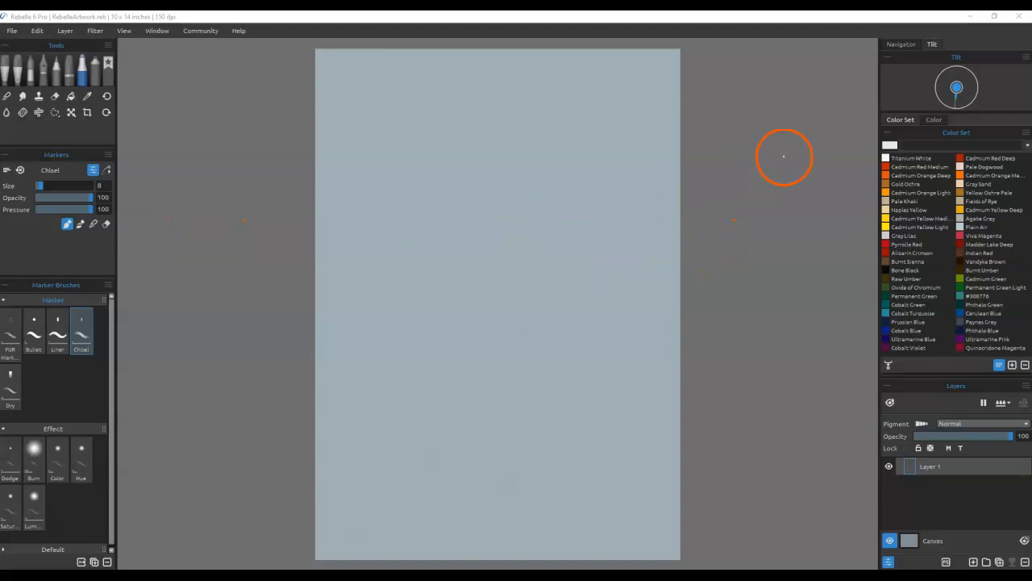
Step: Tilt the canvas flow downward and choose the Wash Flat watercolor brush with a yellow colour, size 20, opacity 22 and water 1
drag(957, 101, 958, 109)
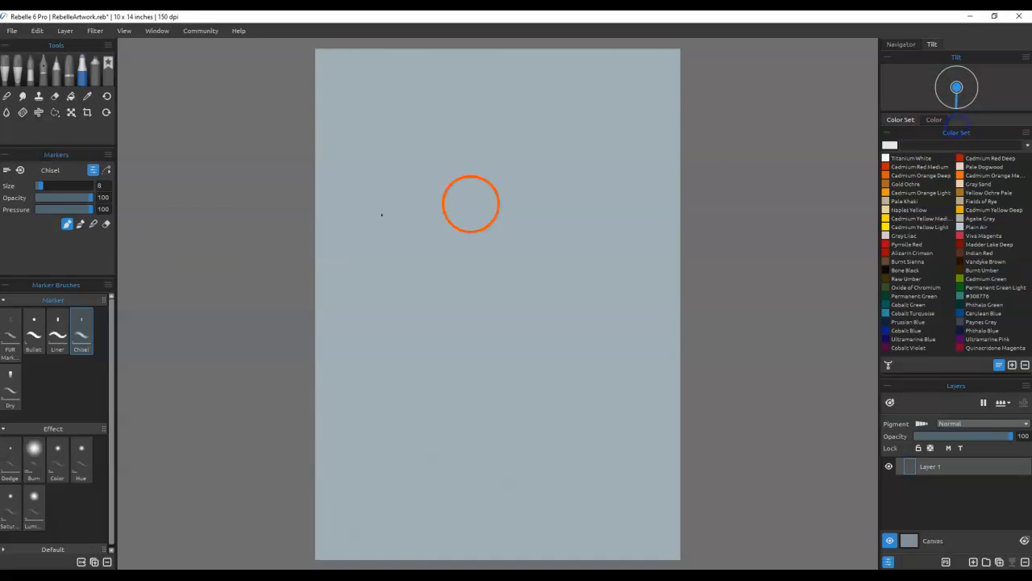
click(31, 74)
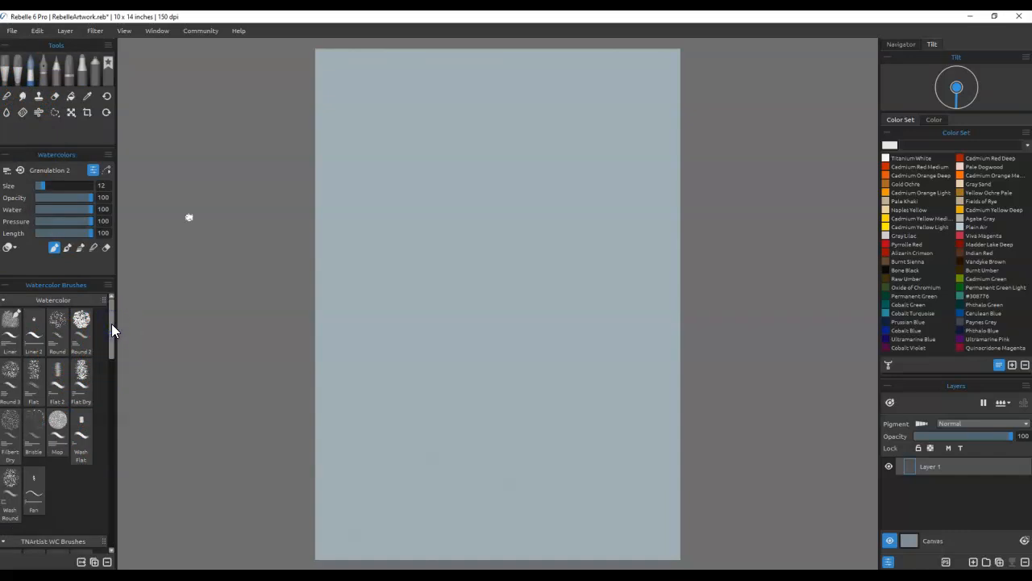
mouse_move(112, 325)
mouse_down()
mouse_move(114, 356)
mouse_move(110, 326)
mouse_up()
click(81, 435)
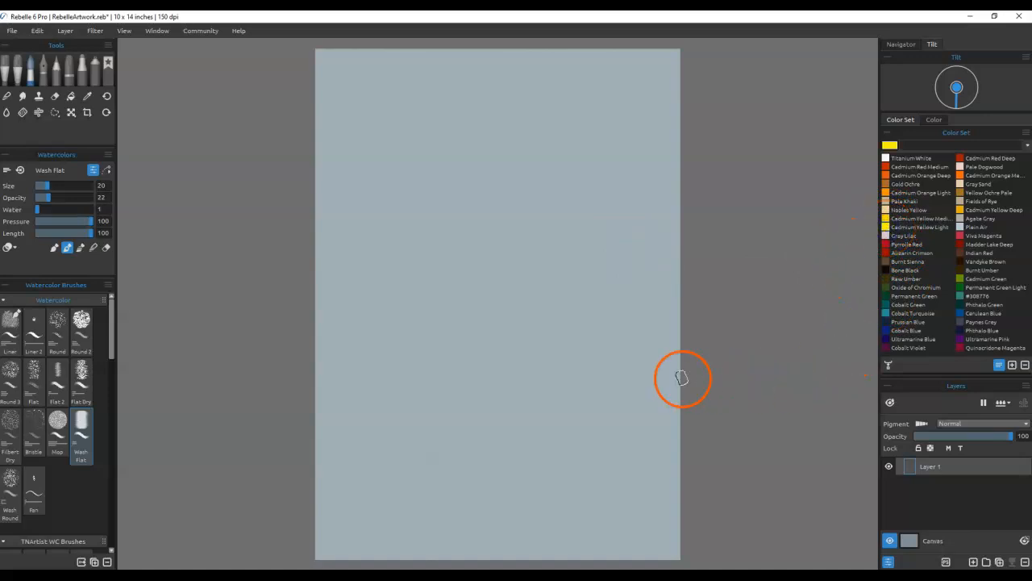
Step: Enable pigment mixing on Layer 1, pause the diffusion and wet all visible layers
click(922, 424)
click(984, 403)
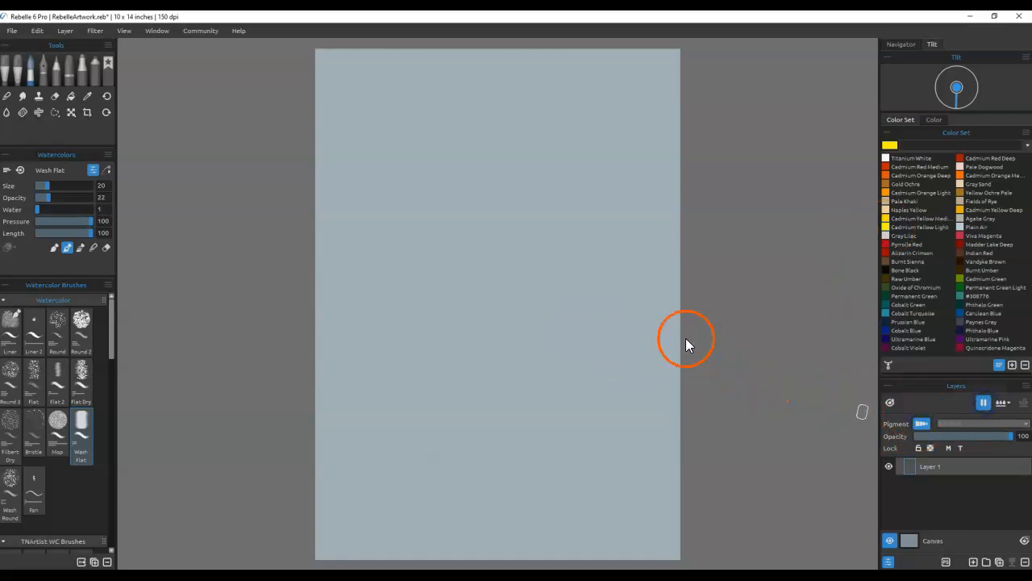
click(1003, 402)
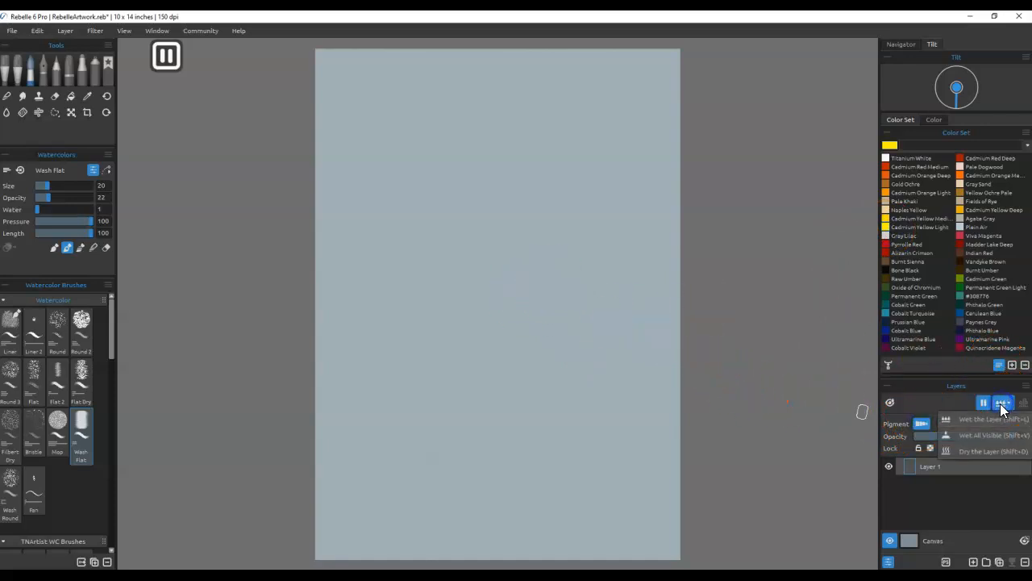
click(995, 436)
click(724, 269)
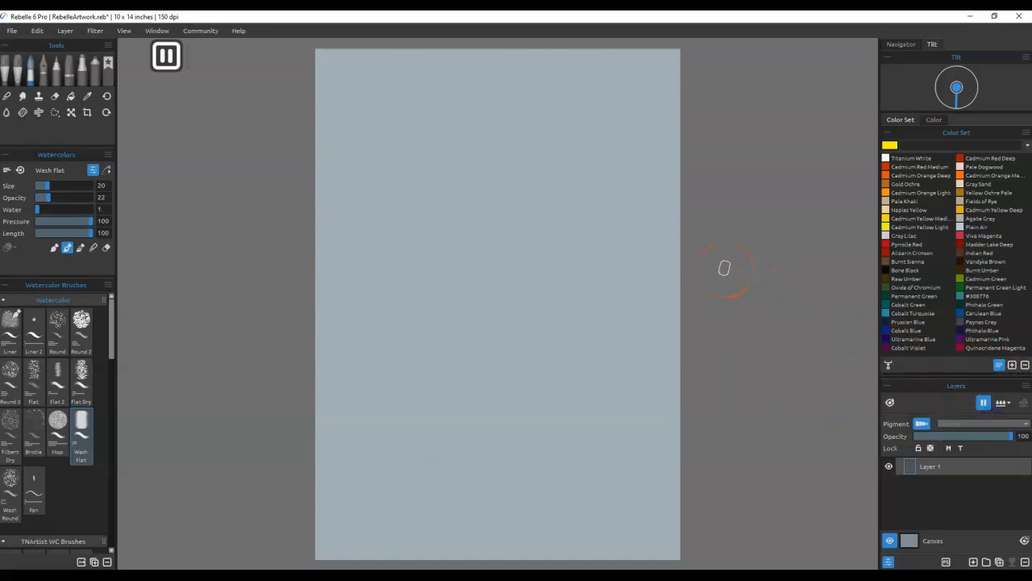
Step: Paint vertical yellow foliage patches on both sides of the centre, raising the brush water to 8 along the way
mouse_move(565, 313)
mouse_down()
mouse_move(563, 297)
mouse_move(576, 306)
mouse_move(580, 285)
mouse_move(586, 317)
mouse_move(592, 293)
mouse_move(597, 350)
mouse_move(596, 276)
mouse_up()
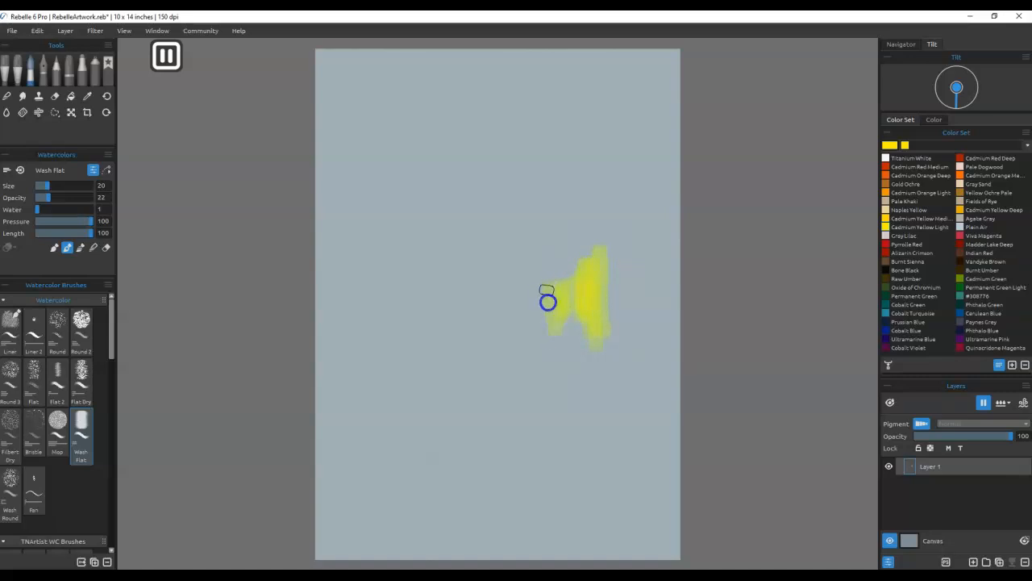
mouse_move(548, 331)
mouse_down()
mouse_move(553, 287)
mouse_move(564, 330)
mouse_move(564, 306)
mouse_up()
mouse_move(565, 249)
mouse_down()
mouse_move(581, 357)
mouse_move(585, 296)
mouse_up()
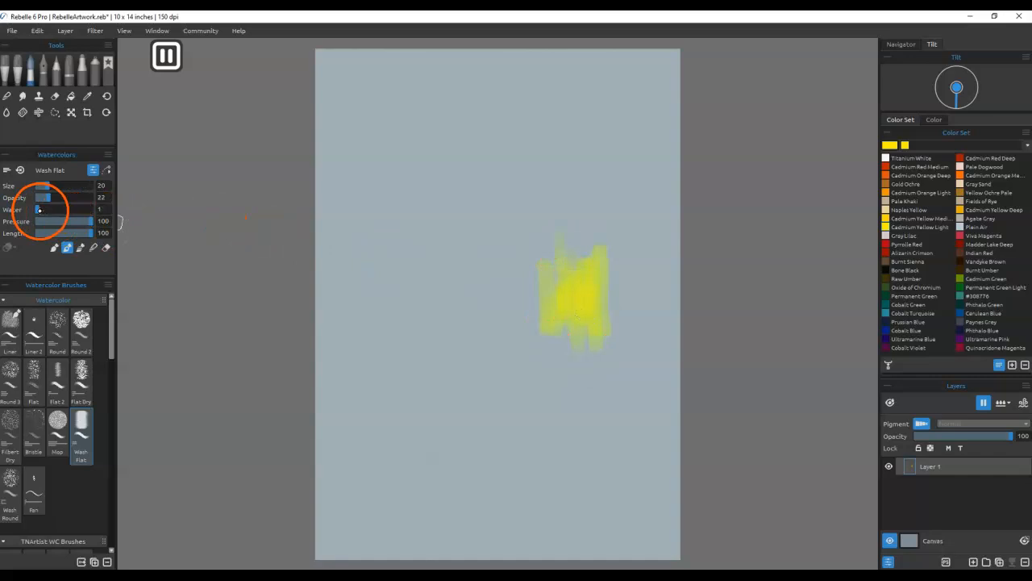
drag(543, 290, 557, 302)
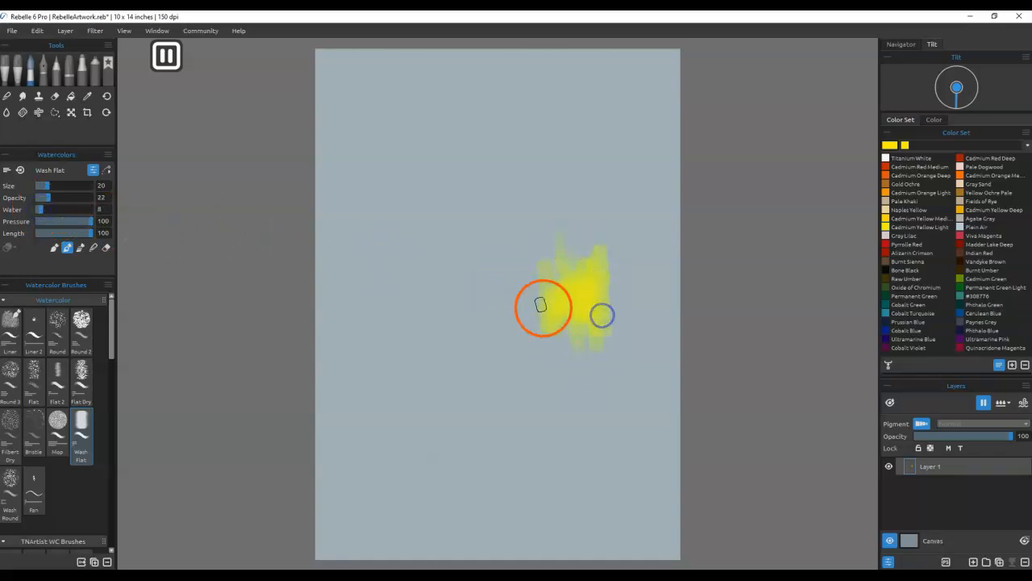
mouse_move(506, 309)
mouse_down()
mouse_move(483, 286)
mouse_move(467, 317)
mouse_move(464, 281)
mouse_move(462, 379)
mouse_move(459, 366)
mouse_move(492, 306)
mouse_move(465, 316)
mouse_move(448, 362)
mouse_move(444, 285)
mouse_up()
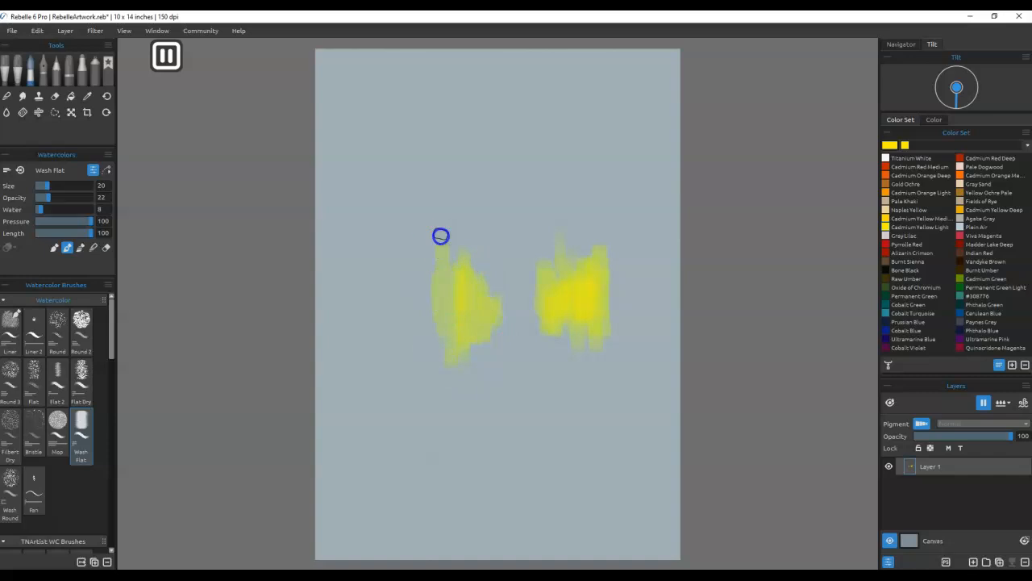
mouse_move(441, 355)
mouse_down()
mouse_move(439, 248)
mouse_move(442, 353)
mouse_move(438, 295)
mouse_up()
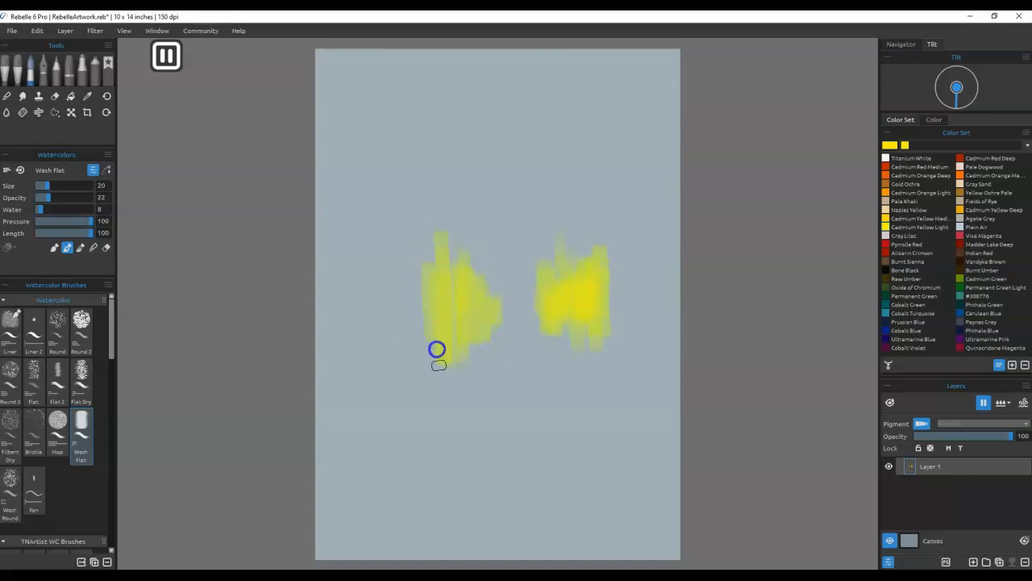
Step: Extend the right yellow patch downward and outward with more vertical strokes
mouse_move(592, 315)
mouse_down()
mouse_move(593, 306)
mouse_move(595, 324)
mouse_move(591, 291)
mouse_move(609, 250)
mouse_move(609, 316)
mouse_up()
drag(542, 293, 546, 312)
mouse_move(564, 373)
mouse_down()
mouse_move(555, 329)
mouse_move(559, 409)
mouse_up()
mouse_move(565, 313)
mouse_down()
mouse_move(568, 428)
mouse_move(602, 402)
mouse_up()
drag(610, 283, 607, 356)
mouse_move(617, 300)
mouse_down()
mouse_move(617, 322)
mouse_move(603, 281)
mouse_up()
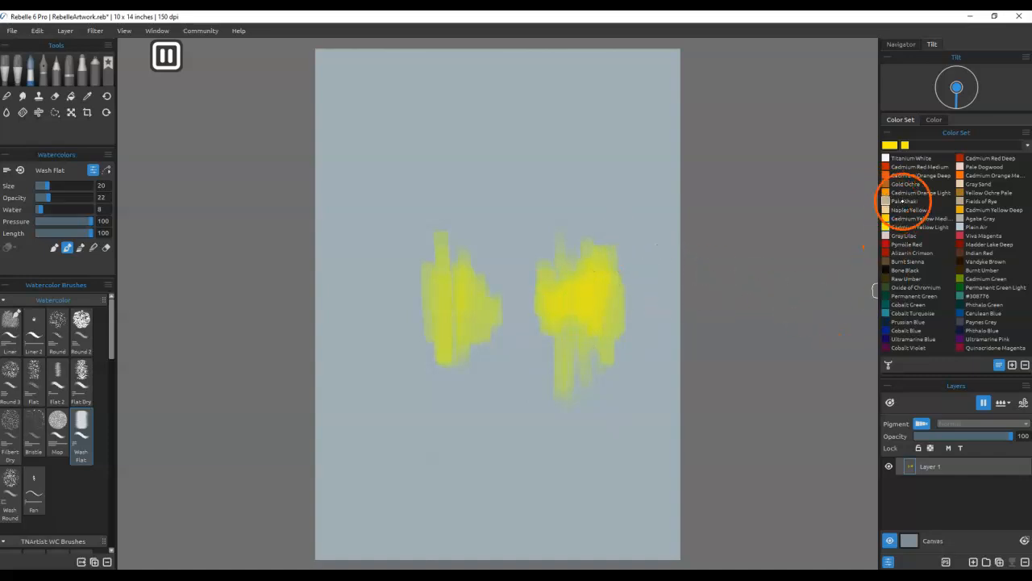
Step: Paint Cadmium Yellow Deep vertical strokes along the outer sides of both yellow patches
click(959, 210)
mouse_move(604, 269)
mouse_down()
mouse_move(610, 320)
mouse_move(615, 292)
mouse_move(620, 314)
mouse_move(616, 357)
mouse_move(618, 302)
mouse_move(615, 393)
mouse_up()
mouse_move(513, 306)
mouse_down()
mouse_move(461, 291)
mouse_move(416, 326)
mouse_move(415, 287)
mouse_move(424, 358)
mouse_up()
mouse_move(431, 218)
mouse_down()
mouse_move(433, 396)
mouse_move(431, 279)
mouse_move(435, 347)
mouse_up()
mouse_move(600, 292)
mouse_down()
mouse_move(600, 364)
mouse_move(630, 317)
mouse_up()
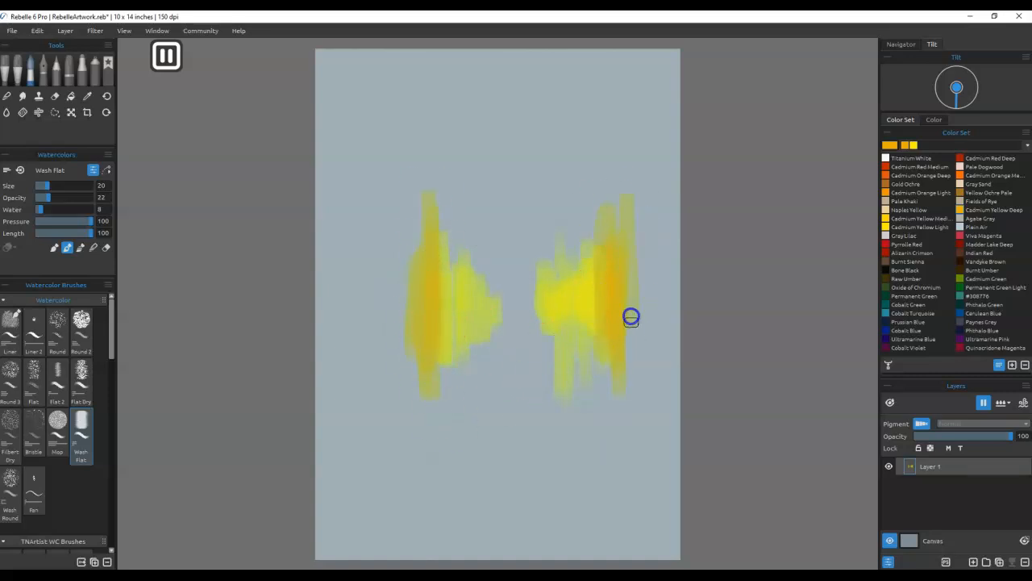
Step: Paint cadmium orange strokes beyond and below the right foliage patch
click(945, 176)
mouse_move(634, 200)
mouse_down()
mouse_move(642, 397)
mouse_move(631, 309)
mouse_move(620, 382)
mouse_move(637, 249)
mouse_move(633, 378)
mouse_up()
mouse_move(597, 445)
mouse_down()
mouse_move(583, 387)
mouse_move(608, 405)
mouse_move(612, 394)
mouse_move(591, 439)
mouse_move(600, 405)
mouse_up()
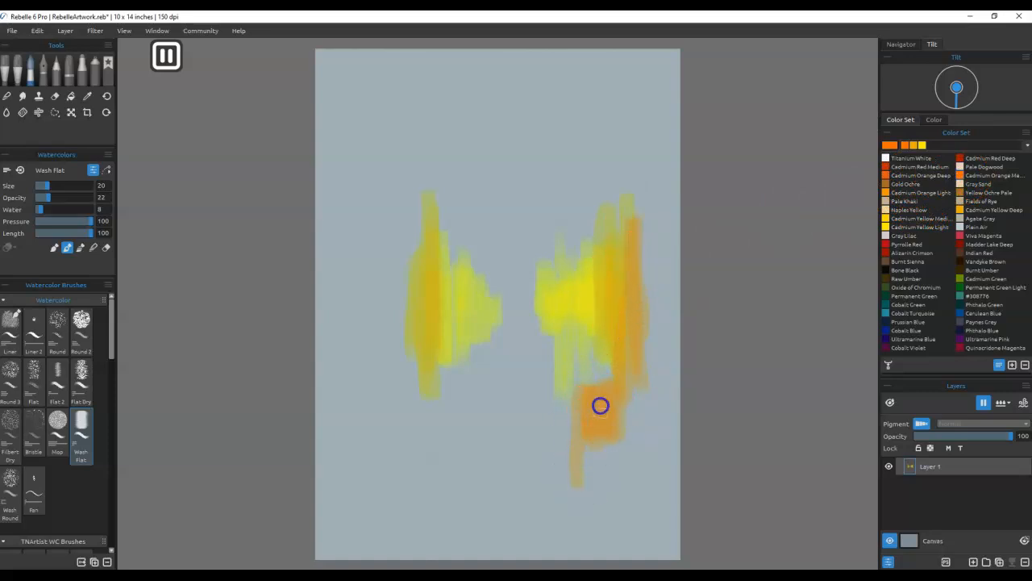
Step: Raise the brush opacity to 100 and paint bold orange strokes on the outer sides of both foliage masses
drag(78, 198, 80, 198)
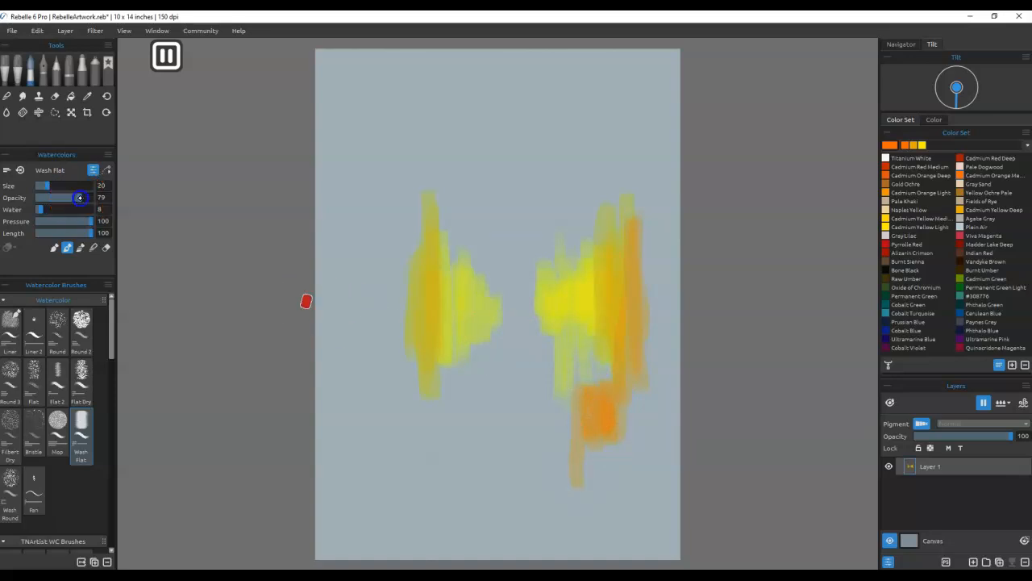
click(611, 417)
drag(605, 438, 629, 319)
mouse_move(597, 412)
mouse_down()
mouse_move(617, 298)
mouse_move(631, 357)
mouse_move(636, 288)
mouse_up()
drag(392, 358, 394, 242)
mouse_move(402, 371)
mouse_down()
mouse_move(403, 293)
mouse_move(412, 380)
mouse_move(380, 251)
mouse_move(359, 406)
mouse_move(371, 449)
mouse_move(393, 372)
mouse_move(399, 440)
mouse_up()
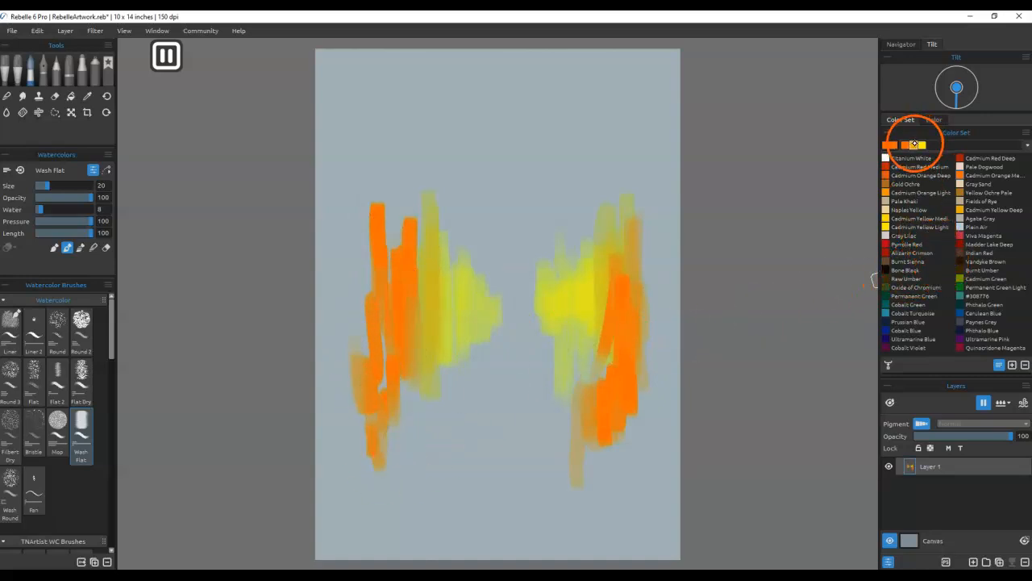
Step: Strengthen both foliage masses with opaque Cadmium Yellow Deep strokes and brighter yellow strokes toward the centre
mouse_move(594, 302)
mouse_down()
mouse_move(604, 235)
mouse_move(594, 358)
mouse_move(607, 252)
mouse_move(609, 360)
mouse_move(598, 378)
mouse_move(588, 285)
mouse_move(582, 352)
mouse_move(605, 268)
mouse_move(619, 375)
mouse_move(616, 256)
mouse_move(623, 215)
mouse_up()
mouse_move(428, 355)
mouse_down()
mouse_move(421, 225)
mouse_move(445, 333)
mouse_move(430, 358)
mouse_move(408, 352)
mouse_move(389, 280)
mouse_move(415, 187)
mouse_move(402, 416)
mouse_up()
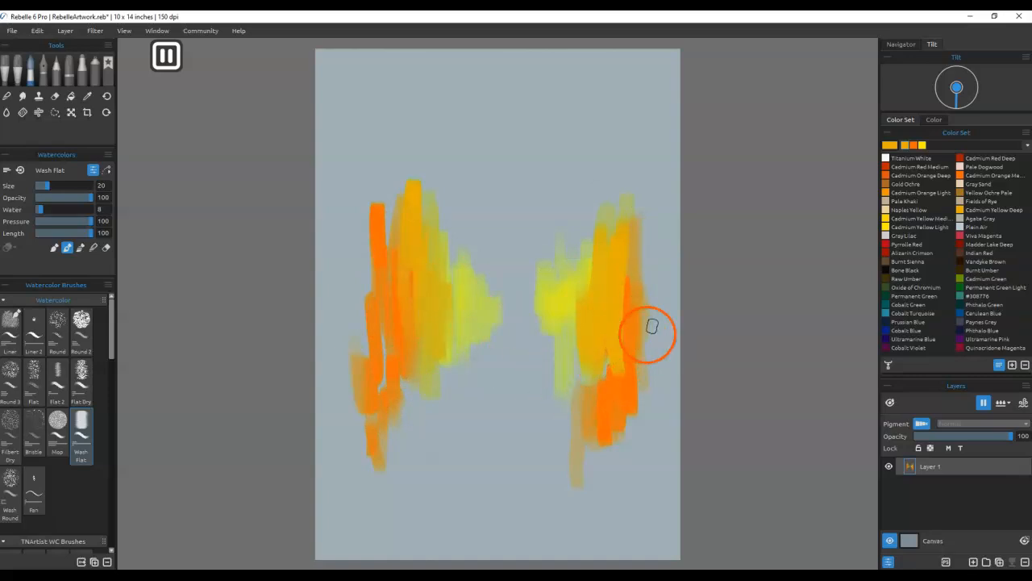
click(922, 145)
mouse_move(532, 276)
mouse_down()
mouse_move(533, 359)
mouse_move(548, 279)
mouse_move(565, 336)
mouse_move(572, 282)
mouse_up()
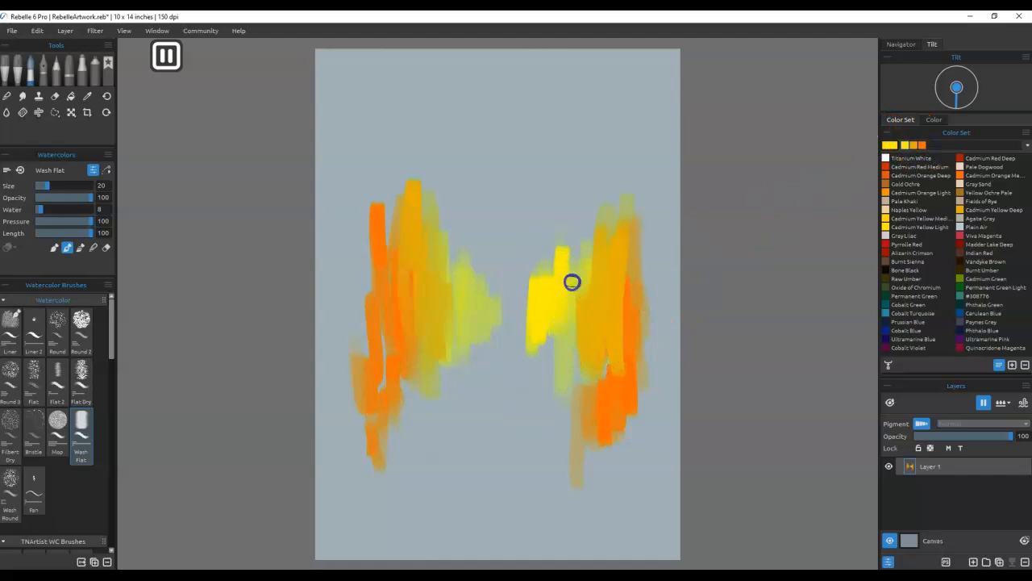
mouse_move(458, 325)
mouse_down()
mouse_move(464, 296)
mouse_move(479, 320)
mouse_move(478, 303)
mouse_move(480, 342)
mouse_move(467, 355)
mouse_move(449, 275)
mouse_move(453, 354)
mouse_move(441, 362)
mouse_move(435, 282)
mouse_move(442, 378)
mouse_up()
mouse_move(598, 245)
mouse_down()
mouse_move(599, 353)
mouse_move(575, 385)
mouse_up()
drag(590, 313, 608, 208)
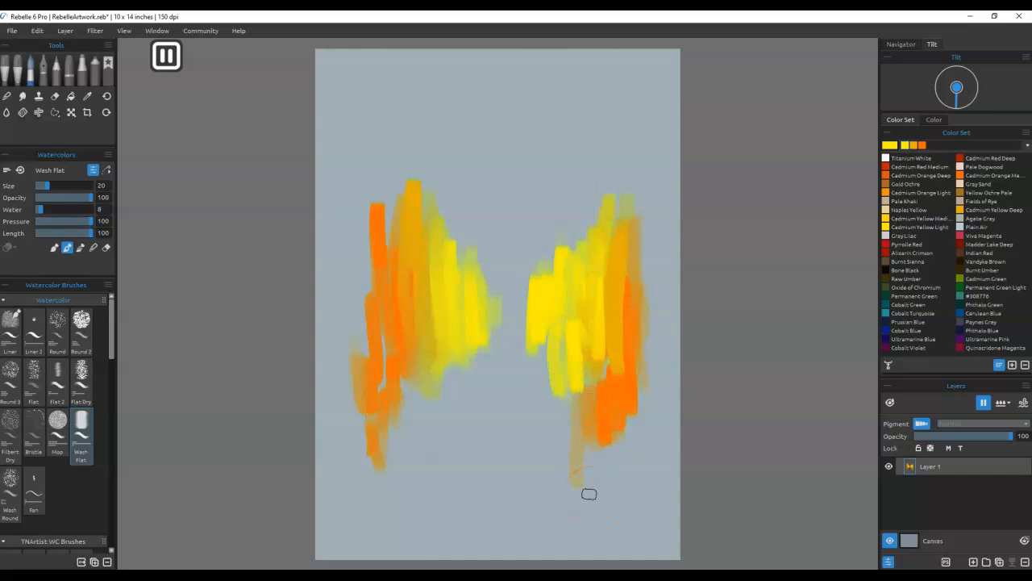
Step: Fill the outer edges and lower corners of both foliage masses with Gold Ochre vertical strokes
click(895, 183)
mouse_move(616, 489)
mouse_down()
mouse_move(613, 396)
mouse_move(625, 439)
mouse_up()
mouse_move(641, 371)
mouse_down()
mouse_move(642, 433)
mouse_move(636, 294)
mouse_move(649, 368)
mouse_move(651, 225)
mouse_move(662, 339)
mouse_move(675, 227)
mouse_move(661, 201)
mouse_move(641, 219)
mouse_move(658, 387)
mouse_up()
mouse_move(379, 337)
mouse_down()
mouse_move(365, 288)
mouse_move(376, 283)
mouse_move(365, 399)
mouse_move(360, 320)
mouse_move(339, 259)
mouse_move(337, 298)
mouse_move(345, 364)
mouse_move(362, 262)
mouse_move(359, 366)
mouse_move(357, 174)
mouse_move(337, 381)
mouse_move(325, 332)
mouse_up()
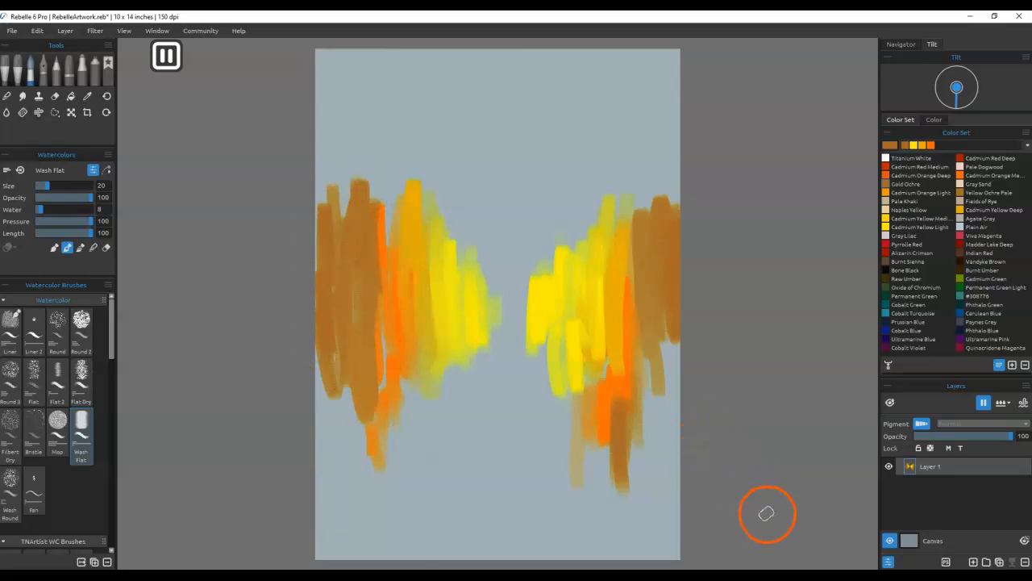
mouse_move(588, 481)
mouse_down()
mouse_move(599, 537)
mouse_move(602, 508)
mouse_move(609, 532)
mouse_move(617, 436)
mouse_move(624, 543)
mouse_move(636, 408)
mouse_move(643, 530)
mouse_up()
mouse_move(434, 506)
mouse_down()
mouse_move(410, 536)
mouse_move(404, 399)
mouse_move(415, 509)
mouse_move(374, 417)
mouse_move(358, 489)
mouse_move(351, 445)
mouse_move(357, 486)
mouse_move(354, 474)
mouse_move(366, 479)
mouse_move(352, 416)
mouse_move(341, 535)
mouse_move(331, 440)
mouse_move(333, 567)
mouse_up()
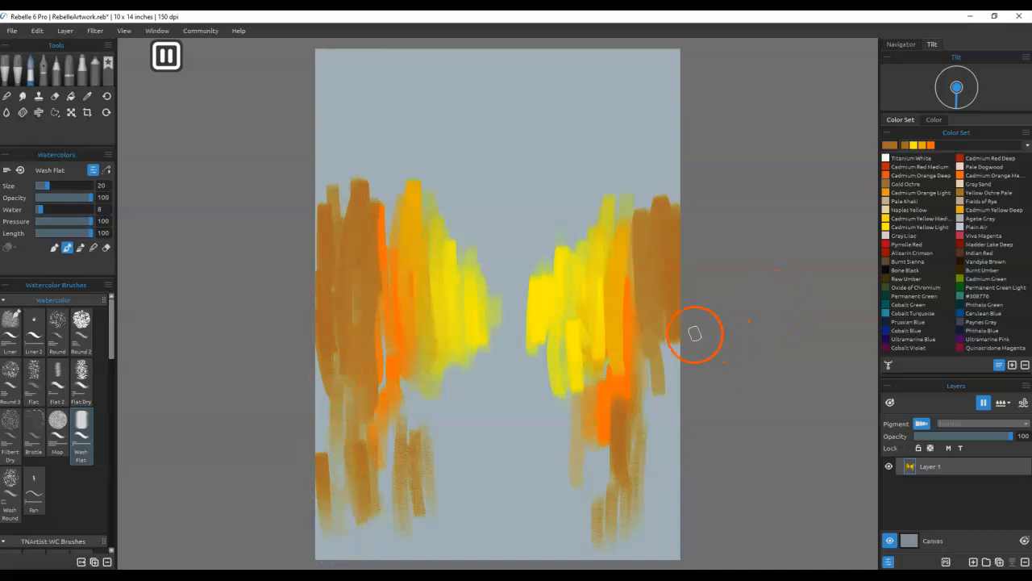
Step: Add Gold Ochre strokes above both foliage masses and along their inner edges near the centre gap
mouse_move(635, 194)
mouse_down()
mouse_move(636, 141)
mouse_move(654, 196)
mouse_move(677, 207)
mouse_move(581, 226)
mouse_move(622, 209)
mouse_move(618, 239)
mouse_up()
mouse_move(434, 220)
mouse_down()
mouse_move(405, 203)
mouse_move(396, 156)
mouse_move(392, 187)
mouse_up()
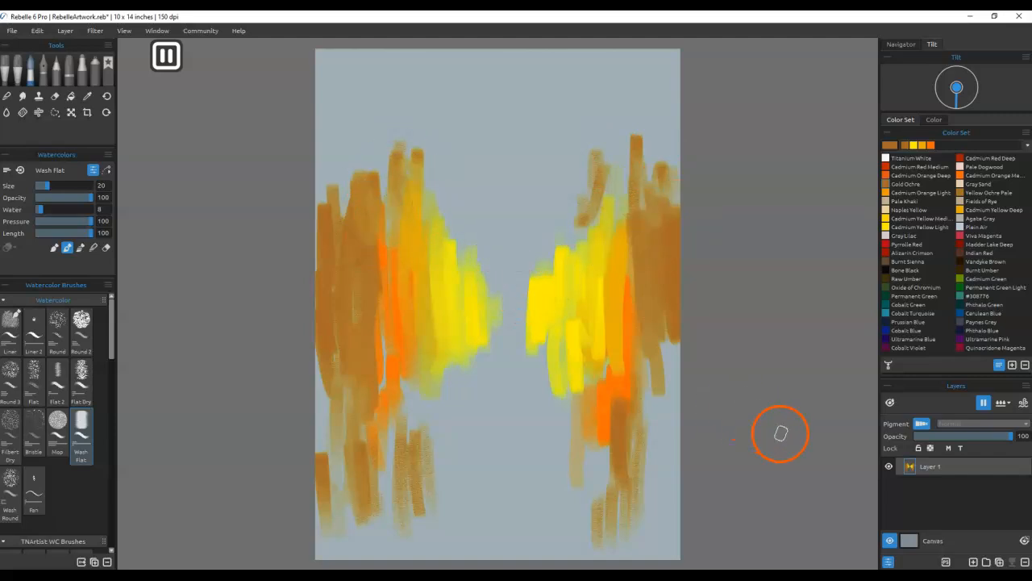
mouse_move(522, 350)
mouse_down()
mouse_move(524, 261)
mouse_move(532, 363)
mouse_move(509, 295)
mouse_up()
mouse_move(503, 335)
mouse_down()
mouse_move(503, 283)
mouse_move(490, 300)
mouse_move(470, 221)
mouse_move(436, 152)
mouse_up()
drag(454, 396, 438, 373)
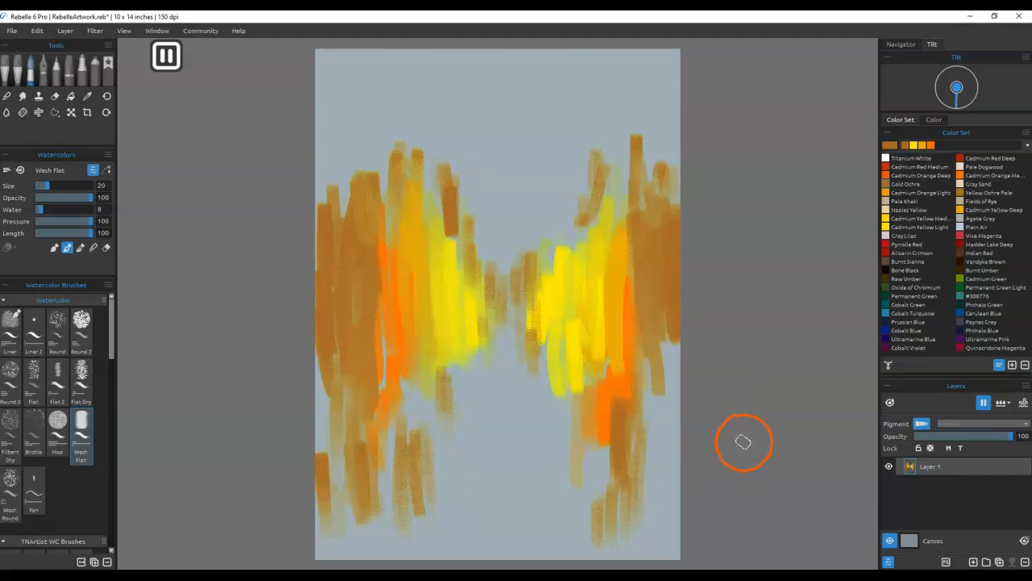
Step: Paint Cadmium Red Medium accents along the outer left and right foliage, then resume the diffusion
click(887, 167)
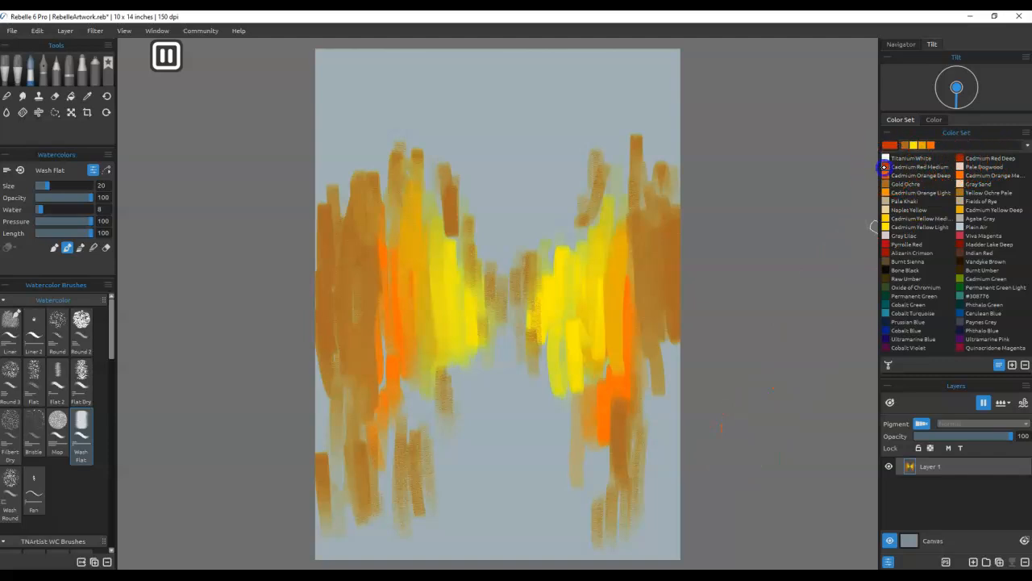
mouse_move(644, 422)
mouse_down()
mouse_move(647, 341)
mouse_move(648, 452)
mouse_move(669, 346)
mouse_move(670, 387)
mouse_up()
drag(660, 318, 663, 275)
mouse_move(650, 500)
mouse_down()
mouse_move(642, 466)
mouse_move(673, 472)
mouse_up()
mouse_move(330, 365)
mouse_down()
mouse_move(342, 453)
mouse_move(314, 445)
mouse_up()
mouse_move(363, 377)
mouse_down()
mouse_move(337, 423)
mouse_move(341, 346)
mouse_move(357, 419)
mouse_up()
mouse_move(666, 186)
mouse_down()
mouse_move(659, 142)
mouse_move(629, 250)
mouse_move(668, 240)
mouse_up()
mouse_move(355, 194)
mouse_down()
mouse_move(315, 152)
mouse_move(353, 138)
mouse_up()
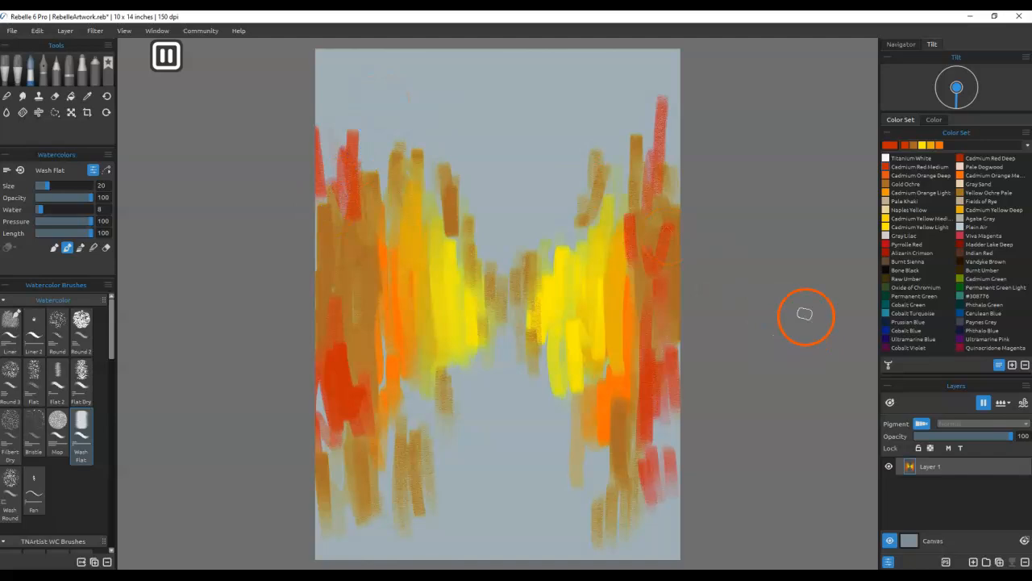
key(p)
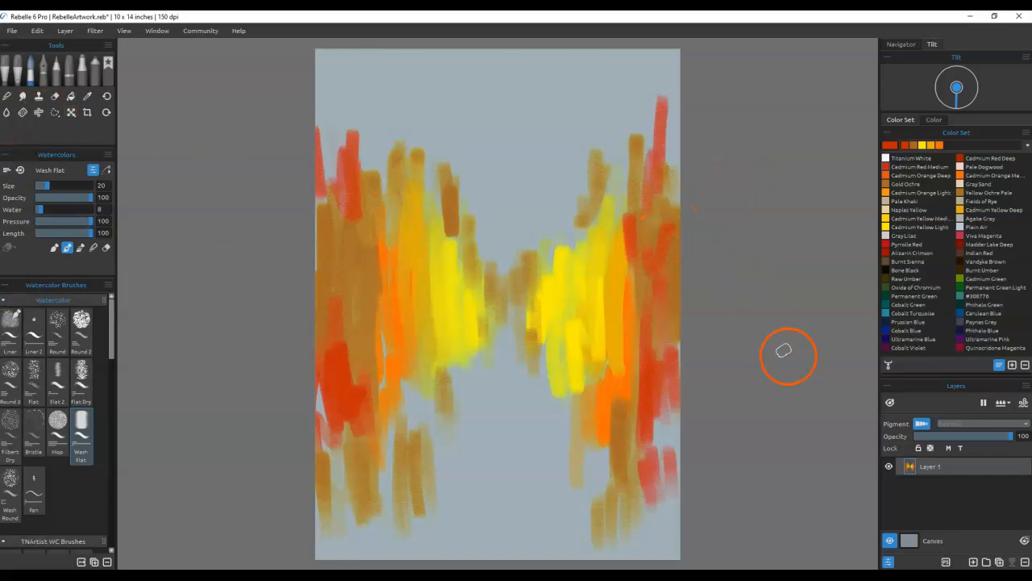
Step: Show the wet areas and dry parts of both foliage masses with the Texture dry brush at size 50
click(890, 401)
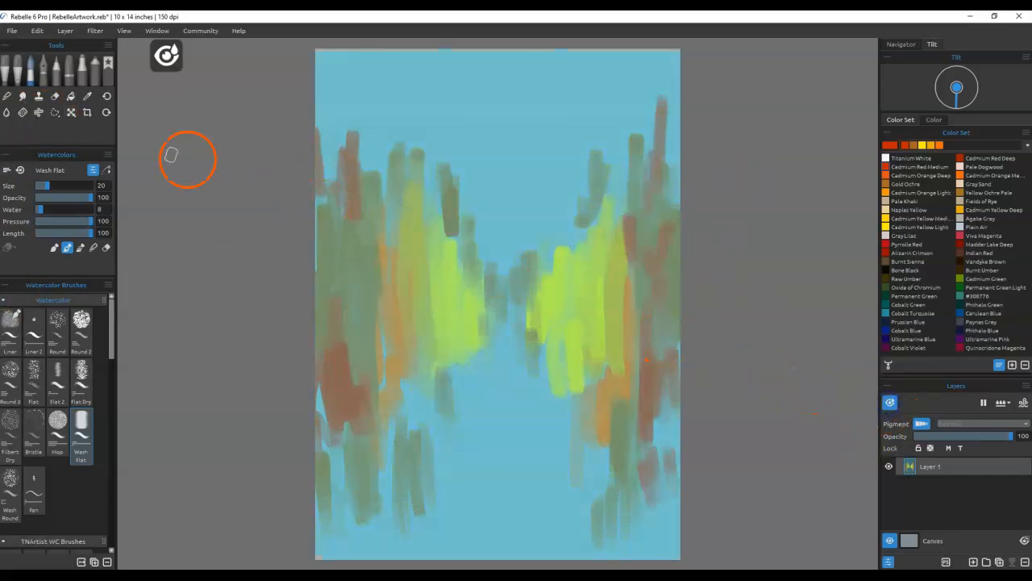
click(22, 113)
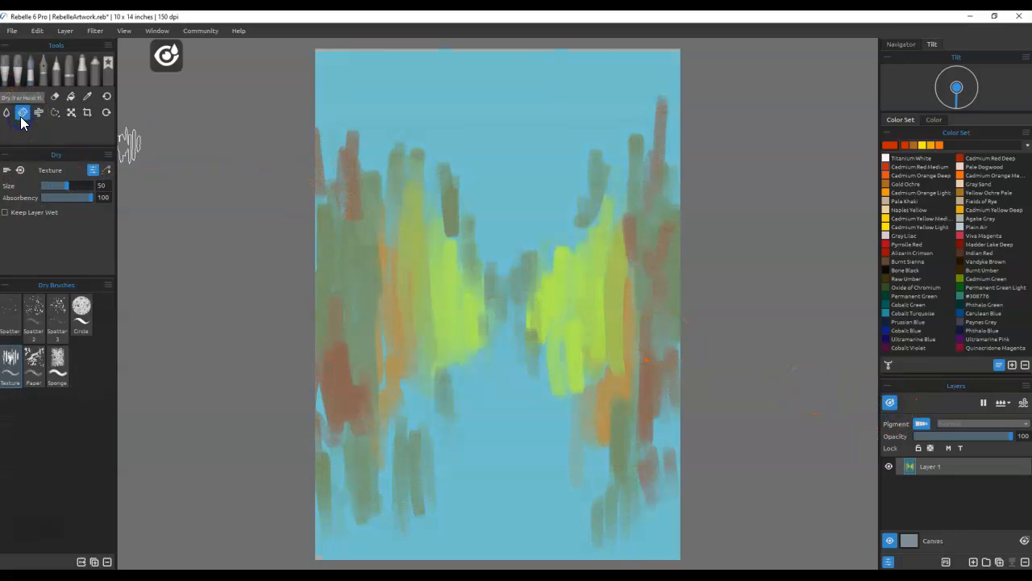
drag(601, 197, 605, 270)
mouse_move(592, 472)
mouse_down()
mouse_move(614, 456)
mouse_move(629, 419)
mouse_move(645, 420)
mouse_move(634, 195)
mouse_move(569, 382)
mouse_move(536, 204)
mouse_move(510, 340)
mouse_move(447, 360)
mouse_move(438, 212)
mouse_move(385, 231)
mouse_move(388, 280)
mouse_move(360, 184)
mouse_move(331, 354)
mouse_up()
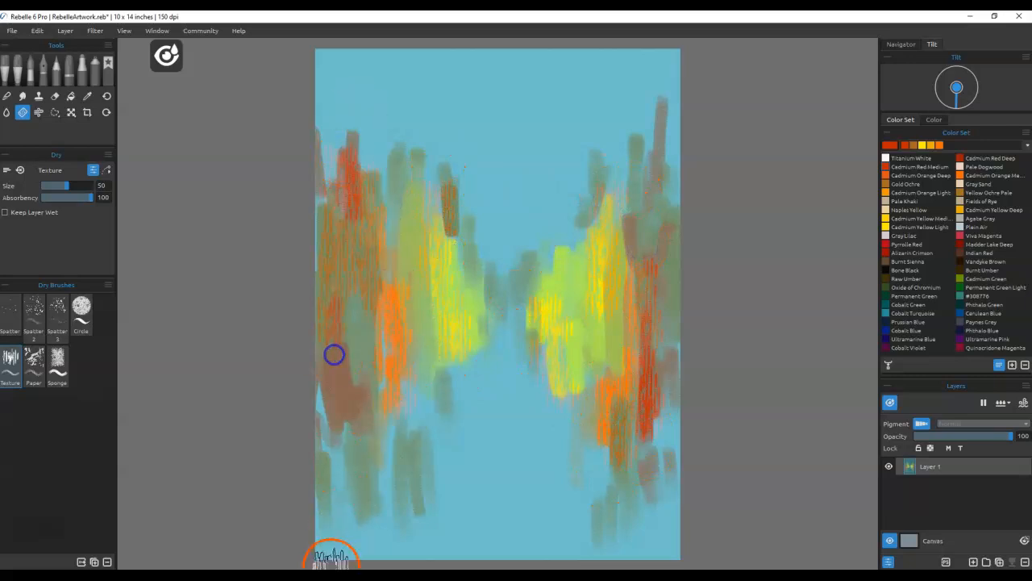
Step: Add zigzag water across the sky and treetops with the Soft water brush at size 14 and let it spread
click(7, 112)
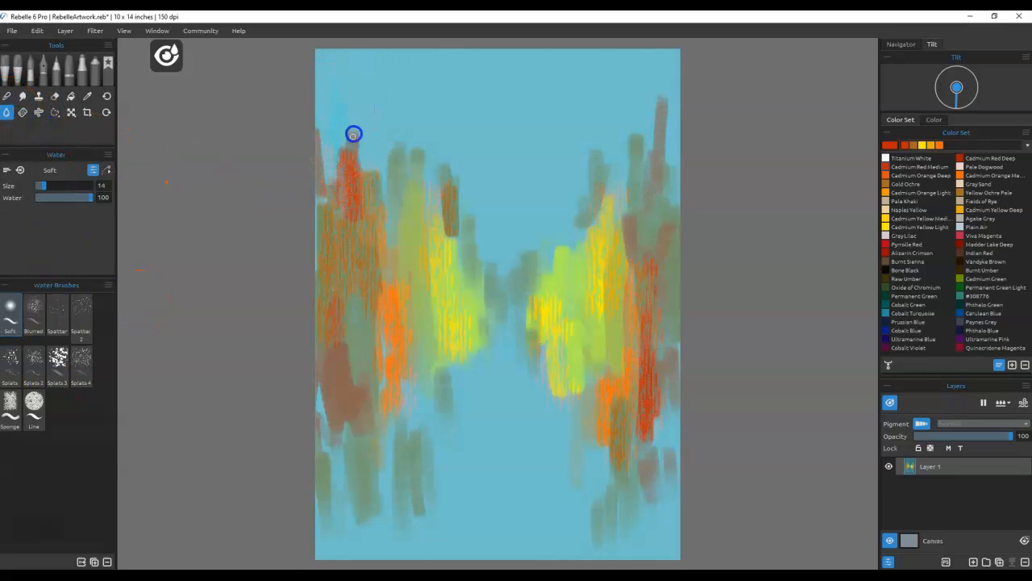
mouse_move(413, 132)
mouse_down()
mouse_move(426, 83)
mouse_move(448, 150)
mouse_move(467, 88)
mouse_move(482, 186)
mouse_move(496, 99)
mouse_move(519, 165)
mouse_move(542, 96)
mouse_move(571, 162)
mouse_move(599, 90)
mouse_move(630, 146)
mouse_up()
key(w)
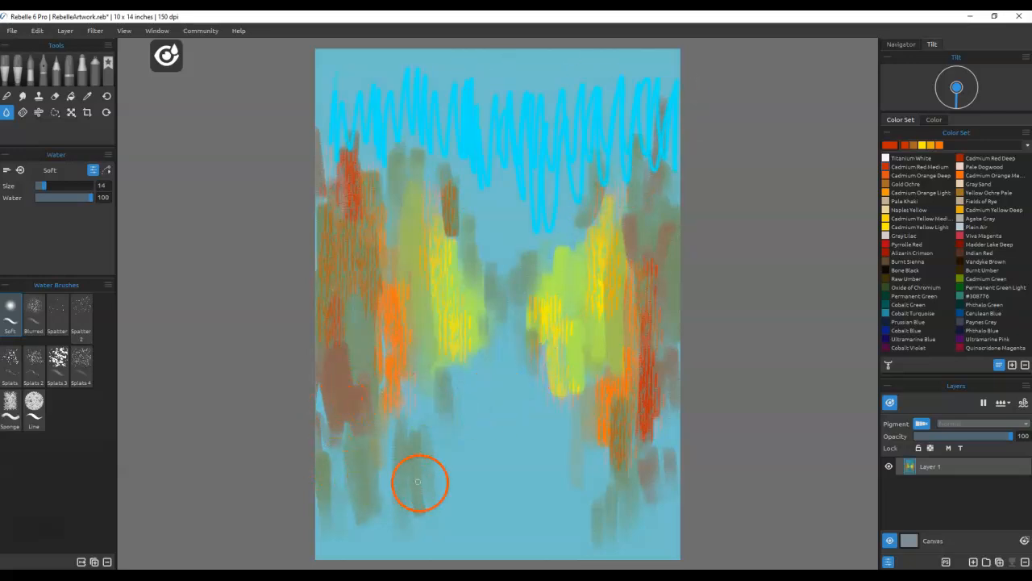
key(p)
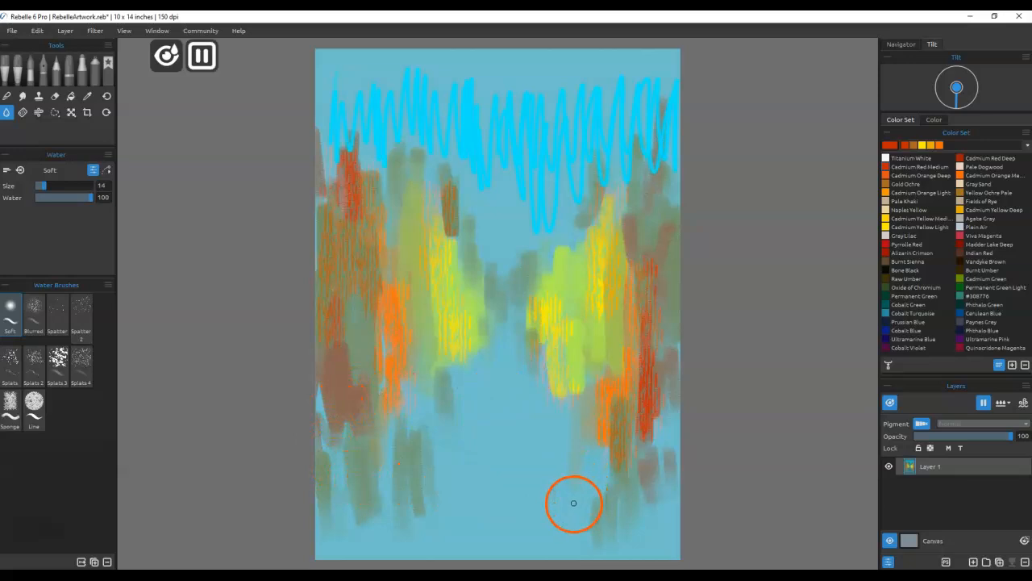
key(p)
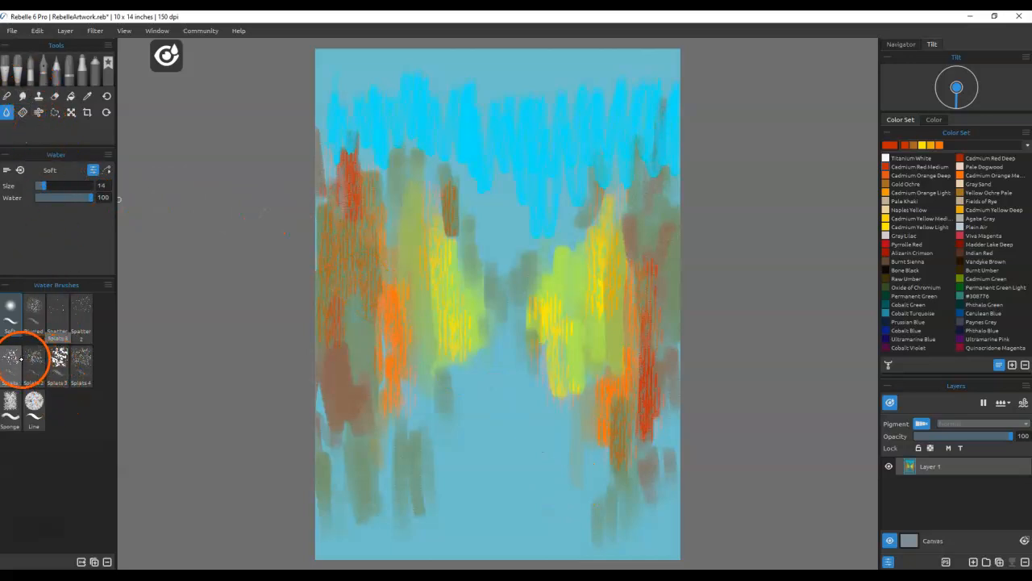
Step: Apply water with the Spatter water brush at size 16 over the treetops and down the central gap
click(57, 311)
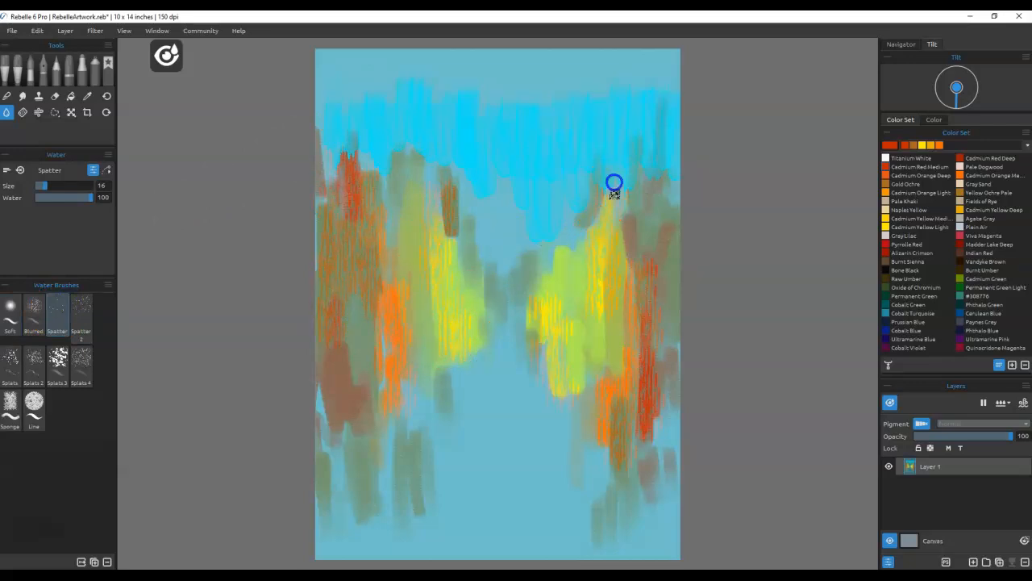
mouse_move(565, 220)
mouse_down()
mouse_move(507, 306)
mouse_move(530, 462)
mouse_up()
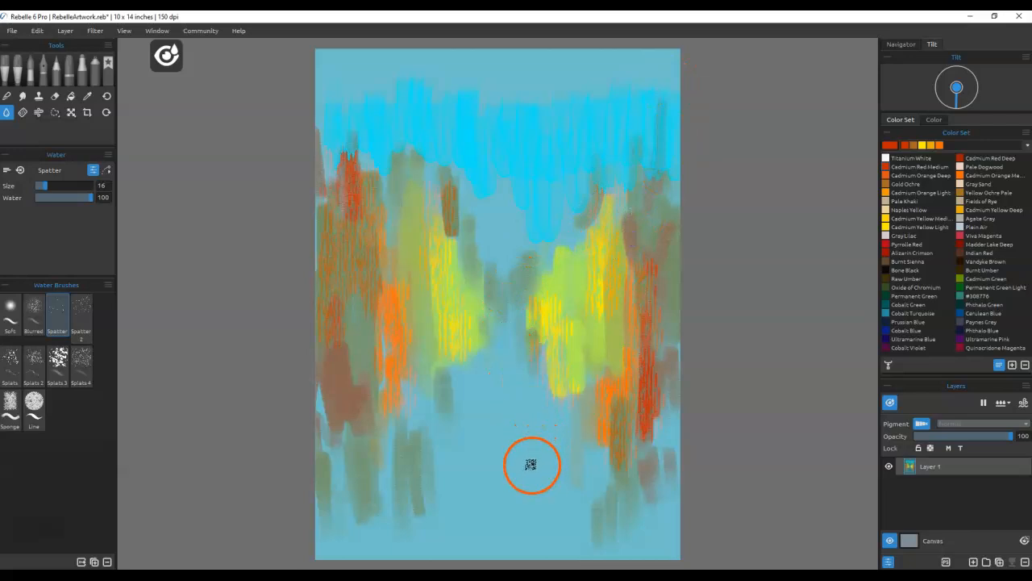
Step: Spatter water across the treetops at brush size 100, then reduce the Spatter water brush to size 27
drag(44, 186, 121, 185)
mouse_move(390, 201)
mouse_down()
mouse_move(439, 154)
mouse_move(436, 306)
mouse_move(458, 177)
mouse_move(519, 217)
mouse_move(556, 164)
mouse_move(584, 198)
mouse_up()
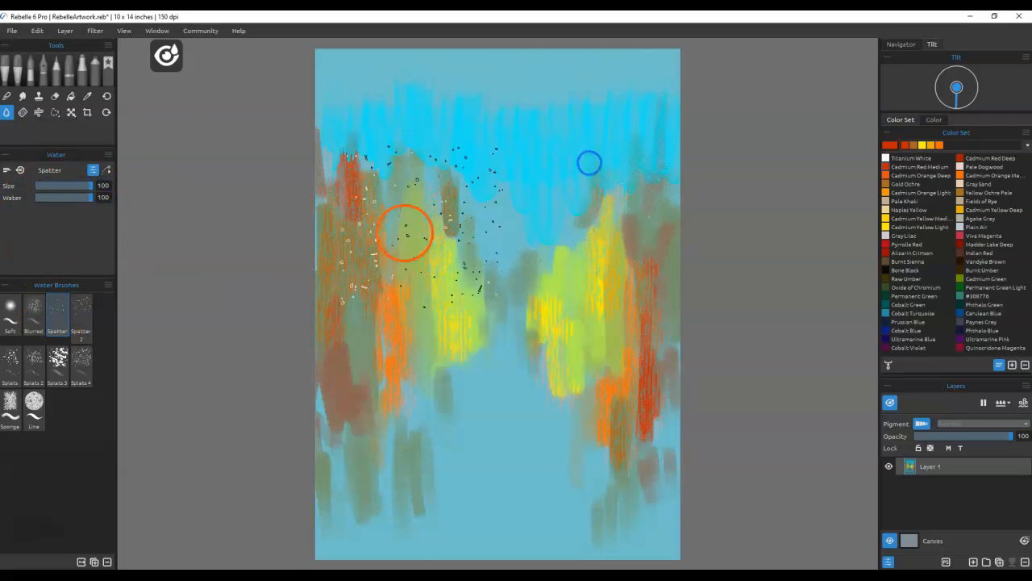
drag(65, 184, 51, 186)
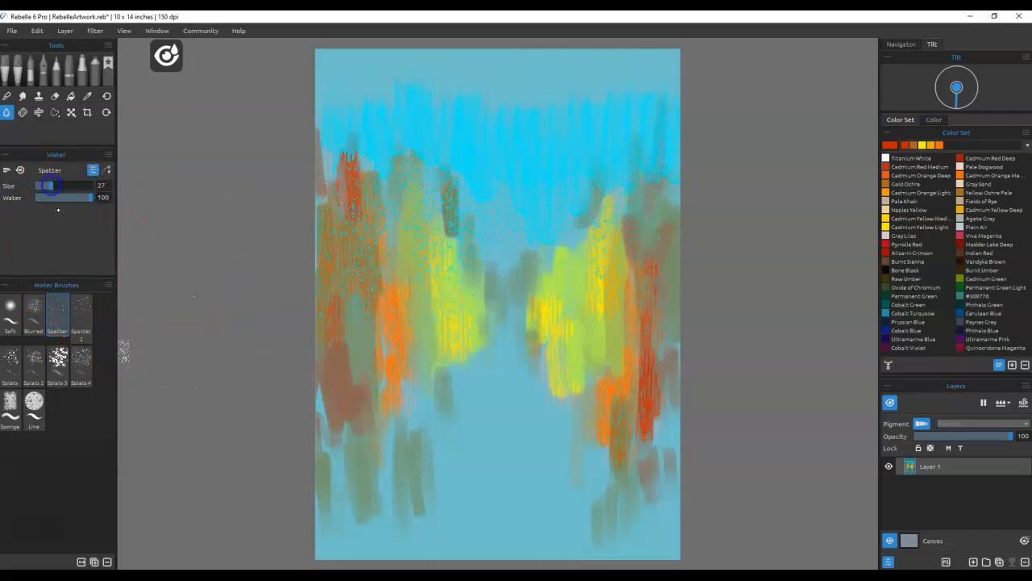
Step: Add water over the sky and treetops with the Blurred water brush at size 40, then hide the wetness display
click(54, 299)
click(33, 310)
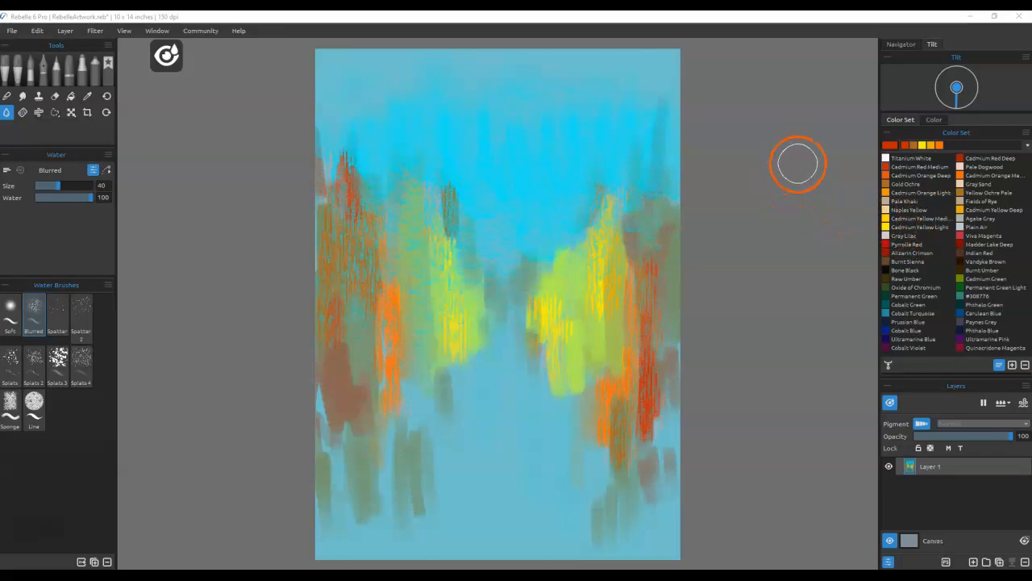
click(890, 402)
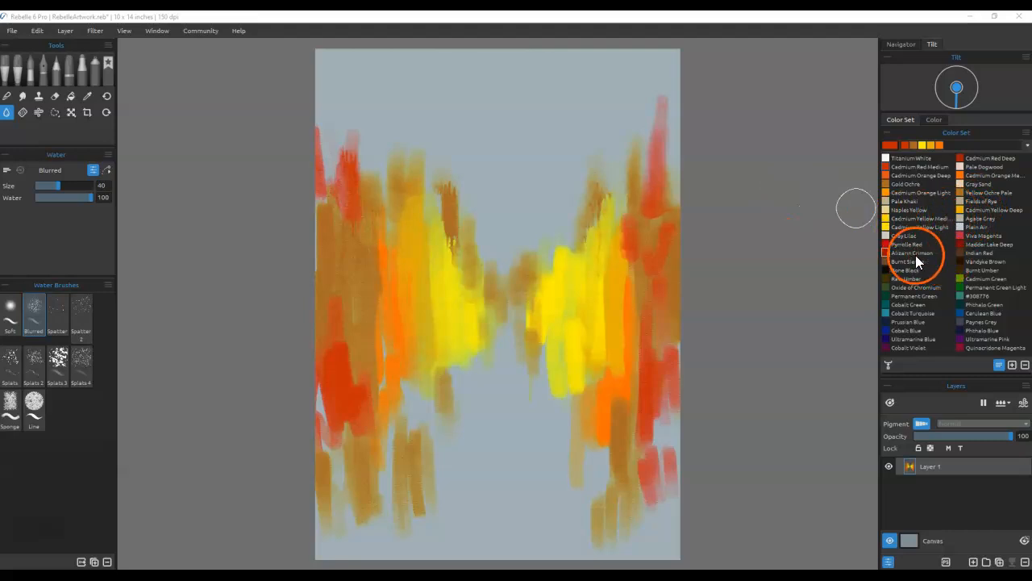
Step: Mix the muted blue #51788a and paint a dense patch of vertical Wash Flat strokes in the sky right of center
click(891, 145)
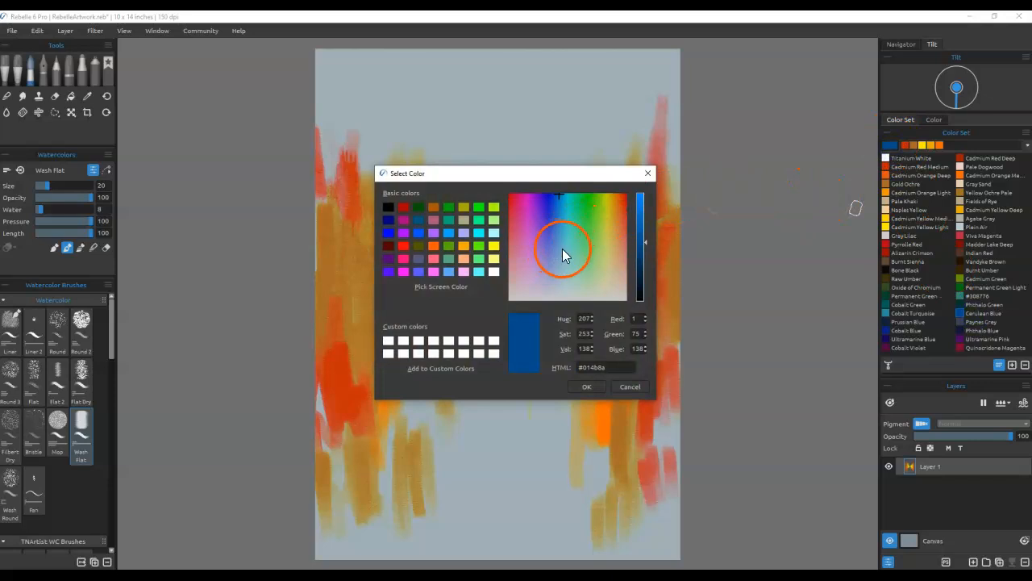
click(561, 240)
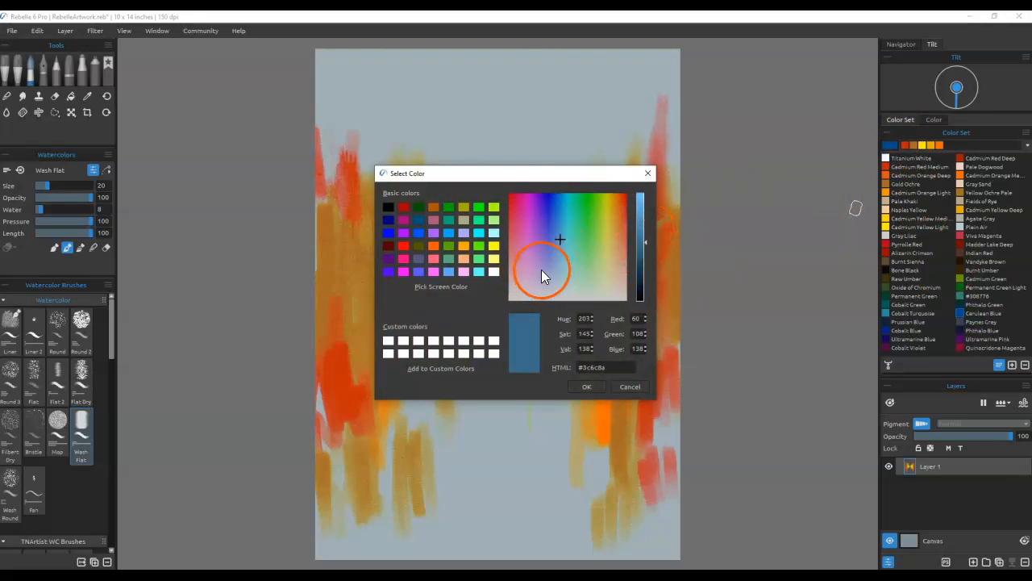
click(562, 258)
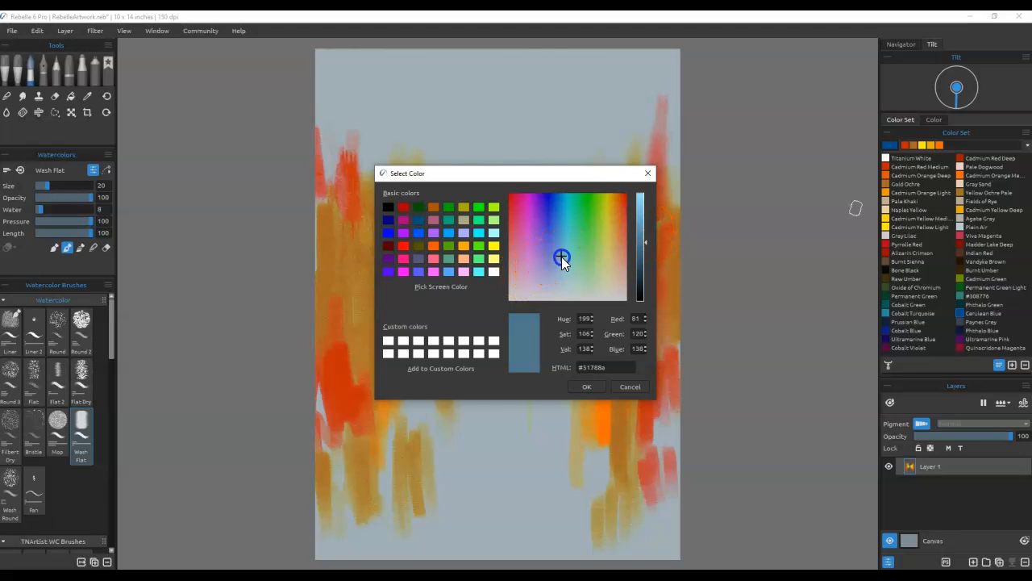
click(604, 388)
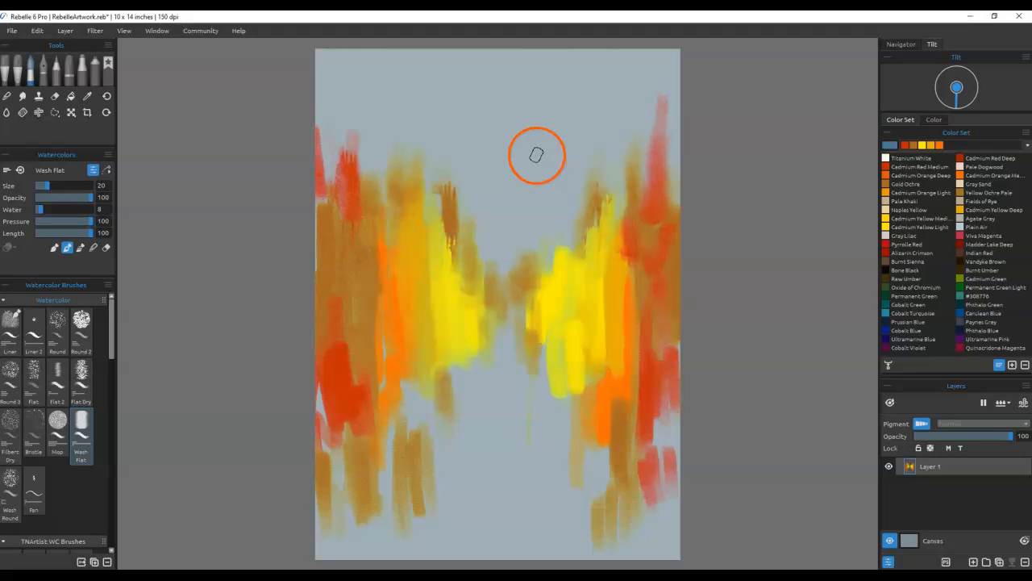
mouse_move(538, 69)
mouse_down()
mouse_move(541, 158)
mouse_move(555, 79)
mouse_up()
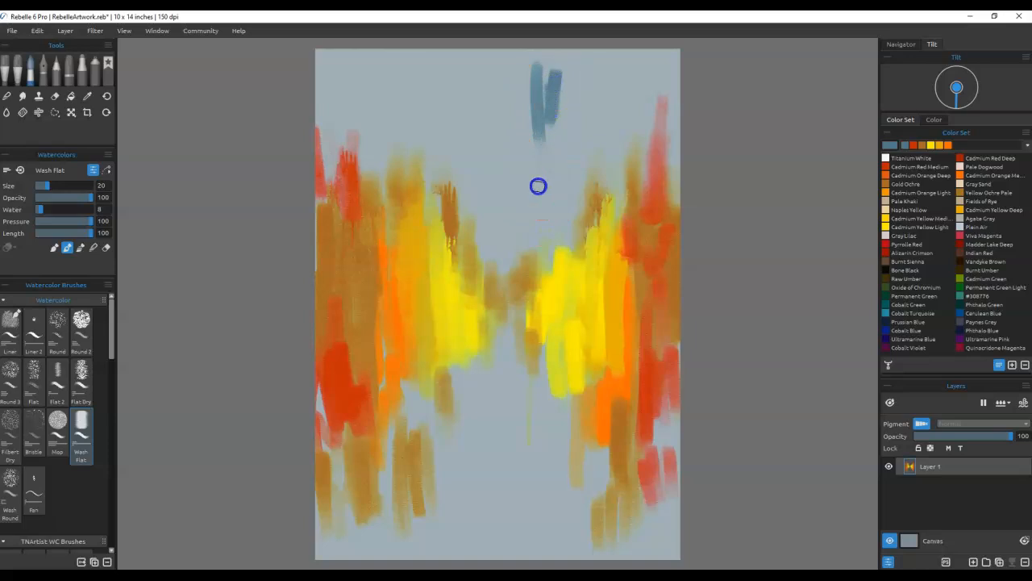
drag(537, 201, 541, 157)
mouse_move(554, 93)
mouse_down()
mouse_move(558, 56)
mouse_move(596, 95)
mouse_move(590, 125)
mouse_move(575, 60)
mouse_up()
drag(588, 109, 589, 52)
drag(556, 144, 555, 50)
mouse_move(545, 117)
mouse_down()
mouse_move(545, 60)
mouse_move(554, 165)
mouse_move(569, 73)
mouse_up()
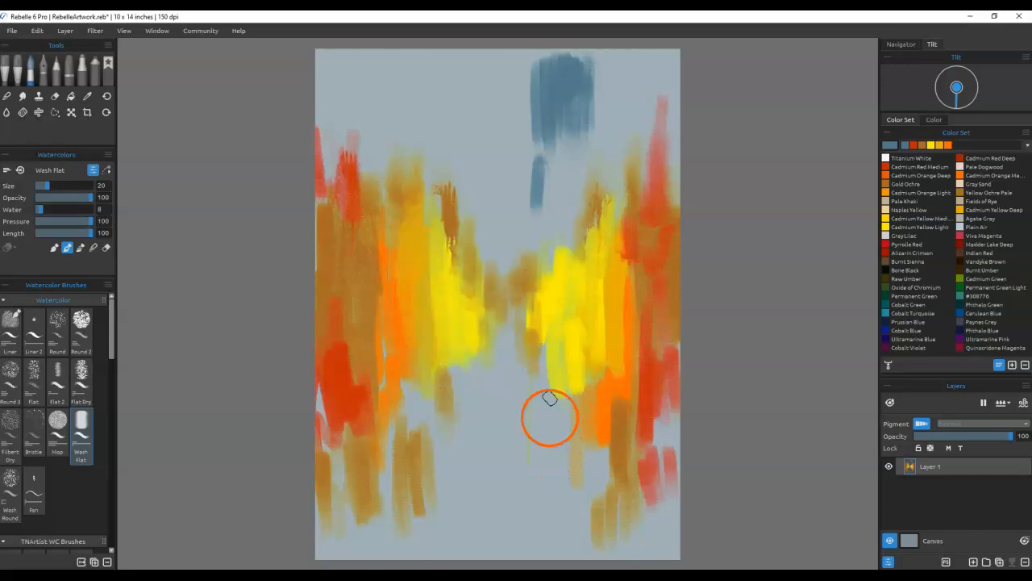
Step: Paint scattered vertical muted-blue strokes across the left and central sky, reaching down to the yellow foliage
mouse_move(383, 66)
mouse_down()
mouse_move(383, 128)
mouse_move(415, 144)
mouse_up()
drag(482, 84, 481, 175)
drag(472, 112, 470, 251)
drag(483, 211, 482, 253)
drag(448, 125, 464, 198)
drag(443, 105, 428, 127)
Step: Shift the blue to a muted violet and paint vertical strokes in the upper right, center-left and far left sky
click(901, 146)
click(889, 147)
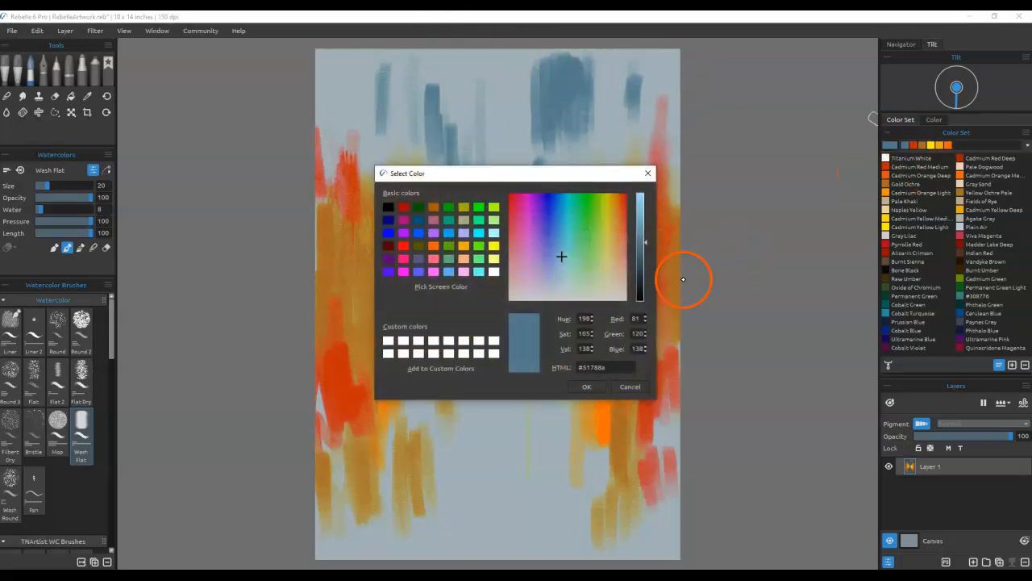
click(545, 257)
click(587, 386)
mouse_move(637, 85)
mouse_down()
mouse_move(638, 138)
mouse_move(662, 89)
mouse_move(673, 142)
mouse_move(677, 127)
mouse_up()
mouse_move(653, 58)
mouse_down()
mouse_move(633, 162)
mouse_move(615, 110)
mouse_move(610, 158)
mouse_move(613, 99)
mouse_move(611, 175)
mouse_up()
mouse_move(494, 119)
mouse_down()
mouse_move(463, 108)
mouse_move(459, 170)
mouse_up()
mouse_move(463, 73)
mouse_down()
mouse_move(486, 182)
mouse_move(451, 84)
mouse_move(443, 104)
mouse_up()
drag(371, 60, 355, 78)
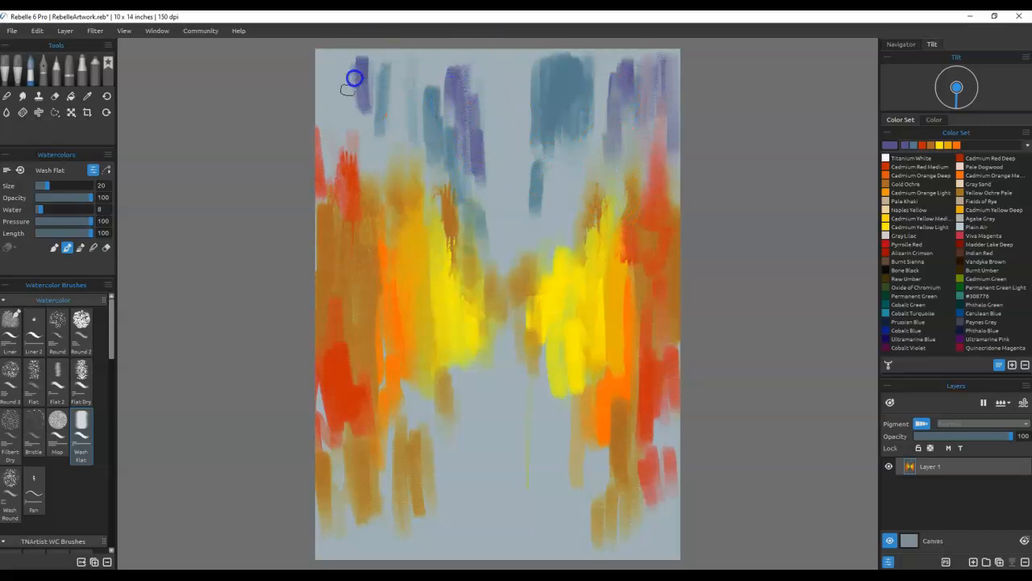
Step: Layer more violet strokes over the left treetops and sky, and over the blue patch right of center
mouse_move(337, 122)
mouse_down()
mouse_move(330, 157)
mouse_move(324, 128)
mouse_move(329, 153)
mouse_move(341, 118)
mouse_move(360, 134)
mouse_move(375, 189)
mouse_move(385, 169)
mouse_move(390, 205)
mouse_up()
mouse_move(395, 156)
mouse_down()
mouse_move(392, 185)
mouse_move(403, 148)
mouse_move(406, 191)
mouse_move(399, 93)
mouse_move(395, 220)
mouse_move(376, 196)
mouse_move(380, 167)
mouse_move(359, 136)
mouse_move(364, 183)
mouse_move(353, 60)
mouse_move(344, 148)
mouse_move(354, 70)
mouse_up()
mouse_move(438, 69)
mouse_down()
mouse_move(442, 113)
mouse_move(453, 69)
mouse_move(438, 166)
mouse_move(424, 84)
mouse_move(418, 146)
mouse_move(428, 85)
mouse_move(421, 113)
mouse_up()
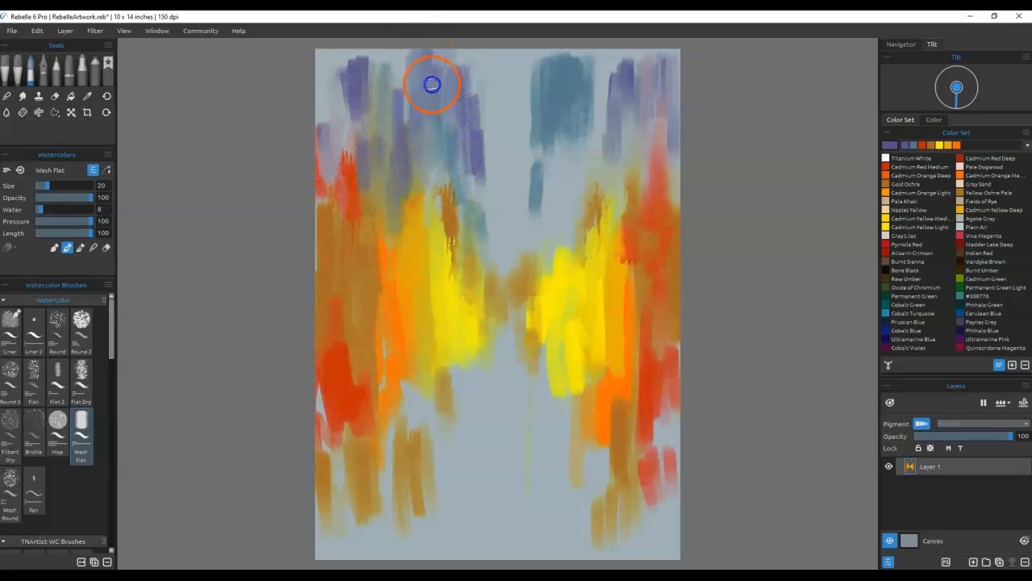
mouse_move(548, 110)
mouse_down()
mouse_move(554, 154)
mouse_move(548, 125)
mouse_move(537, 166)
mouse_move(540, 53)
mouse_move(563, 148)
mouse_up()
mouse_move(572, 46)
mouse_down()
mouse_move(586, 90)
mouse_move(592, 46)
mouse_move(576, 72)
mouse_move(552, 38)
mouse_move(545, 47)
mouse_move(540, 170)
mouse_up()
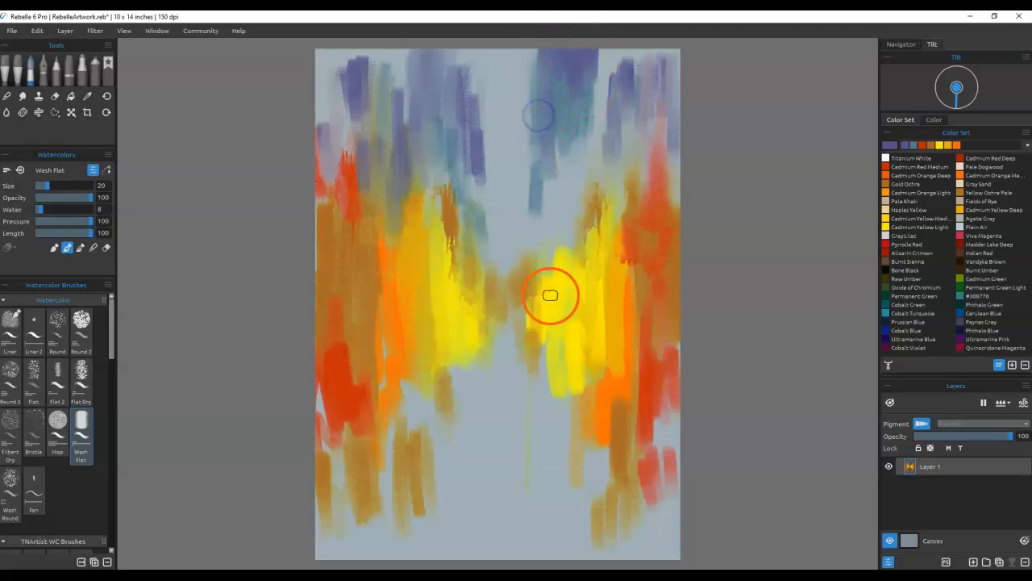
Step: Paint violet vertical reflections in the lower part of the canvas, beneath both foliage masses and in the central gap
mouse_move(539, 484)
mouse_down()
mouse_move(537, 427)
mouse_move(540, 493)
mouse_move(557, 525)
mouse_move(473, 561)
mouse_up()
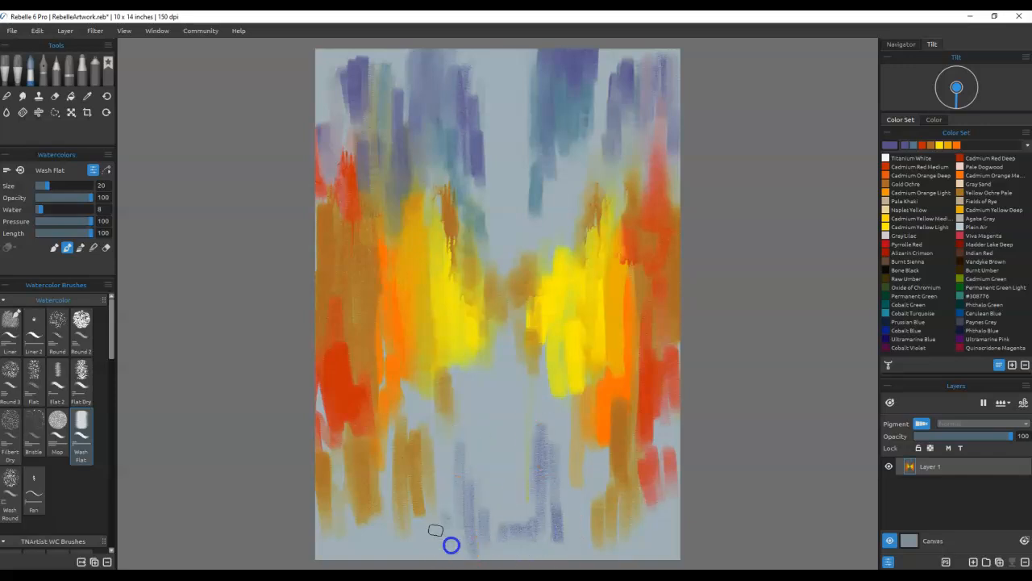
drag(415, 518, 413, 454)
mouse_move(408, 542)
mouse_down()
mouse_move(407, 426)
mouse_move(396, 533)
mouse_move(399, 423)
mouse_move(395, 559)
mouse_move(401, 401)
mouse_up()
drag(409, 460, 417, 495)
drag(642, 424, 641, 486)
drag(647, 446, 640, 472)
mouse_move(530, 465)
mouse_down()
mouse_move(541, 530)
mouse_move(538, 382)
mouse_up()
drag(532, 517, 538, 443)
drag(539, 443, 550, 539)
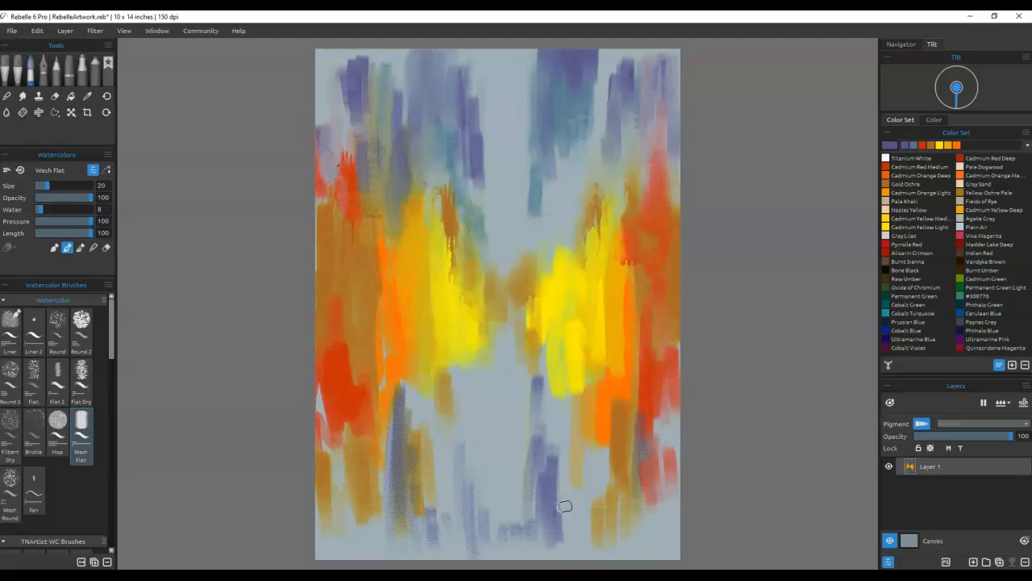
Step: Show the wetness and add water over the painted sky strokes with the Blurred water brush at size 40, then hide the wetness
click(9, 113)
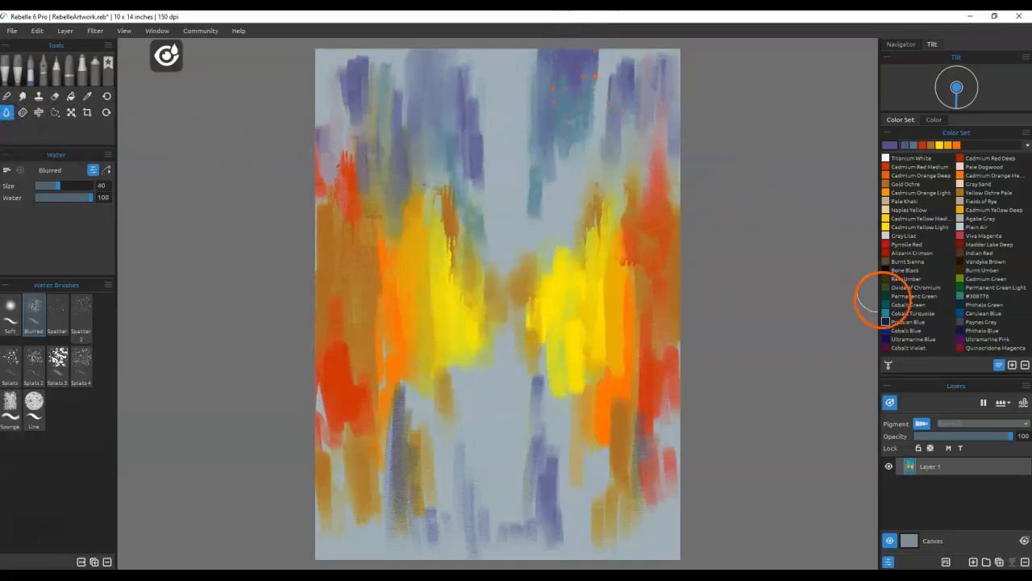
click(889, 402)
drag(571, 59, 571, 104)
drag(433, 58, 437, 89)
mouse_move(576, 66)
mouse_down()
mouse_move(554, 92)
mouse_move(566, 64)
mouse_move(555, 73)
mouse_up()
mouse_move(617, 135)
mouse_down()
mouse_move(646, 150)
mouse_move(640, 121)
mouse_up()
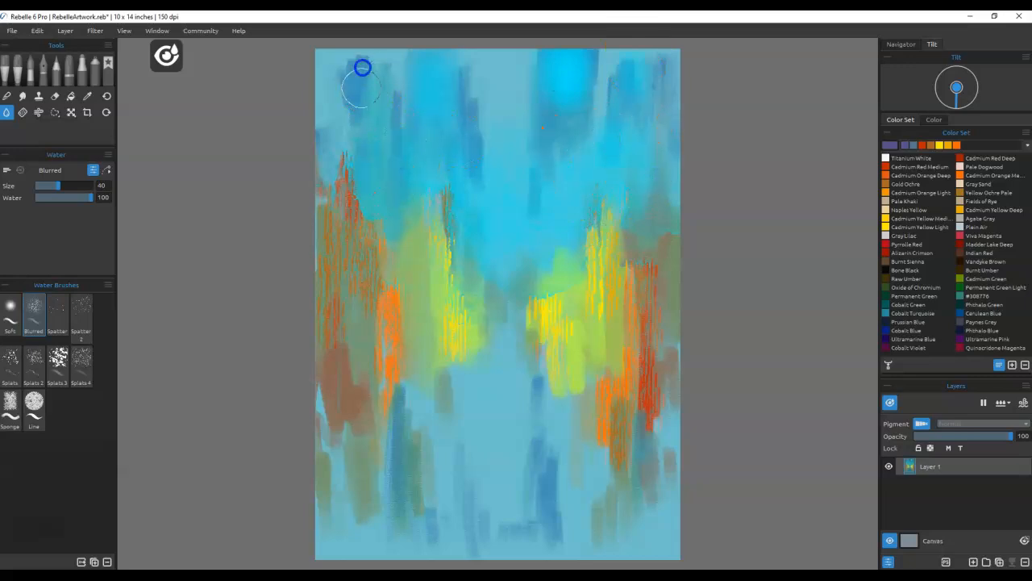
drag(339, 98, 336, 127)
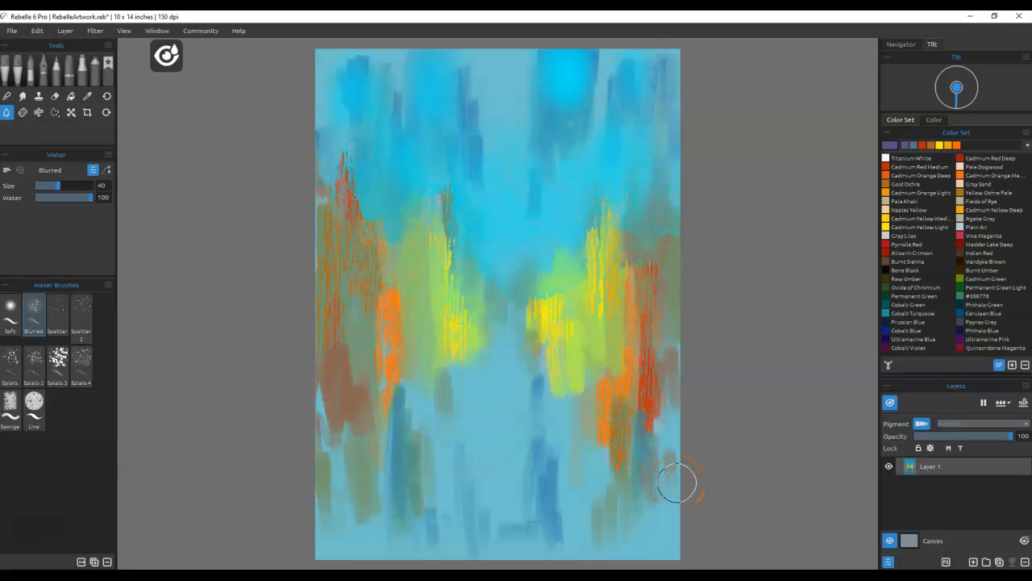
mouse_move(565, 64)
mouse_down()
mouse_move(560, 166)
mouse_move(553, 129)
mouse_move(549, 152)
mouse_up()
mouse_move(387, 159)
mouse_down()
mouse_move(382, 119)
mouse_move(342, 87)
mouse_move(330, 128)
mouse_up()
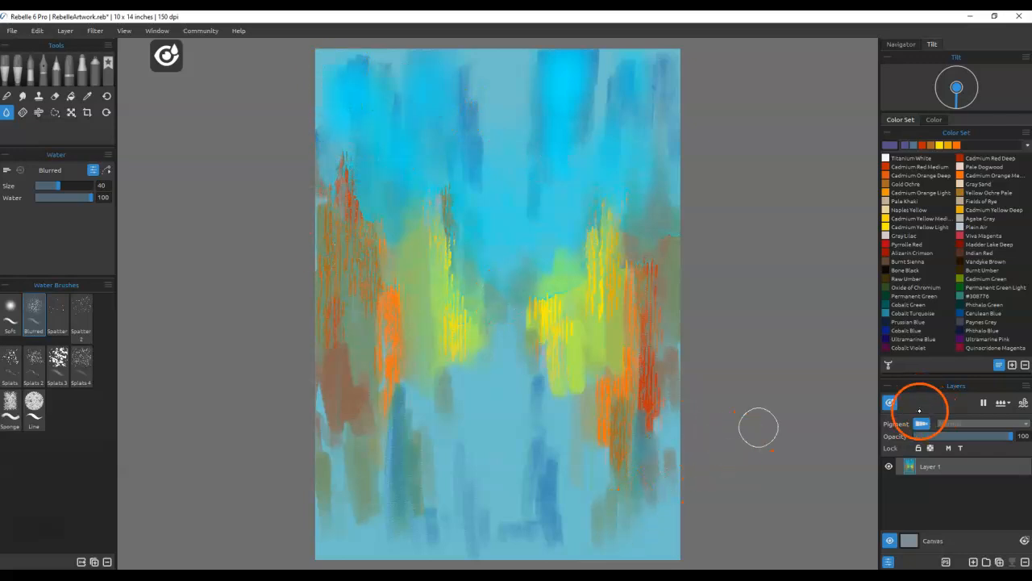
click(891, 401)
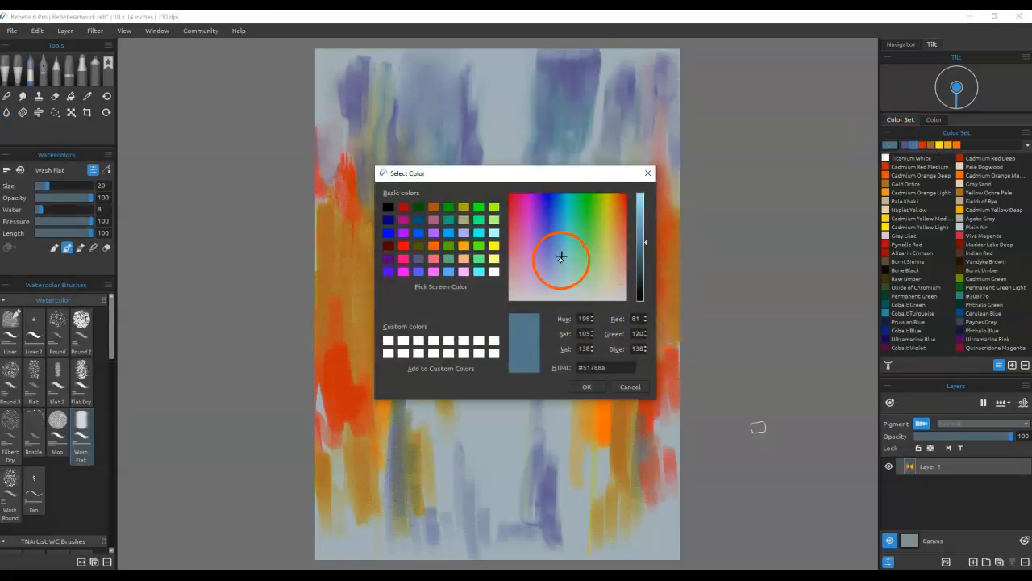
Step: Mix the pale blue-gray #8dacba and paint vertical Wash Flat strokes down the central sky and between the violet areas
drag(561, 257, 559, 272)
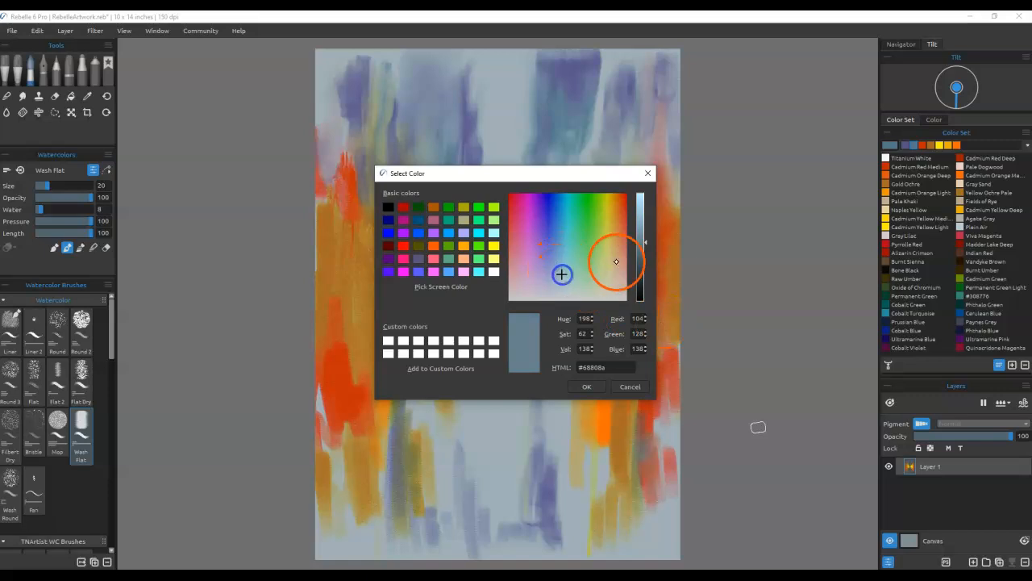
click(641, 223)
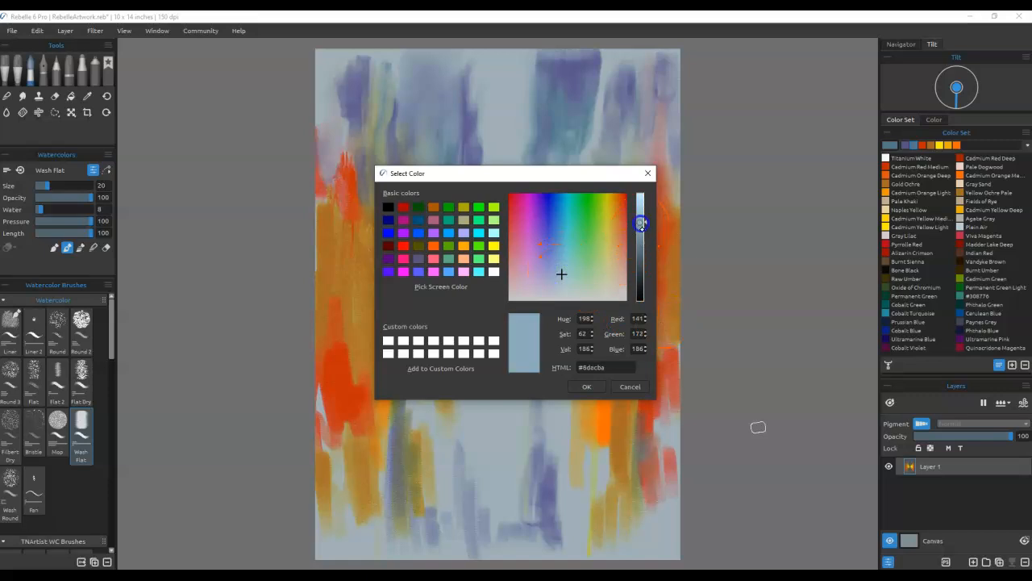
click(586, 387)
mouse_move(508, 226)
mouse_down()
mouse_move(504, 141)
mouse_move(508, 224)
mouse_move(513, 195)
mouse_up()
drag(521, 146, 524, 218)
drag(523, 218, 536, 87)
mouse_move(530, 188)
mouse_down()
mouse_move(537, 116)
mouse_move(533, 214)
mouse_move(516, 106)
mouse_move(475, 205)
mouse_move(479, 88)
mouse_move(482, 156)
mouse_up()
mouse_move(489, 67)
mouse_down()
mouse_move(475, 224)
mouse_move(458, 187)
mouse_up()
drag(458, 82, 473, 254)
mouse_move(566, 84)
mouse_down()
mouse_move(562, 237)
mouse_move(555, 159)
mouse_move(546, 196)
mouse_move(596, 87)
mouse_move(648, 65)
mouse_move(653, 134)
mouse_up()
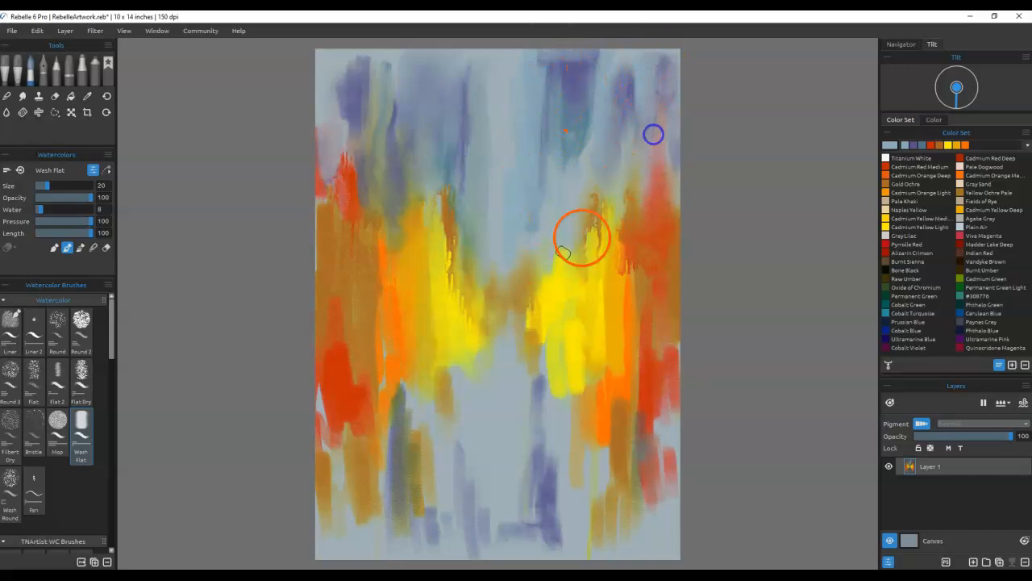
Step: Fill the lower central gap and the spaces between the lower reflections with pale blue-gray strokes
mouse_move(526, 490)
mouse_down()
mouse_move(507, 452)
mouse_move(513, 398)
mouse_move(524, 389)
mouse_move(510, 481)
mouse_move(510, 416)
mouse_move(499, 428)
mouse_move(492, 517)
mouse_move(477, 380)
mouse_up()
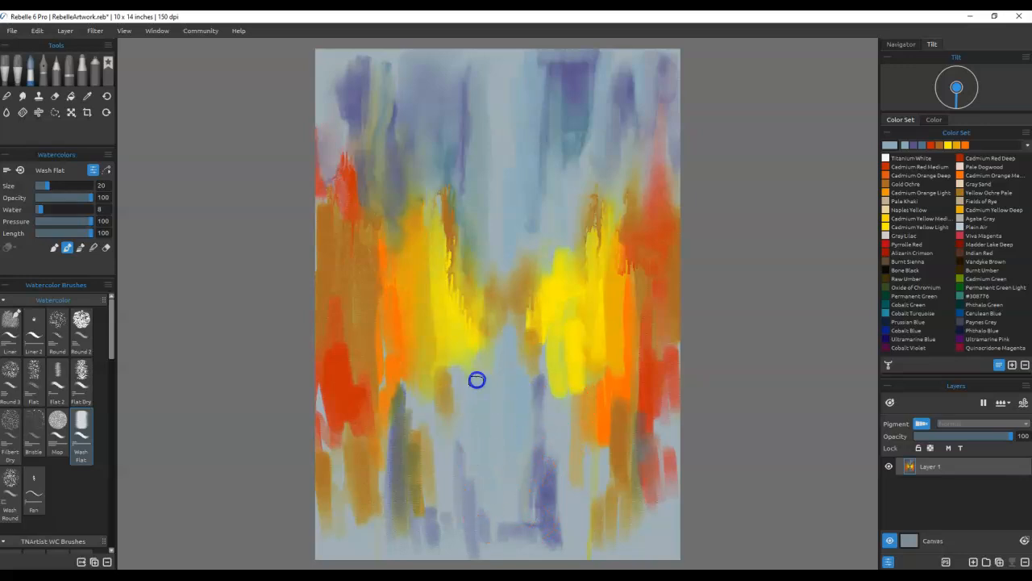
mouse_move(503, 415)
mouse_down()
mouse_move(512, 462)
mouse_move(526, 383)
mouse_move(533, 424)
mouse_up()
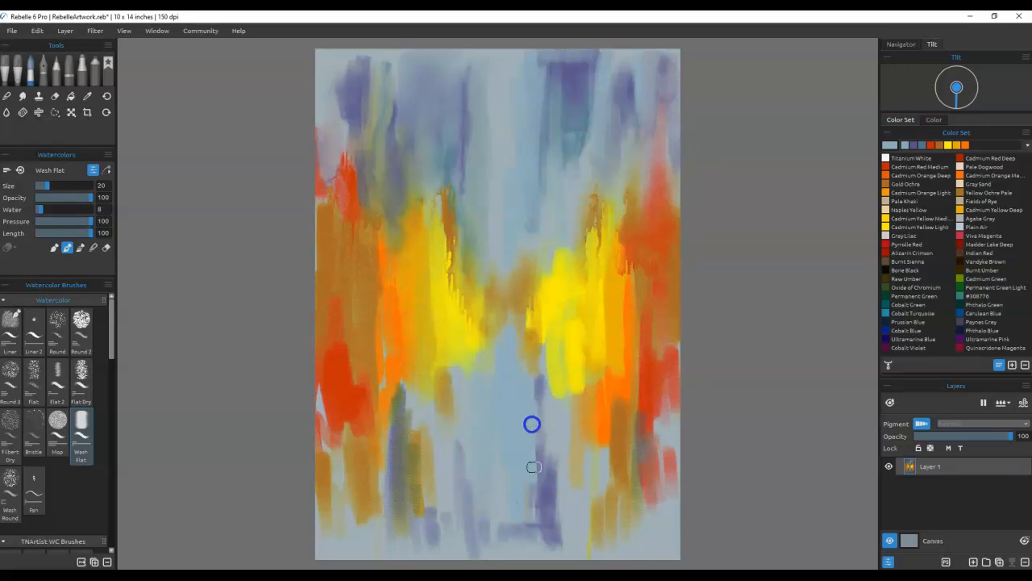
mouse_move(574, 491)
mouse_down()
mouse_move(588, 470)
mouse_move(572, 513)
mouse_move(555, 486)
mouse_up()
mouse_move(355, 521)
mouse_down()
mouse_move(396, 534)
mouse_move(433, 491)
mouse_move(442, 457)
mouse_move(451, 492)
mouse_up()
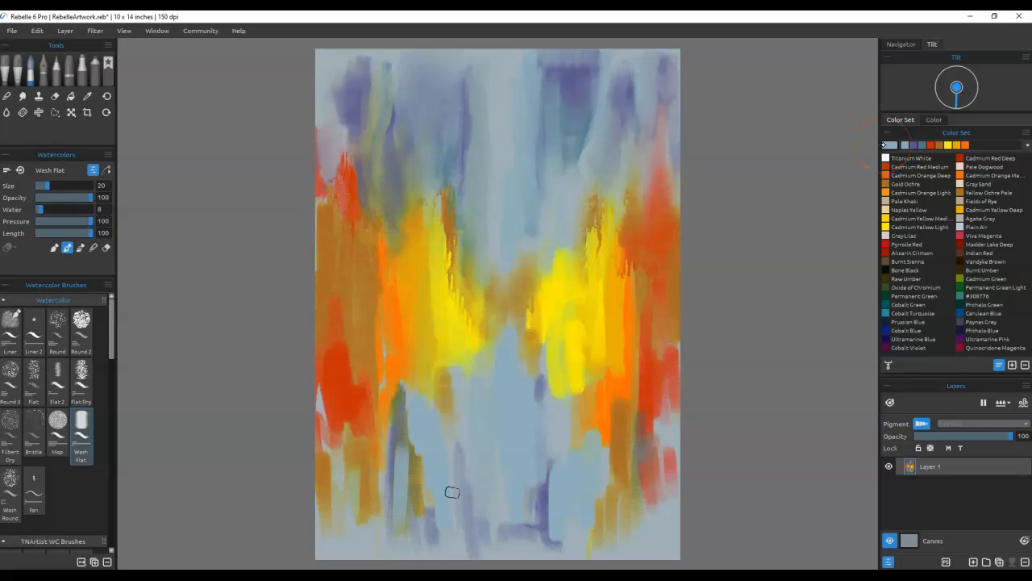
Step: Lighten the blue-gray and paint bright vertical highlights down the central sky and into the gap below the foliage
click(894, 143)
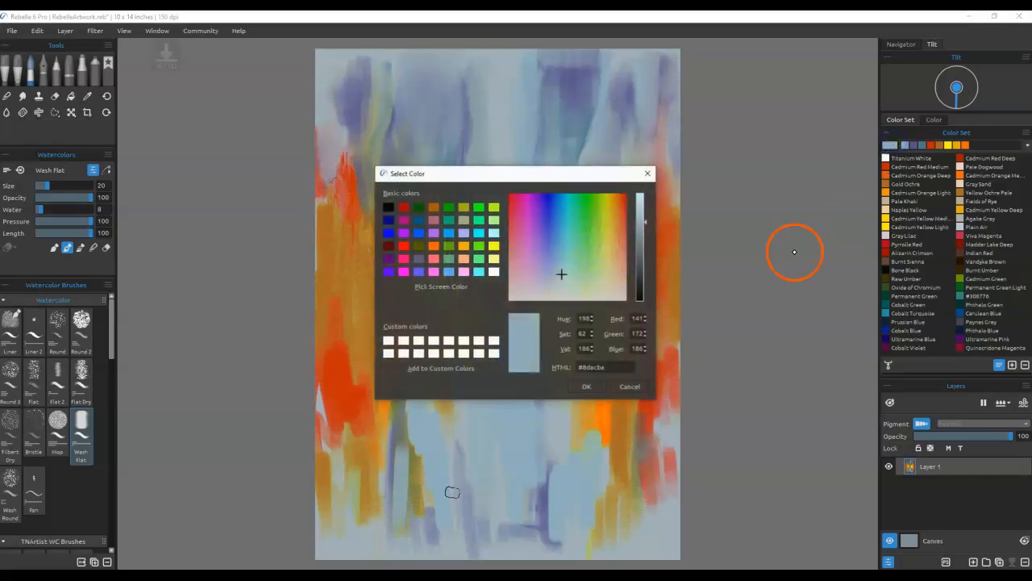
click(642, 213)
click(586, 388)
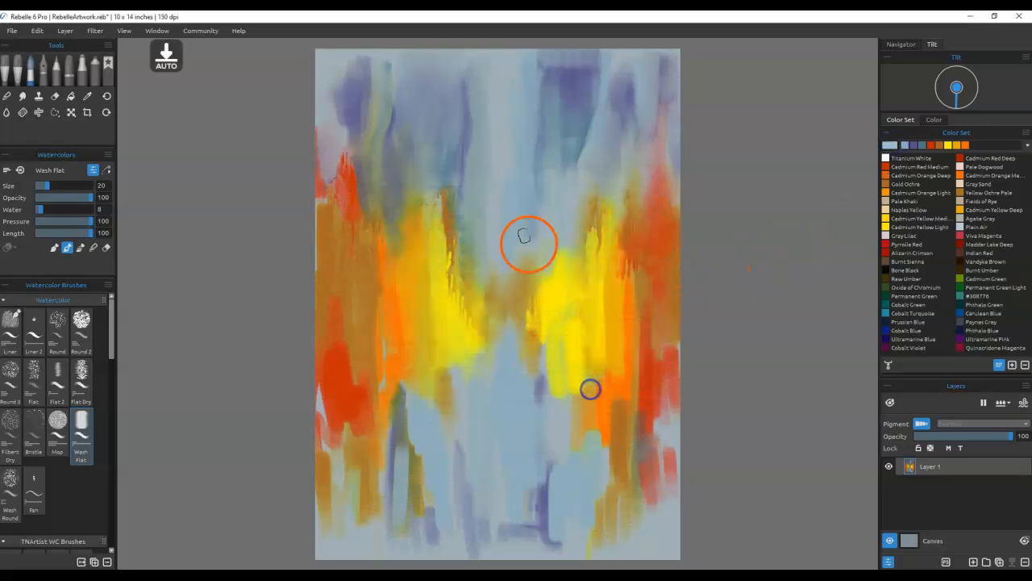
drag(501, 261, 494, 175)
mouse_move(500, 236)
mouse_down()
mouse_move(500, 210)
mouse_move(498, 241)
mouse_move(508, 242)
mouse_up()
drag(512, 168, 500, 257)
mouse_move(504, 201)
mouse_down()
mouse_move(494, 142)
mouse_move(504, 142)
mouse_move(512, 79)
mouse_move(520, 236)
mouse_move(504, 251)
mouse_move(500, 379)
mouse_up()
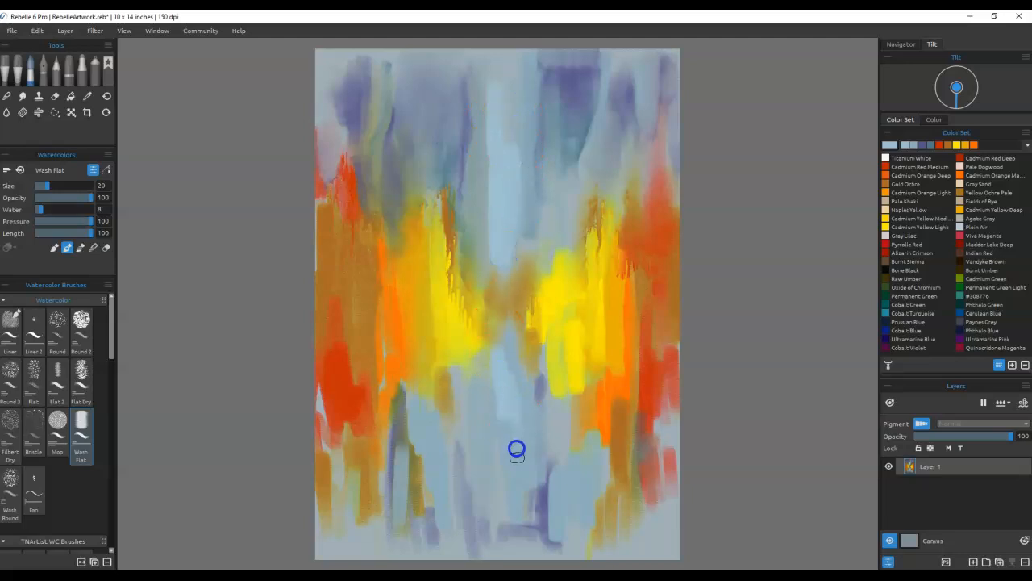
Step: Add lighter blue highlight strokes across the lower water area between the violet and ochre reflections
mouse_move(501, 466)
mouse_down()
mouse_move(564, 473)
mouse_move(574, 500)
mouse_move(586, 493)
mouse_move(582, 561)
mouse_up()
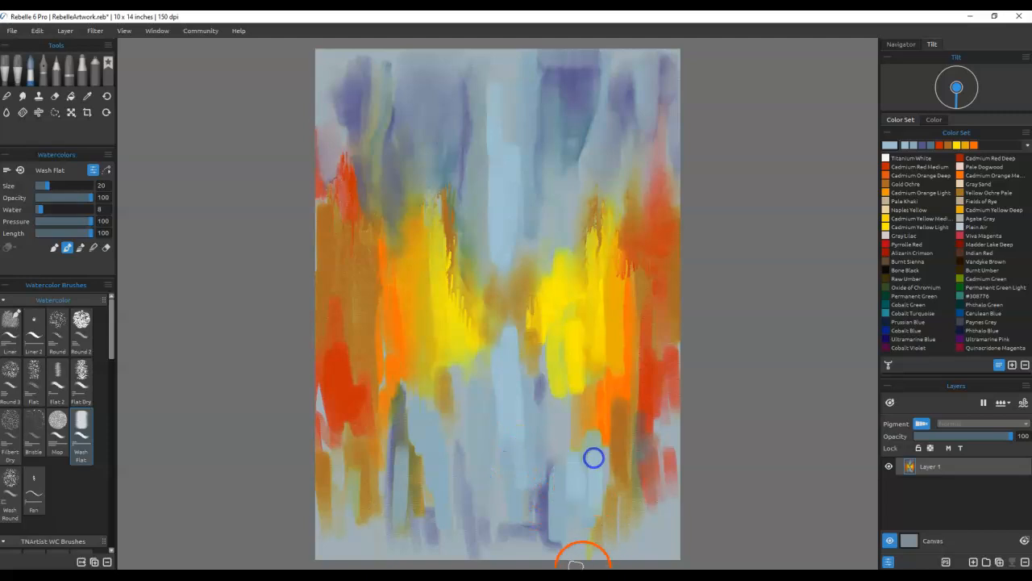
mouse_move(438, 405)
mouse_down()
mouse_move(438, 491)
mouse_move(467, 387)
mouse_up()
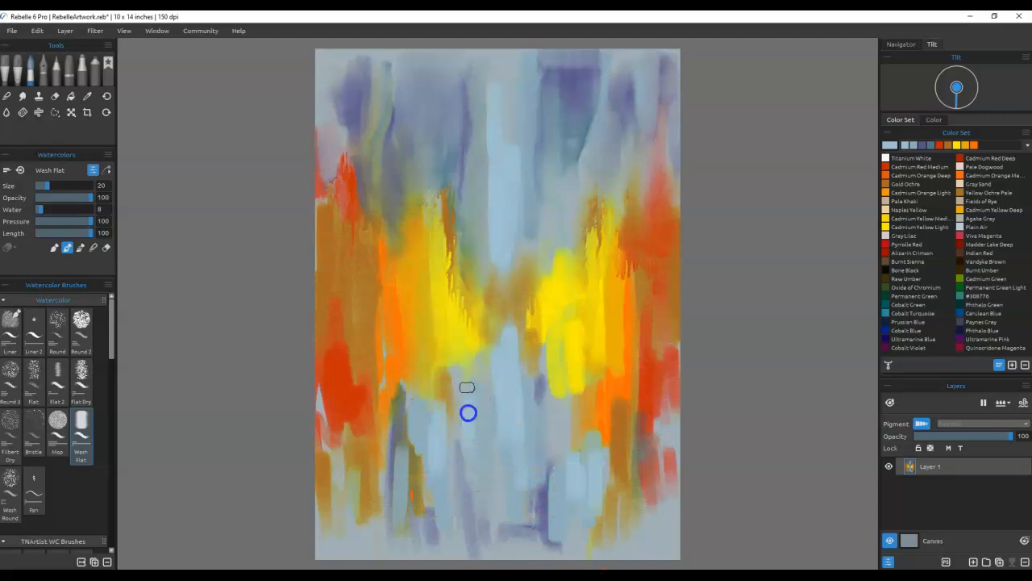
drag(482, 537, 556, 528)
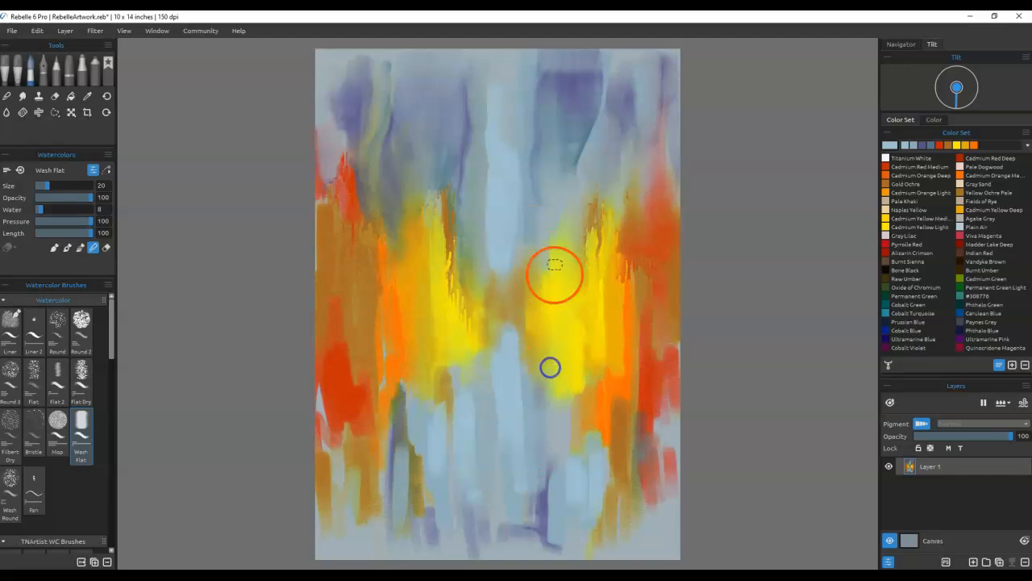
Step: Blend the yellow, orange and red foliage on the right side with vertical strokes down toward its reflections
mouse_move(557, 221)
mouse_down()
mouse_move(572, 180)
mouse_move(601, 347)
mouse_up()
drag(597, 177, 603, 360)
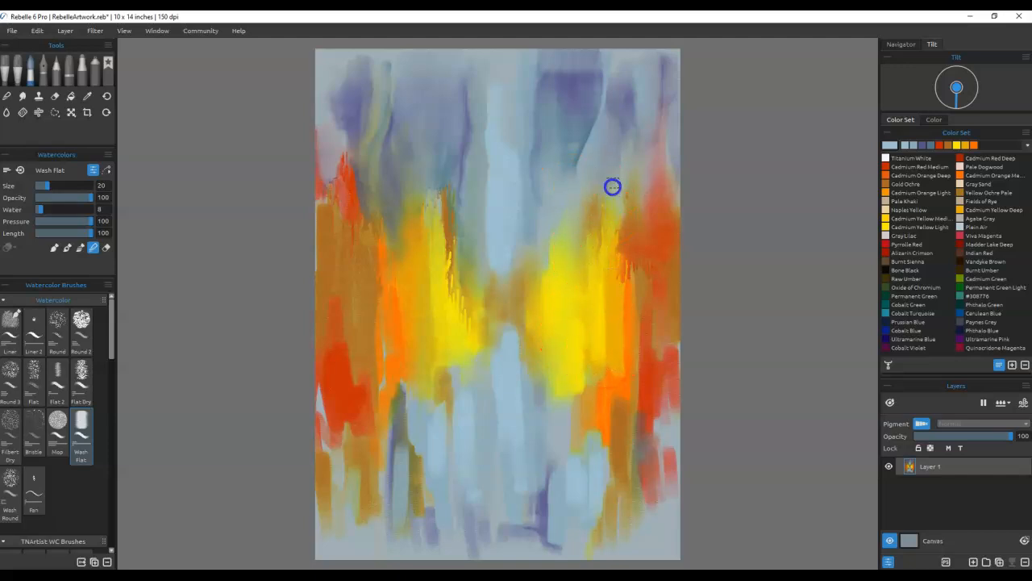
mouse_move(627, 212)
mouse_down()
mouse_move(636, 349)
mouse_move(669, 419)
mouse_up()
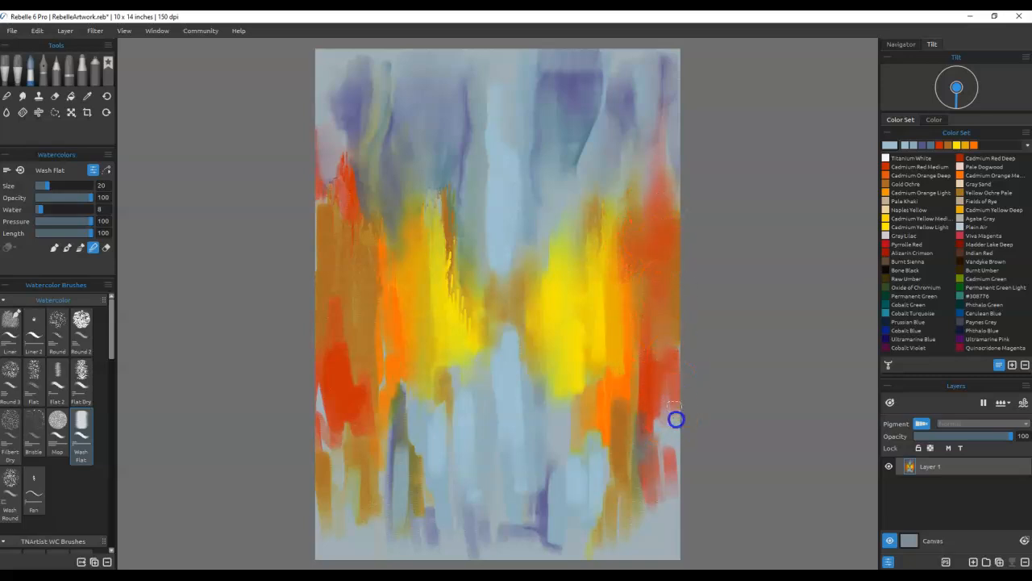
drag(633, 302, 638, 456)
drag(625, 321, 636, 452)
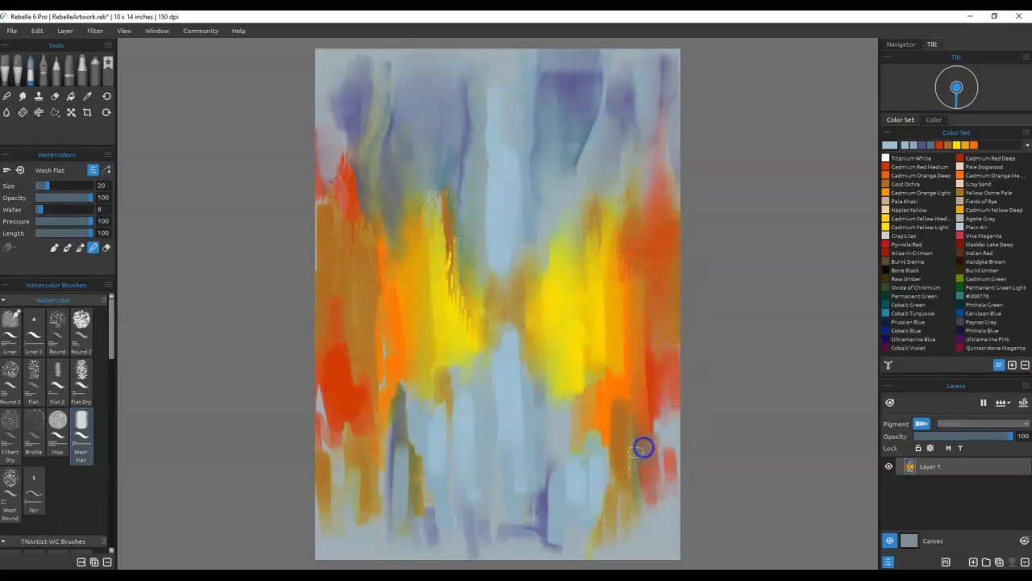
click(638, 249)
mouse_move(579, 306)
mouse_down()
mouse_move(586, 451)
mouse_move(558, 458)
mouse_up()
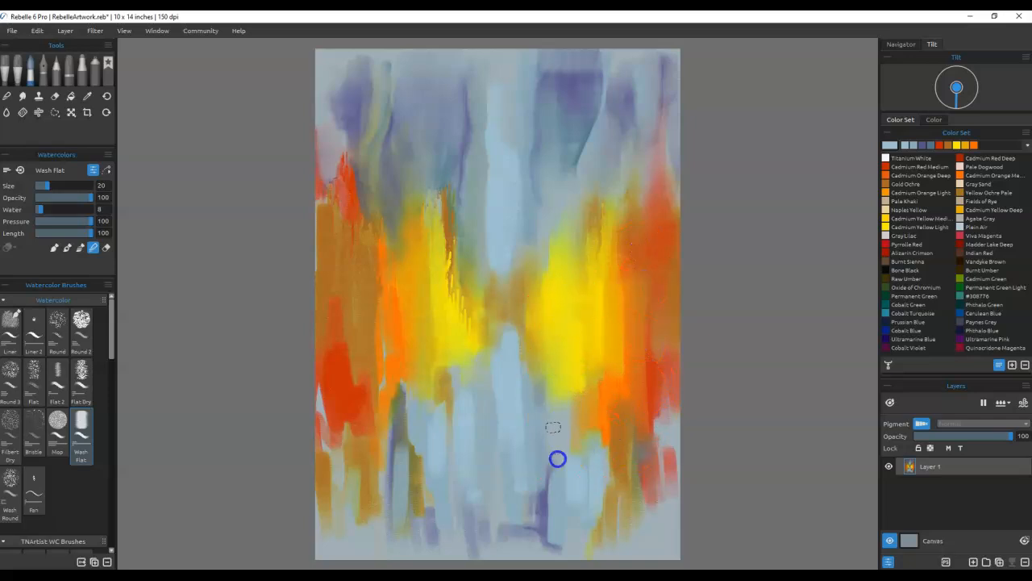
drag(588, 305, 587, 437)
Step: Blend the left foliage vertically, softening the yellow, ochre and red strokes upward into the violet sky
mouse_move(469, 226)
mouse_down()
mouse_move(482, 322)
mouse_move(495, 156)
mouse_move(491, 315)
mouse_up()
mouse_move(493, 349)
mouse_down()
mouse_move(475, 118)
mouse_move(475, 287)
mouse_move(462, 135)
mouse_move(465, 348)
mouse_move(454, 384)
mouse_move(444, 159)
mouse_up()
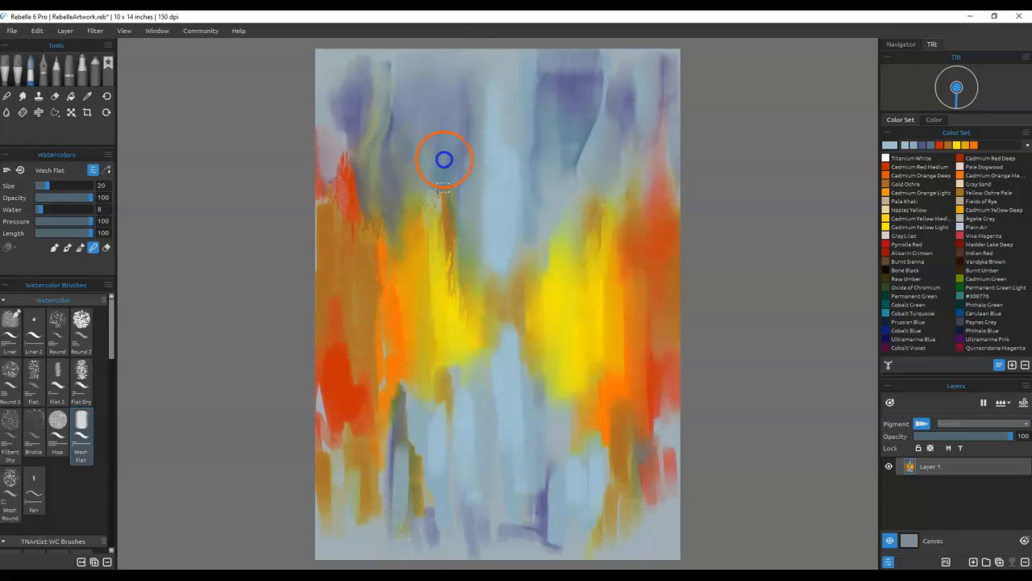
mouse_move(435, 389)
mouse_down()
mouse_move(424, 408)
mouse_move(451, 242)
mouse_move(465, 369)
mouse_up()
drag(464, 370, 465, 121)
drag(458, 426, 454, 117)
mouse_move(448, 494)
mouse_down()
mouse_move(435, 69)
mouse_move(438, 425)
mouse_move(443, 411)
mouse_move(430, 51)
mouse_move(420, 479)
mouse_move(413, 177)
mouse_move(406, 474)
mouse_move(387, 295)
mouse_move(382, 32)
mouse_move(398, 464)
mouse_move(382, 143)
mouse_move(371, 515)
mouse_move(355, 97)
mouse_move(362, 492)
mouse_move(339, 231)
mouse_up()
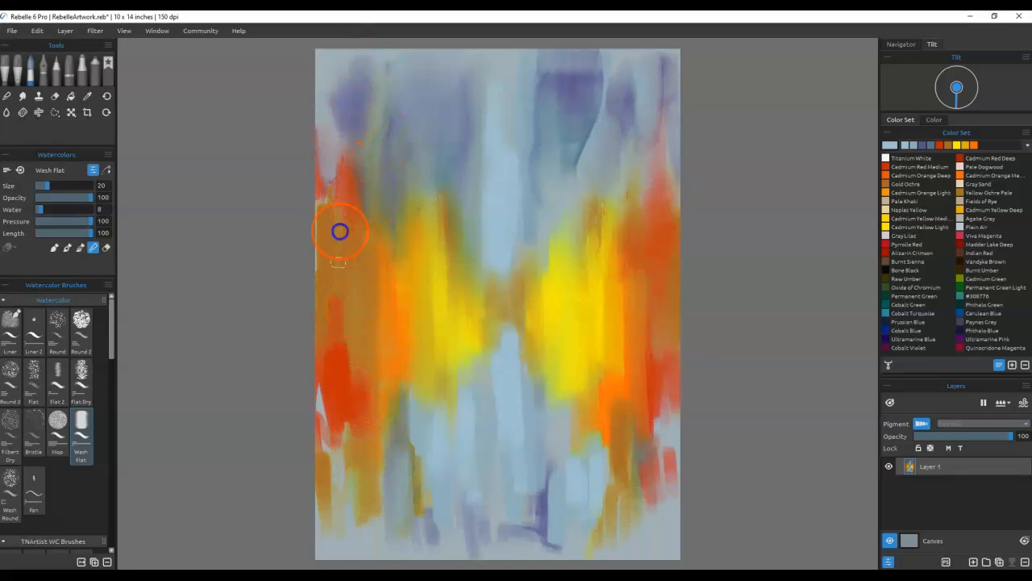
mouse_move(330, 72)
mouse_down()
mouse_move(328, 396)
mouse_move(326, 48)
mouse_up()
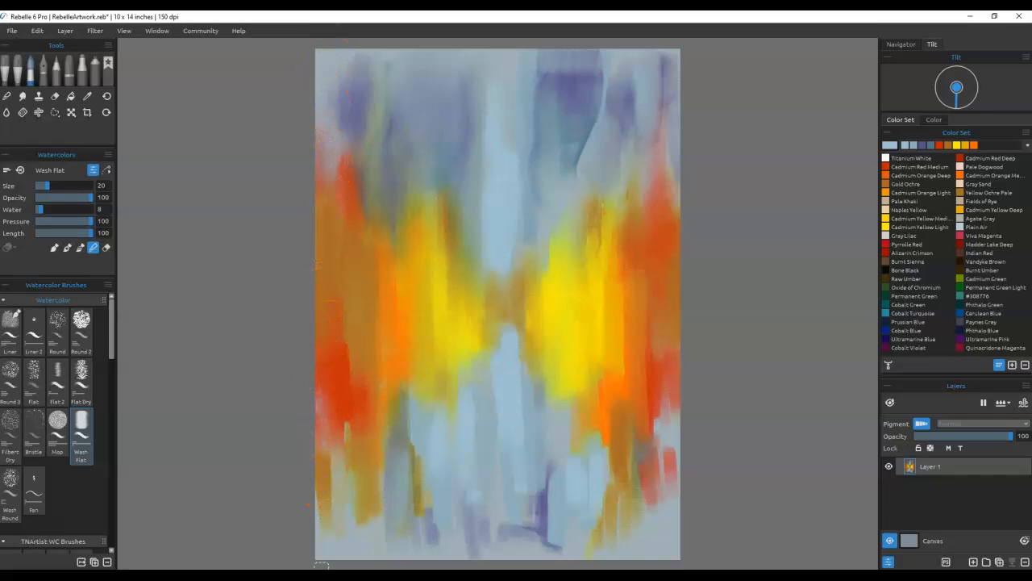
Step: Blend the pale blue water and the lower foliage reflections with vertical strokes across the bottom of the painting
mouse_move(471, 334)
mouse_down()
mouse_move(497, 325)
mouse_move(489, 448)
mouse_move(509, 511)
mouse_move(520, 297)
mouse_move(505, 311)
mouse_move(530, 532)
mouse_up()
mouse_move(538, 299)
mouse_down()
mouse_move(536, 476)
mouse_move(539, 430)
mouse_move(567, 539)
mouse_up()
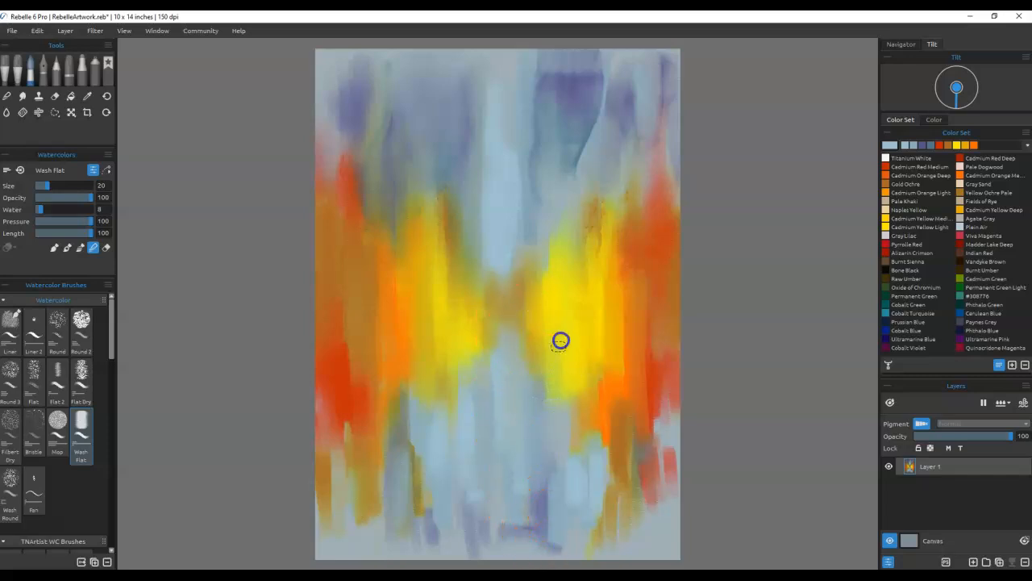
drag(605, 496, 618, 445)
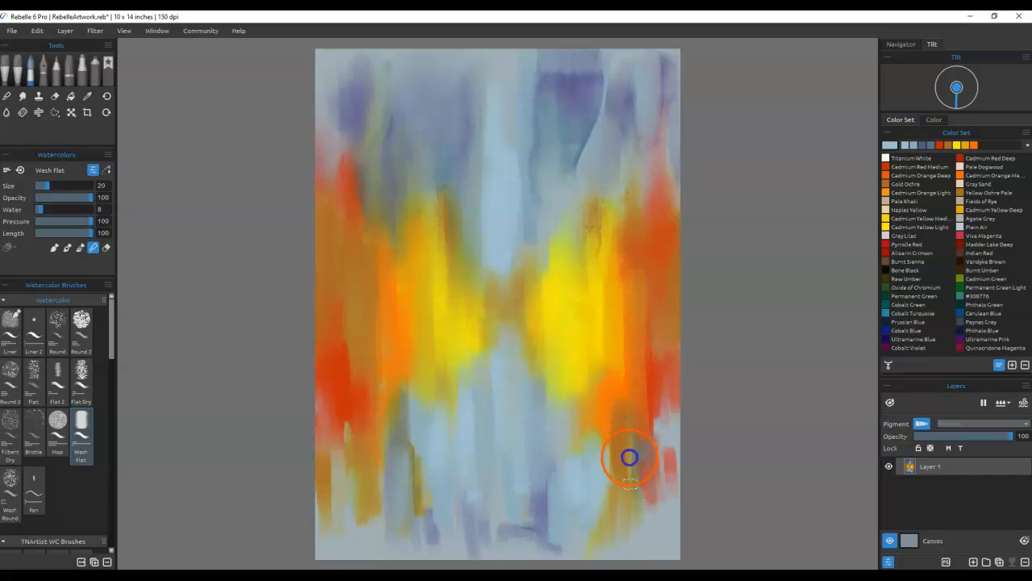
drag(644, 556, 656, 545)
drag(669, 491, 675, 411)
drag(531, 367, 532, 520)
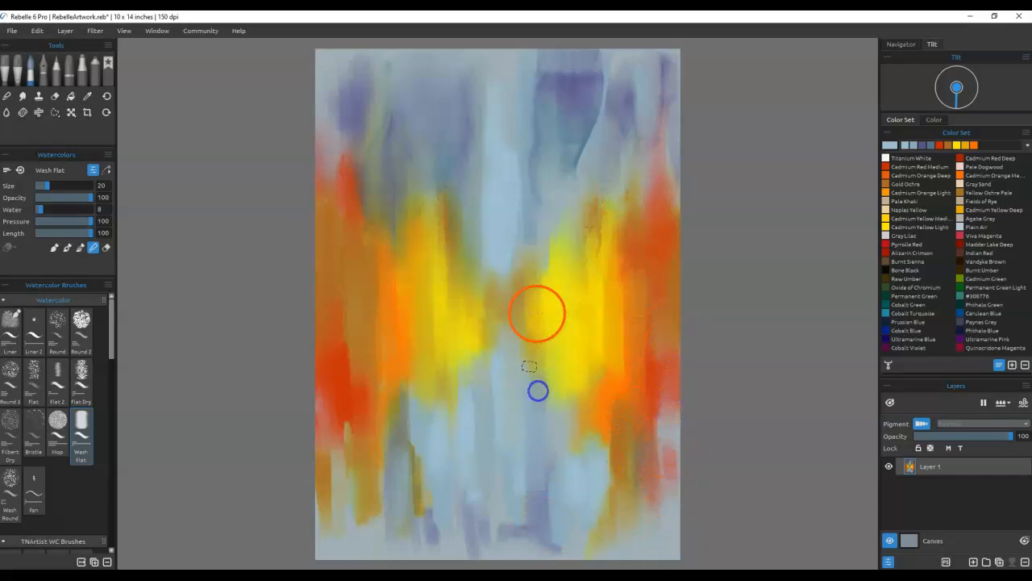
drag(446, 423, 408, 551)
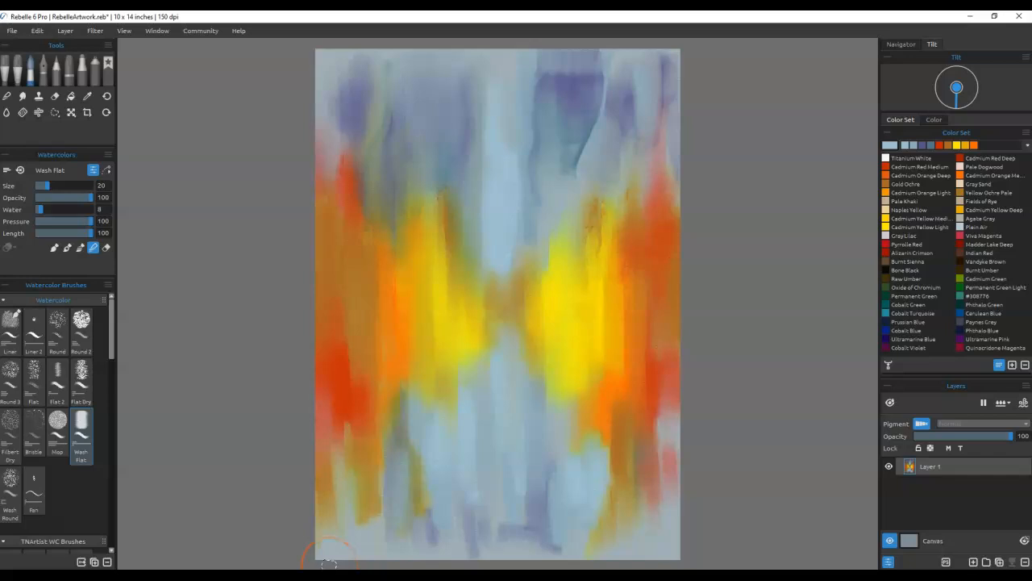
Step: Soften the violet sky areas on both sides of the central gap with vertical blending strokes down to the foliage tops
drag(592, 105, 590, 221)
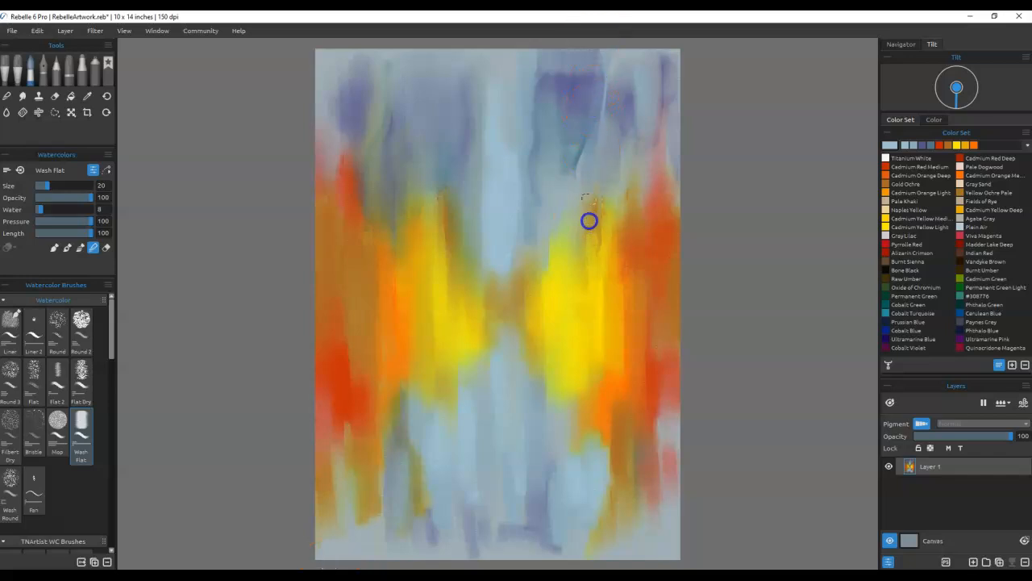
drag(573, 110, 559, 289)
drag(546, 100, 536, 295)
drag(528, 129, 533, 299)
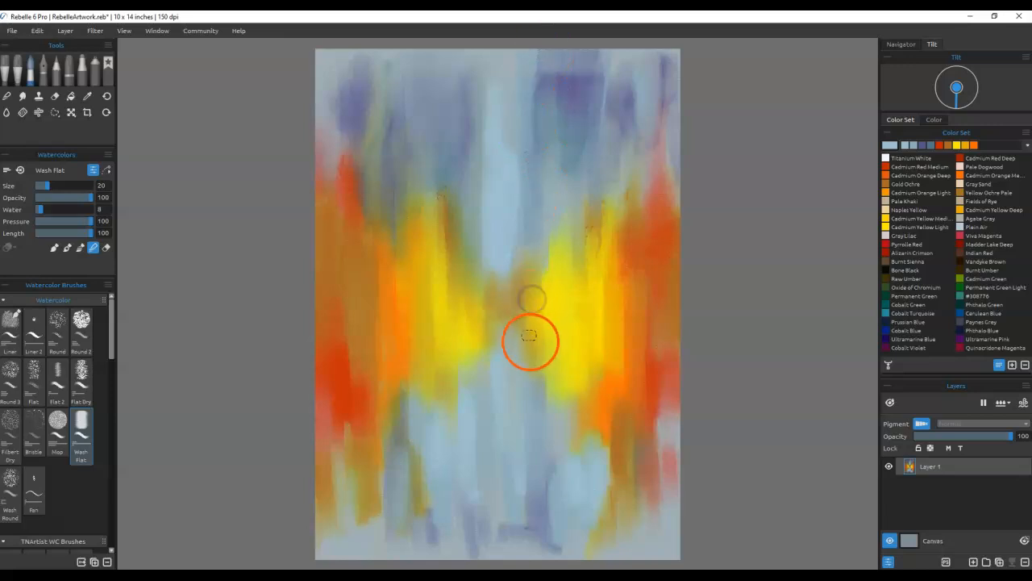
key(d)
drag(450, 76, 473, 281)
mouse_move(473, 63)
mouse_down()
mouse_move(473, 276)
mouse_move(456, 287)
mouse_up()
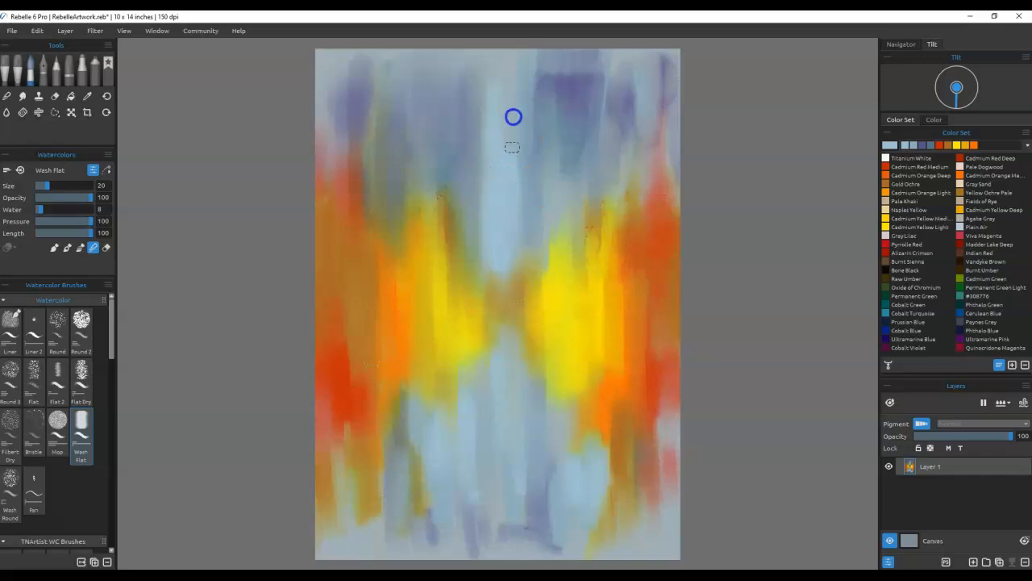
Step: Paint Titanium White vertical highlights in the central sky gap and over the yellow foliage on the right
click(887, 157)
drag(501, 263, 496, 184)
drag(501, 269, 500, 173)
mouse_move(609, 289)
mouse_down()
mouse_move(595, 344)
mouse_move(608, 335)
mouse_move(643, 350)
mouse_up()
drag(595, 325, 594, 339)
mouse_move(594, 280)
mouse_down()
mouse_move(595, 341)
mouse_move(592, 241)
mouse_move(594, 355)
mouse_move(595, 227)
mouse_move(553, 252)
mouse_up()
mouse_move(551, 252)
mouse_down()
mouse_move(551, 352)
mouse_move(546, 287)
mouse_move(574, 277)
mouse_move(570, 329)
mouse_move(564, 313)
mouse_move(580, 294)
mouse_move(586, 311)
mouse_move(597, 277)
mouse_move(610, 346)
mouse_move(582, 301)
mouse_move(577, 347)
mouse_move(585, 276)
mouse_move(596, 289)
mouse_move(590, 336)
mouse_up()
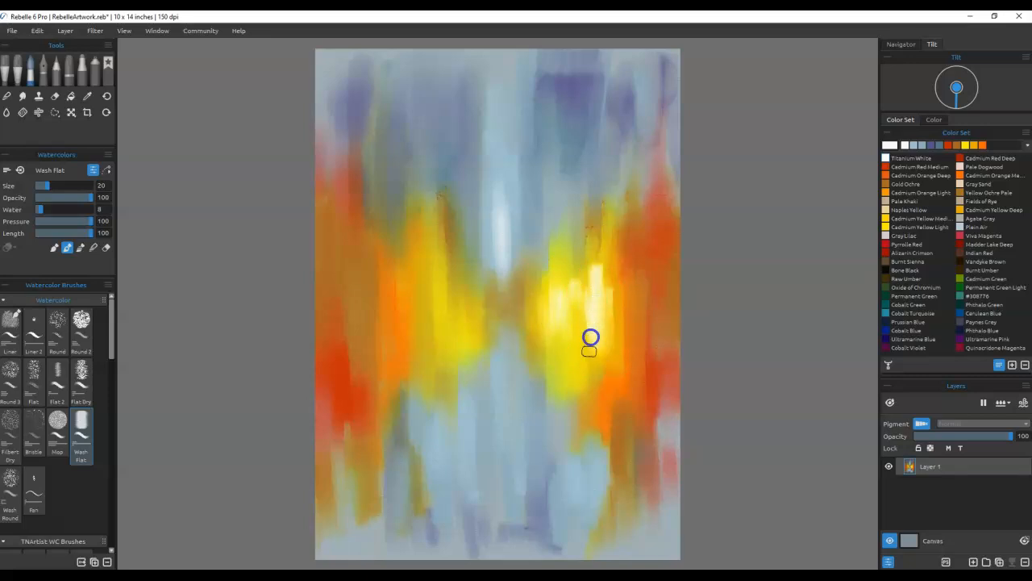
Step: Add short white vertical highlights at the lower edges of the right and left foliage, reaching into the water
drag(590, 390, 601, 417)
mouse_move(603, 382)
mouse_down()
mouse_move(604, 436)
mouse_move(601, 411)
mouse_up()
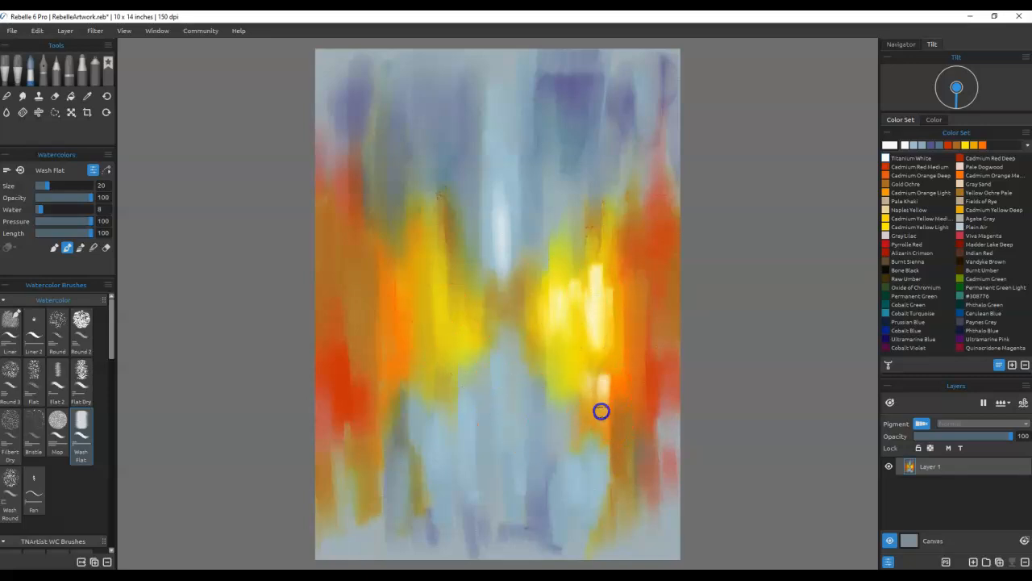
drag(602, 367, 601, 461)
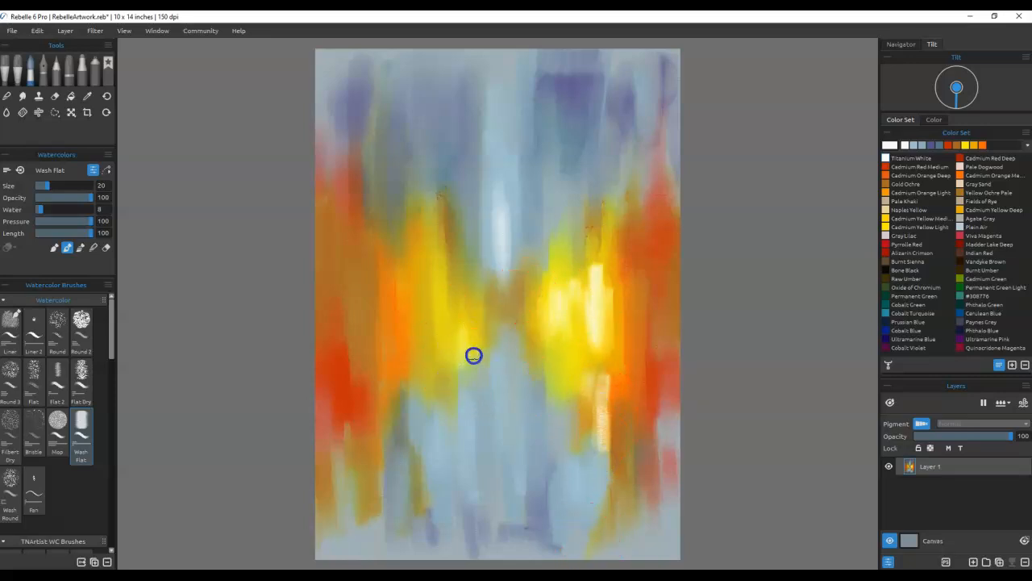
drag(481, 353, 465, 419)
mouse_move(472, 362)
mouse_down()
mouse_move(470, 391)
mouse_move(472, 346)
mouse_move(474, 434)
mouse_up()
Step: Brighten the left yellow foliage with vertical white highlight strokes
mouse_move(416, 346)
mouse_down()
mouse_move(418, 261)
mouse_move(424, 351)
mouse_move(427, 269)
mouse_up()
drag(433, 309, 414, 359)
mouse_move(421, 263)
mouse_down()
mouse_move(424, 384)
mouse_move(426, 229)
mouse_up()
drag(426, 229, 436, 394)
drag(499, 536, 497, 539)
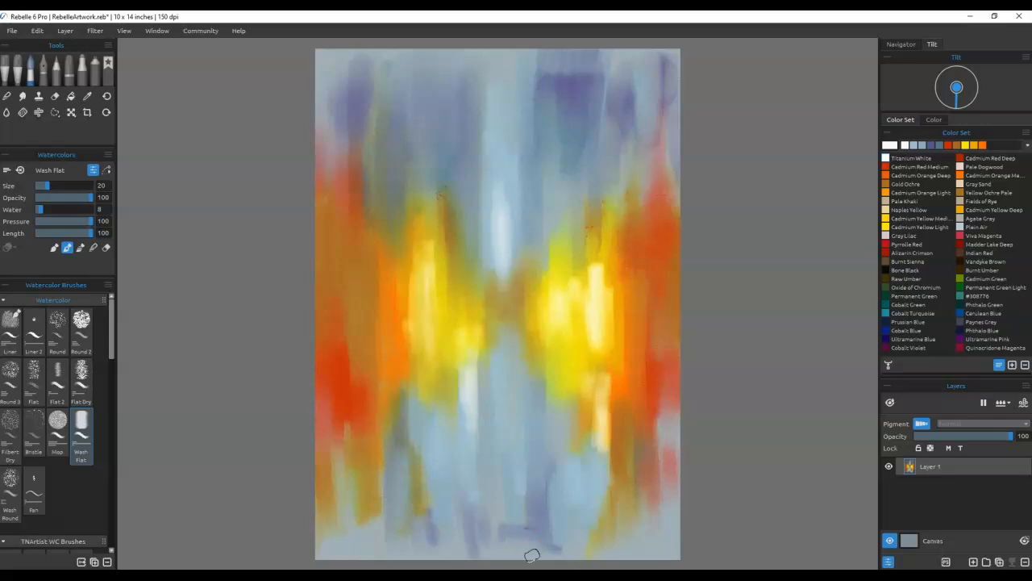
Step: Duplicate the painting layer twice to make two copies above the original
click(999, 561)
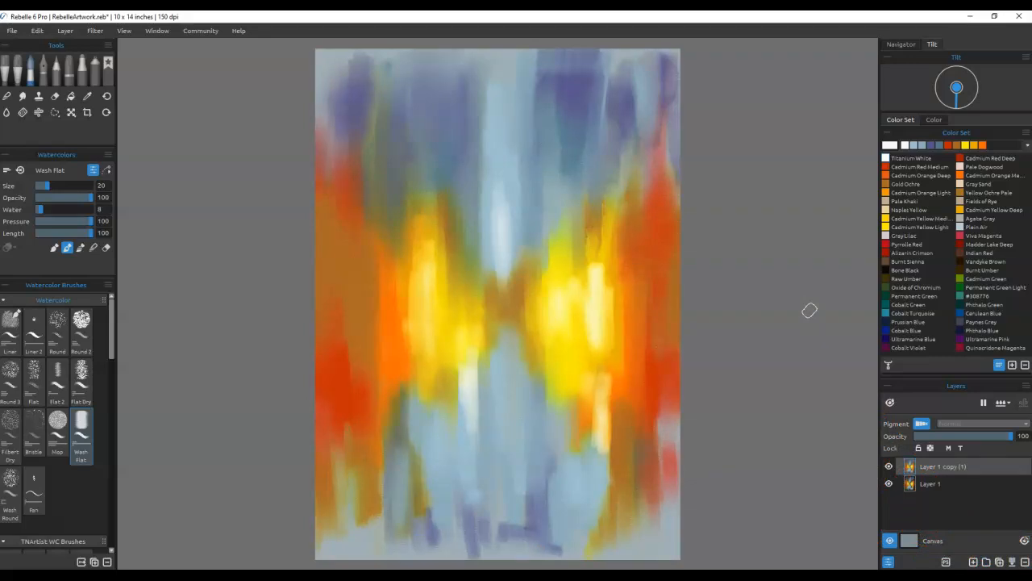
click(999, 561)
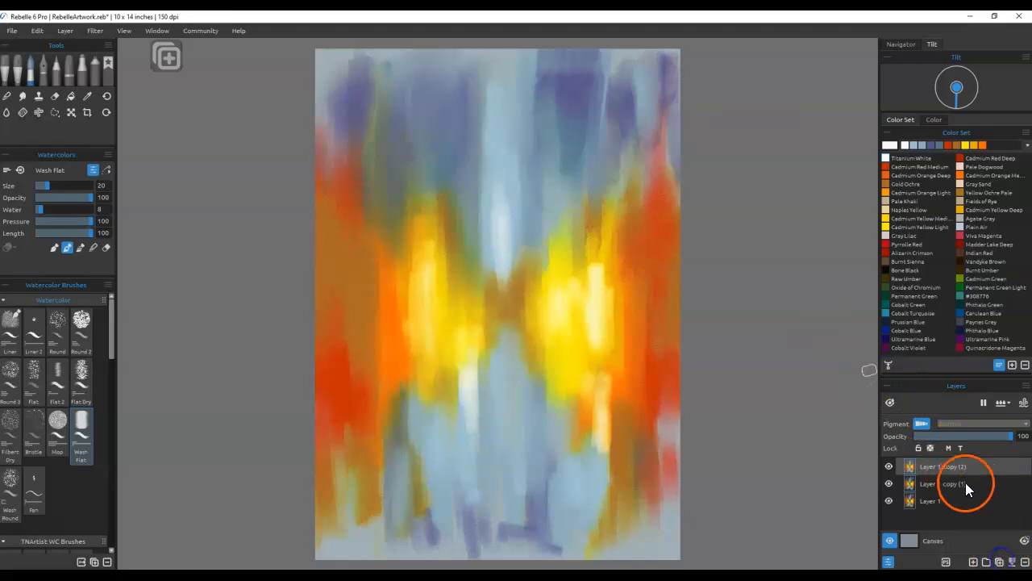
Step: Turn off pigment mixing for the topmost layer copy and try the Color Dodge blending mode on it
click(925, 425)
click(956, 423)
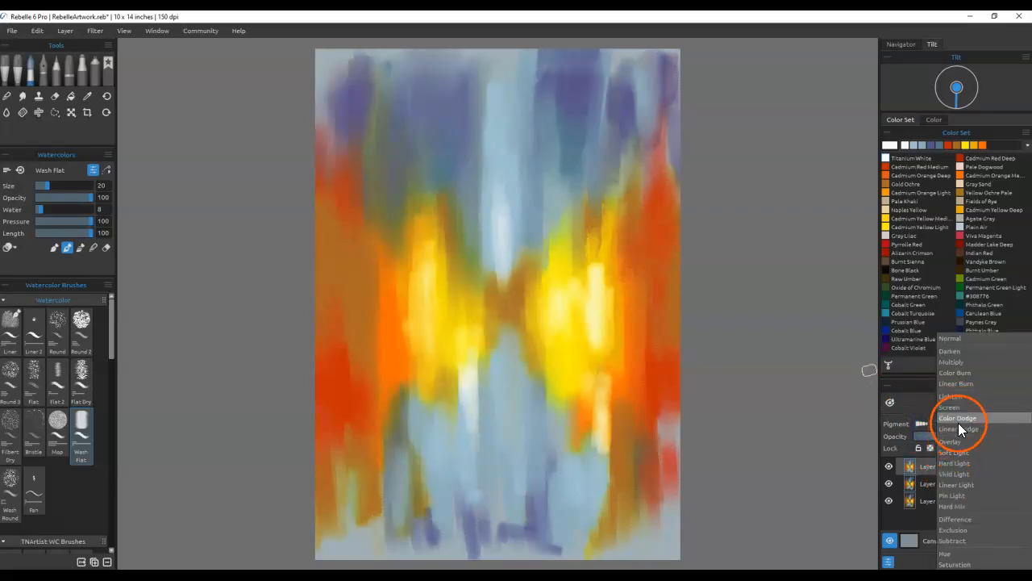
click(958, 420)
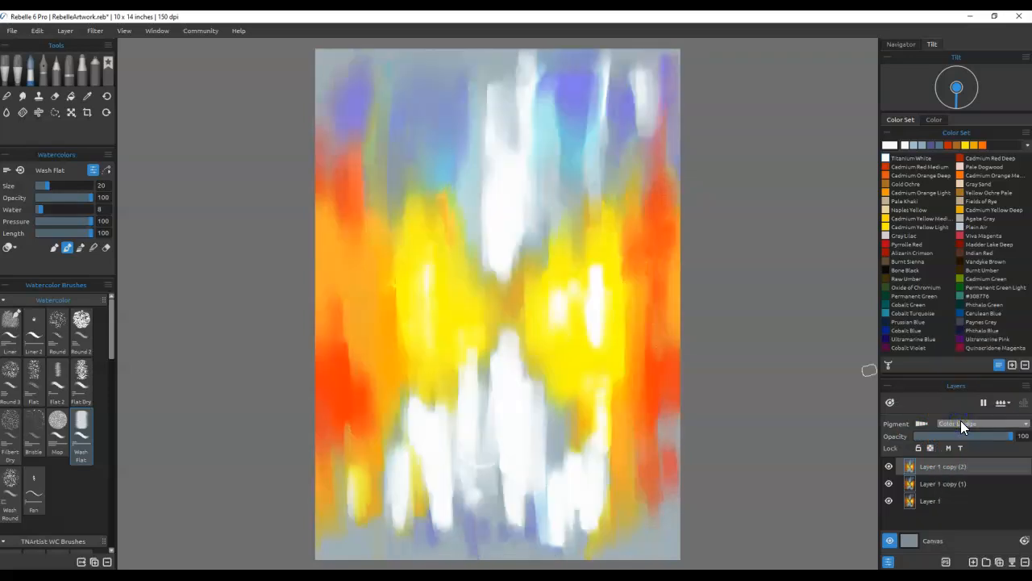
Step: Set the topmost copy's blending mode to Color Burn and reduce its opacity to about 35
click(960, 420)
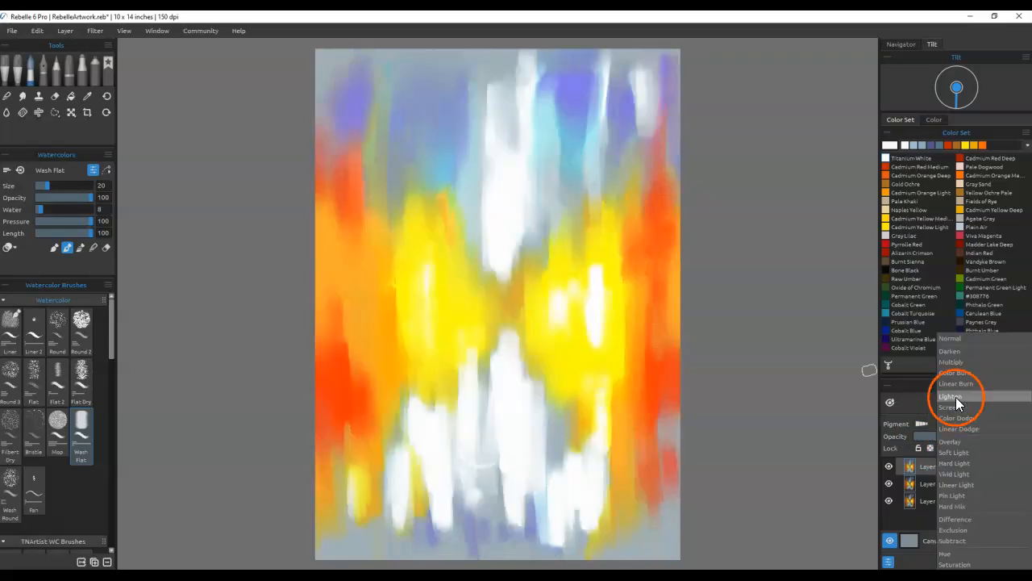
click(954, 373)
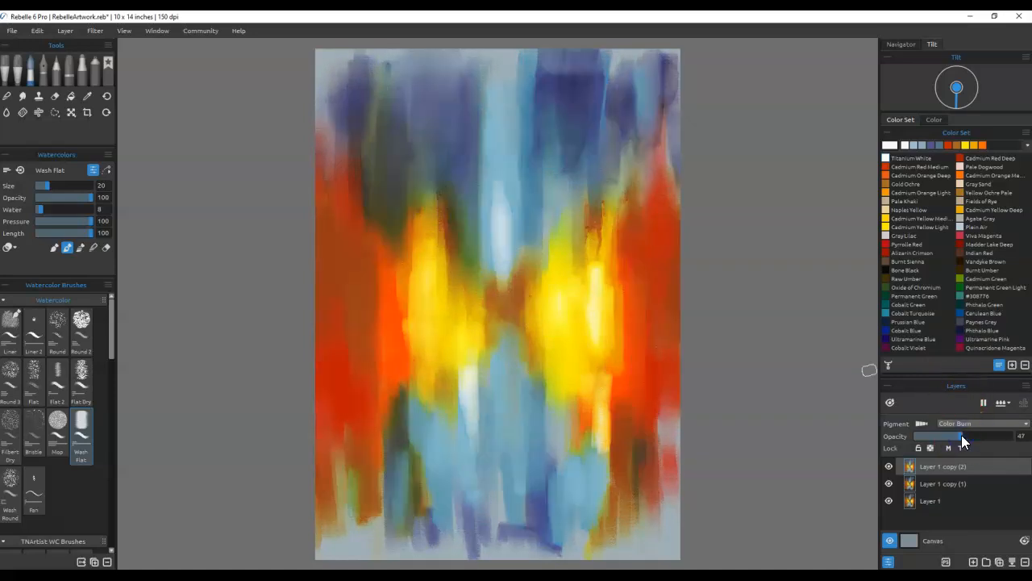
drag(961, 434, 951, 434)
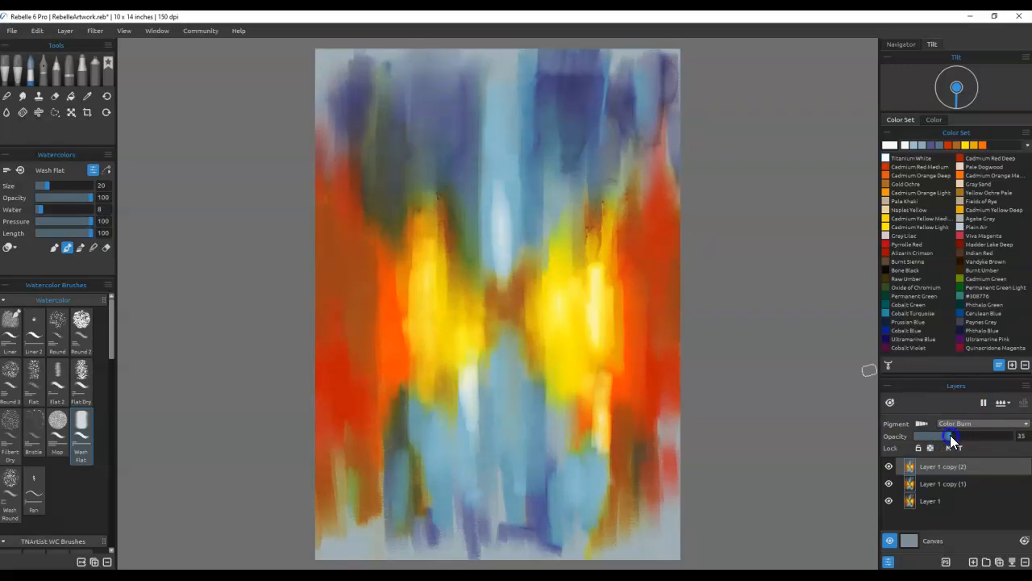
Step: Move the Color Burn copy below the other copy and merge all three layers into one
drag(963, 469, 962, 490)
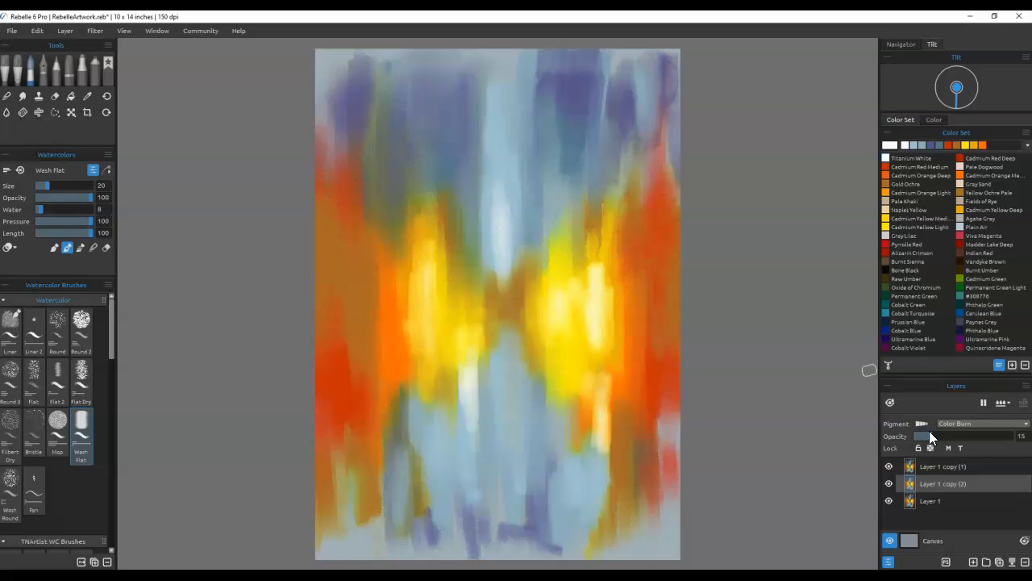
click(981, 466)
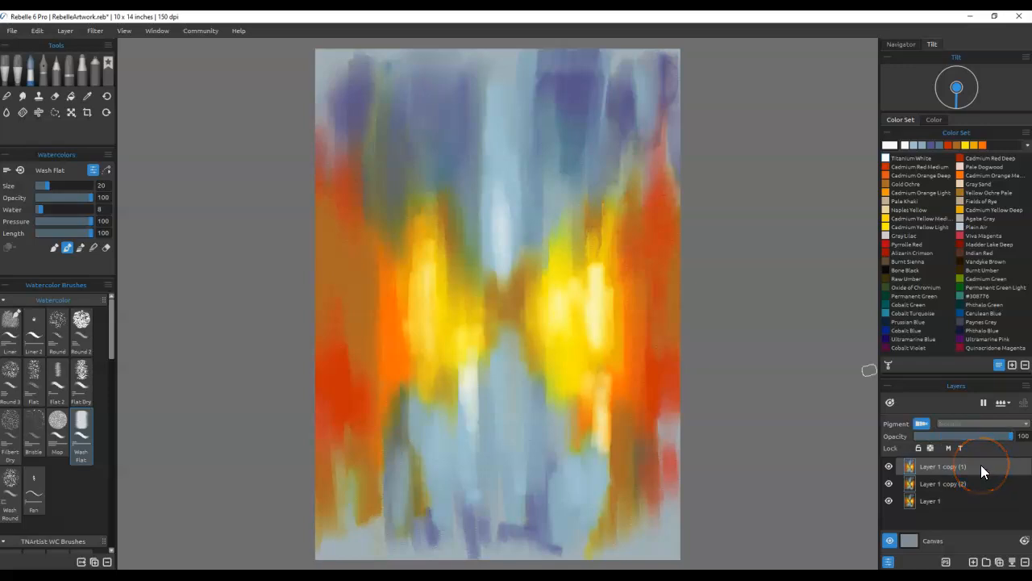
click(995, 520)
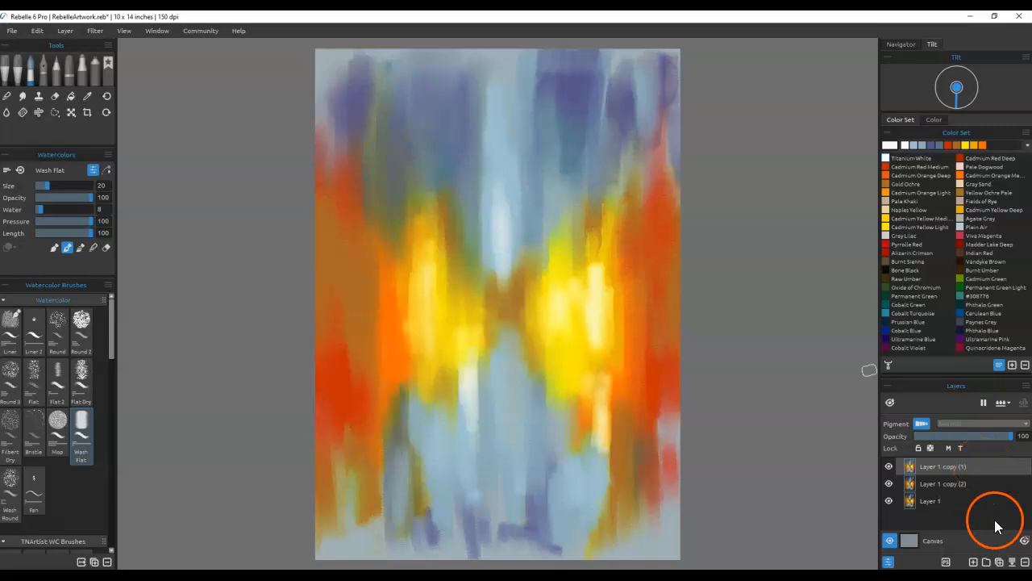
shift+click(958, 500)
click(1011, 560)
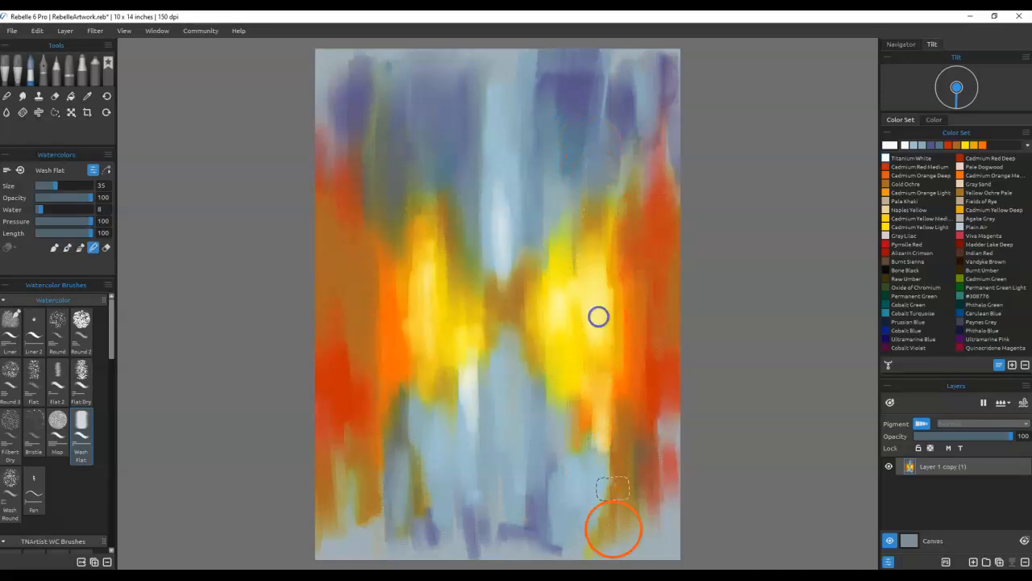
Step: Blend the right foliage, its highlights and reflections with long vertical Wash Flat strokes at size 35, working in toward the center
drag(661, 406, 669, 517)
click(676, 532)
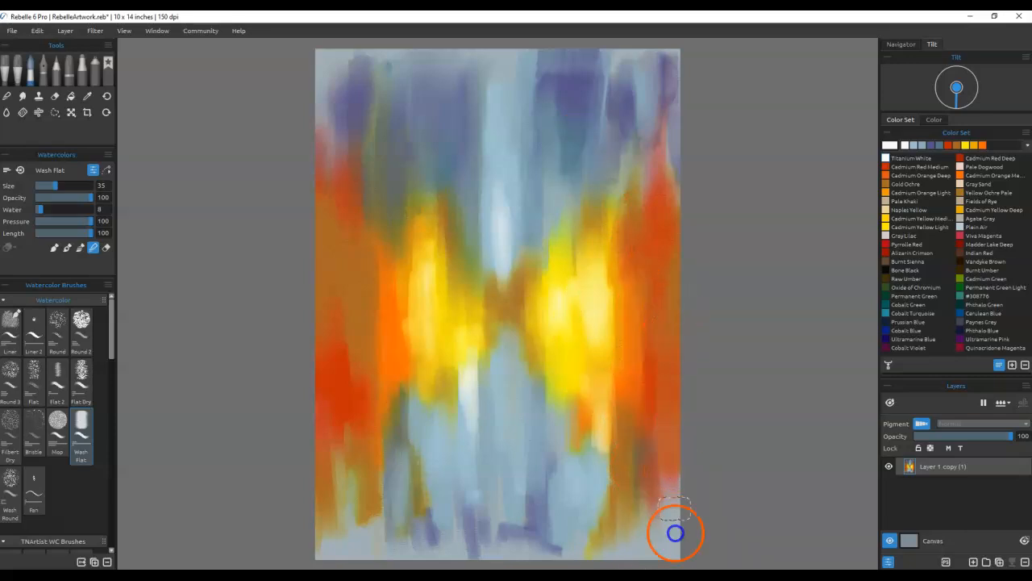
drag(653, 357, 644, 528)
drag(601, 431, 592, 311)
mouse_move(563, 350)
mouse_down()
mouse_move(530, 381)
mouse_move(533, 438)
mouse_up()
drag(529, 524, 526, 306)
drag(528, 258, 533, 395)
drag(529, 351, 538, 241)
mouse_move(542, 234)
mouse_down()
mouse_move(549, 516)
mouse_move(560, 323)
mouse_up()
drag(574, 401, 570, 224)
drag(573, 267, 568, 472)
mouse_move(588, 196)
mouse_down()
mouse_move(594, 327)
mouse_move(608, 359)
mouse_up()
mouse_move(606, 223)
mouse_down()
mouse_move(620, 479)
mouse_move(633, 395)
mouse_up()
Step: Carry the vertical size 35 blending strokes from the central gap across the left foliage to the left edge
drag(560, 377, 552, 178)
mouse_move(551, 177)
mouse_down()
mouse_move(553, 454)
mouse_move(532, 474)
mouse_move(511, 166)
mouse_up()
drag(507, 244, 513, 371)
drag(499, 201, 489, 476)
drag(454, 223, 458, 491)
mouse_move(459, 504)
mouse_down()
mouse_move(471, 238)
mouse_move(403, 470)
mouse_up()
mouse_move(408, 196)
mouse_down()
mouse_move(396, 452)
mouse_move(379, 444)
mouse_move(372, 497)
mouse_up()
drag(346, 201, 325, 439)
drag(383, 252, 408, 495)
Step: Smooth the lower water and reflections from left to right with vertical blending strokes
mouse_move(417, 359)
mouse_down()
mouse_move(427, 496)
mouse_move(479, 335)
mouse_move(498, 484)
mouse_up()
drag(500, 293, 520, 442)
mouse_move(553, 309)
mouse_down()
mouse_move(568, 500)
mouse_move(560, 390)
mouse_move(569, 484)
mouse_up()
drag(594, 318, 610, 524)
mouse_move(632, 283)
mouse_down()
mouse_move(630, 313)
mouse_move(661, 392)
mouse_up()
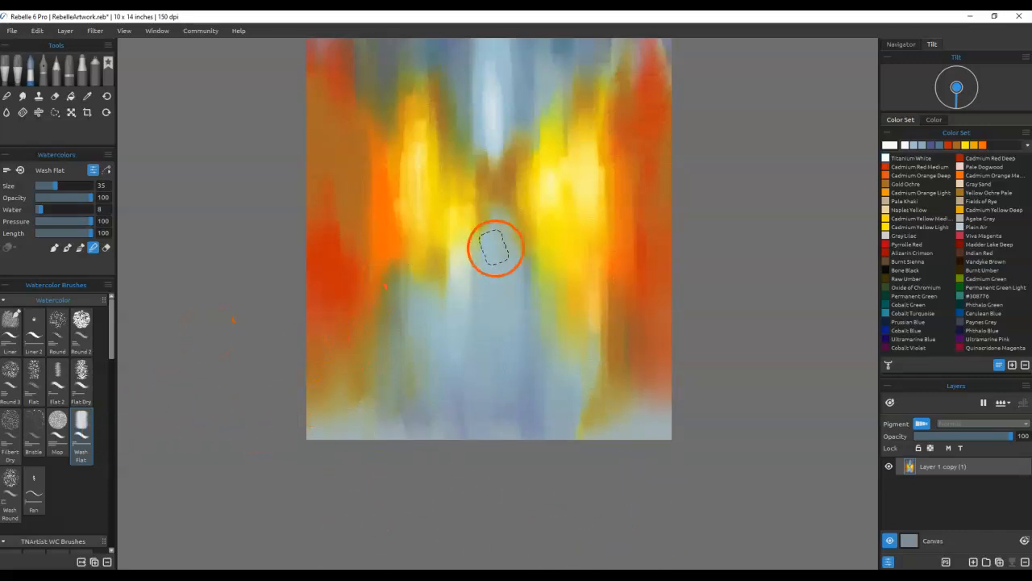
Step: Blend the violet-blue sky vertically from right to left, then pull the pale central strip up to the top edge
mouse_move(519, 185)
mouse_down()
mouse_move(511, 321)
mouse_move(526, 326)
mouse_up()
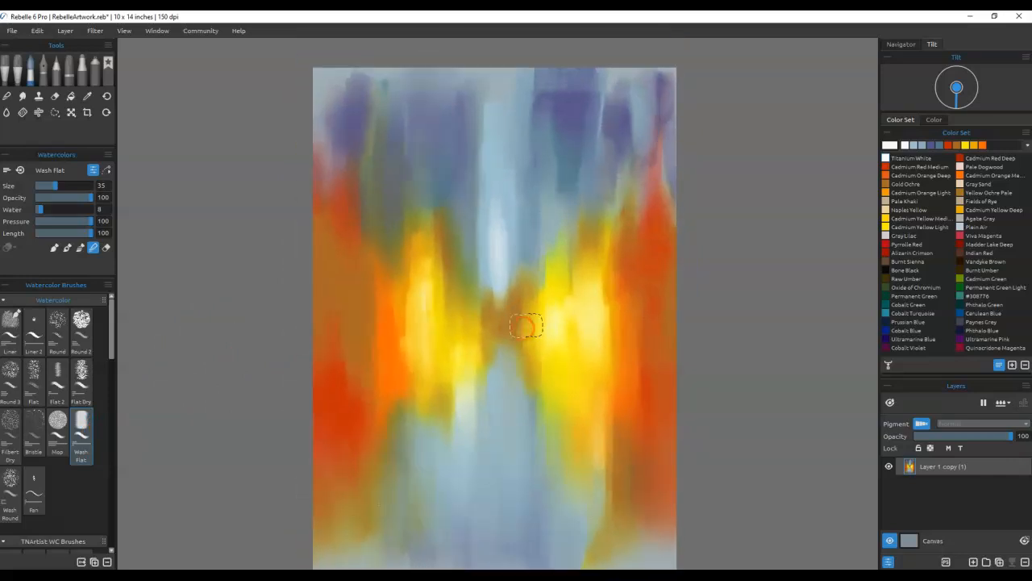
mouse_move(674, 44)
mouse_down()
mouse_move(667, 290)
mouse_move(668, 43)
mouse_move(641, 102)
mouse_move(606, 355)
mouse_up()
drag(621, 31, 615, 103)
drag(616, 151, 621, 32)
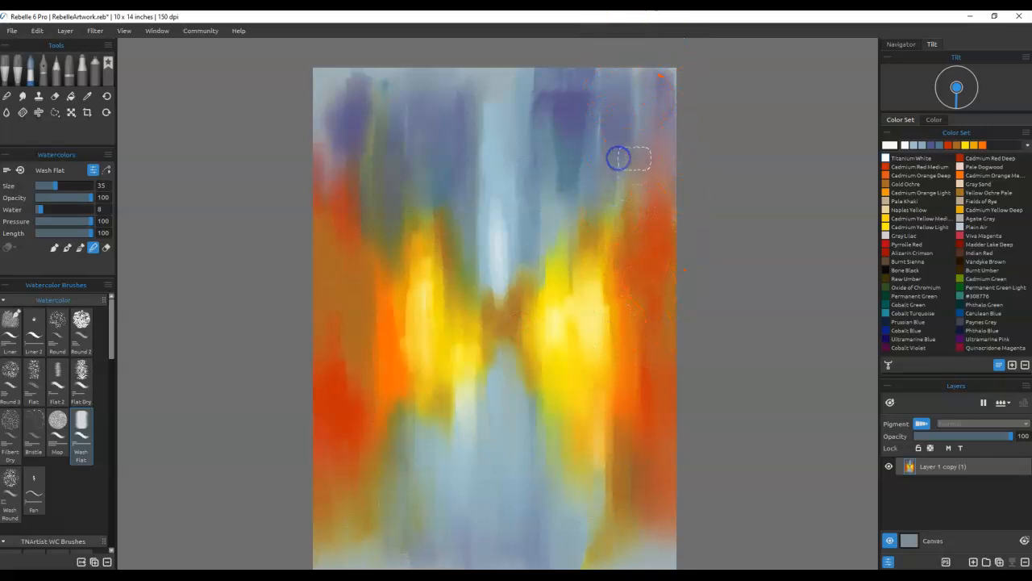
mouse_move(588, 196)
mouse_down()
mouse_move(572, 145)
mouse_move(567, 33)
mouse_move(553, 224)
mouse_move(548, 185)
mouse_move(567, 265)
mouse_move(546, 75)
mouse_move(535, 101)
mouse_move(536, 266)
mouse_move(544, 283)
mouse_move(576, 247)
mouse_move(572, 328)
mouse_move(594, 136)
mouse_move(605, 323)
mouse_move(594, 78)
mouse_move(560, 363)
mouse_move(537, 396)
mouse_move(519, 75)
mouse_move(491, 316)
mouse_move(499, 68)
mouse_move(452, 403)
mouse_move(428, 76)
mouse_move(441, 202)
mouse_move(410, 327)
mouse_move(395, 134)
mouse_move(360, 289)
mouse_up()
mouse_move(356, 179)
mouse_down()
mouse_move(348, 33)
mouse_move(329, 40)
mouse_move(320, 71)
mouse_up()
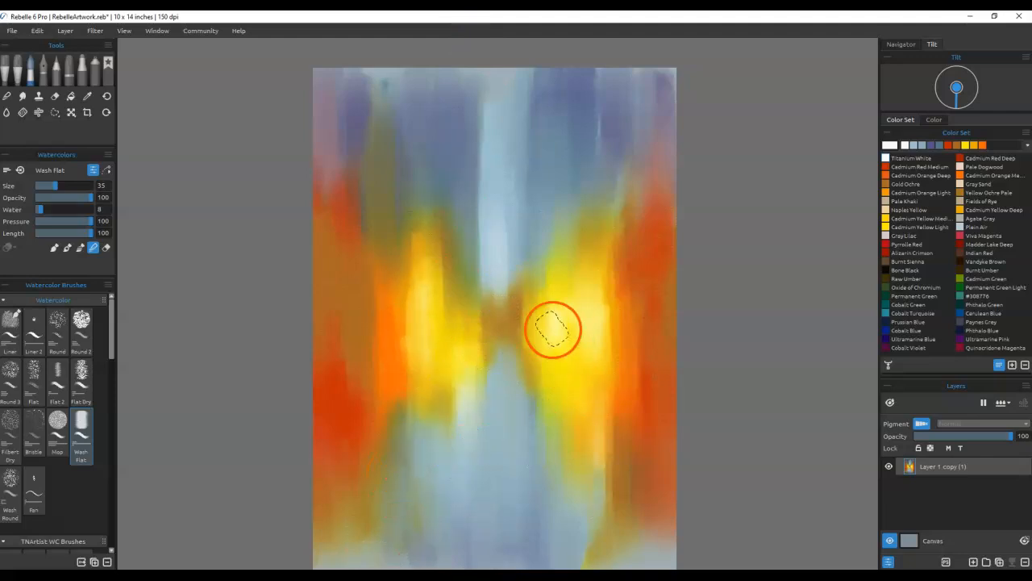
drag(495, 277, 497, 35)
drag(503, 252, 507, 69)
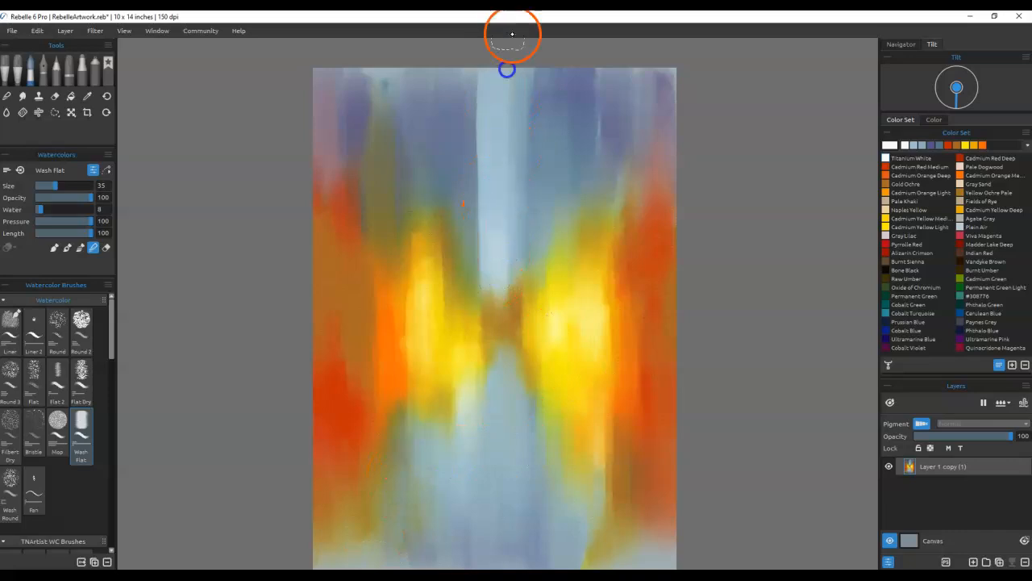
Step: Blend the pale central strip vertically up to the top edge, plus the olive and orange streak in the left foliage
drag(475, 330, 489, 49)
drag(481, 279, 484, 50)
drag(495, 166, 508, 70)
mouse_move(516, 276)
mouse_down()
mouse_move(505, 231)
mouse_move(512, 80)
mouse_up()
mouse_move(507, 340)
mouse_down()
mouse_move(518, 225)
mouse_move(484, 271)
mouse_up()
drag(392, 136, 391, 35)
mouse_move(373, 188)
mouse_down()
mouse_move(364, 45)
mouse_move(363, 238)
mouse_move(388, 367)
mouse_up()
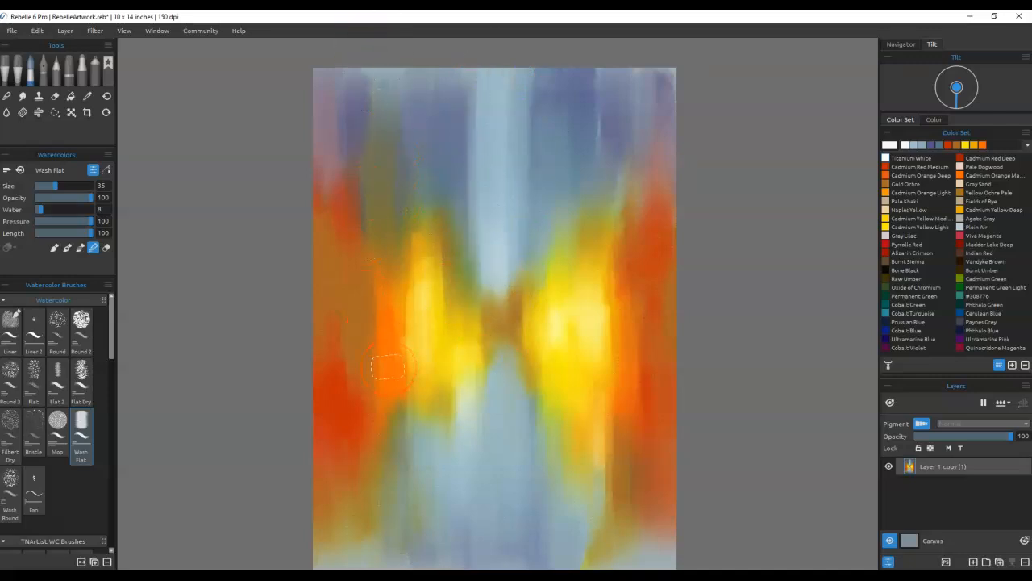
Step: Blend the reflections below the left foliage vertically down to the bottom edge of the canvas
drag(421, 406, 454, 300)
drag(424, 353, 415, 479)
drag(425, 402, 427, 360)
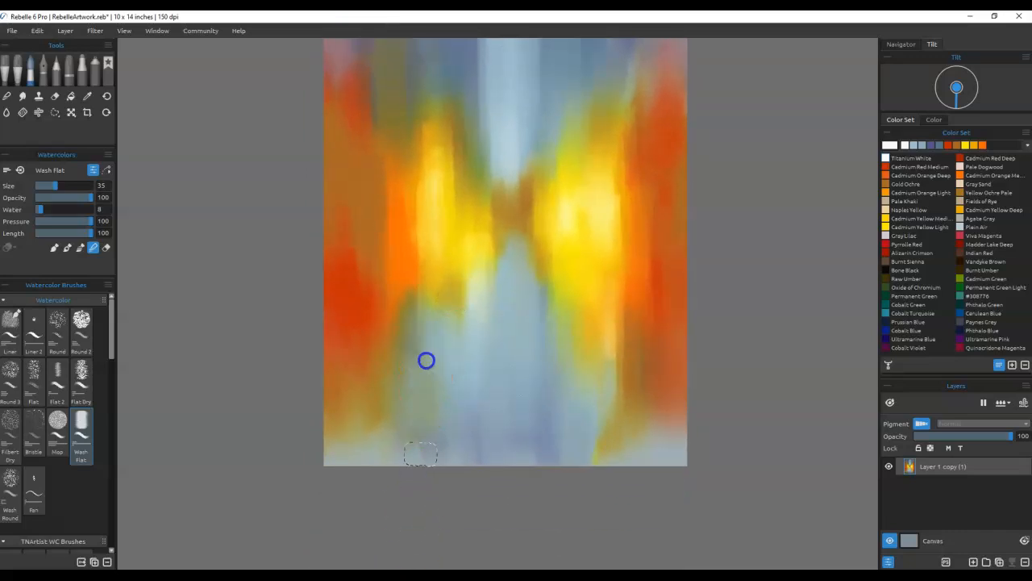
drag(438, 483, 438, 505)
drag(443, 315, 447, 514)
drag(407, 382, 406, 336)
Step: Blend the lower water and the right foliage's reflections down to the bottom edge with vertical strokes
drag(475, 470, 489, 472)
drag(554, 304, 603, 432)
drag(605, 503, 603, 358)
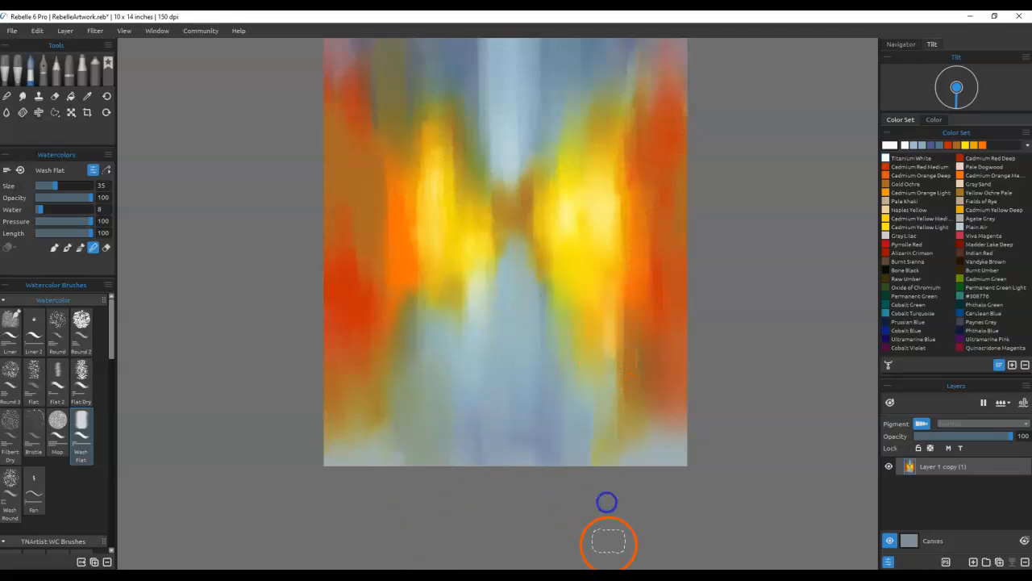
drag(634, 500, 633, 354)
drag(666, 503, 665, 513)
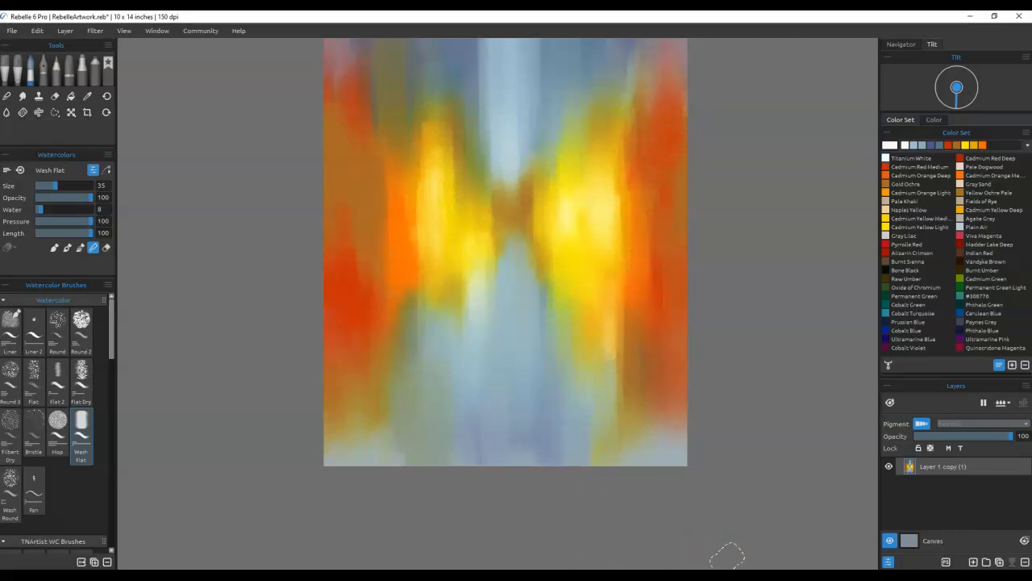
drag(608, 404, 614, 371)
key(ctrl+0)
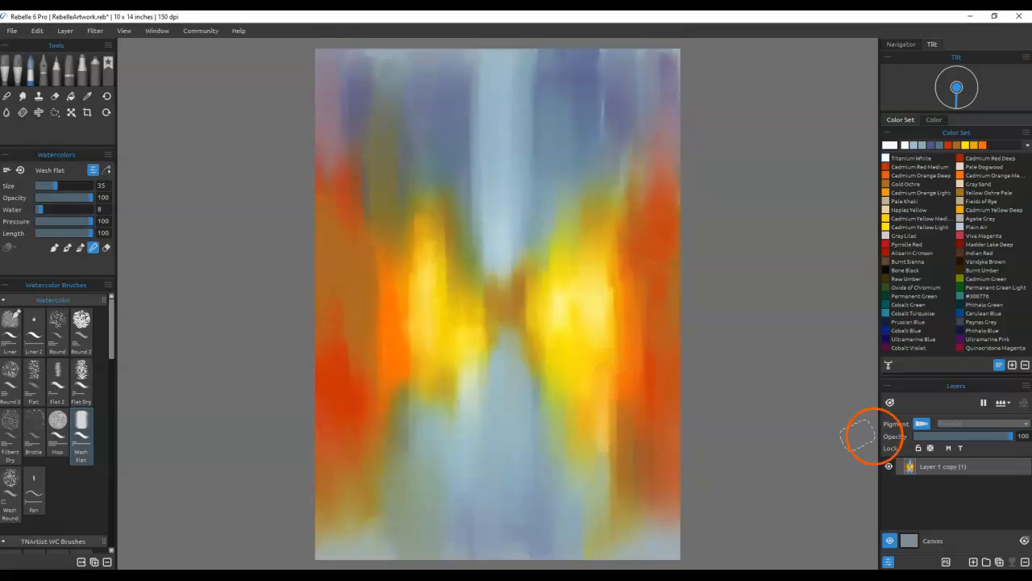
Step: Duplicate the painting layer and delete rectangular areas from the copy over the pale central strip and the violet sky right of it
click(999, 562)
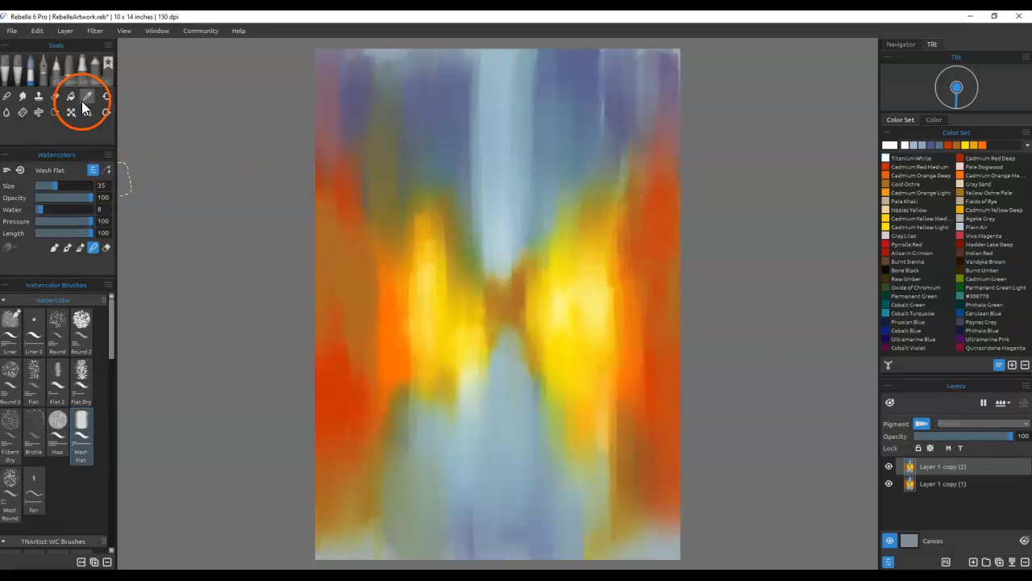
click(57, 114)
click(7, 171)
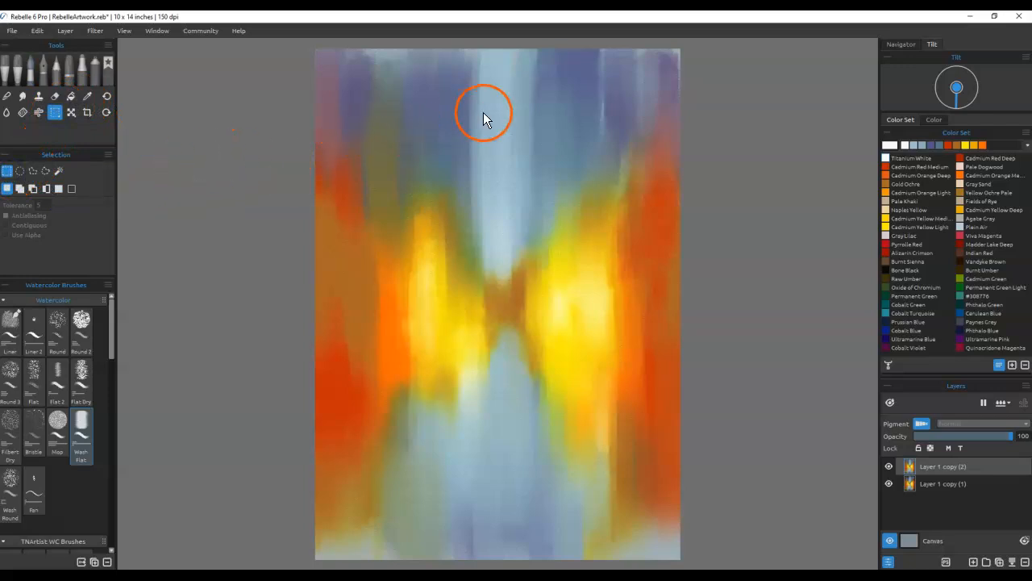
drag(473, 41, 533, 264)
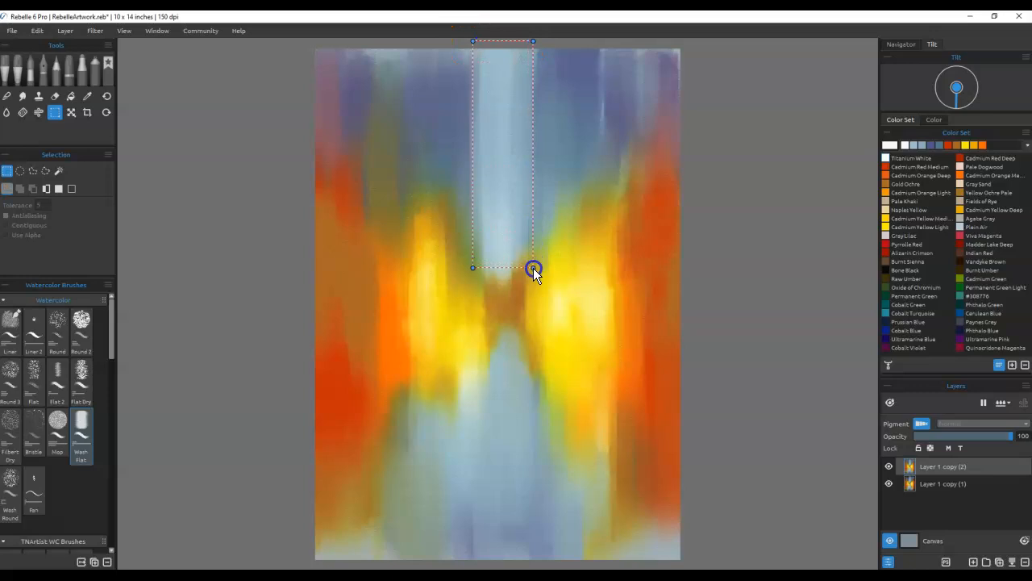
key(Return)
key(Delete)
key(ctrl+d)
drag(603, 45, 563, 141)
key(Delete)
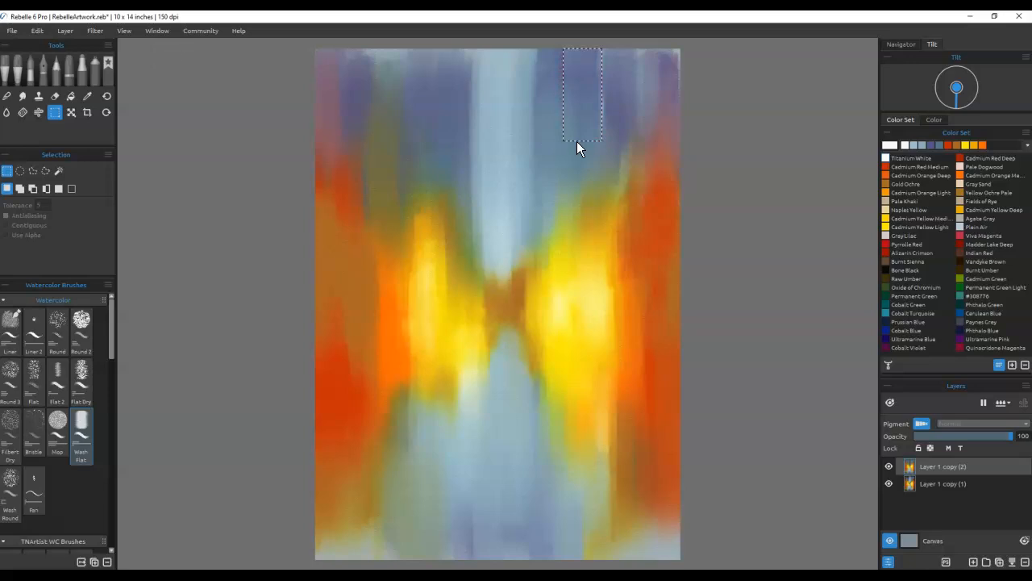
Step: Set the duplicated layer's blend mode to Multiply and its opacity to 36
click(961, 422)
click(949, 359)
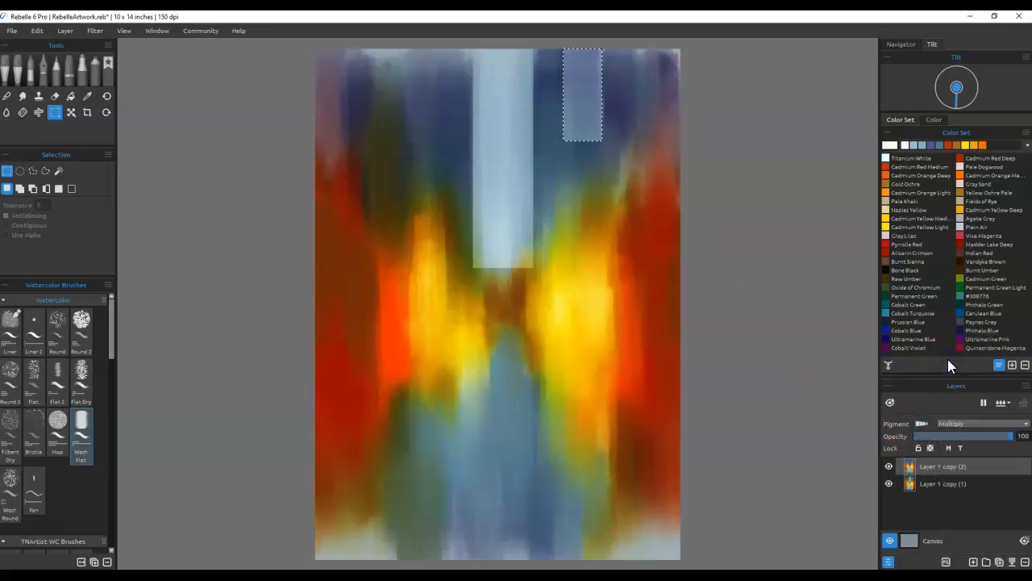
click(928, 435)
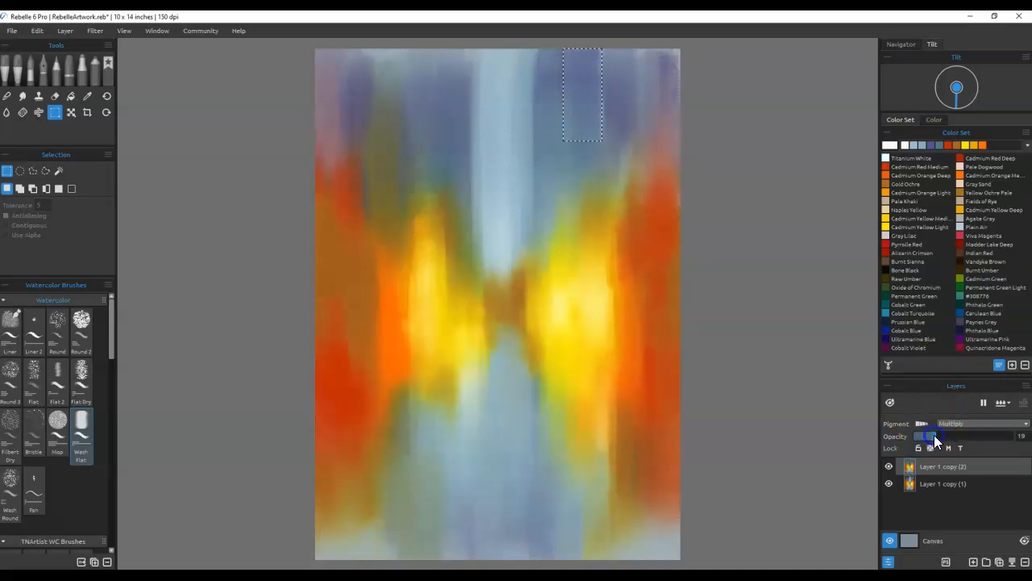
drag(933, 435, 950, 434)
click(711, 284)
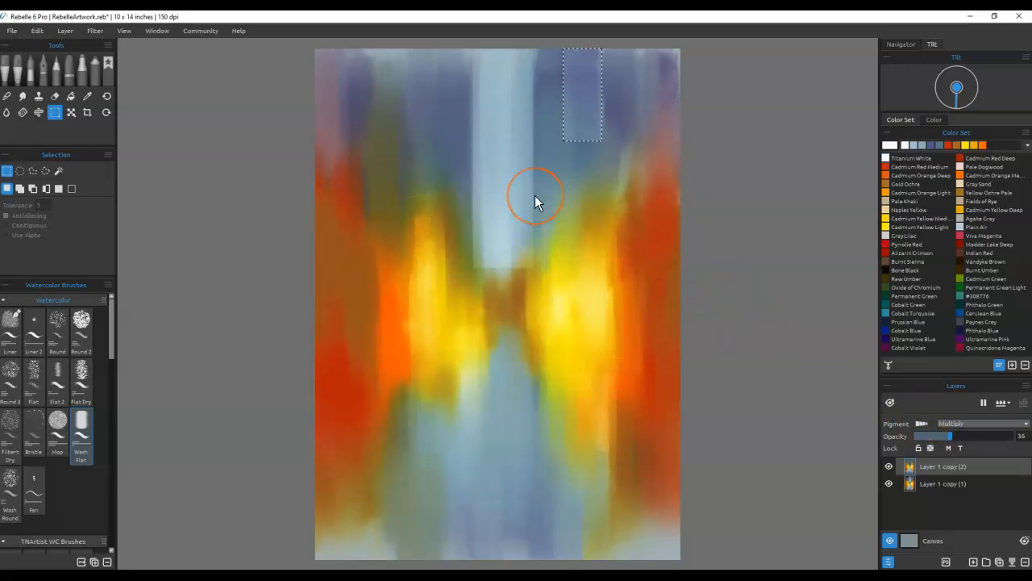
Step: Select a rectangle over the upper red foliage at the right edge and paint brown along its lower part with Wash Flat
key(ctrl+d)
drag(617, 141, 690, 300)
key(Return)
key(b)
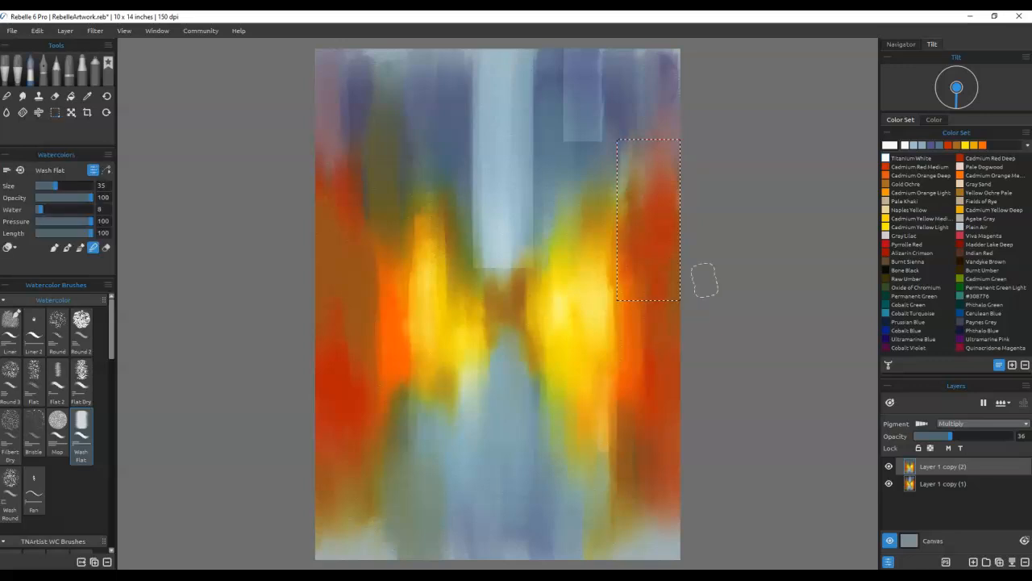
click(957, 144)
mouse_move(675, 311)
mouse_down()
mouse_move(680, 263)
mouse_move(677, 284)
mouse_up()
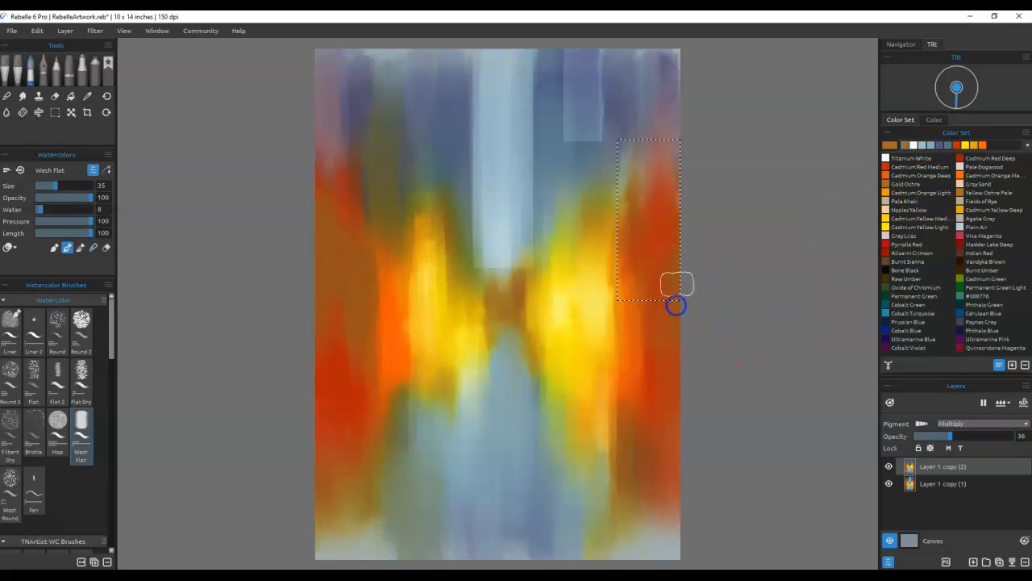
Step: Darken the selected red foliage with Indian Red strokes, reducing the brush to size 16, and raise the layer opacity to 45
click(983, 255)
drag(681, 224, 680, 307)
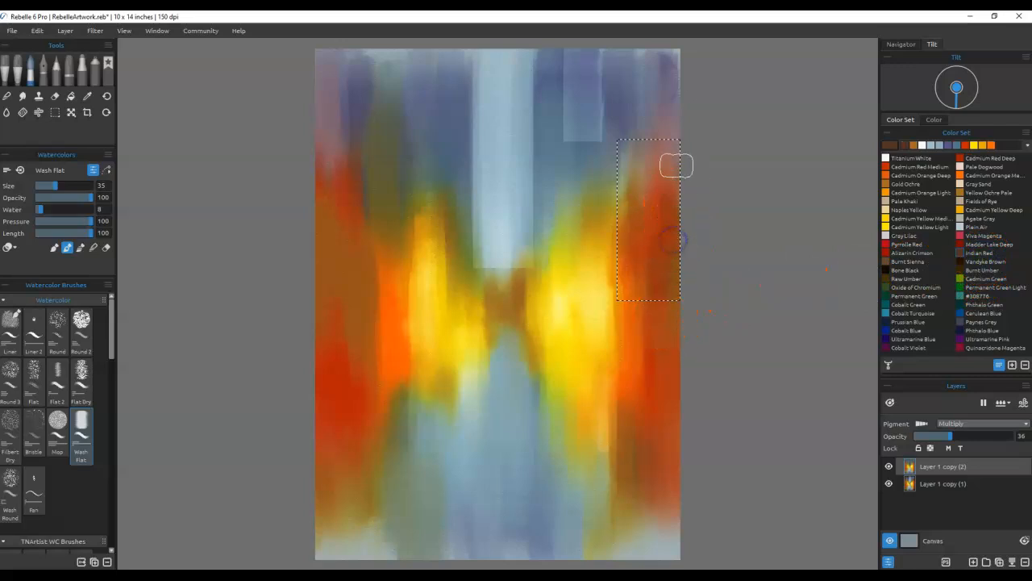
mouse_move(660, 226)
mouse_down()
mouse_move(649, 251)
mouse_move(637, 220)
mouse_move(644, 308)
mouse_move(667, 278)
mouse_move(675, 186)
mouse_move(690, 170)
mouse_move(674, 216)
mouse_move(697, 263)
mouse_move(662, 212)
mouse_move(668, 194)
mouse_move(674, 261)
mouse_up()
mouse_move(673, 193)
mouse_down()
mouse_move(670, 184)
mouse_move(670, 261)
mouse_move(640, 238)
mouse_move(637, 363)
mouse_up()
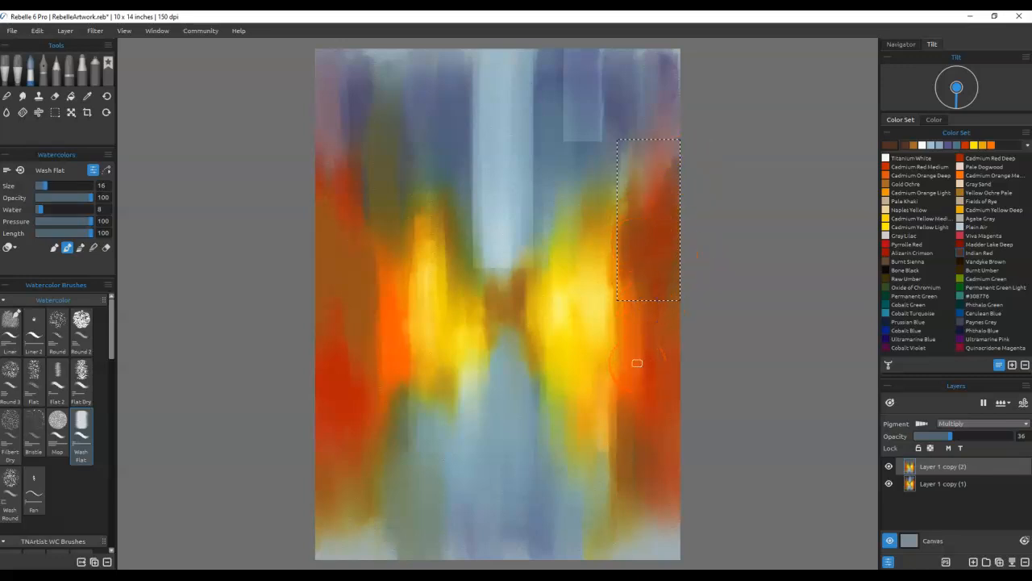
mouse_move(554, 317)
mouse_down()
mouse_move(579, 331)
mouse_move(610, 314)
mouse_move(626, 239)
mouse_move(675, 304)
mouse_up()
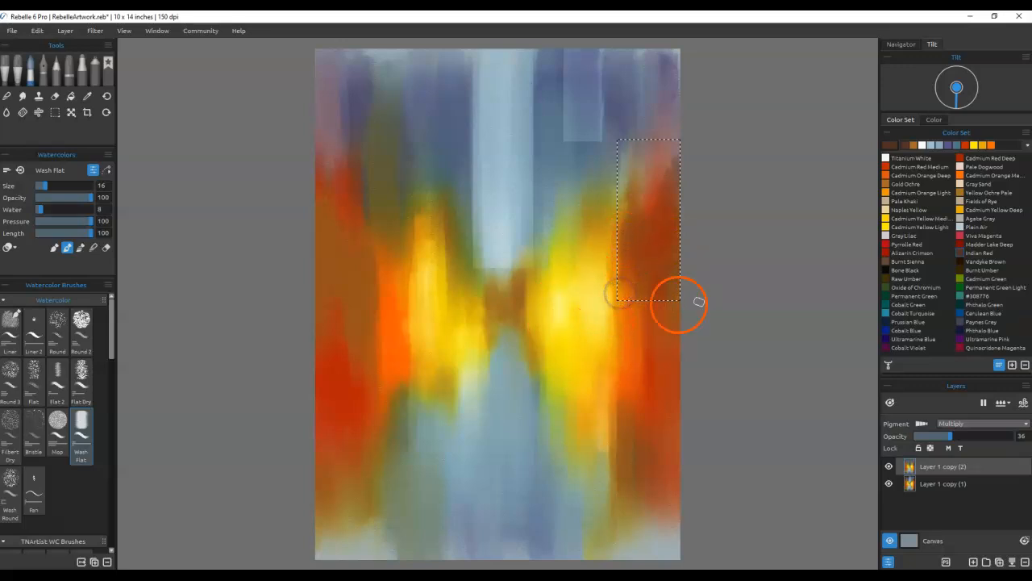
drag(940, 441, 957, 436)
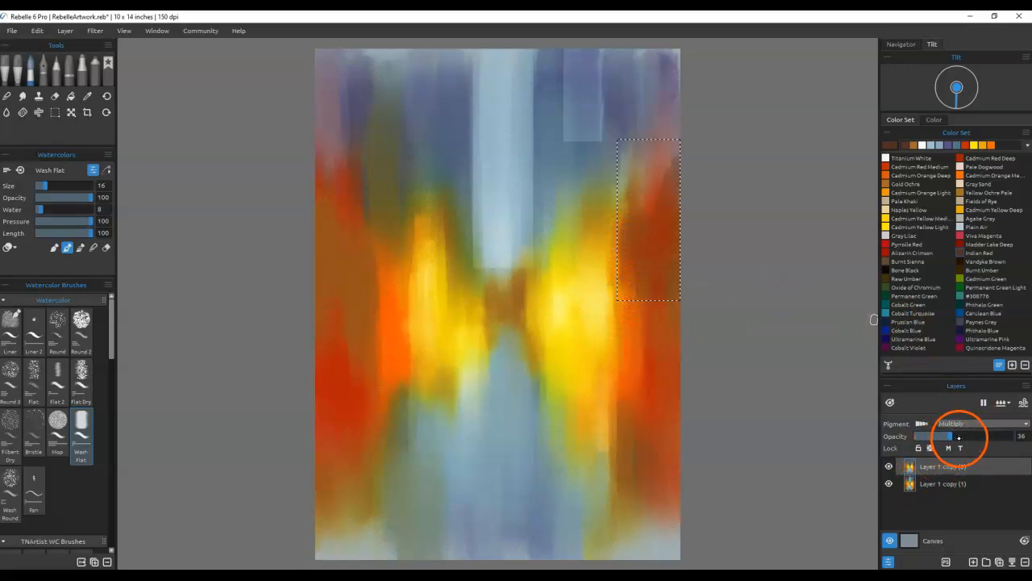
mouse_move(674, 146)
mouse_down()
mouse_move(675, 198)
mouse_move(649, 154)
mouse_move(636, 187)
mouse_move(643, 234)
mouse_move(630, 271)
mouse_up()
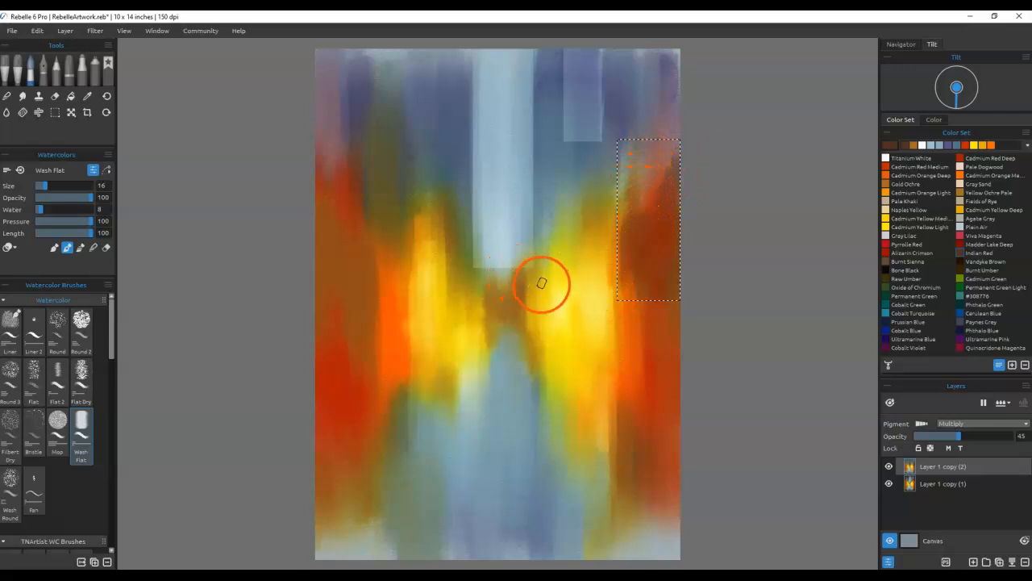
Step: Clear the selection and blend the hard lower edges of the pale central strip into the brown gap with vertical size 16 strokes
key(ctrl+h)
key(n)
mouse_move(535, 263)
mouse_down()
mouse_move(536, 233)
mouse_move(532, 293)
mouse_move(527, 224)
mouse_move(522, 304)
mouse_move(516, 211)
mouse_up()
drag(523, 305, 516, 253)
drag(524, 311, 512, 181)
mouse_move(523, 312)
mouse_down()
mouse_move(520, 327)
mouse_move(521, 194)
mouse_move(508, 192)
mouse_move(496, 213)
mouse_up()
drag(495, 341, 493, 231)
drag(478, 318, 481, 325)
mouse_move(488, 266)
mouse_down()
mouse_move(479, 309)
mouse_move(472, 303)
mouse_up()
drag(474, 123, 473, 128)
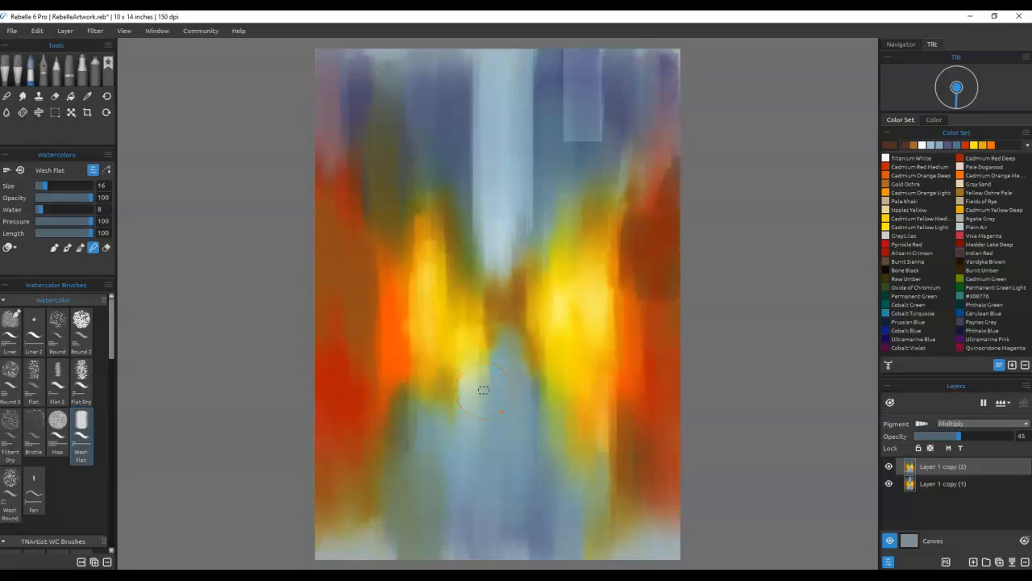
Step: Blend away the hard edges of the lighter rectangle in the violet sky right of the central strip
mouse_move(602, 110)
mouse_down()
mouse_move(602, 150)
mouse_move(603, 81)
mouse_move(603, 173)
mouse_up()
drag(589, 97, 589, 179)
mouse_move(564, 46)
mouse_down()
mouse_move(568, 179)
mouse_move(573, 49)
mouse_move(584, 74)
mouse_up()
mouse_move(580, 73)
mouse_down()
mouse_move(579, 208)
mouse_move(595, 74)
mouse_up()
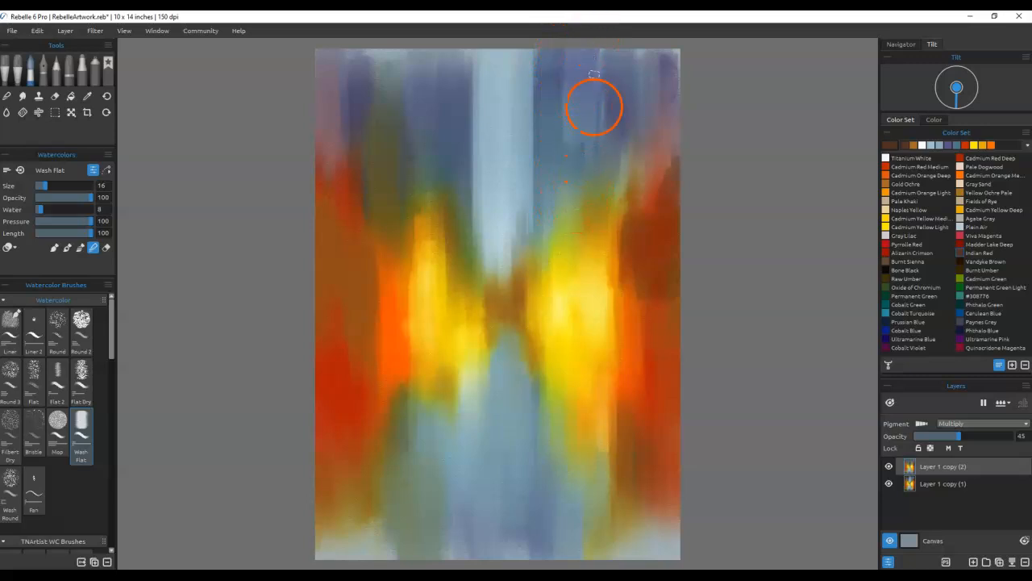
mouse_move(602, 39)
mouse_down()
mouse_move(589, 226)
mouse_move(608, 254)
mouse_move(598, 67)
mouse_move(597, 175)
mouse_move(605, 89)
mouse_move(617, 233)
mouse_up()
Step: Soften both long sides of the pale central strip with vertical blending strokes down to the brown gap
mouse_move(534, 140)
mouse_down()
mouse_move(535, 54)
mouse_move(526, 275)
mouse_up()
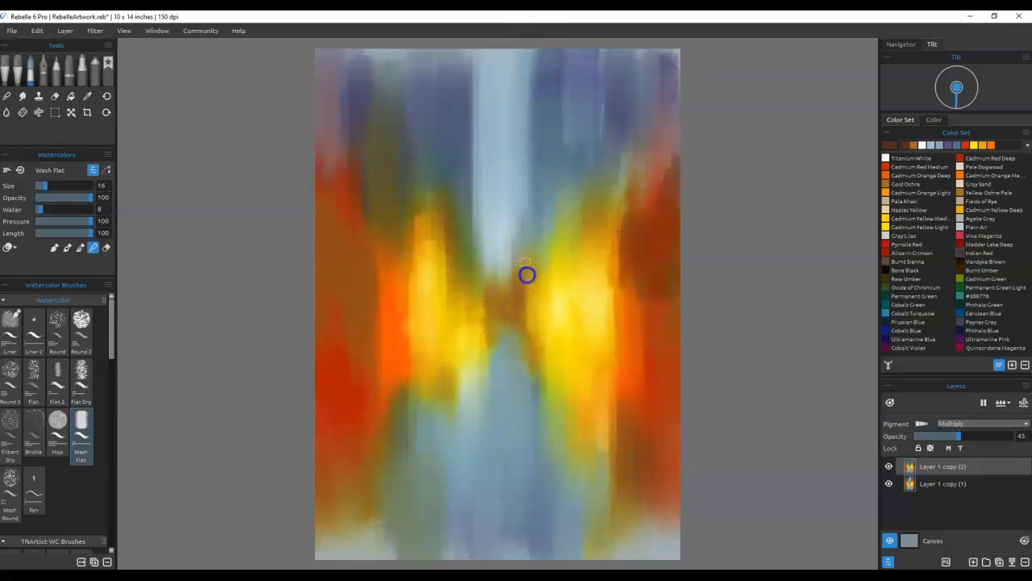
mouse_move(540, 199)
mouse_down()
mouse_move(539, 94)
mouse_move(465, 62)
mouse_move(479, 97)
mouse_move(484, 295)
mouse_up()
drag(472, 137, 484, 305)
drag(480, 184, 490, 304)
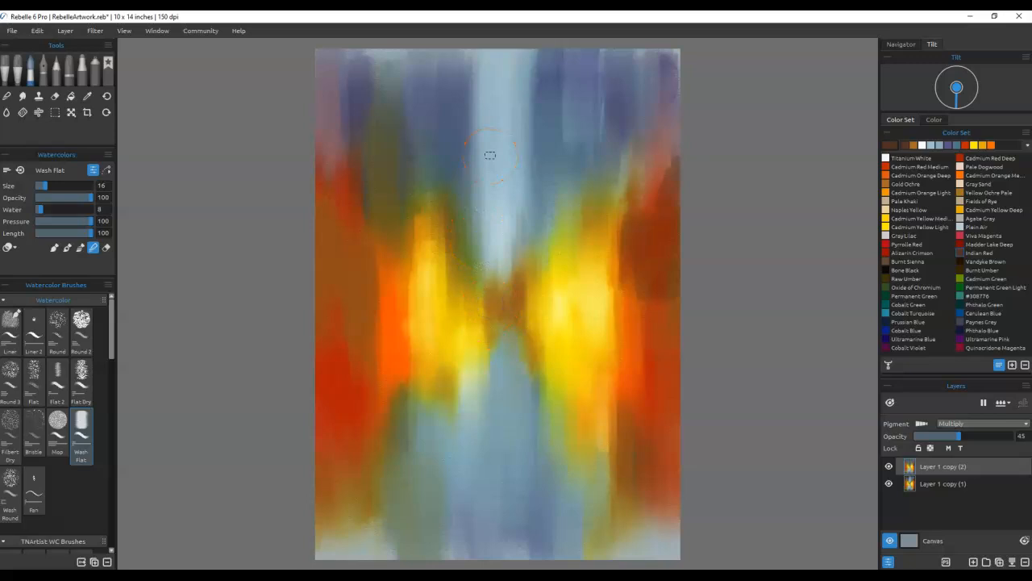
Step: Blend the top of the yellow right foliage and the lower edge of the darkened red patch beside it
mouse_move(580, 208)
mouse_down()
mouse_move(569, 139)
mouse_move(590, 171)
mouse_move(584, 91)
mouse_move(579, 215)
mouse_up()
mouse_move(580, 215)
mouse_down()
mouse_move(585, 121)
mouse_move(590, 189)
mouse_up()
mouse_move(590, 188)
mouse_down()
mouse_move(583, 100)
mouse_move(574, 241)
mouse_up()
mouse_move(650, 292)
mouse_down()
mouse_move(666, 295)
mouse_move(673, 321)
mouse_move(664, 281)
mouse_move(669, 339)
mouse_move(678, 286)
mouse_move(654, 277)
mouse_up()
mouse_move(649, 353)
mouse_down()
mouse_move(643, 274)
mouse_move(654, 363)
mouse_up()
mouse_move(670, 279)
mouse_down()
mouse_move(670, 307)
mouse_move(671, 278)
mouse_up()
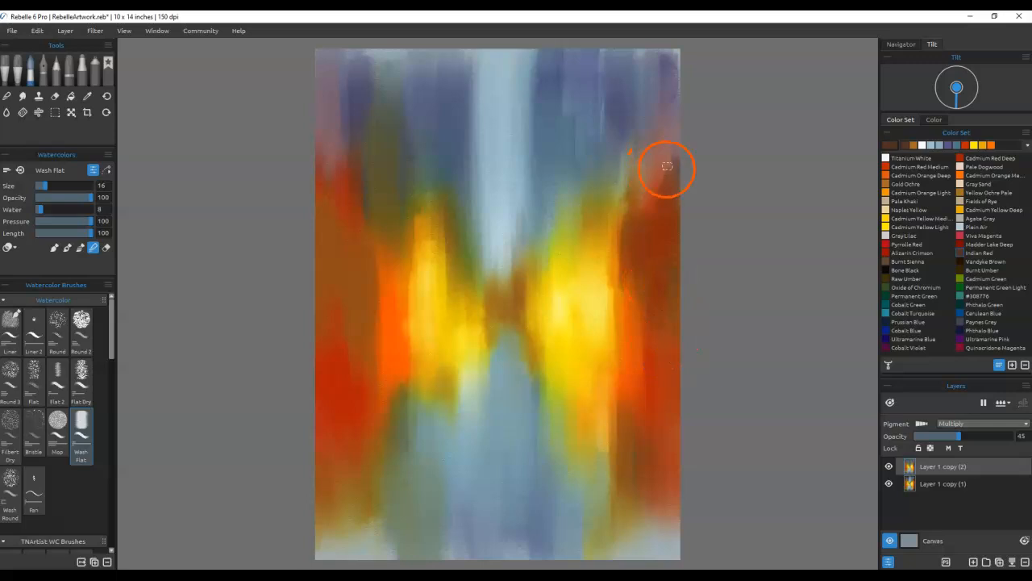
Step: Soften the top edge of the darkened red foliage and its boundary with the yellow foliage
drag(683, 149, 640, 181)
mouse_move(640, 181)
mouse_down()
mouse_move(682, 157)
mouse_move(627, 192)
mouse_up()
mouse_move(627, 192)
mouse_down()
mouse_move(686, 151)
mouse_move(622, 210)
mouse_move(631, 216)
mouse_up()
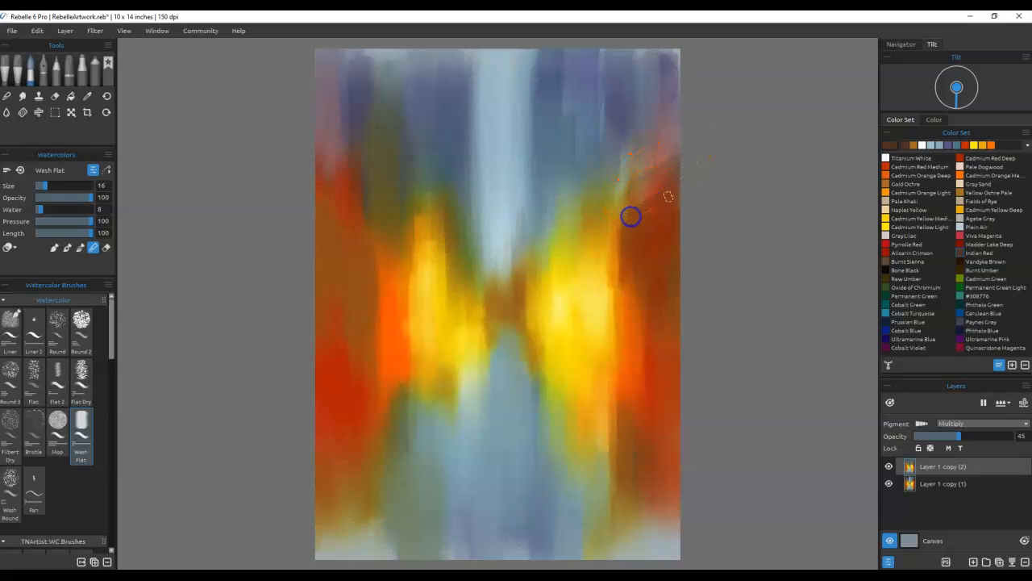
drag(651, 179, 655, 184)
mouse_move(625, 217)
mouse_down()
mouse_move(624, 249)
mouse_move(622, 187)
mouse_move(624, 310)
mouse_up()
mouse_move(624, 311)
mouse_down()
mouse_move(616, 199)
mouse_move(616, 286)
mouse_up()
mouse_move(613, 331)
mouse_down()
mouse_move(625, 195)
mouse_move(620, 322)
mouse_up()
drag(654, 202, 655, 202)
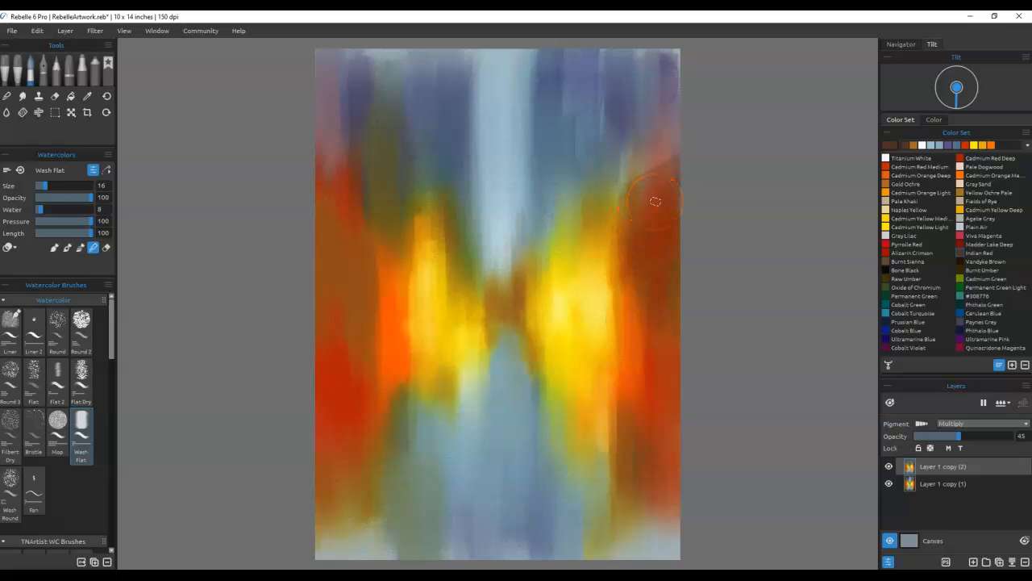
Step: Sample the violet-blue of the left sky and paint it vertically over the upper right sky down to the red foliage
alt+click(443, 120)
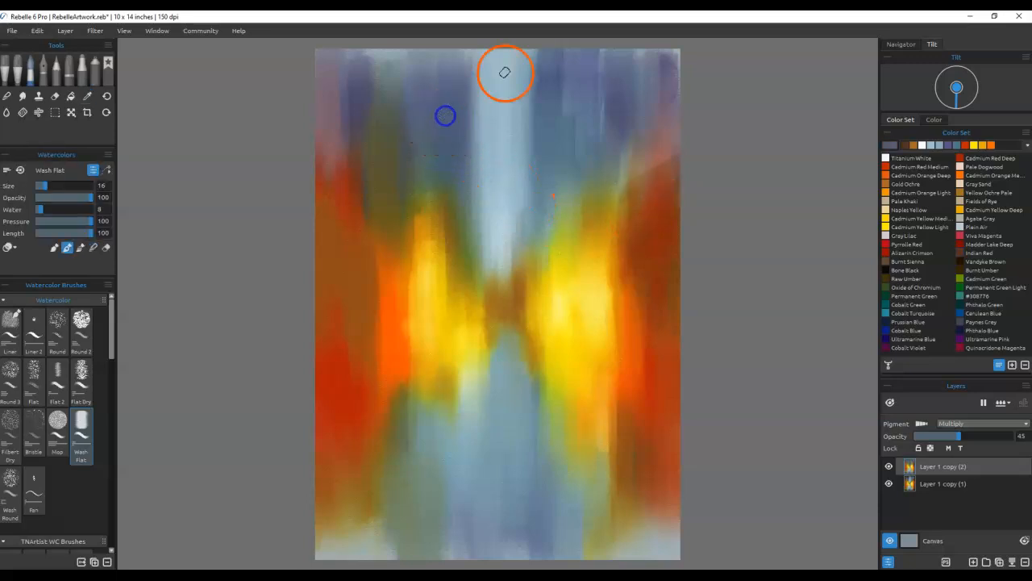
mouse_move(651, 128)
mouse_down()
mouse_move(657, 143)
mouse_move(654, 104)
mouse_move(632, 175)
mouse_move(630, 72)
mouse_up()
mouse_move(630, 73)
mouse_down()
mouse_move(628, 150)
mouse_move(631, 50)
mouse_up()
drag(632, 51, 636, 183)
mouse_move(635, 183)
mouse_down()
mouse_move(648, 40)
mouse_move(640, 131)
mouse_move(652, 105)
mouse_up()
mouse_move(654, 44)
mouse_down()
mouse_move(659, 123)
mouse_move(677, 106)
mouse_move(677, 143)
mouse_up()
drag(670, 83, 662, 168)
drag(655, 92, 655, 173)
mouse_move(650, 101)
mouse_down()
mouse_move(652, 183)
mouse_move(677, 179)
mouse_up()
click(671, 41)
drag(674, 85, 677, 105)
mouse_move(648, 53)
mouse_down()
mouse_move(641, 71)
mouse_move(642, 51)
mouse_up()
drag(633, 68, 638, 177)
mouse_move(634, 40)
mouse_down()
mouse_move(629, 157)
mouse_move(621, 143)
mouse_move(629, 160)
mouse_up()
mouse_move(662, 147)
mouse_down()
mouse_move(668, 69)
mouse_move(679, 136)
mouse_up()
click(673, 81)
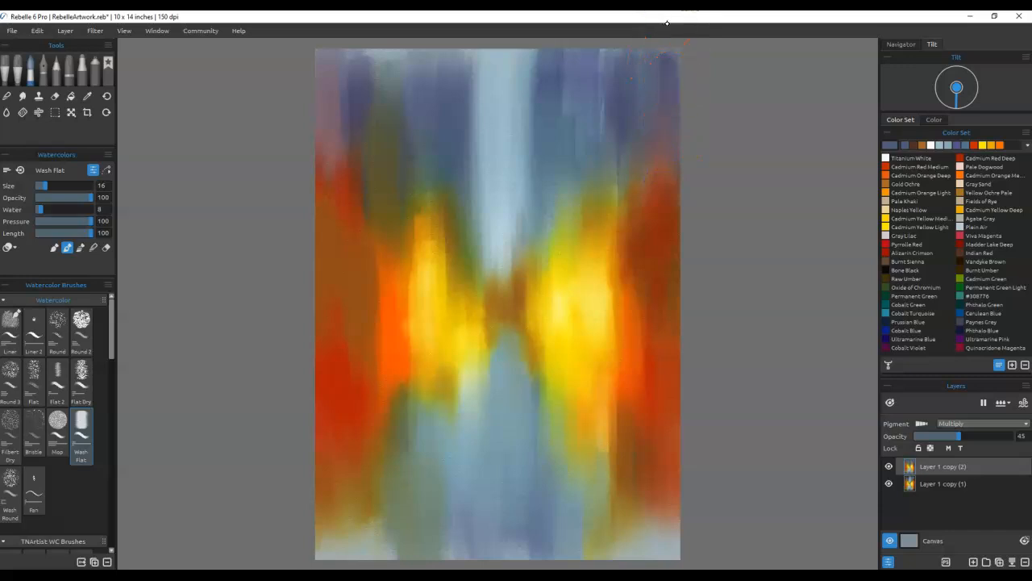
Step: Paint violet-blue strokes along both sides of the lower central strip to narrow it toward the brown gap
mouse_move(441, 238)
mouse_down()
mouse_move(445, 122)
mouse_move(466, 215)
mouse_move(465, 136)
mouse_move(477, 288)
mouse_up()
mouse_move(485, 179)
mouse_down()
mouse_move(485, 278)
mouse_move(486, 182)
mouse_move(489, 285)
mouse_up()
mouse_move(491, 196)
mouse_down()
mouse_move(489, 274)
mouse_move(479, 237)
mouse_move(507, 202)
mouse_move(511, 138)
mouse_move(511, 237)
mouse_move(513, 201)
mouse_up()
mouse_move(522, 242)
mouse_down()
mouse_move(525, 148)
mouse_move(527, 242)
mouse_move(504, 297)
mouse_move(532, 367)
mouse_up()
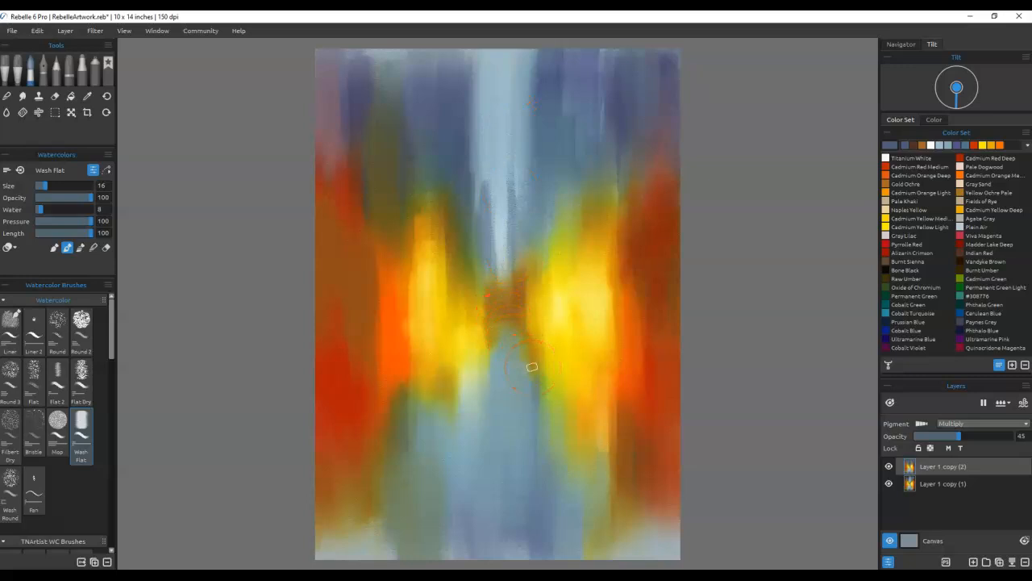
Step: Blend the new violet-blue strokes upward into the pale central strip with Wash Flat at size 16
key(n)
mouse_move(467, 241)
mouse_down()
mouse_move(498, 188)
mouse_move(485, 143)
mouse_up()
drag(491, 226, 482, 95)
drag(488, 186, 492, 161)
drag(509, 66, 511, 94)
click(512, 236)
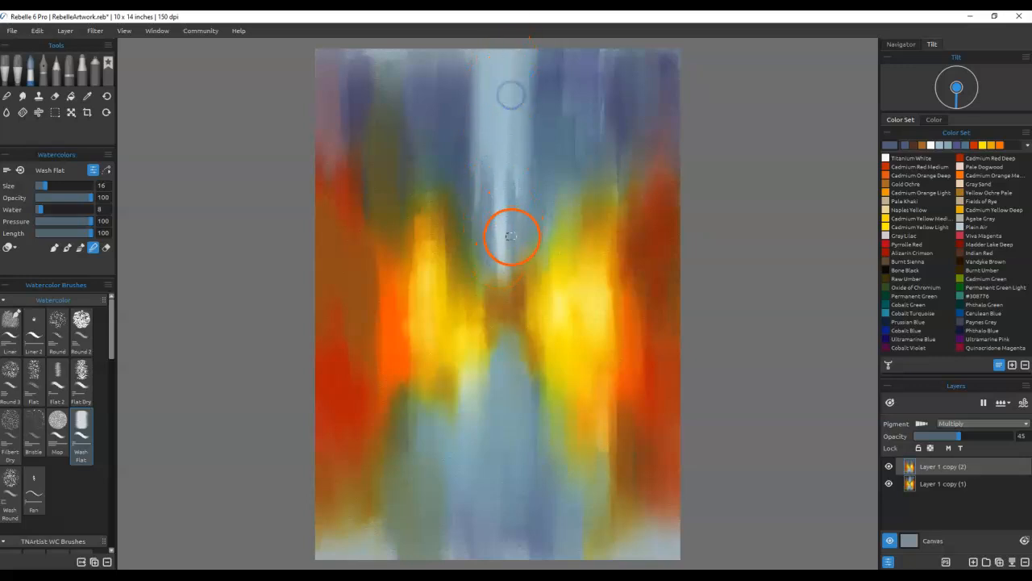
Step: Pull long vertical blending strokes through the middle of the pale strip and across the brown gap
drag(514, 231, 511, 66)
drag(511, 220, 516, 189)
drag(501, 98, 500, 194)
drag(502, 284, 498, 225)
drag(496, 350, 512, 198)
mouse_move(506, 347)
mouse_down()
mouse_move(518, 297)
mouse_move(528, 80)
mouse_move(511, 253)
mouse_move(509, 164)
mouse_up()
drag(508, 169, 504, 277)
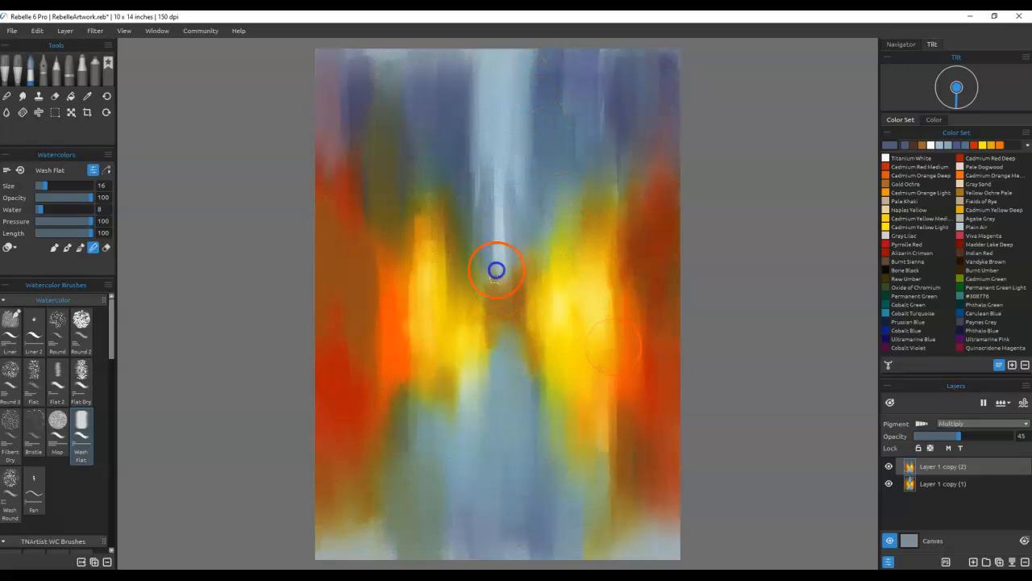
Step: Blend the central gap with straight vertical strokes running from the pale strip down into the blue water
mouse_move(500, 340)
mouse_down()
mouse_move(493, 96)
mouse_move(502, 71)
mouse_move(507, 307)
mouse_move(498, 362)
mouse_up()
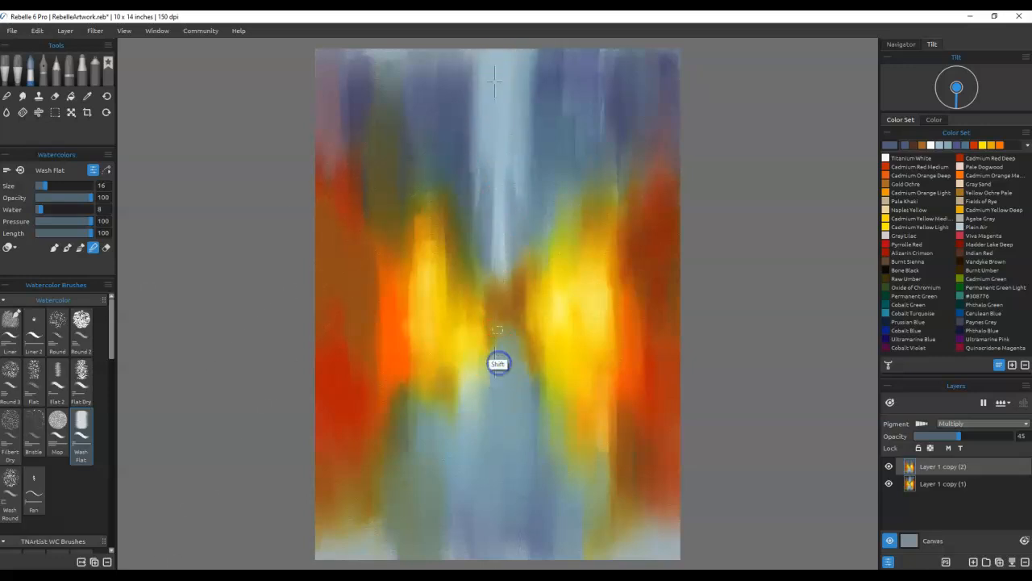
mouse_move(490, 327)
mouse_down()
mouse_move(493, 85)
mouse_move(494, 329)
mouse_move(490, 99)
mouse_move(484, 334)
mouse_move(489, 104)
mouse_move(507, 382)
mouse_move(507, 81)
mouse_move(511, 387)
mouse_move(508, 129)
mouse_move(500, 193)
mouse_move(520, 177)
mouse_move(519, 108)
mouse_up()
mouse_move(516, 192)
mouse_down()
mouse_move(520, 380)
mouse_move(536, 446)
mouse_up()
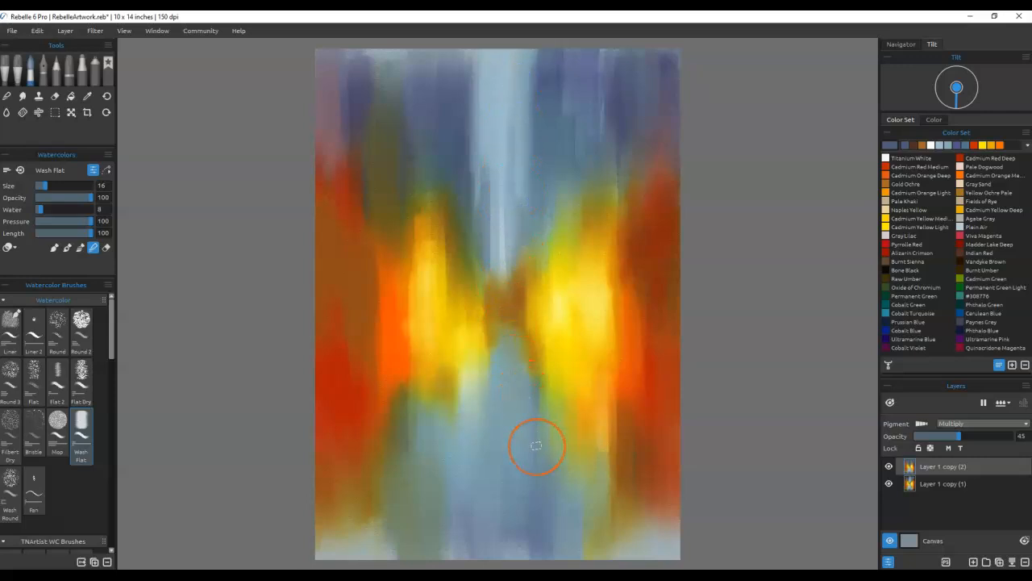
shift+click(536, 446)
Step: Paint a dark Vandyke Brown patch beneath the red foliage in the lower-left part of the canvas with Wash Flat
click(978, 262)
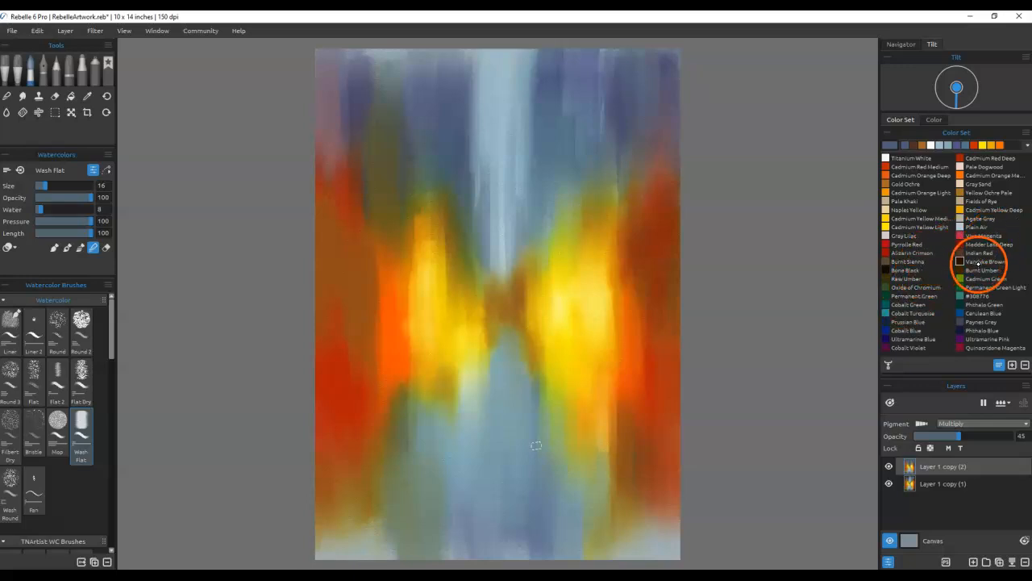
drag(509, 442, 519, 363)
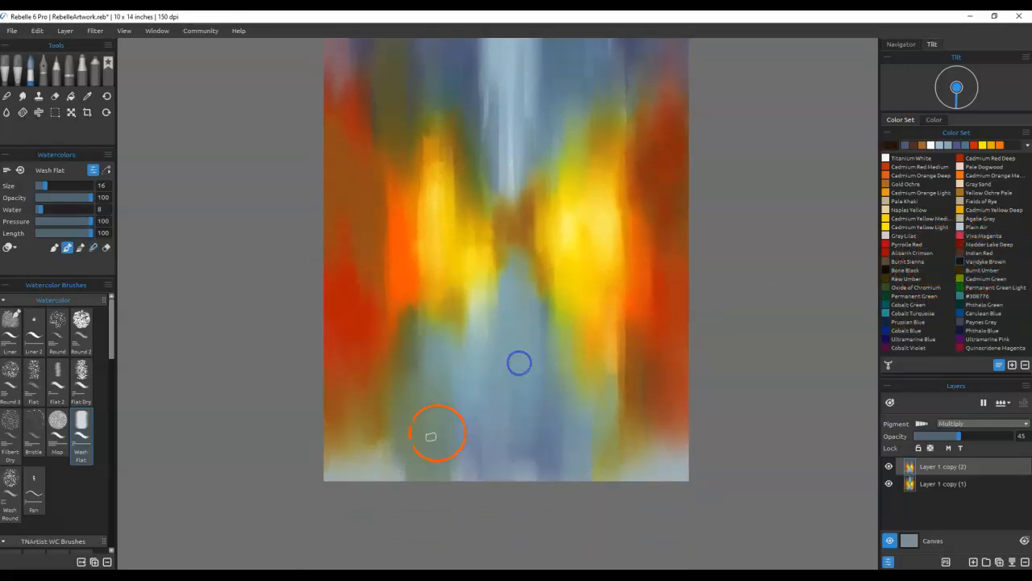
drag(372, 484, 379, 424)
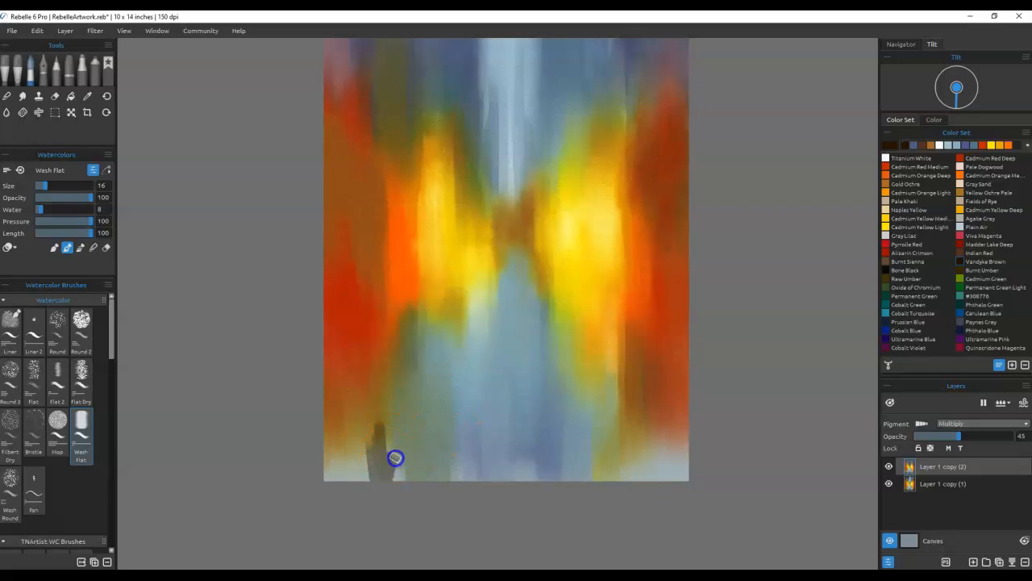
drag(388, 387, 403, 394)
mouse_move(416, 350)
mouse_down()
mouse_move(397, 317)
mouse_move(383, 411)
mouse_up()
mouse_move(380, 336)
mouse_down()
mouse_move(369, 489)
mouse_move(373, 392)
mouse_move(374, 408)
mouse_up()
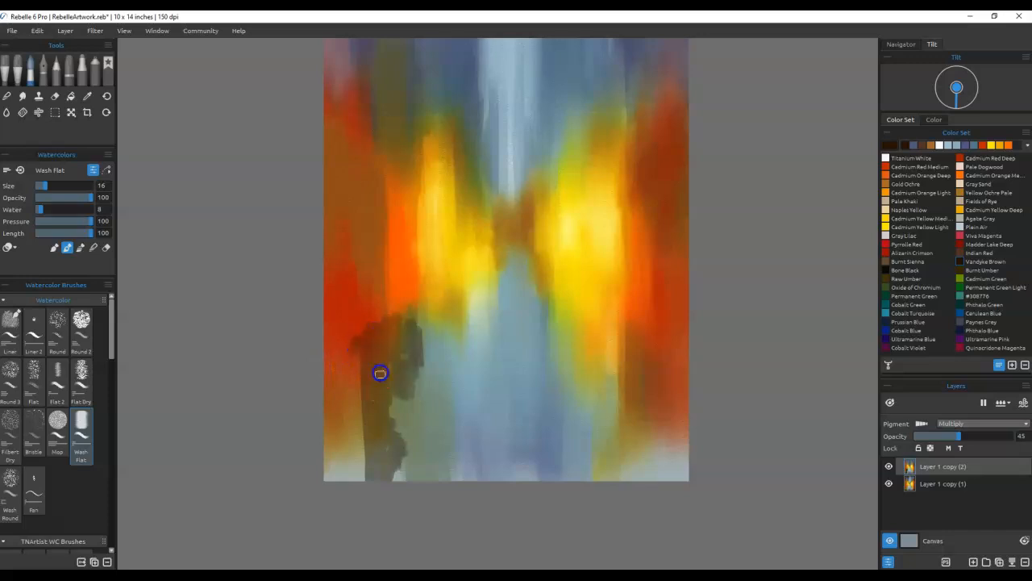
Step: Blend the dark brown patch vertically into the red foliage above it and the pale lower-left edge
key(b)
mouse_move(394, 358)
mouse_down()
mouse_move(401, 330)
mouse_move(389, 363)
mouse_up()
mouse_move(380, 254)
mouse_down()
mouse_move(413, 368)
mouse_move(422, 293)
mouse_move(412, 383)
mouse_move(392, 414)
mouse_move(384, 290)
mouse_move(364, 363)
mouse_move(346, 338)
mouse_move(373, 454)
mouse_move(363, 337)
mouse_move(366, 454)
mouse_move(384, 460)
mouse_move(388, 508)
mouse_up()
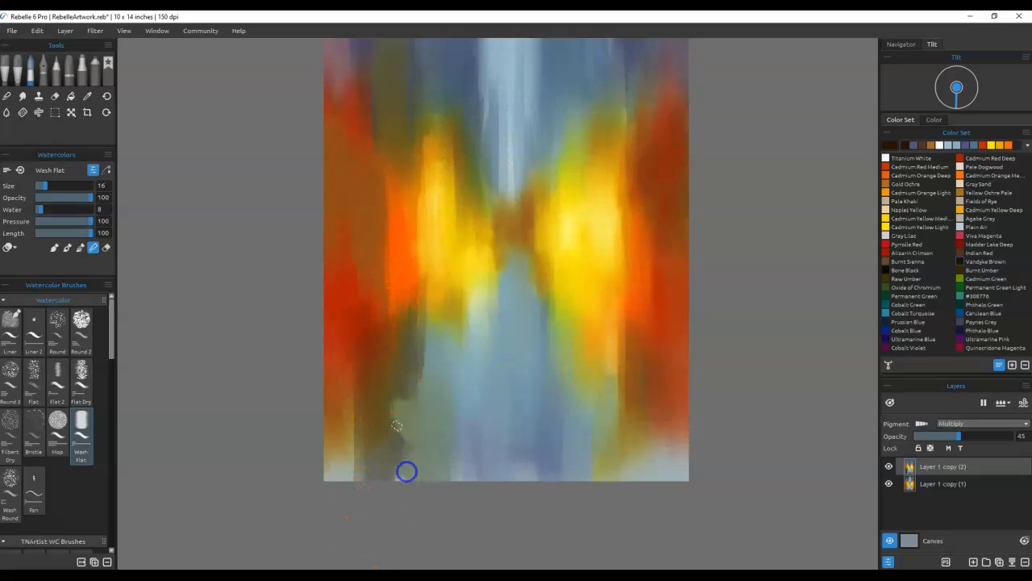
mouse_move(392, 471)
mouse_down()
mouse_move(425, 344)
mouse_move(416, 305)
mouse_move(412, 340)
mouse_move(405, 315)
mouse_move(402, 336)
mouse_move(369, 254)
mouse_move(358, 432)
mouse_move(351, 372)
mouse_up()
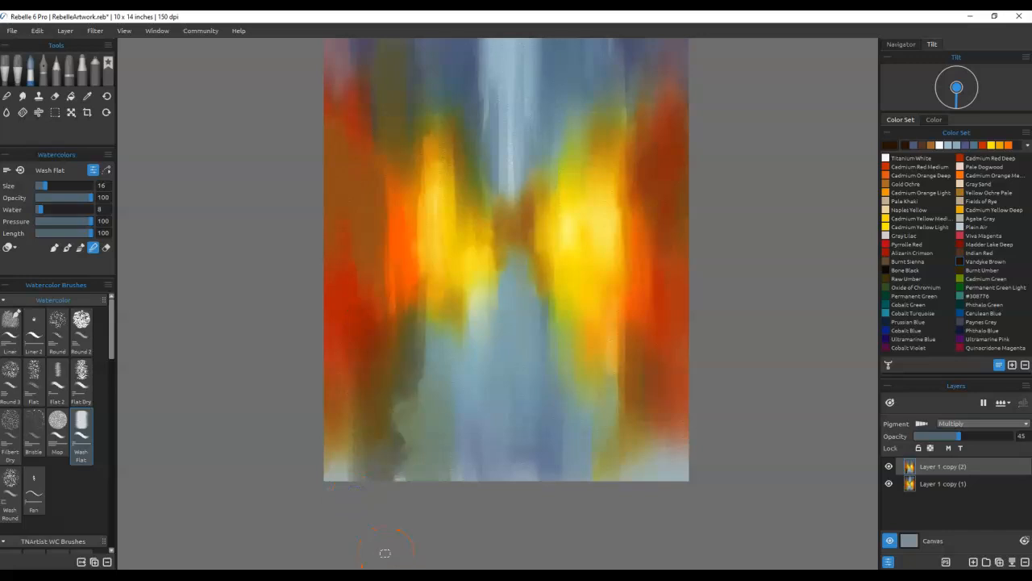
Step: Paint violet-blue strokes in the central water just below the brown gap and beneath the right yellow foliage
click(958, 145)
mouse_move(508, 322)
mouse_down()
mouse_move(478, 354)
mouse_move(514, 273)
mouse_move(538, 309)
mouse_up()
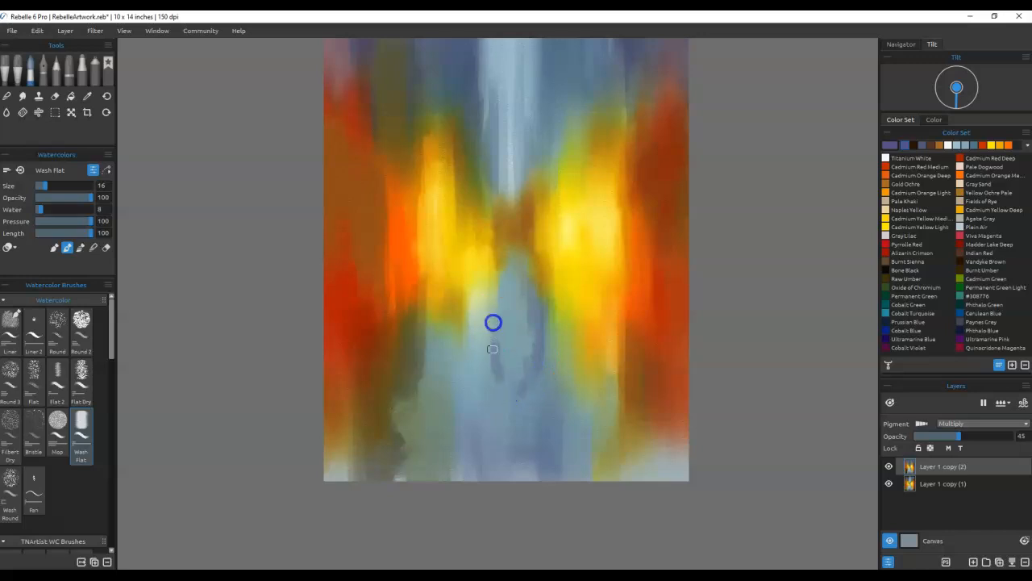
drag(490, 319, 495, 283)
mouse_move(542, 355)
mouse_down()
mouse_move(553, 314)
mouse_move(554, 402)
mouse_move(568, 298)
mouse_move(575, 441)
mouse_move(549, 348)
mouse_move(577, 333)
mouse_move(593, 361)
mouse_move(575, 264)
mouse_move(573, 380)
mouse_move(586, 370)
mouse_move(585, 299)
mouse_move(586, 371)
mouse_up()
Step: Reduce the brush size to 10 and paint thin vertical violet-blue streaks in the water beneath the left yellow foliage
key([)
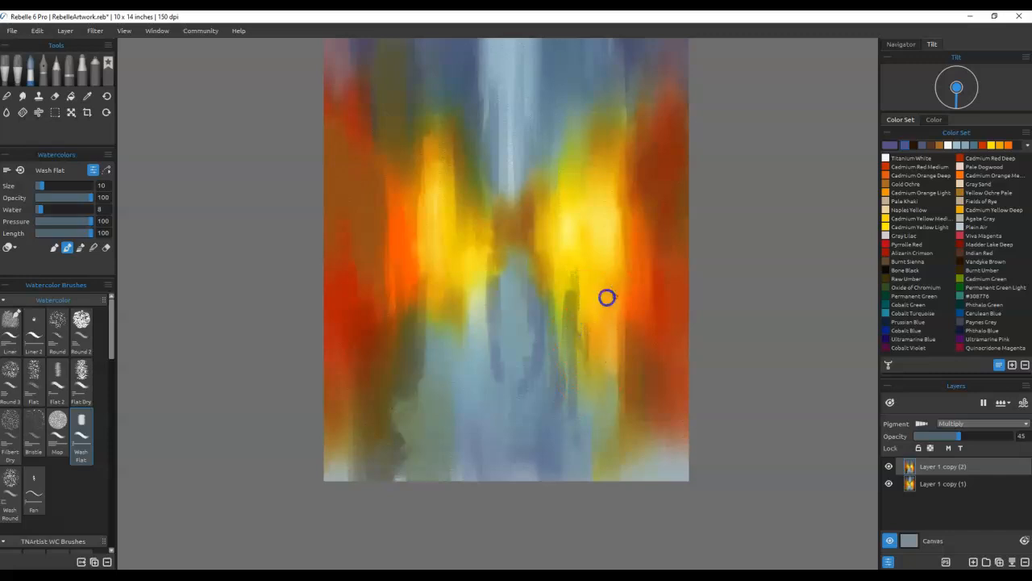
drag(480, 368, 464, 292)
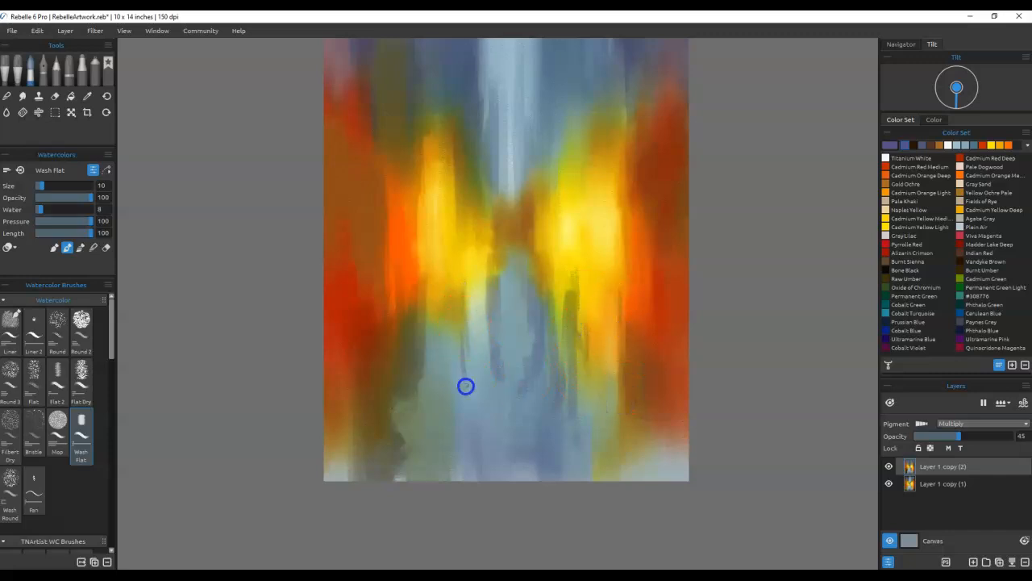
mouse_move(467, 421)
mouse_down()
mouse_move(470, 345)
mouse_move(461, 347)
mouse_up()
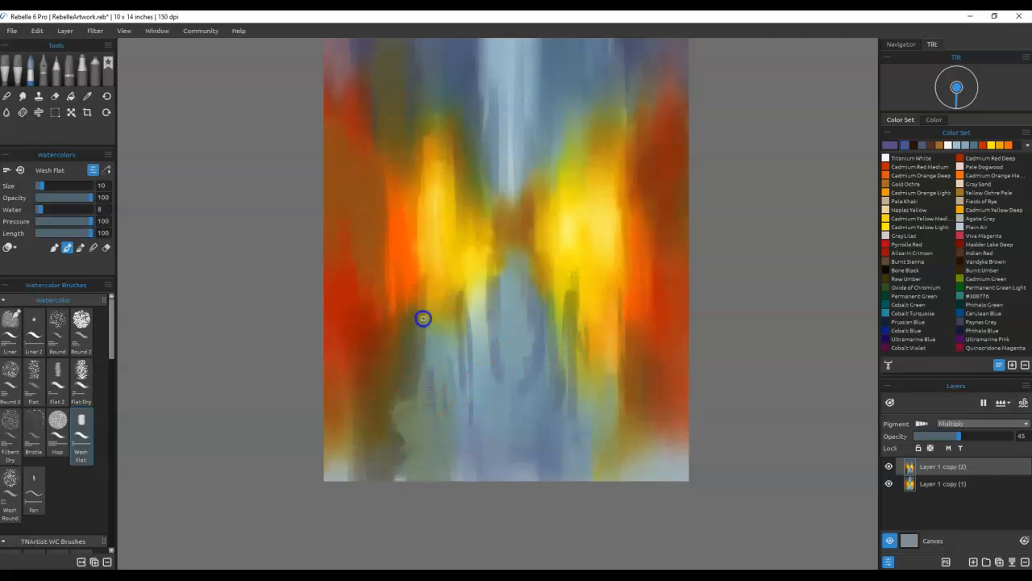
mouse_move(431, 514)
mouse_down()
mouse_move(475, 388)
mouse_move(472, 309)
mouse_move(495, 255)
mouse_move(462, 411)
mouse_up()
Step: Blend the violet-blue streaks vertically into the water at brush size 20
click(492, 404)
key(])
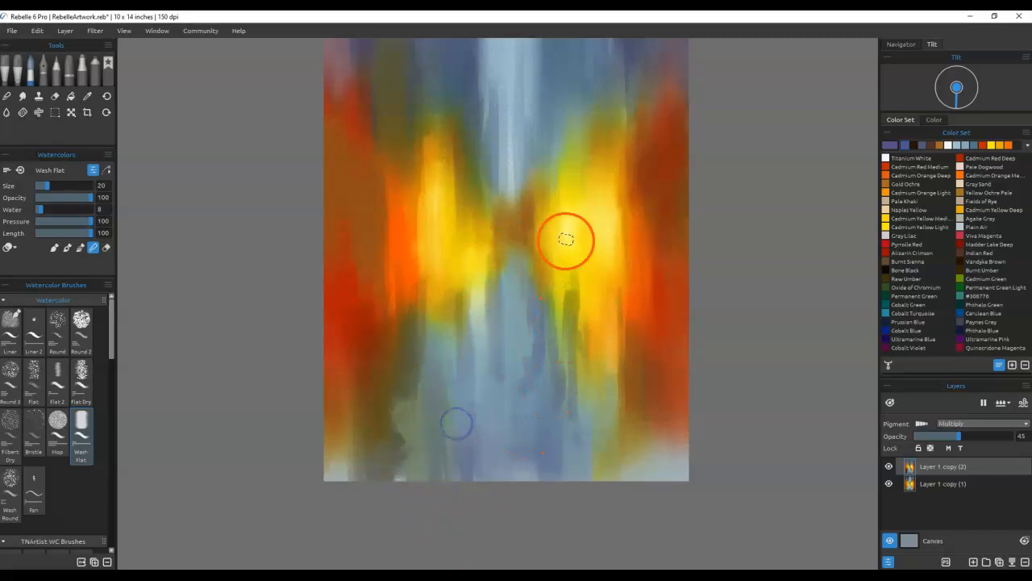
drag(560, 362, 564, 407)
drag(530, 260, 527, 433)
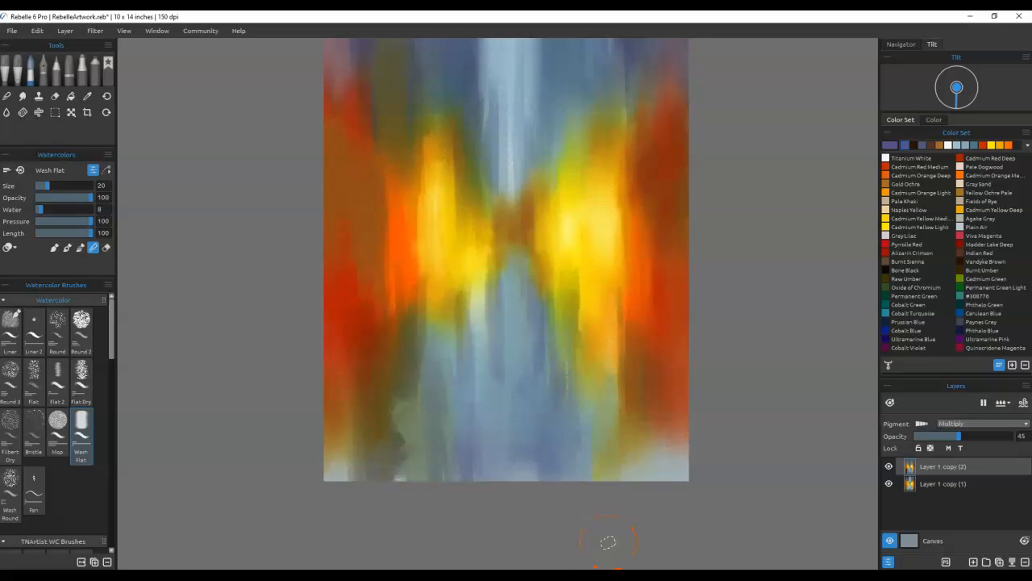
Step: Turn off the canvas tilt and blend the lower-left edge of the painting downward
click(958, 89)
click(501, 220)
click(482, 339)
drag(399, 524, 400, 547)
drag(349, 422, 333, 533)
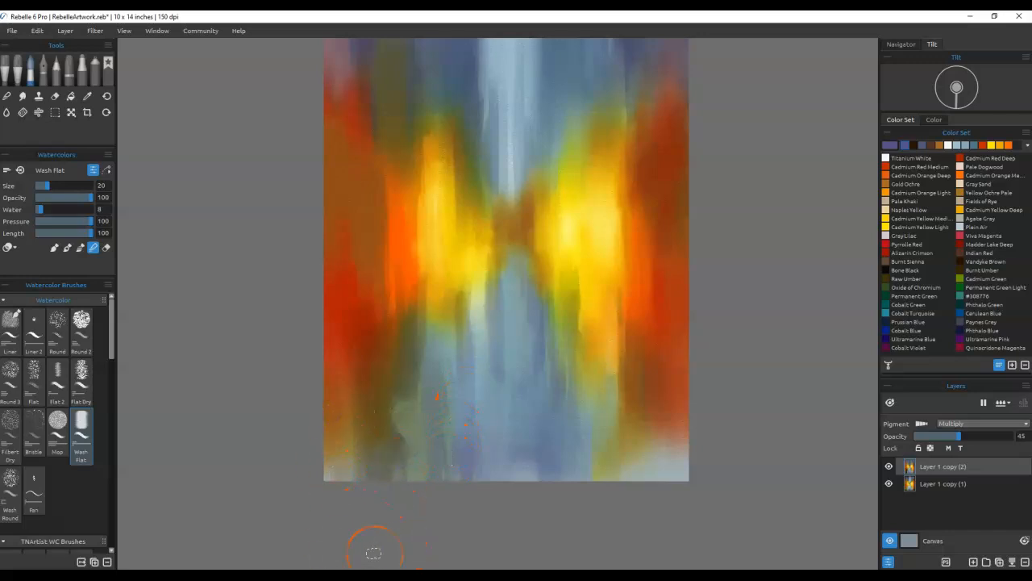
Step: Blend the left yellow foliage down into the blue water and soften the dark brown patch's inner edge
drag(450, 275, 463, 359)
drag(459, 203, 464, 361)
mouse_move(476, 274)
mouse_down()
mouse_move(477, 405)
mouse_move(411, 400)
mouse_up()
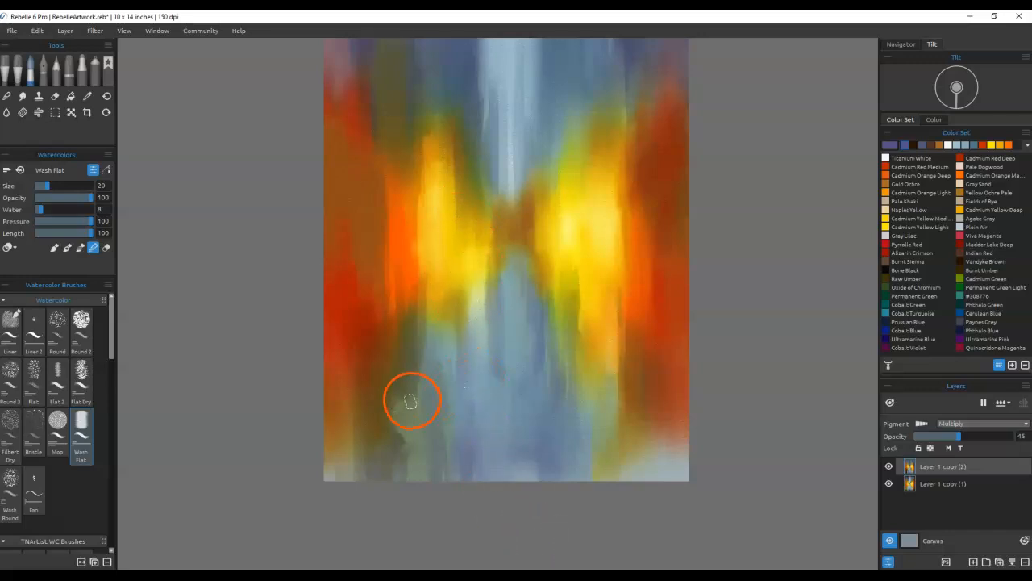
mouse_move(412, 350)
mouse_down()
mouse_move(403, 408)
mouse_move(466, 426)
mouse_up()
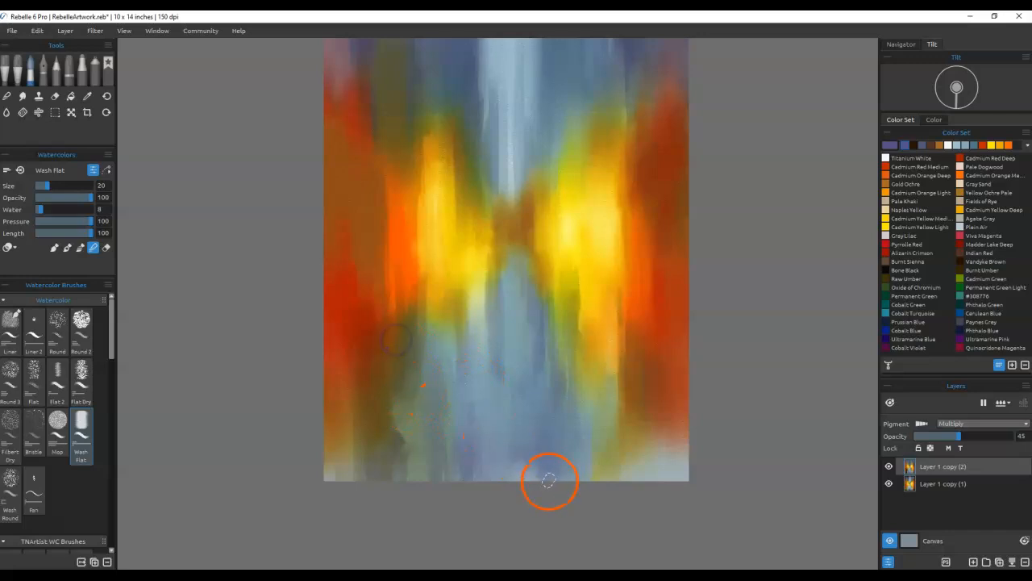
Step: Sample yellow from the right foliage and paint long vertical reflection streaks into the water beneath it
alt+click(604, 227)
mouse_move(605, 228)
mouse_down()
mouse_move(617, 454)
mouse_move(623, 410)
mouse_up()
drag(562, 288, 564, 403)
mouse_move(564, 325)
mouse_down()
mouse_move(566, 414)
mouse_move(578, 387)
mouse_up()
drag(588, 295, 588, 419)
drag(582, 284, 580, 428)
drag(604, 378, 605, 466)
drag(590, 399, 582, 475)
drag(574, 375, 570, 447)
drag(553, 297, 562, 497)
drag(549, 274, 559, 510)
Step: Extend the yellow reflection streaks through the lower-right corner beneath the red foliage
drag(649, 461, 664, 484)
drag(663, 389, 676, 459)
drag(683, 477, 679, 451)
drag(672, 376, 664, 489)
drag(651, 389, 646, 476)
drag(631, 374, 620, 500)
Step: Paint yellow vertical reflection streaks in the water just left of the central blue strip
drag(462, 313, 481, 410)
drag(497, 296, 503, 385)
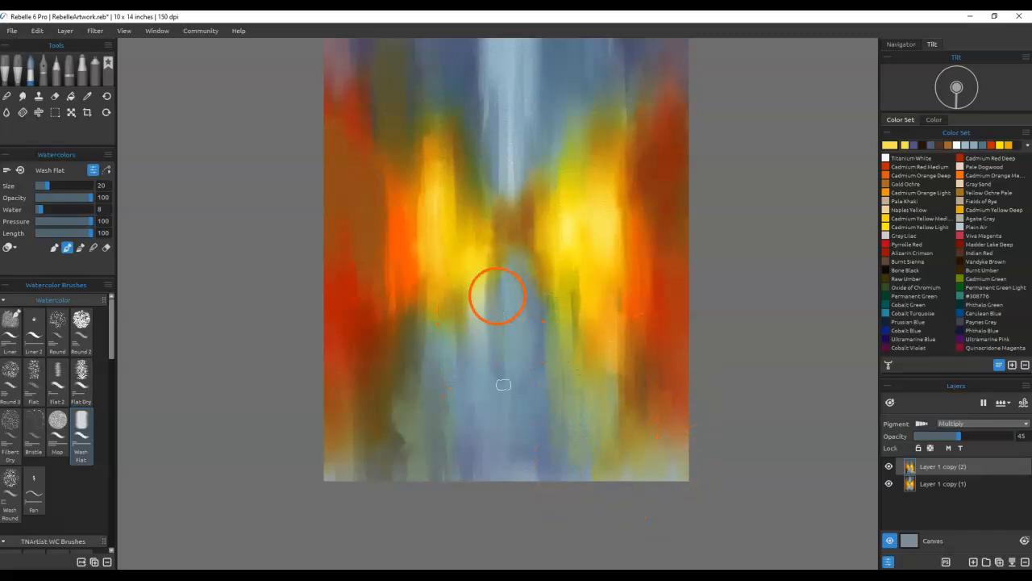
drag(509, 323, 484, 385)
drag(480, 290, 481, 477)
drag(482, 260, 472, 502)
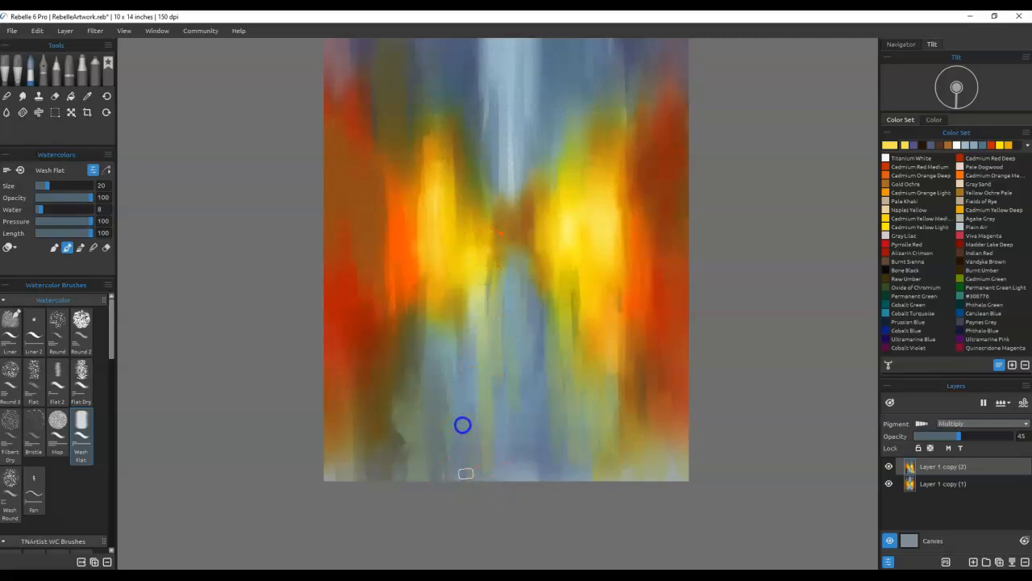
drag(471, 425, 474, 479)
Step: Paint long yellow reflection streaks from the left foliage down to the canvas bottom beside the dark brown patch
mouse_move(436, 357)
mouse_down()
mouse_move(424, 461)
mouse_move(424, 421)
mouse_move(429, 446)
mouse_up()
drag(430, 299, 431, 480)
drag(428, 283, 435, 475)
drag(435, 282, 432, 360)
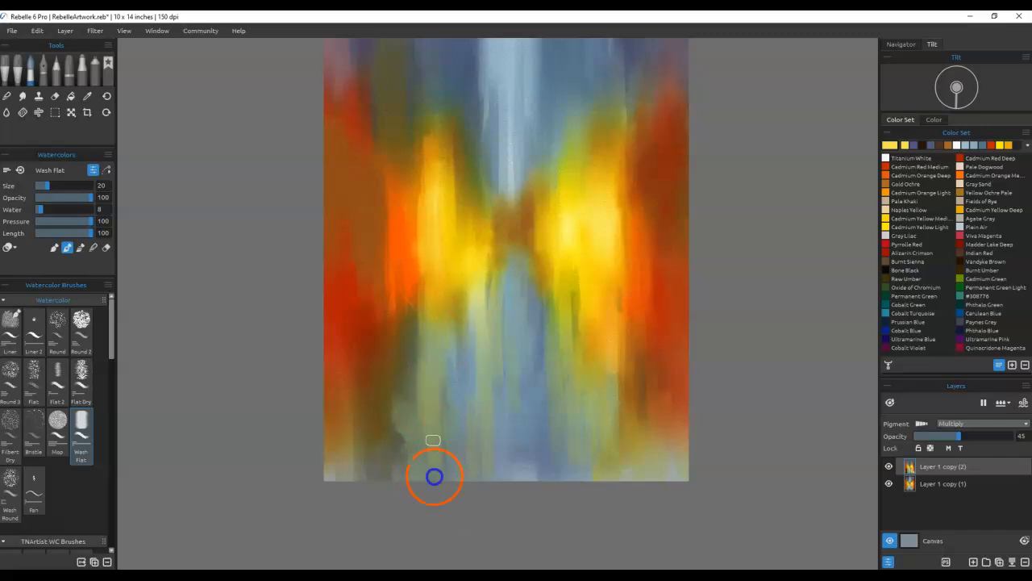
mouse_move(419, 484)
mouse_down()
mouse_move(415, 417)
mouse_move(420, 479)
mouse_up()
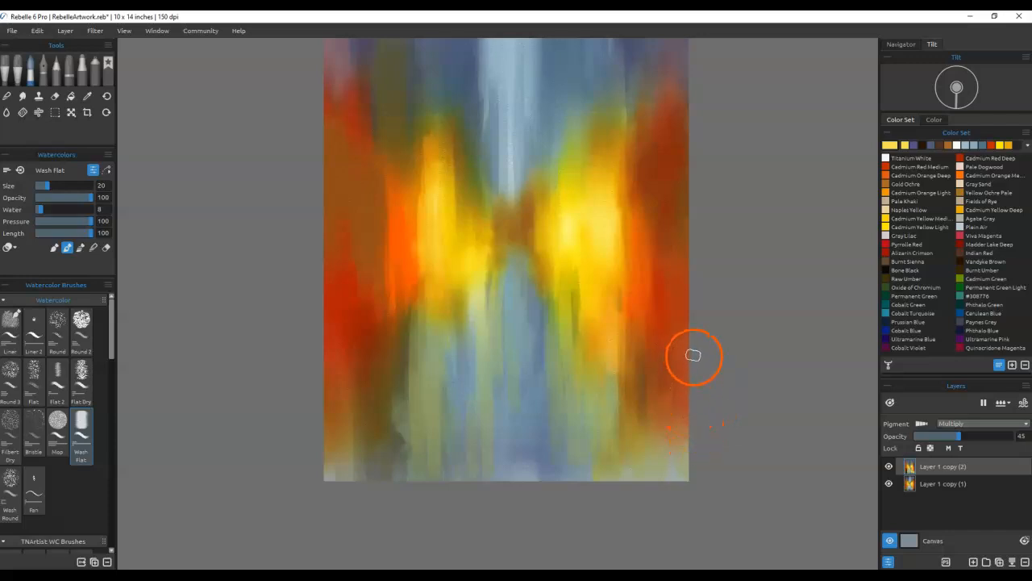
Step: Paint short yellow vertical strokes at the canvas top above the left foliage
mouse_move(691, 338)
mouse_down()
mouse_move(682, 454)
mouse_move(682, 417)
mouse_move(679, 445)
mouse_up()
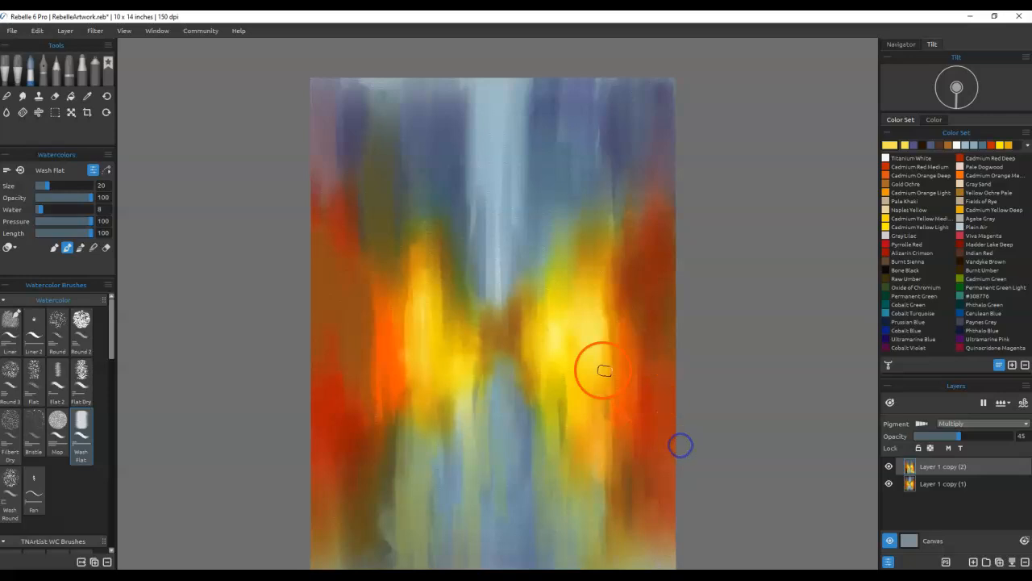
drag(391, 111, 400, 146)
mouse_move(400, 52)
mouse_down()
mouse_move(401, 163)
mouse_move(387, 113)
mouse_up()
Step: Sample the muted violet near the upper-right canvas edge and choose a darker shade of it
key(i)
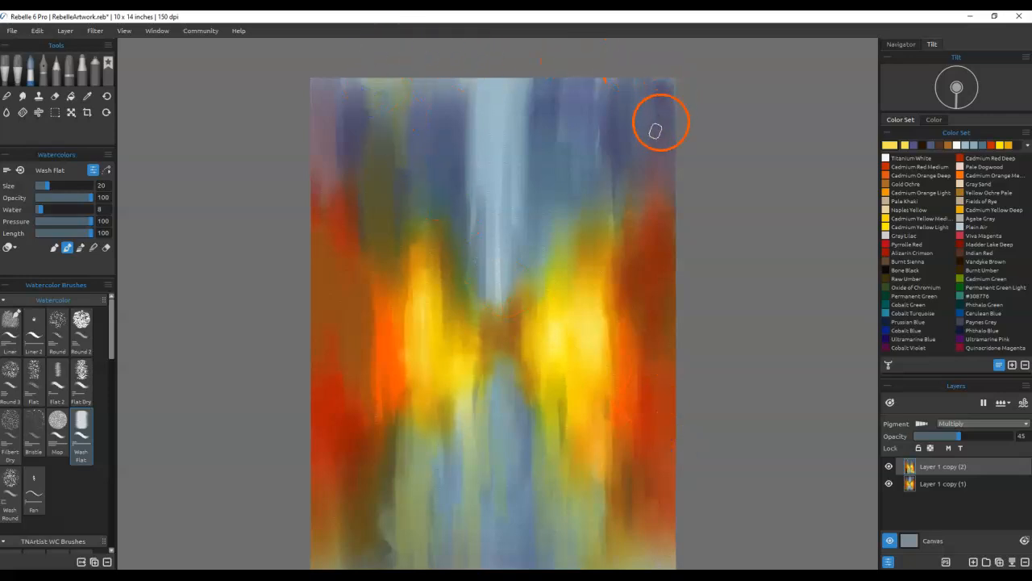
click(666, 179)
drag(666, 177, 665, 129)
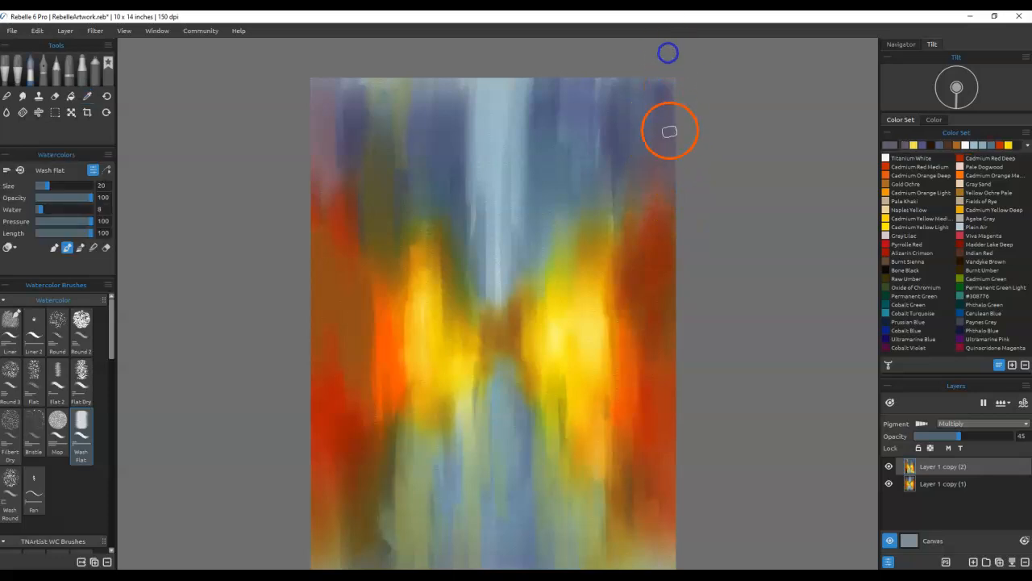
click(892, 182)
click(891, 146)
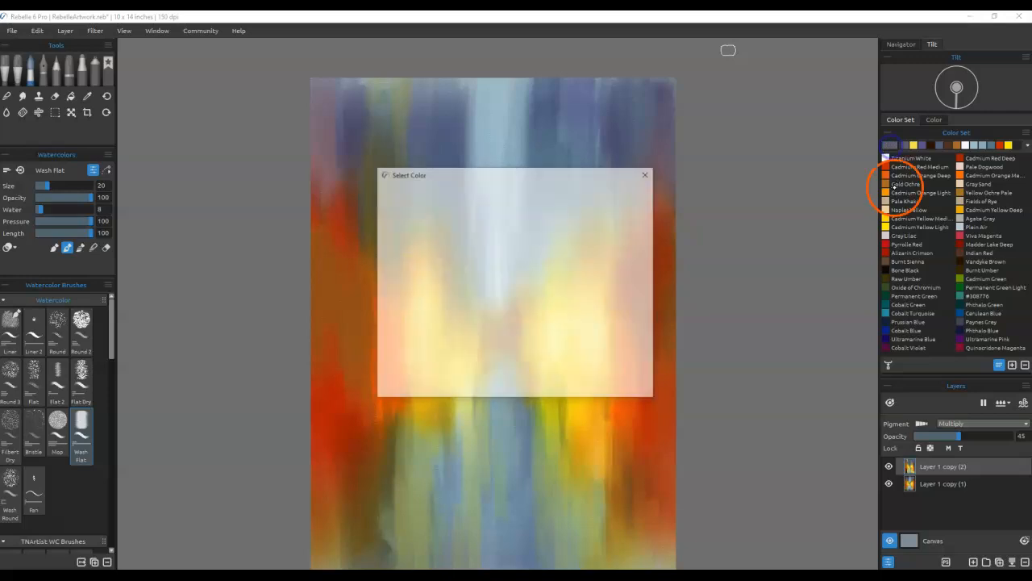
click(640, 260)
click(642, 279)
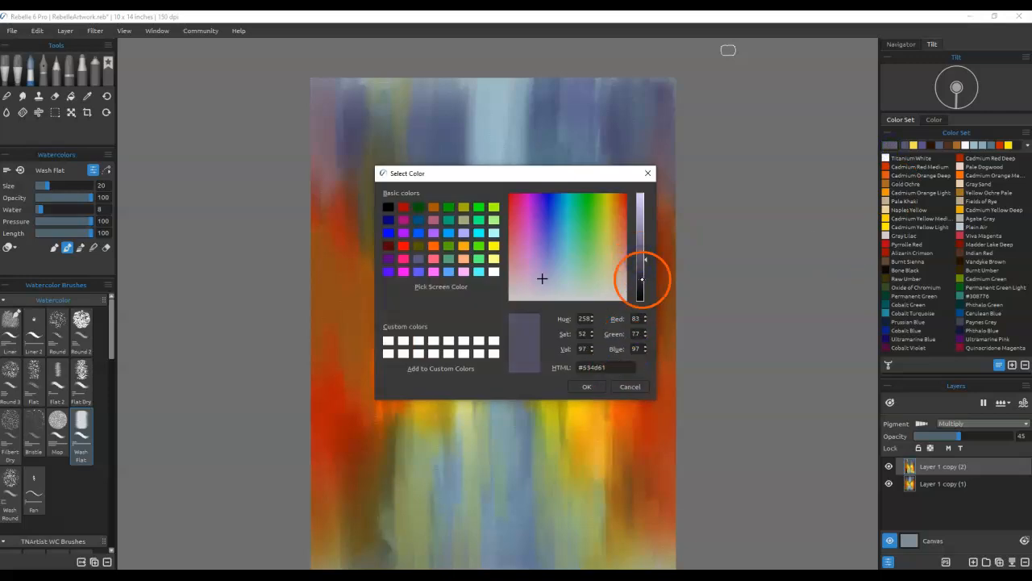
click(586, 387)
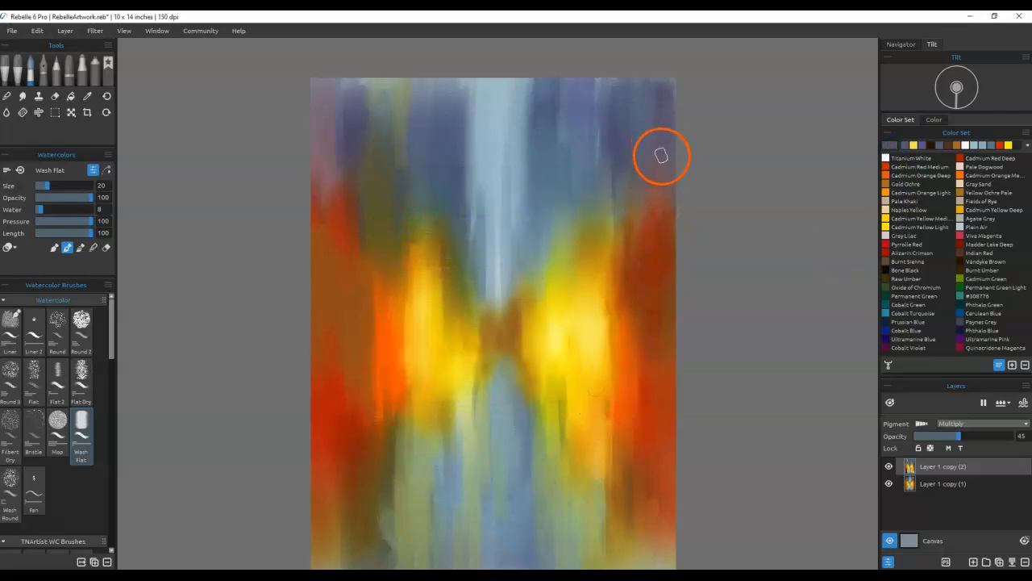
Step: Paint darkened violet strokes in the upper-right corner and, with Water set to 1, left of the pale central strip
mouse_move(672, 85)
mouse_down()
mouse_move(665, 129)
mouse_move(658, 102)
mouse_move(672, 107)
mouse_move(634, 94)
mouse_move(633, 153)
mouse_move(615, 145)
mouse_move(611, 66)
mouse_move(610, 219)
mouse_up()
drag(663, 85, 677, 80)
drag(28, 215, 17, 249)
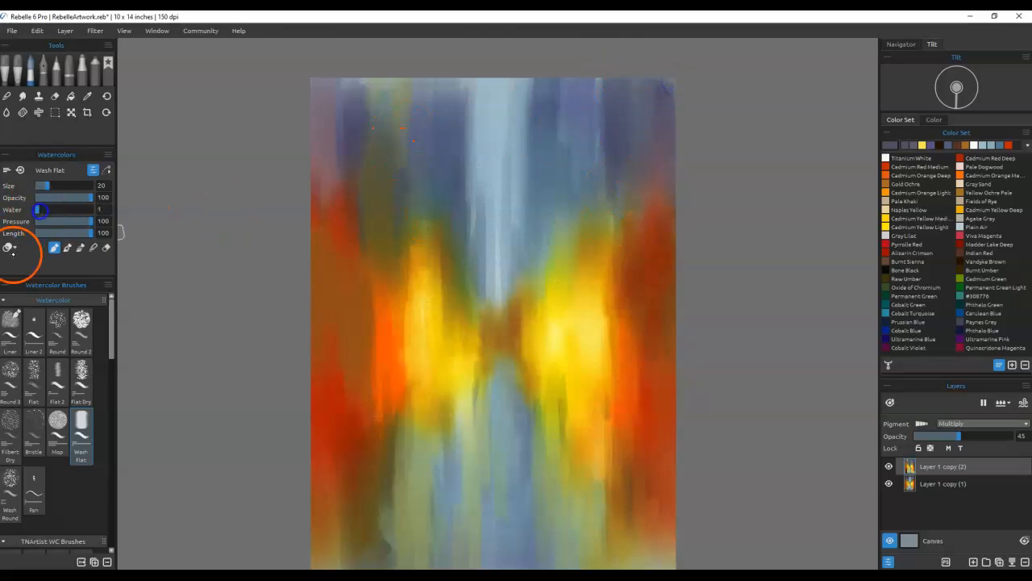
mouse_move(380, 104)
mouse_down()
mouse_move(383, 77)
mouse_move(376, 129)
mouse_move(449, 73)
mouse_up()
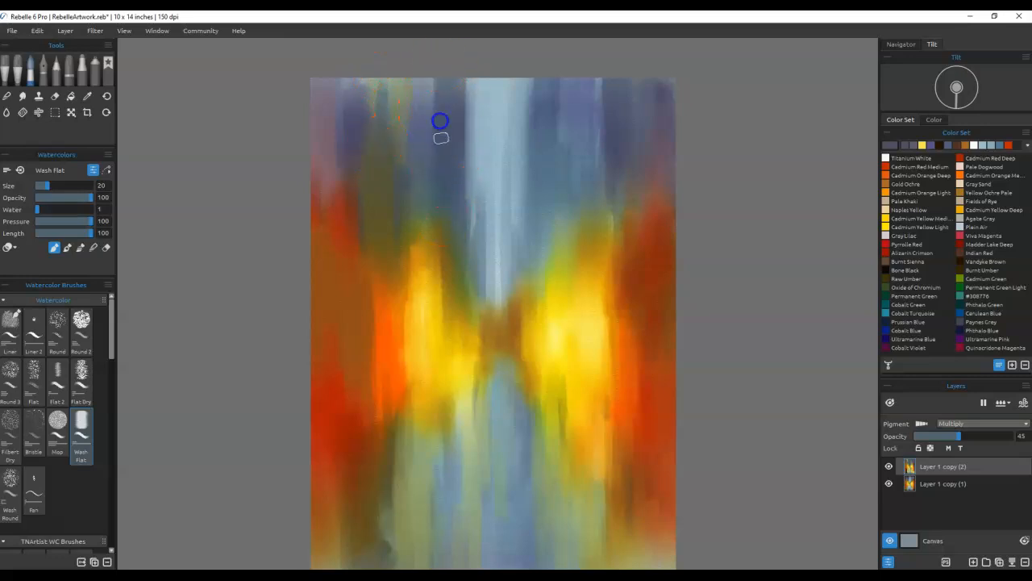
drag(464, 184, 496, 360)
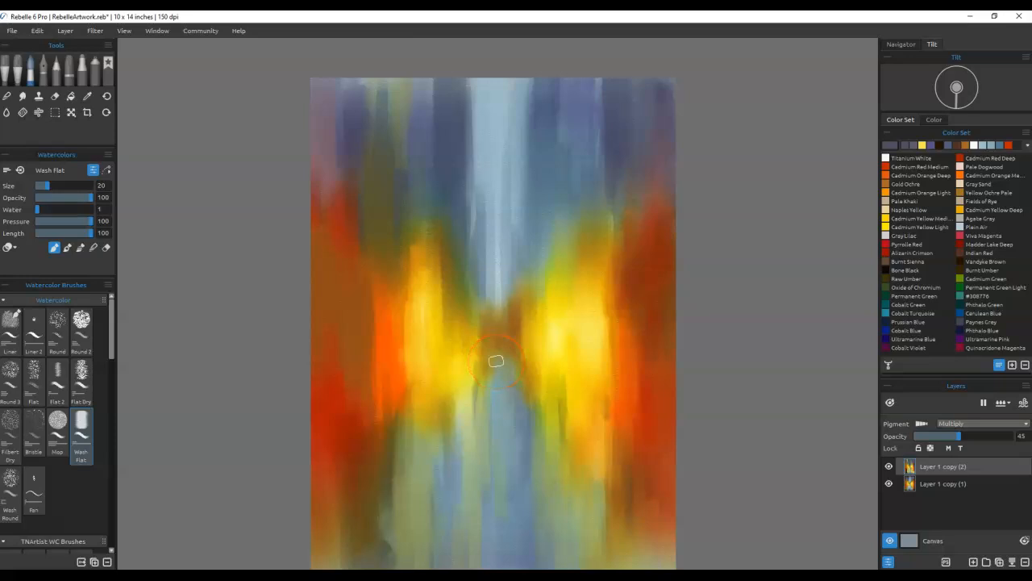
Step: Change the paint color to a near-black tone and stroke it down the sky above the left yellow foliage
click(890, 146)
click(862, 213)
drag(649, 282, 627, 341)
click(589, 386)
mouse_move(400, 149)
mouse_down()
mouse_move(399, 72)
mouse_move(391, 152)
mouse_move(388, 92)
mouse_move(380, 127)
mouse_move(367, 87)
mouse_move(401, 220)
mouse_move(403, 73)
mouse_move(401, 234)
mouse_move(379, 138)
mouse_move(383, 161)
mouse_move(412, 181)
mouse_move(410, 253)
mouse_move(417, 237)
mouse_move(431, 310)
mouse_up()
Step: Paint near-black accents across the red foliage on the right, starting from the yellow area's edge
mouse_move(602, 389)
mouse_down()
mouse_move(677, 393)
mouse_move(672, 427)
mouse_move(671, 398)
mouse_move(652, 440)
mouse_move(625, 398)
mouse_move(640, 415)
mouse_move(668, 378)
mouse_up()
drag(669, 335, 637, 325)
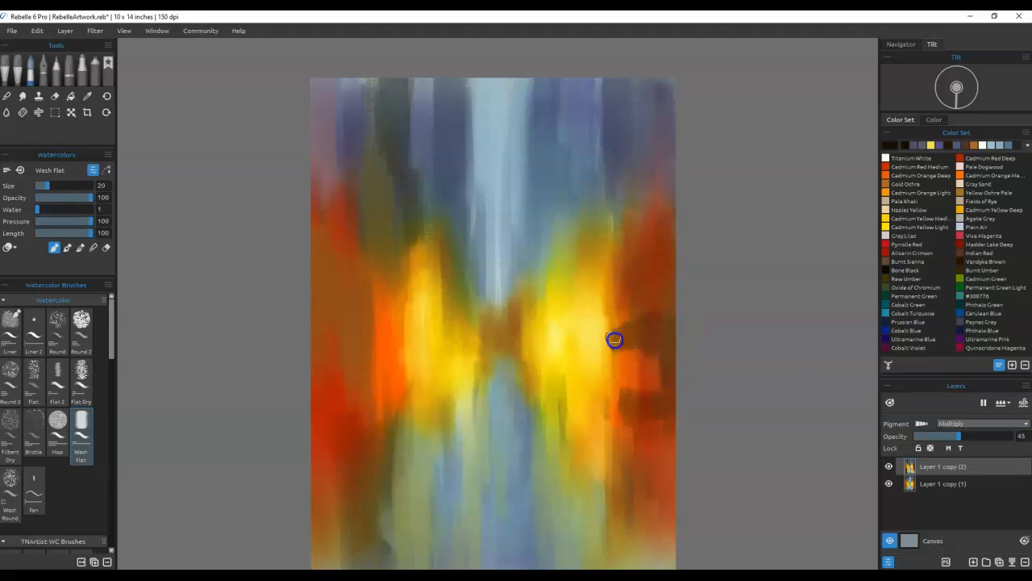
mouse_move(593, 346)
mouse_down()
mouse_move(655, 319)
mouse_move(675, 385)
mouse_up()
drag(645, 373, 680, 387)
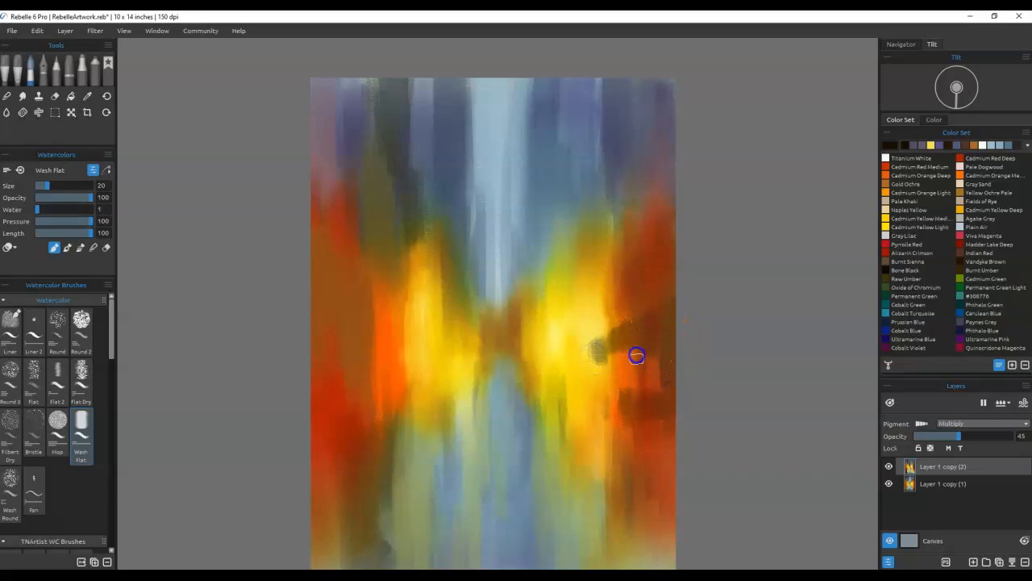
Step: Sample yellow from the right foliage and paint over the dark smudge on its outer edge
click(588, 346)
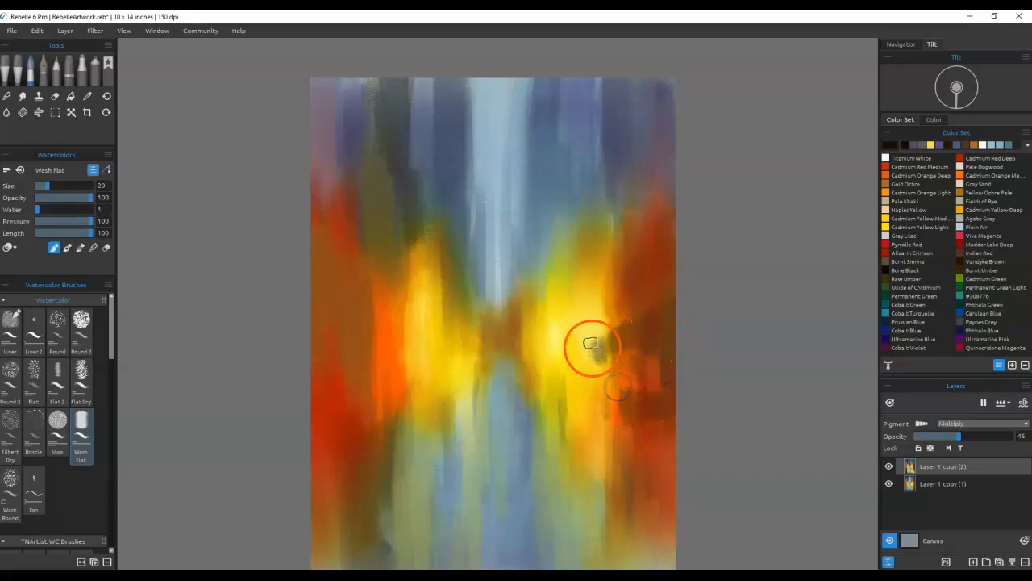
alt+click(587, 315)
mouse_move(595, 329)
mouse_down()
mouse_move(594, 378)
mouse_move(597, 362)
mouse_move(605, 377)
mouse_move(594, 324)
mouse_move(604, 373)
mouse_move(602, 271)
mouse_move(614, 433)
mouse_move(700, 463)
mouse_move(766, 390)
mouse_up()
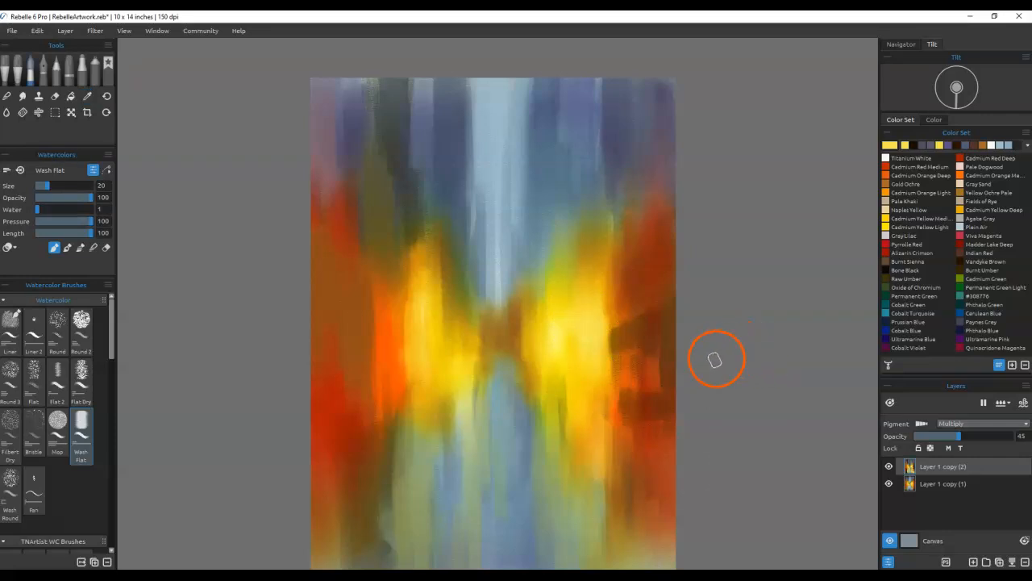
Step: Return to the dark brown color and paint vertical accents beneath the right foliage where orange meets red
alt+click(666, 347)
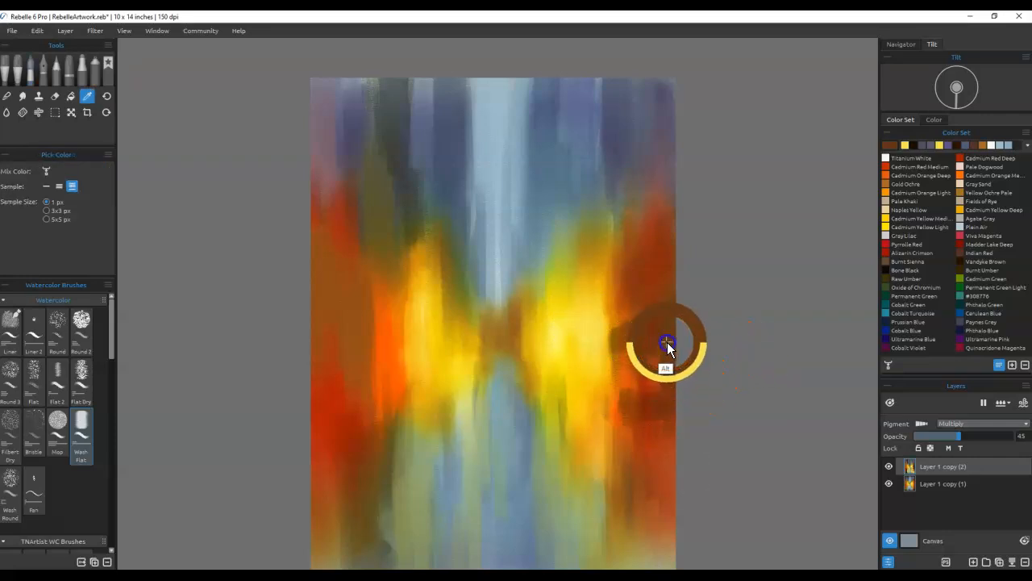
click(904, 144)
mouse_move(650, 427)
mouse_down()
mouse_move(642, 471)
mouse_move(639, 421)
mouse_move(631, 445)
mouse_move(616, 418)
mouse_move(618, 498)
mouse_move(640, 417)
mouse_up()
mouse_move(625, 506)
mouse_down()
mouse_move(615, 523)
mouse_move(619, 423)
mouse_up()
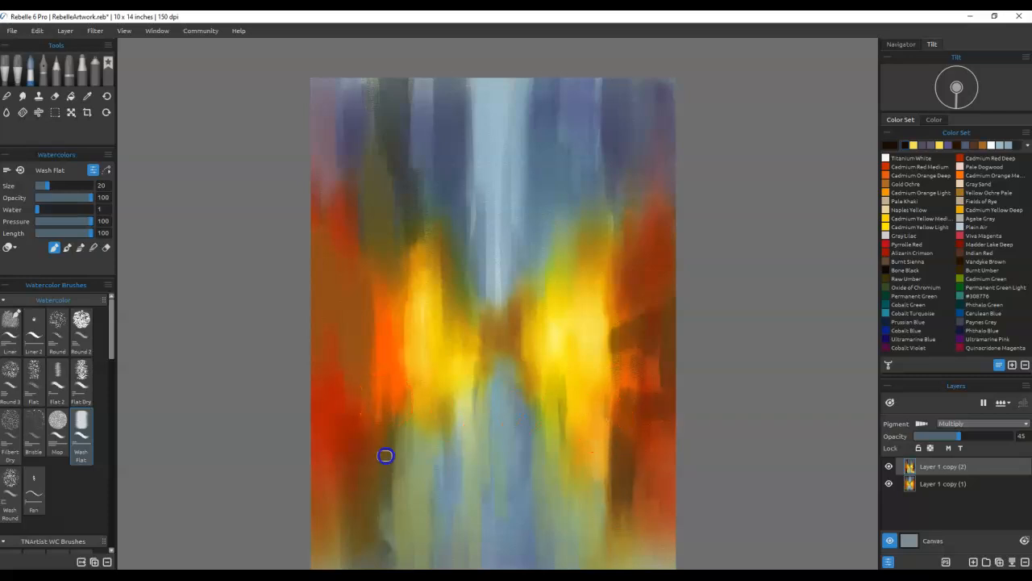
drag(442, 363, 470, 226)
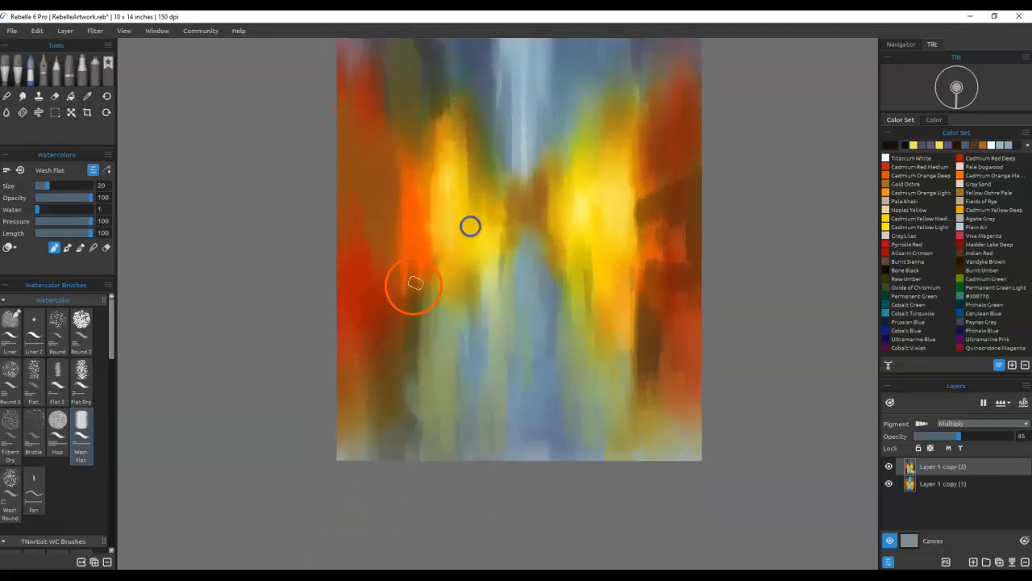
Step: Paint dark vertical accents beneath the left orange and red foliage, down into the lower-left reflections
mouse_move(427, 265)
mouse_down()
mouse_move(392, 277)
mouse_move(433, 355)
mouse_move(435, 396)
mouse_move(424, 359)
mouse_move(440, 454)
mouse_move(355, 449)
mouse_move(347, 416)
mouse_move(339, 467)
mouse_move(362, 457)
mouse_up()
drag(365, 374, 373, 332)
mouse_move(387, 473)
mouse_down()
mouse_move(374, 457)
mouse_move(360, 276)
mouse_up()
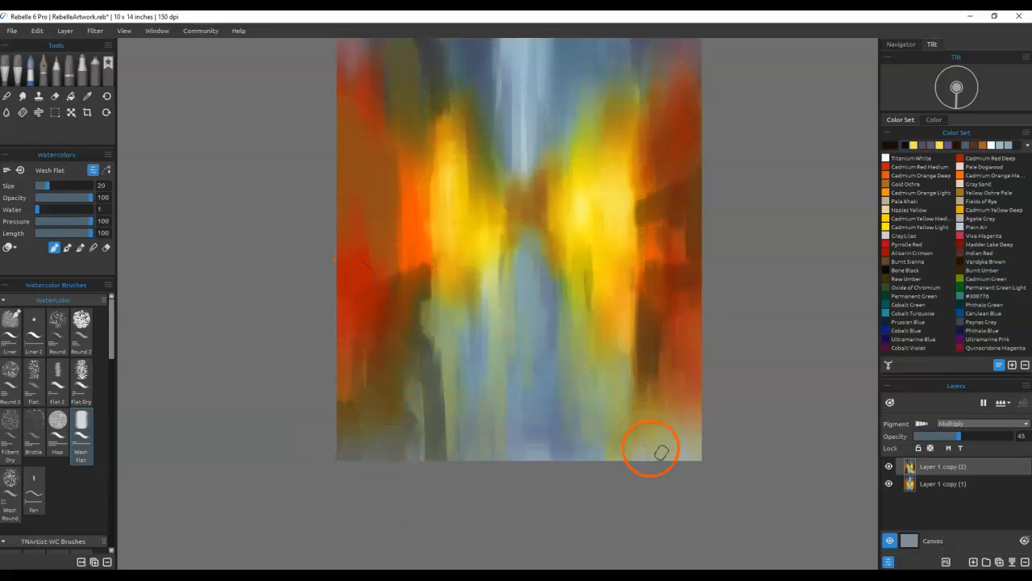
Step: Paint dark vertical strokes across the water along the canvas bottom, from the lower-right corner to the center
mouse_move(680, 488)
mouse_down()
mouse_move(688, 411)
mouse_move(704, 396)
mouse_move(684, 476)
mouse_up()
mouse_move(675, 438)
mouse_down()
mouse_move(668, 478)
mouse_move(650, 484)
mouse_up()
mouse_move(595, 431)
mouse_down()
mouse_move(595, 443)
mouse_move(597, 374)
mouse_move(583, 484)
mouse_up()
mouse_move(576, 325)
mouse_down()
mouse_move(577, 478)
mouse_move(584, 392)
mouse_move(588, 481)
mouse_up()
mouse_move(590, 451)
mouse_down()
mouse_move(576, 333)
mouse_move(588, 486)
mouse_up()
mouse_move(566, 479)
mouse_down()
mouse_move(555, 407)
mouse_move(561, 358)
mouse_move(567, 461)
mouse_up()
mouse_move(558, 332)
mouse_down()
mouse_move(546, 493)
mouse_move(529, 344)
mouse_up()
mouse_move(529, 344)
mouse_down()
mouse_move(534, 490)
mouse_move(516, 337)
mouse_move(511, 473)
mouse_move(492, 364)
mouse_move(499, 251)
mouse_move(490, 475)
mouse_move(498, 263)
mouse_move(498, 343)
mouse_move(521, 440)
mouse_move(549, 472)
mouse_move(555, 370)
mouse_move(599, 505)
mouse_up()
drag(600, 371, 602, 476)
mouse_move(503, 475)
mouse_down()
mouse_move(492, 349)
mouse_move(481, 501)
mouse_move(479, 453)
mouse_move(463, 495)
mouse_up()
Step: Darken the lower right beneath the red foliage and stroke over the pale yellow-green reflection beside it
mouse_move(663, 404)
mouse_down()
mouse_move(673, 460)
mouse_move(698, 495)
mouse_move(684, 332)
mouse_move(664, 521)
mouse_move(654, 345)
mouse_up()
mouse_move(654, 346)
mouse_down()
mouse_move(631, 512)
mouse_move(651, 362)
mouse_move(659, 495)
mouse_move(672, 411)
mouse_up()
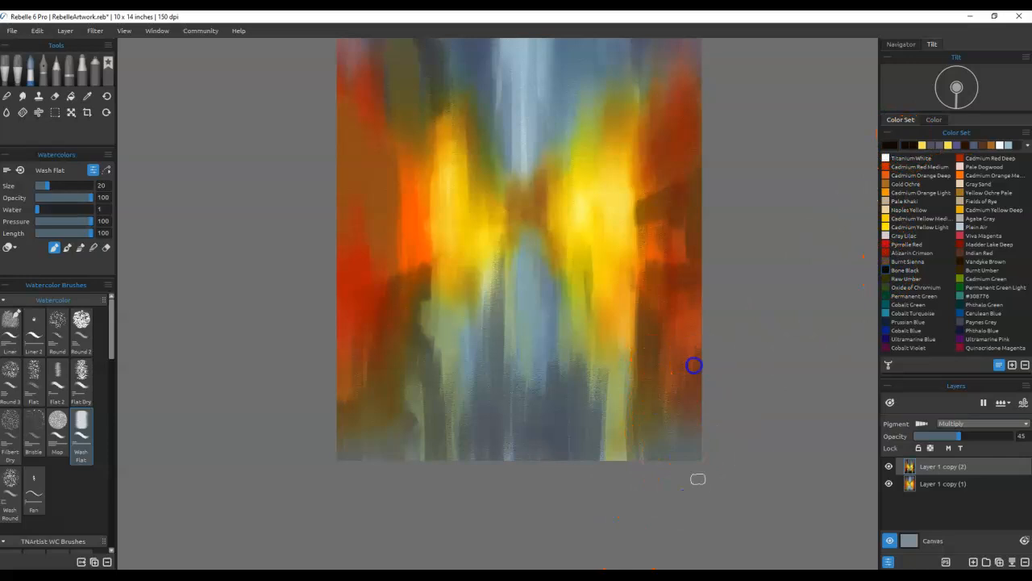
drag(625, 388, 611, 373)
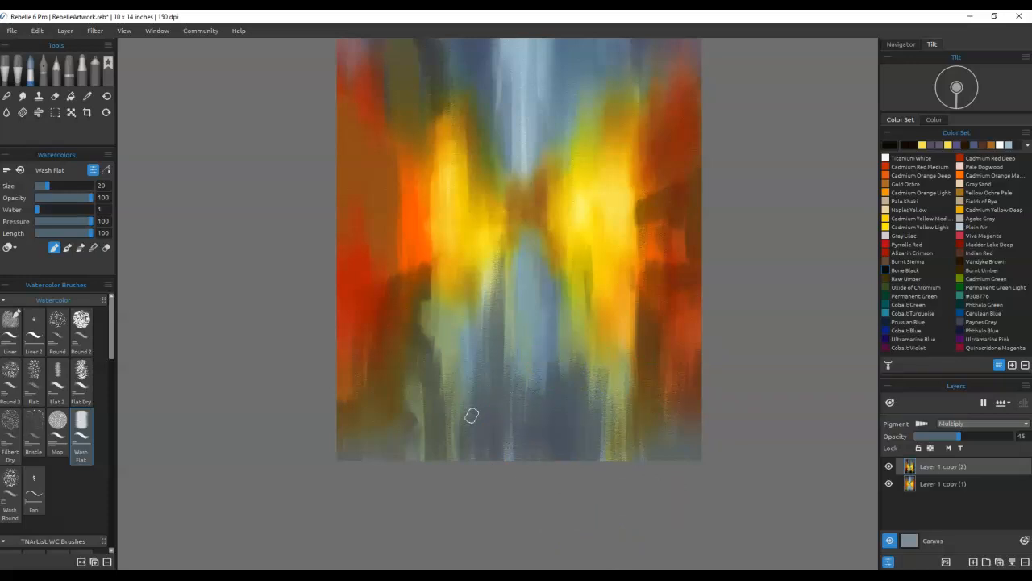
Step: Paint a dark vertical shape in the sky between the pale light beam and the right yellow foliage
mouse_move(590, 377)
mouse_down()
mouse_move(644, 254)
mouse_move(639, 279)
mouse_move(585, 146)
mouse_move(564, 165)
mouse_move(560, 135)
mouse_move(562, 178)
mouse_move(564, 124)
mouse_up()
mouse_move(564, 126)
mouse_down()
mouse_move(563, 224)
mouse_move(565, 102)
mouse_move(567, 182)
mouse_move(560, 153)
mouse_up()
mouse_move(553, 92)
mouse_down()
mouse_move(554, 127)
mouse_move(568, 81)
mouse_up()
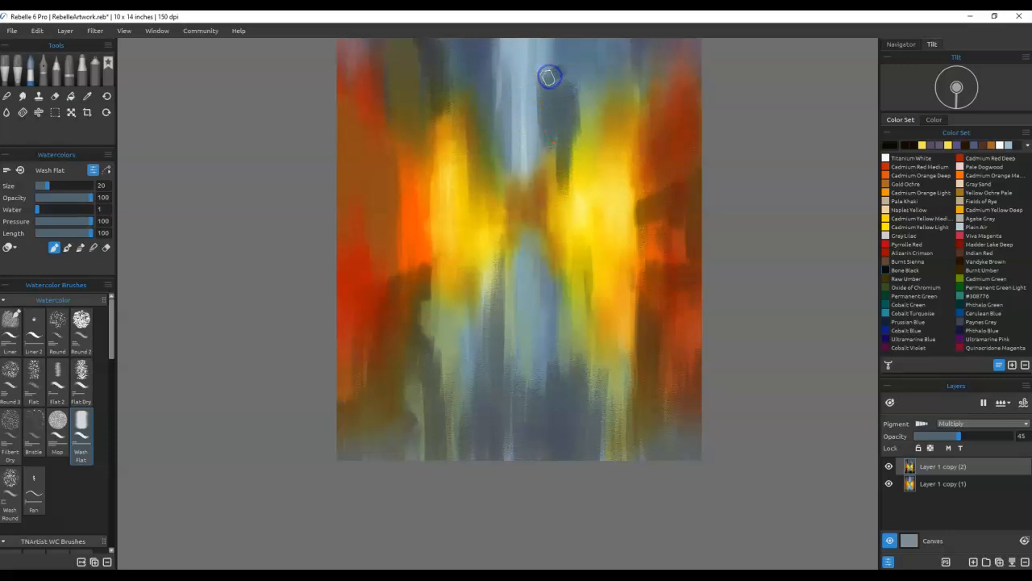
mouse_move(545, 75)
mouse_down()
mouse_move(567, 126)
mouse_move(570, 72)
mouse_move(548, 106)
mouse_move(538, 196)
mouse_up()
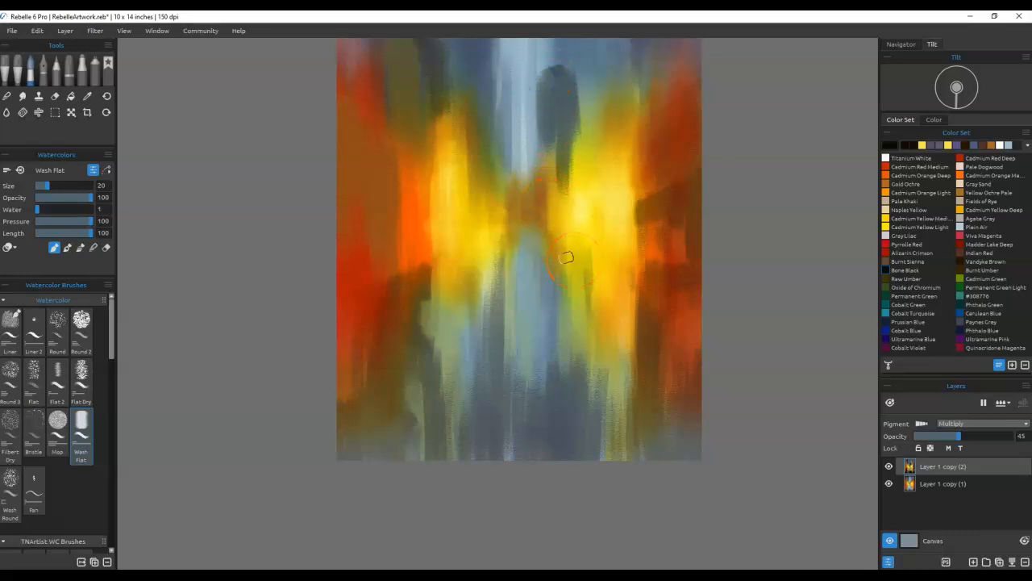
Step: Select a narrow rectangle around the dark sky shape, fill it with dark paint strokes and remove the selection
drag(588, 207, 581, 346)
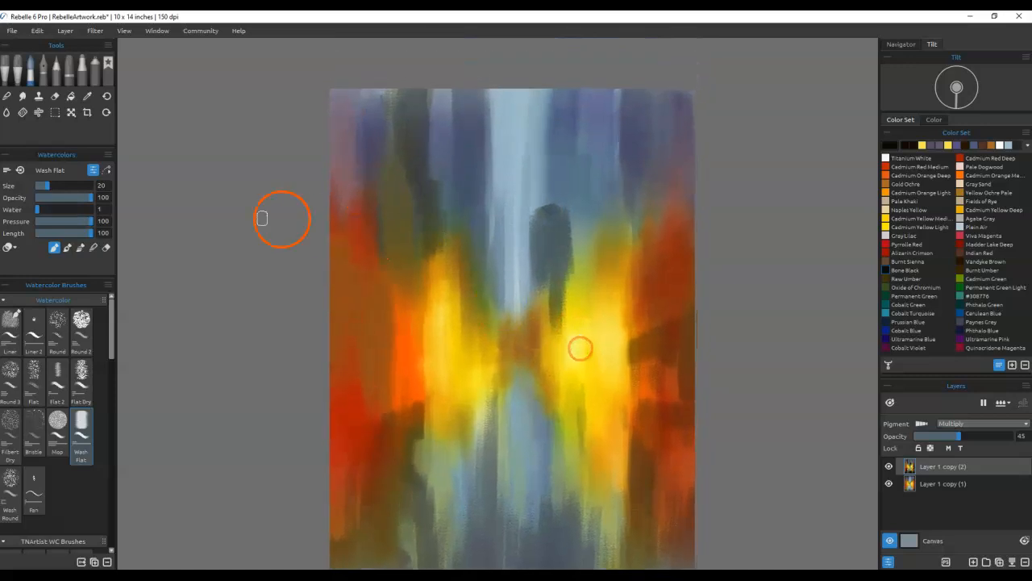
click(55, 113)
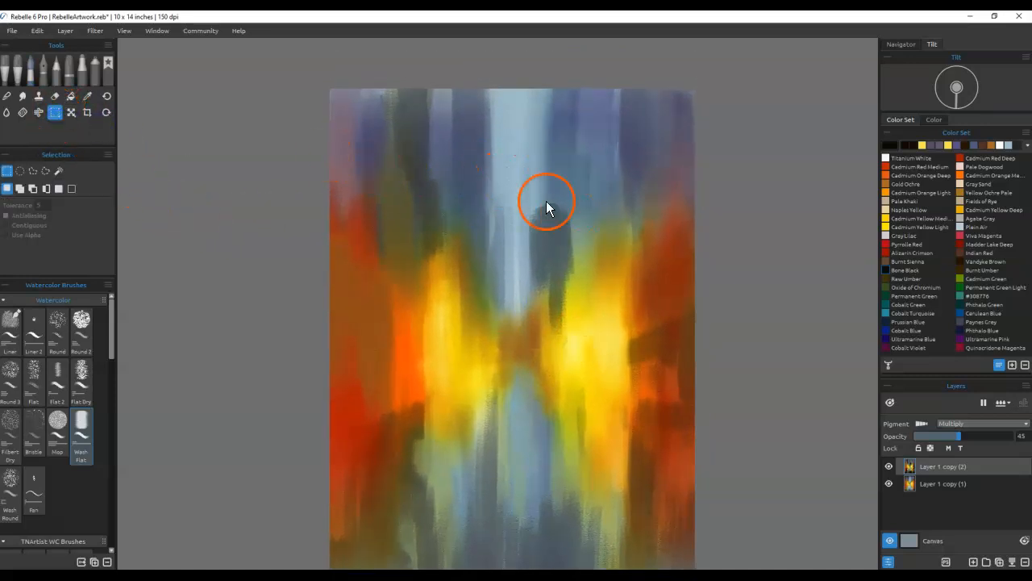
drag(572, 301, 575, 309)
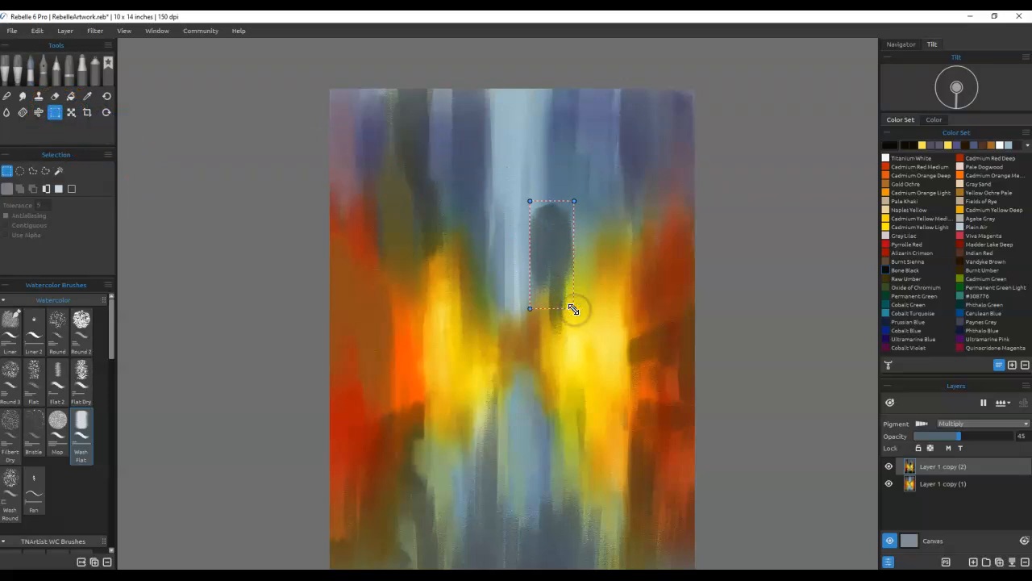
key(b)
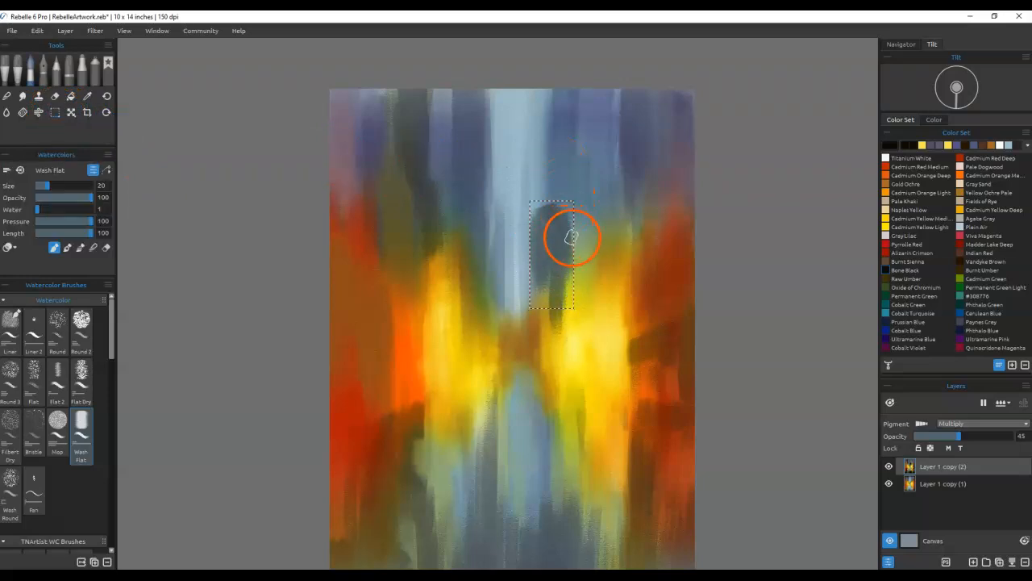
drag(549, 151, 548, 242)
mouse_move(530, 167)
mouse_down()
mouse_move(564, 248)
mouse_move(536, 260)
mouse_up()
drag(568, 191, 566, 301)
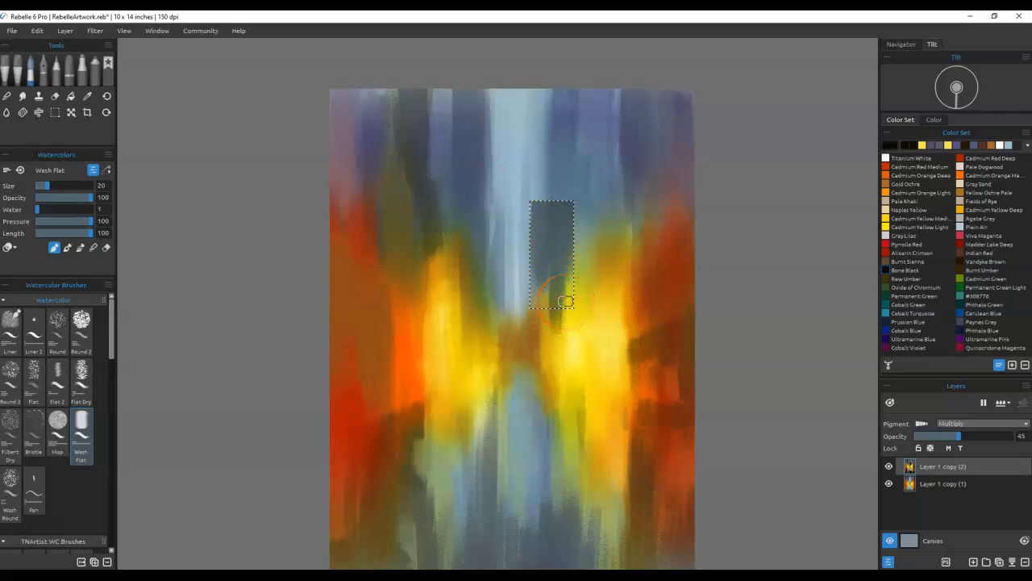
key(ctrl+d)
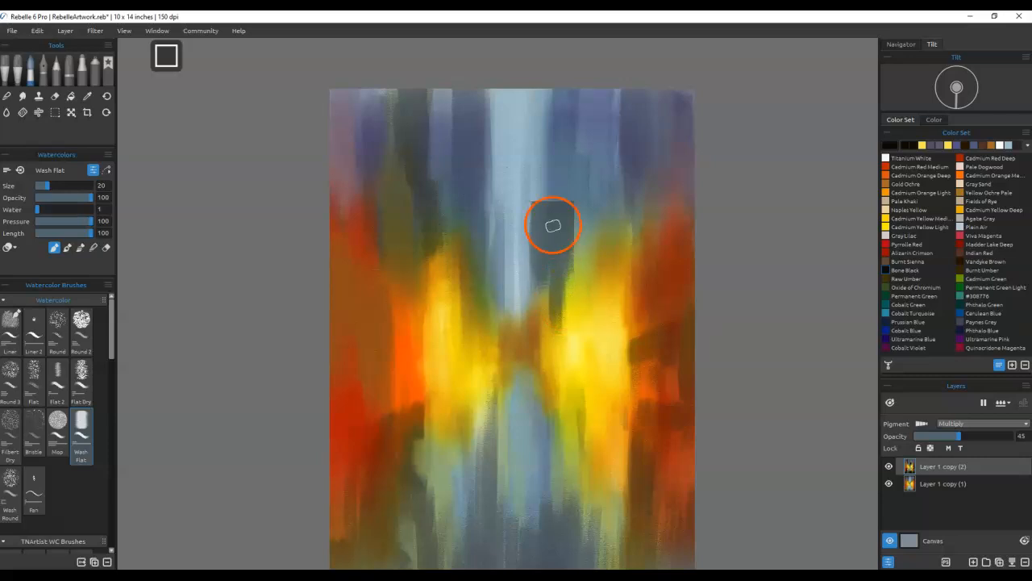
Step: Try to soften the edges of the dark rectangle with vertical strokes into the sky and foliage
key(b)
drag(571, 205, 534, 287)
drag(533, 206, 540, 350)
drag(532, 204, 535, 266)
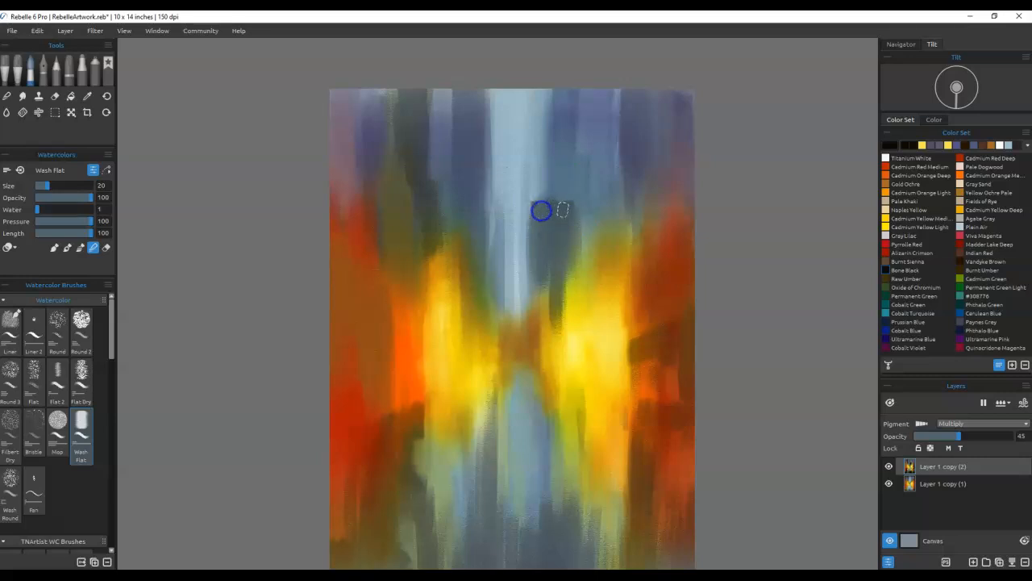
drag(575, 217, 539, 255)
Step: Blend the pale light beam vertically alongside the dark rectangle's left edge
mouse_move(521, 205)
mouse_down()
mouse_move(527, 303)
mouse_move(520, 206)
mouse_up()
mouse_move(522, 279)
mouse_down()
mouse_move(521, 305)
mouse_move(517, 179)
mouse_move(517, 317)
mouse_up()
drag(516, 212, 517, 311)
drag(524, 175, 529, 292)
drag(522, 211, 528, 303)
drag(516, 202, 527, 323)
Step: Blend the dark rectangle's interior and right edge vertically, down into the yellow foliage
drag(543, 209, 538, 283)
drag(537, 283, 539, 208)
drag(540, 210, 541, 343)
drag(538, 258, 543, 212)
mouse_move(595, 236)
mouse_down()
mouse_move(691, 334)
mouse_move(663, 299)
mouse_move(610, 318)
mouse_move(537, 377)
mouse_move(543, 231)
mouse_move(586, 201)
mouse_up()
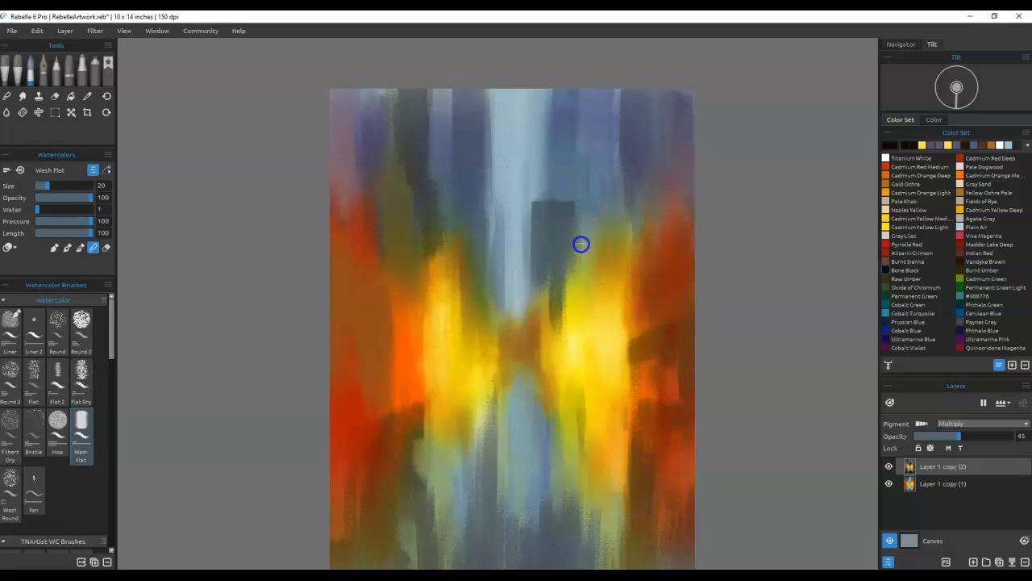
mouse_move(576, 159)
mouse_down()
mouse_move(580, 174)
mouse_move(555, 180)
mouse_move(555, 313)
mouse_move(545, 237)
mouse_move(553, 358)
mouse_move(563, 265)
mouse_move(570, 270)
mouse_up()
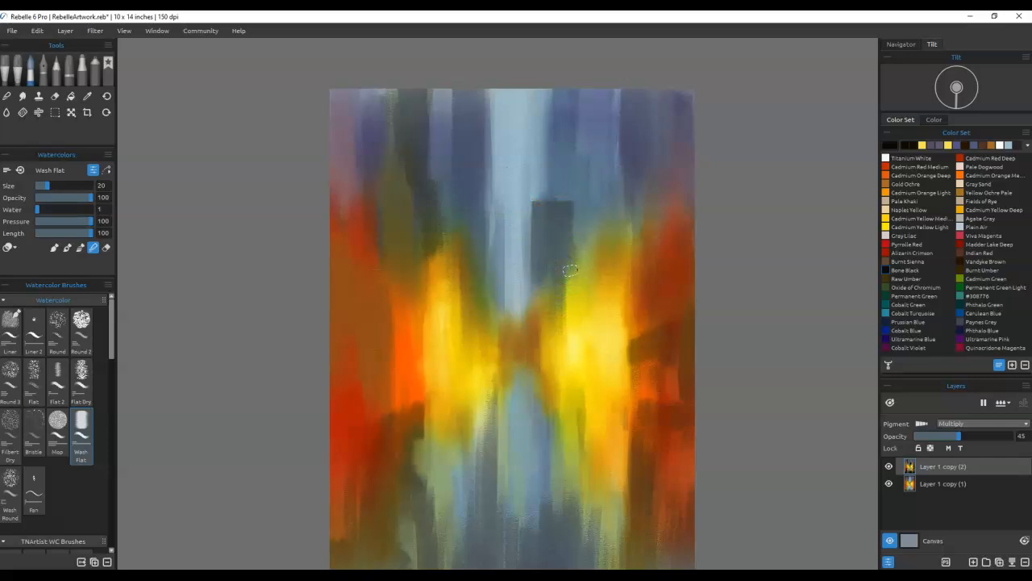
drag(534, 200, 534, 323)
Step: Select a tall rectangle around the dark strip at the upper left and stroke down its right edge
click(55, 113)
click(397, 92)
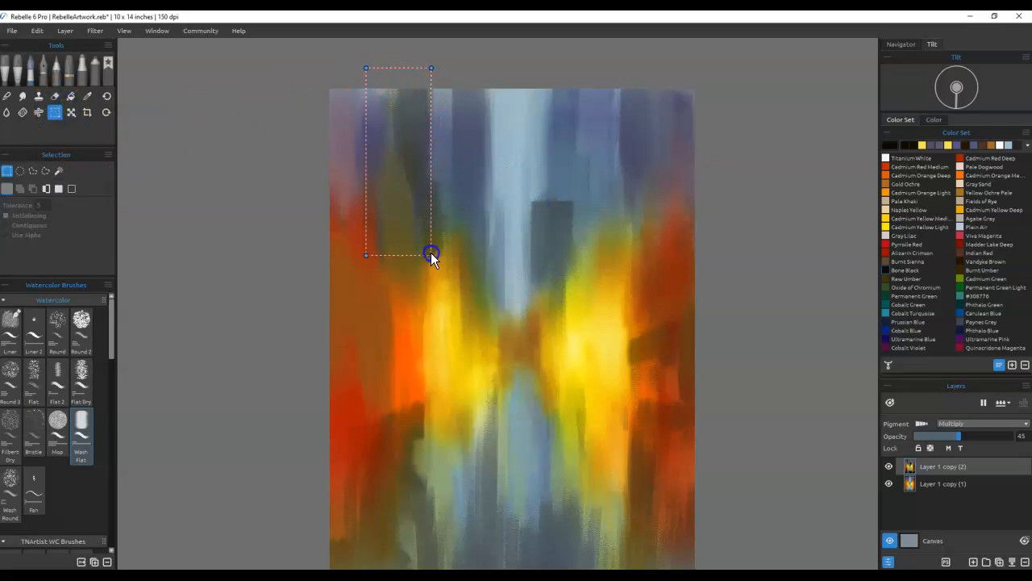
drag(432, 281, 431, 288)
key(b)
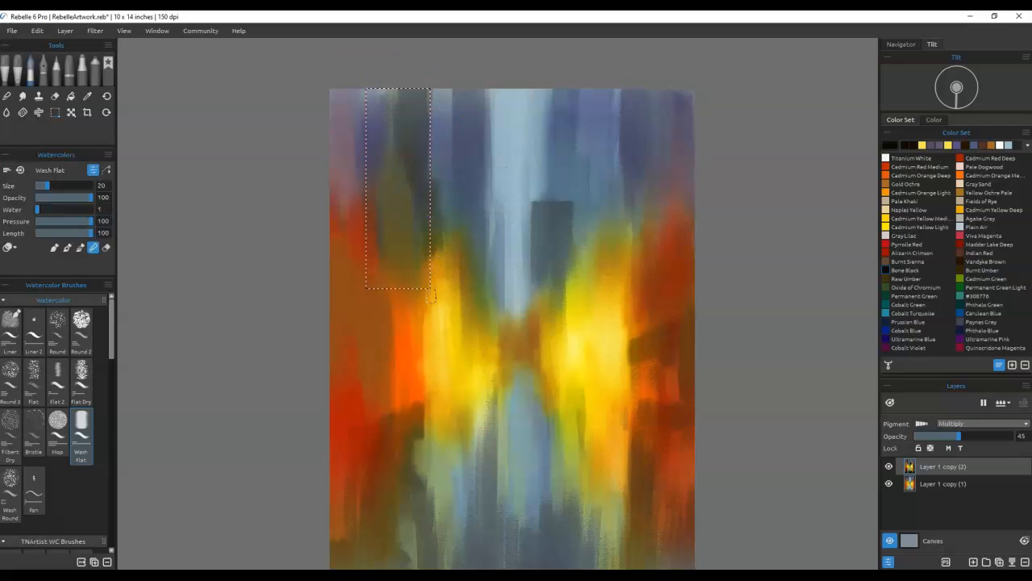
drag(422, 117, 429, 202)
Step: Darken the paint color to #040300
double_click(891, 146)
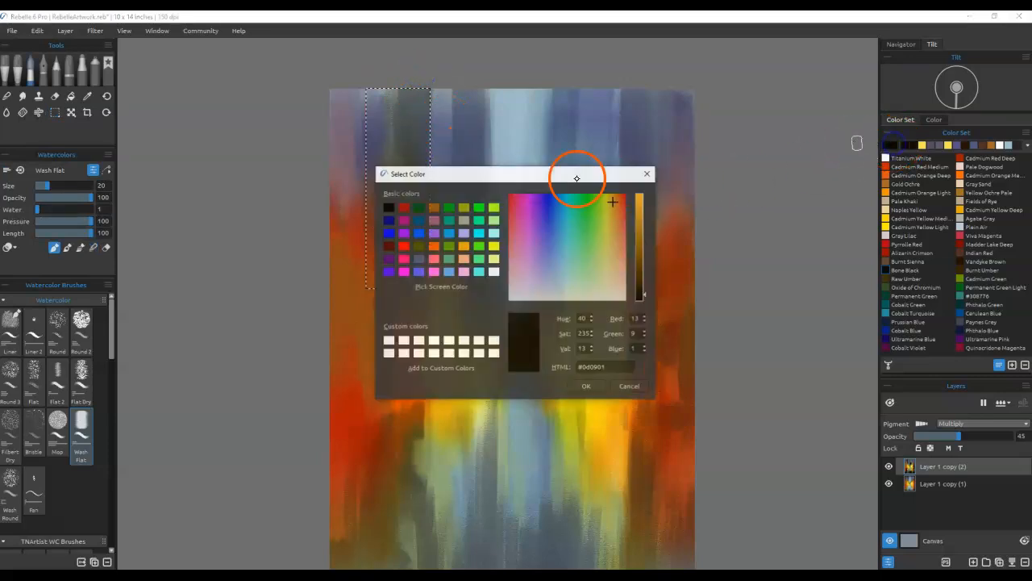
click(639, 292)
mouse_move(647, 293)
mouse_down()
mouse_move(647, 316)
mouse_move(645, 299)
mouse_up()
click(625, 315)
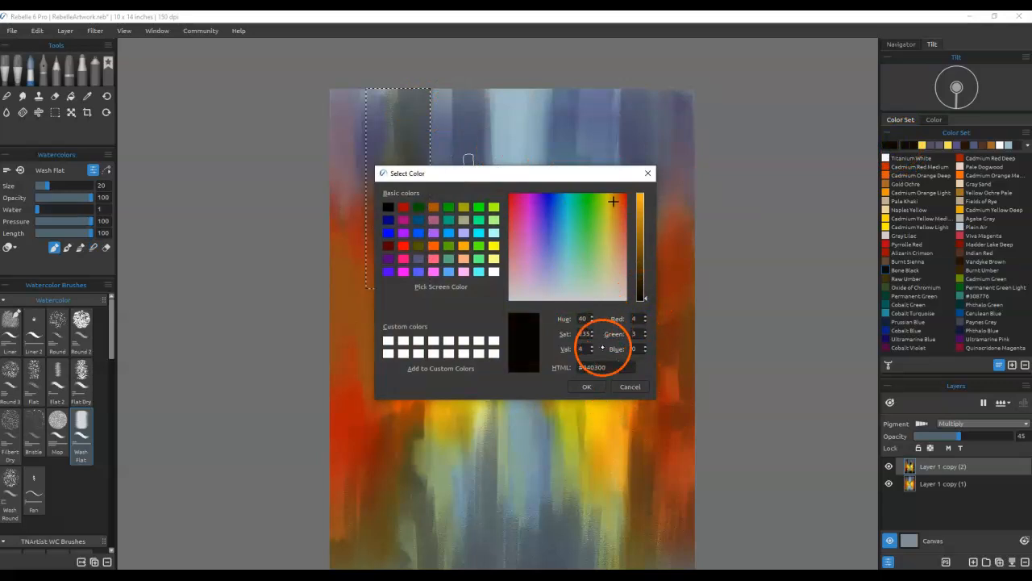
click(584, 386)
Step: Paint near-black vertical strokes over the dark strip inside the selected area
mouse_move(420, 178)
mouse_down()
mouse_move(422, 86)
mouse_move(419, 263)
mouse_up()
drag(423, 90, 411, 239)
mouse_move(411, 174)
mouse_down()
mouse_move(401, 209)
mouse_move(422, 258)
mouse_move(427, 68)
mouse_move(430, 189)
mouse_move(409, 169)
mouse_move(391, 89)
mouse_up()
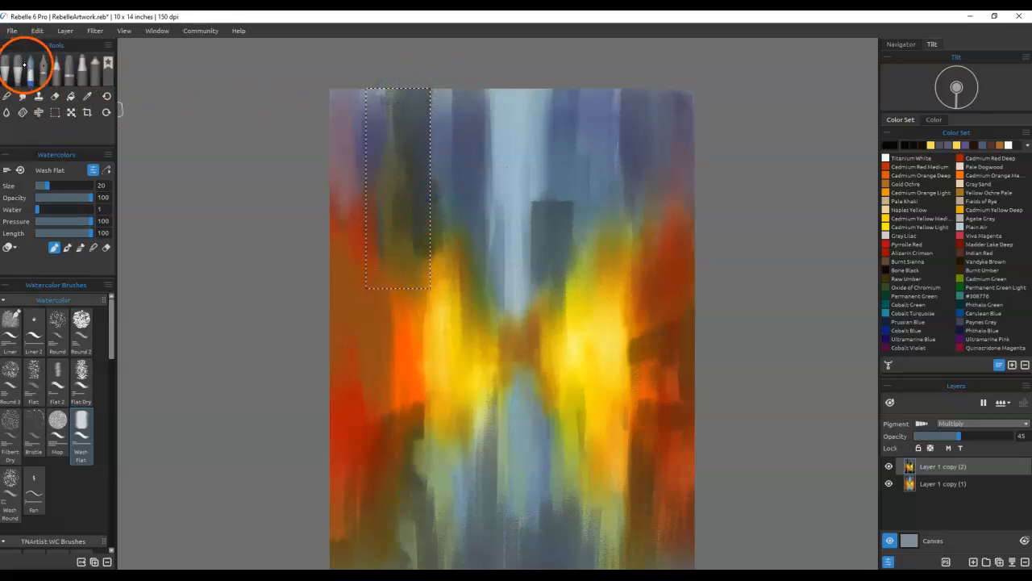
Step: Switch to the Express Oils Knife Smooth 2 brush in paint mode and set its opacity to 91
click(113, 365)
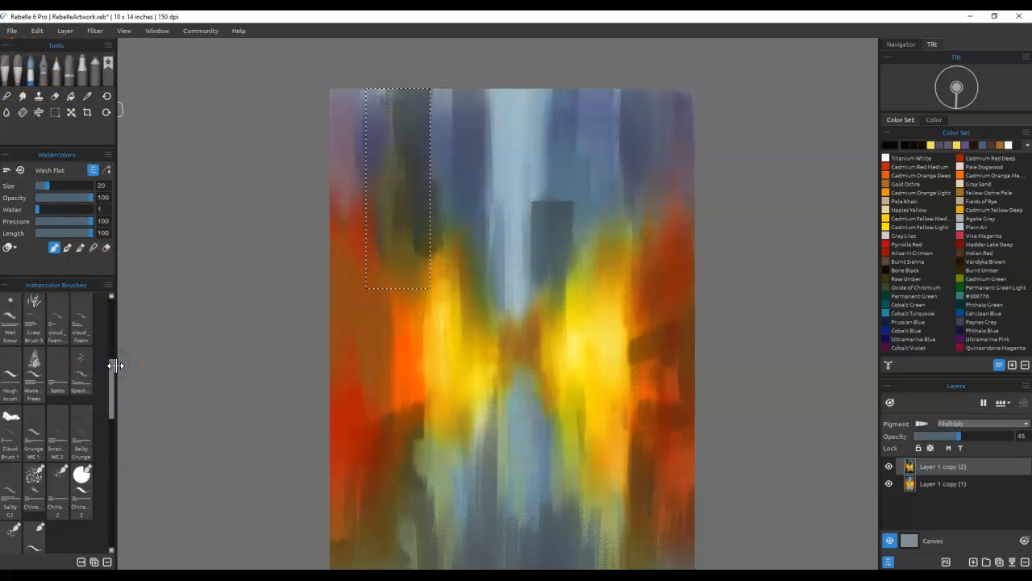
drag(113, 376, 108, 308)
click(18, 69)
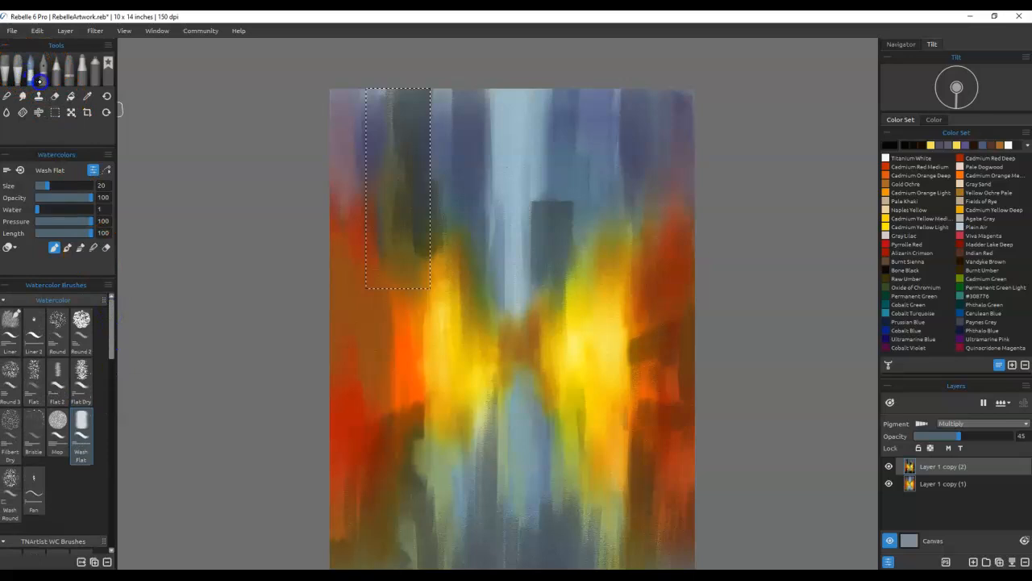
scroll(111, 403, down, 4)
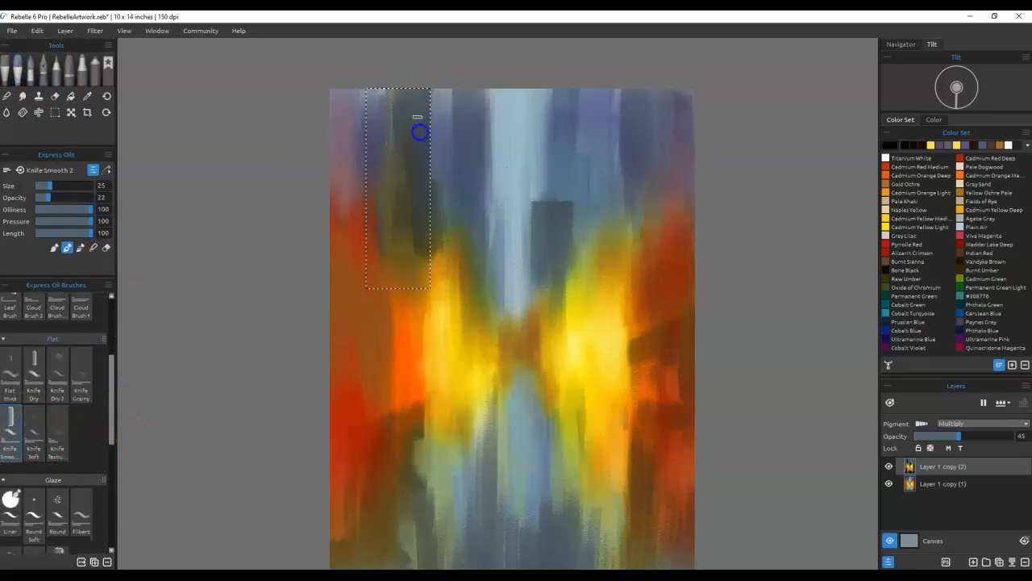
click(54, 247)
drag(51, 197, 87, 196)
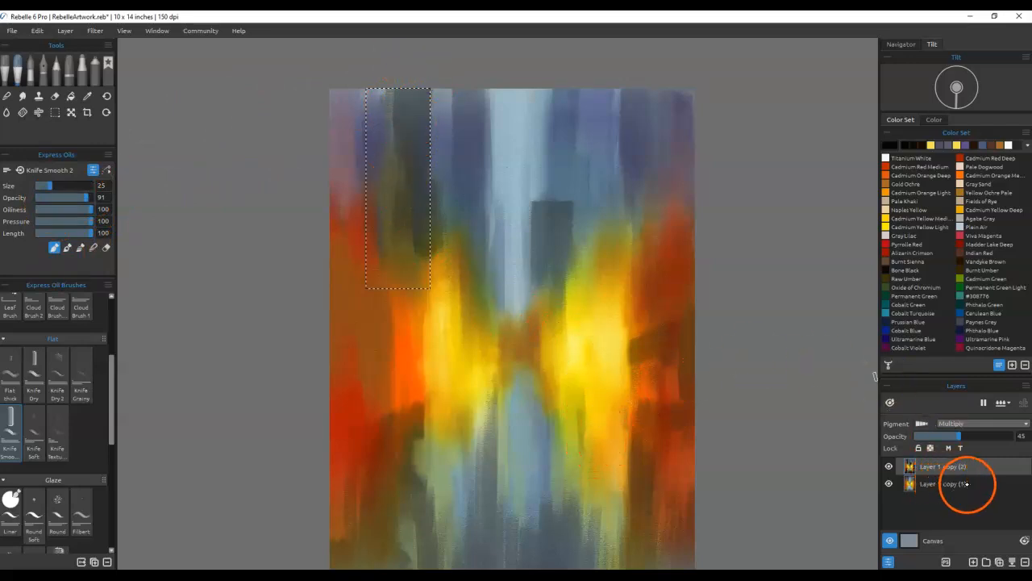
Step: Set the opacity of the Multiply layer to 49 and remove the selection
click(969, 436)
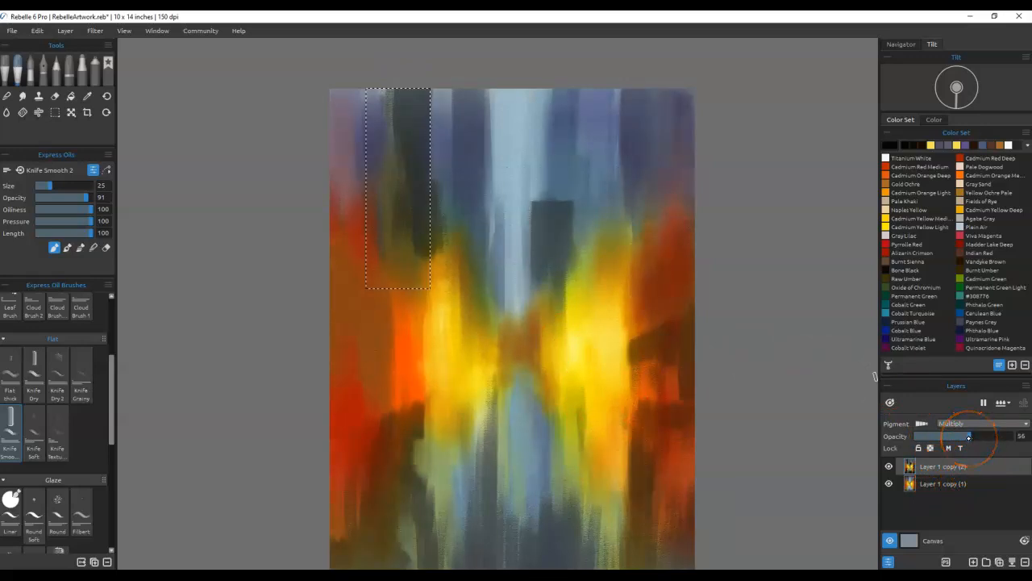
drag(966, 441, 966, 436)
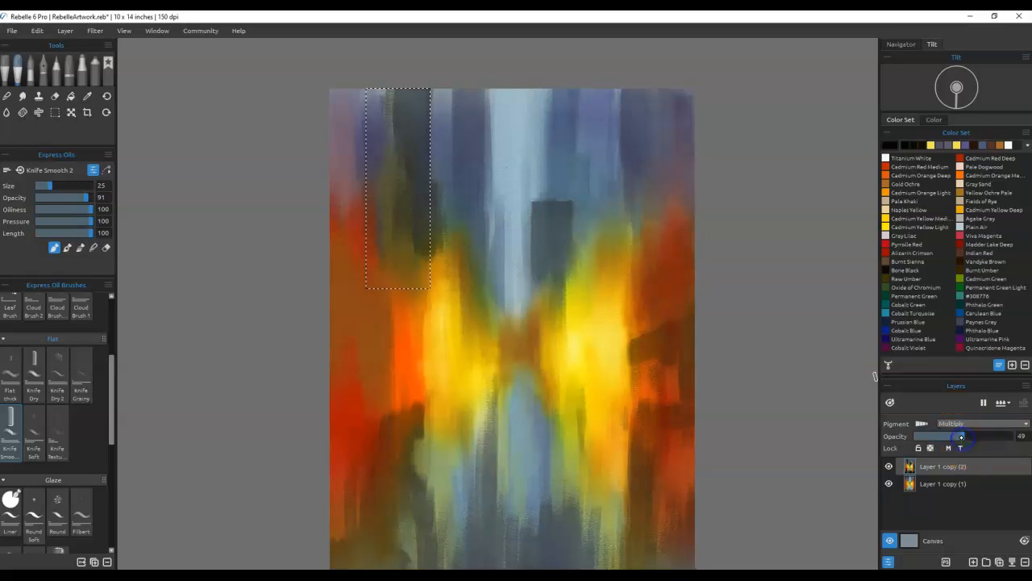
key(ctrl+d)
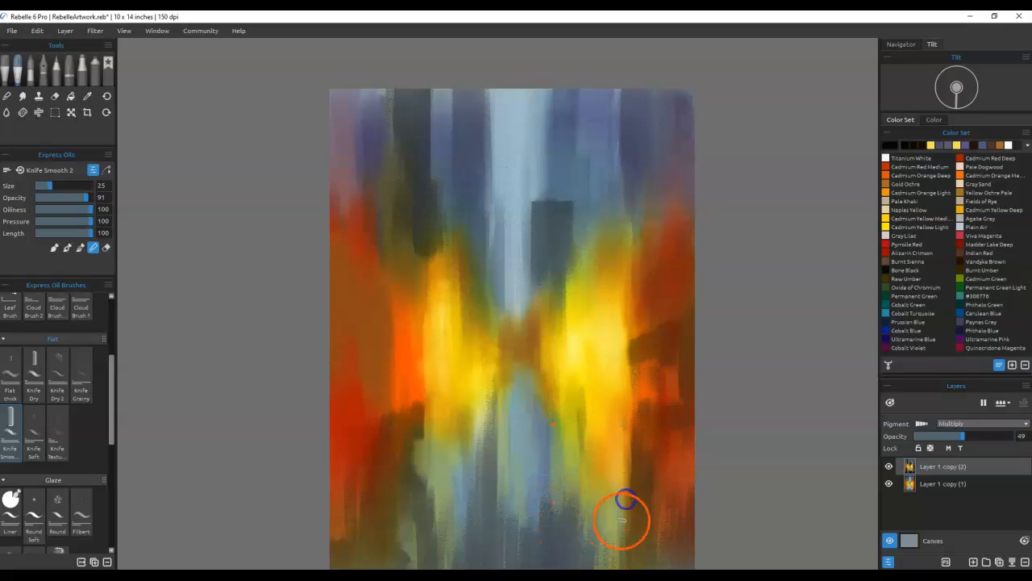
Step: Blend the water reflections and the lower-left foliage edge with knife strokes
drag(580, 392, 607, 233)
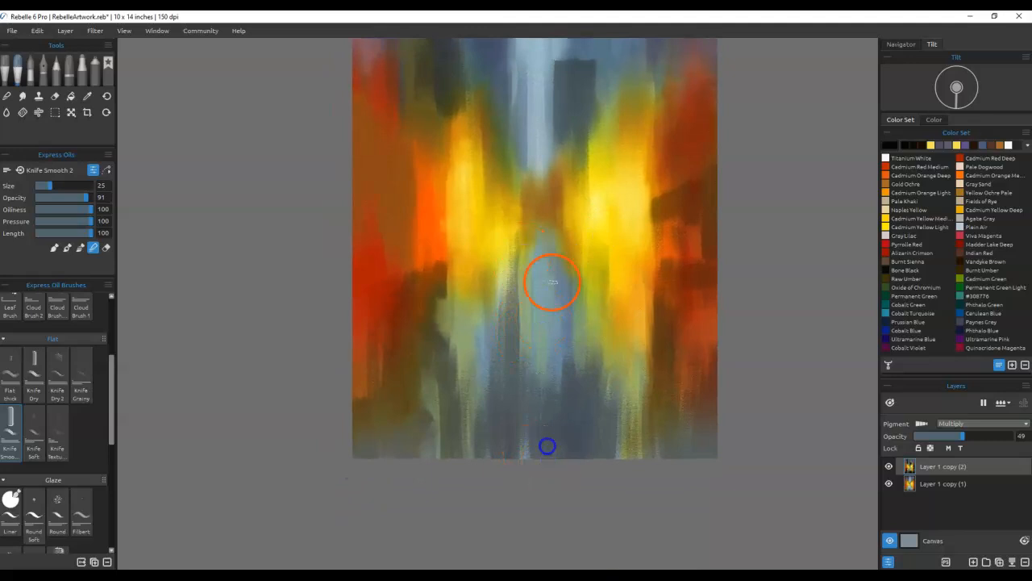
mouse_move(531, 373)
mouse_down()
mouse_move(462, 342)
mouse_move(447, 291)
mouse_move(458, 374)
mouse_move(434, 206)
mouse_move(432, 340)
mouse_move(430, 197)
mouse_move(442, 208)
mouse_move(446, 326)
mouse_move(408, 210)
mouse_move(412, 339)
mouse_move(403, 212)
mouse_move(397, 367)
mouse_move(387, 231)
mouse_move(379, 250)
mouse_move(380, 379)
mouse_move(369, 272)
mouse_up()
mouse_move(376, 400)
mouse_down()
mouse_move(361, 299)
mouse_move(351, 452)
mouse_up()
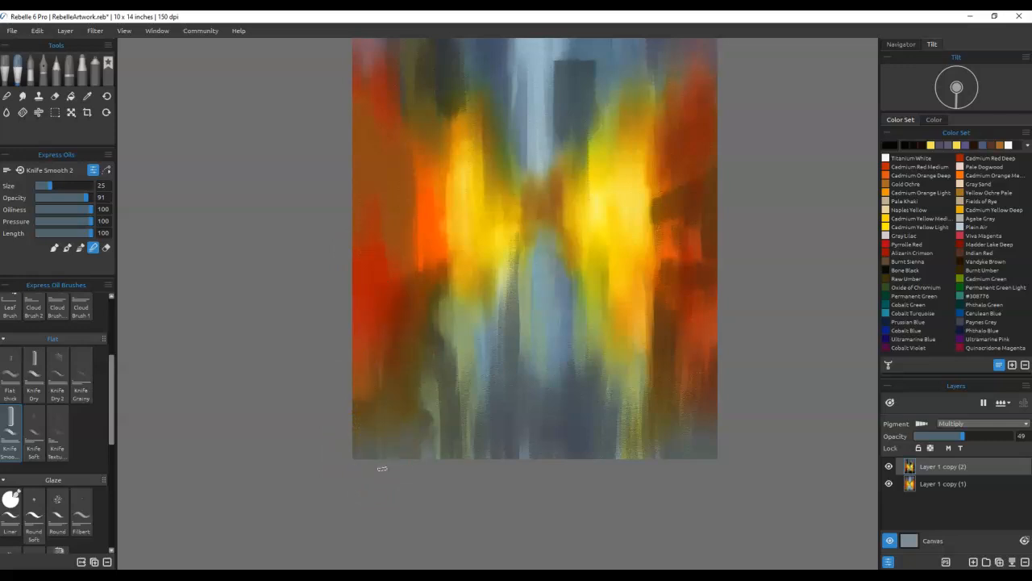
Step: Blend the dark strip at the upper left vertically into the surrounding sky and foliage
drag(558, 247, 557, 430)
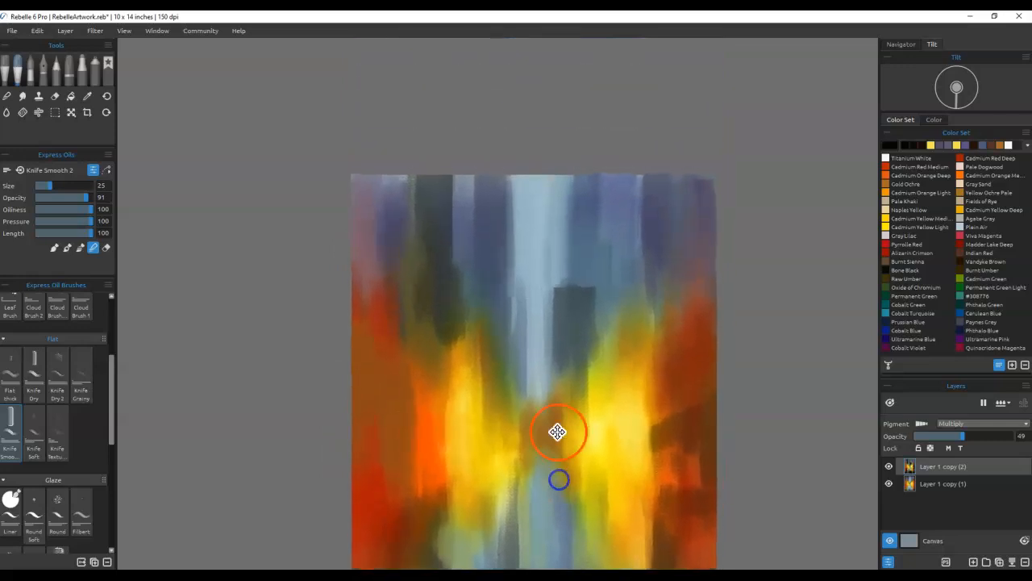
mouse_move(434, 203)
mouse_down()
mouse_move(418, 156)
mouse_move(412, 264)
mouse_up()
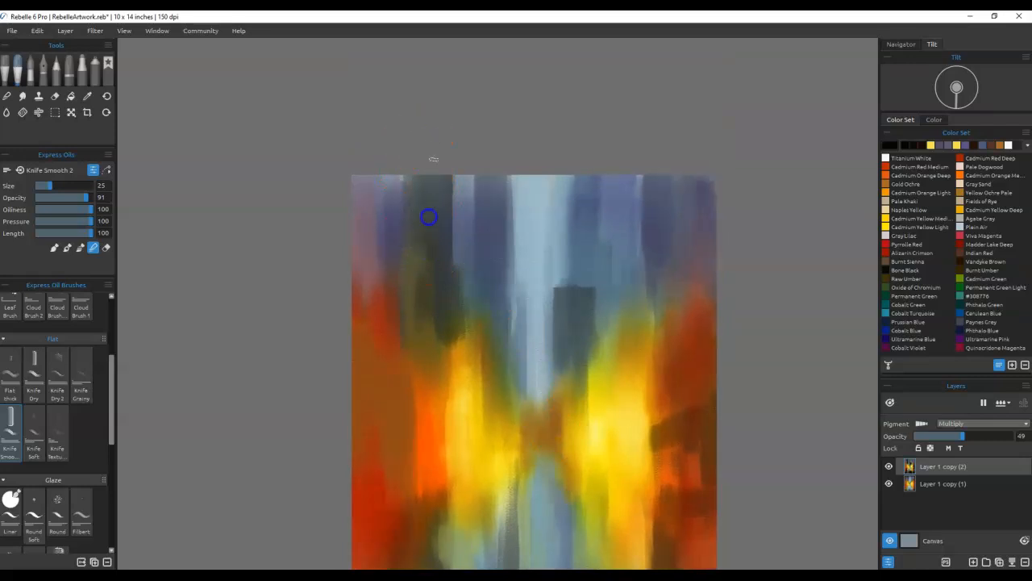
drag(421, 264, 403, 173)
mouse_move(405, 137)
mouse_down()
mouse_move(398, 258)
mouse_move(408, 262)
mouse_up()
click(380, 387)
drag(495, 440, 547, 324)
key(ctrl+0)
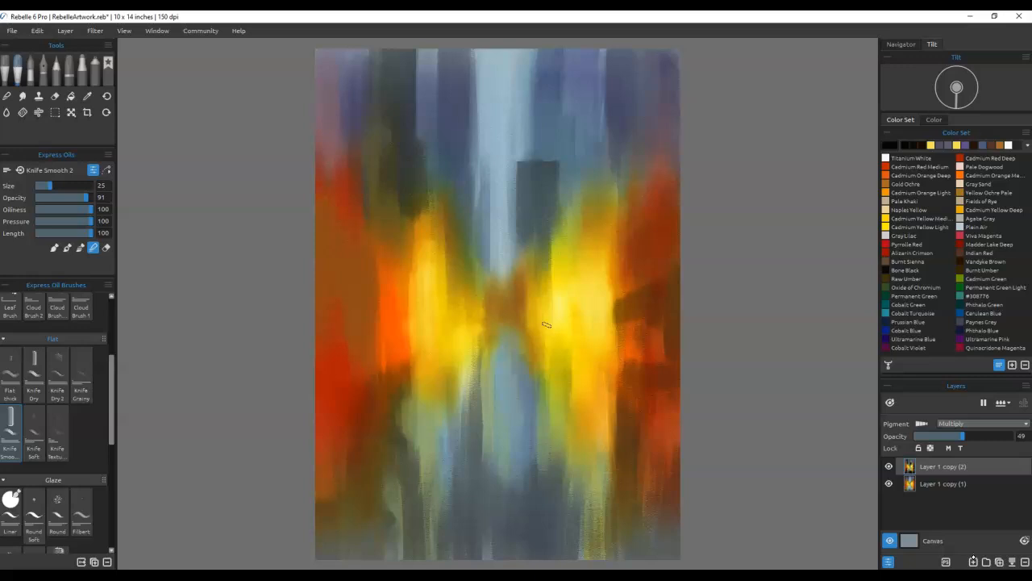
Step: Add a new layer above the others and enable pigment mixing on it
click(973, 561)
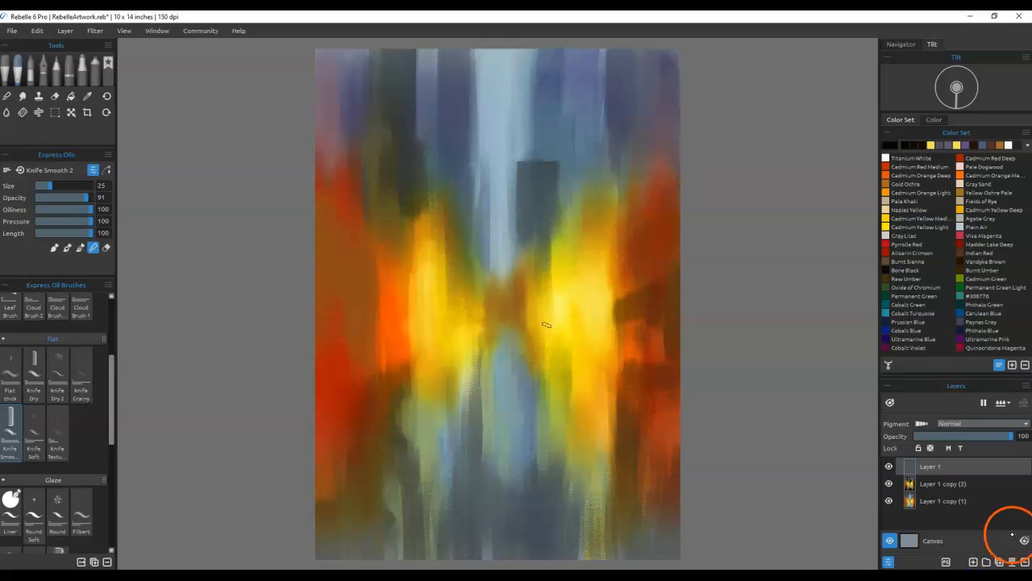
click(920, 424)
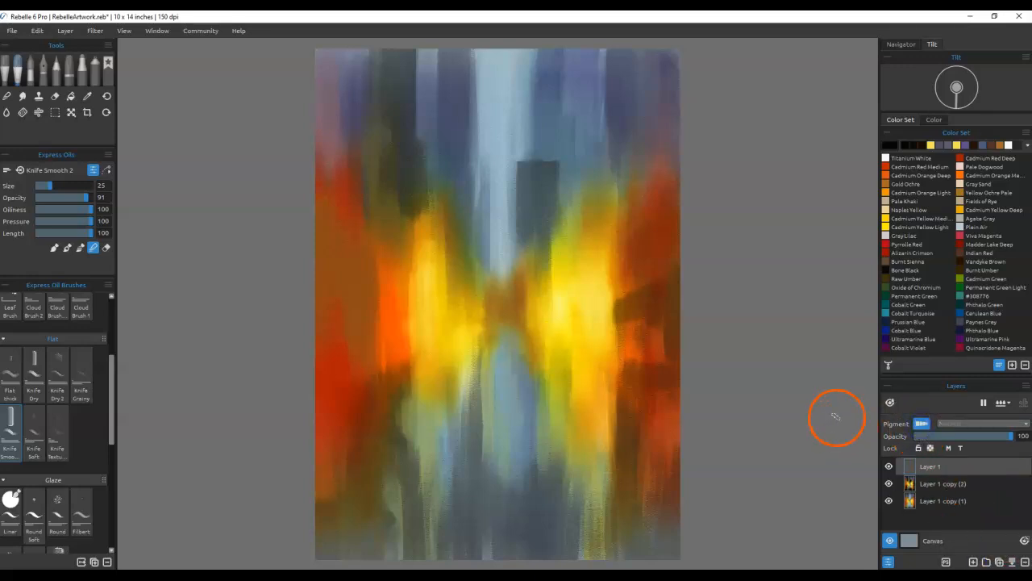
Step: Sample the pale blue of the central sky, adjust its hue, and paint a light lavender vertical strip in the upper-right sky
alt+click(496, 68)
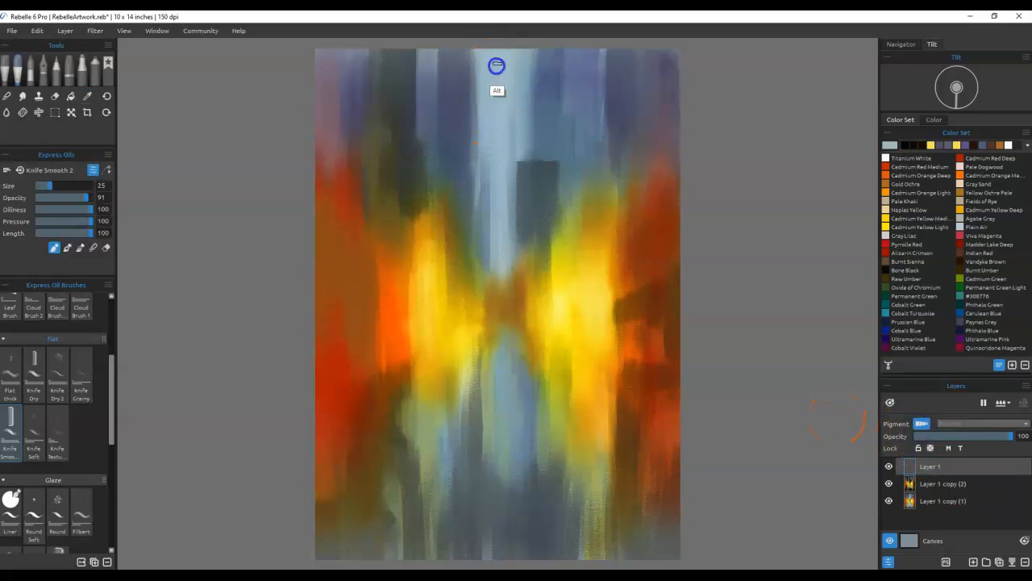
click(890, 144)
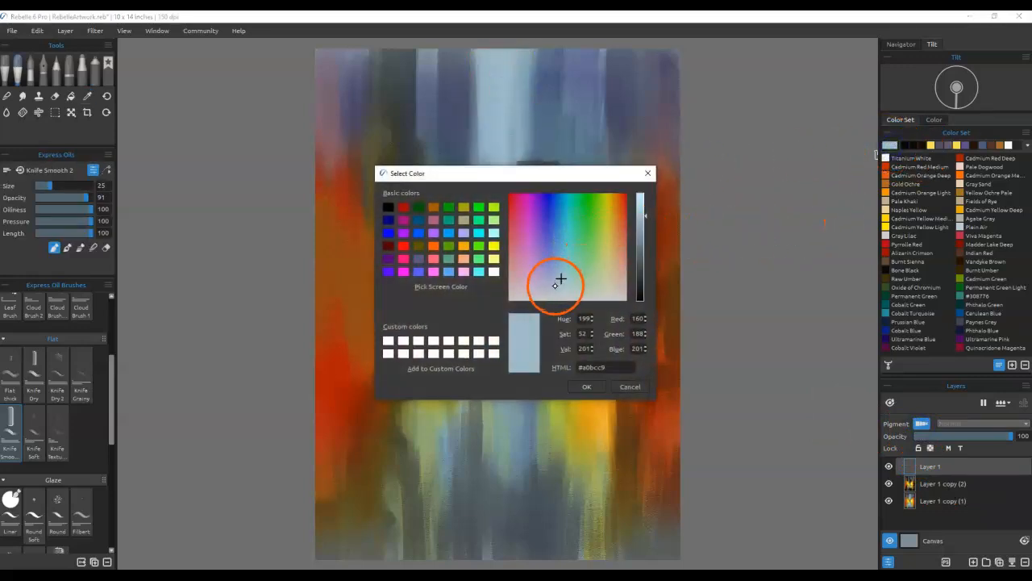
click(586, 386)
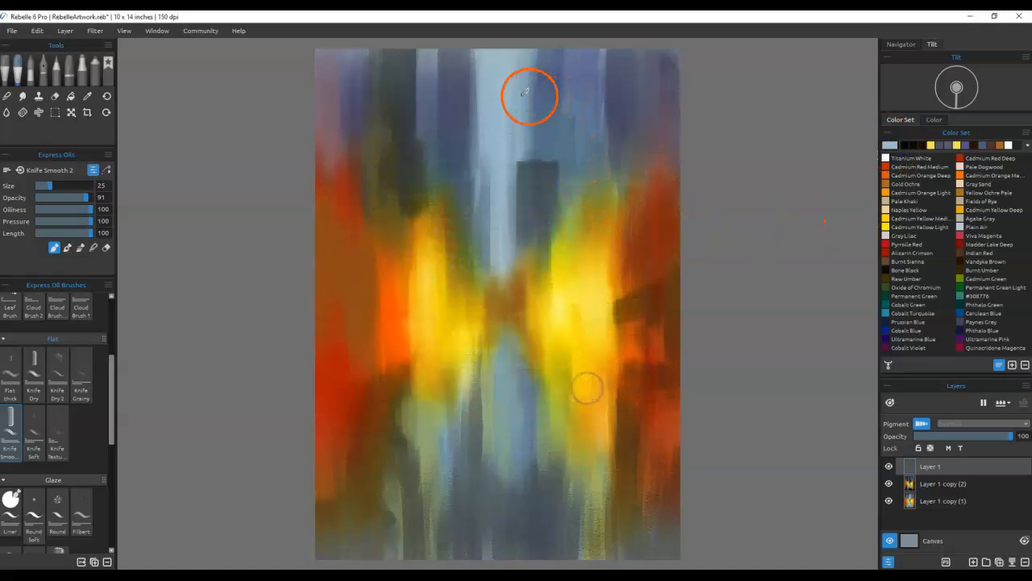
drag(594, 57, 591, 92)
drag(594, 52, 593, 40)
drag(595, 85, 589, 32)
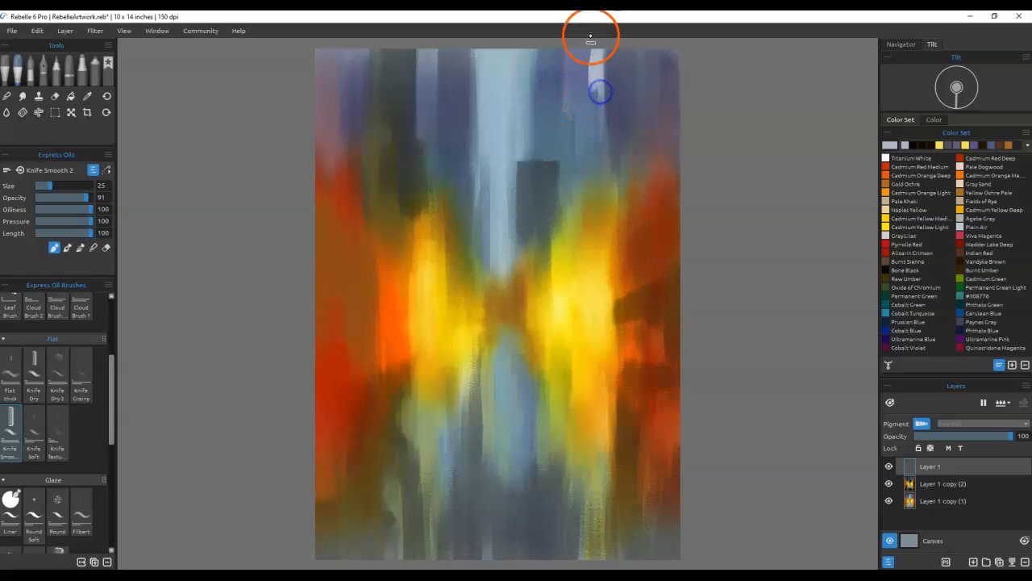
drag(584, 108, 588, 32)
drag(588, 81, 588, 32)
mouse_move(587, 98)
mouse_down()
mouse_move(585, 41)
mouse_move(582, 50)
mouse_move(595, 44)
mouse_up()
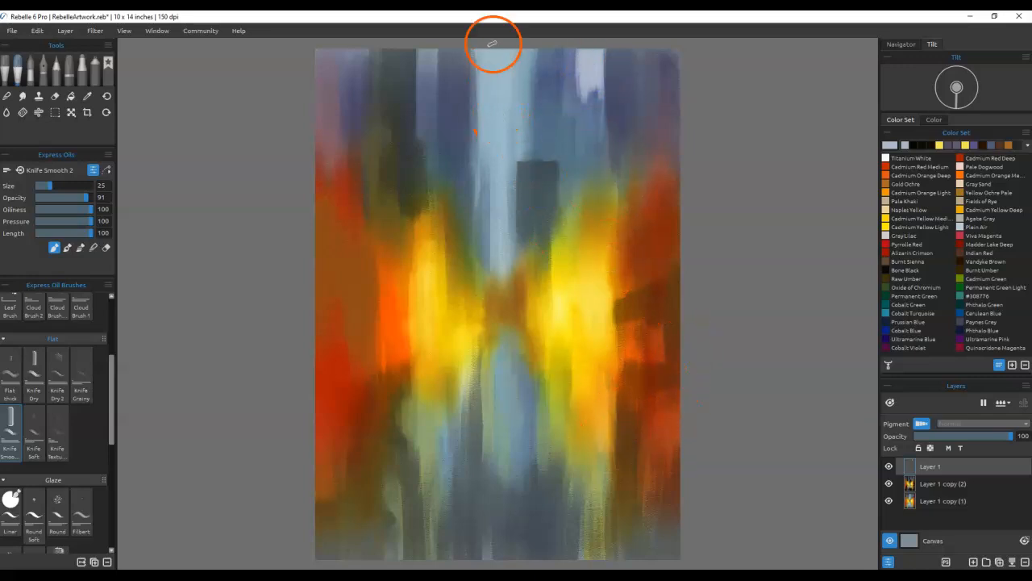
Step: Paint pale vertical strokes along the right side of the central sky column and blend the light sky strips into their surroundings
mouse_move(500, 46)
mouse_down()
mouse_move(500, 123)
mouse_move(524, 67)
mouse_move(529, 116)
mouse_up()
drag(530, 50, 521, 161)
drag(523, 49, 523, 142)
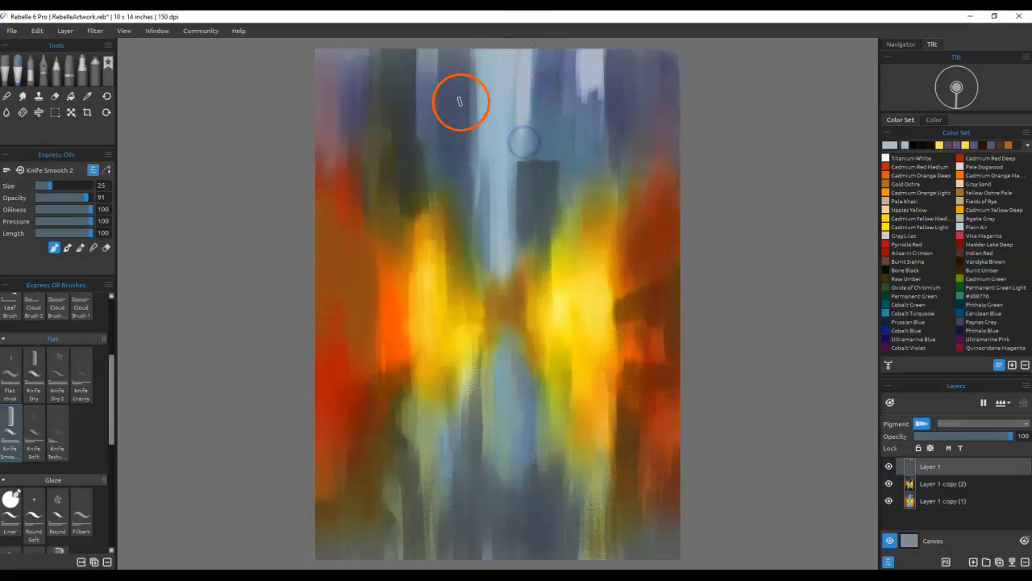
key(b)
mouse_move(588, 85)
mouse_down()
mouse_move(591, 118)
mouse_move(604, 50)
mouse_move(576, 108)
mouse_move(525, 35)
mouse_move(536, 129)
mouse_move(516, 67)
mouse_move(511, 138)
mouse_move(509, 22)
mouse_move(572, 46)
mouse_move(564, 129)
mouse_move(568, 23)
mouse_move(572, 132)
mouse_move(571, 11)
mouse_move(611, 117)
mouse_move(613, 41)
mouse_move(610, 126)
mouse_move(611, 112)
mouse_up()
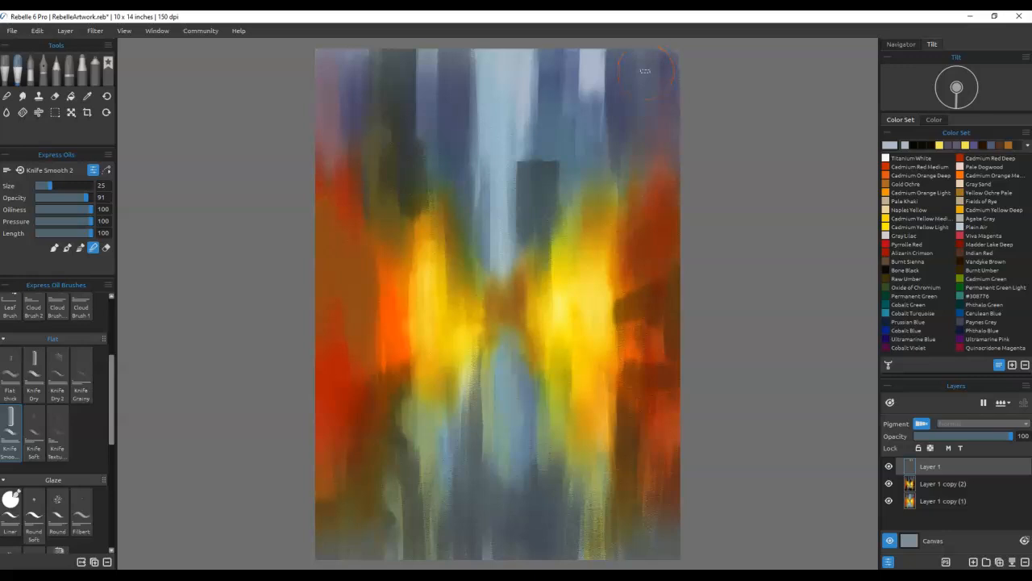
Step: Add a blended pale lavender vertical reflection in the lower-right water, below the yellow foliage
mouse_move(574, 454)
mouse_down()
mouse_move(576, 438)
mouse_move(569, 491)
mouse_move(567, 476)
mouse_move(581, 503)
mouse_move(569, 470)
mouse_move(585, 554)
mouse_move(585, 543)
mouse_move(577, 562)
mouse_move(587, 546)
mouse_move(594, 558)
mouse_up()
mouse_move(584, 508)
mouse_down()
mouse_move(587, 454)
mouse_move(570, 502)
mouse_move(589, 555)
mouse_move(579, 566)
mouse_move(572, 443)
mouse_move(583, 516)
mouse_move(601, 521)
mouse_up()
key(b)
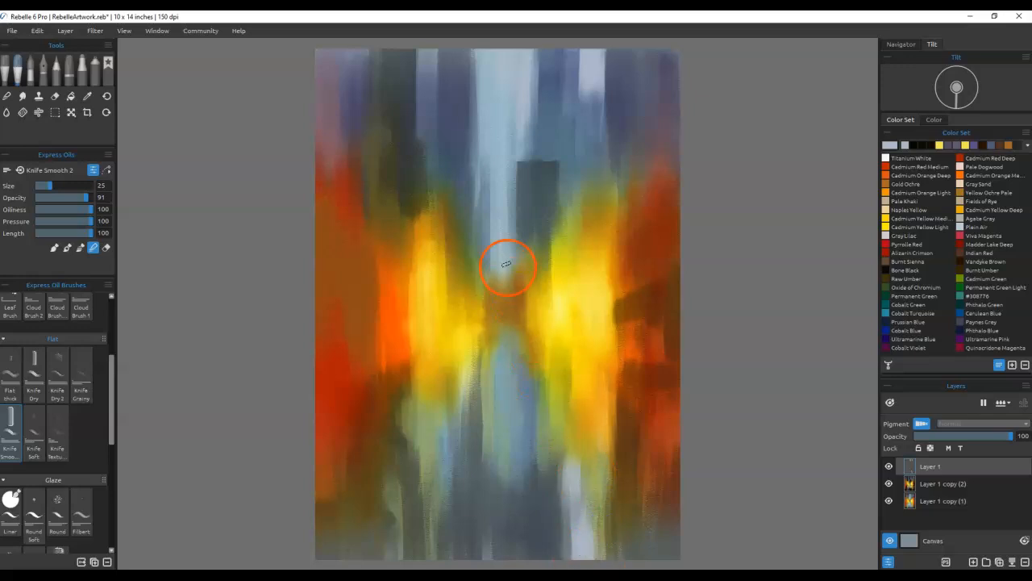
Step: Sample the pale sky above the horizon and paint its light vertical reflection down the center of the water
alt+click(502, 252)
key(b)
mouse_move(503, 360)
mouse_down()
mouse_move(504, 332)
mouse_move(500, 383)
mouse_move(506, 367)
mouse_move(512, 418)
mouse_move(510, 340)
mouse_move(515, 429)
mouse_move(508, 355)
mouse_move(510, 446)
mouse_up()
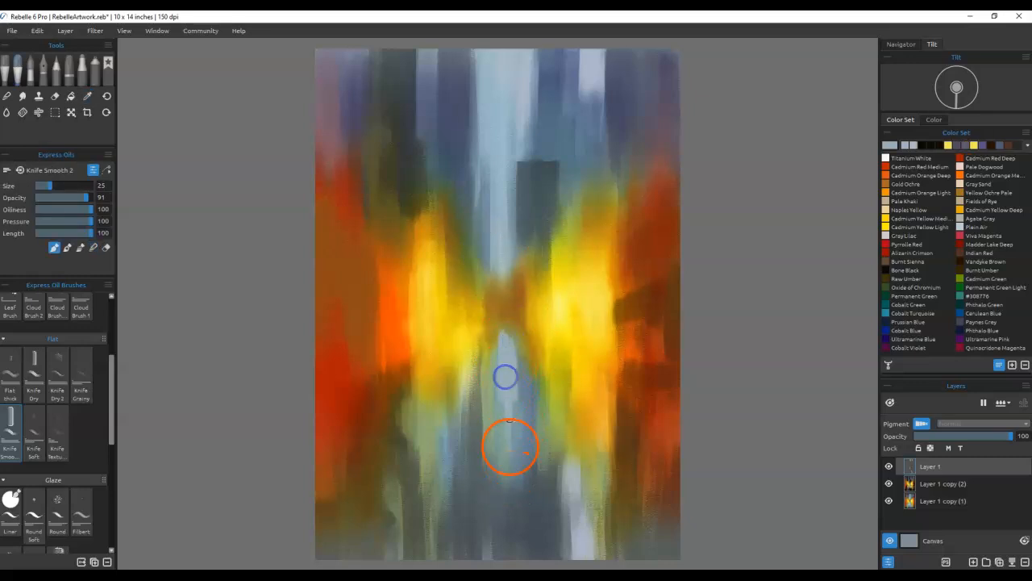
drag(511, 260, 500, 339)
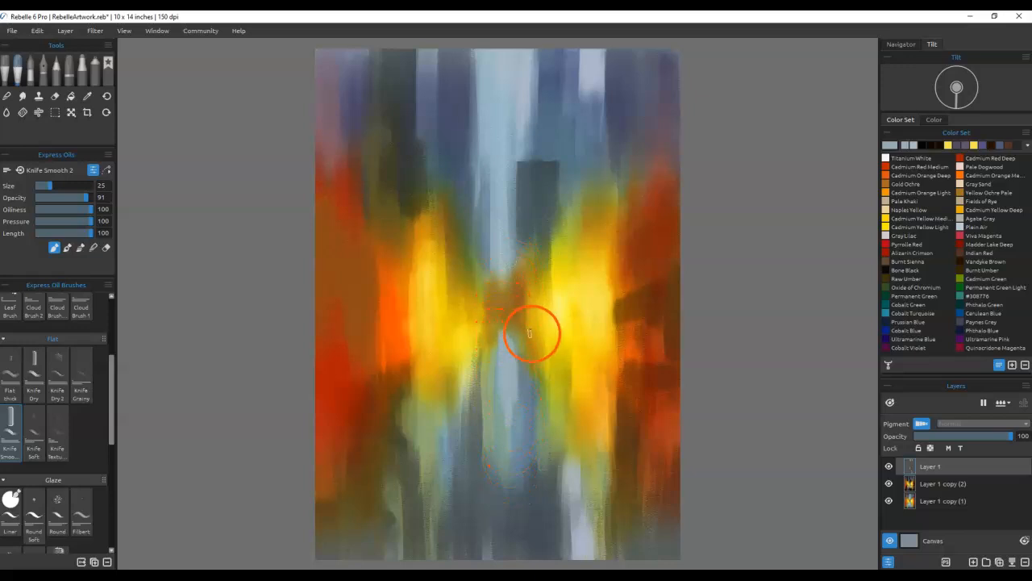
mouse_move(512, 322)
mouse_down()
mouse_move(500, 350)
mouse_move(496, 338)
mouse_move(500, 327)
mouse_move(514, 451)
mouse_move(512, 357)
mouse_move(501, 458)
mouse_up()
mouse_move(515, 351)
mouse_down()
mouse_move(519, 343)
mouse_move(518, 466)
mouse_move(556, 540)
mouse_up()
mouse_move(640, 362)
mouse_down()
mouse_move(610, 352)
mouse_move(621, 332)
mouse_move(588, 390)
mouse_up()
Step: Sample the light blue of the sky and paint a vertical reflection patch in the water below the left yellow foliage
alt+click(487, 79)
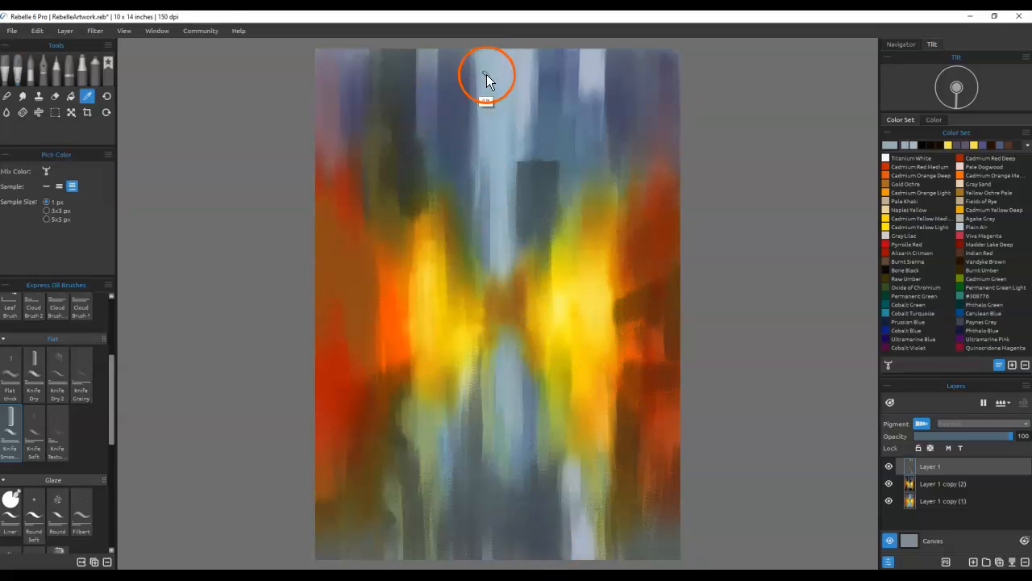
drag(445, 408, 449, 487)
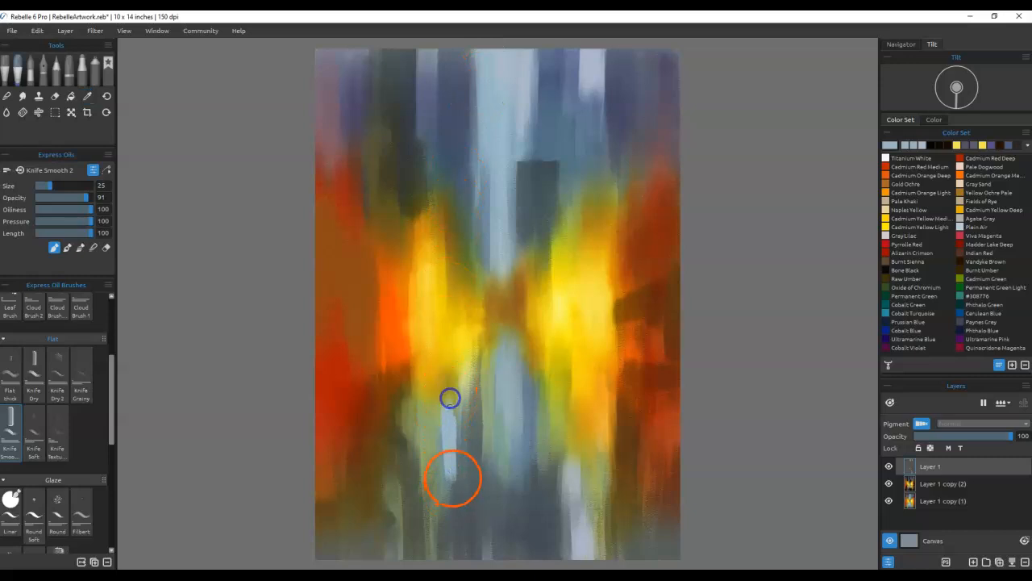
click(999, 146)
click(1026, 145)
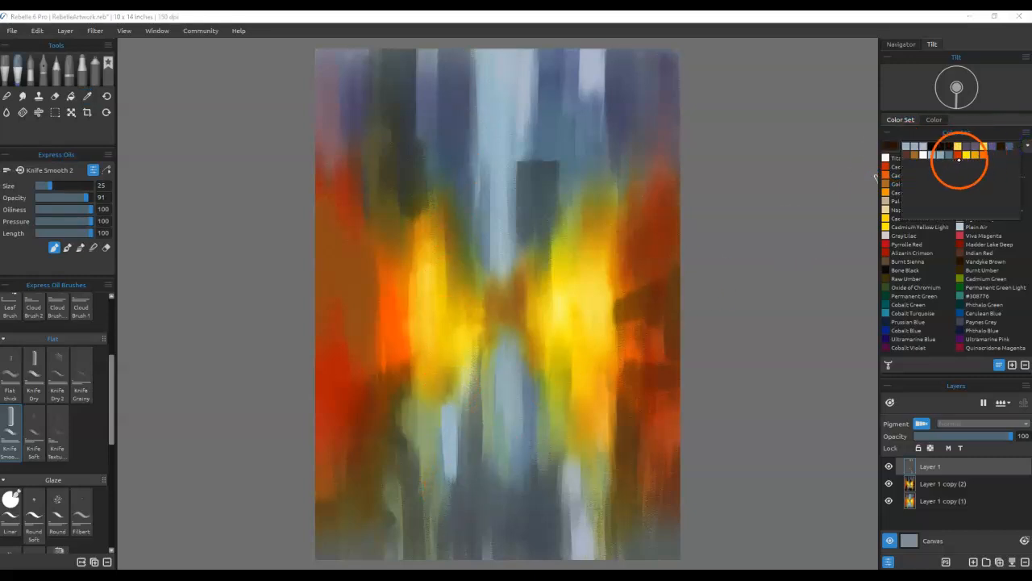
click(932, 156)
mouse_move(483, 434)
mouse_down()
mouse_move(445, 405)
mouse_move(443, 494)
mouse_move(441, 443)
mouse_move(455, 509)
mouse_move(454, 449)
mouse_move(456, 533)
mouse_move(492, 377)
mouse_move(479, 396)
mouse_move(474, 496)
mouse_move(449, 389)
mouse_up()
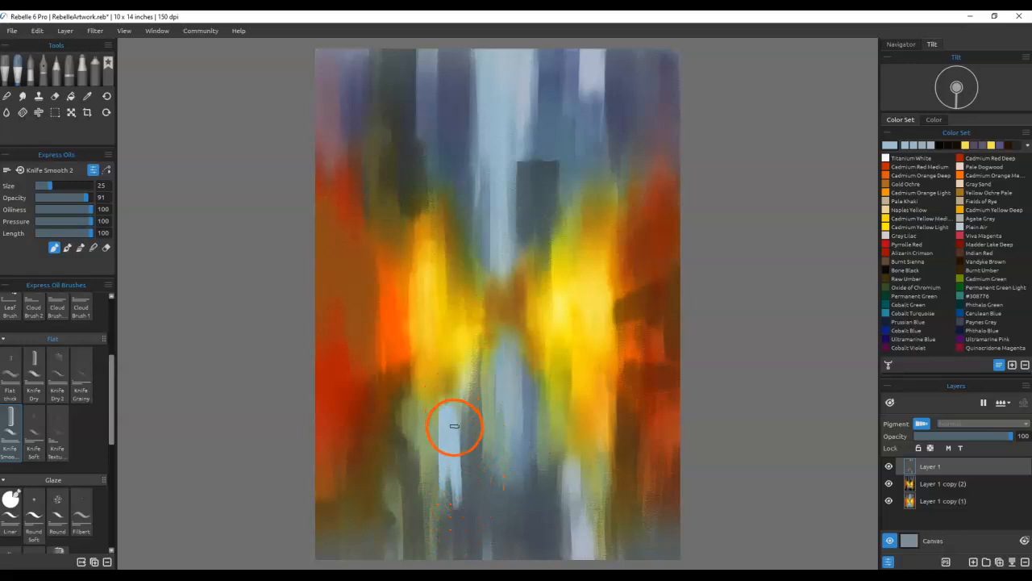
Step: Blend the right edge of the light blue left reflection using a smaller knife brush of size 9
key(b)
key([)
mouse_move(461, 446)
mouse_down()
mouse_move(462, 374)
mouse_move(460, 501)
mouse_up()
drag(460, 383, 459, 418)
key([)
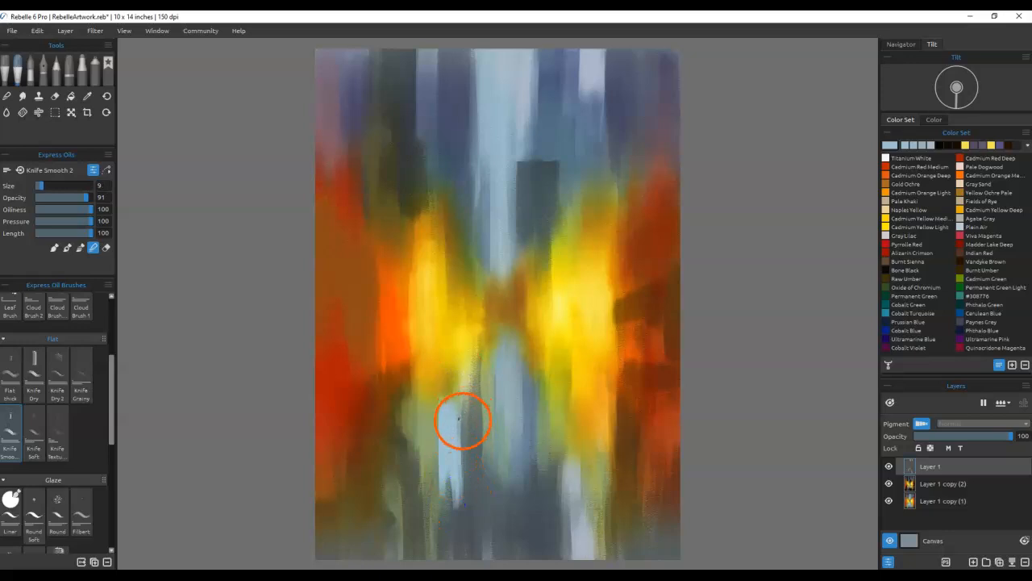
Step: Blend the light blue left reflection vertically into the surrounding foliage and water with the knife at size 35
key(])
key(])
key(])
mouse_move(465, 393)
mouse_down()
mouse_move(468, 498)
mouse_move(452, 371)
mouse_up()
drag(444, 497, 451, 345)
drag(449, 521, 454, 362)
drag(454, 410, 460, 468)
drag(459, 366, 481, 544)
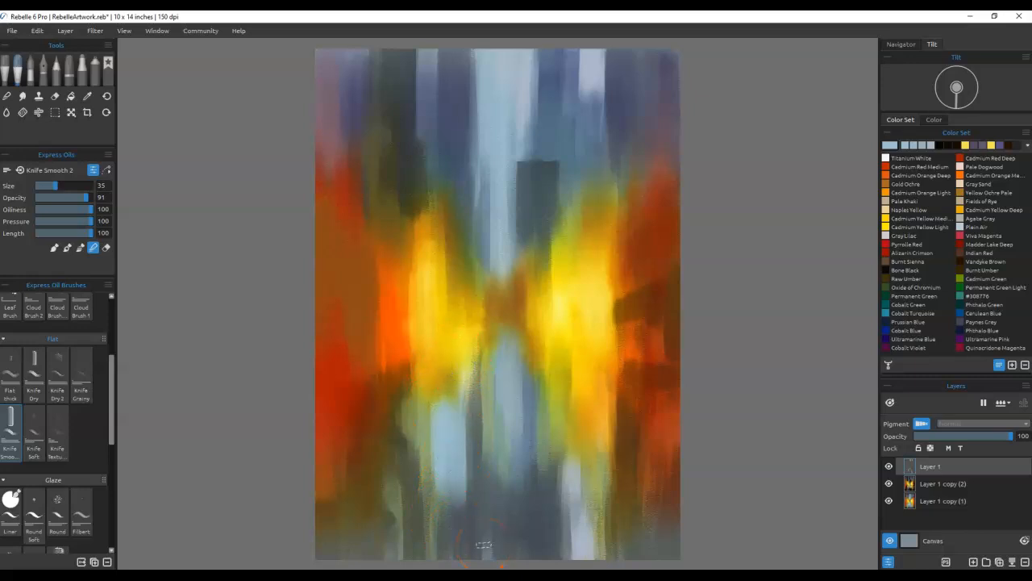
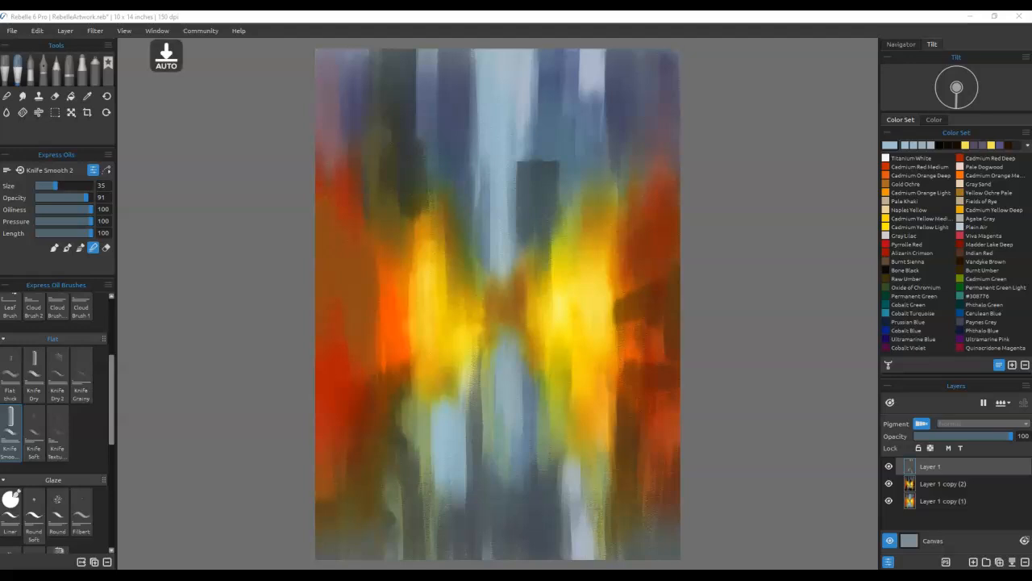
Step: Add a new layer at the top of the layer stack
click(1013, 271)
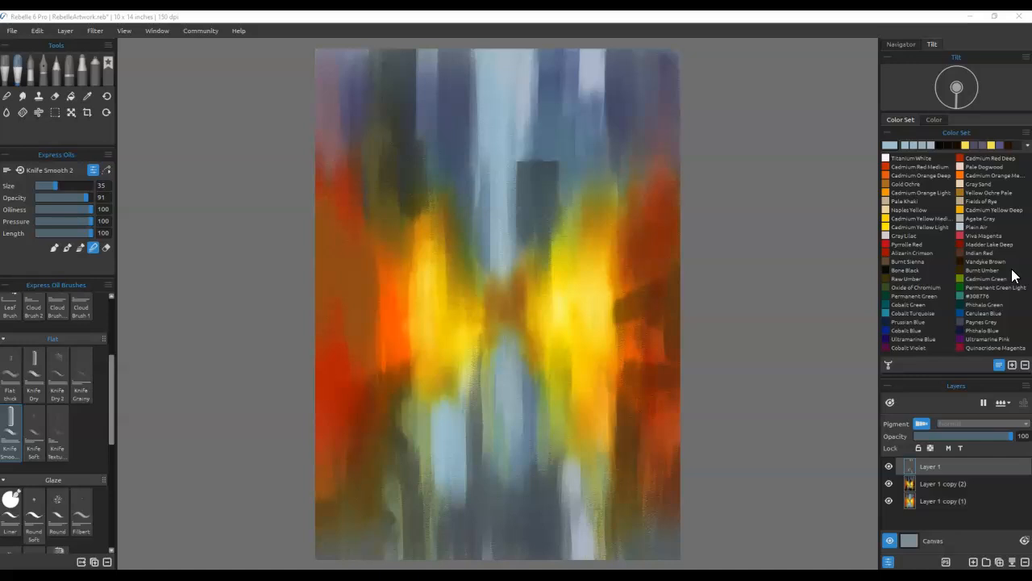
click(568, 249)
click(973, 561)
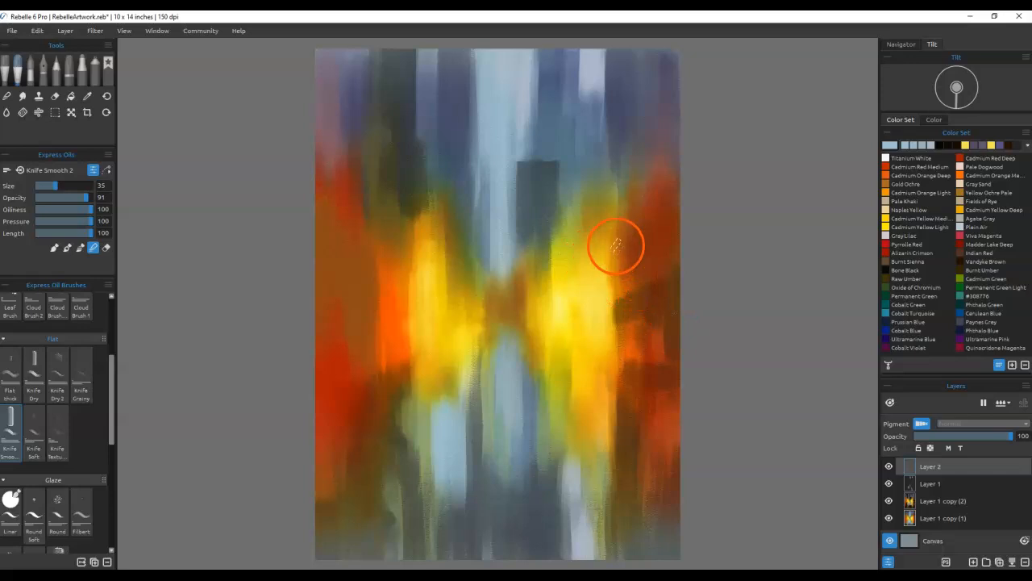
Step: Set rectangular selection to additive mode and select tall blocks for the outer buildings on the left and right of the canvas
click(55, 113)
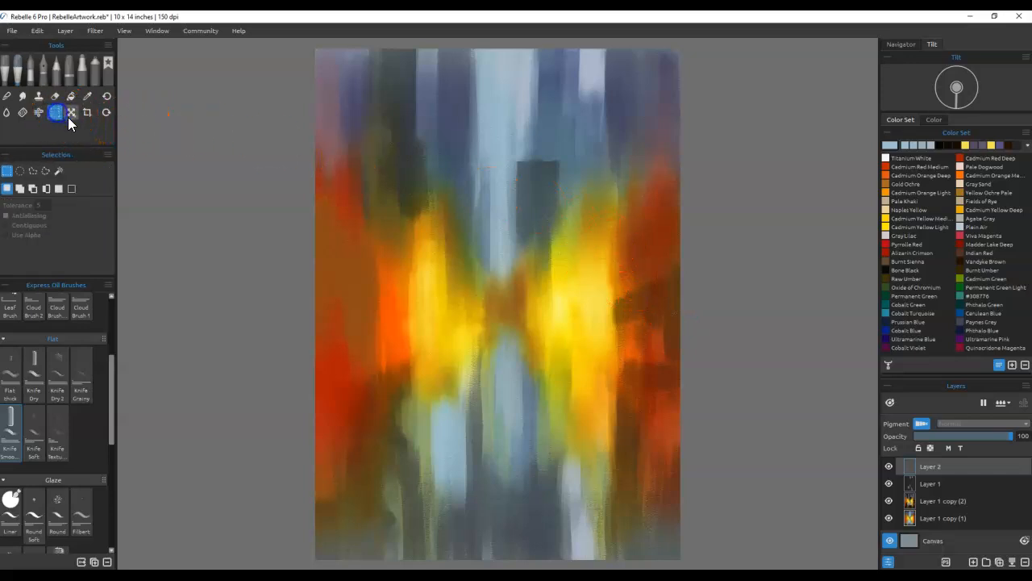
click(33, 170)
click(473, 156)
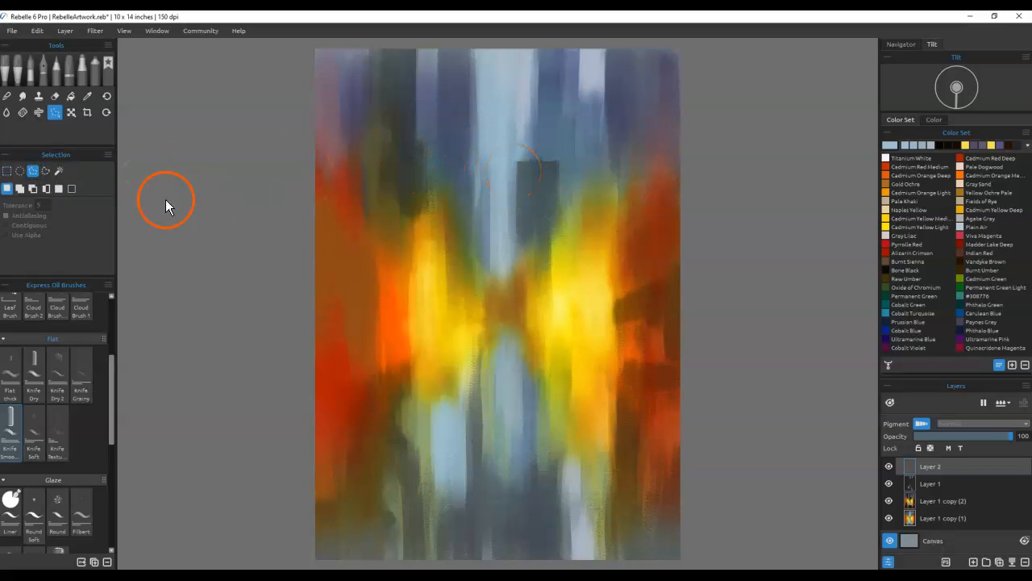
click(7, 170)
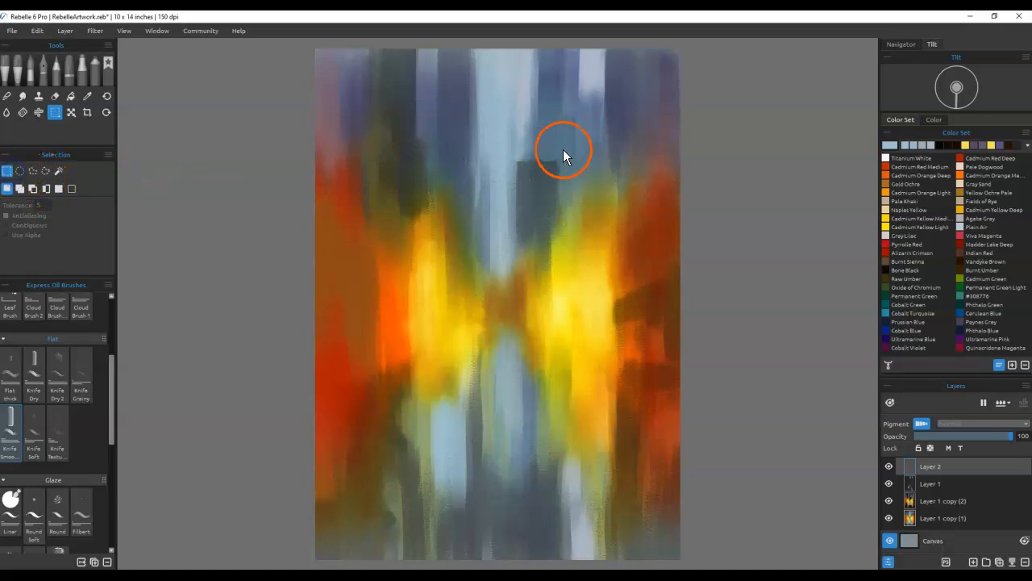
click(20, 188)
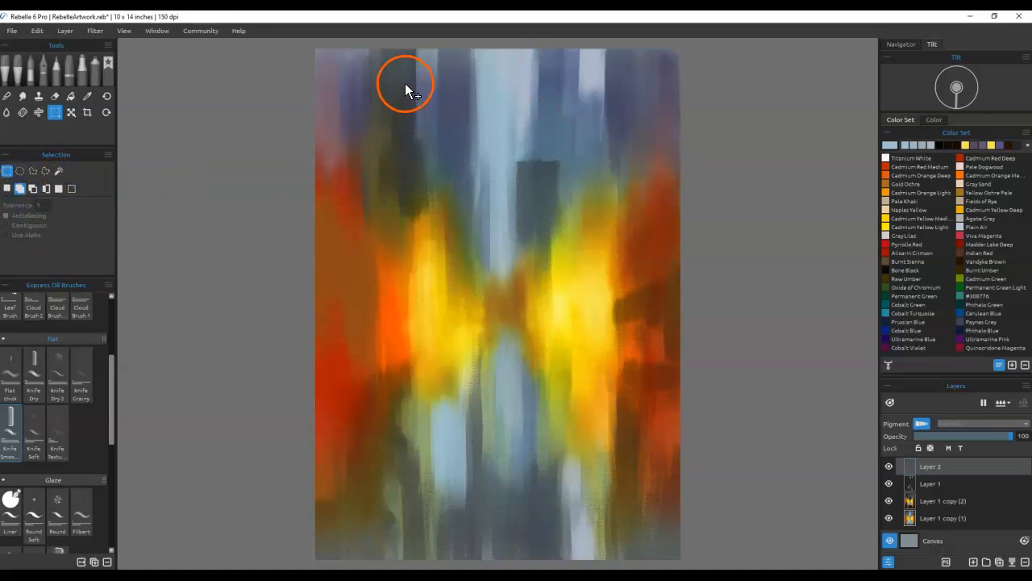
drag(369, 39, 418, 381)
drag(606, 42, 741, 373)
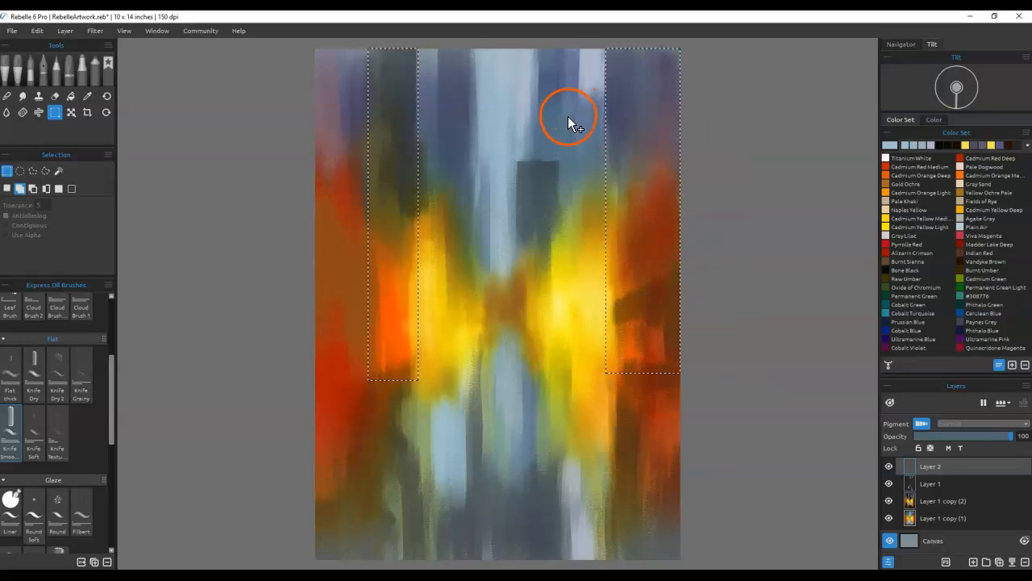
Step: Add progressively shorter rectangles toward the center to form stepped building silhouettes on both sides of the selection
drag(568, 122, 611, 330)
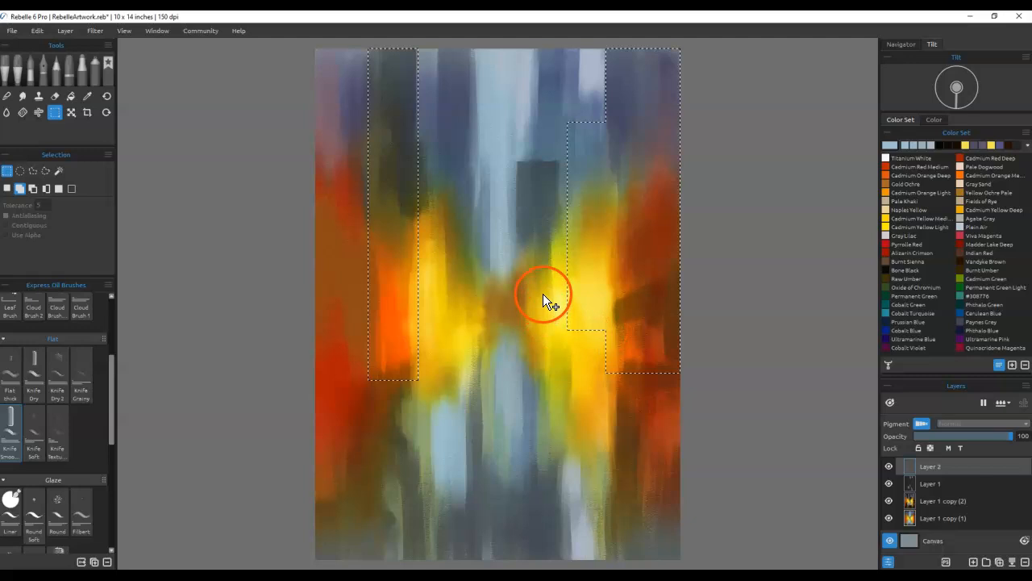
drag(565, 119, 610, 353)
drag(414, 90, 472, 419)
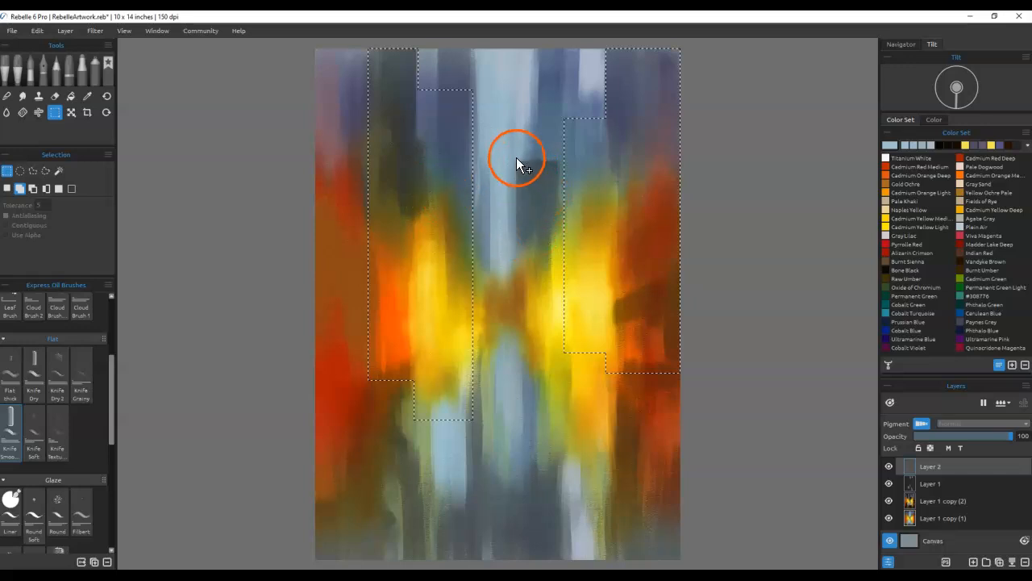
drag(517, 153, 575, 331)
drag(471, 138, 492, 339)
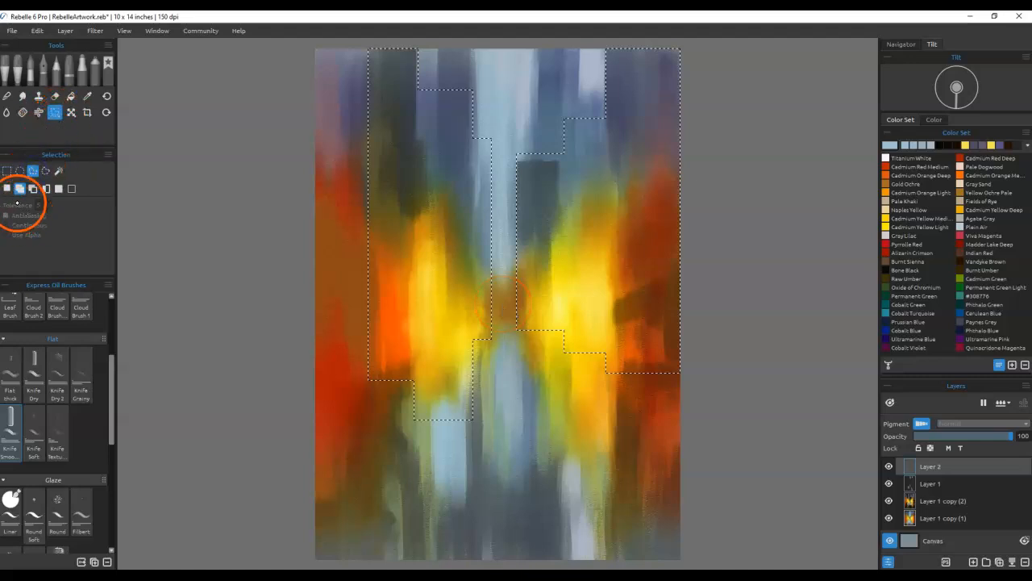
Step: Subtract a downward-pointing polygonal wedge from the selection to slant the building tops toward the central vanishing point
click(32, 188)
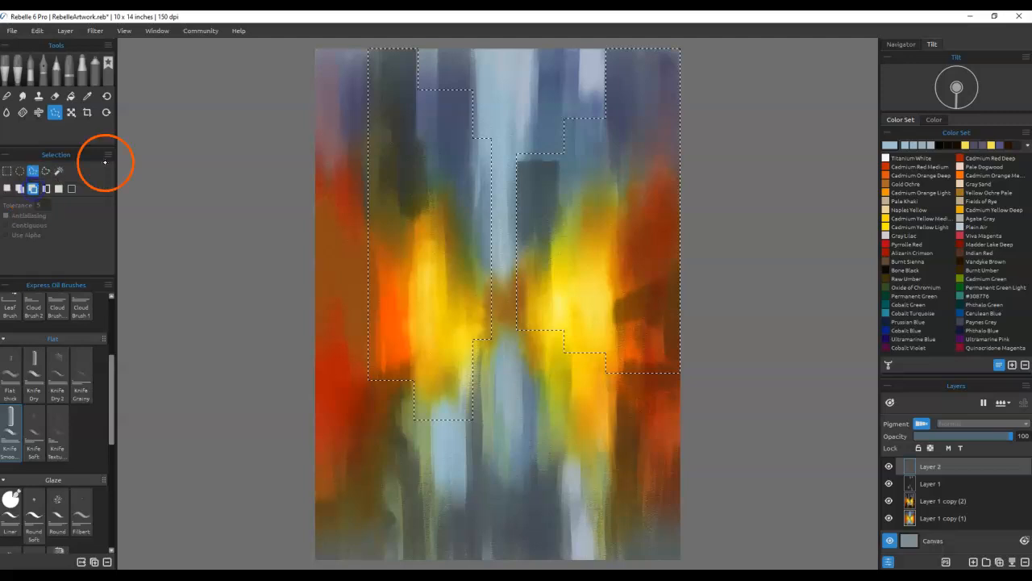
click(501, 268)
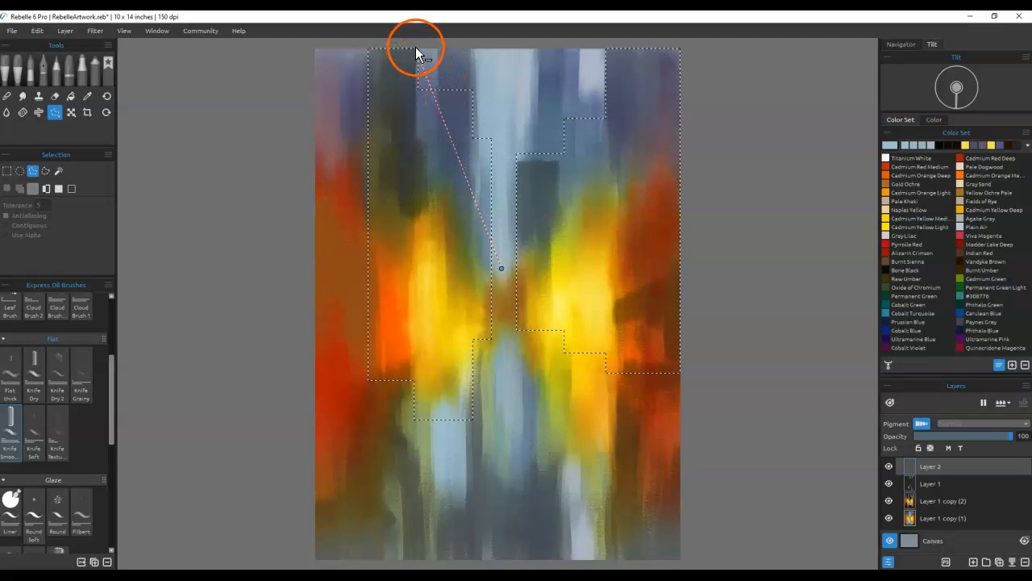
click(415, 42)
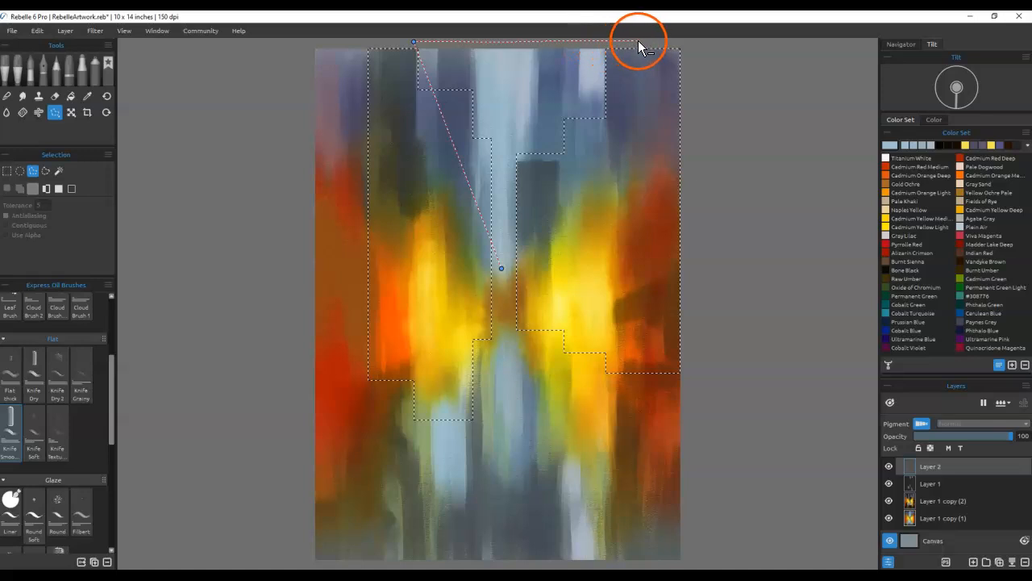
click(687, 39)
click(504, 268)
click(616, 36)
drag(642, 40, 643, 41)
mouse_move(500, 268)
mouse_down()
mouse_move(505, 323)
mouse_move(503, 315)
mouse_up()
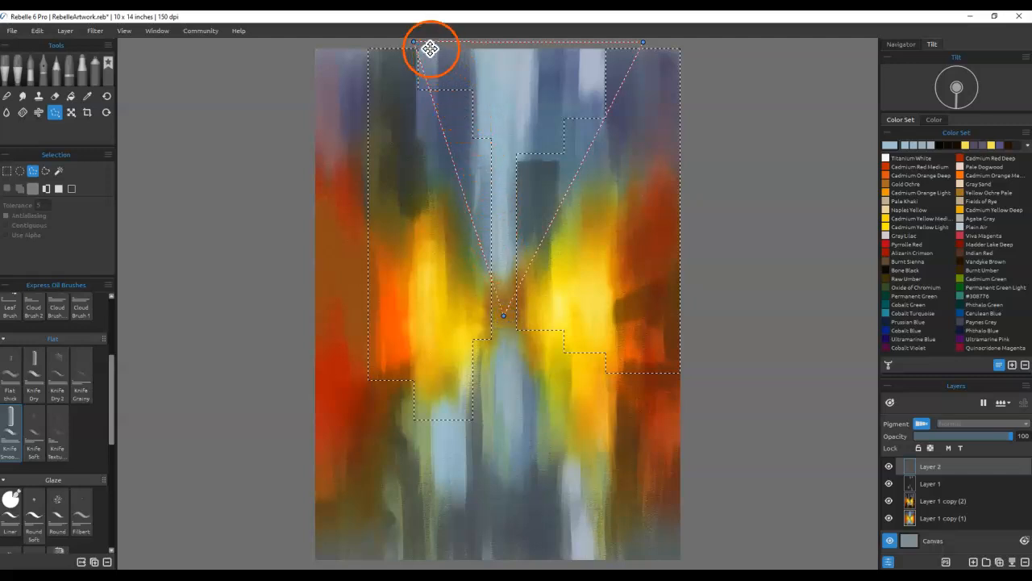
mouse_move(504, 315)
mouse_down()
mouse_move(501, 188)
mouse_move(505, 195)
mouse_move(495, 190)
mouse_move(504, 193)
mouse_up()
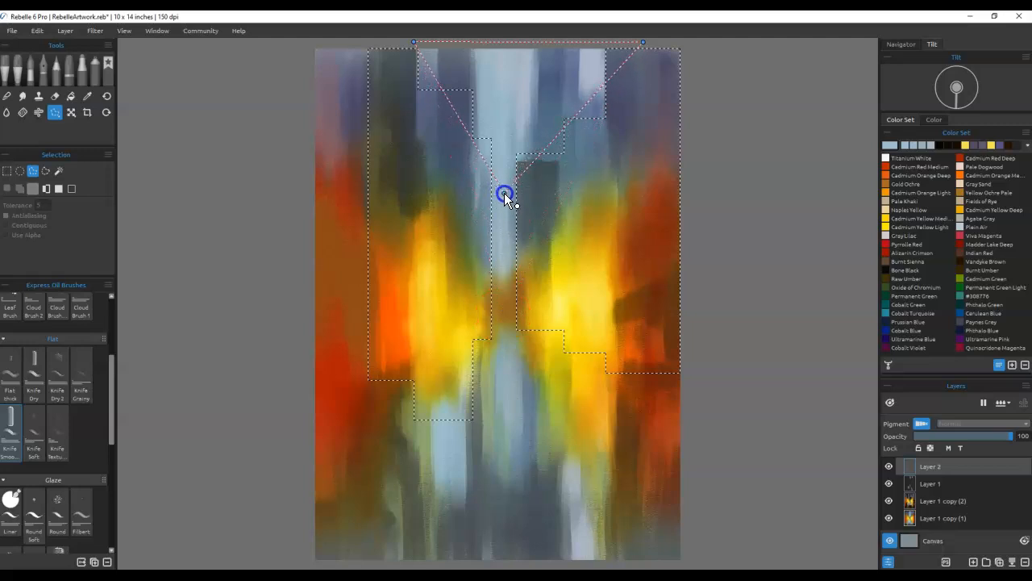
drag(643, 43, 689, 42)
drag(414, 41, 387, 38)
key(Return)
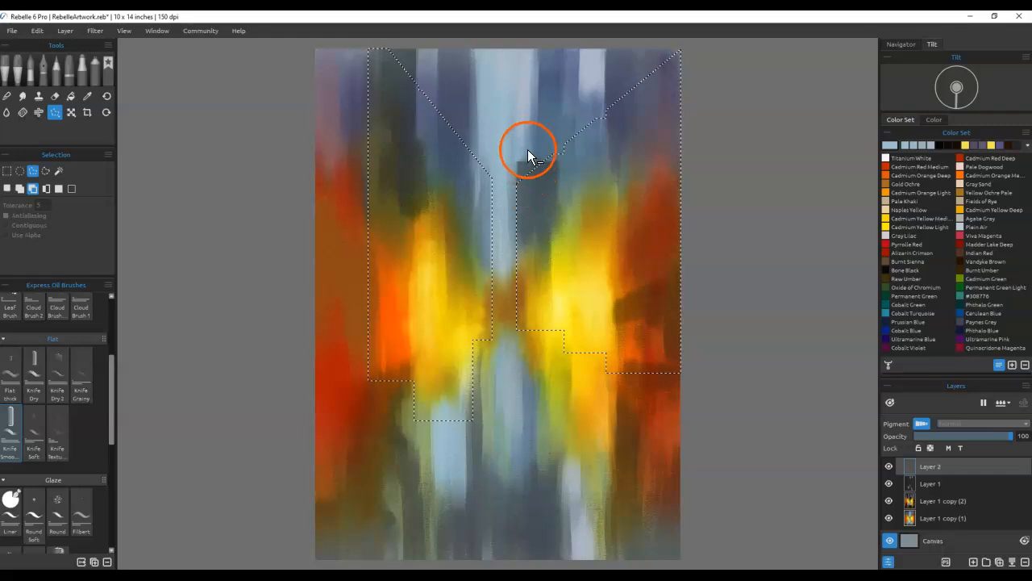
Step: Invert the building selection and cover the dark patch above the right inner building with blue sampled from the nearby sky
key(b)
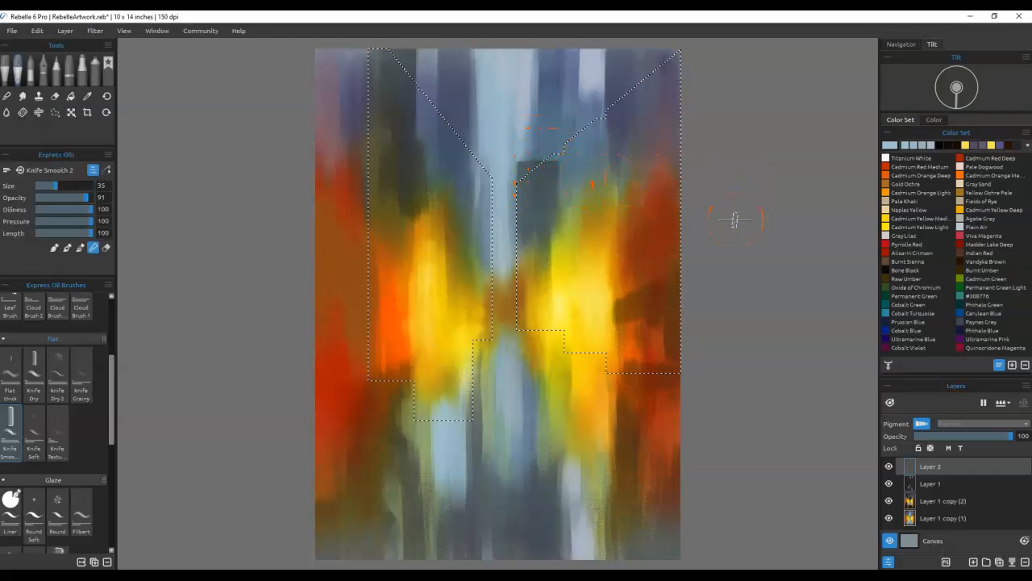
key(ctrl+i)
alt+click(541, 154)
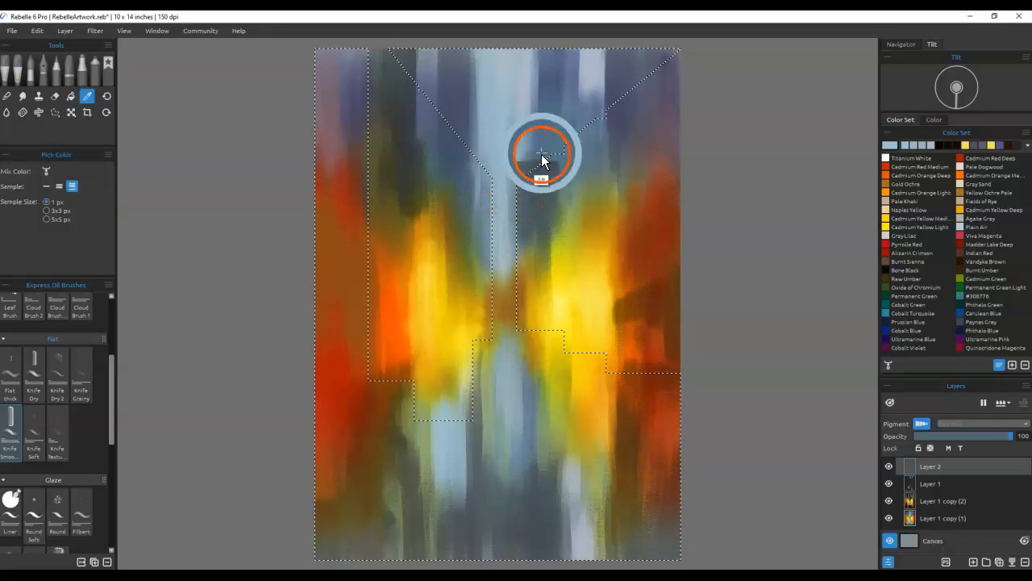
mouse_move(539, 154)
mouse_down()
mouse_move(534, 138)
mouse_move(534, 172)
mouse_move(525, 146)
mouse_up()
drag(525, 208, 528, 145)
alt+click(527, 131)
alt+click(525, 94)
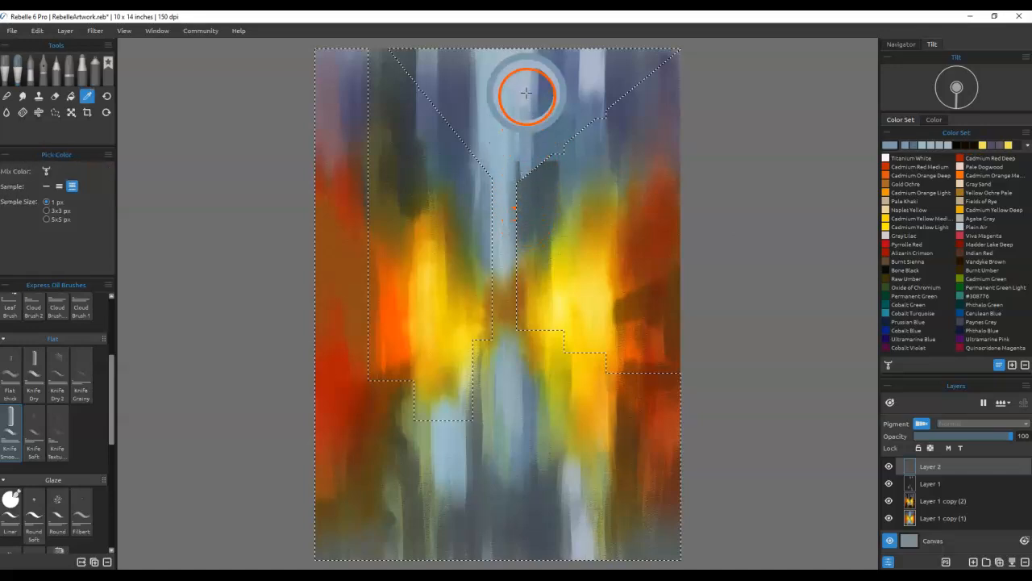
Step: Paint vertical light blue and blue-grey strokes through the central sky down to the right inner building's slanted top
mouse_move(525, 94)
mouse_down()
mouse_move(528, 173)
mouse_move(521, 95)
mouse_move(519, 202)
mouse_move(520, 81)
mouse_move(516, 157)
mouse_up()
drag(513, 77, 516, 78)
drag(525, 173, 527, 143)
drag(532, 198, 526, 94)
drag(526, 94, 527, 189)
drag(577, 54, 583, 147)
alt+click(554, 137)
mouse_move(542, 100)
mouse_down()
mouse_move(551, 136)
mouse_move(539, 170)
mouse_up()
mouse_move(539, 153)
mouse_down()
mouse_move(539, 46)
mouse_move(538, 206)
mouse_up()
Step: Fill the sky above the right outer building with pale lavender strokes and blend them
mouse_move(587, 50)
mouse_down()
mouse_move(618, 70)
mouse_move(600, 74)
mouse_move(608, 140)
mouse_up()
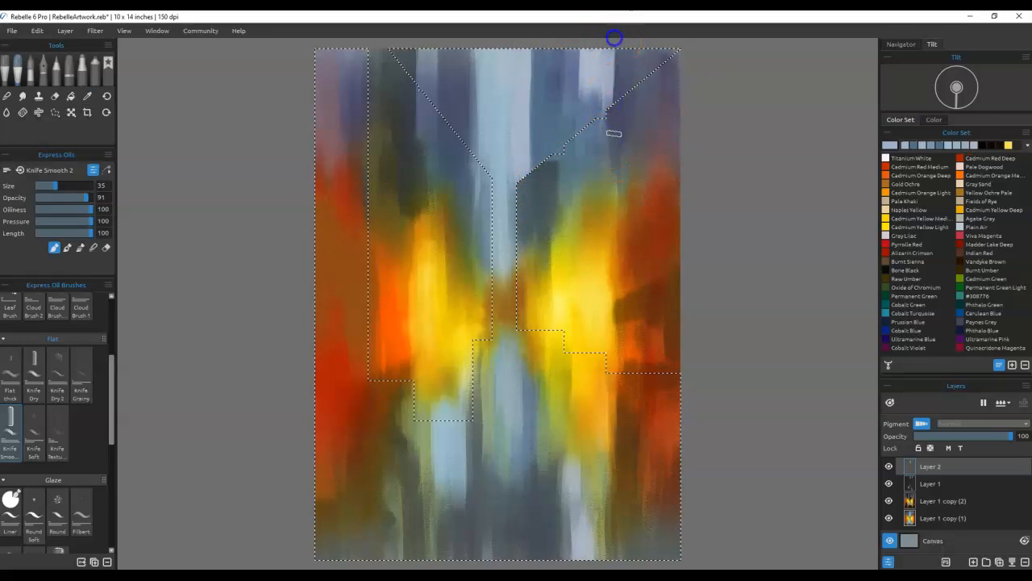
drag(618, 37, 619, 108)
drag(624, 50, 623, 122)
drag(613, 55, 631, 102)
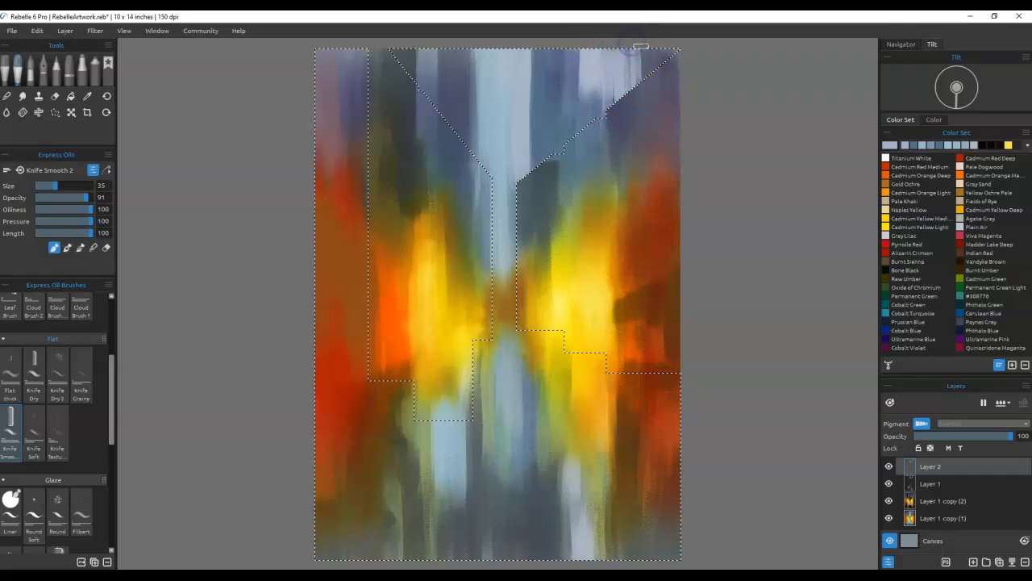
drag(613, 48, 618, 114)
key(b)
mouse_move(655, 53)
mouse_down()
mouse_move(652, 65)
mouse_move(656, 52)
mouse_move(666, 66)
mouse_move(631, 108)
mouse_up()
mouse_move(618, 58)
mouse_down()
mouse_move(608, 147)
mouse_move(613, 38)
mouse_move(611, 156)
mouse_move(599, 170)
mouse_move(573, 49)
mouse_up()
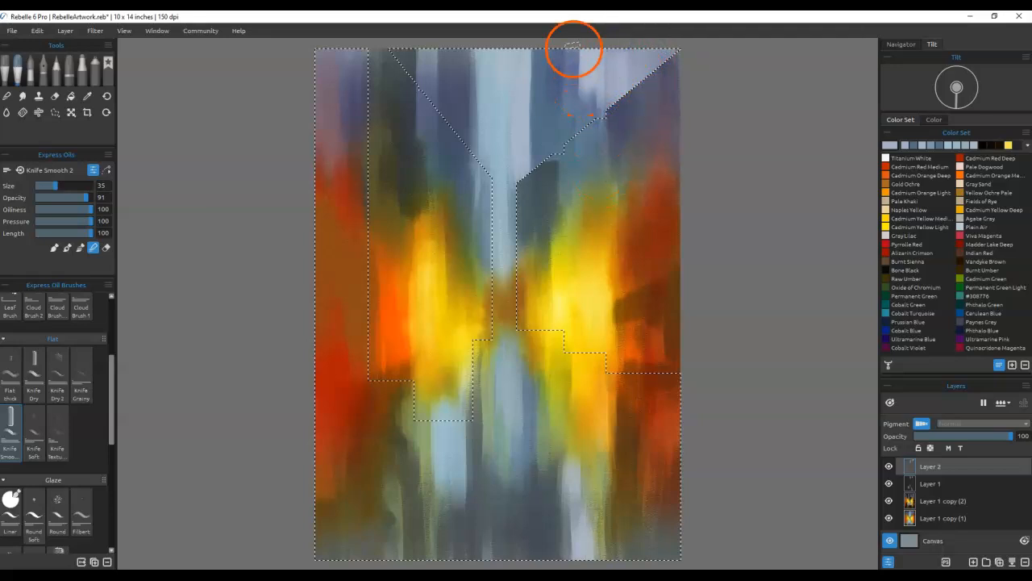
Step: Blend the central sky and extend its tones along the left building's slanted edge
mouse_move(561, 89)
mouse_down()
mouse_move(519, 172)
mouse_move(485, 121)
mouse_up()
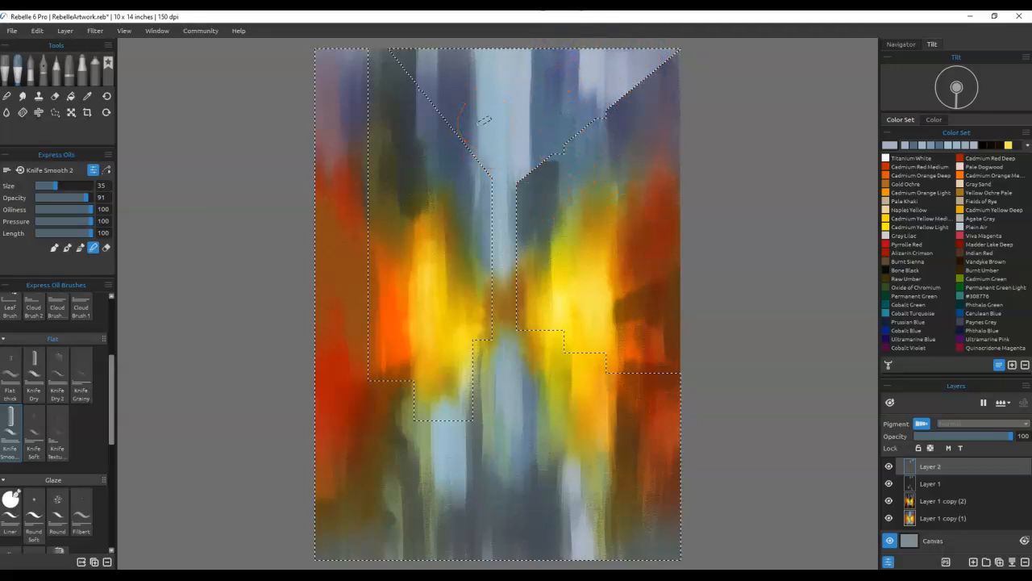
mouse_move(496, 109)
mouse_down()
mouse_move(479, 42)
mouse_move(476, 143)
mouse_move(502, 97)
mouse_move(489, 122)
mouse_move(480, 117)
mouse_move(470, 41)
mouse_move(472, 180)
mouse_up()
alt+click(470, 83)
key(b)
mouse_move(477, 50)
mouse_down()
mouse_move(466, 96)
mouse_move(479, 188)
mouse_move(471, 47)
mouse_up()
mouse_move(459, 168)
mouse_down()
mouse_move(438, 63)
mouse_move(451, 175)
mouse_move(483, 129)
mouse_move(482, 50)
mouse_move(481, 177)
mouse_move(466, 46)
mouse_move(488, 191)
mouse_move(482, 19)
mouse_move(499, 137)
mouse_up()
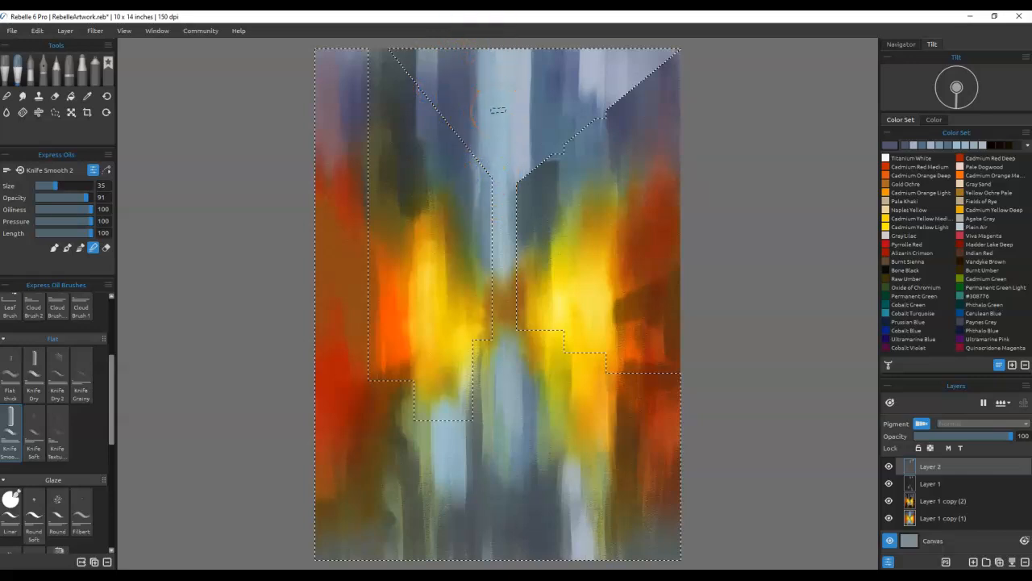
mouse_move(609, 153)
mouse_down()
mouse_move(613, 92)
mouse_move(612, 166)
mouse_move(619, 121)
mouse_up()
key(super)
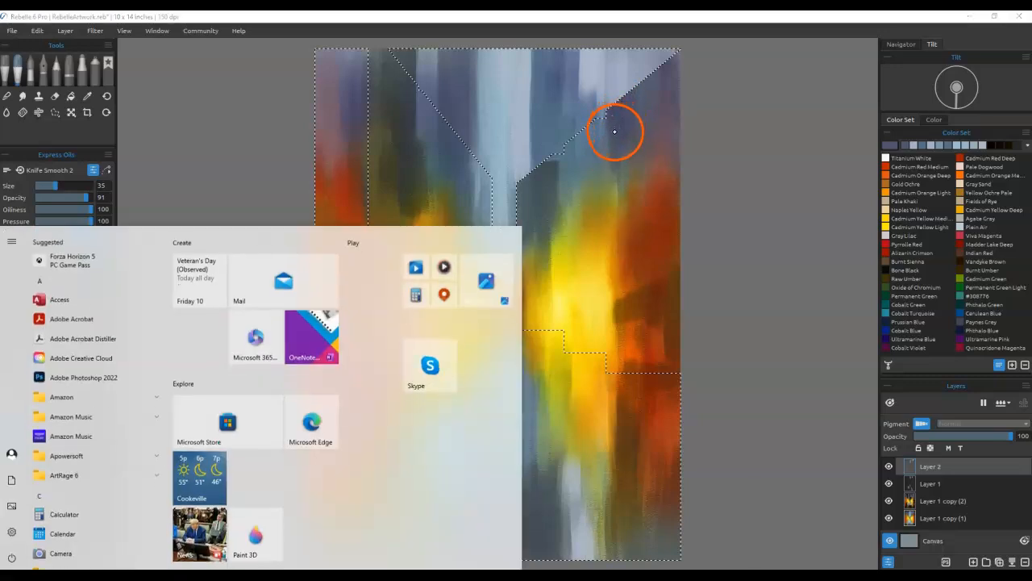
key(Escape)
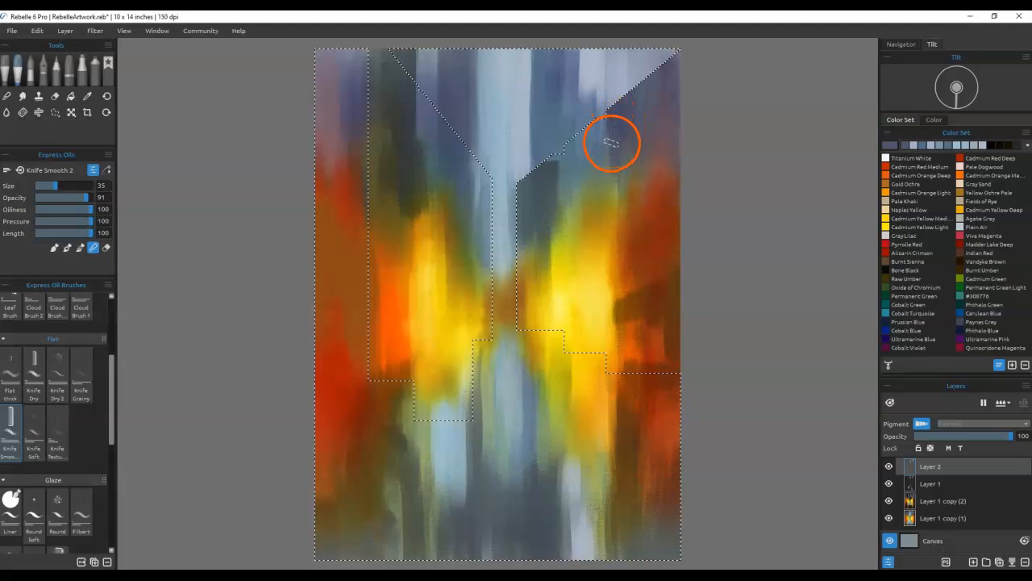
Step: Sample a dark slate grey from the left building and switch the selection back to the building shapes
alt+click(618, 124)
mouse_move(618, 124)
mouse_down()
mouse_move(614, 108)
mouse_move(607, 143)
mouse_move(617, 134)
mouse_move(637, 202)
mouse_move(659, 428)
mouse_move(645, 433)
mouse_up()
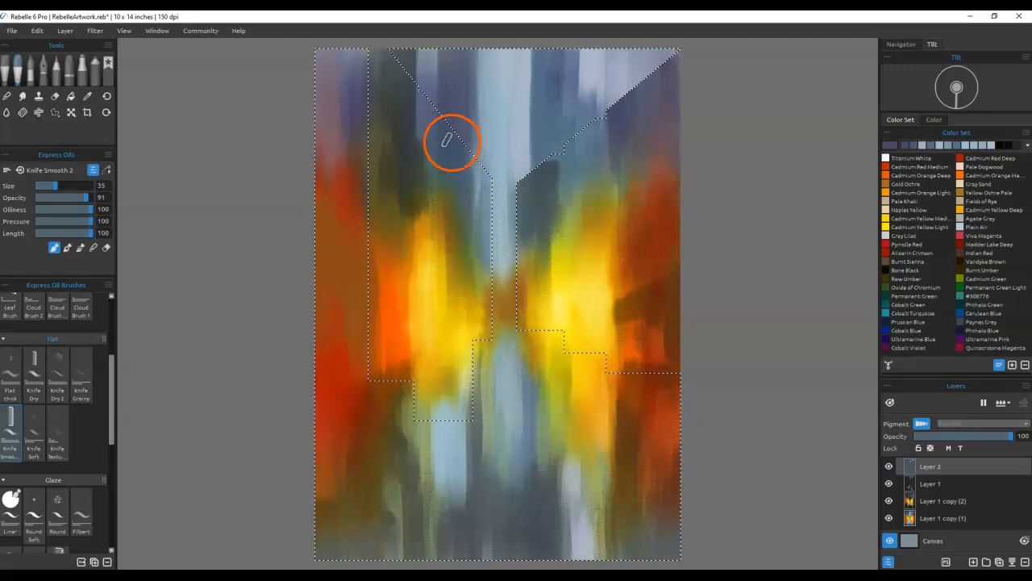
alt+click(404, 104)
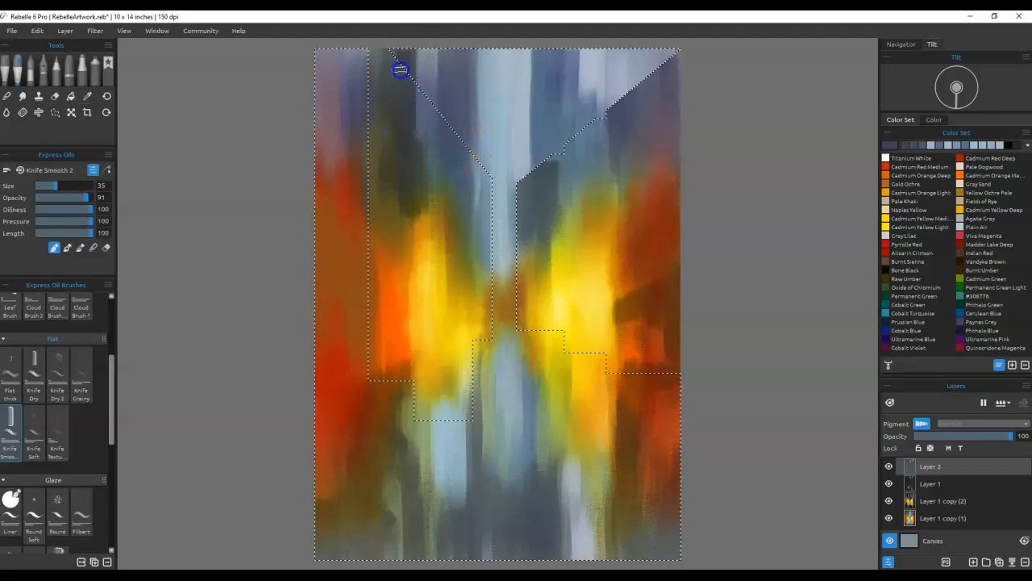
mouse_move(391, 100)
mouse_down()
mouse_move(454, 258)
mouse_move(473, 242)
mouse_move(470, 258)
mouse_up()
key(ctrl+z)
key(ctrl+z)
Step: Paint dark slate strokes over the upper parts of the right inner and outer buildings
drag(565, 103, 565, 173)
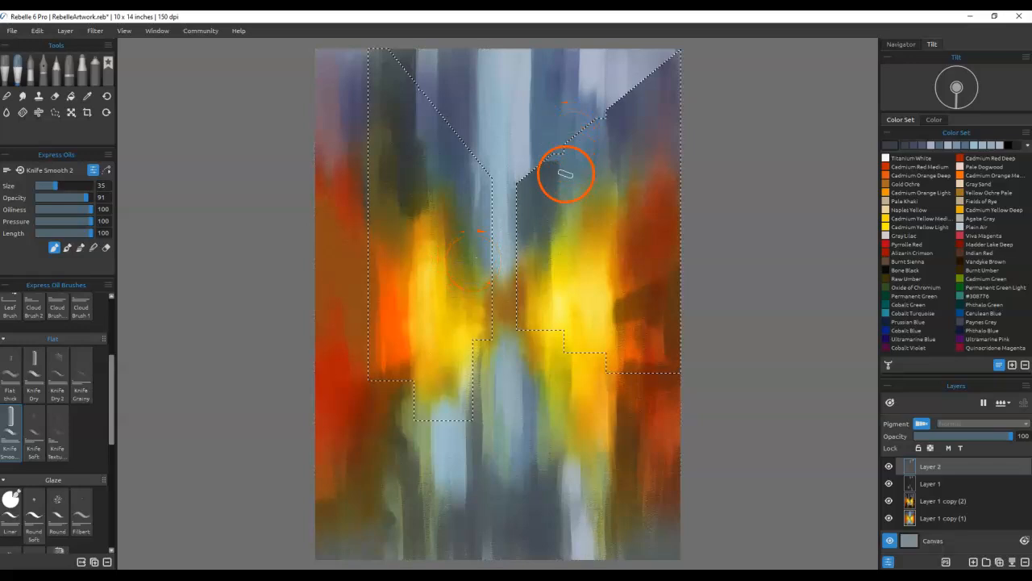
mouse_move(554, 131)
mouse_down()
mouse_move(559, 205)
mouse_move(557, 138)
mouse_move(554, 217)
mouse_move(550, 169)
mouse_move(535, 215)
mouse_up()
drag(530, 161, 528, 253)
mouse_move(651, 57)
mouse_down()
mouse_move(622, 131)
mouse_move(599, 116)
mouse_move(600, 78)
mouse_move(608, 132)
mouse_up()
mouse_move(652, 57)
mouse_down()
mouse_move(654, 153)
mouse_move(673, 138)
mouse_up()
drag(682, 48, 670, 157)
mouse_move(658, 73)
mouse_down()
mouse_move(650, 92)
mouse_move(650, 67)
mouse_up()
mouse_move(670, 196)
mouse_down()
mouse_move(677, 95)
mouse_move(645, 69)
mouse_move(637, 138)
mouse_move(656, 154)
mouse_move(675, 134)
mouse_up()
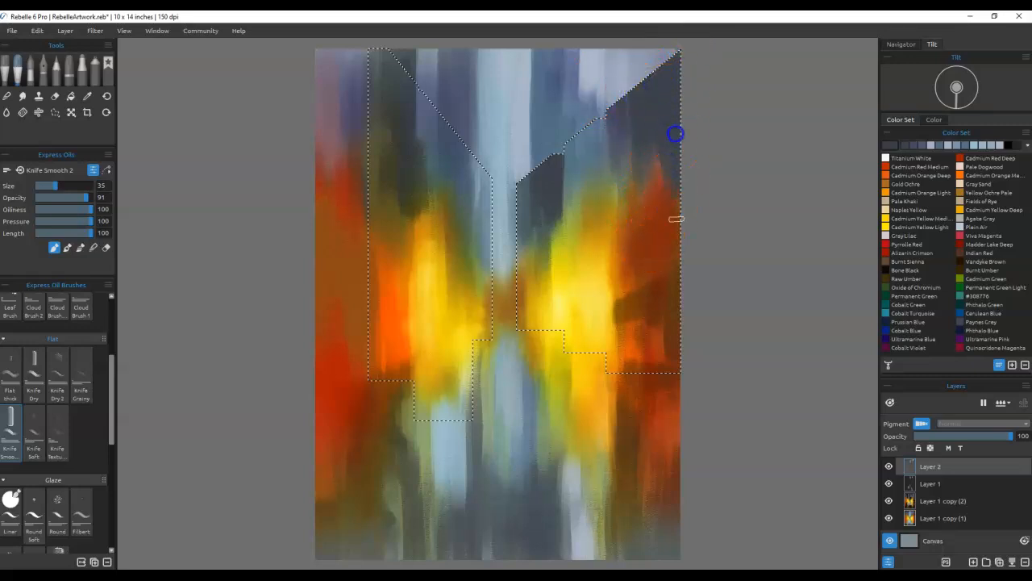
mouse_move(693, 308)
mouse_down()
mouse_move(650, 302)
mouse_move(583, 318)
mouse_move(590, 342)
mouse_up()
Step: Add vertical olive green and pale blue-grey strokes, sampled from the canvas, along the left building's inner edge
mouse_move(435, 152)
mouse_down()
mouse_move(456, 175)
mouse_move(466, 144)
mouse_up()
mouse_move(481, 216)
mouse_down()
mouse_move(489, 166)
mouse_move(488, 211)
mouse_up()
alt+click(538, 263)
drag(484, 157, 481, 246)
alt+click(469, 251)
drag(479, 168, 492, 278)
alt+click(503, 212)
drag(489, 159, 487, 249)
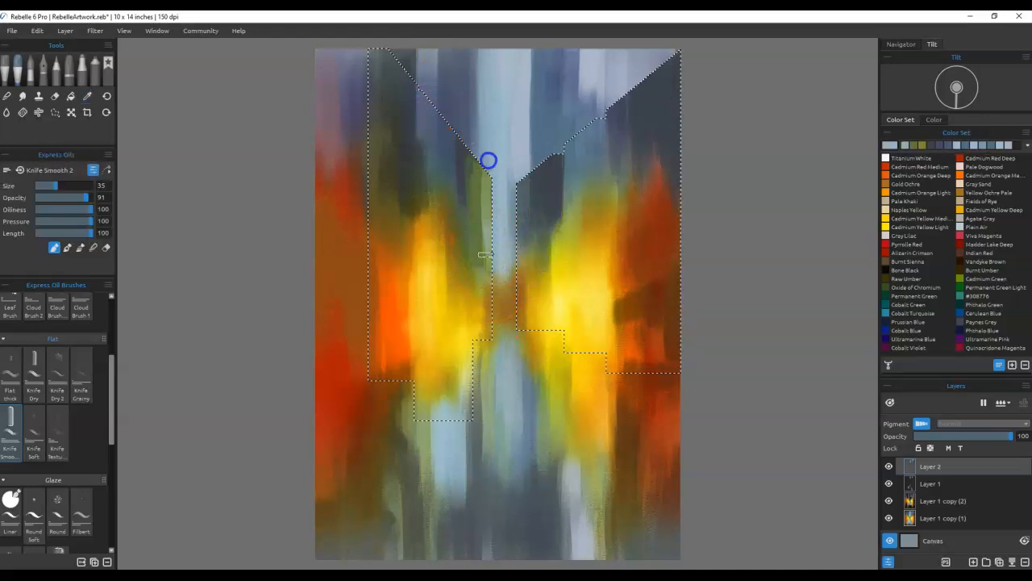
drag(480, 147, 489, 349)
Step: Blend the green strokes on the left building's inner edge into the surrounding colors
key(b)
drag(473, 149, 476, 258)
click(484, 191)
mouse_move(454, 121)
mouse_down()
mouse_move(471, 164)
mouse_move(474, 234)
mouse_up()
drag(470, 150, 471, 193)
drag(481, 157, 476, 197)
drag(488, 174, 489, 226)
mouse_move(475, 207)
mouse_down()
mouse_move(491, 290)
mouse_move(469, 201)
mouse_move(473, 279)
mouse_move(448, 234)
mouse_up()
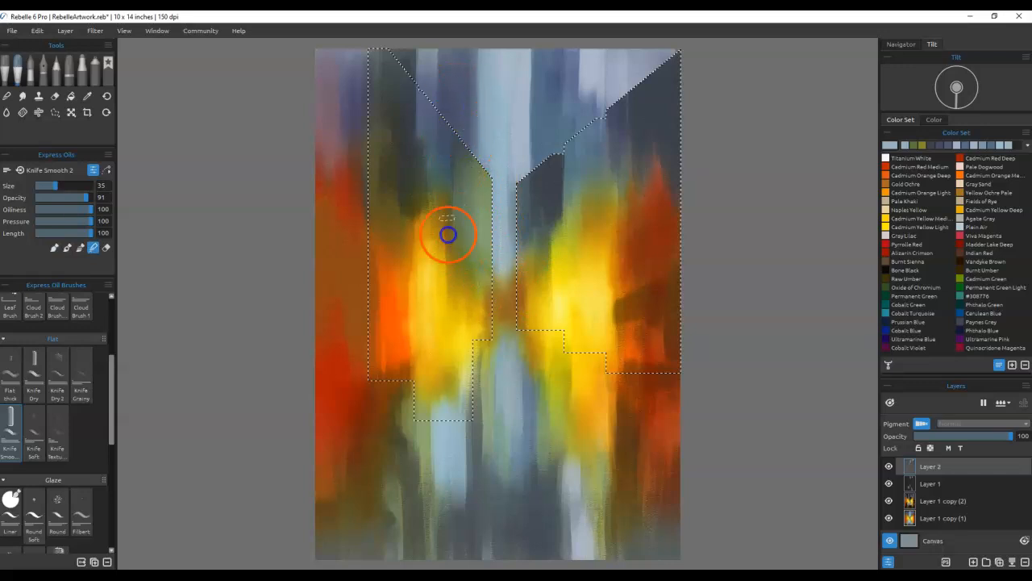
mouse_move(518, 383)
mouse_down()
mouse_move(624, 336)
mouse_move(622, 364)
mouse_move(615, 345)
mouse_up()
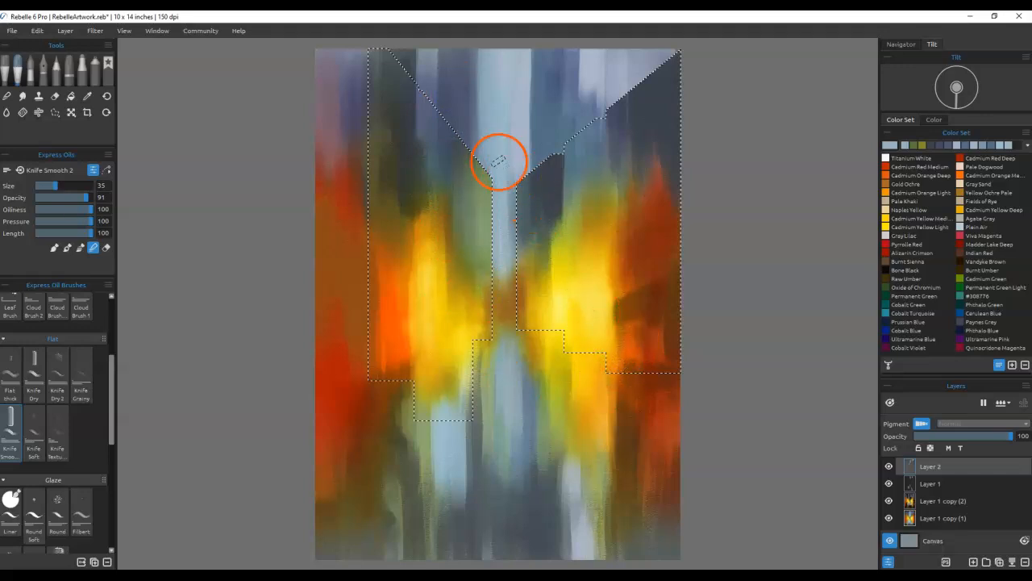
Step: Paint dark purple sampled from the sky on the left building's inner tip and blend it downward
alt+click(501, 162)
mouse_move(497, 165)
mouse_down()
mouse_move(490, 239)
mouse_move(480, 161)
mouse_move(490, 255)
mouse_up()
alt+click(462, 111)
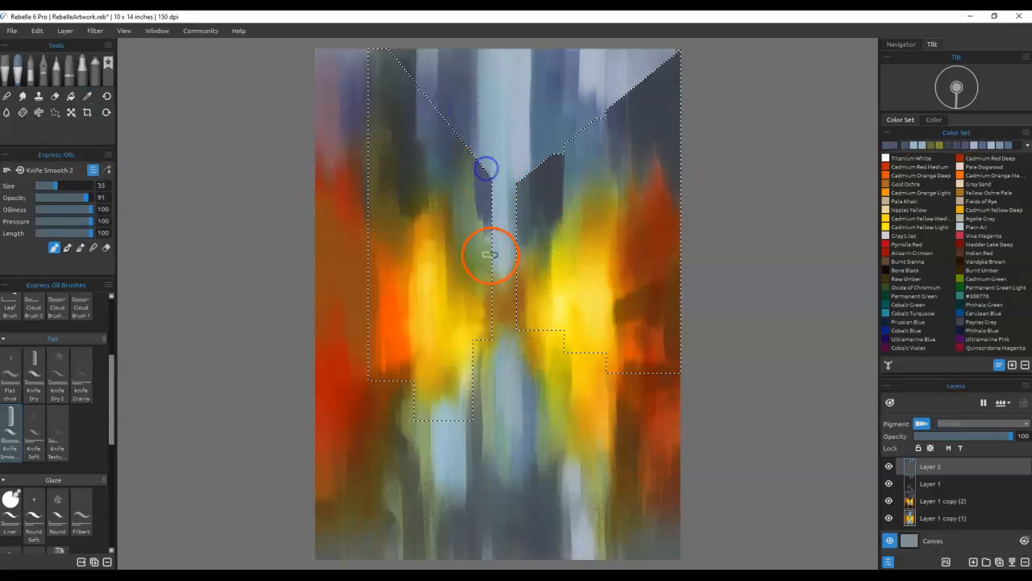
alt+click(489, 251)
drag(475, 154, 487, 196)
drag(462, 182, 486, 237)
drag(478, 148, 483, 232)
drag(443, 117, 479, 196)
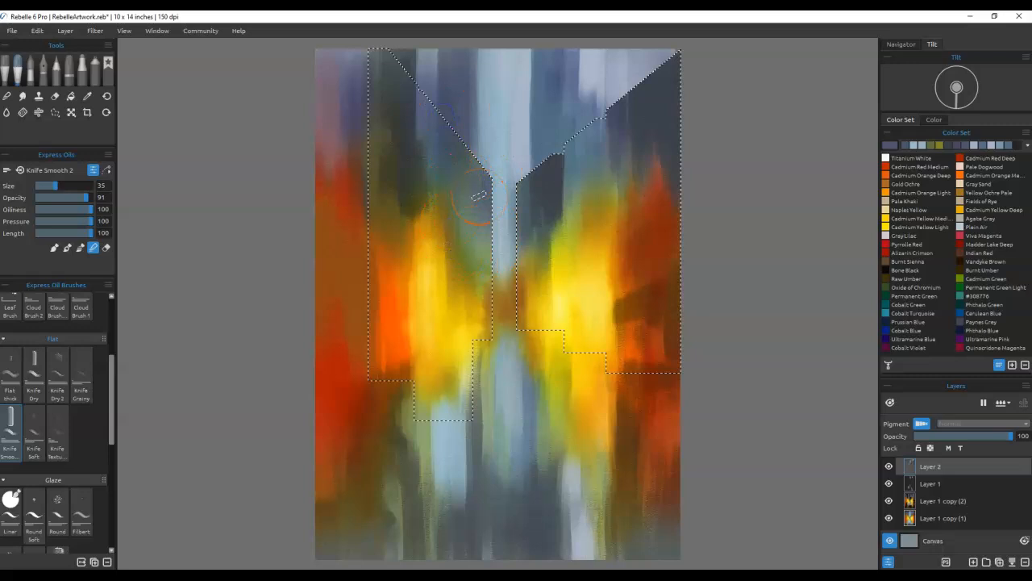
Step: Paint slate down the left building's upper slope, and streak its inner side with sampled golden yellow
right_click(413, 64)
drag(411, 63, 435, 202)
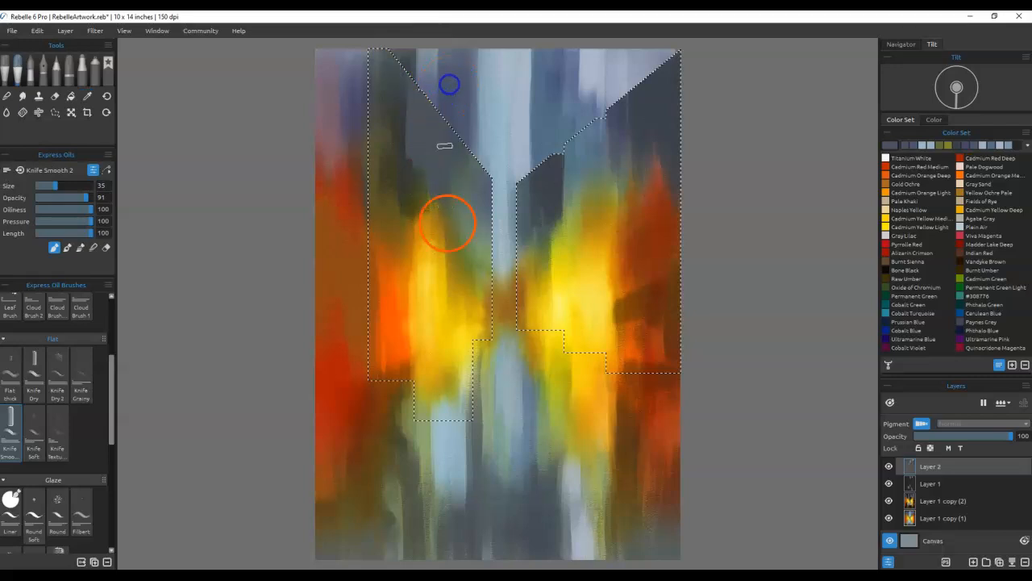
alt+click(430, 249)
mouse_move(431, 164)
mouse_down()
mouse_move(438, 276)
mouse_move(439, 152)
mouse_move(454, 308)
mouse_up()
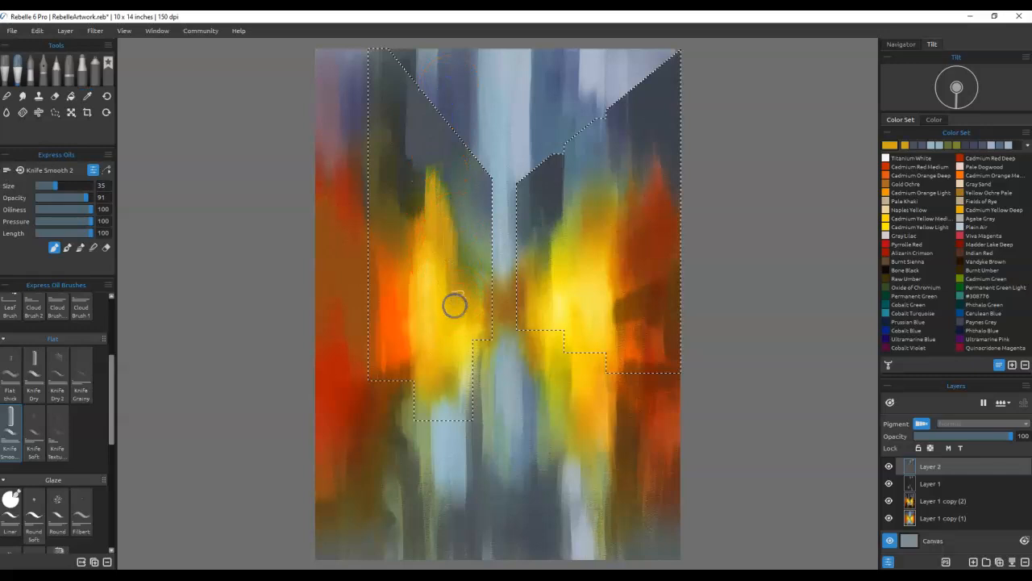
mouse_move(454, 125)
mouse_down()
mouse_move(459, 115)
mouse_move(468, 127)
mouse_move(475, 282)
mouse_move(490, 324)
mouse_up()
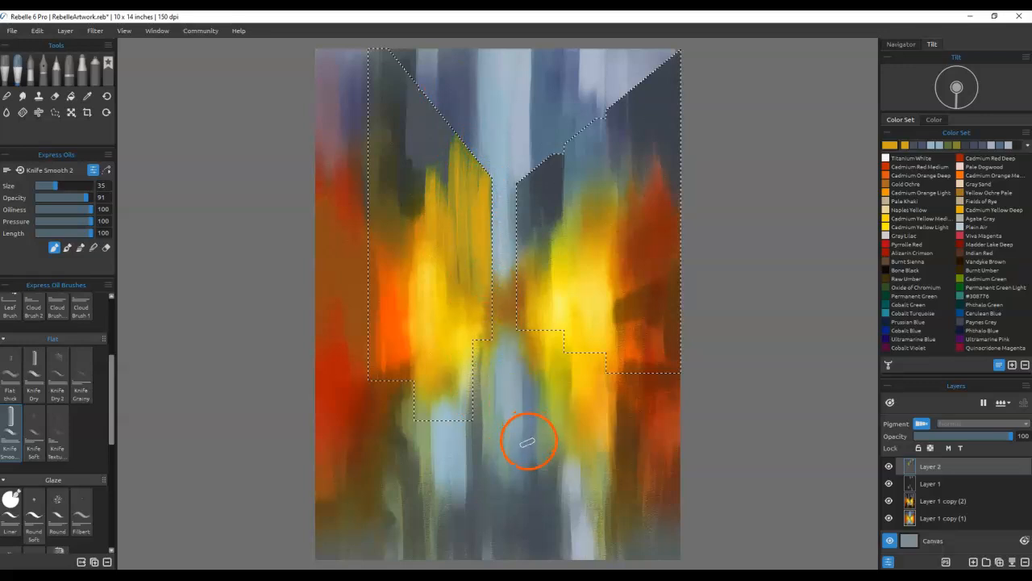
Step: Break up the yellow streaks with dark slate strokes and darken the left building's slope
mouse_move(474, 240)
mouse_down()
mouse_move(503, 172)
mouse_move(446, 141)
mouse_move(466, 129)
mouse_move(470, 233)
mouse_up()
drag(481, 182, 482, 272)
drag(477, 148, 479, 181)
drag(488, 168, 491, 317)
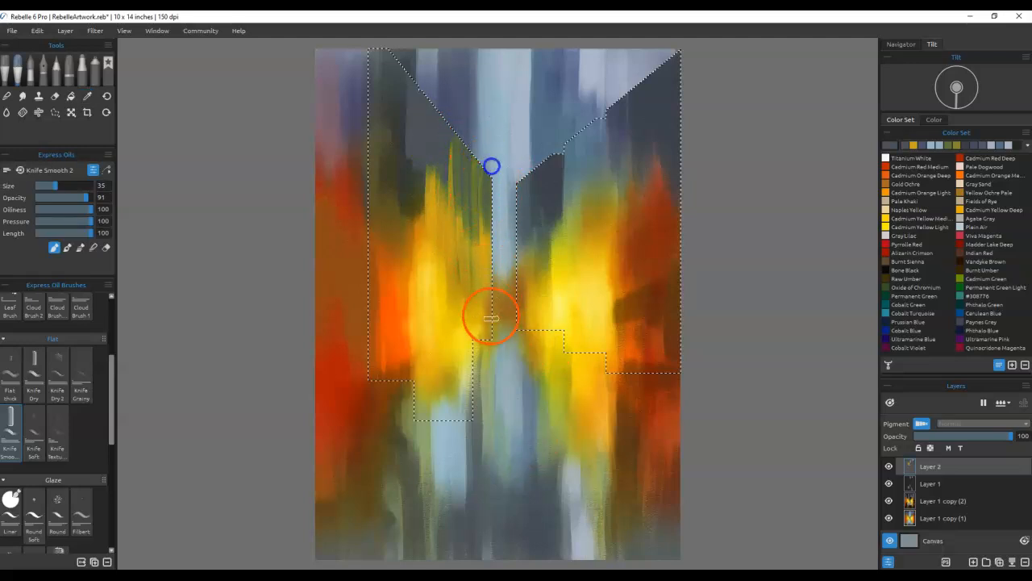
drag(484, 139, 481, 330)
mouse_move(392, 51)
mouse_down()
mouse_move(404, 197)
mouse_move(420, 229)
mouse_up()
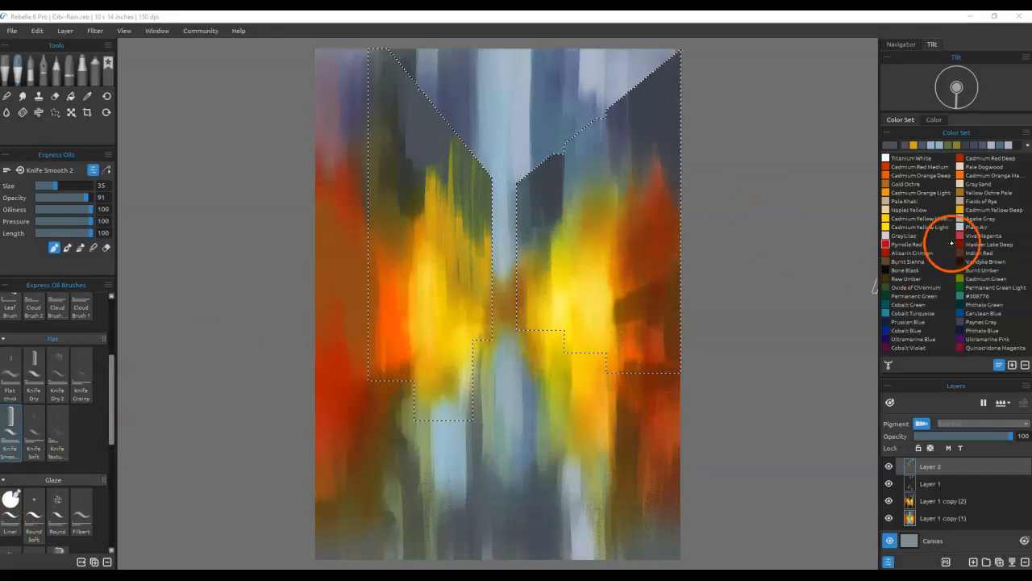
Step: Paint the left building's slanted inner side with Vandyke Brown and blend it down into the yellow
click(959, 261)
mouse_move(476, 226)
mouse_down()
mouse_move(479, 184)
mouse_move(477, 243)
mouse_move(484, 154)
mouse_move(482, 254)
mouse_move(492, 150)
mouse_move(474, 256)
mouse_move(473, 130)
mouse_move(466, 255)
mouse_move(457, 257)
mouse_move(476, 216)
mouse_move(479, 306)
mouse_move(495, 157)
mouse_move(471, 265)
mouse_move(441, 109)
mouse_move(440, 203)
mouse_move(425, 161)
mouse_move(427, 299)
mouse_up()
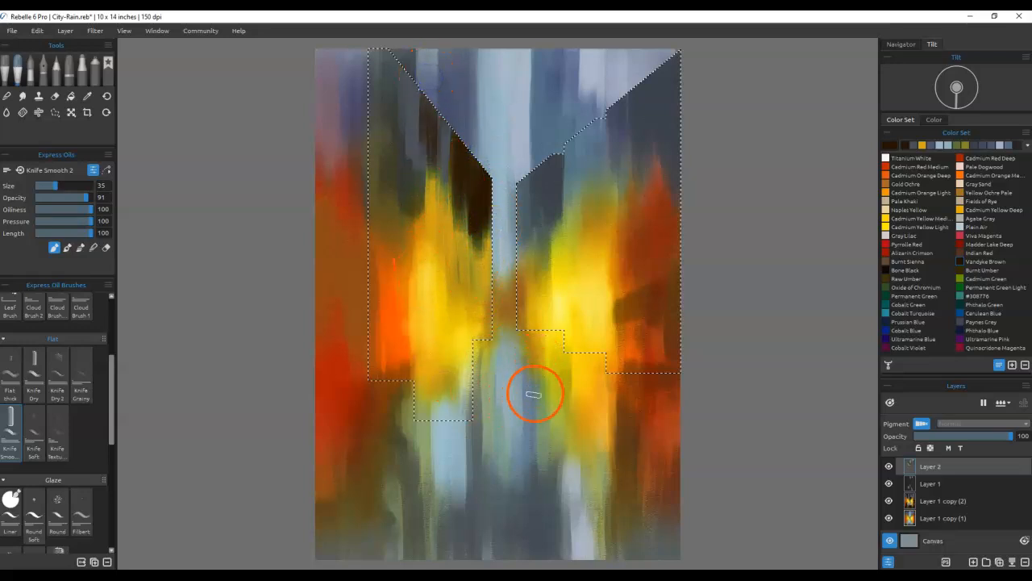
key(n)
mouse_move(479, 173)
mouse_down()
mouse_move(480, 240)
mouse_move(489, 166)
mouse_move(470, 304)
mouse_up()
Step: Add a dark brown vertical accent to the right inner building's outer edge and blend the area beside it
mouse_move(555, 381)
mouse_down()
mouse_move(603, 357)
mouse_move(591, 454)
mouse_move(537, 343)
mouse_move(540, 182)
mouse_move(557, 148)
mouse_move(555, 172)
mouse_move(557, 140)
mouse_move(560, 218)
mouse_move(558, 193)
mouse_up()
key(b)
drag(565, 134, 567, 209)
key(b)
mouse_move(574, 168)
mouse_down()
mouse_move(573, 214)
mouse_move(575, 134)
mouse_up()
mouse_move(579, 211)
mouse_down()
mouse_move(590, 120)
mouse_move(604, 92)
mouse_up()
drag(608, 237, 620, 306)
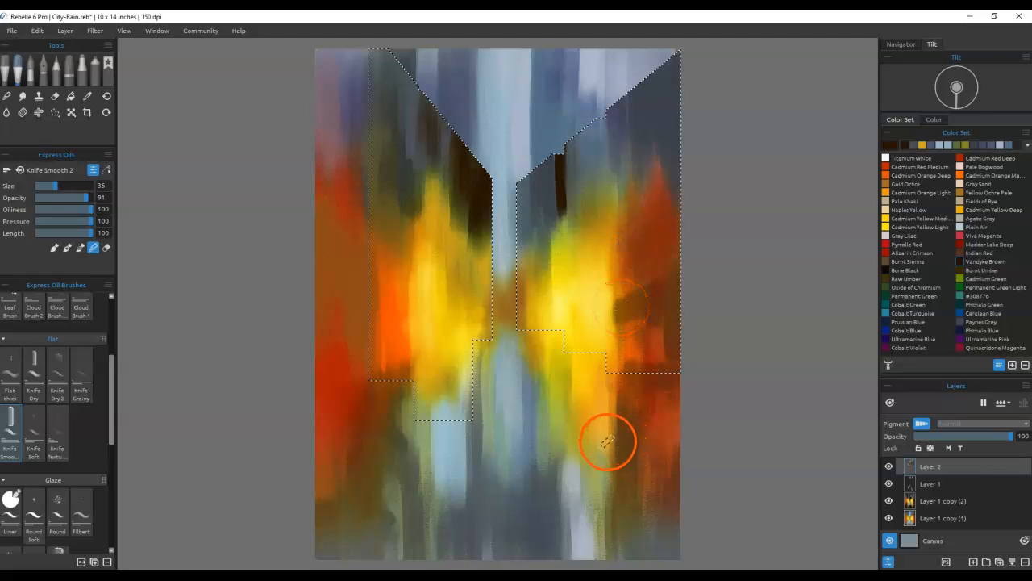
Step: Paint short dark brown vertical strokes across the left building and the right outer building
key(b)
mouse_move(428, 131)
mouse_down()
mouse_move(415, 85)
mouse_move(408, 160)
mouse_move(403, 58)
mouse_move(395, 91)
mouse_move(388, 79)
mouse_move(393, 113)
mouse_up()
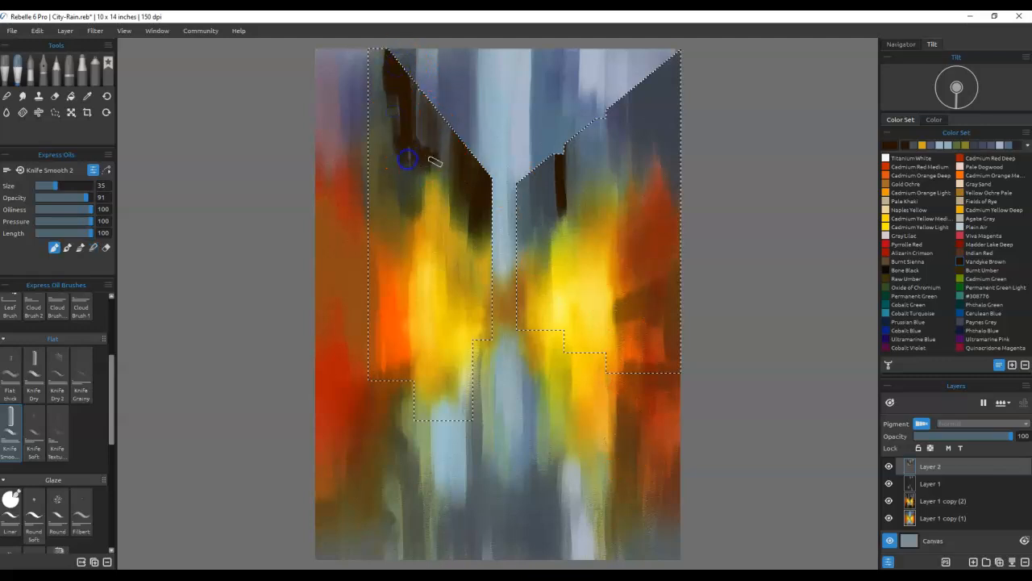
drag(426, 159, 444, 170)
mouse_move(448, 207)
mouse_down()
mouse_move(400, 201)
mouse_move(408, 174)
mouse_up()
mouse_move(709, 228)
mouse_down()
mouse_move(675, 154)
mouse_move(668, 241)
mouse_move(667, 184)
mouse_move(660, 235)
mouse_move(653, 216)
mouse_move(677, 256)
mouse_move(654, 281)
mouse_move(676, 348)
mouse_move(666, 327)
mouse_move(614, 347)
mouse_move(592, 329)
mouse_move(572, 365)
mouse_up()
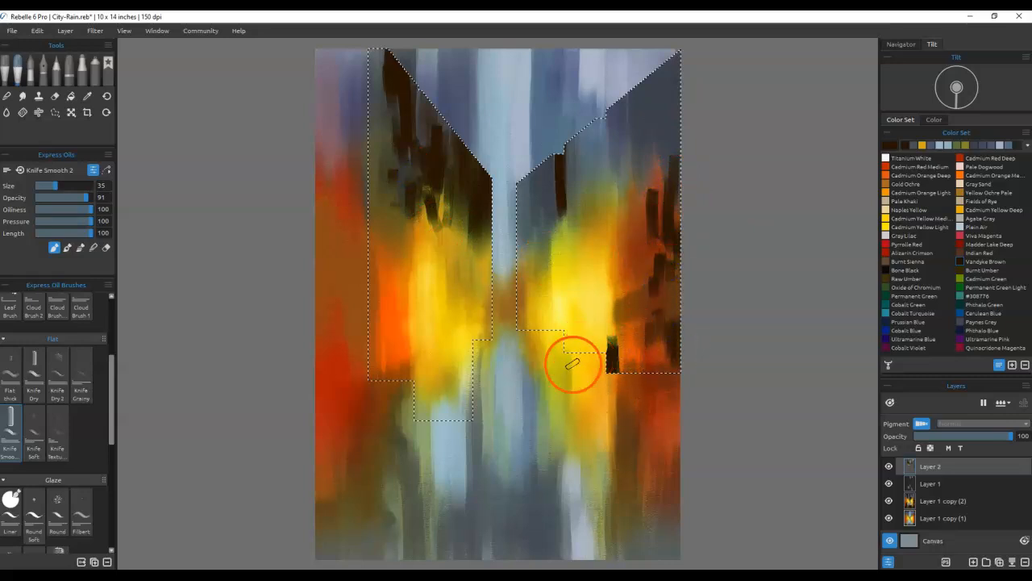
Step: Invert the selection and paint dark brown shadows along the stepped bases of the buildings
key(ctrl+shift+i)
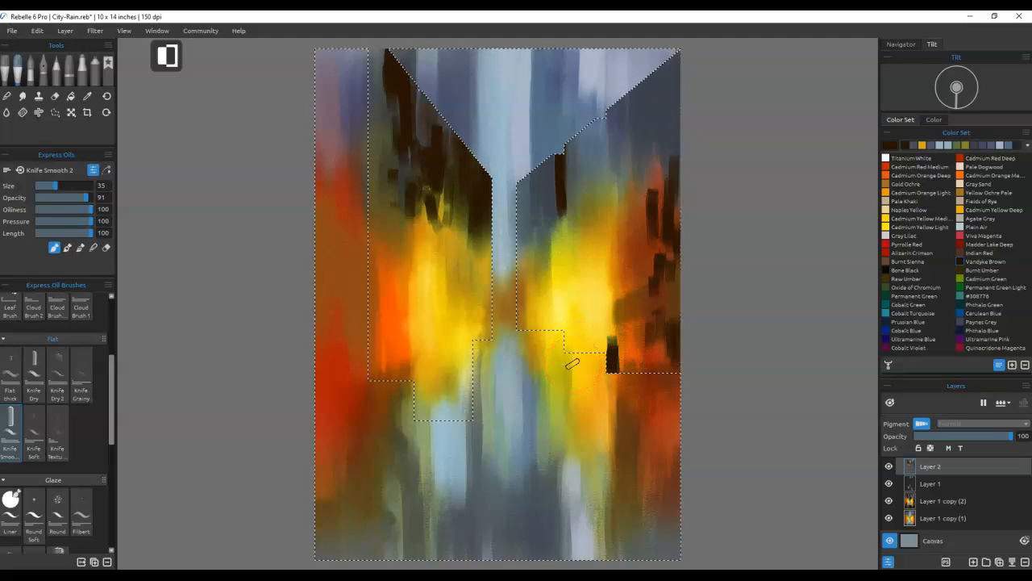
mouse_move(571, 364)
mouse_down()
mouse_move(604, 354)
mouse_move(574, 350)
mouse_move(695, 364)
mouse_move(632, 314)
mouse_move(619, 365)
mouse_move(598, 373)
mouse_move(550, 312)
mouse_move(543, 323)
mouse_move(556, 330)
mouse_move(515, 335)
mouse_move(492, 385)
mouse_move(478, 340)
mouse_up()
drag(410, 384, 377, 377)
Step: Blend the dark base shadows downward into the reflections below the buildings on both sides
key(n)
drag(589, 342, 604, 436)
drag(583, 351, 569, 421)
drag(553, 360, 560, 392)
drag(557, 339, 523, 418)
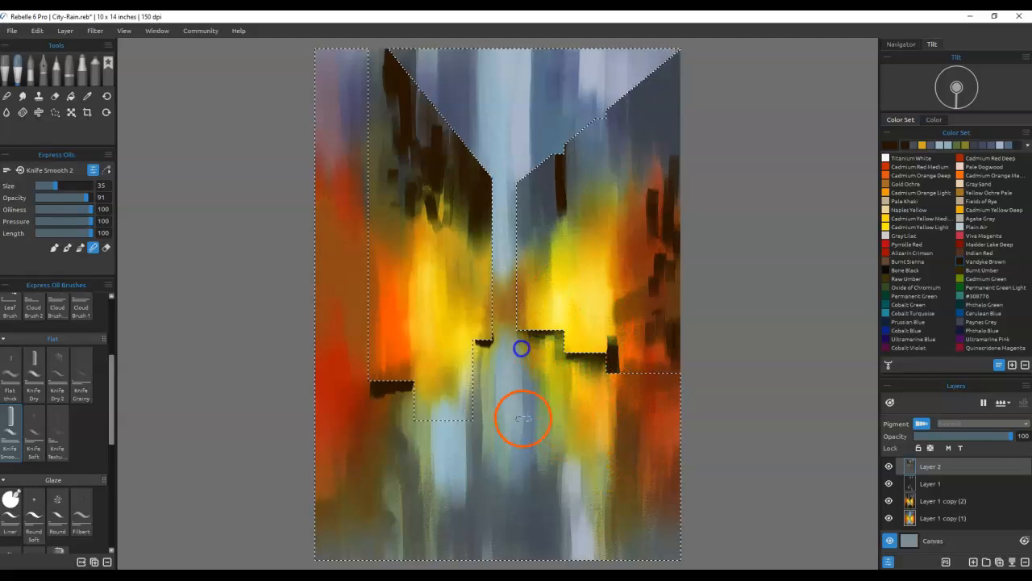
drag(482, 341, 479, 370)
drag(502, 292, 498, 347)
drag(401, 392, 405, 444)
drag(376, 369, 424, 508)
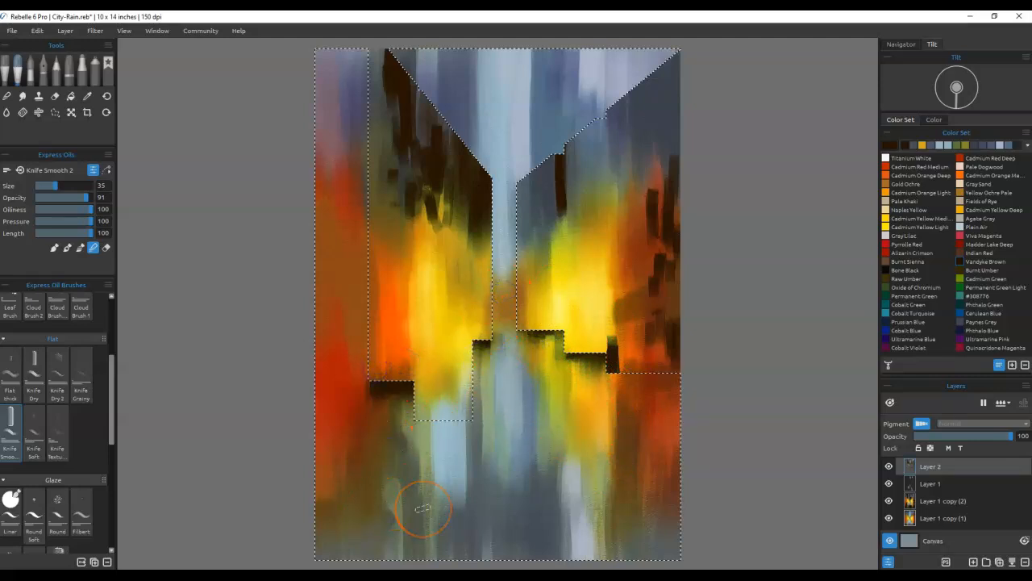
Step: Clear the selection and blend the dark brown strokes on the right outer building
key(ctrl+d)
mouse_move(649, 222)
mouse_down()
mouse_move(657, 180)
mouse_move(655, 240)
mouse_up()
mouse_move(666, 170)
mouse_down()
mouse_move(670, 354)
mouse_move(651, 329)
mouse_move(608, 310)
mouse_move(615, 401)
mouse_move(612, 370)
mouse_move(639, 399)
mouse_up()
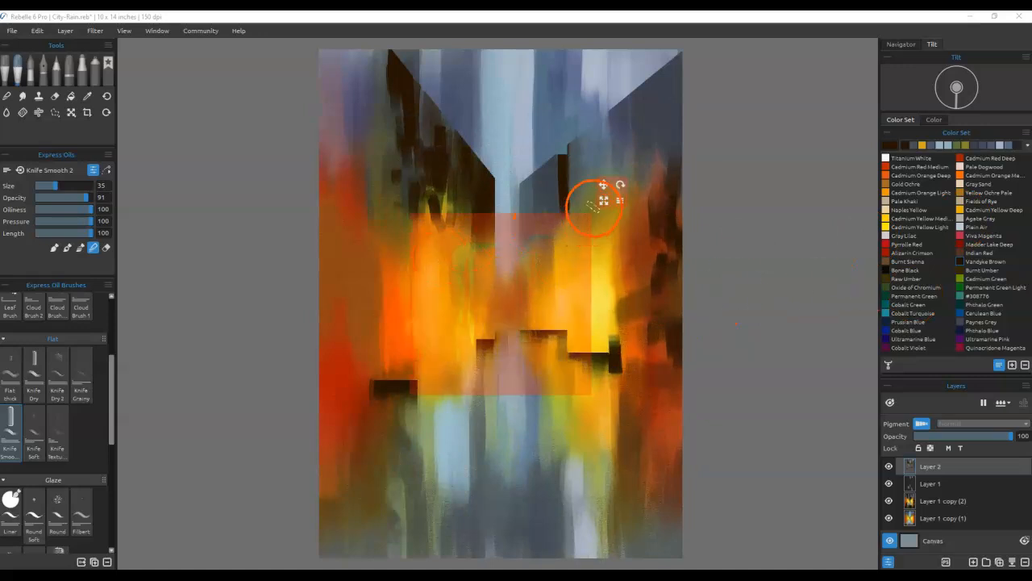
Step: Enlarge the drip stencil over the lower right and blend the right base shadows down into the reflections through it
drag(593, 206, 742, 231)
mouse_move(627, 318)
mouse_down()
mouse_move(613, 362)
mouse_move(611, 337)
mouse_move(570, 355)
mouse_move(575, 342)
mouse_move(572, 486)
mouse_move(580, 355)
mouse_move(576, 404)
mouse_move(590, 473)
mouse_up()
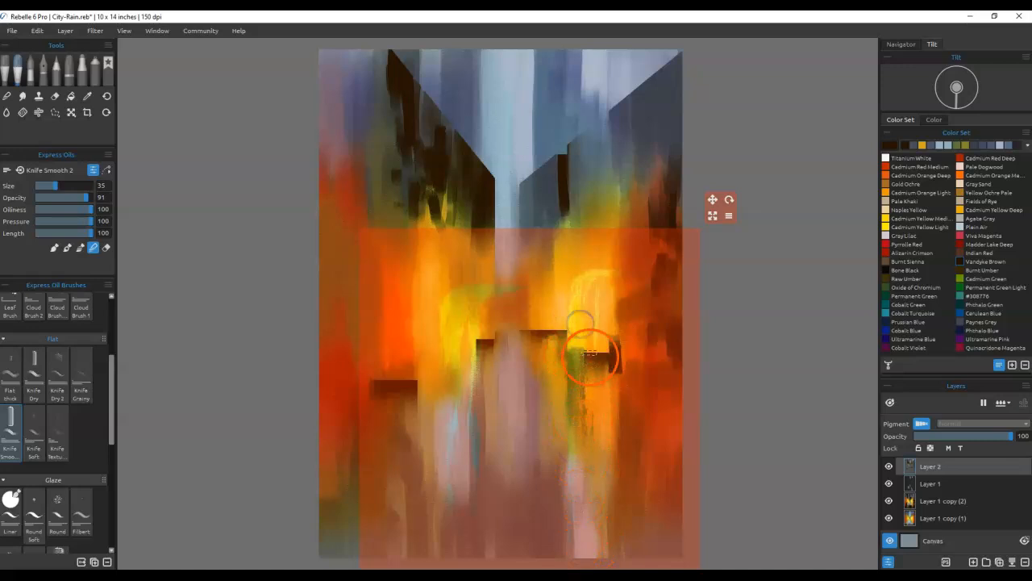
mouse_move(634, 405)
mouse_down()
mouse_move(675, 401)
mouse_move(611, 524)
mouse_up()
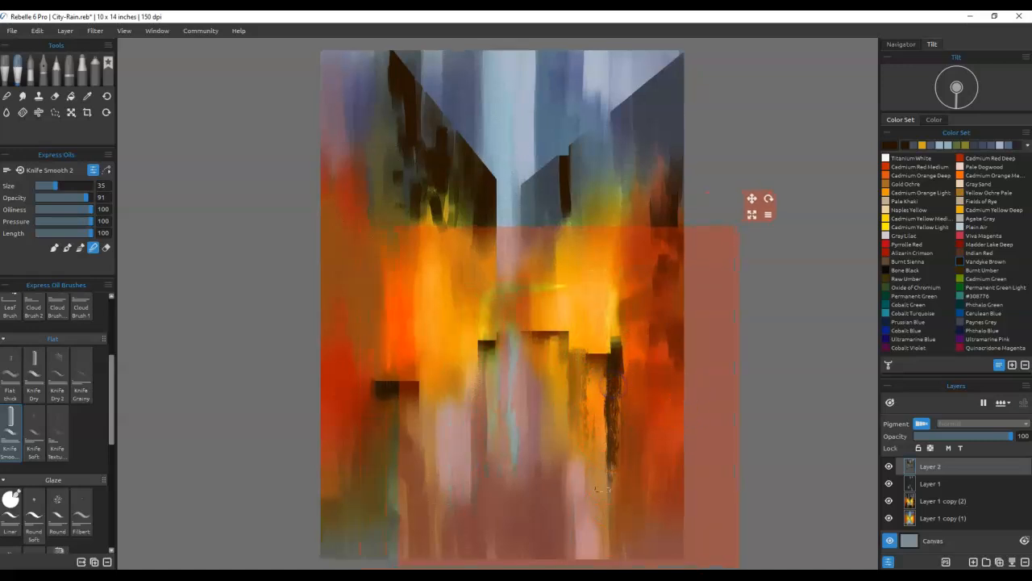
drag(638, 412, 622, 417)
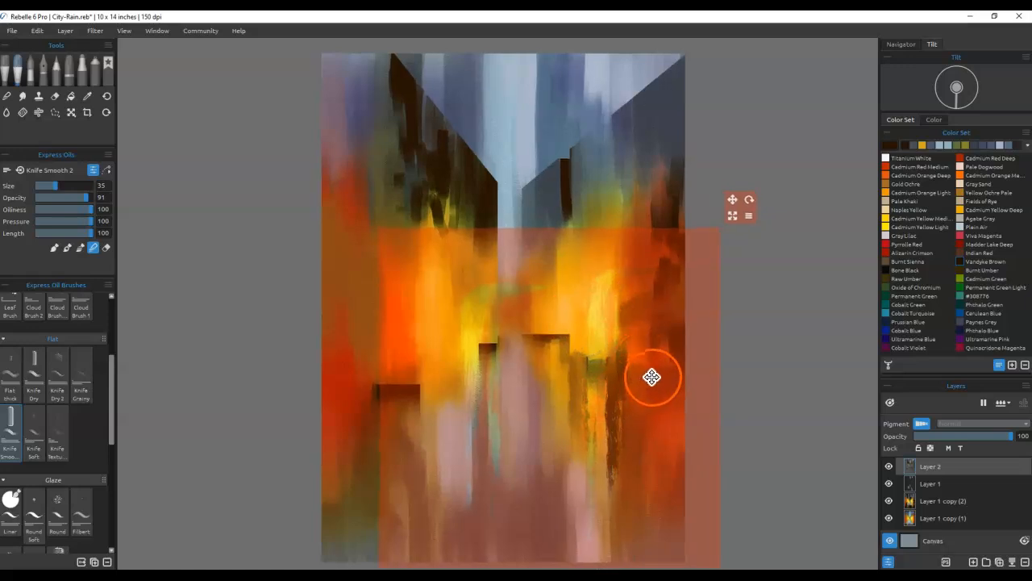
drag(652, 377, 715, 353)
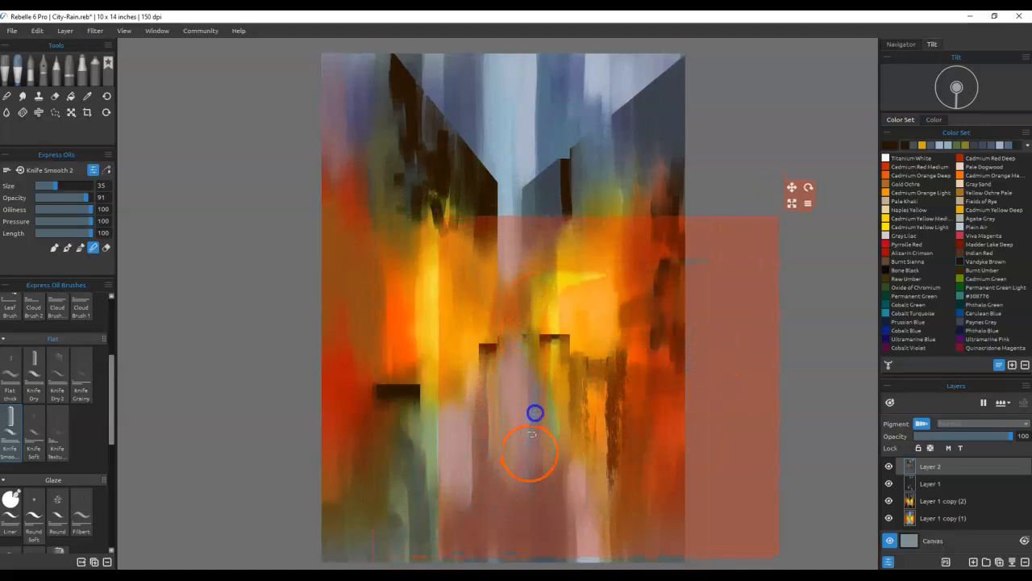
mouse_move(578, 315)
mouse_down()
mouse_move(570, 319)
mouse_move(596, 298)
mouse_up()
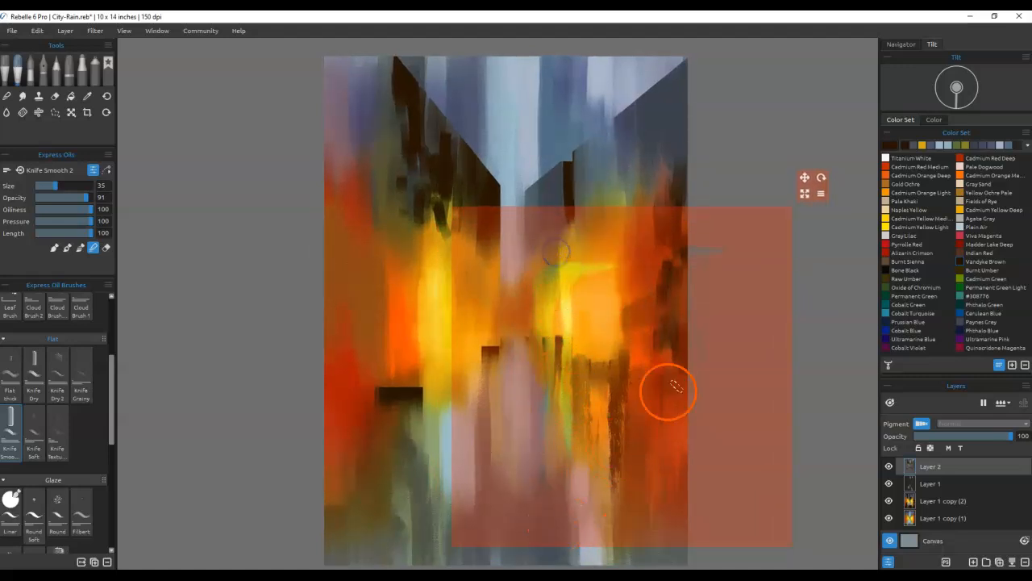
Step: Move the stencil over the lower left and blend the left base shadow into downward drips through it
mouse_move(638, 376)
mouse_down()
mouse_move(462, 400)
mouse_move(480, 388)
mouse_up()
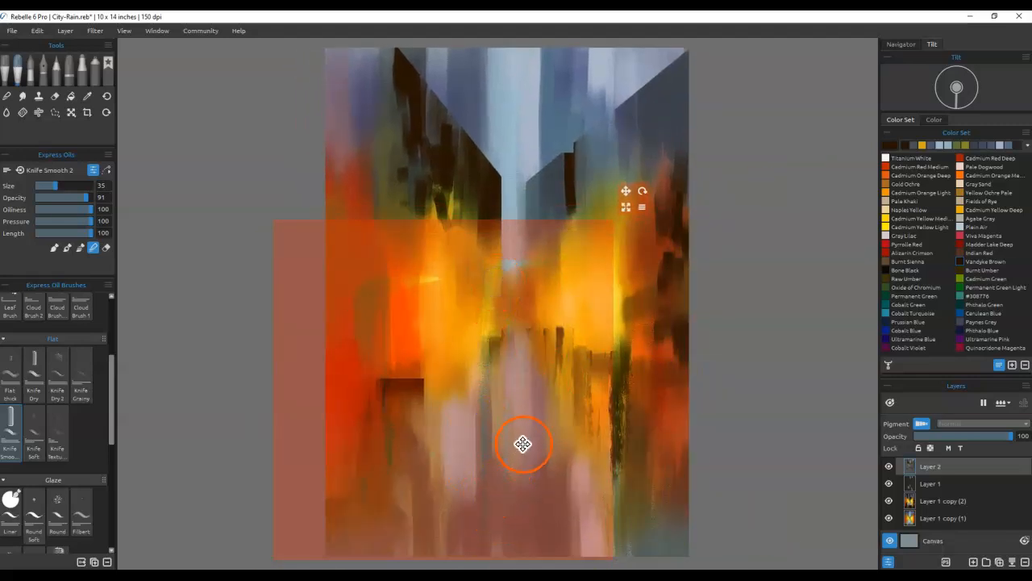
drag(529, 446, 449, 463)
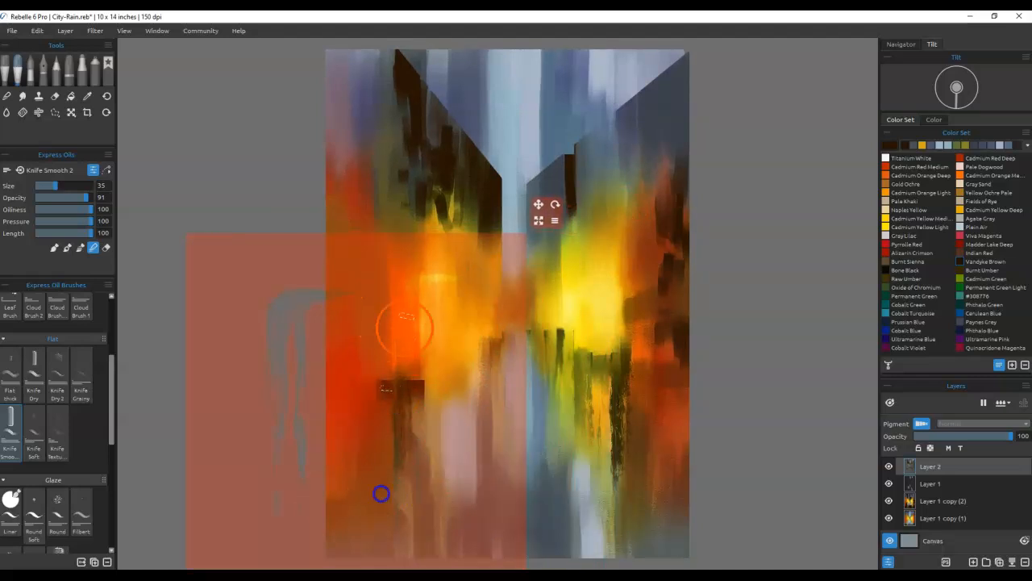
drag(504, 449, 487, 518)
drag(462, 419, 441, 445)
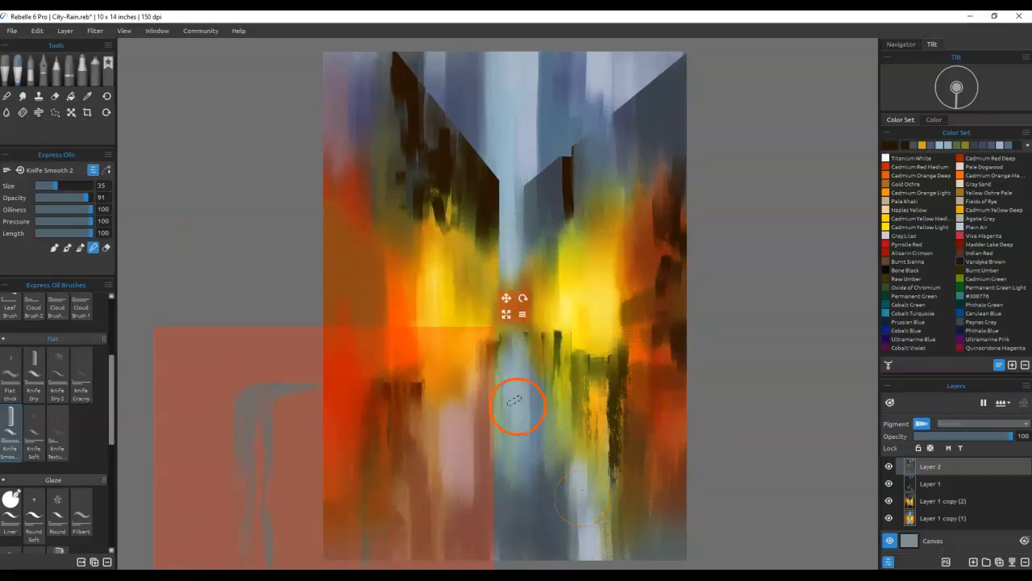
Step: Unlock the stencil's size ratio, squeeze it into a narrow strip, turn it upside down and place it over the left building's slanted edge
drag(475, 408, 604, 376)
click(650, 282)
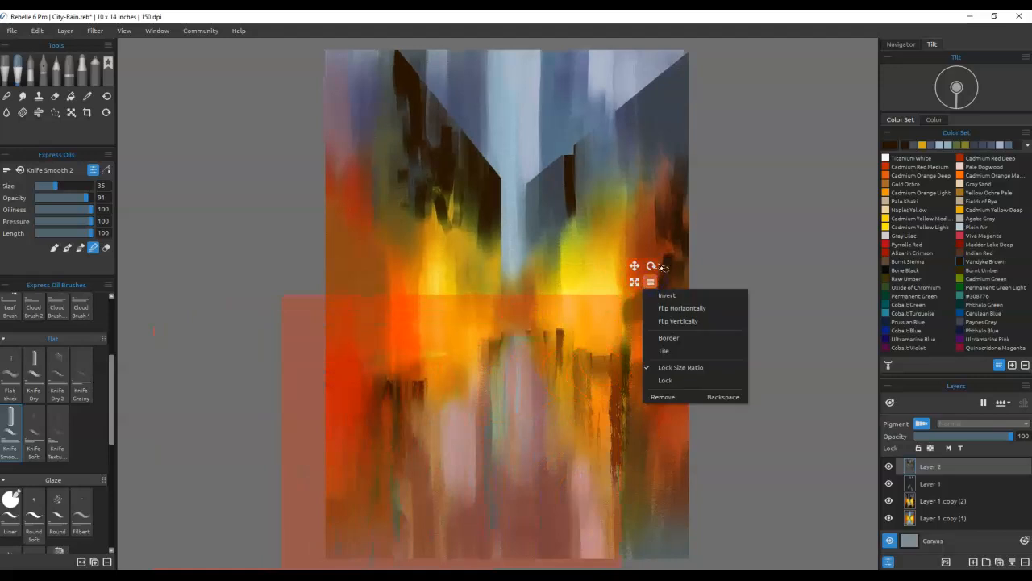
click(670, 367)
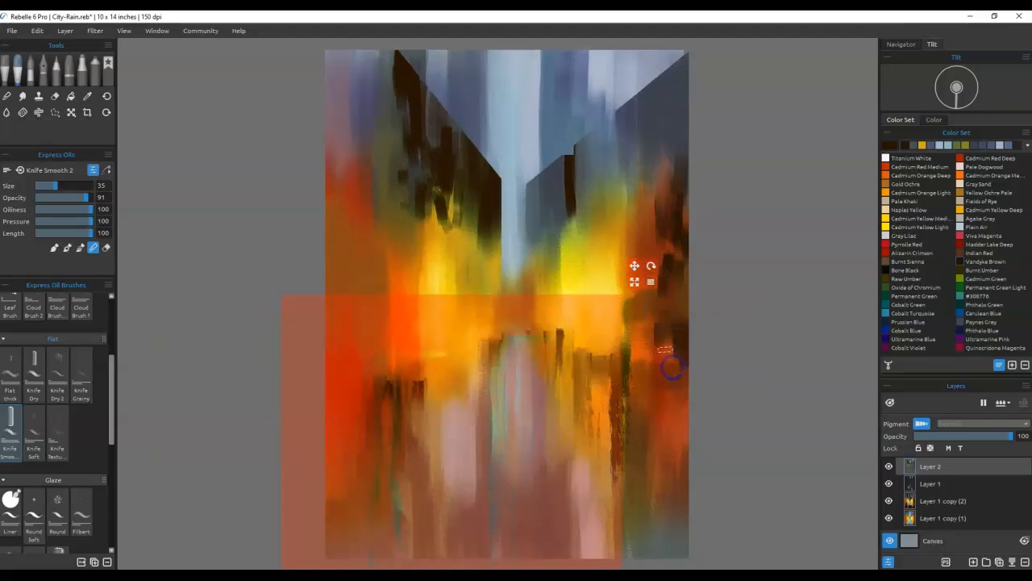
drag(637, 274, 424, 564)
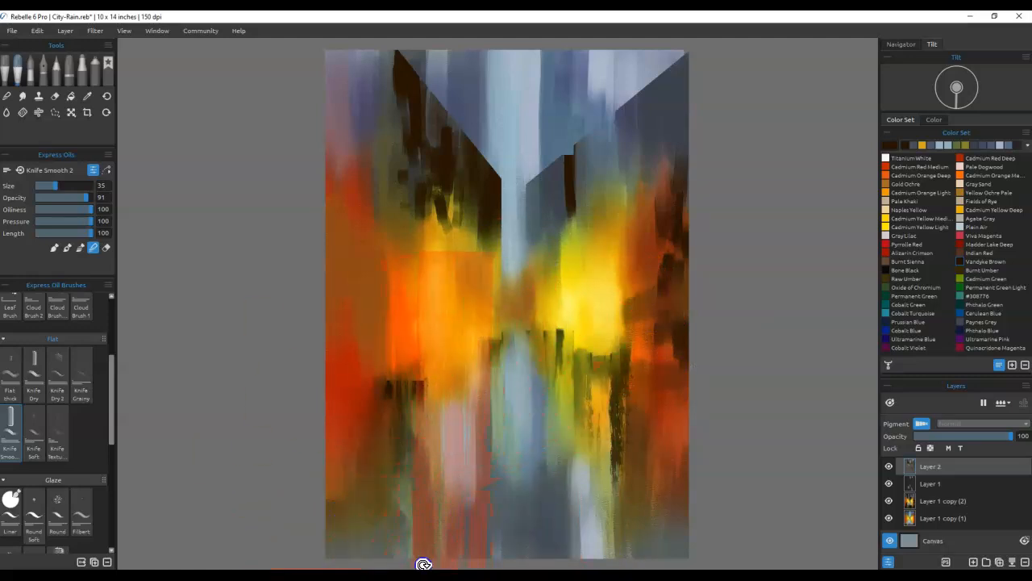
drag(454, 394, 482, 127)
drag(482, 127, 480, 127)
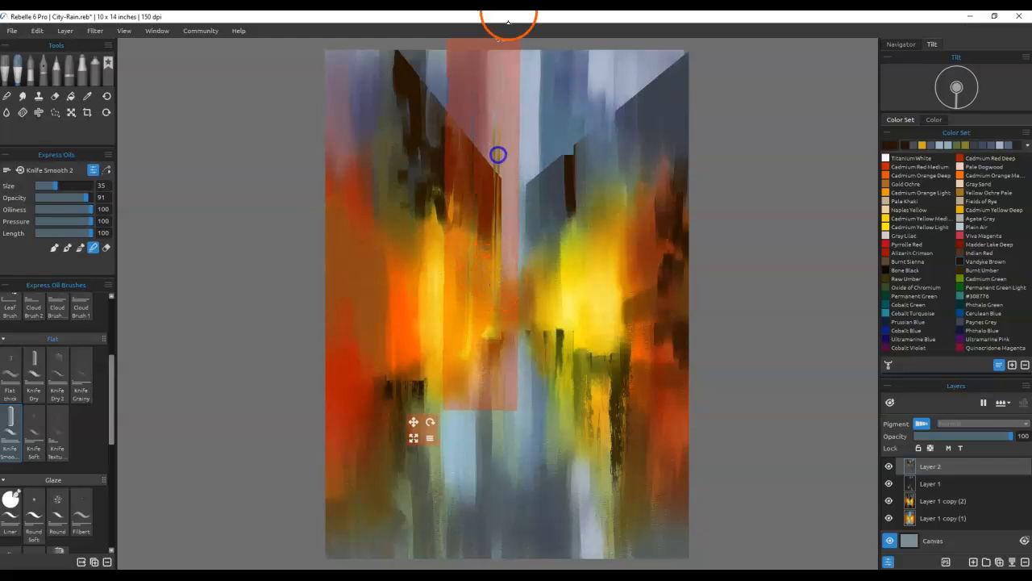
Step: Blend the left building's slanted roof edge through the stencil into thin dark spikes, undoing the first strokes and working toward the tip
drag(498, 100, 492, 190)
key(ctrl+z)
key(ctrl+z)
mouse_move(500, 125)
mouse_down()
mouse_move(498, 205)
mouse_move(497, 83)
mouse_move(507, 211)
mouse_up()
mouse_move(507, 209)
mouse_down()
mouse_move(500, 104)
mouse_move(488, 191)
mouse_move(469, 97)
mouse_up()
drag(499, 190, 501, 192)
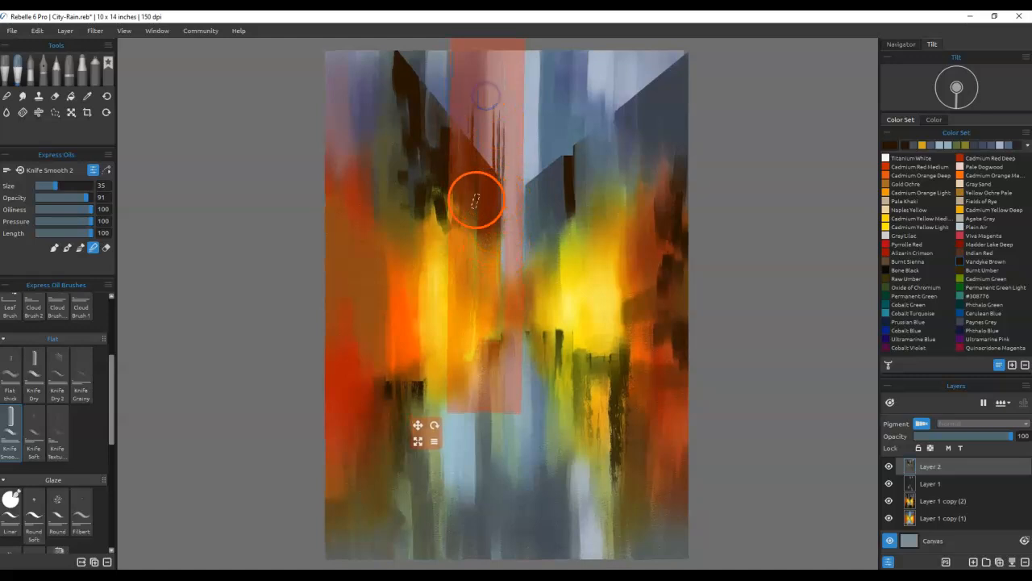
drag(500, 184, 418, 130)
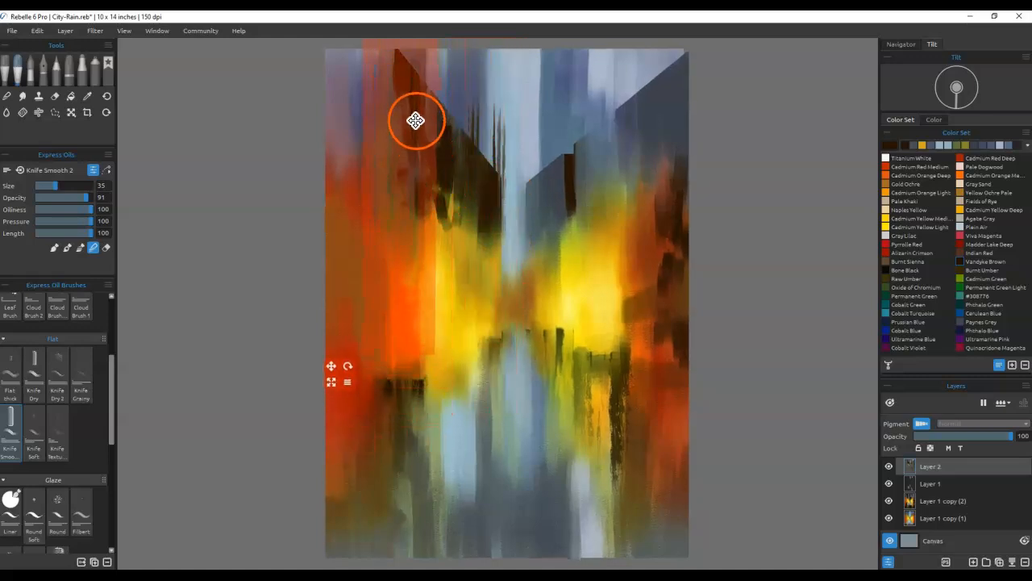
drag(529, 252, 522, 370)
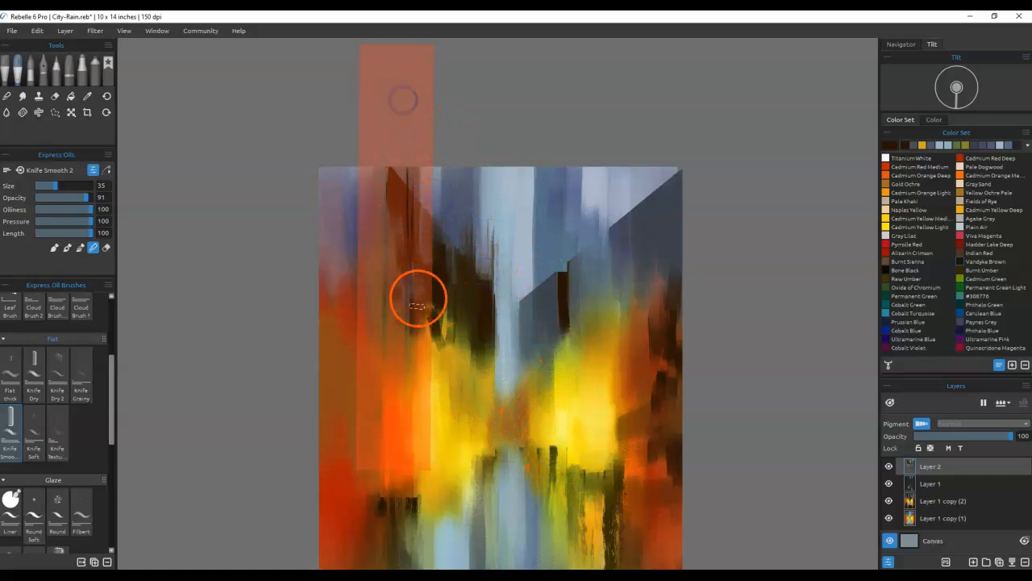
Step: Widen the stencil across the upper buildings and blend the left building's top into vertical streaks against the sky
key(ctrl+t)
mouse_move(334, 491)
mouse_down()
mouse_move(87, 439)
mouse_move(84, 532)
mouse_up()
drag(366, 340, 428, 327)
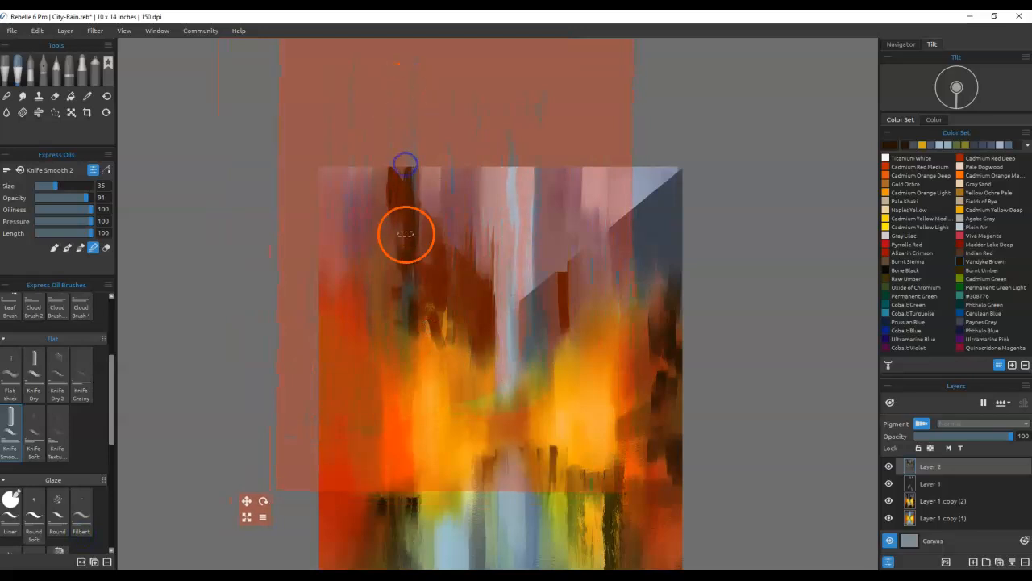
drag(416, 152, 410, 340)
drag(392, 218, 395, 343)
mouse_move(465, 206)
mouse_down()
mouse_move(511, 295)
mouse_move(470, 337)
mouse_up()
mouse_move(485, 226)
mouse_down()
mouse_move(459, 310)
mouse_move(489, 319)
mouse_move(470, 303)
mouse_up()
drag(440, 174, 429, 297)
drag(438, 193, 440, 368)
Step: Reposition the stencil over the right side and blend the inner tower's dark edge into vertical streaks
mouse_move(537, 401)
mouse_down()
mouse_move(721, 421)
mouse_move(610, 368)
mouse_move(640, 396)
mouse_move(594, 491)
mouse_move(676, 322)
mouse_up()
drag(391, 420, 640, 81)
drag(698, 211, 619, 320)
drag(565, 275, 559, 399)
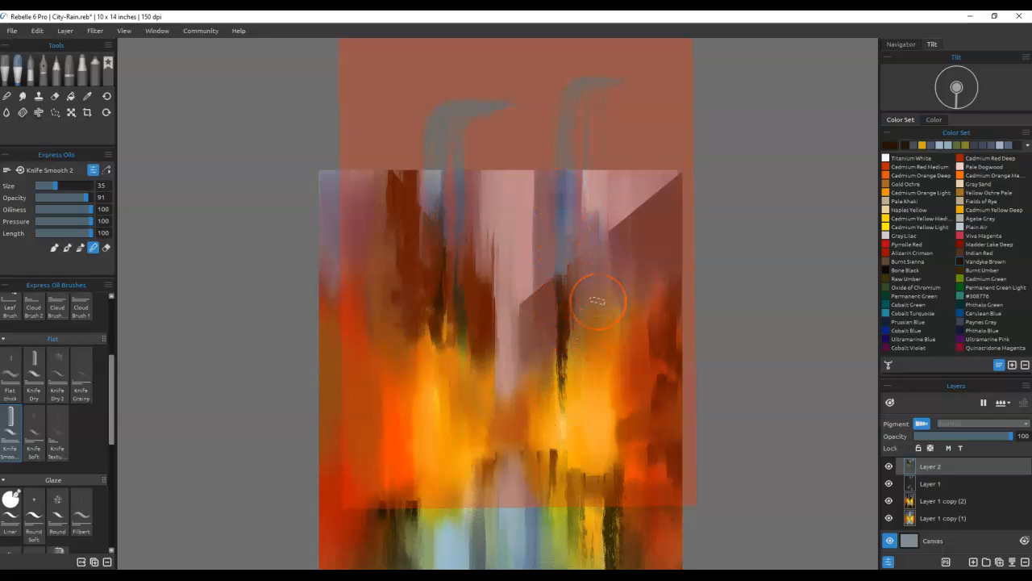
Step: Hide the stencil and blend the slanted roof edges of the right buildings and the top of the left building into the sky
key(ctrl+h)
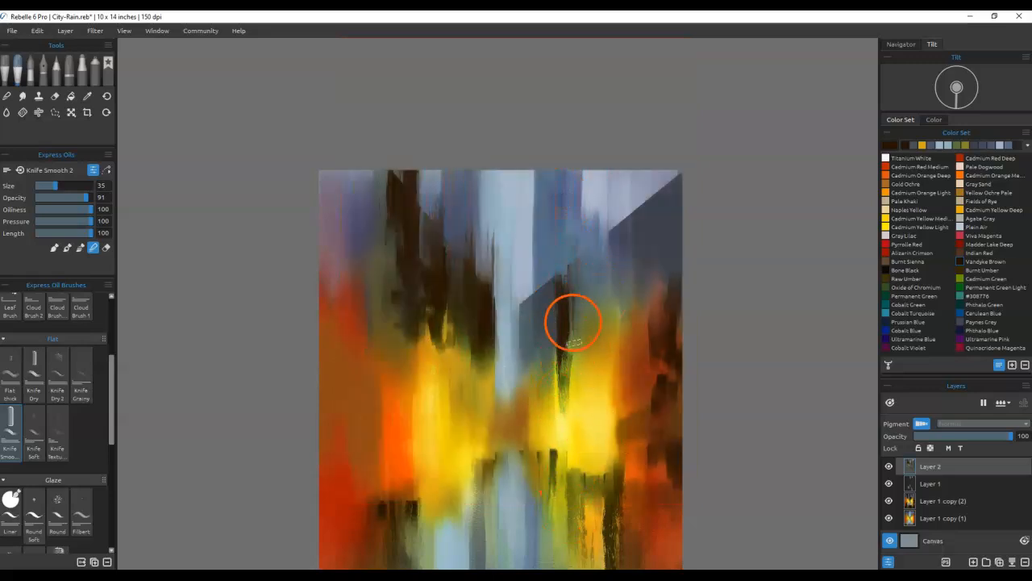
mouse_move(529, 300)
mouse_down()
mouse_move(519, 272)
mouse_move(521, 355)
mouse_move(511, 231)
mouse_move(499, 229)
mouse_up()
mouse_move(623, 264)
mouse_down()
mouse_move(619, 185)
mouse_move(620, 281)
mouse_move(674, 240)
mouse_move(646, 329)
mouse_move(618, 284)
mouse_move(634, 234)
mouse_move(642, 287)
mouse_up()
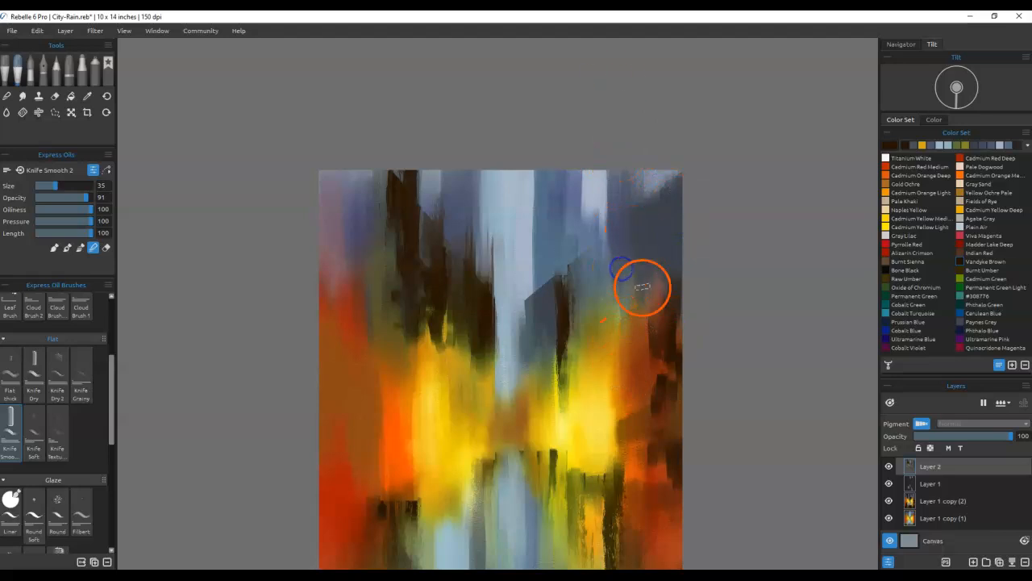
mouse_move(420, 225)
mouse_down()
mouse_move(426, 237)
mouse_move(433, 141)
mouse_up()
mouse_move(423, 193)
mouse_down()
mouse_move(425, 269)
mouse_move(414, 279)
mouse_move(392, 261)
mouse_move(449, 237)
mouse_move(456, 330)
mouse_move(479, 215)
mouse_move(459, 245)
mouse_move(588, 403)
mouse_move(533, 334)
mouse_move(537, 282)
mouse_move(539, 338)
mouse_move(548, 326)
mouse_move(548, 263)
mouse_move(534, 362)
mouse_move(535, 157)
mouse_move(540, 296)
mouse_up()
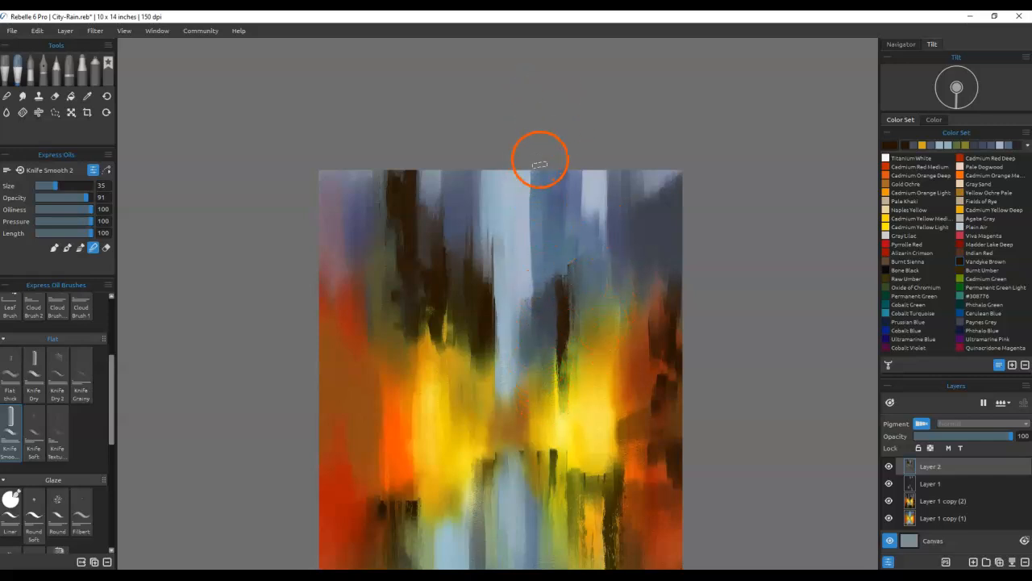
Step: Blend the yellow glow, the reflections beneath it and the dark strokes on the right outer building
mouse_move(537, 240)
mouse_down()
mouse_move(537, 341)
mouse_move(530, 265)
mouse_move(542, 77)
mouse_move(666, 325)
mouse_move(610, 288)
mouse_move(581, 325)
mouse_move(604, 166)
mouse_up()
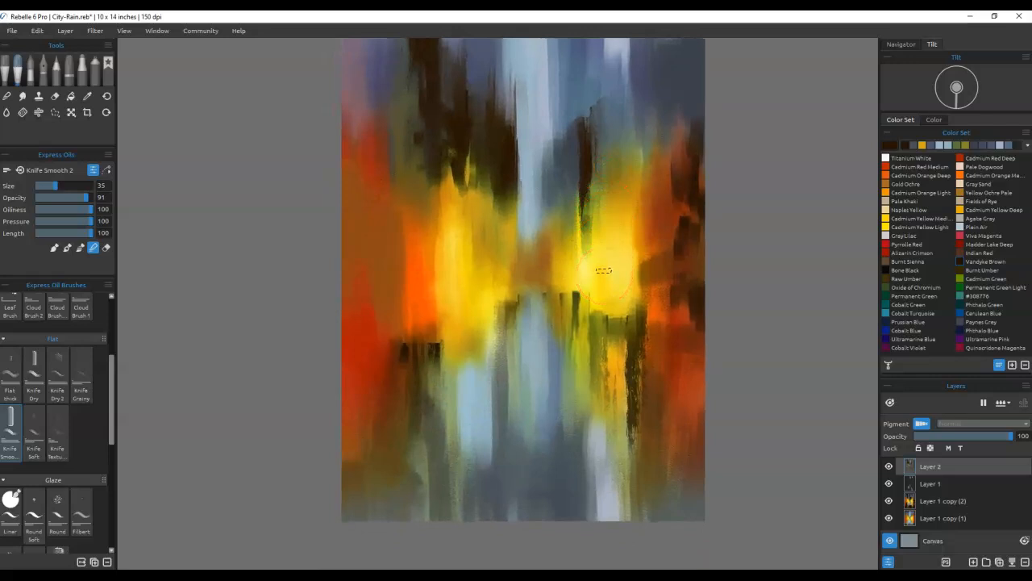
mouse_move(635, 280)
mouse_down()
mouse_move(553, 283)
mouse_move(578, 289)
mouse_move(564, 272)
mouse_move(556, 281)
mouse_move(666, 307)
mouse_move(600, 263)
mouse_move(595, 276)
mouse_move(620, 266)
mouse_up()
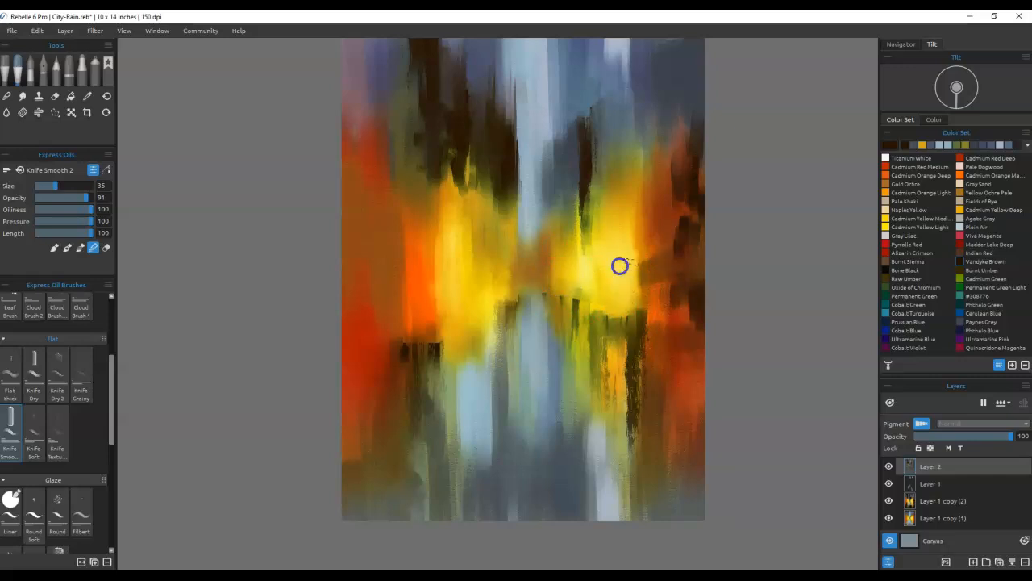
drag(579, 316, 577, 304)
drag(592, 373, 617, 391)
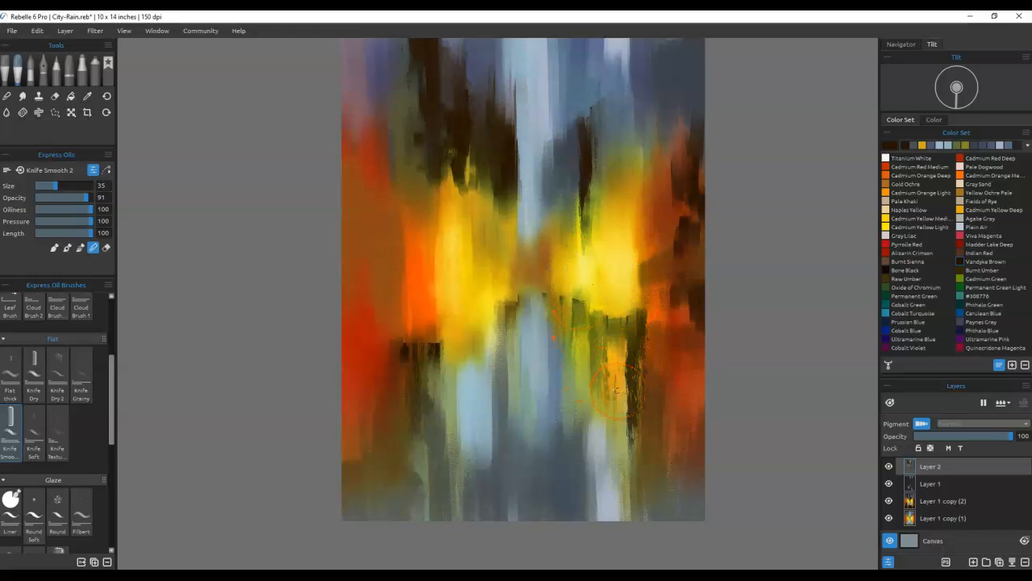
drag(692, 314, 694, 281)
mouse_move(684, 225)
mouse_down()
mouse_move(703, 269)
mouse_move(680, 290)
mouse_move(673, 275)
mouse_up()
drag(672, 276, 666, 318)
Step: Smear the base shadows into slanted edges and blend the dark building bottoms into the yellow glow
mouse_move(448, 306)
mouse_down()
mouse_move(425, 339)
mouse_move(460, 323)
mouse_move(425, 355)
mouse_up()
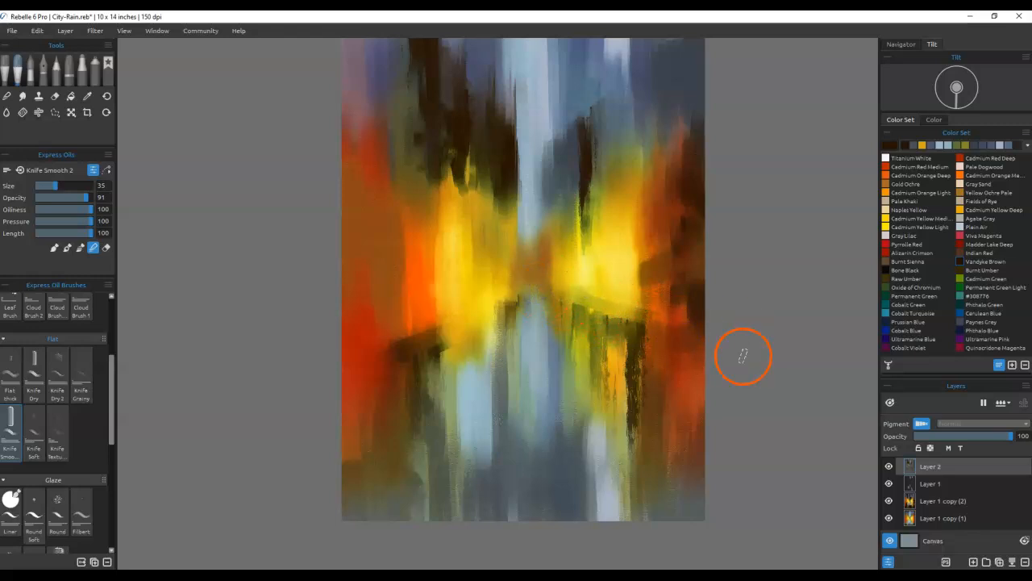
mouse_move(463, 196)
mouse_down()
mouse_move(454, 358)
mouse_move(492, 373)
mouse_move(509, 306)
mouse_move(491, 139)
mouse_move(496, 242)
mouse_up()
drag(473, 108, 452, 293)
drag(587, 184, 578, 333)
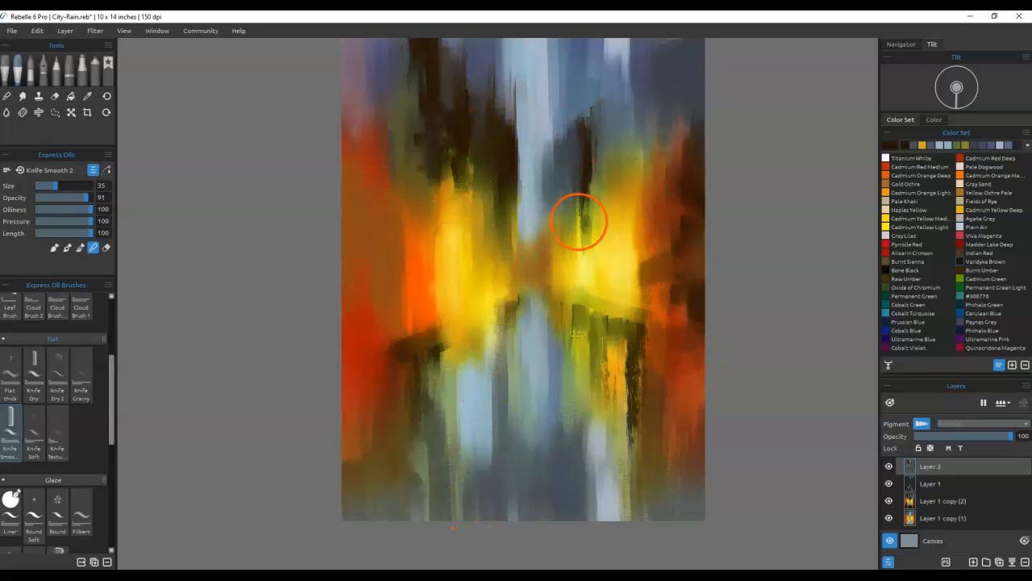
key(ctrl+0)
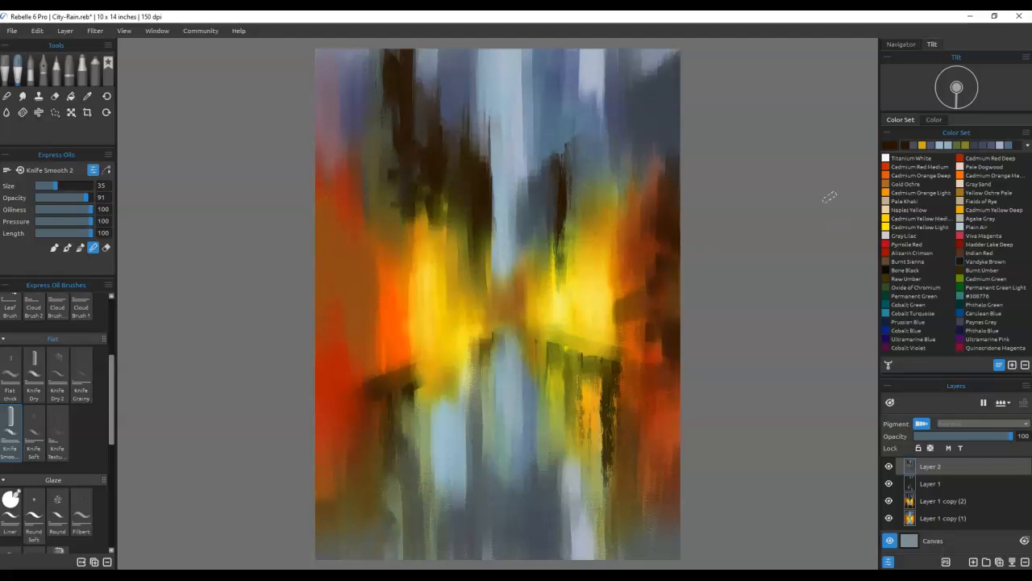
Step: Add the speckled ripple stencil, unlock its size ratio and stretch it across the lower half of the canvas
key(ctrl+v)
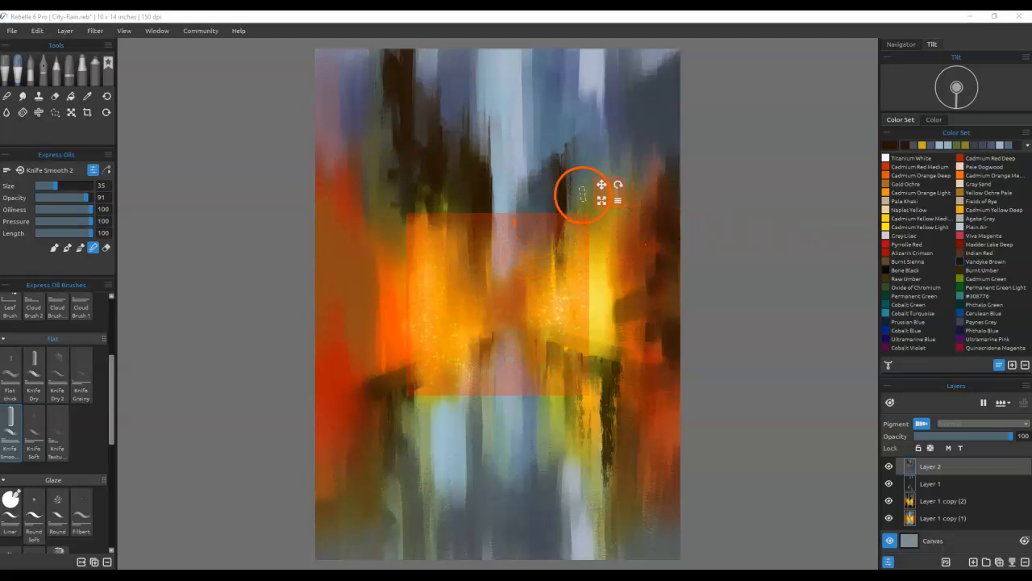
click(620, 200)
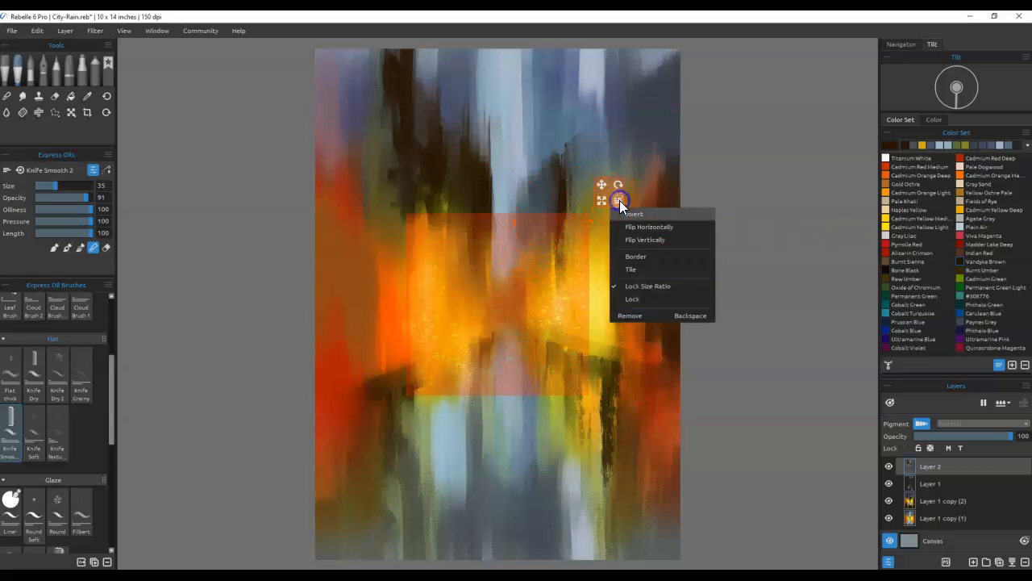
click(628, 283)
drag(602, 200, 859, 135)
drag(744, 206, 783, 373)
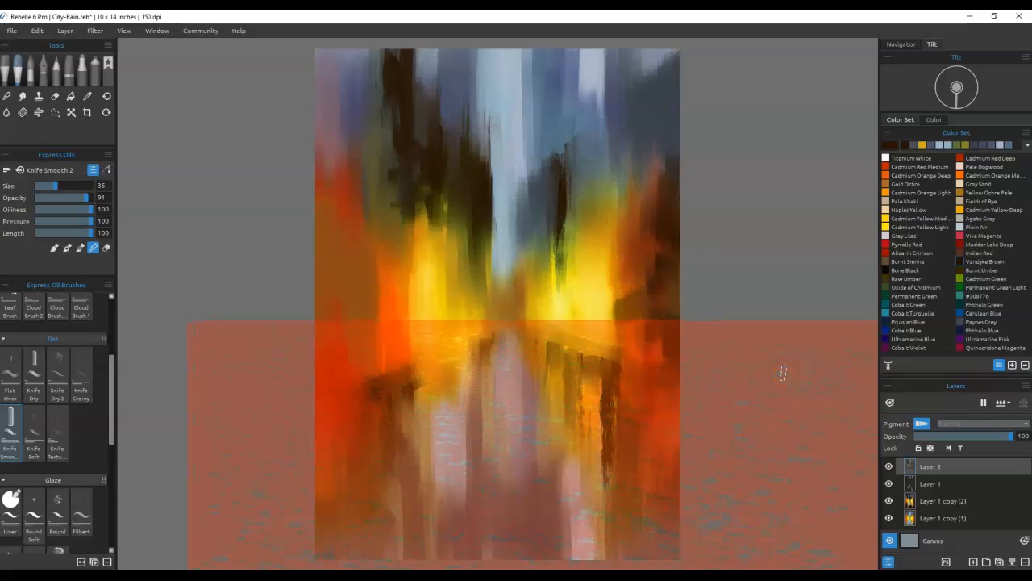
Step: Pick the pale blue of the sky and paint speckled ripples through the stencil across the wet street
mouse_move(654, 253)
alt+mouse_down()
mouse_move(528, 160)
mouse_move(509, 104)
alt+mouse_up()
mouse_move(417, 436)
mouse_down()
mouse_move(605, 440)
mouse_move(422, 476)
mouse_move(553, 516)
mouse_move(446, 551)
mouse_move(509, 496)
mouse_up()
click(632, 462)
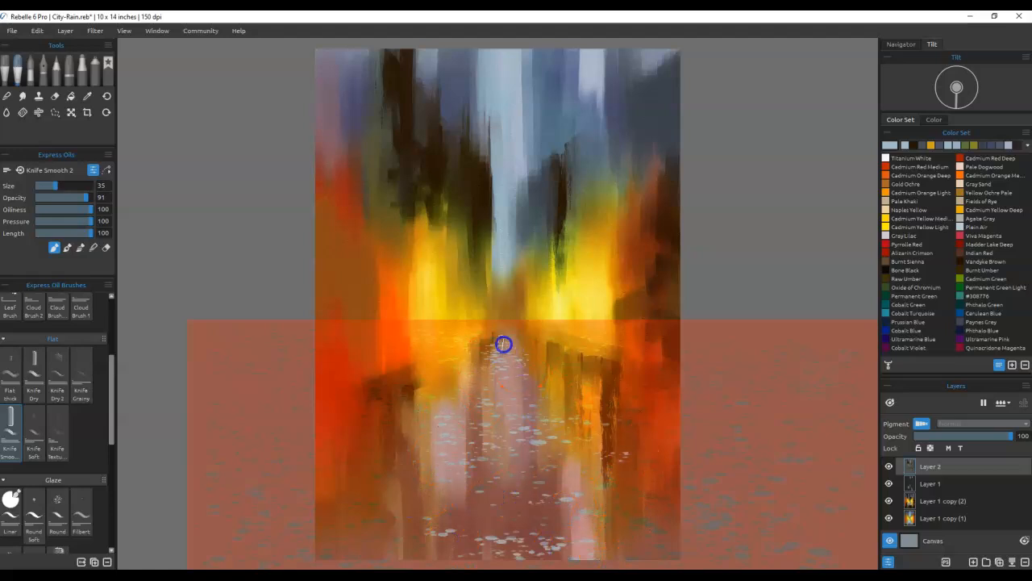
mouse_move(513, 339)
mouse_down()
mouse_move(551, 384)
mouse_move(712, 417)
mouse_move(572, 448)
mouse_move(680, 454)
mouse_move(567, 511)
mouse_up()
drag(380, 524, 279, 509)
mouse_move(325, 444)
mouse_down()
mouse_move(405, 432)
mouse_move(377, 418)
mouse_move(377, 394)
mouse_move(436, 374)
mouse_up()
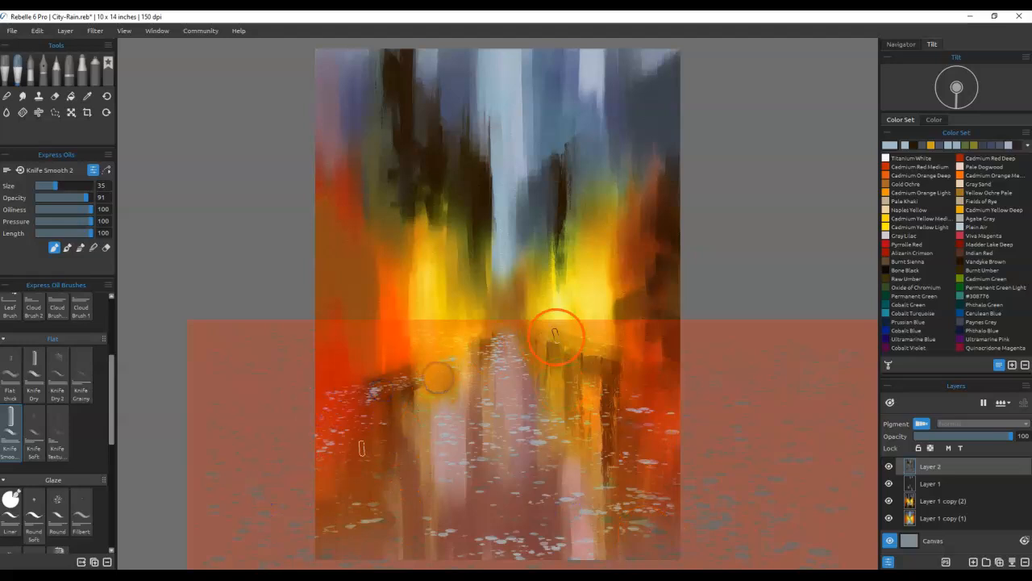
mouse_move(554, 335)
mouse_down()
mouse_move(615, 384)
mouse_move(630, 375)
mouse_move(637, 445)
mouse_move(637, 403)
mouse_up()
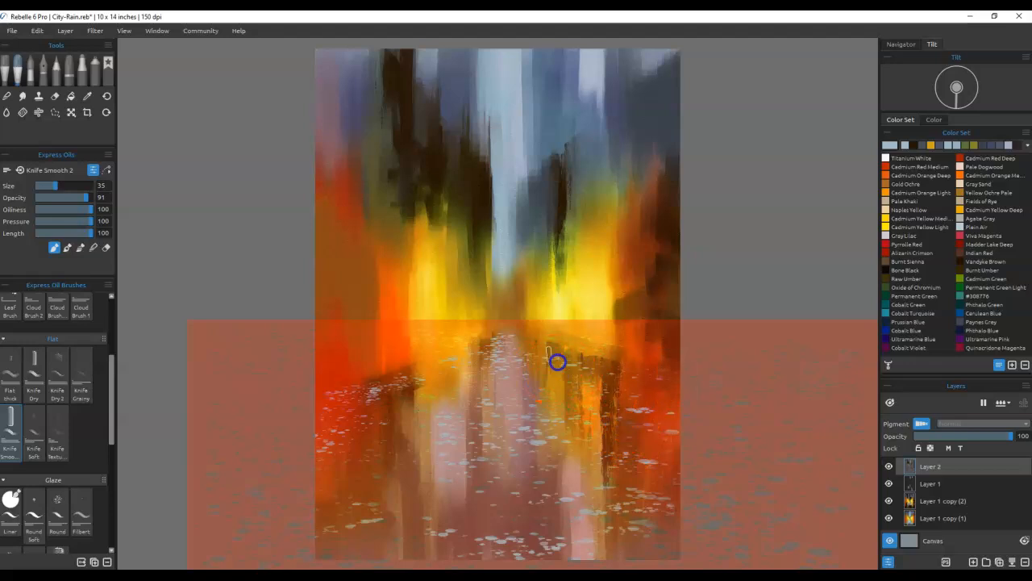
click(498, 334)
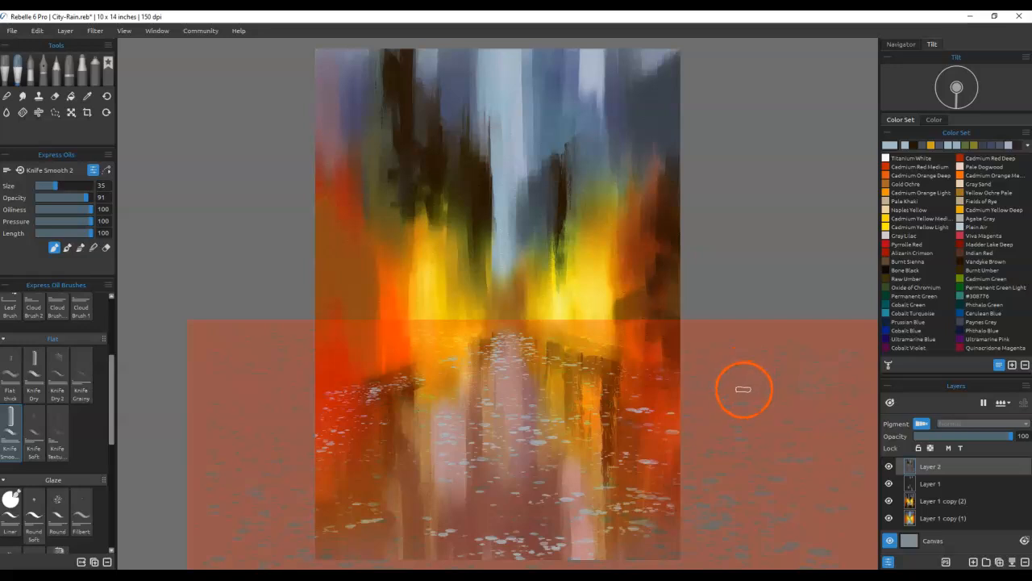
Step: Blend the pale ripples across the wet street and smooth the base edge of the right yellow glow
key(b)
drag(562, 440, 545, 504)
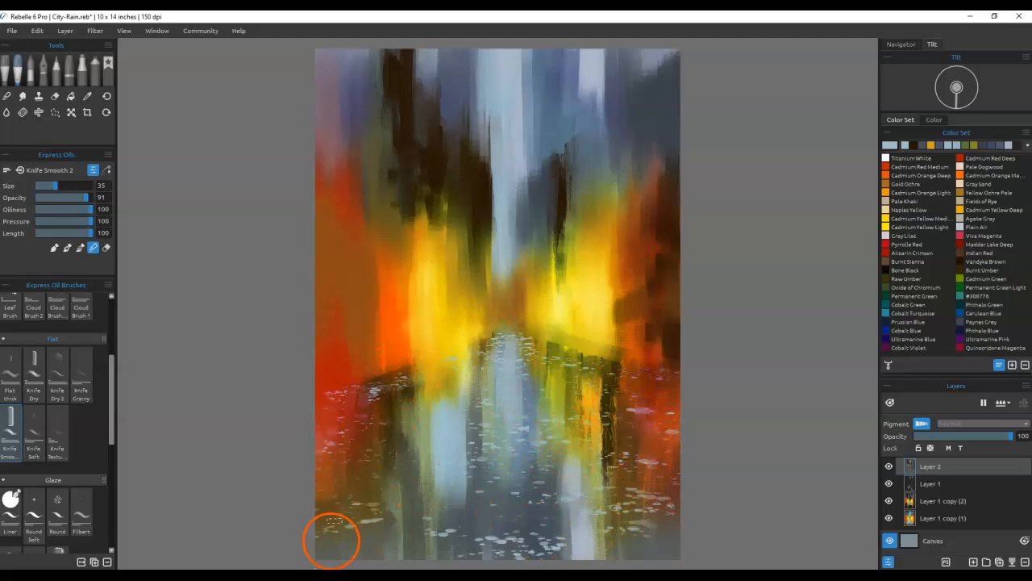
drag(492, 371, 500, 268)
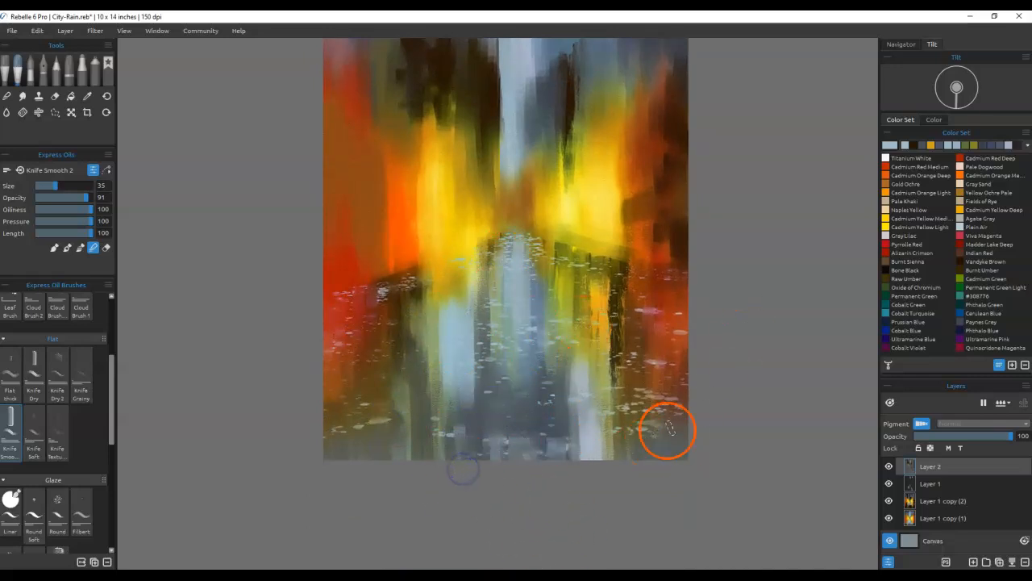
mouse_move(549, 258)
mouse_down()
mouse_move(512, 237)
mouse_move(477, 244)
mouse_move(474, 262)
mouse_move(574, 273)
mouse_move(498, 305)
mouse_move(537, 327)
mouse_up()
click(349, 290)
mouse_move(450, 253)
mouse_down()
mouse_move(478, 235)
mouse_move(600, 239)
mouse_up()
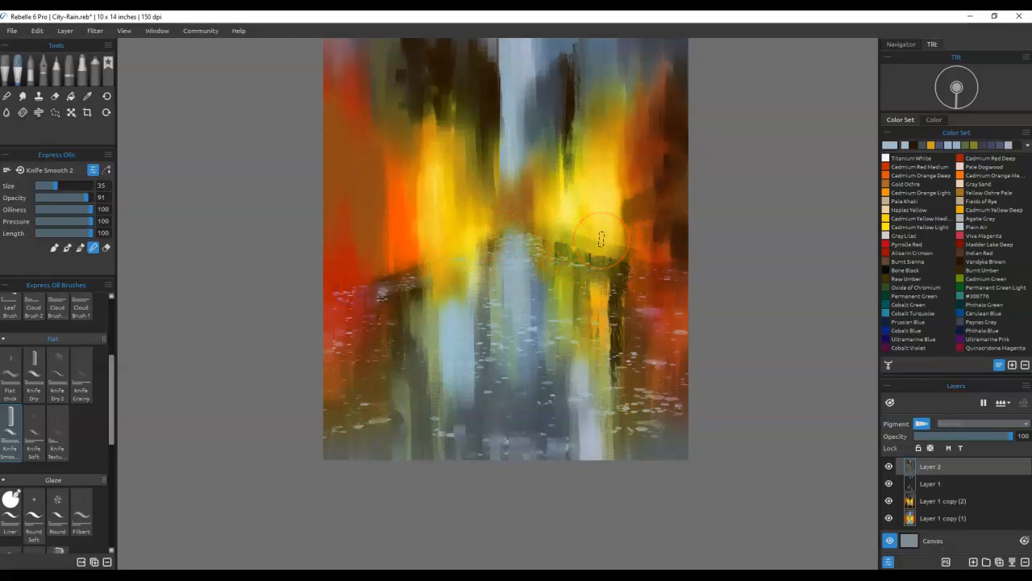
drag(627, 188, 620, 293)
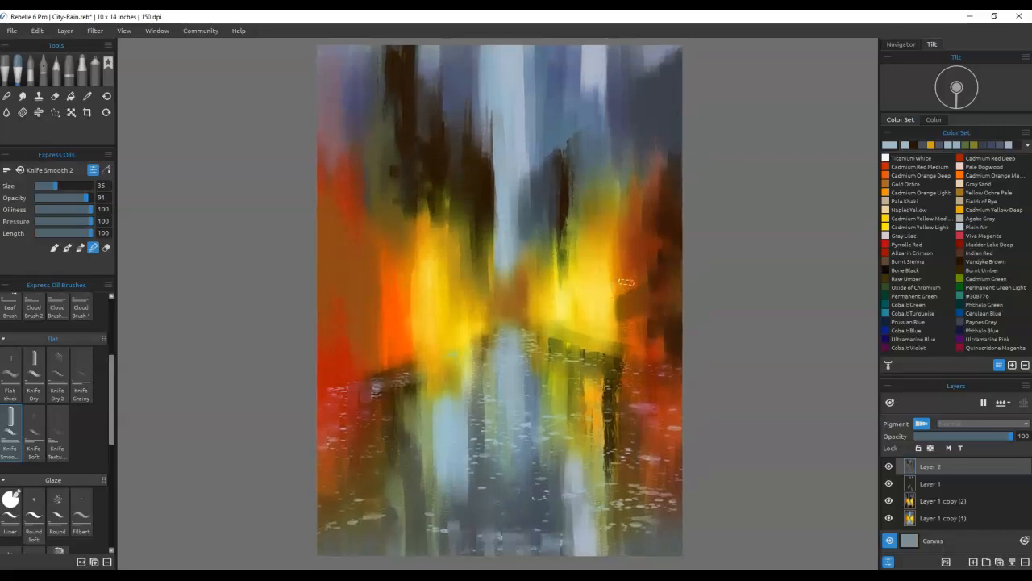
Step: Add the brick stencil, shrink and rotate it to a slant, and position it over the base of the right yellow glow
click(627, 290)
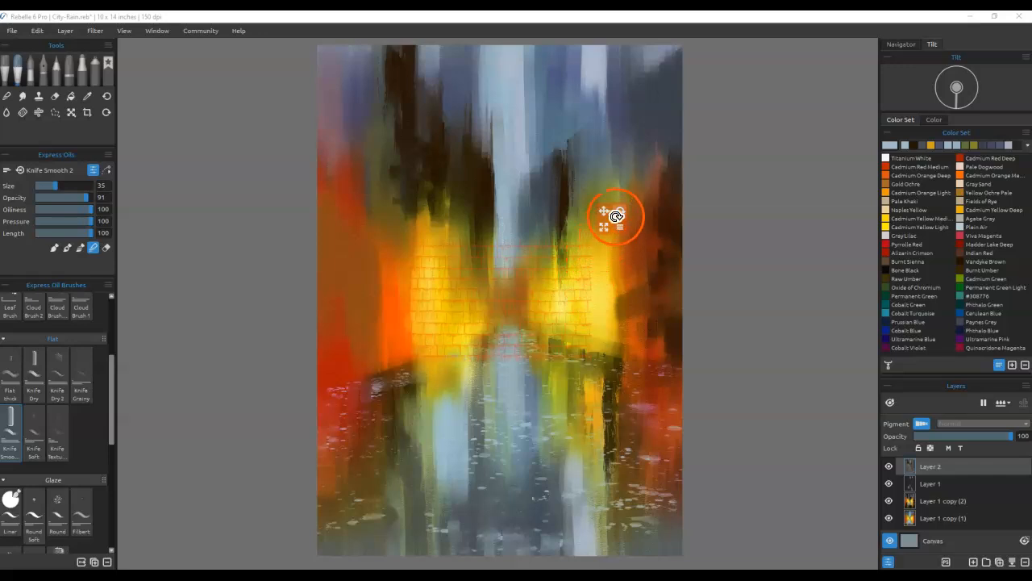
drag(619, 212, 648, 251)
drag(575, 306, 666, 354)
click(731, 314)
click(762, 395)
drag(715, 308, 678, 345)
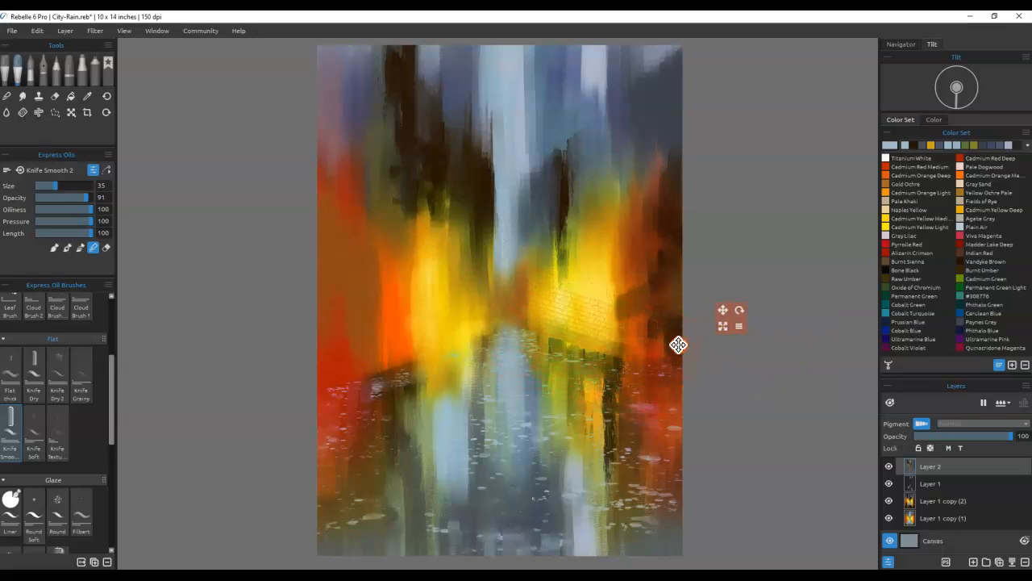
drag(744, 312, 723, 320)
click(686, 331)
click(682, 345)
click(675, 341)
drag(676, 351, 689, 338)
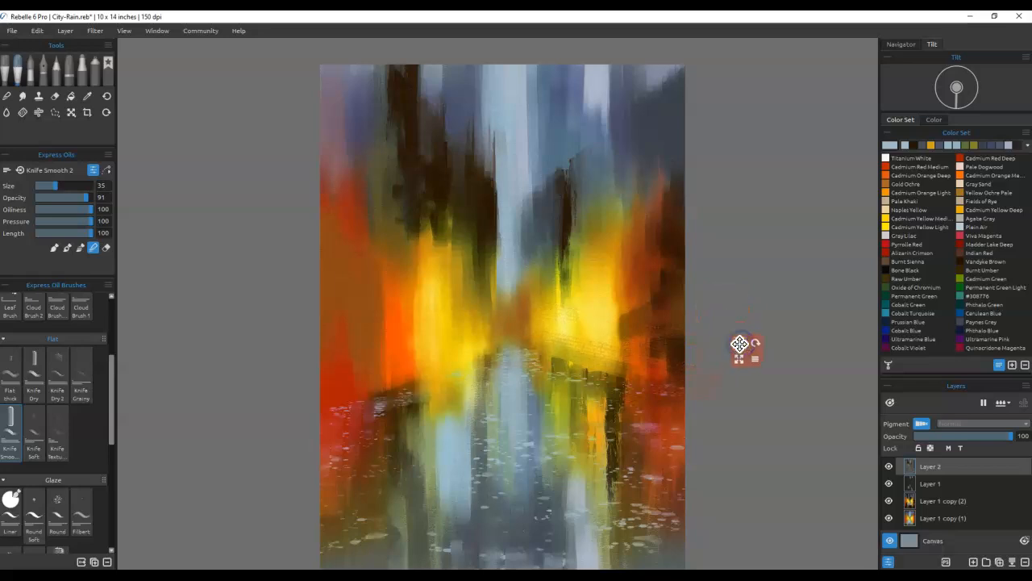
Step: Pick the bright yellow of the glow and paint bricks through the stencil along the base of the right building
drag(677, 310, 604, 314)
drag(576, 360, 562, 345)
drag(613, 366, 544, 339)
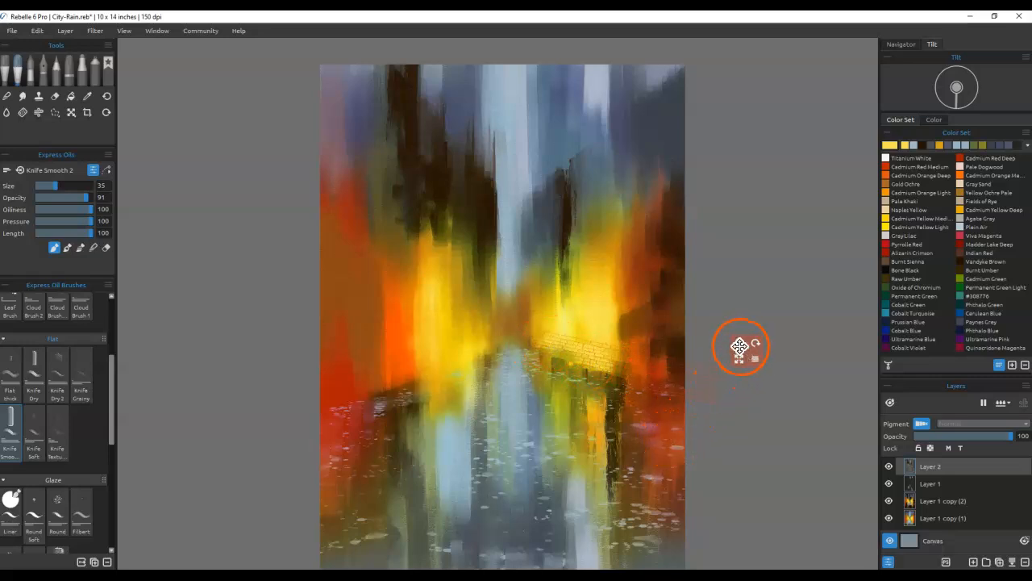
Step: Shift the brick stencil higher on the building, soften the painted bricks into the glow and remove the stencil
drag(739, 346, 731, 275)
key(alt)
mouse_move(540, 347)
mouse_down()
mouse_move(563, 341)
mouse_move(578, 362)
mouse_move(551, 339)
mouse_up()
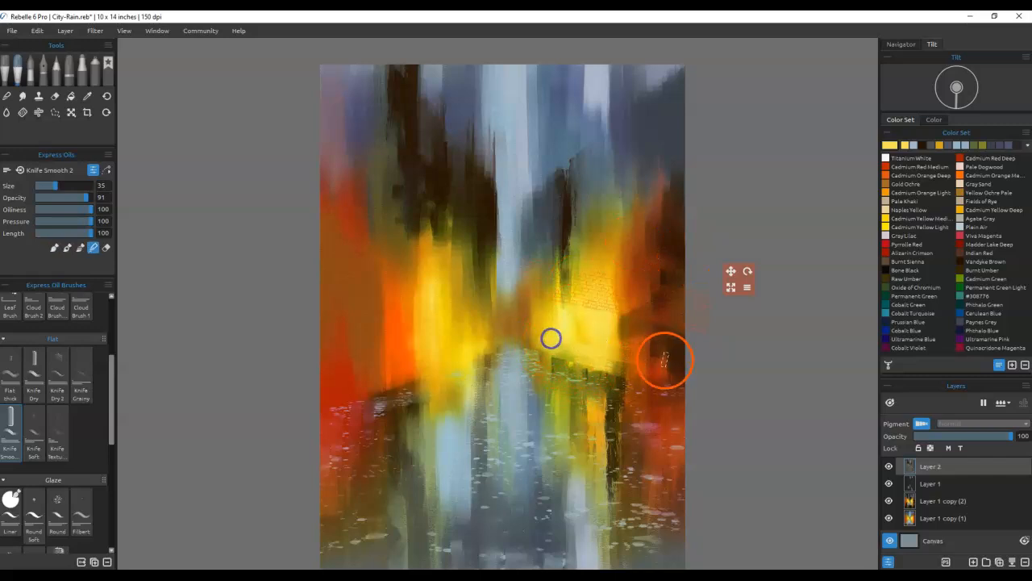
drag(609, 413, 611, 415)
mouse_move(631, 362)
mouse_down()
mouse_move(597, 367)
mouse_move(669, 361)
mouse_move(571, 364)
mouse_up()
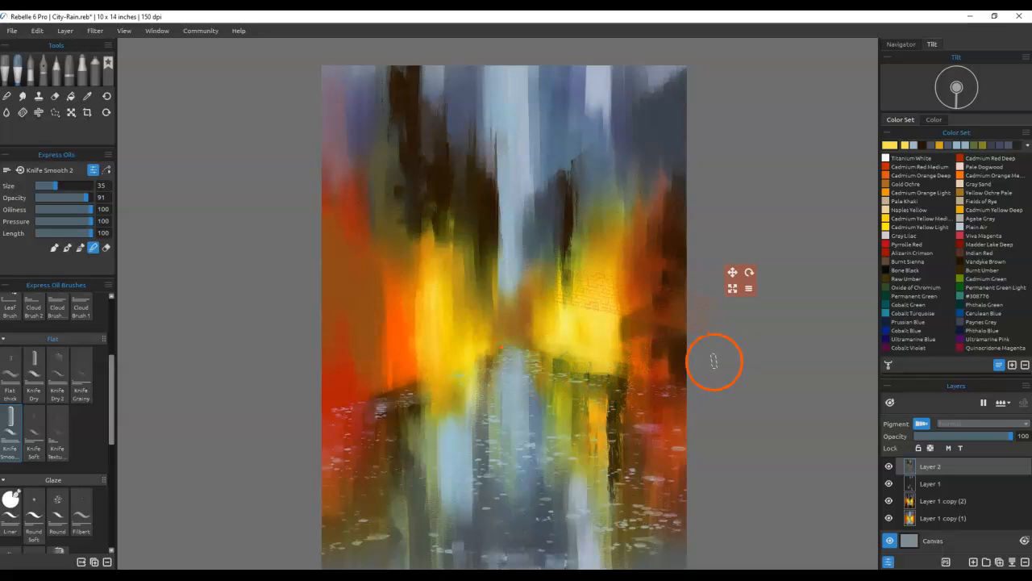
click(758, 274)
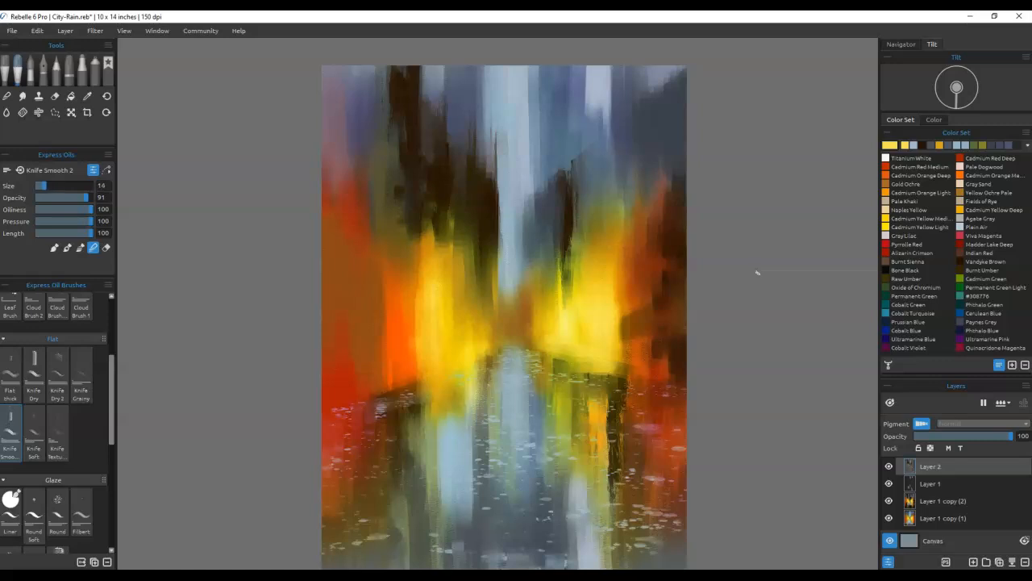
Step: Add a new layer and paint sign-like marks in the pale blue of the sky above the right glow with brush size 14
click(974, 562)
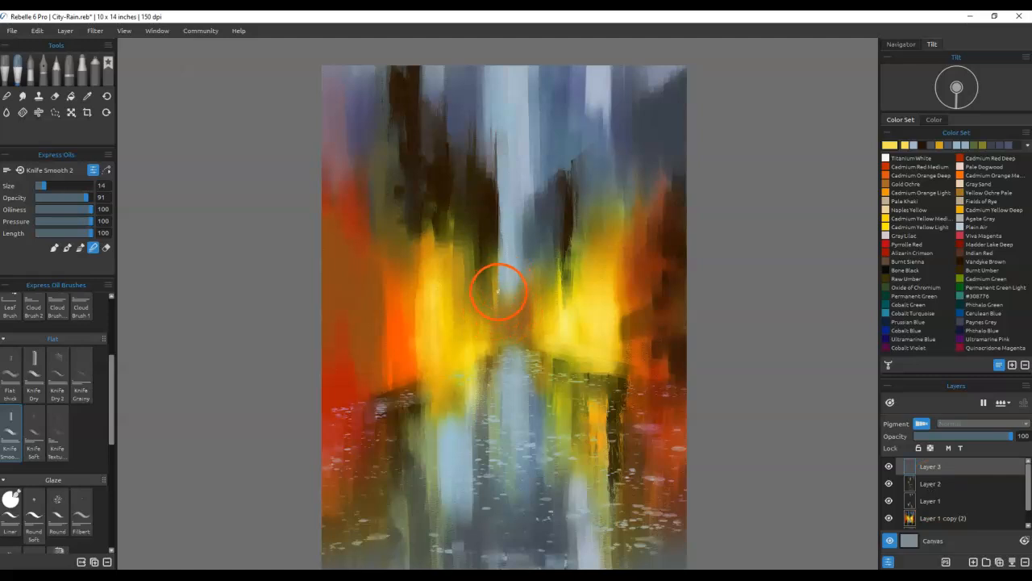
alt+click(519, 130)
alt+click(597, 83)
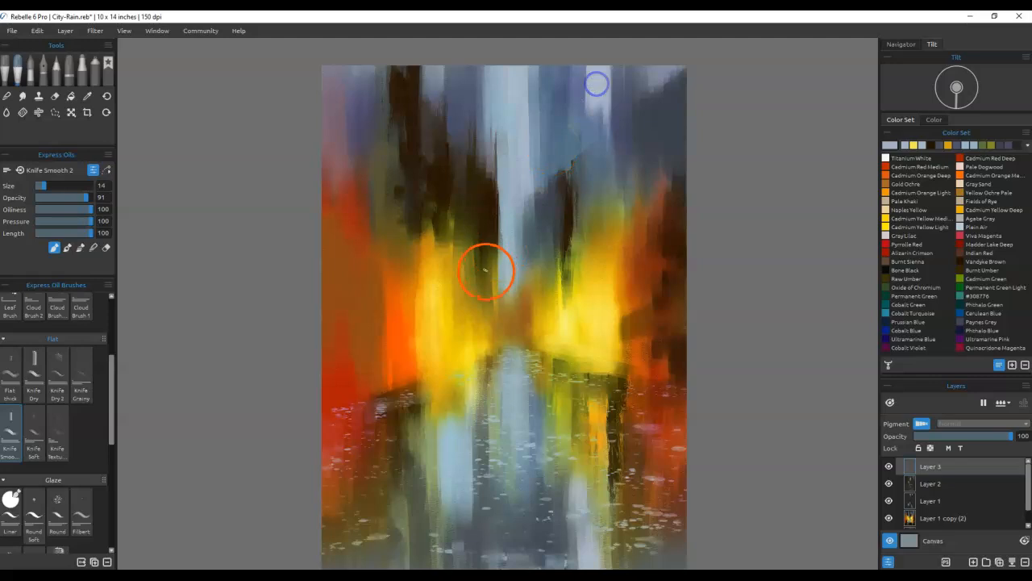
key(ctrl+z)
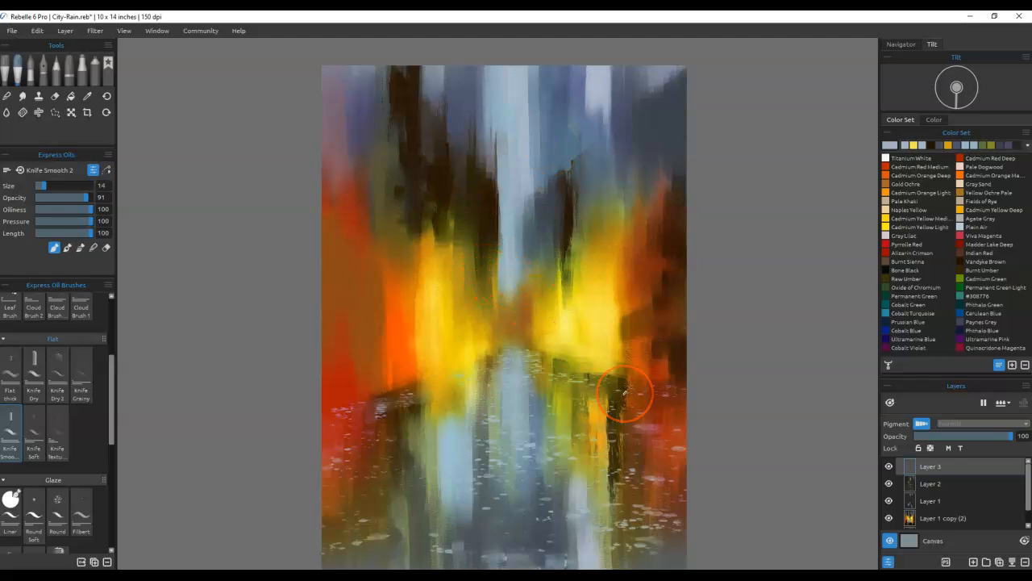
drag(600, 198, 602, 232)
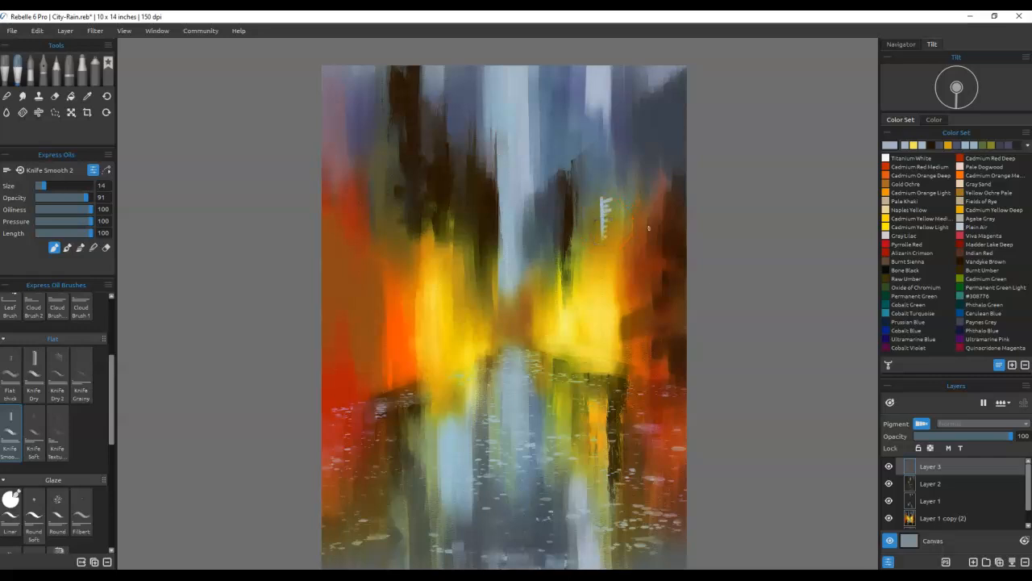
Step: Draw the pale sky streak down beside the sign marks, and paint light yellow lettering-like marks on the dark right building
mouse_move(620, 180)
mouse_down()
mouse_move(621, 226)
mouse_move(611, 97)
mouse_move(615, 143)
mouse_move(614, 108)
mouse_move(607, 201)
mouse_move(597, 202)
mouse_move(614, 345)
mouse_up()
key(b)
mouse_move(620, 161)
mouse_down()
mouse_move(631, 336)
mouse_move(576, 331)
mouse_move(594, 320)
mouse_up()
alt+click(595, 324)
mouse_move(630, 238)
mouse_down()
mouse_move(615, 297)
mouse_move(634, 307)
mouse_move(632, 284)
mouse_move(615, 286)
mouse_move(614, 301)
mouse_move(643, 301)
mouse_move(659, 285)
mouse_move(651, 284)
mouse_move(658, 296)
mouse_move(688, 268)
mouse_move(618, 301)
mouse_up()
key(b)
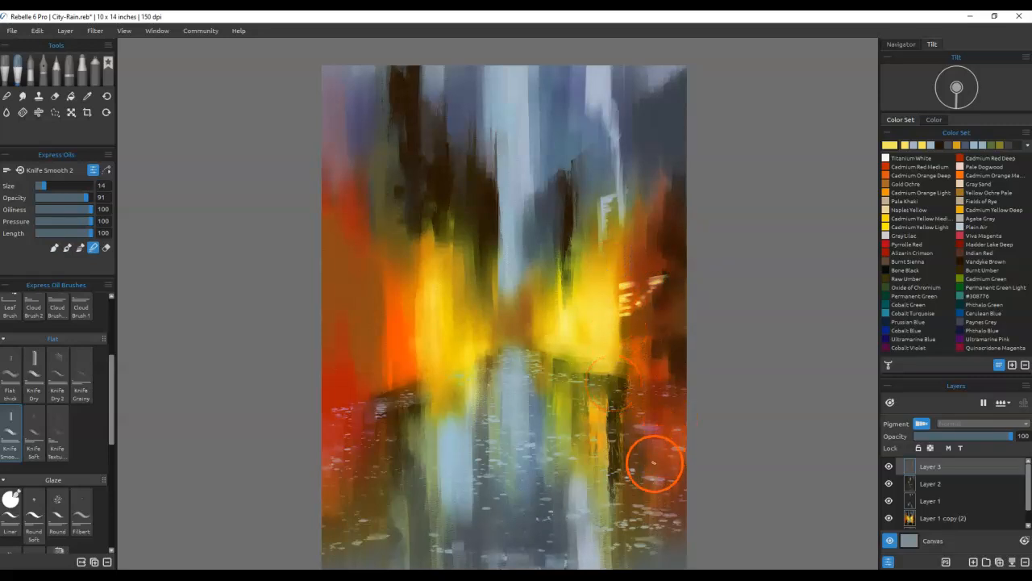
Step: Pick the dark brown of the left building and paint vertical strokes on the inner edge of the right glow
alt+click(489, 217)
mouse_move(554, 258)
mouse_down()
mouse_move(555, 282)
mouse_move(554, 258)
mouse_up()
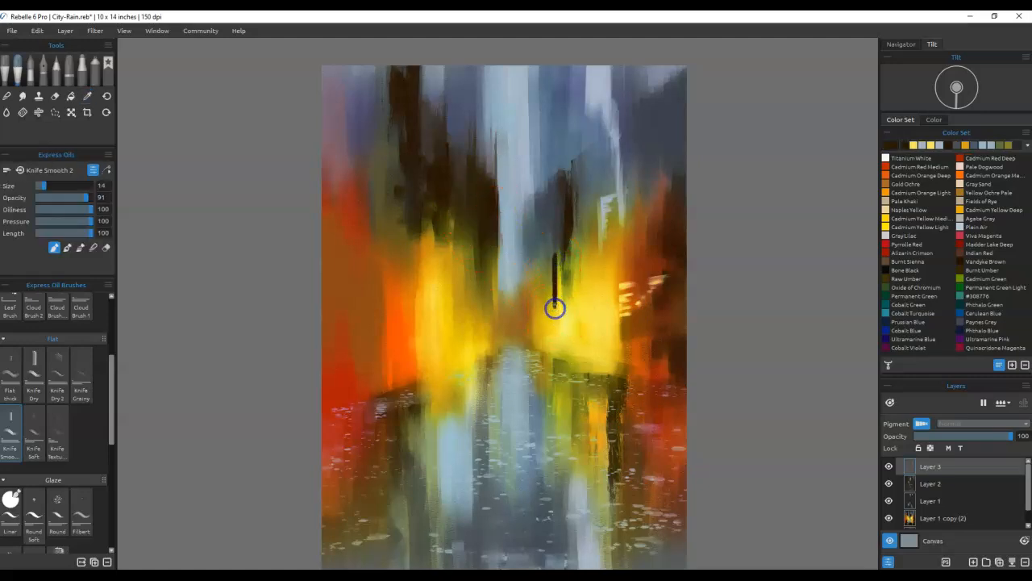
drag(552, 301, 538, 272)
key(b)
mouse_move(541, 263)
mouse_down()
mouse_move(547, 310)
mouse_move(557, 234)
mouse_move(553, 319)
mouse_up()
drag(535, 242, 542, 311)
drag(545, 266, 545, 305)
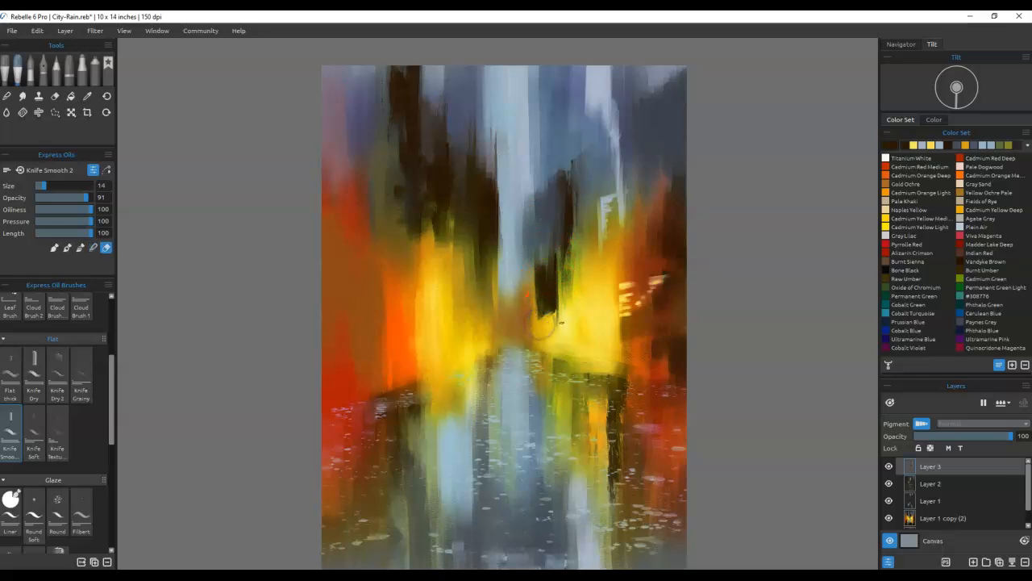
Step: Erase the lower part and interior of the new dark block to leave thin, broken vertical strokes
mouse_move(554, 320)
mouse_down()
mouse_move(553, 330)
mouse_move(567, 314)
mouse_move(549, 318)
mouse_move(589, 280)
mouse_up()
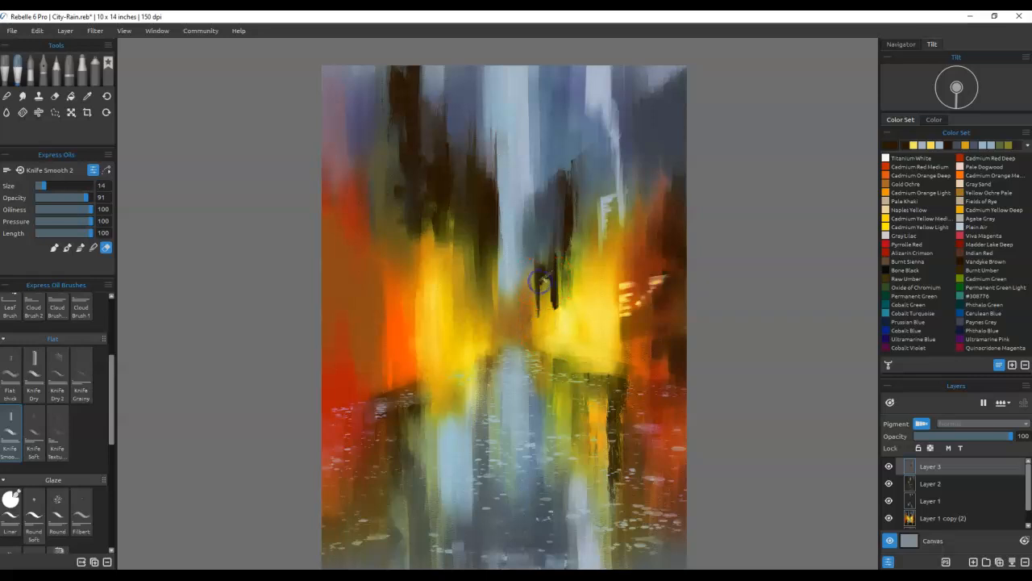
drag(537, 315, 535, 278)
key(e)
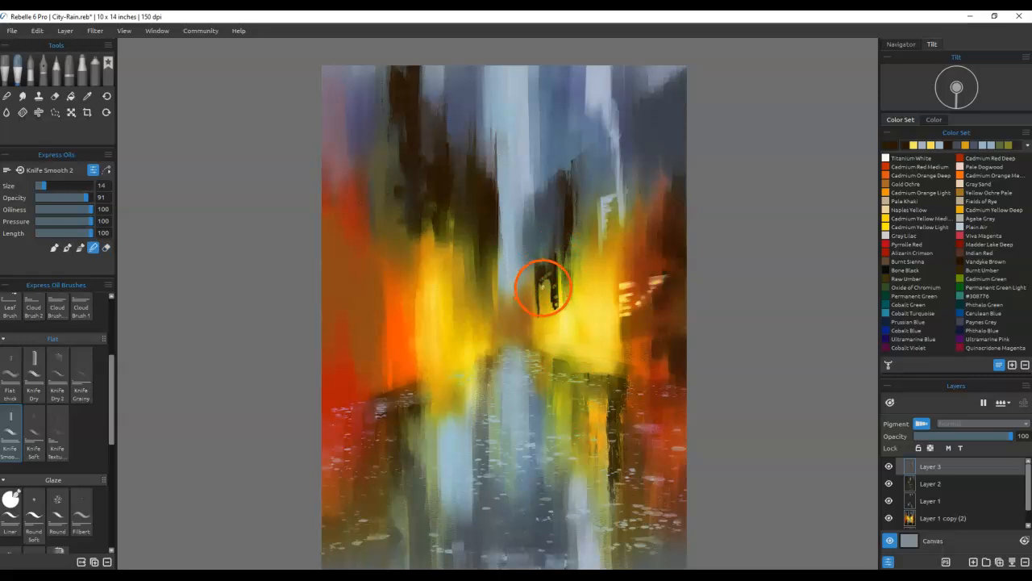
Step: Blend the thin dark strokes downward into the right glow and the street reflection below
drag(536, 282, 539, 334)
mouse_move(548, 255)
mouse_down()
mouse_move(538, 305)
mouse_move(551, 289)
mouse_move(552, 302)
mouse_move(539, 280)
mouse_move(540, 343)
mouse_up()
mouse_move(542, 296)
mouse_down()
mouse_move(540, 355)
mouse_move(557, 423)
mouse_up()
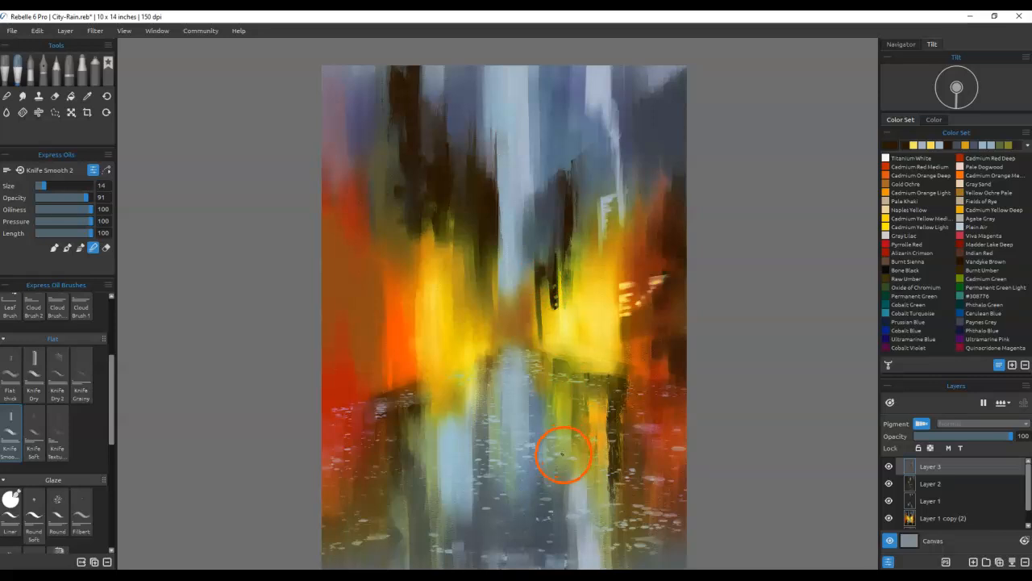
Step: Paint a dark brown vertical stroke at the inner edge of the left glow and blend it into the building and street
alt+click(484, 226)
drag(491, 352, 491, 375)
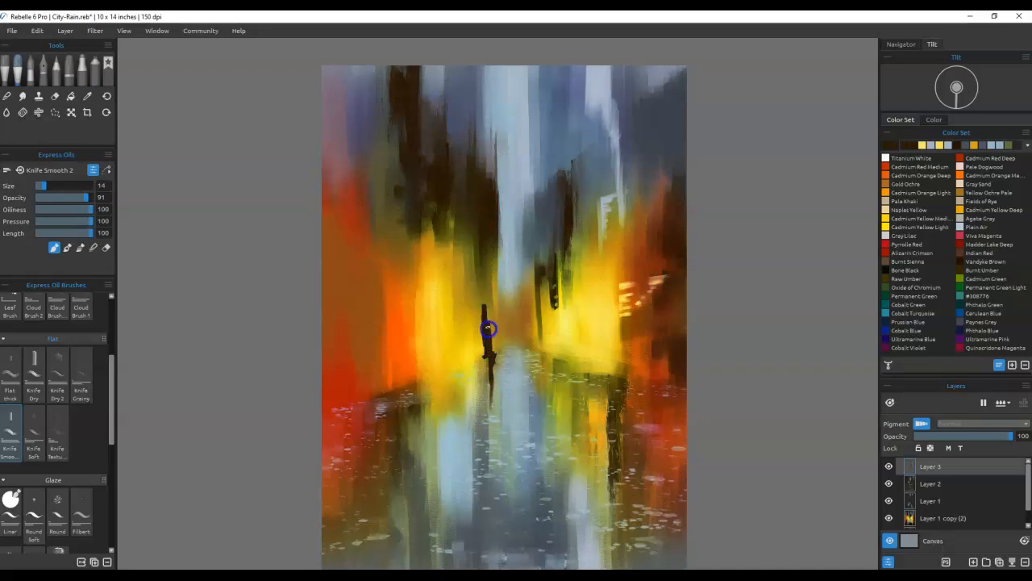
key(b)
mouse_move(489, 329)
mouse_down()
mouse_move(482, 358)
mouse_move(476, 270)
mouse_move(473, 322)
mouse_move(492, 273)
mouse_move(495, 418)
mouse_move(491, 357)
mouse_move(492, 405)
mouse_move(497, 355)
mouse_move(519, 354)
mouse_move(493, 359)
mouse_move(499, 415)
mouse_move(497, 355)
mouse_move(518, 378)
mouse_up()
mouse_move(496, 319)
mouse_down()
mouse_move(477, 363)
mouse_move(483, 376)
mouse_move(488, 367)
mouse_up()
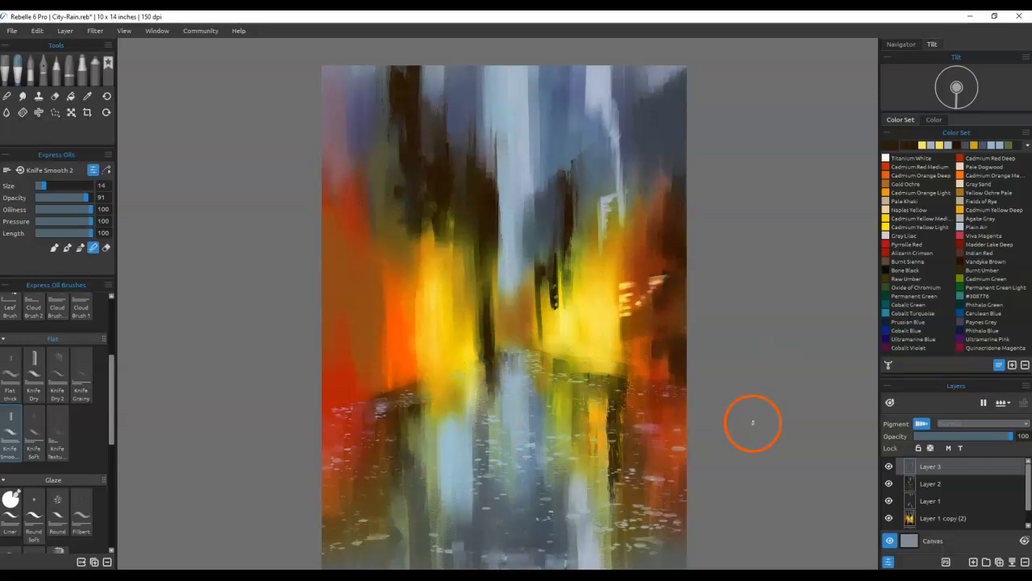
Step: Sample brown and rust tones from the buildings on the right and paint upright strokes at the bottom centre of the street
drag(637, 452, 637, 394)
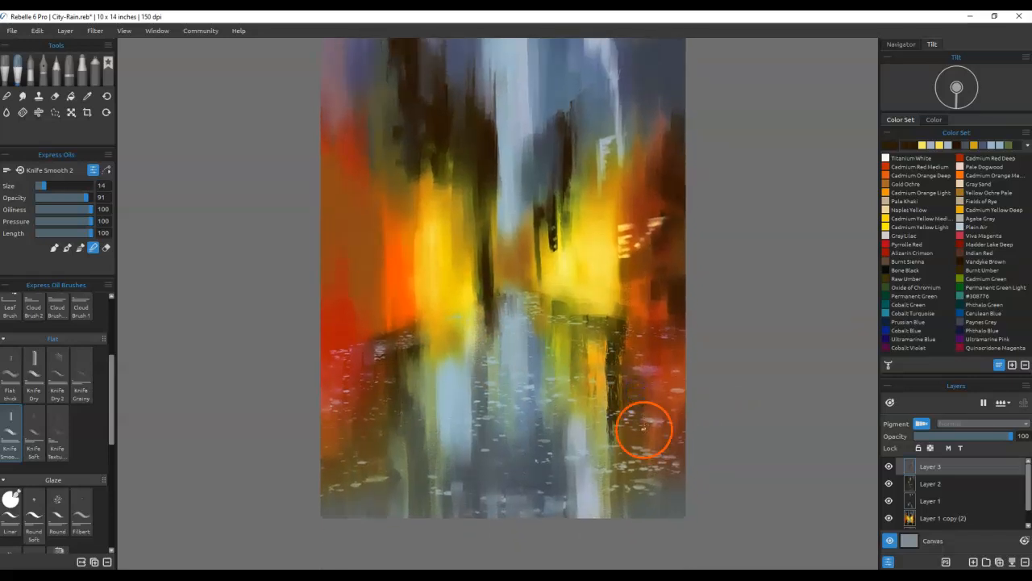
alt+click(674, 290)
mouse_move(560, 510)
mouse_down()
mouse_move(557, 480)
mouse_move(562, 523)
mouse_move(574, 498)
mouse_move(554, 492)
mouse_move(568, 466)
mouse_move(569, 409)
mouse_move(541, 522)
mouse_move(509, 482)
mouse_move(510, 513)
mouse_move(507, 458)
mouse_move(505, 507)
mouse_move(503, 484)
mouse_move(488, 507)
mouse_move(499, 514)
mouse_move(492, 504)
mouse_move(520, 505)
mouse_move(523, 470)
mouse_up()
alt+click(665, 315)
Step: Sample red from the waterline on the left and paint tall vertical strokes in the lower-left reflection
alt+click(360, 365)
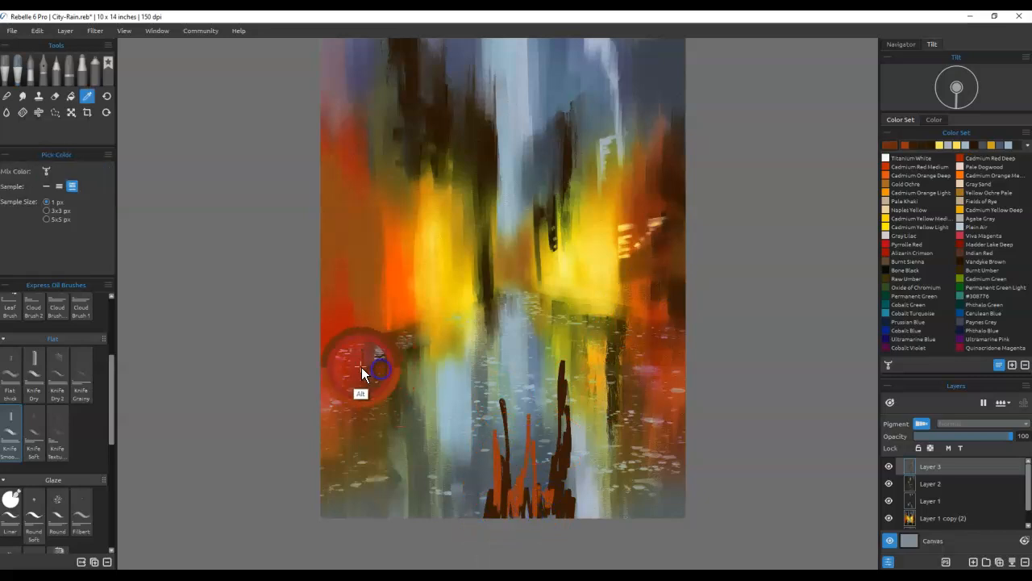
drag(457, 478, 462, 505)
mouse_move(373, 493)
mouse_down()
mouse_move(362, 521)
mouse_move(354, 423)
mouse_up()
drag(356, 510, 347, 430)
Step: Sample golden yellow from the glowing building and paint vertical strokes along the lower-left edge and in the lower-right reflection
alt+click(390, 311)
alt+click(443, 239)
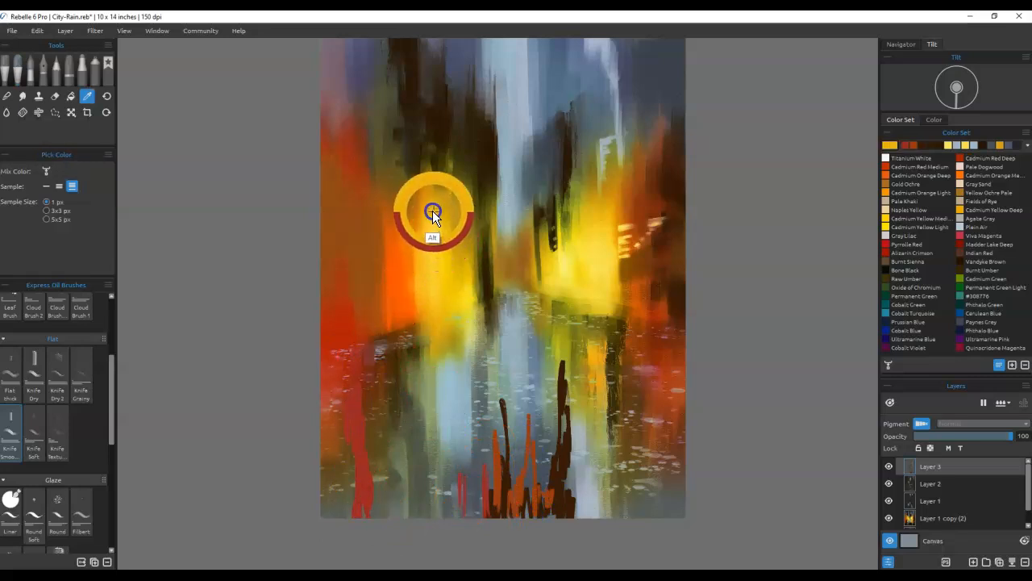
mouse_move(325, 489)
mouse_down()
mouse_move(350, 510)
mouse_move(348, 448)
mouse_up()
drag(622, 482, 616, 515)
mouse_move(597, 400)
mouse_down()
mouse_move(616, 516)
mouse_move(596, 449)
mouse_move(615, 526)
mouse_up()
Step: Sample dark brown and red from the buildings and fill the lower-right reflection and bottom edge with more strokes
alt+click(670, 332)
mouse_move(679, 348)
mouse_down()
mouse_move(645, 404)
mouse_move(642, 331)
mouse_move(667, 365)
mouse_move(648, 497)
mouse_move(644, 429)
mouse_up()
alt+click(346, 322)
mouse_move(671, 509)
mouse_down()
mouse_move(675, 463)
mouse_move(645, 500)
mouse_move(643, 467)
mouse_move(638, 516)
mouse_up()
mouse_move(421, 504)
mouse_down()
mouse_move(420, 452)
mouse_move(425, 517)
mouse_move(456, 488)
mouse_move(459, 416)
mouse_move(471, 462)
mouse_move(434, 497)
mouse_up()
Step: Sample bright yellow, enlarge the brush, and blend the new strokes across the lower reflection into soft vertical streaks
alt+click(447, 299)
key(alt)
key(])
key(])
key(])
key(])
mouse_move(677, 489)
mouse_down()
mouse_move(630, 322)
mouse_move(669, 380)
mouse_move(636, 546)
mouse_move(594, 473)
mouse_move(557, 476)
mouse_move(546, 438)
mouse_move(493, 463)
mouse_move(503, 421)
mouse_move(475, 373)
mouse_move(470, 416)
mouse_move(432, 383)
mouse_move(457, 491)
mouse_move(467, 404)
mouse_move(454, 493)
mouse_move(338, 479)
mouse_move(385, 374)
mouse_move(376, 349)
mouse_move(408, 433)
mouse_move(458, 424)
mouse_move(465, 345)
mouse_move(526, 386)
mouse_move(541, 352)
mouse_move(553, 428)
mouse_move(573, 430)
mouse_move(569, 513)
mouse_move(588, 517)
mouse_move(534, 456)
mouse_move(473, 431)
mouse_move(470, 523)
mouse_move(480, 476)
mouse_up()
key([)
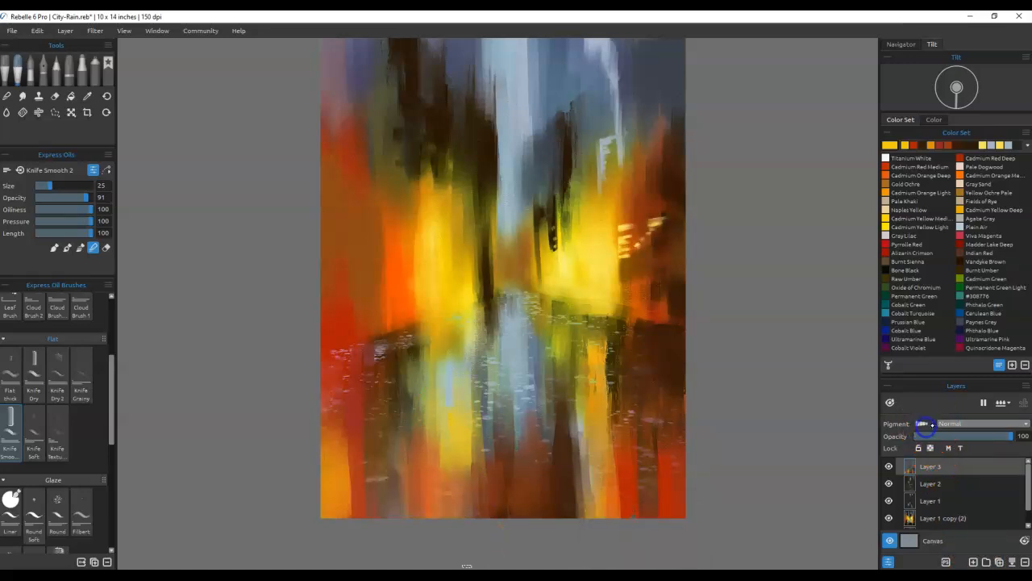
Step: Try the Multiply and Color Dodge blending modes on Layer 3, and settle on Overlay
click(956, 423)
click(951, 363)
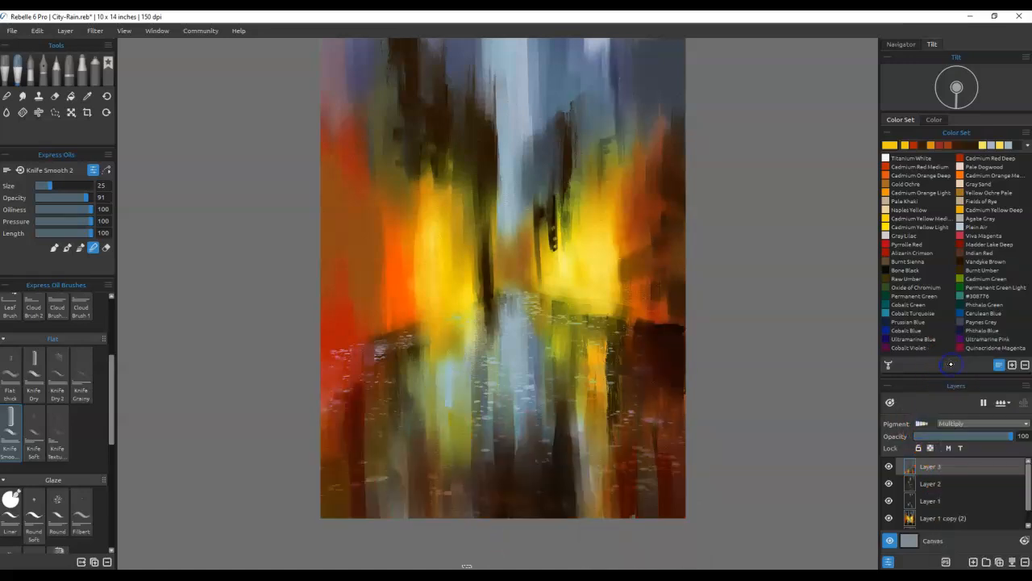
click(949, 423)
click(951, 419)
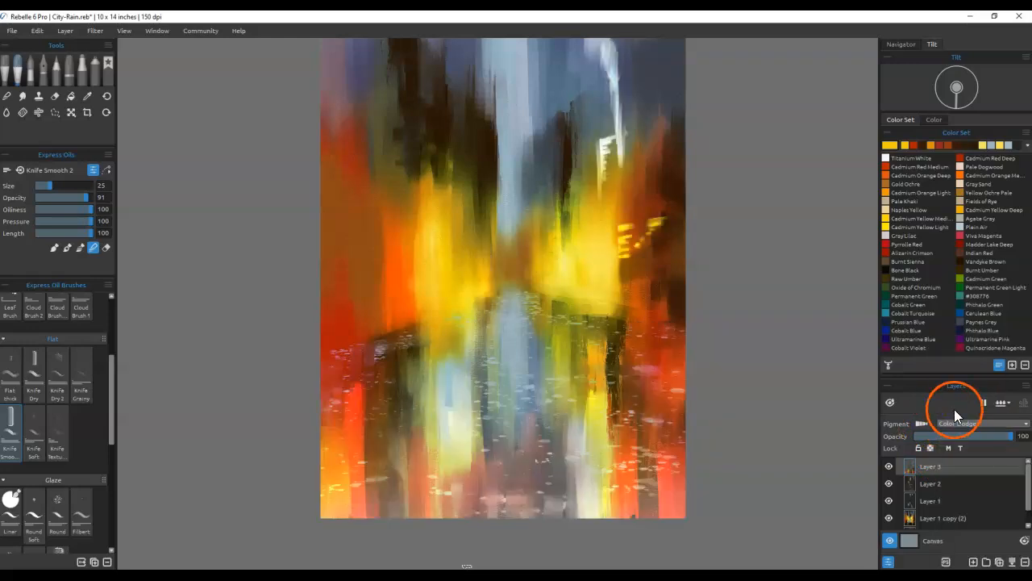
click(955, 421)
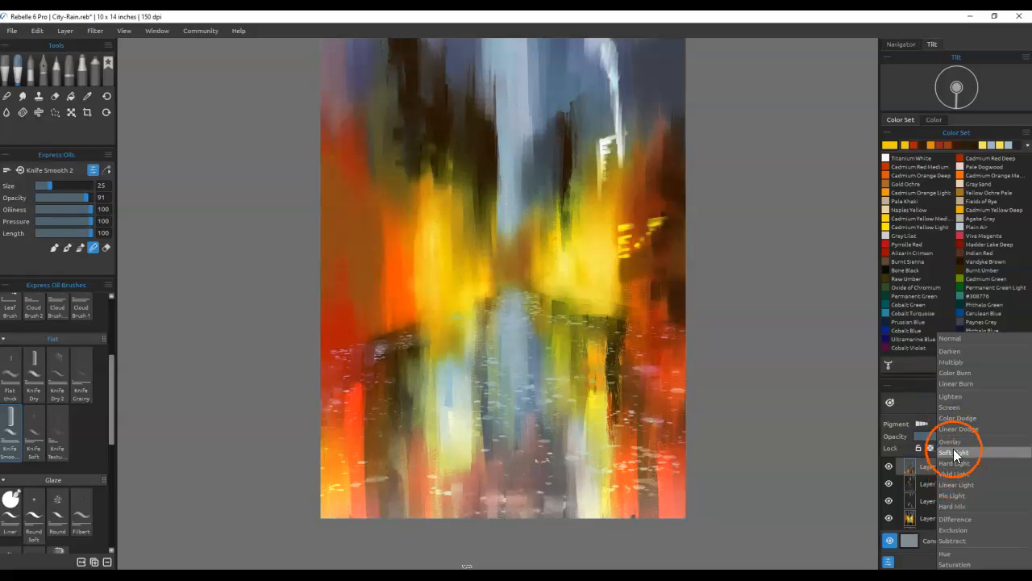
click(957, 442)
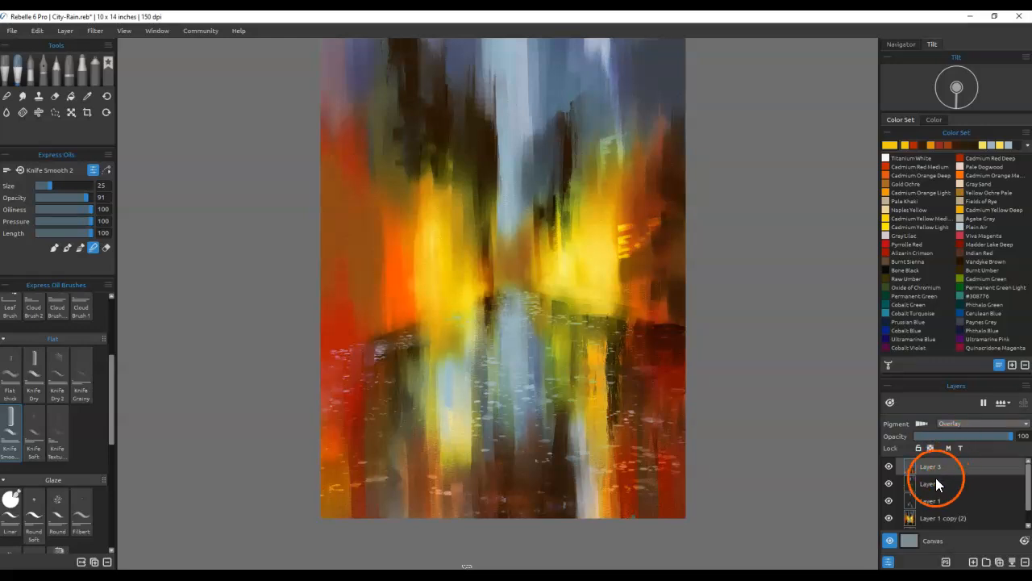
Step: Load the light water flecks and dark upper strokes as a selection, clear that area from Layer 3, and deselect
ctrl+click(909, 469)
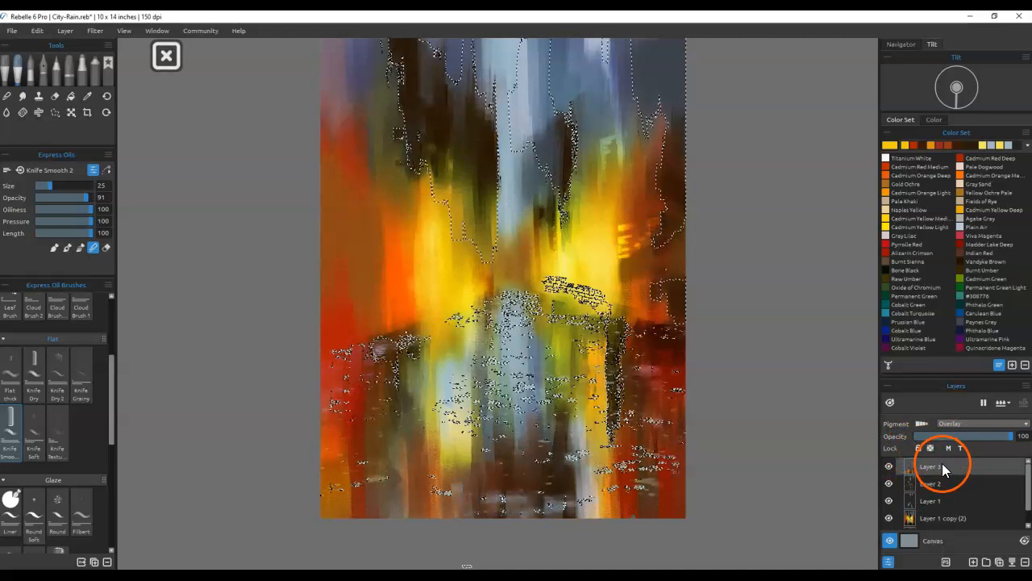
key(ctrl+d)
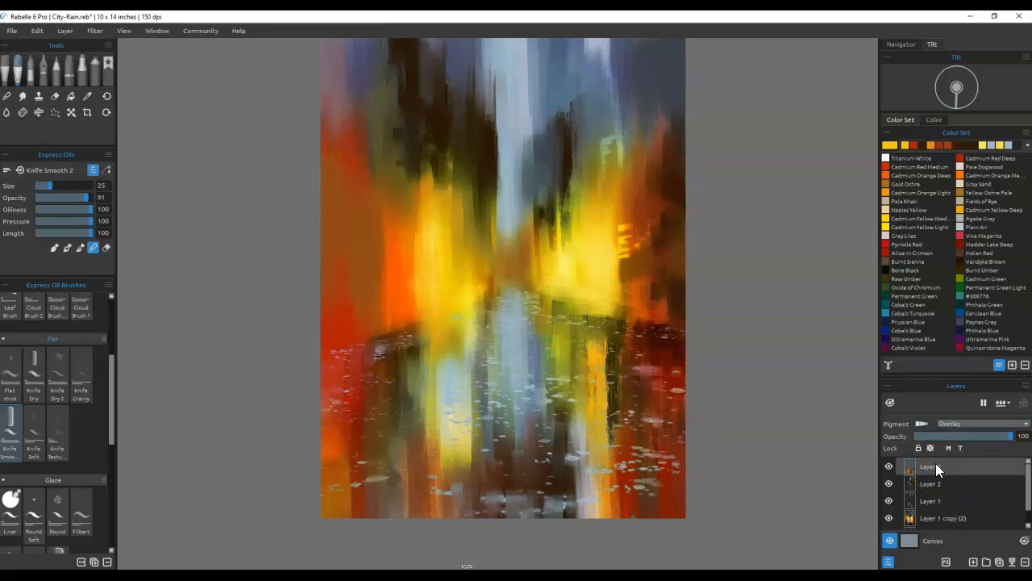
Step: Select all layers from Layer 3 down to Layer 1 copy (1) and merge them into one layer
key(ctrl+0)
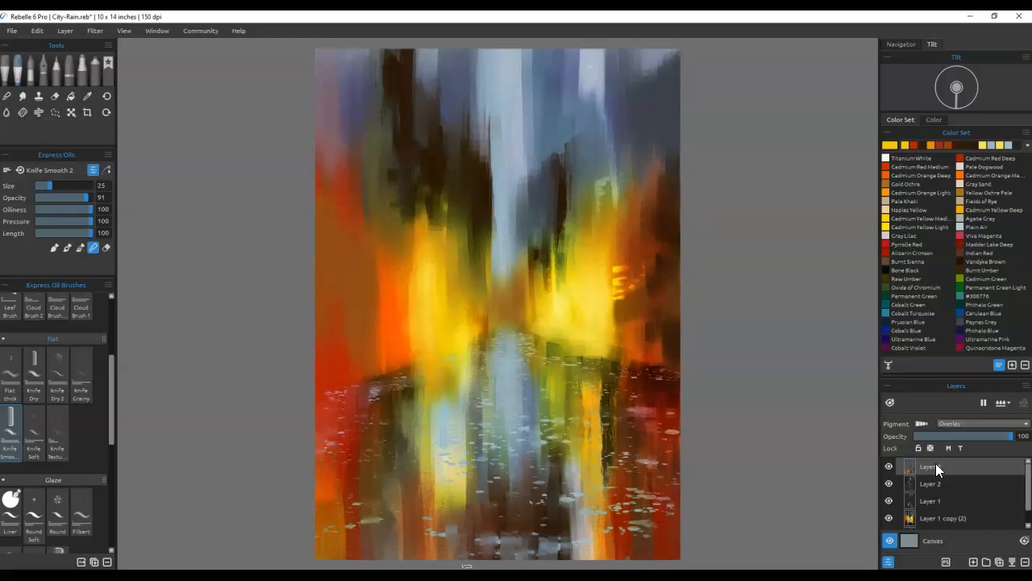
scroll(963, 484, down, 1)
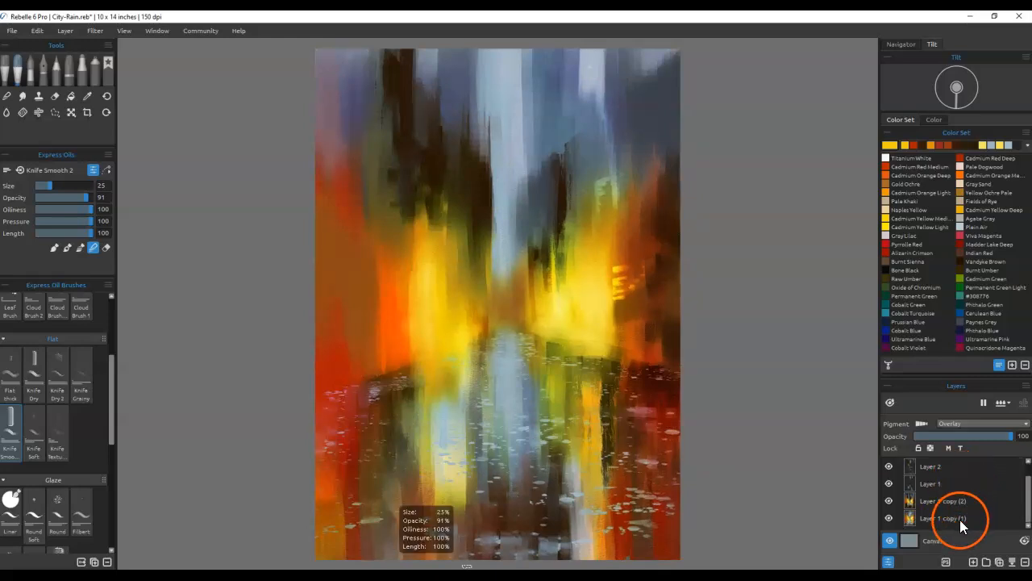
shift+click(959, 519)
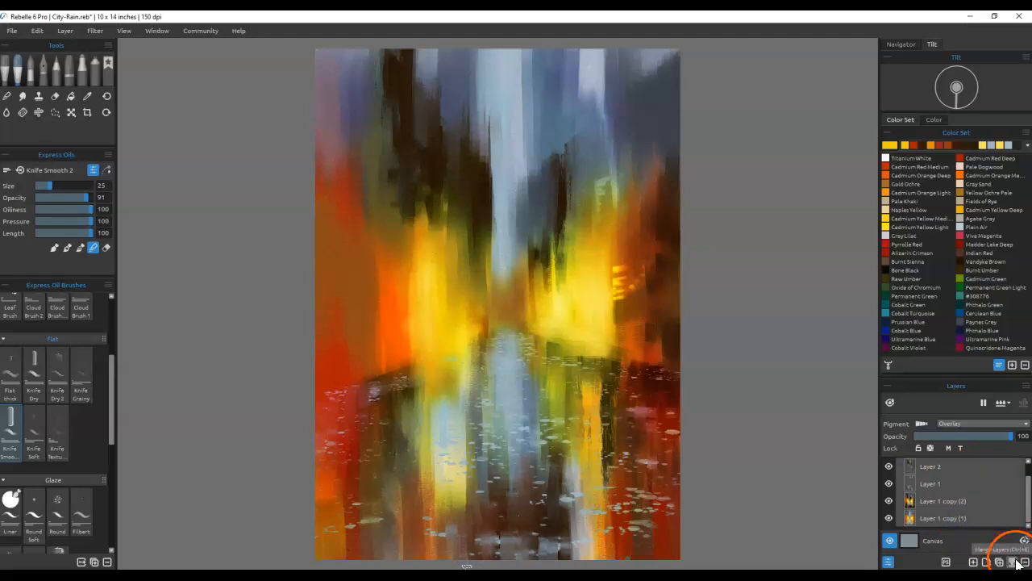
key(ctrl+e)
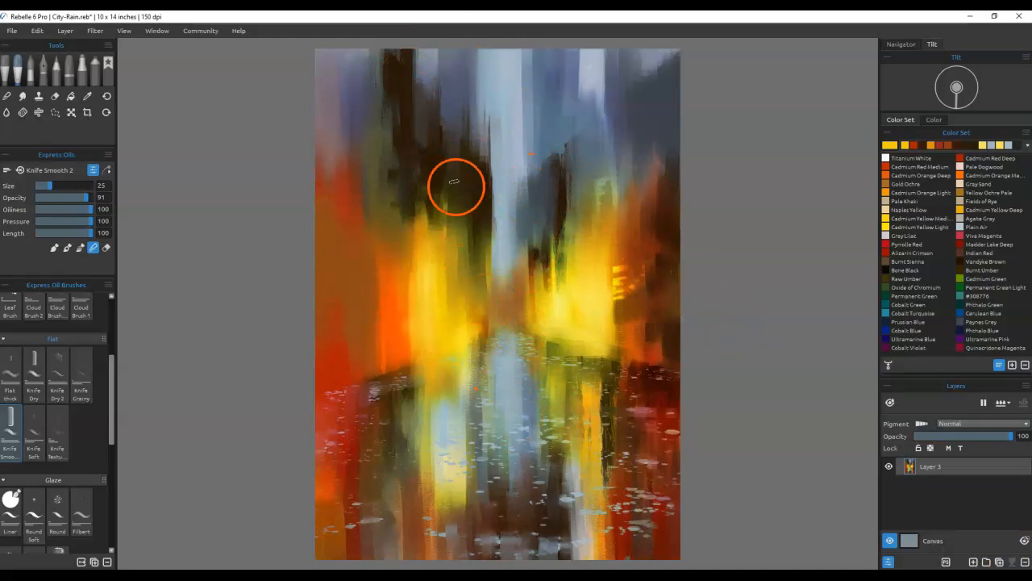
Step: Sample pale blue from the sky gap and paint rows of tiny windows on the adjacent dark left building with brush size 8
scroll(450, 172, up, 2)
scroll(460, 165, down, 3)
scroll(512, 149, up, 6)
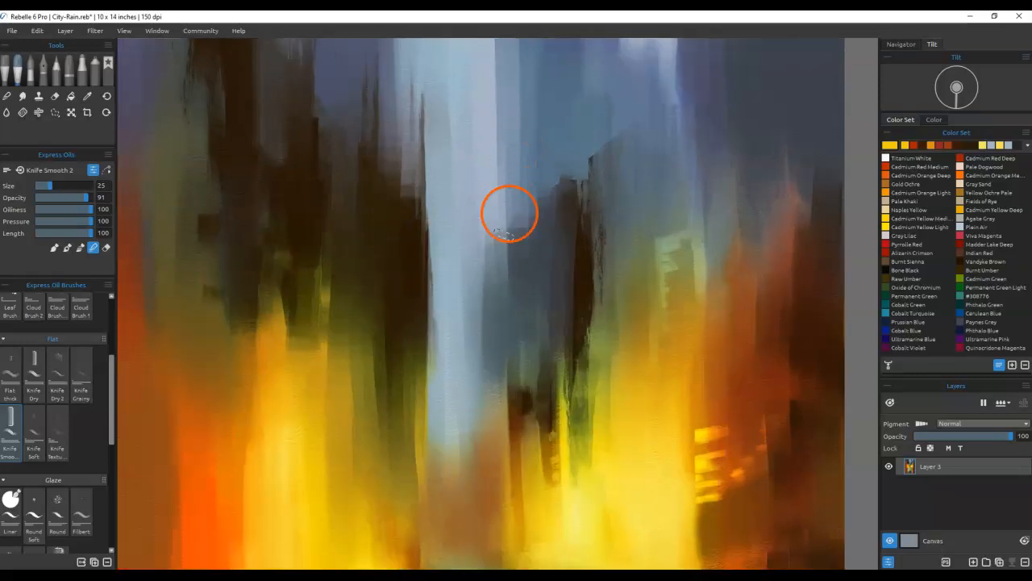
drag(504, 291, 618, 252)
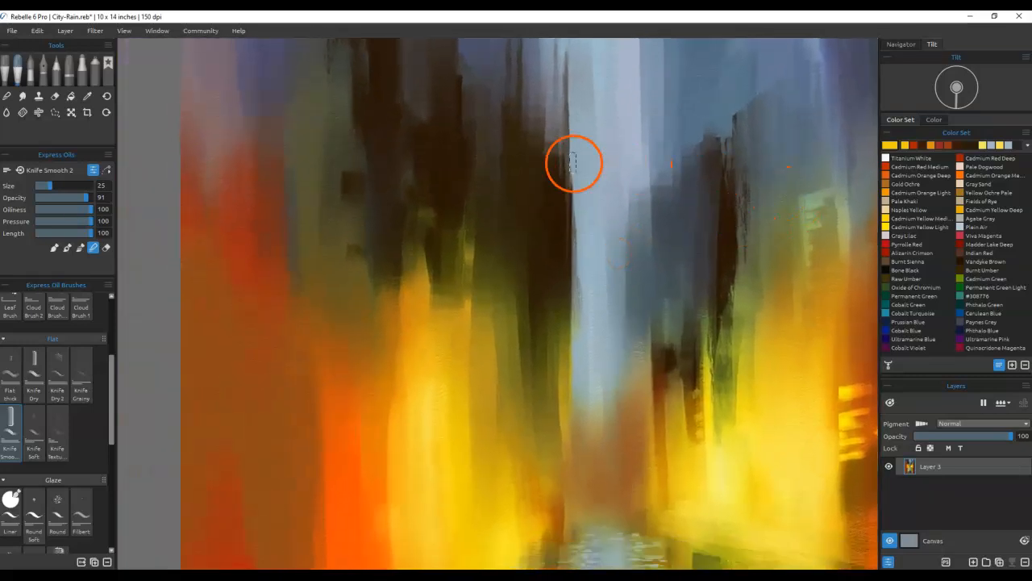
alt+click(585, 185)
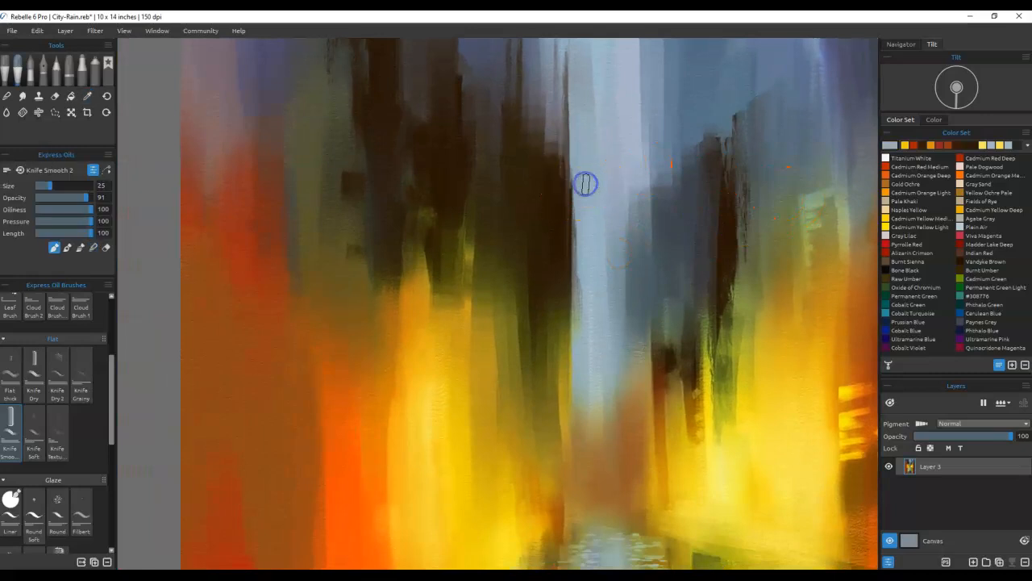
key(bracketleft)
key(bracketleft)
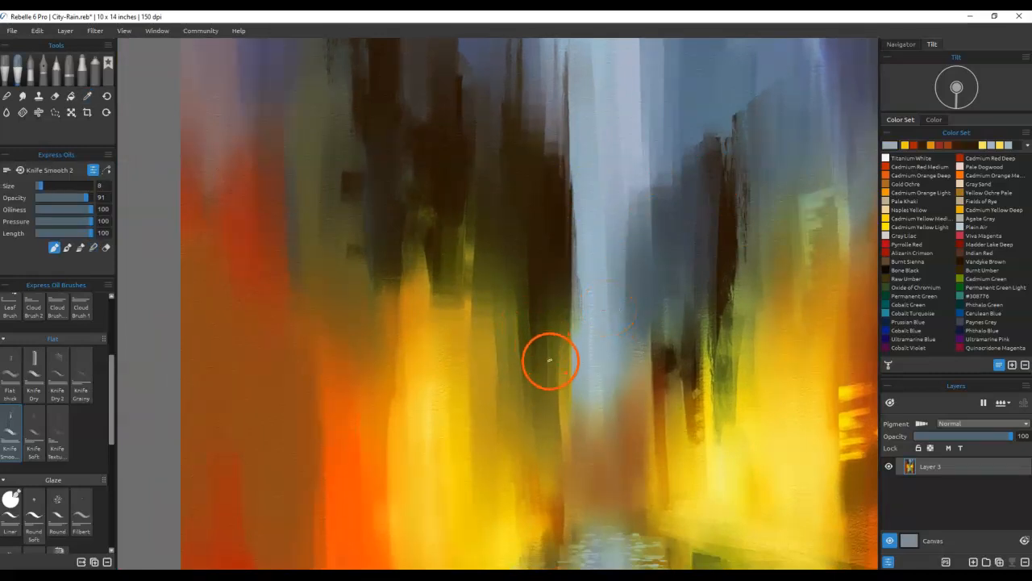
alt+click(549, 361)
click(562, 359)
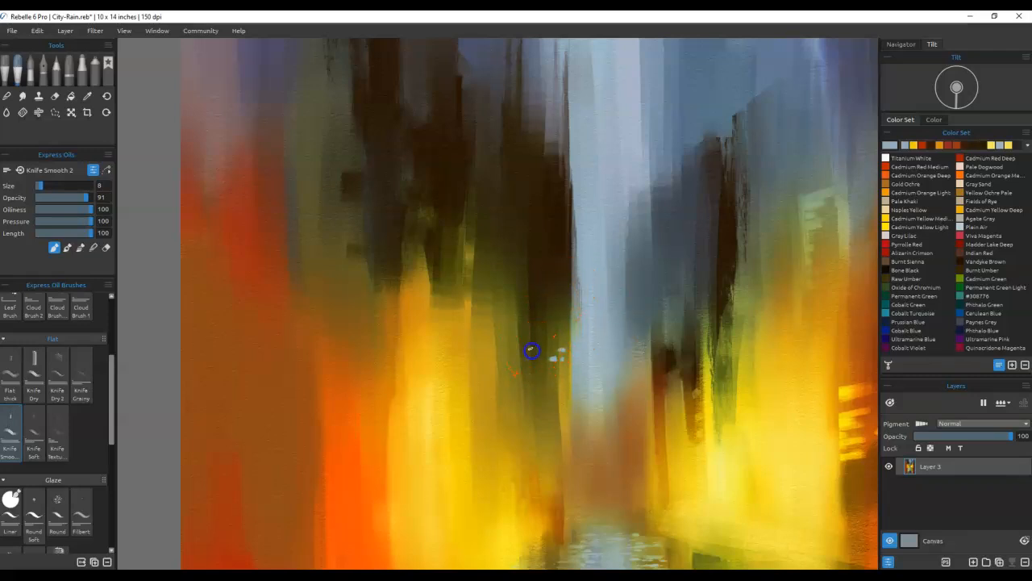
drag(550, 341, 535, 341)
drag(568, 339, 538, 333)
mouse_move(565, 332)
mouse_down()
mouse_move(540, 321)
mouse_move(570, 310)
mouse_move(561, 304)
mouse_up()
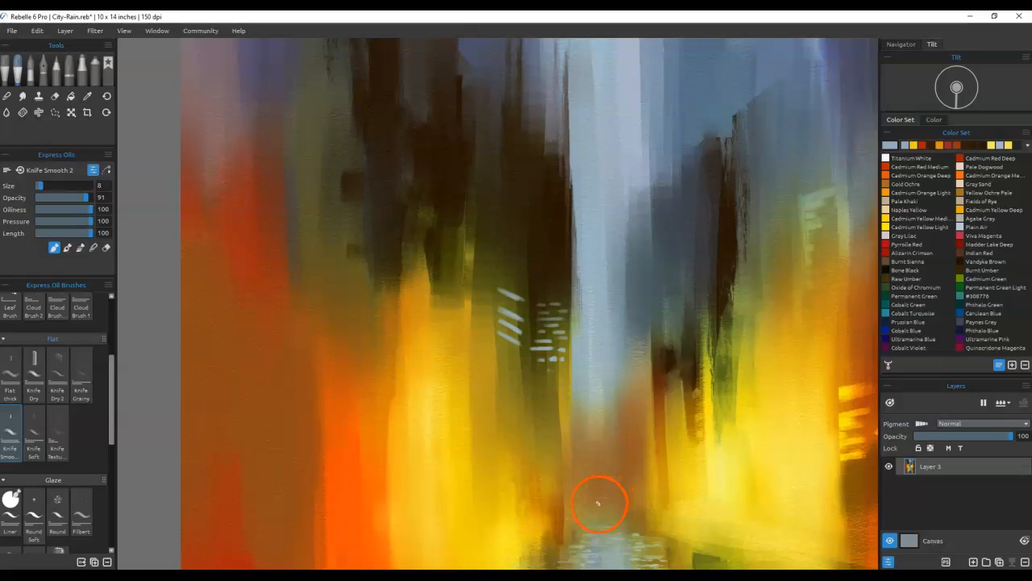
Step: Sample golden yellow and paint a column of small slanted windows on the dark building farther left
alt+click(465, 334)
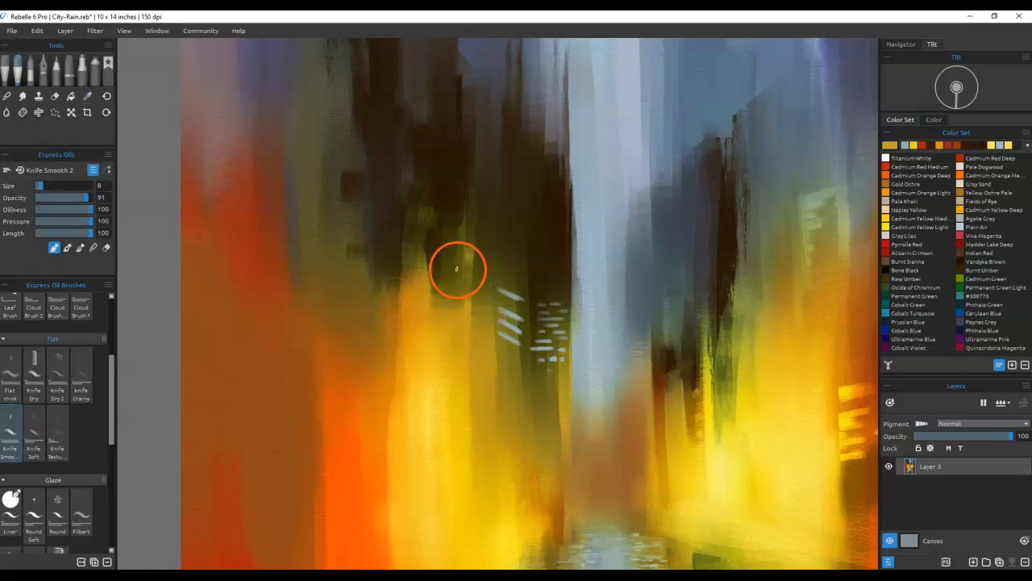
drag(456, 266, 471, 278)
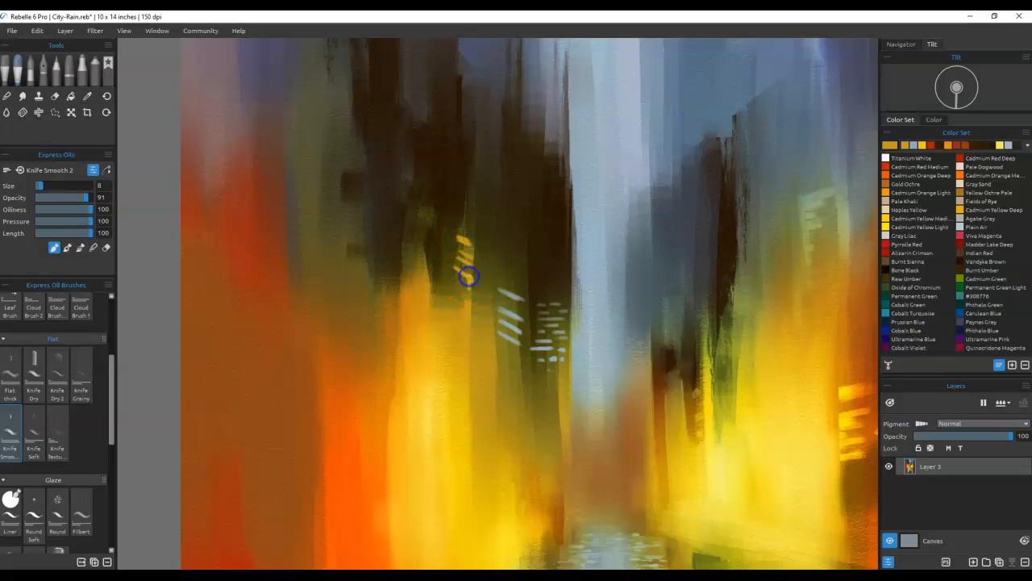
drag(456, 267, 459, 291)
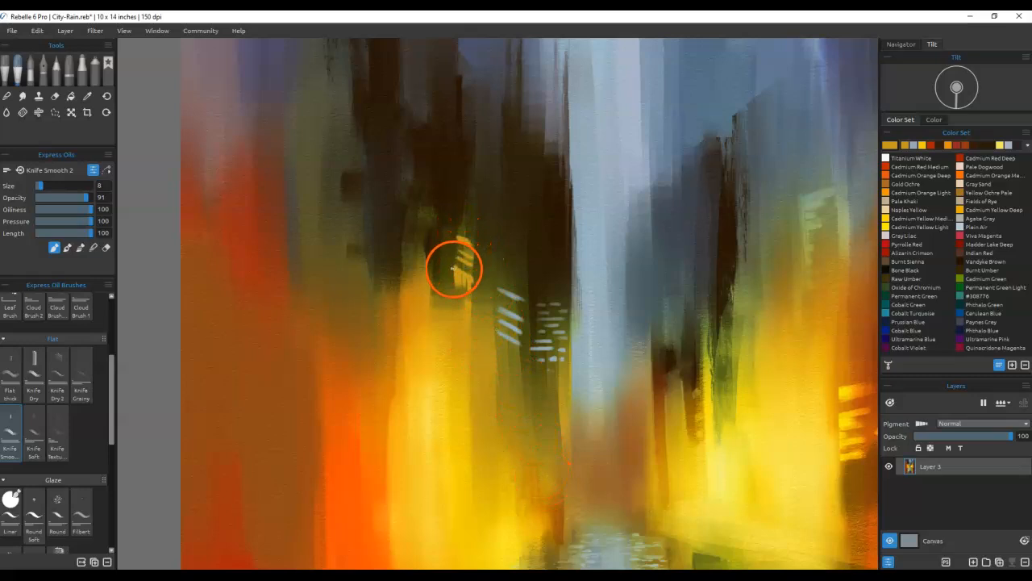
drag(458, 237, 475, 274)
Step: Sample dark building tones and paint vertical edges beside the yellow windows and between the two groups of pale blue windows
alt+click(478, 235)
mouse_move(474, 219)
mouse_down()
mouse_move(472, 288)
mouse_move(479, 273)
mouse_move(481, 285)
mouse_up()
drag(478, 251, 476, 284)
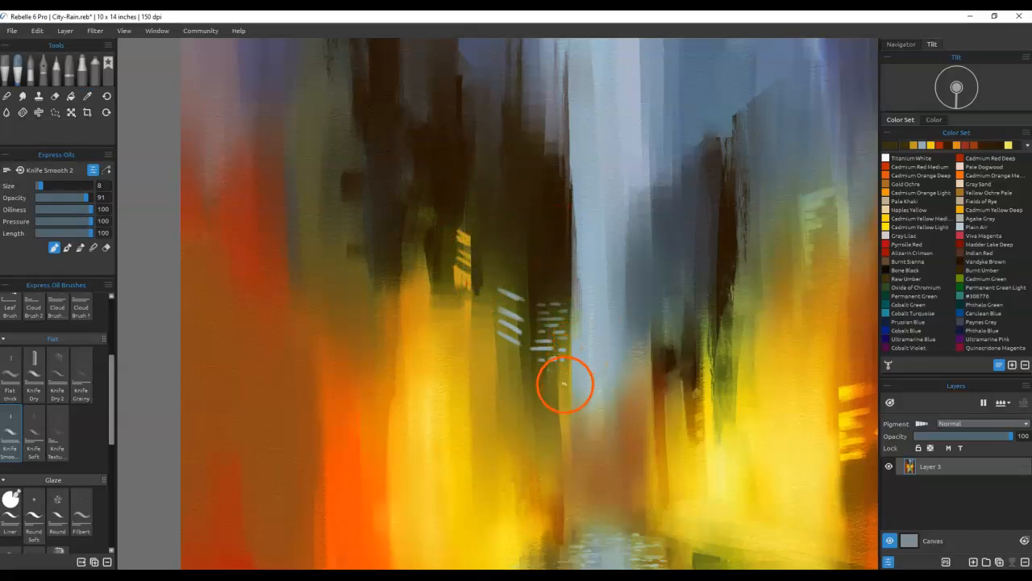
alt+click(532, 267)
drag(529, 300, 535, 370)
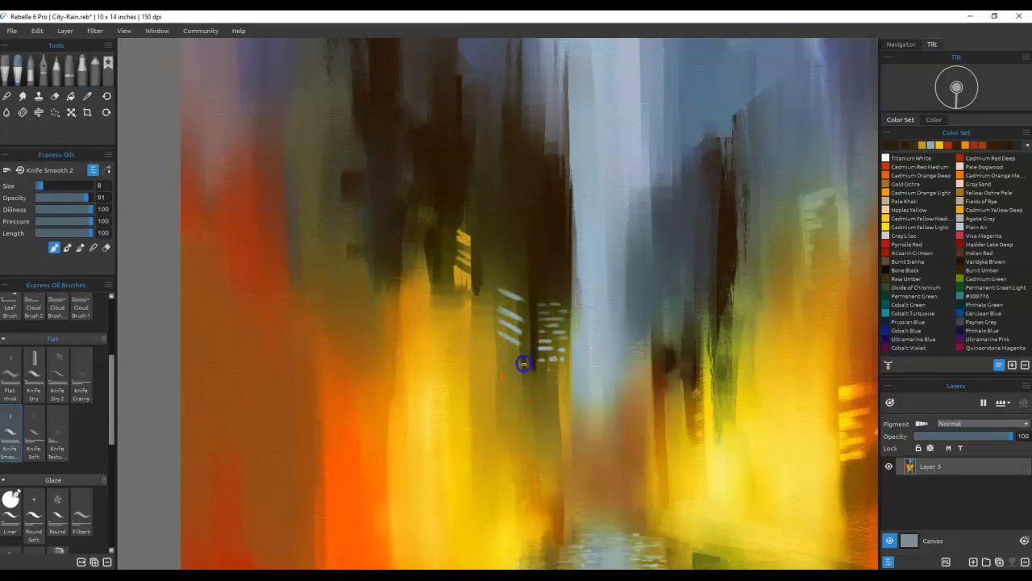
drag(523, 294, 524, 360)
Step: Paint orange windows on the right building with brush size 12 and divide them with strokes of sampled orange-brown
mouse_move(830, 311)
mouse_down()
mouse_move(732, 376)
mouse_move(682, 379)
mouse_up()
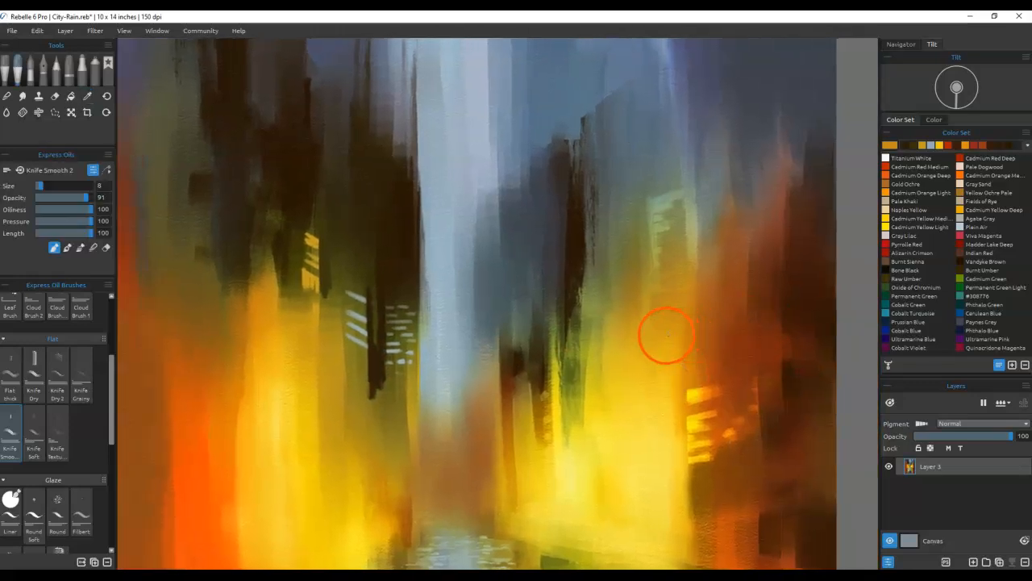
key(bracketright)
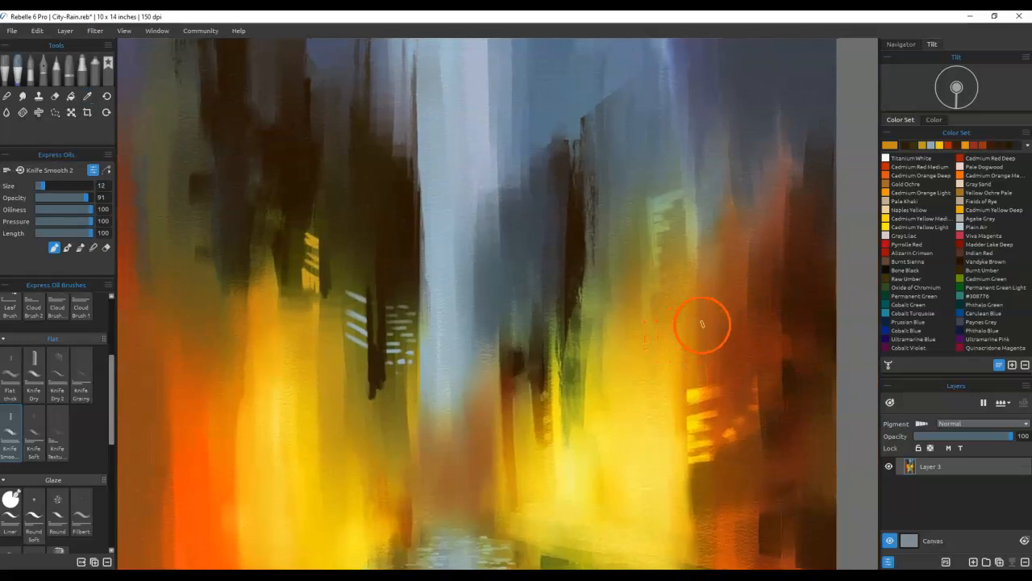
mouse_move(692, 329)
mouse_down()
mouse_move(725, 323)
mouse_move(693, 329)
mouse_move(727, 309)
mouse_move(698, 316)
mouse_move(728, 335)
mouse_move(698, 341)
mouse_move(732, 333)
mouse_up()
alt+click(714, 298)
drag(714, 296, 710, 348)
mouse_move(724, 305)
mouse_down()
mouse_move(728, 361)
mouse_move(722, 283)
mouse_move(734, 334)
mouse_up()
mouse_move(741, 281)
mouse_down()
mouse_move(735, 307)
mouse_move(737, 298)
mouse_move(717, 354)
mouse_move(728, 400)
mouse_move(735, 283)
mouse_up()
click(731, 346)
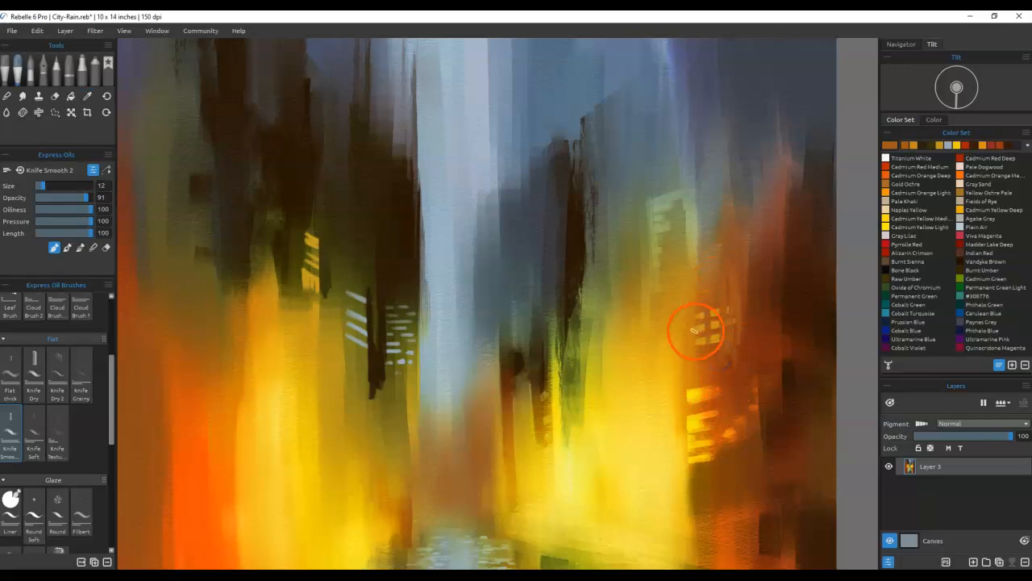
Step: Sample grey-green from the faded sign and dab small windows along the edge of the dark tower right of the sky gap
alt+click(659, 201)
drag(591, 269, 598, 282)
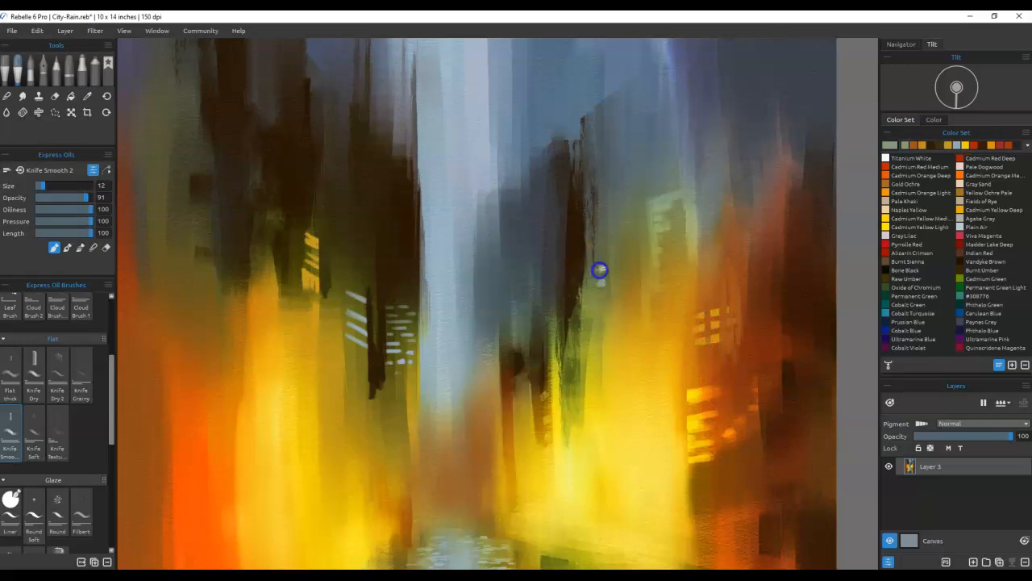
drag(600, 236, 591, 220)
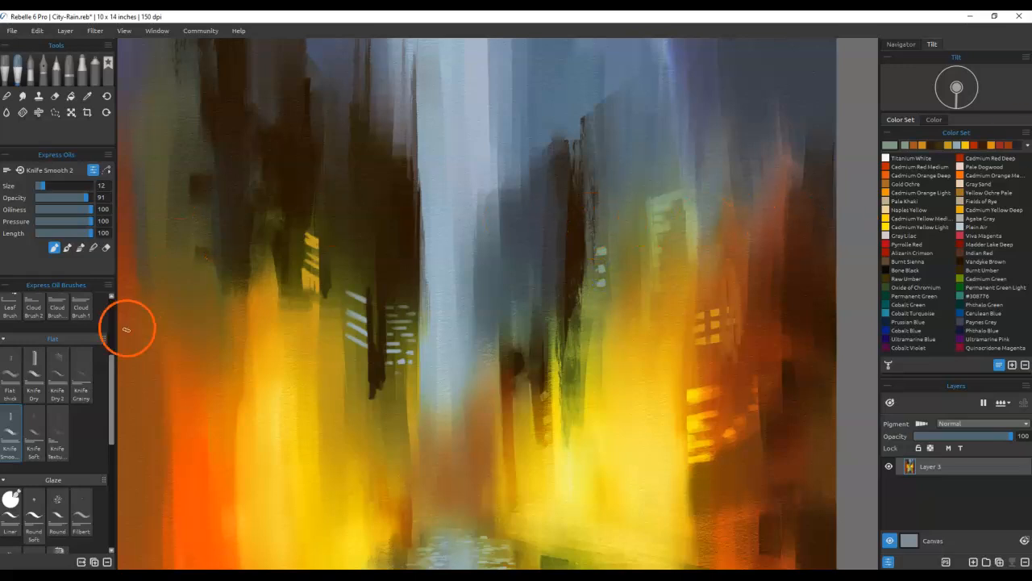
Step: Select a narrow vertical rectangle around the grey-green windows and paint more windows inside it, above and below the existing ones
click(46, 110)
click(56, 113)
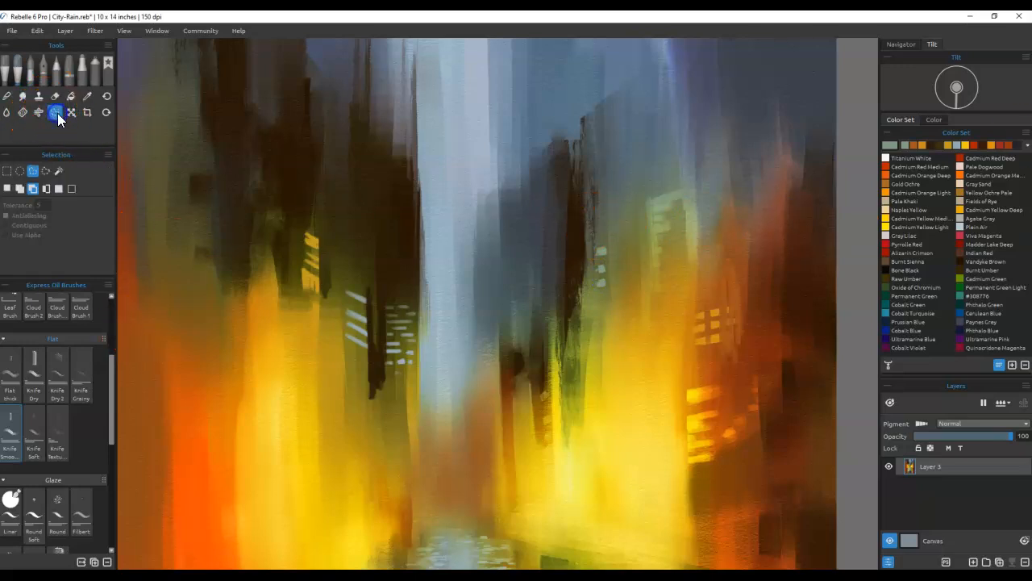
click(8, 171)
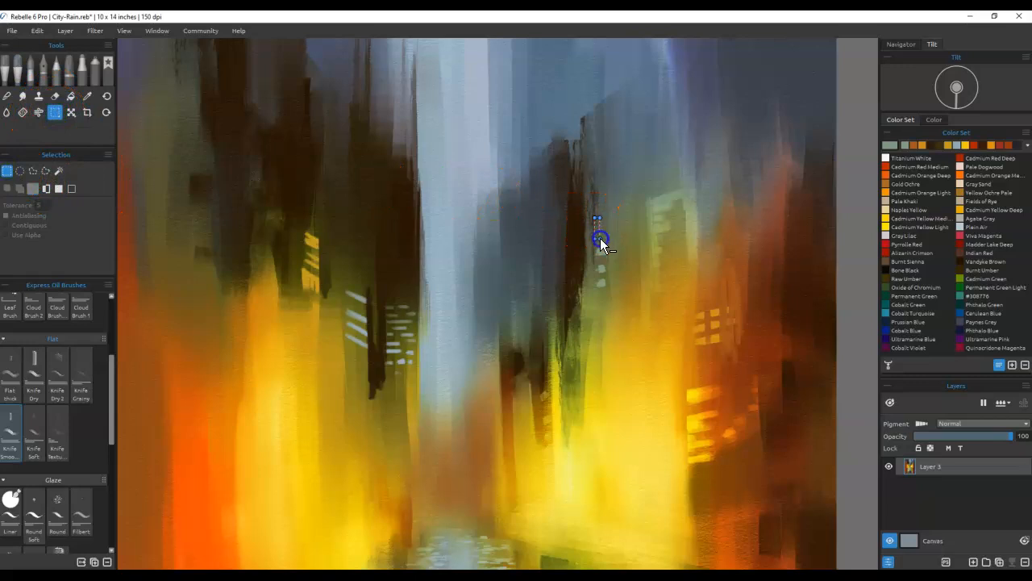
drag(611, 297, 585, 315)
key(b)
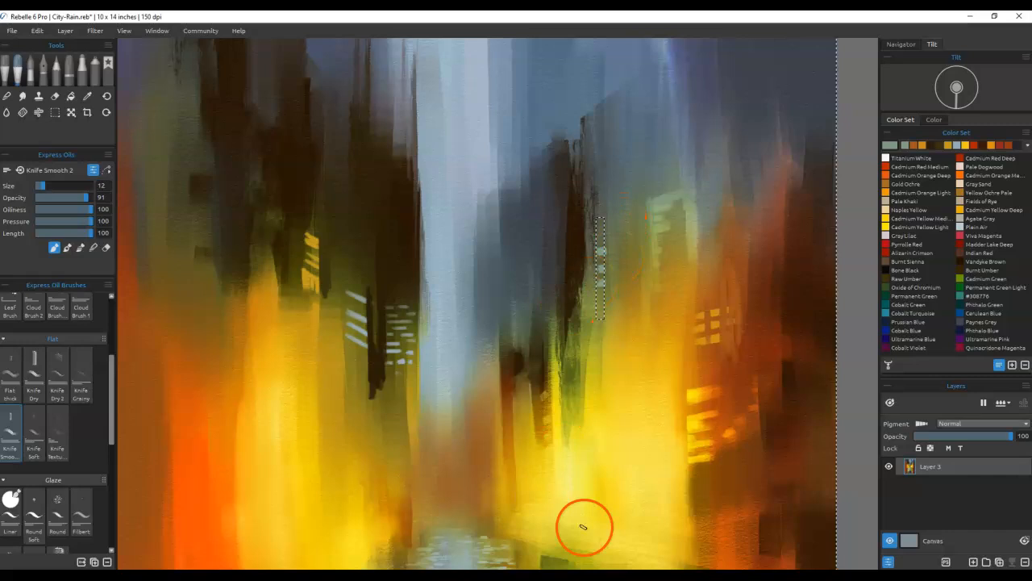
key(ctrl+shift+i)
drag(595, 237, 606, 222)
mouse_move(595, 296)
mouse_down()
mouse_move(605, 295)
mouse_move(606, 314)
mouse_up()
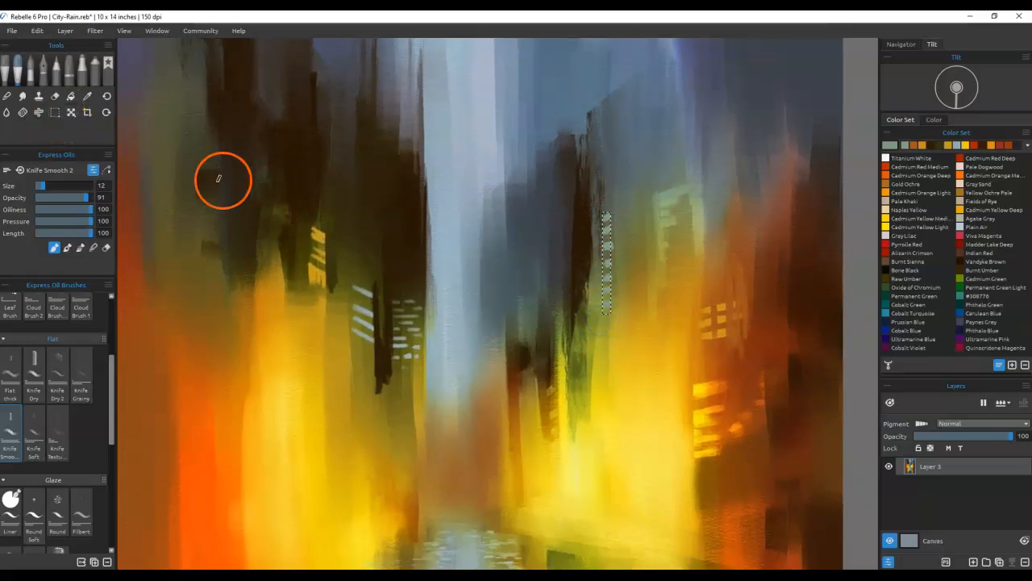
click(55, 112)
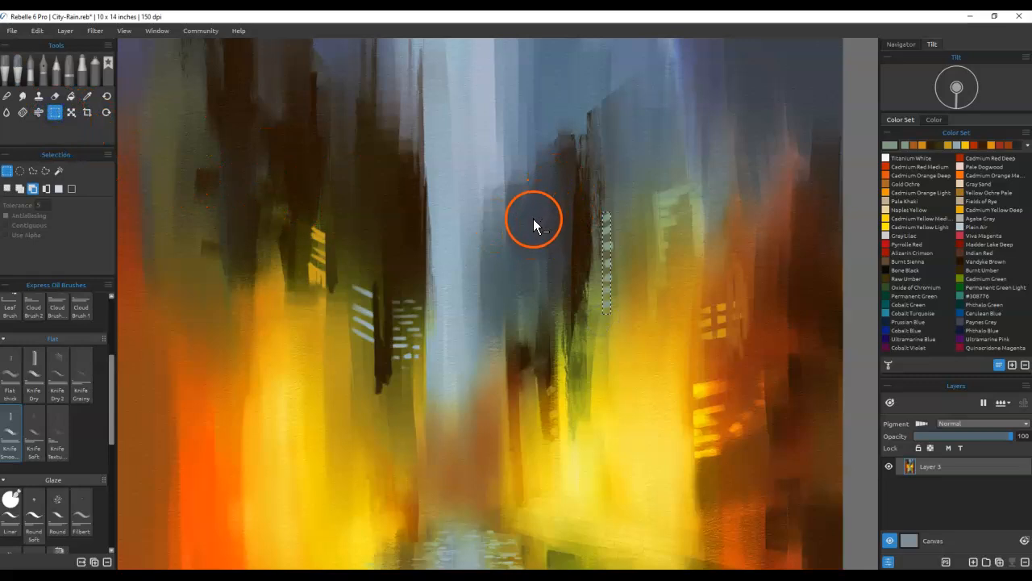
drag(506, 183, 559, 435)
drag(560, 184, 547, 184)
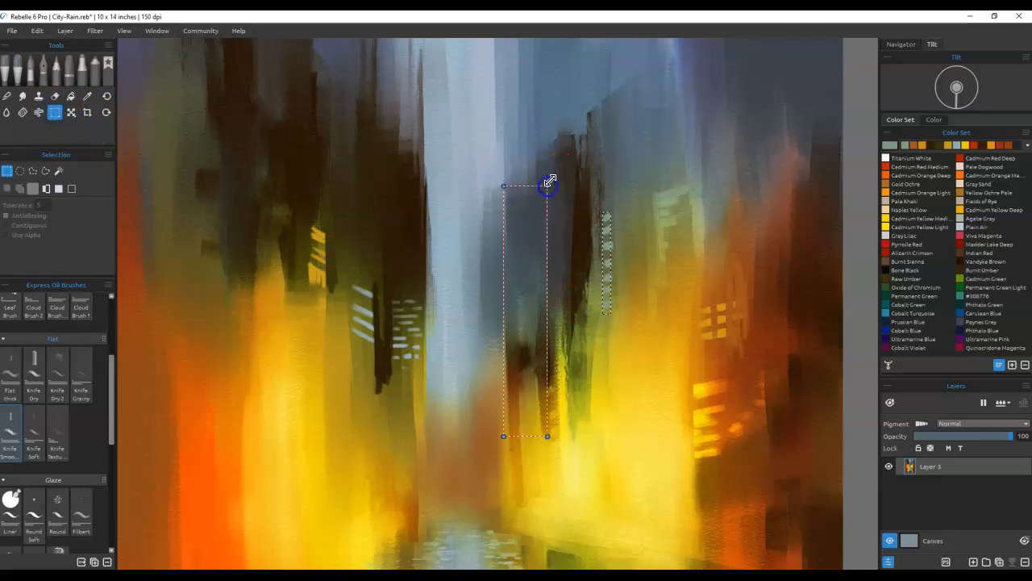
Step: Replace the old selection with a narrow tapered polygon along the edge of the blue-grey tower beside the pale sky gap
click(32, 170)
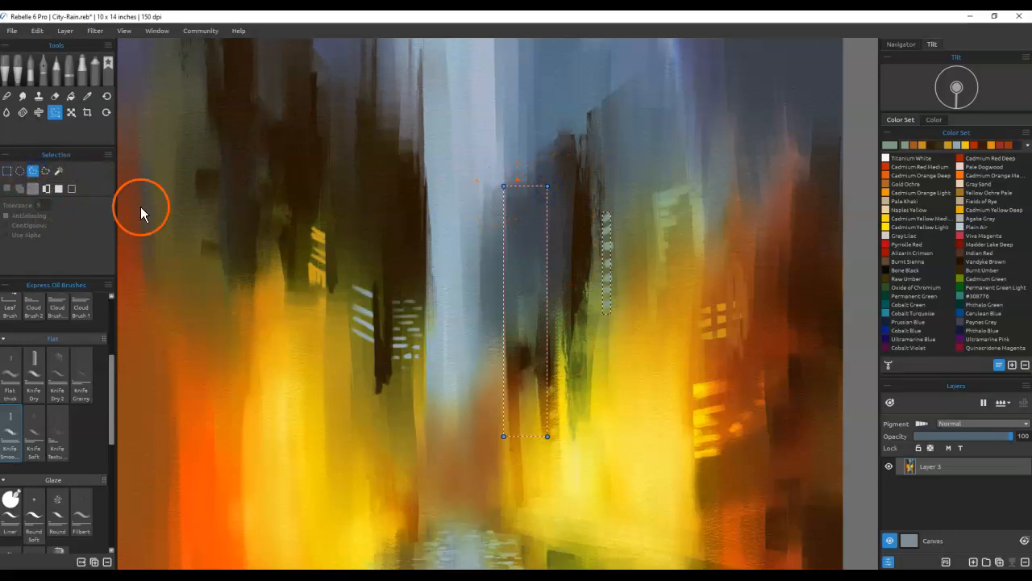
click(140, 207)
click(7, 188)
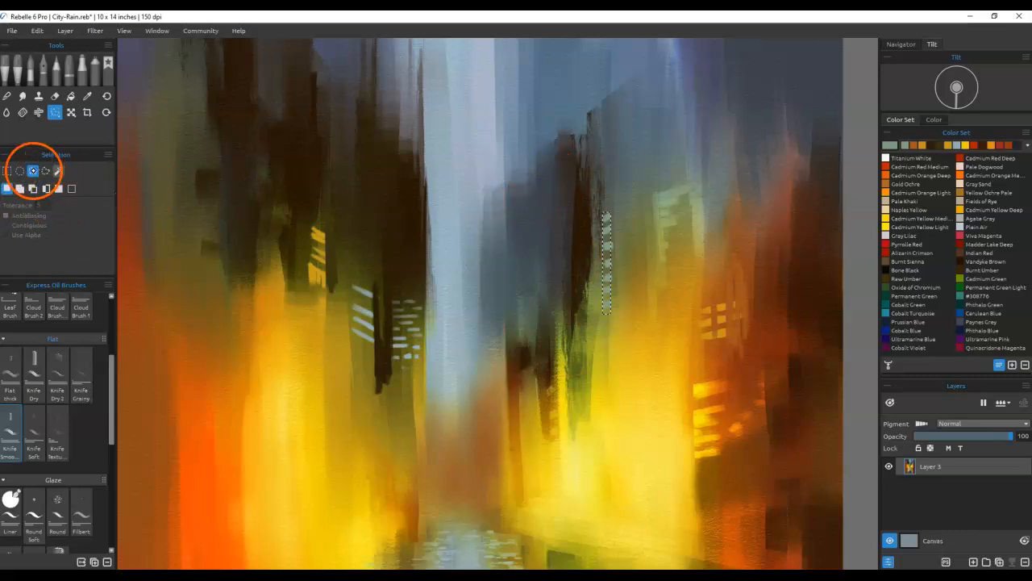
click(496, 170)
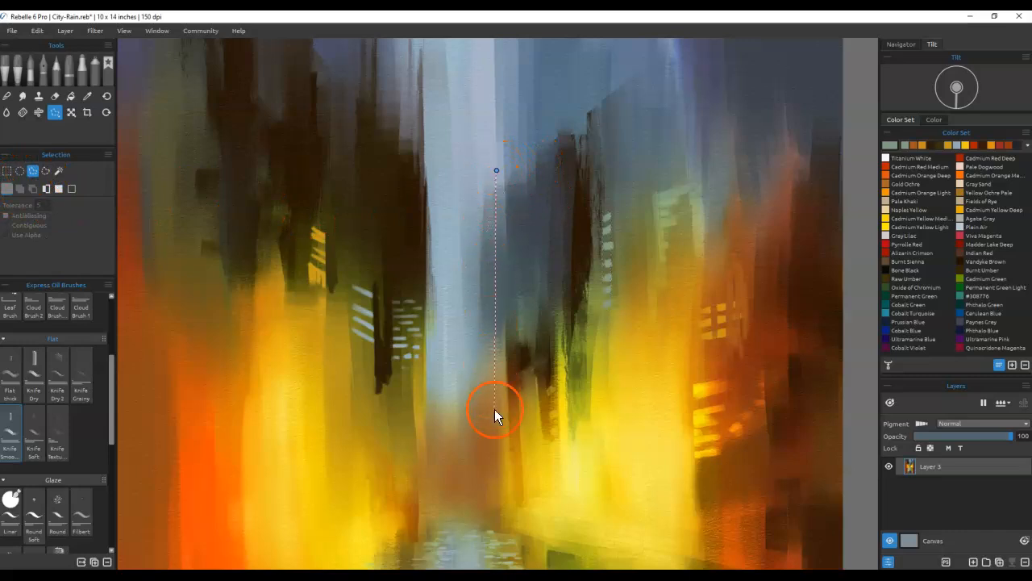
click(473, 436)
drag(506, 143, 488, 181)
key(Return)
key(b)
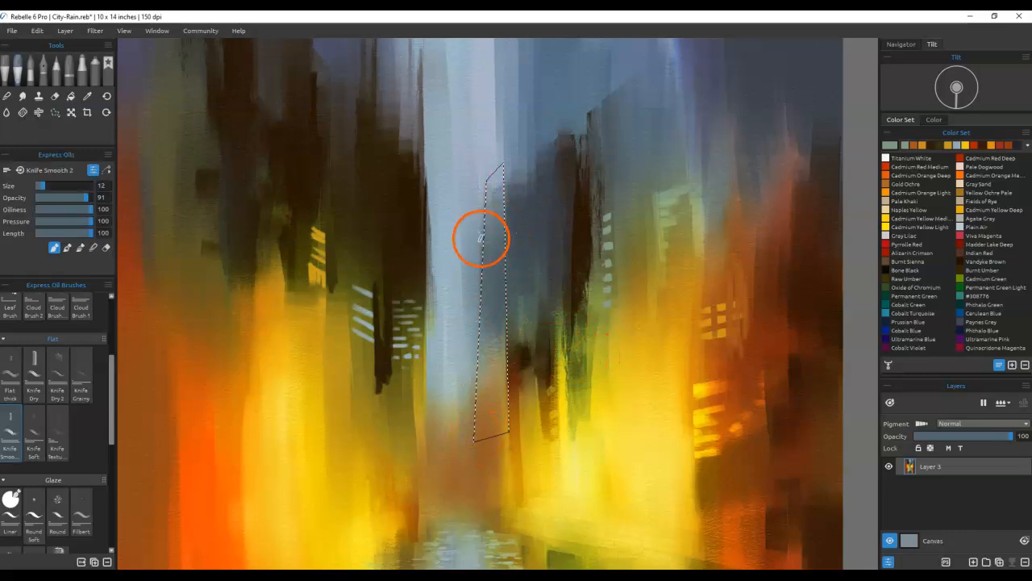
Step: Paint slanted grey-green bands inside the tapered selection and divide them with vertical strokes of a sampled dark blue-grey
mouse_move(516, 227)
mouse_down()
mouse_move(475, 267)
mouse_move(502, 260)
mouse_move(479, 266)
mouse_move(502, 285)
mouse_move(466, 344)
mouse_up()
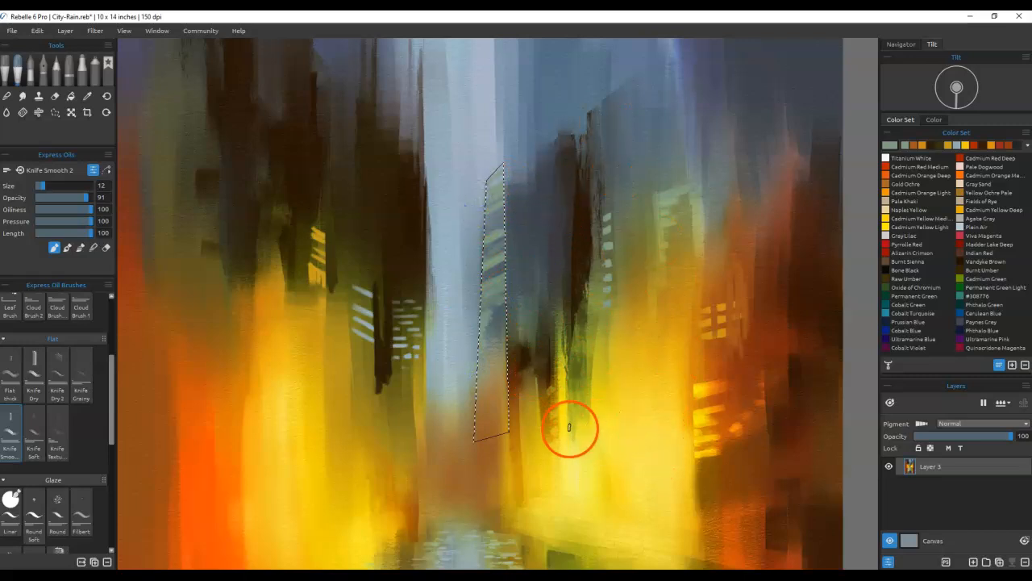
alt+click(535, 246)
mouse_move(488, 275)
mouse_down()
mouse_move(524, 248)
mouse_move(490, 251)
mouse_move(496, 224)
mouse_move(516, 208)
mouse_move(511, 177)
mouse_up()
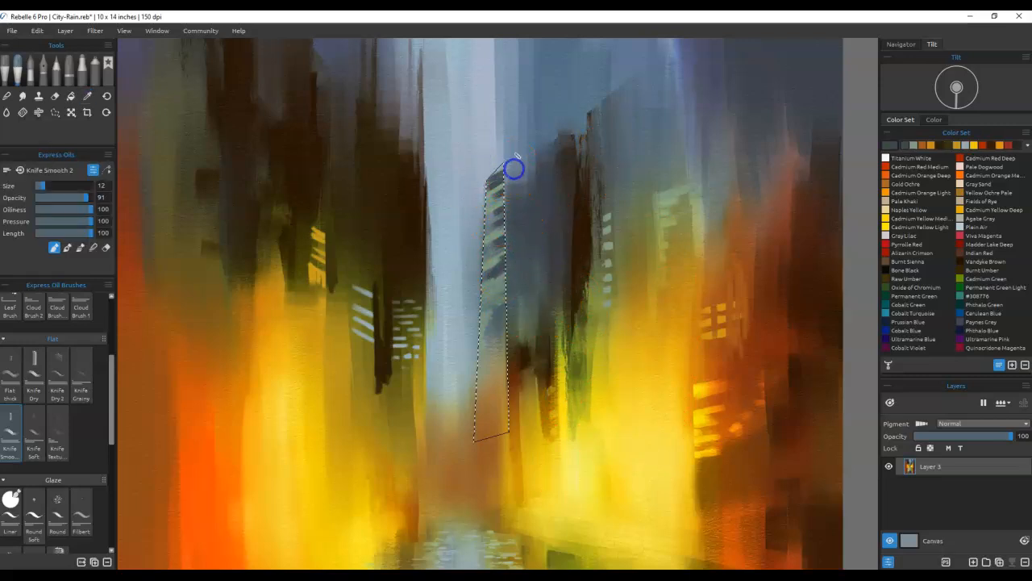
mouse_move(491, 189)
mouse_down()
mouse_move(503, 314)
mouse_move(494, 176)
mouse_move(475, 408)
mouse_up()
drag(482, 208, 492, 336)
drag(502, 175, 505, 367)
drag(489, 258, 484, 489)
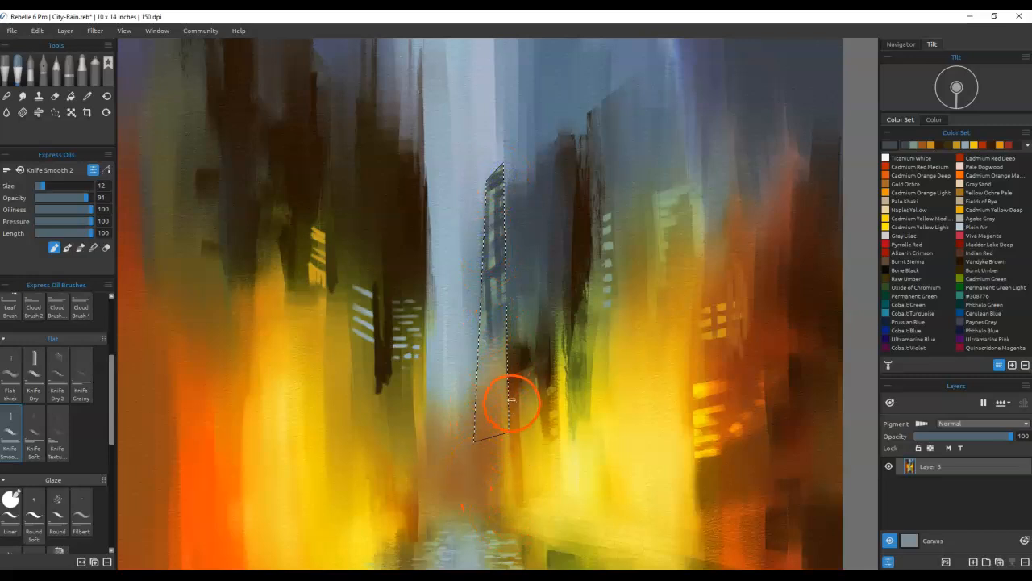
Step: Sample pale blue from the lit windows, paint small window dabs up the selected tower face, and clear the selection
key(alt)
click(369, 328)
mouse_move(483, 290)
mouse_down()
mouse_move(500, 279)
mouse_move(500, 299)
mouse_up()
mouse_move(472, 336)
mouse_down()
mouse_move(497, 322)
mouse_move(500, 305)
mouse_up()
mouse_move(479, 271)
mouse_down()
mouse_move(498, 260)
mouse_move(514, 160)
mouse_up()
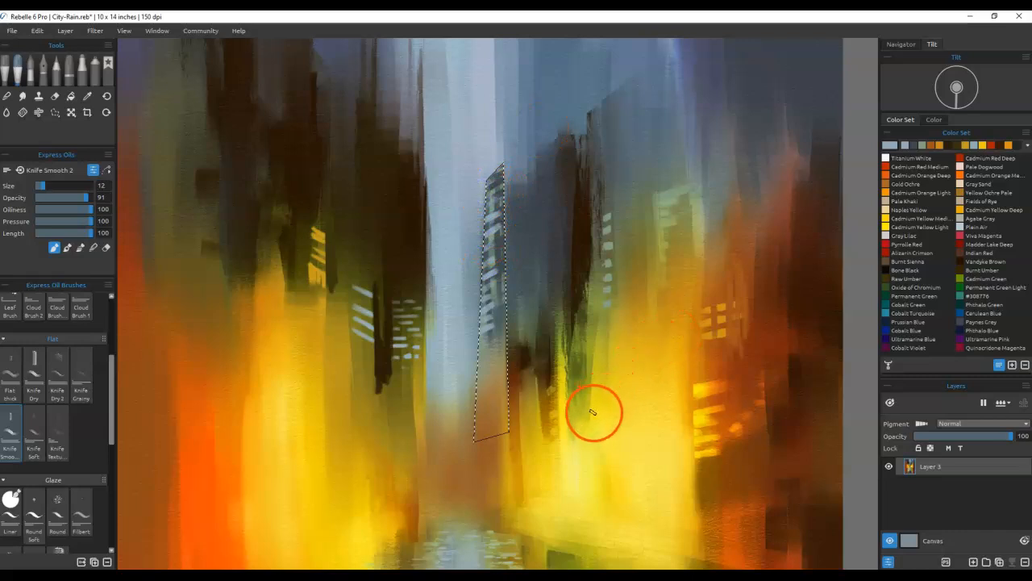
click(459, 249)
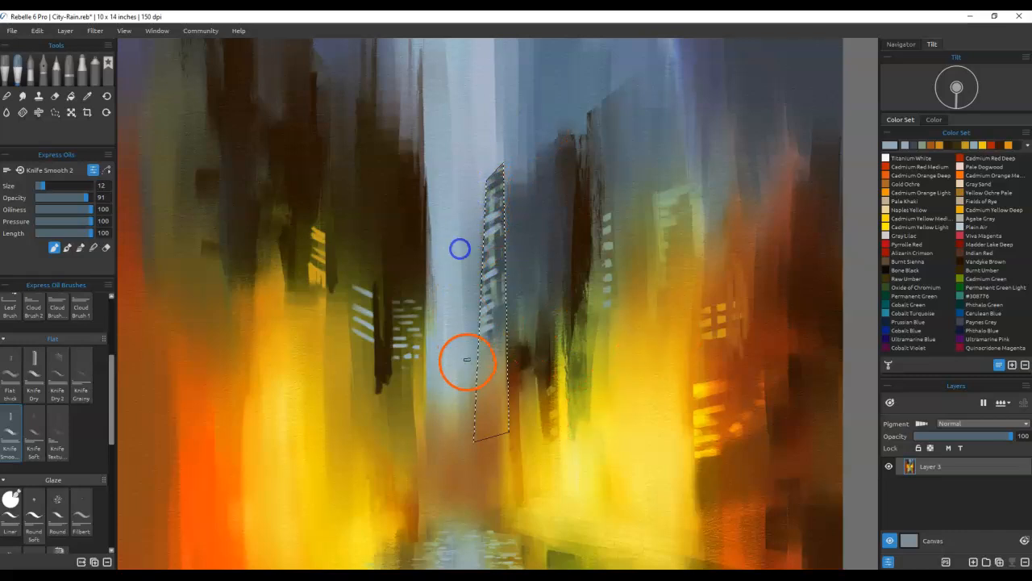
key(ctrl+d)
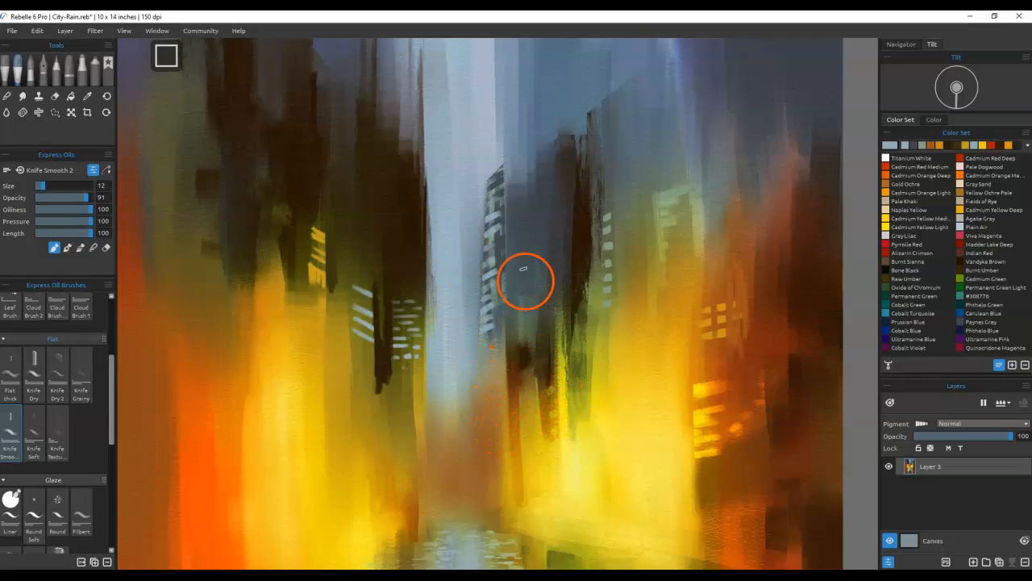
Step: Sample the pale sky color and paint straight vertical strokes along the edge of the sky gap above the windowed tower
mouse_move(524, 189)
mouse_down()
mouse_move(540, 458)
mouse_move(503, 369)
mouse_up()
alt+click(500, 433)
mouse_move(506, 324)
mouse_down()
mouse_move(503, 408)
mouse_move(504, 158)
mouse_up()
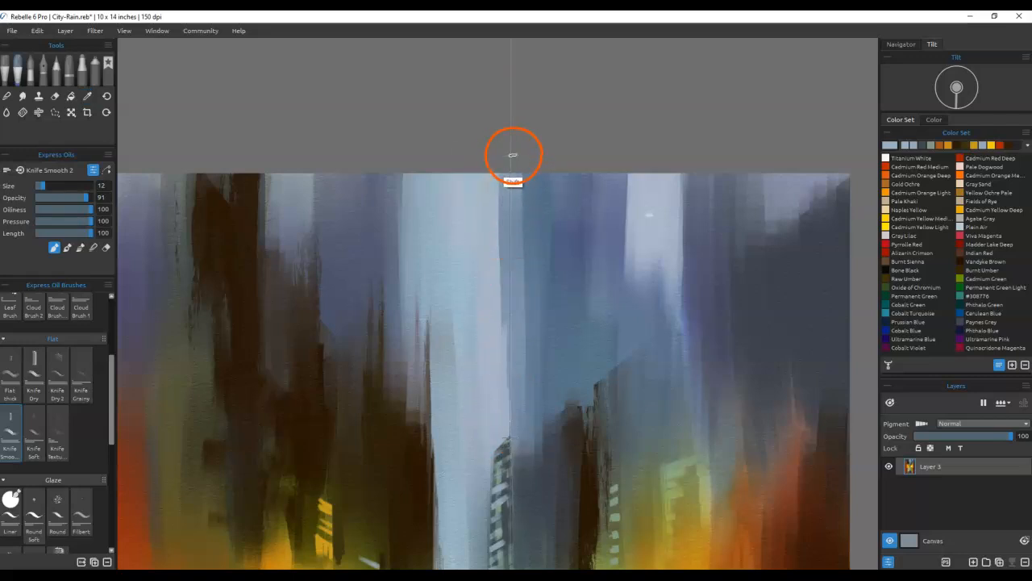
shift+click(510, 158)
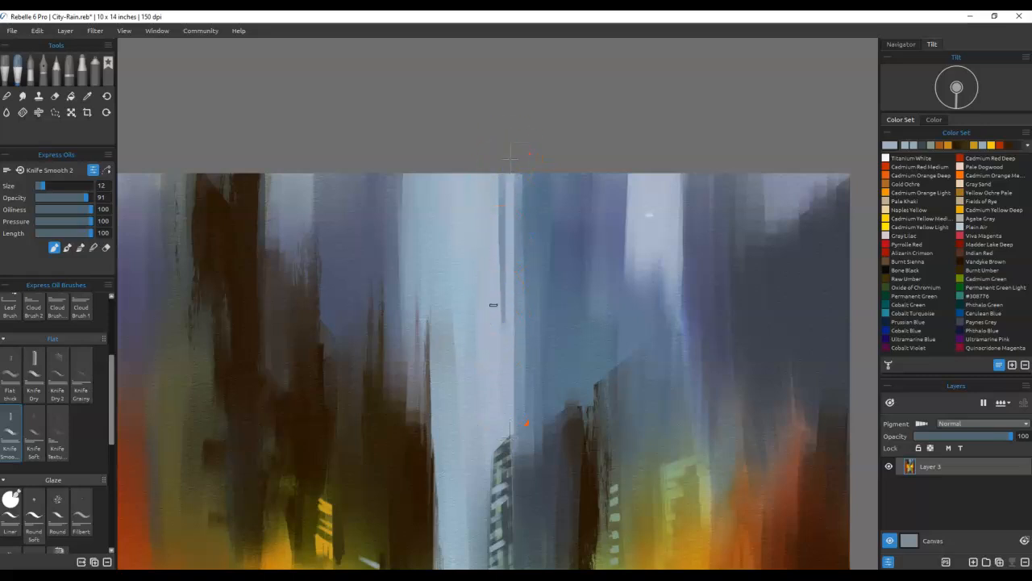
mouse_move(490, 334)
mouse_down()
mouse_move(507, 173)
mouse_move(527, 490)
mouse_up()
drag(497, 333, 502, 167)
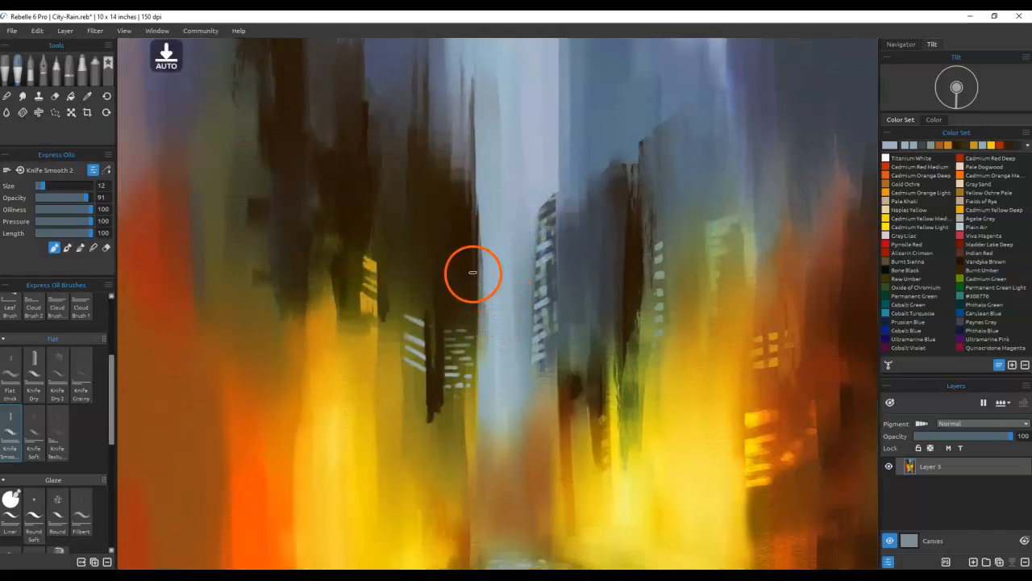
Step: Make a narrow polygon selection from the canvas's upper edge down the side of the dark building bordering the sky gap
click(55, 112)
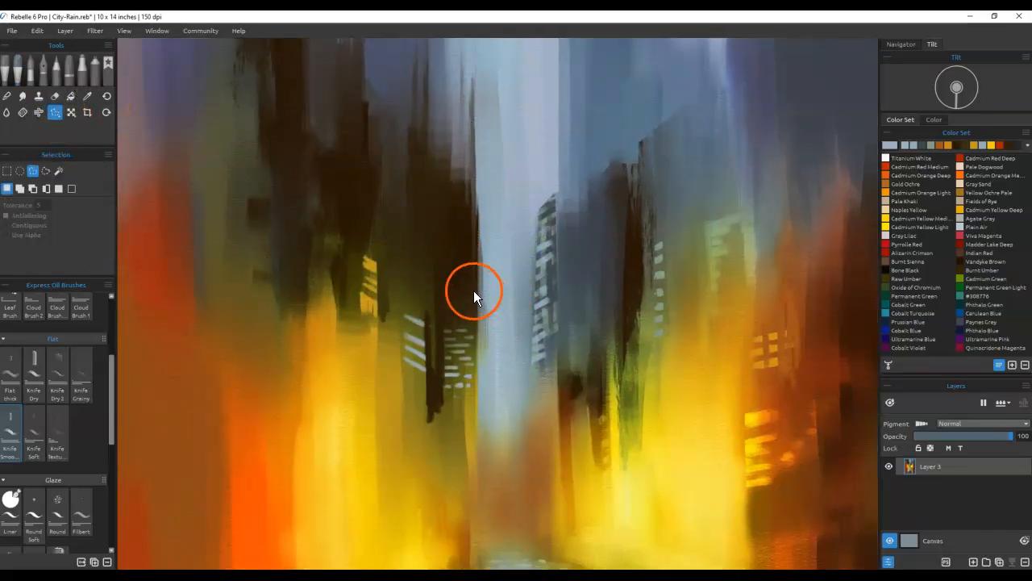
click(456, 277)
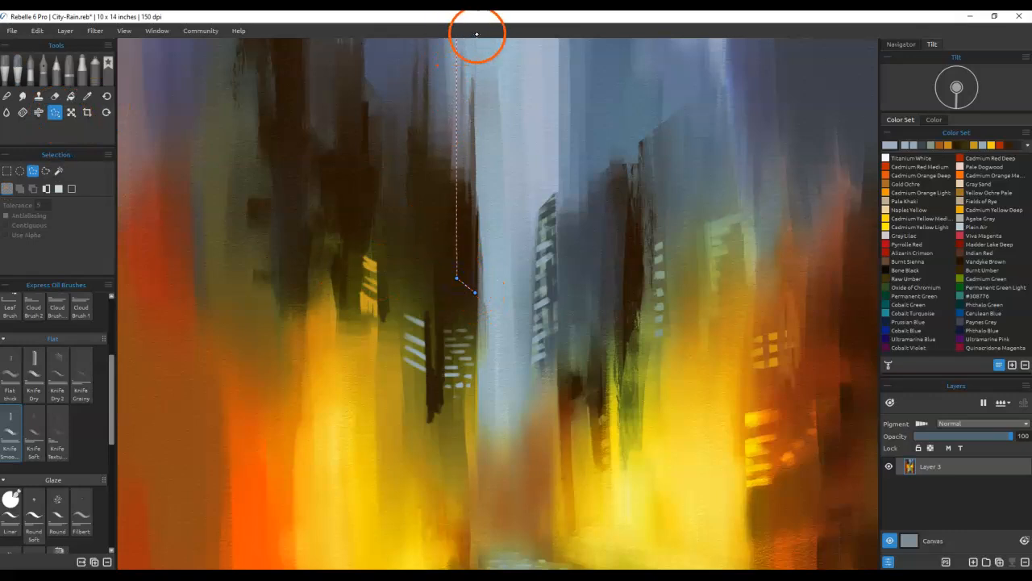
scroll(453, 48, up, 3)
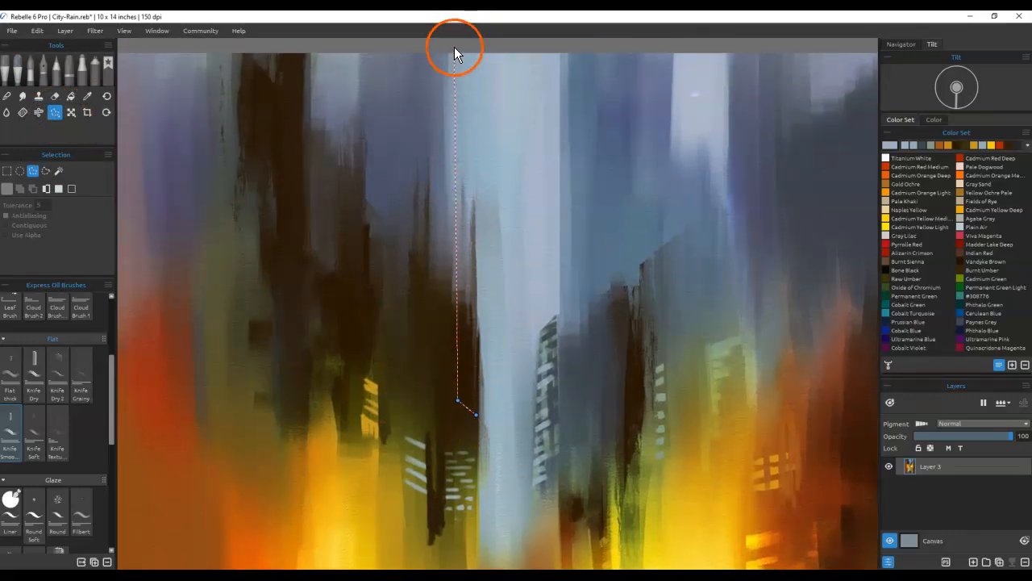
click(483, 55)
mouse_move(478, 352)
mouse_down()
mouse_move(479, 418)
mouse_move(470, 418)
mouse_up()
drag(484, 53, 470, 50)
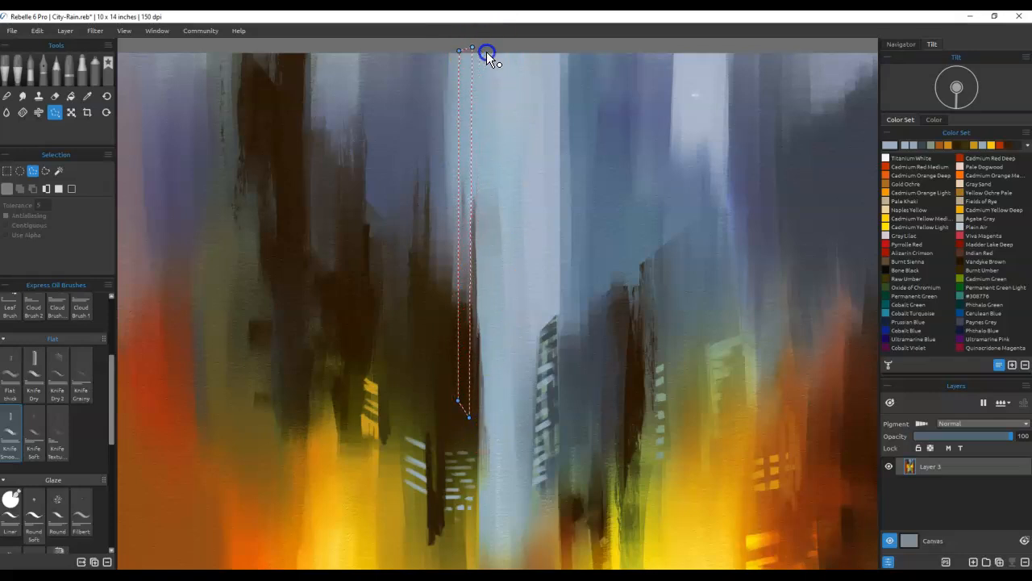
drag(469, 418, 472, 417)
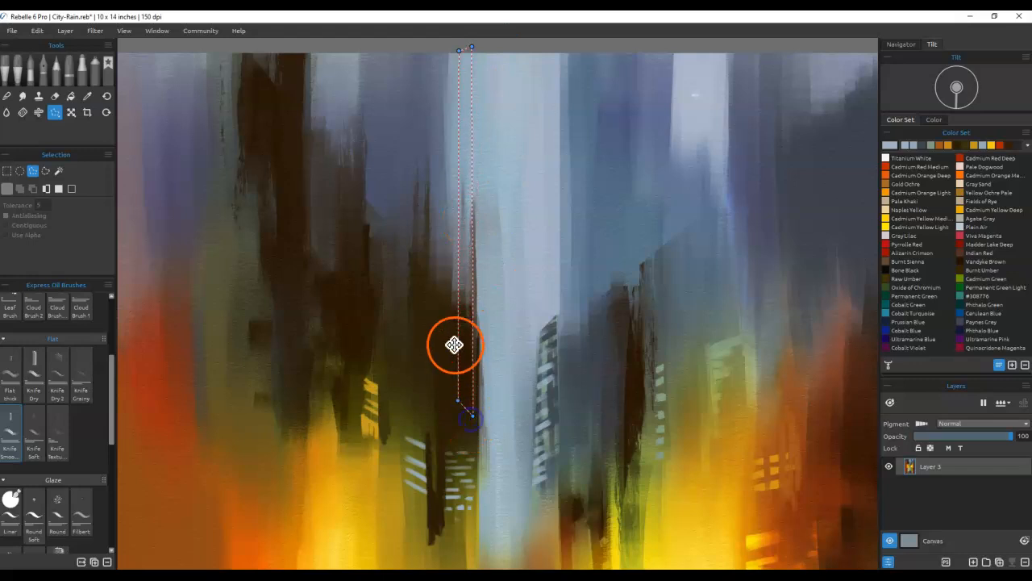
key(b)
Step: Fill the narrow strip with pale sky color, turn on Pigment mixing, blend the streak smooth, and clear the selection
mouse_move(462, 278)
mouse_down()
mouse_move(461, 416)
mouse_move(467, 151)
mouse_up()
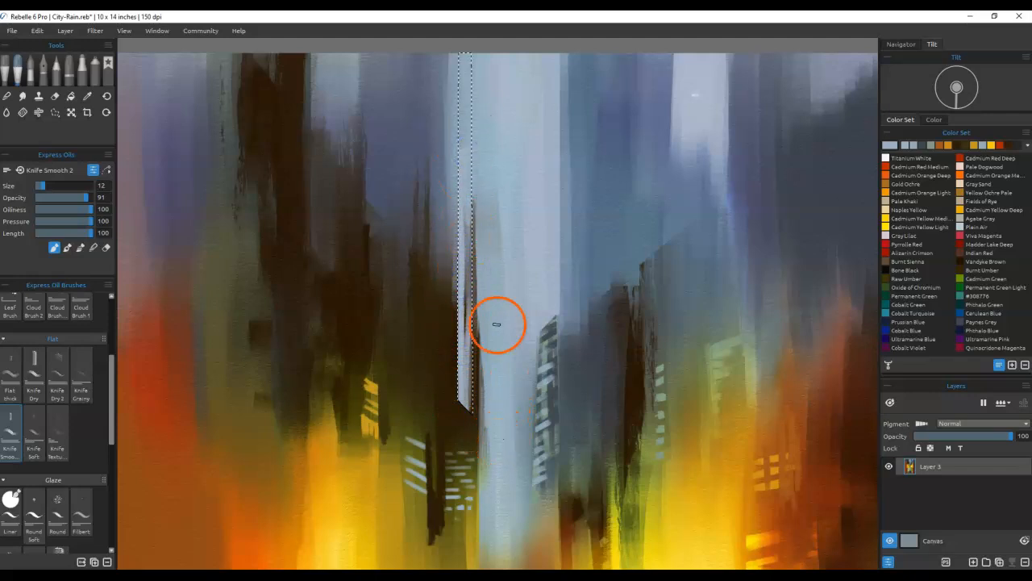
click(921, 423)
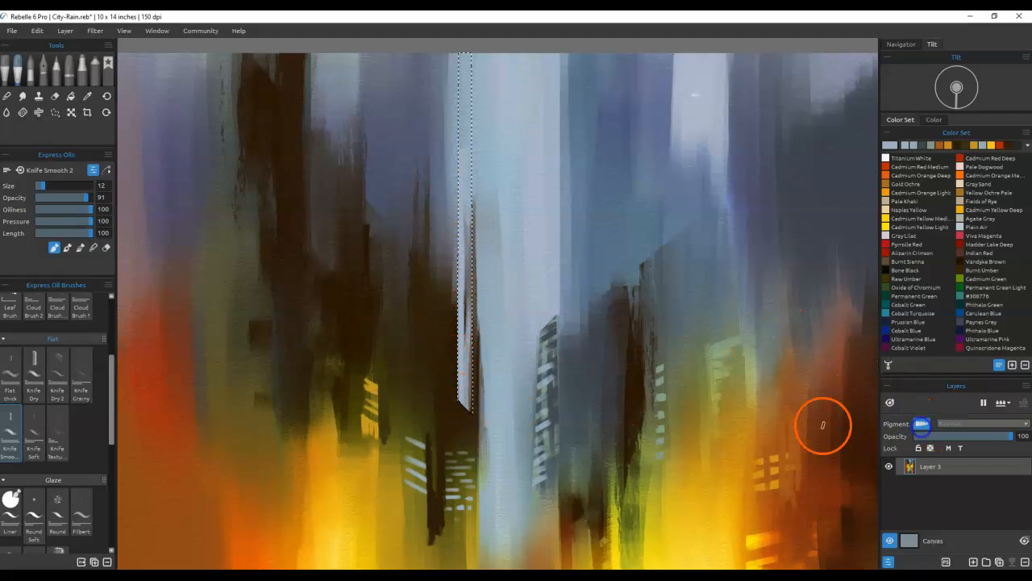
key(m)
mouse_move(465, 252)
mouse_down()
mouse_move(466, 382)
mouse_move(472, 226)
mouse_up()
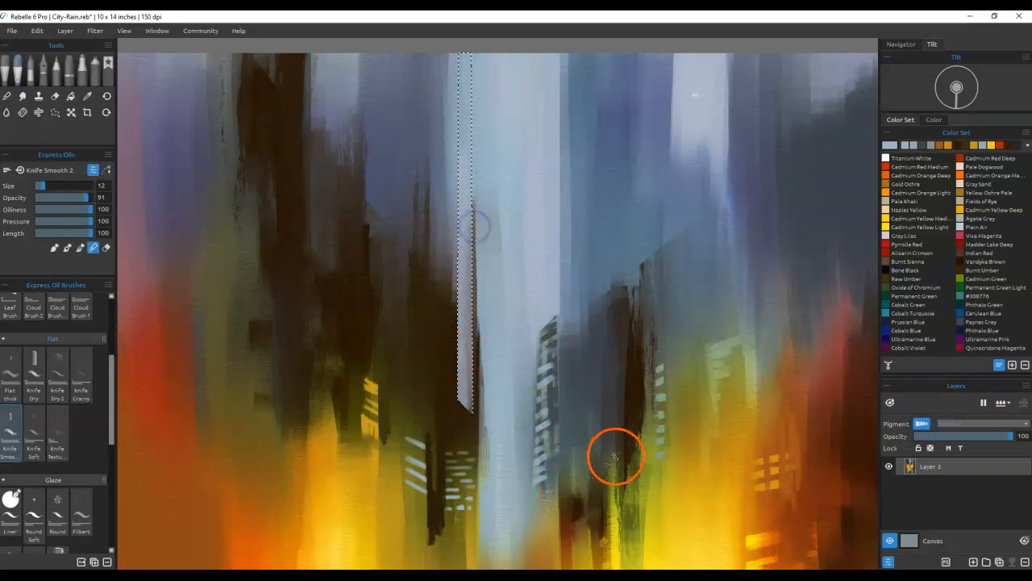
right_click(595, 378)
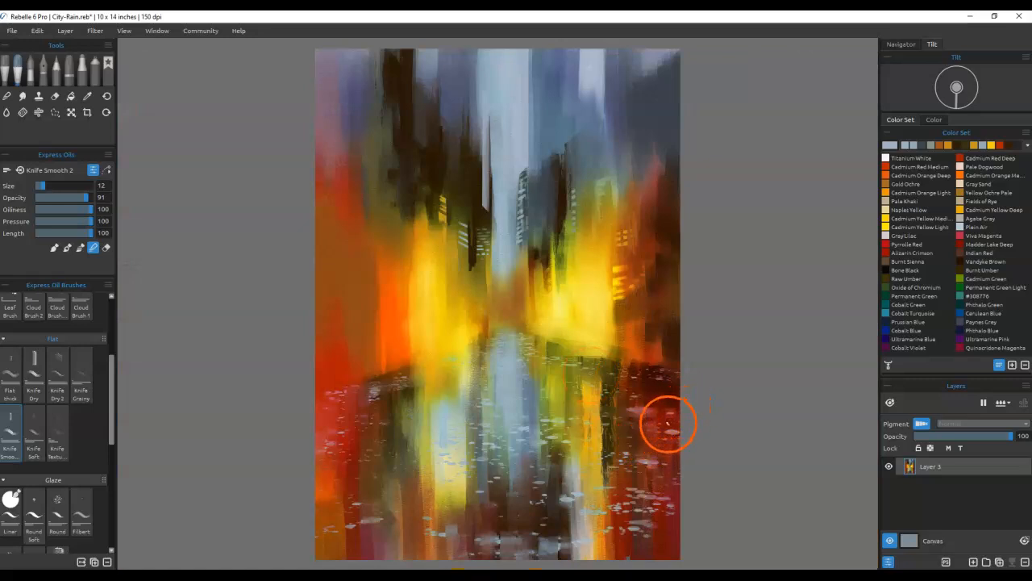
Step: Make a jagged freehand selection around the orange glow in the left buildings and scribble sampled dark brown strokes inside it
click(55, 112)
click(45, 171)
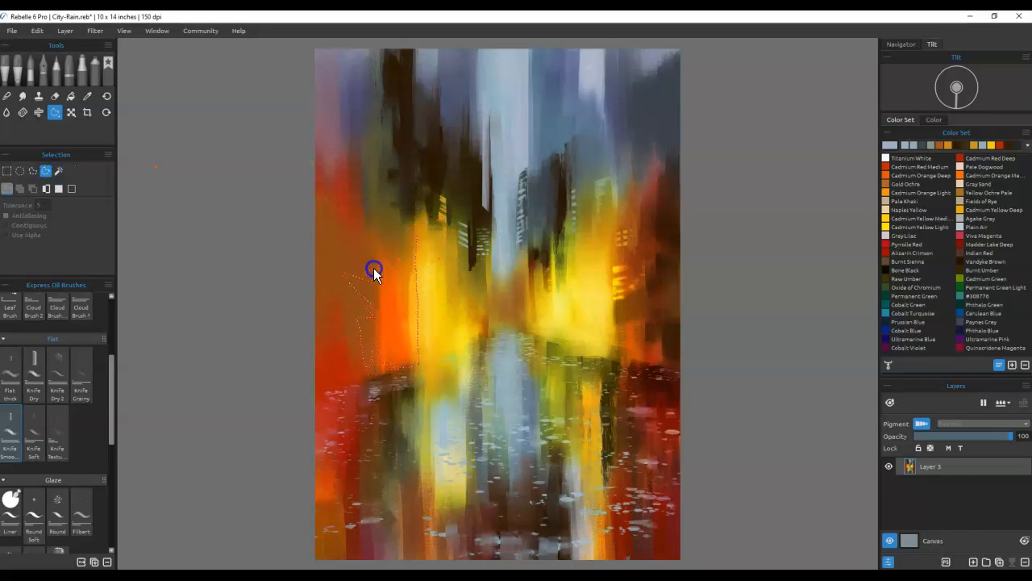
drag(414, 222, 416, 240)
key(b)
key(alt)
mouse_move(361, 206)
mouse_down()
mouse_move(402, 216)
mouse_move(361, 211)
mouse_move(377, 218)
mouse_move(359, 230)
mouse_move(399, 256)
mouse_move(363, 251)
mouse_move(384, 317)
mouse_up()
Step: Blend the dark strokes into the left orange area, clear the selection, and soften the surrounding edges with brush size 40
key(e)
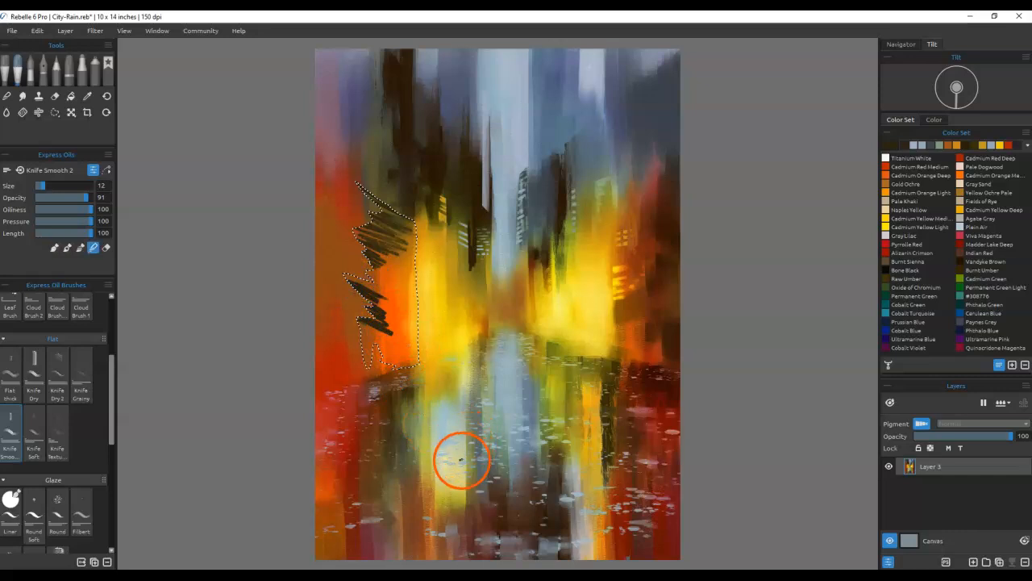
mouse_move(358, 196)
mouse_down()
mouse_move(398, 249)
mouse_move(397, 262)
mouse_move(360, 235)
mouse_move(383, 319)
mouse_move(383, 300)
mouse_move(411, 320)
mouse_move(414, 306)
mouse_move(377, 341)
mouse_move(364, 285)
mouse_move(388, 350)
mouse_move(396, 262)
mouse_move(413, 362)
mouse_up()
key(ctrl+d)
mouse_move(420, 235)
mouse_down()
mouse_move(330, 185)
mouse_move(342, 180)
mouse_move(367, 204)
mouse_move(350, 177)
mouse_move(396, 226)
mouse_move(348, 185)
mouse_move(365, 208)
mouse_up()
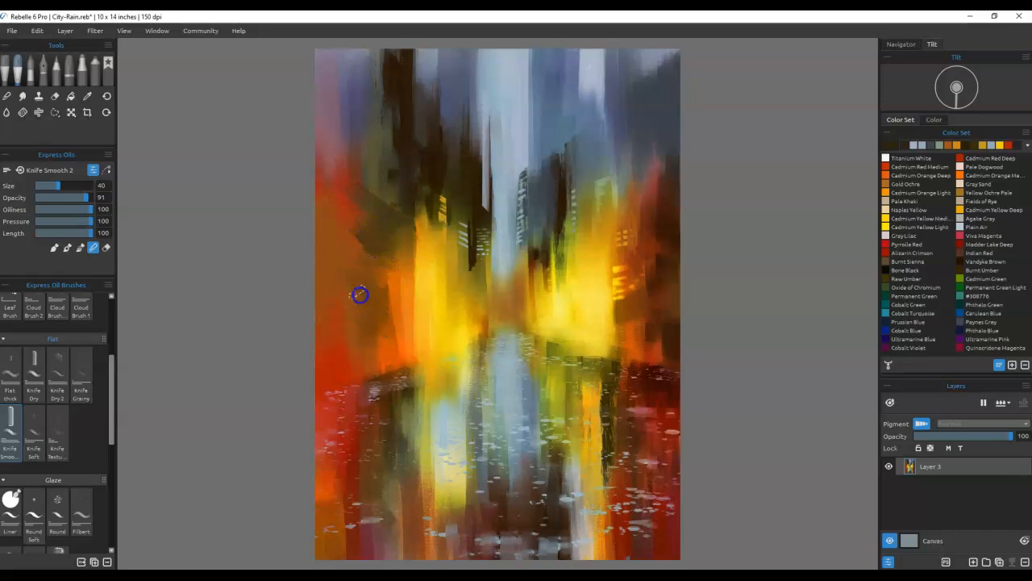
drag(351, 202, 358, 193)
drag(495, 249, 503, 287)
mouse_move(668, 436)
mouse_down()
mouse_move(670, 470)
mouse_move(648, 490)
mouse_up()
mouse_move(496, 369)
mouse_down()
mouse_move(462, 347)
mouse_move(424, 336)
mouse_up()
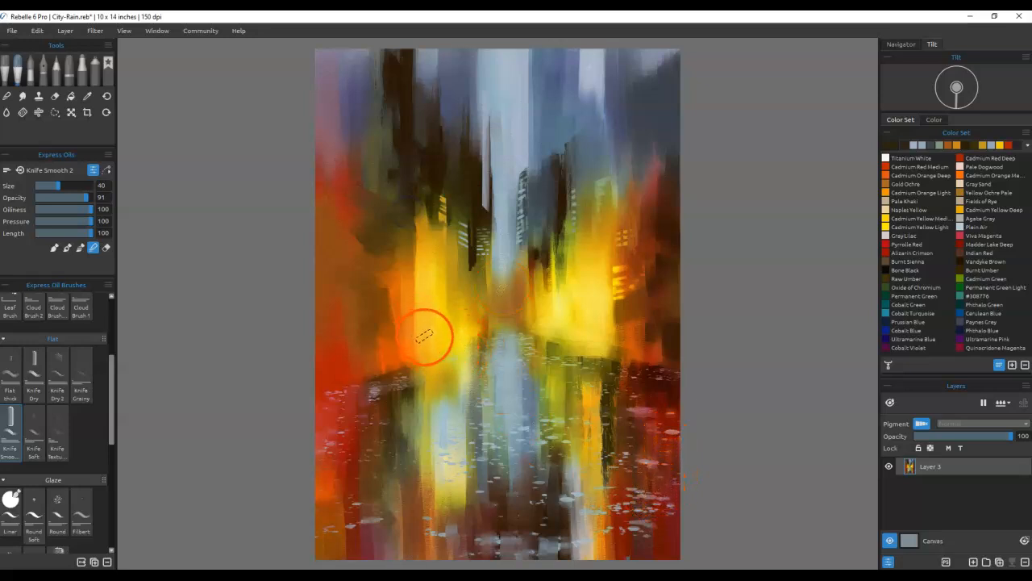
Step: Sample a reddish brown, paint vertical strokes below the left building's yellow windows, and blend them into the yellow glow
alt+click(356, 178)
drag(453, 239, 451, 293)
key(b)
mouse_move(449, 223)
mouse_down()
mouse_move(454, 308)
mouse_move(459, 264)
mouse_move(452, 290)
mouse_move(430, 235)
mouse_move(431, 355)
mouse_move(435, 305)
mouse_move(424, 352)
mouse_up()
drag(422, 207, 428, 392)
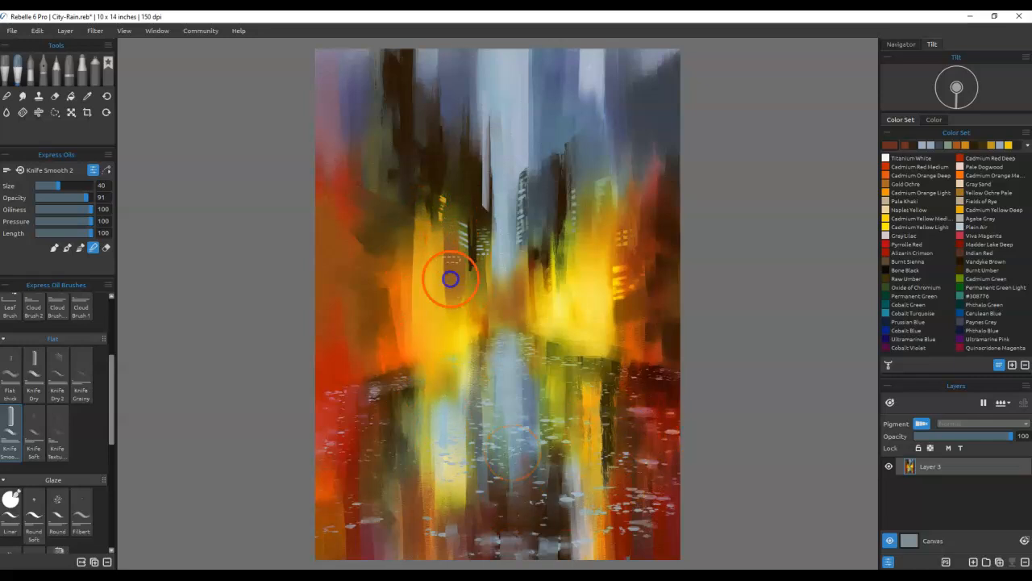
Step: Sample pale blue, dab marks with the Grunge 2 brush below the left building's windows, and blend them into the glow
alt+click(502, 173)
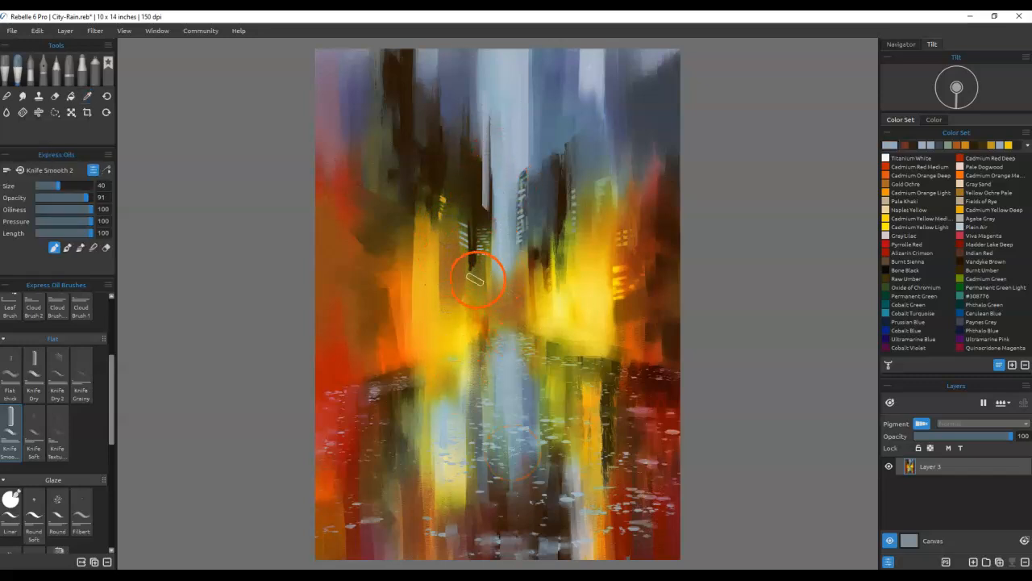
drag(110, 429, 110, 511)
click(33, 427)
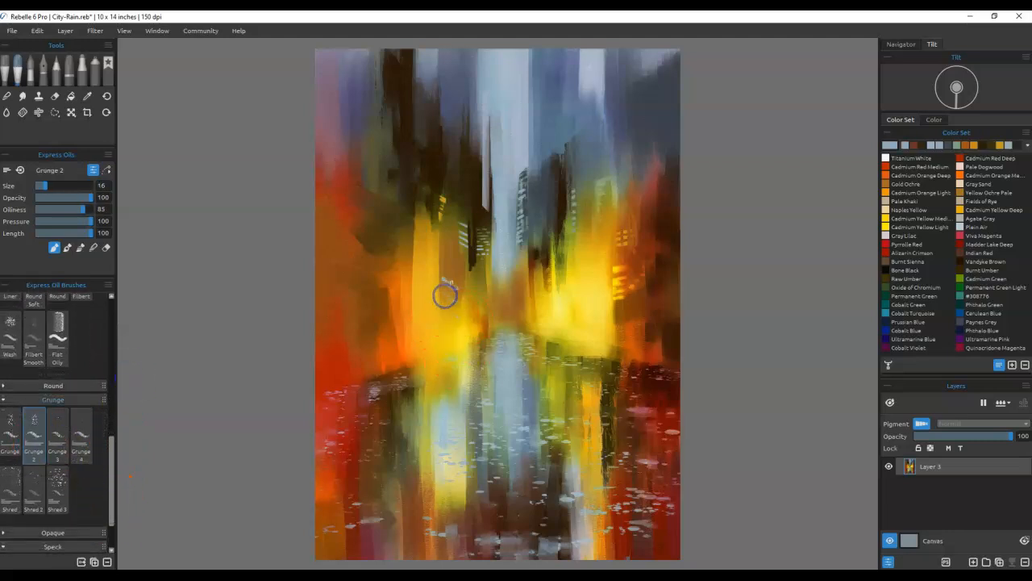
drag(458, 282, 444, 274)
key(n)
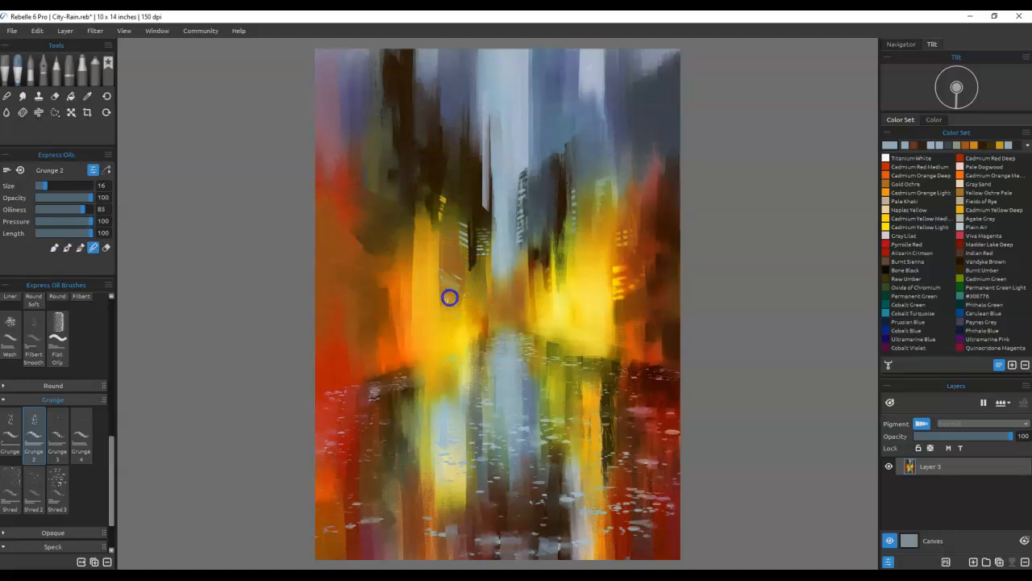
click(444, 307)
click(447, 318)
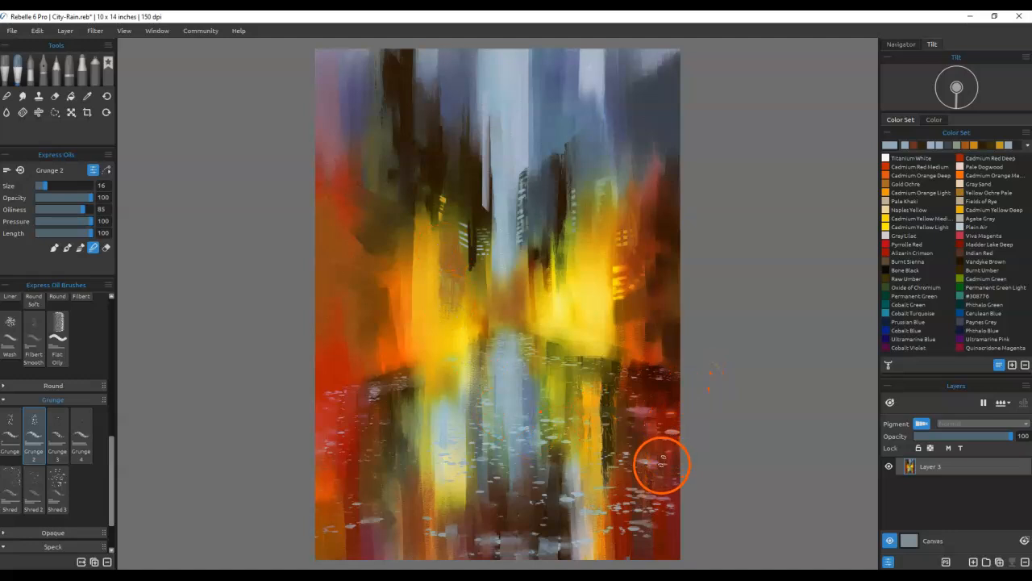
Step: Sample orange, scribble Grunge 2 marks across the right yellow glow, and blend them into the building's lower part
mouse_move(651, 374)
mouse_down()
mouse_move(628, 281)
mouse_move(637, 336)
mouse_move(645, 301)
mouse_move(630, 351)
mouse_move(644, 313)
mouse_move(678, 296)
mouse_move(657, 290)
mouse_move(677, 284)
mouse_move(638, 341)
mouse_up()
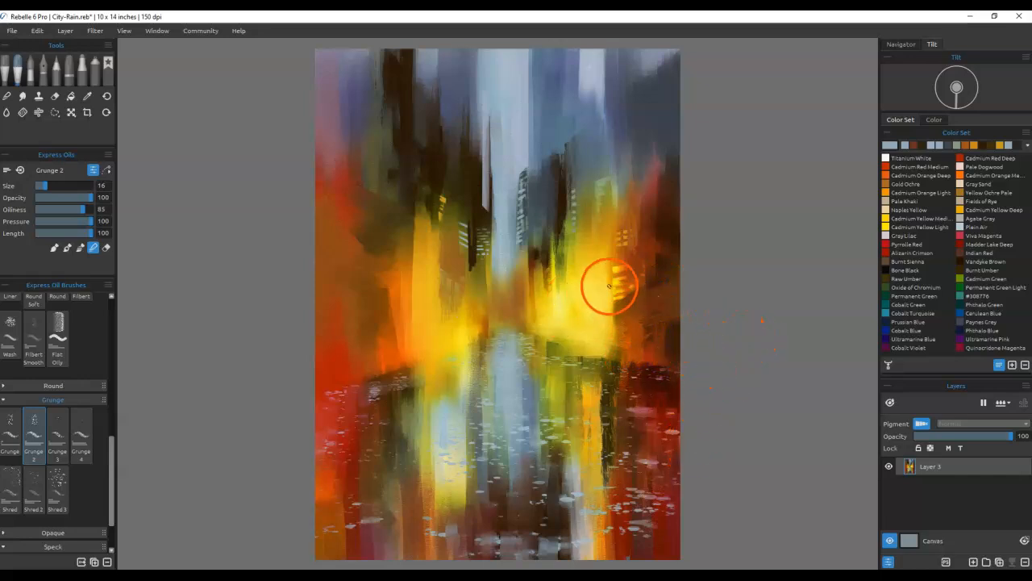
alt+click(613, 257)
mouse_move(613, 256)
mouse_down()
mouse_move(594, 301)
mouse_move(604, 299)
mouse_up()
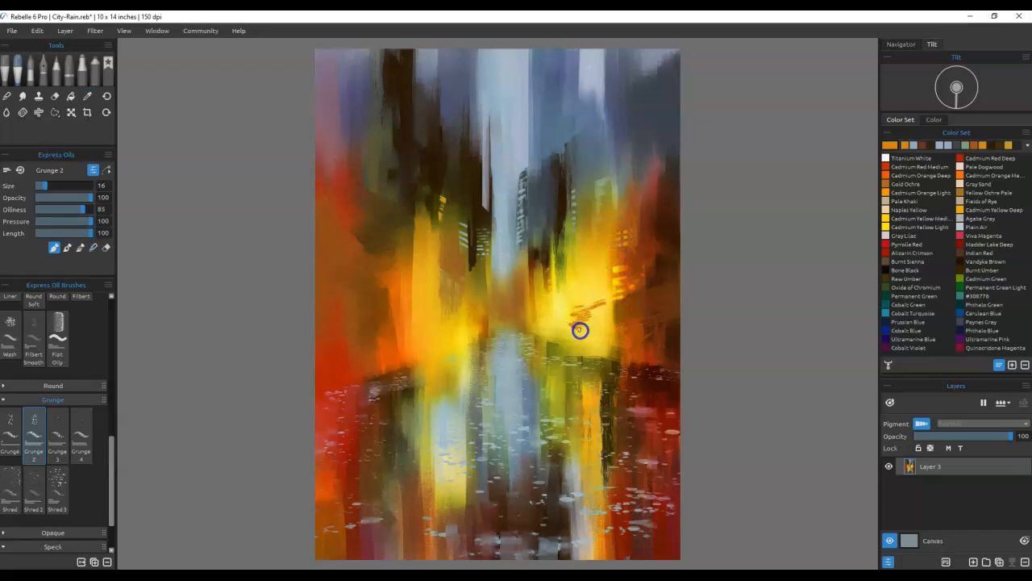
mouse_move(595, 341)
mouse_down()
mouse_move(589, 318)
mouse_move(573, 323)
mouse_move(598, 302)
mouse_move(579, 338)
mouse_move(572, 302)
mouse_move(562, 339)
mouse_move(574, 279)
mouse_move(565, 300)
mouse_move(563, 282)
mouse_up()
key(b)
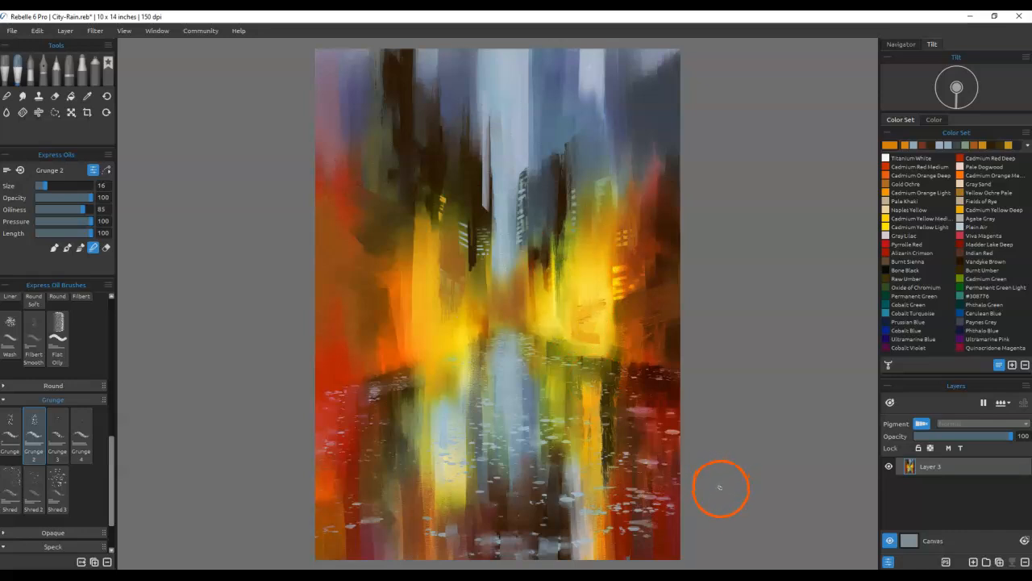
Step: Blend short horizontal ripples across the yellow and orange reflections, from the lower water up to the right street edge
click(458, 404)
click(435, 405)
click(451, 470)
click(452, 495)
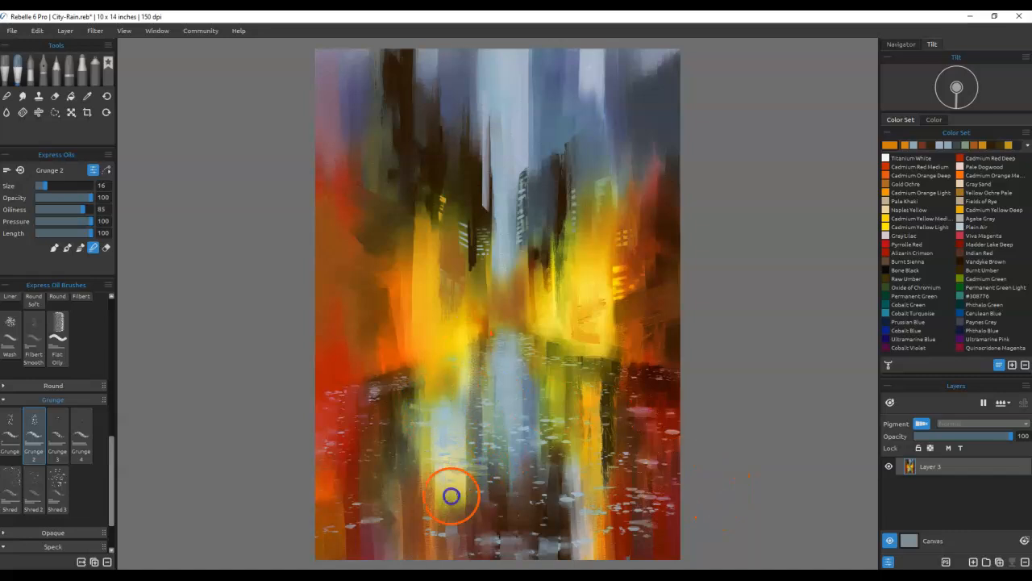
mouse_move(569, 498)
mouse_down()
mouse_move(546, 505)
mouse_move(581, 476)
mouse_up()
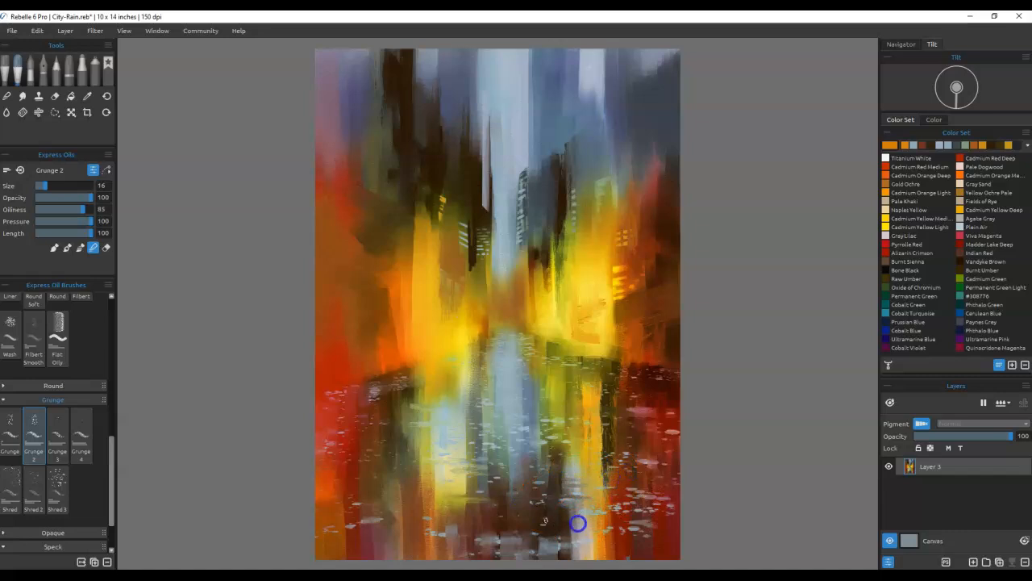
drag(624, 548, 596, 545)
click(611, 480)
drag(588, 446, 629, 452)
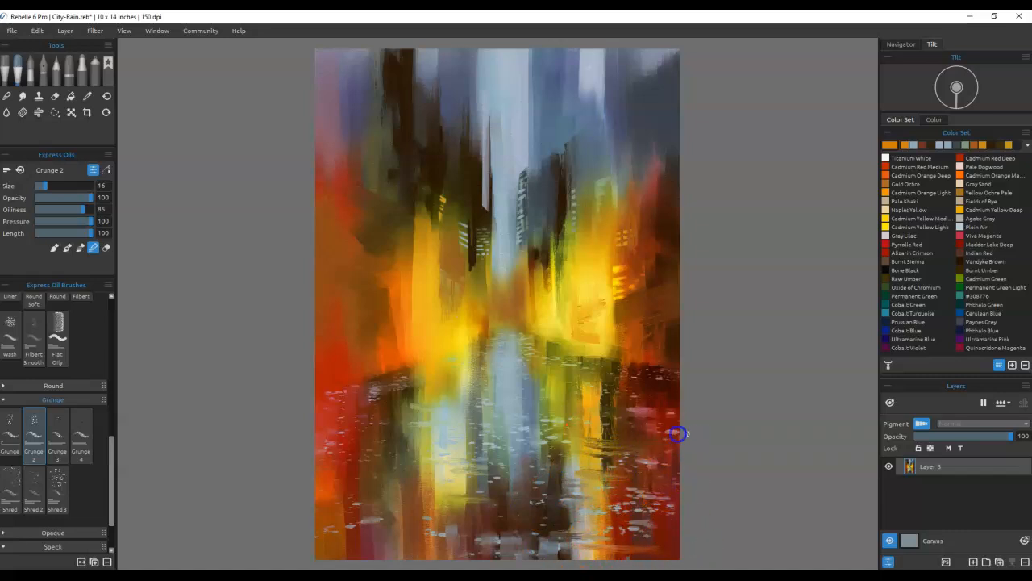
drag(636, 402, 605, 400)
mouse_move(657, 371)
mouse_down()
mouse_move(622, 379)
mouse_move(572, 363)
mouse_up()
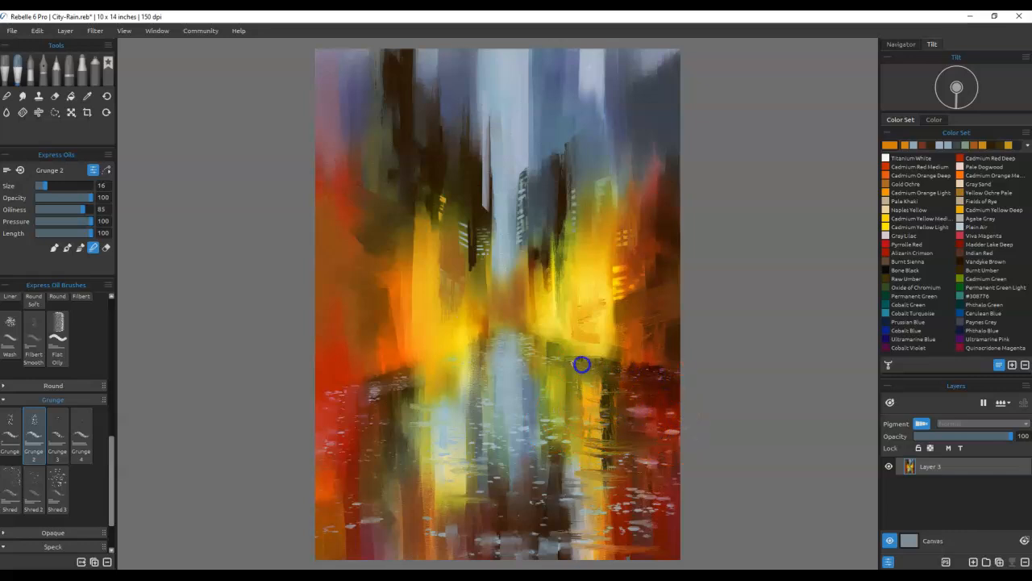
Step: Blend horizontal ripples through the left reflections, define the left street edge, and pull vertical streaks through the bottom-center water
mouse_move(520, 340)
mouse_down()
mouse_move(488, 358)
mouse_move(357, 392)
mouse_move(365, 411)
mouse_move(350, 419)
mouse_move(513, 426)
mouse_move(437, 412)
mouse_move(334, 415)
mouse_move(424, 432)
mouse_up()
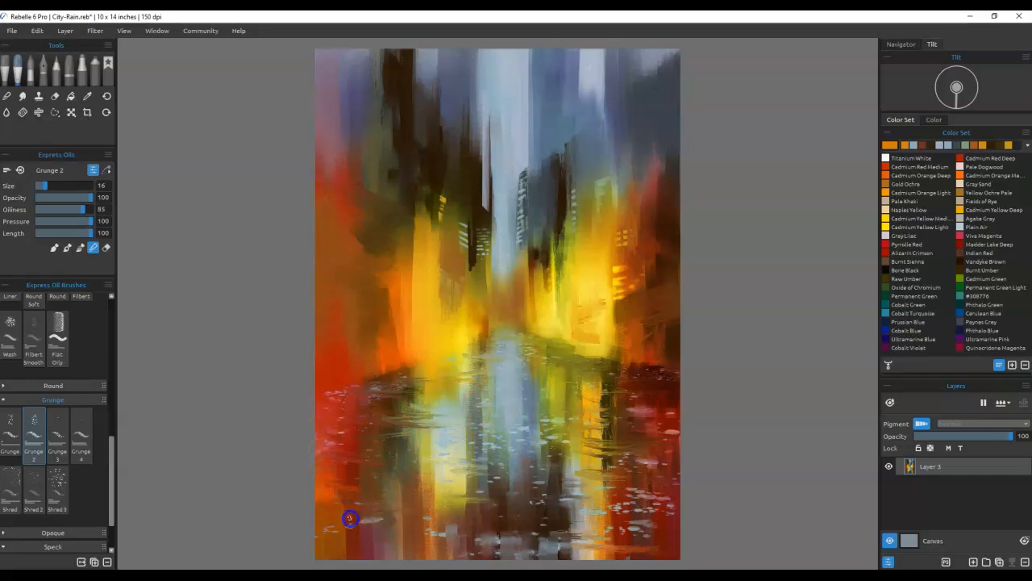
mouse_move(345, 526)
mouse_down()
mouse_move(490, 504)
mouse_move(474, 484)
mouse_up()
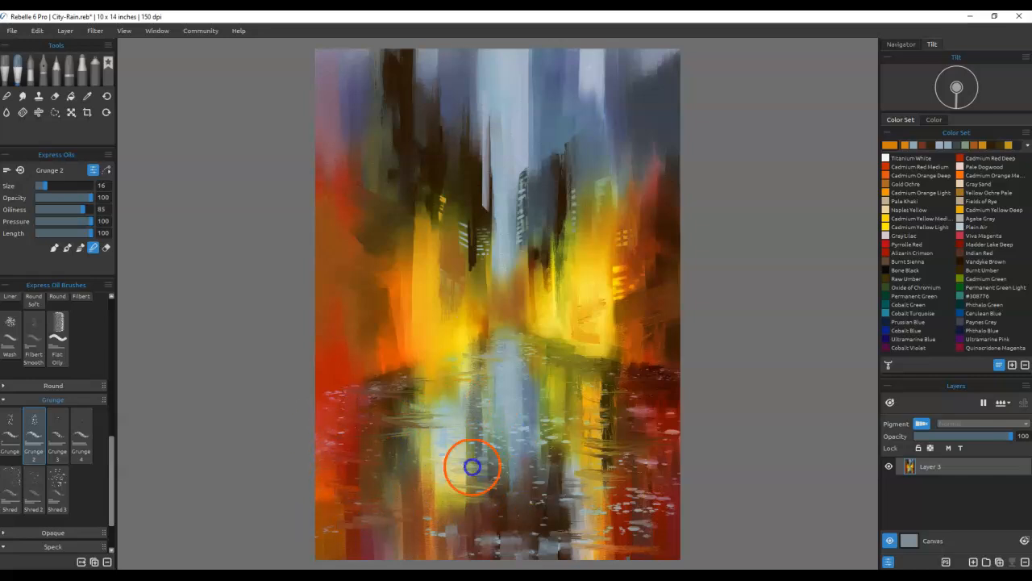
mouse_move(450, 356)
mouse_down()
mouse_move(393, 379)
mouse_move(475, 347)
mouse_move(398, 375)
mouse_move(487, 357)
mouse_up()
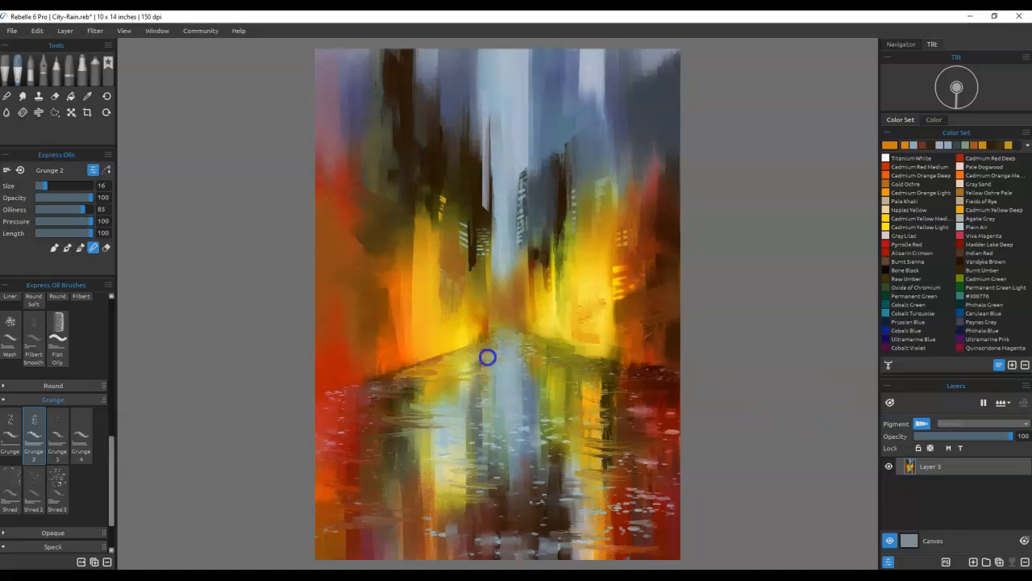
mouse_move(437, 379)
mouse_down()
mouse_move(417, 368)
mouse_move(318, 395)
mouse_up()
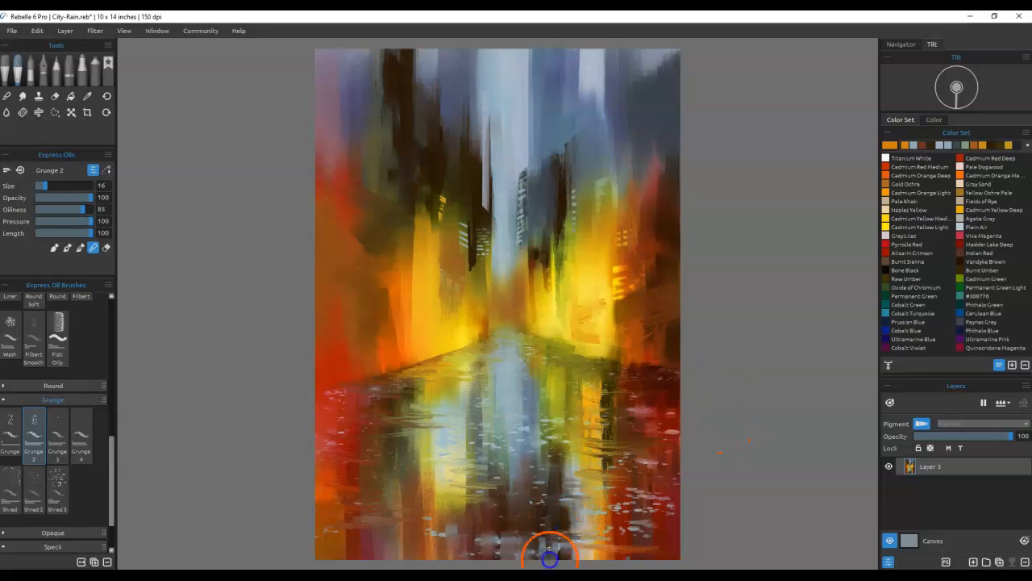
mouse_move(514, 557)
mouse_down()
mouse_move(495, 523)
mouse_move(510, 476)
mouse_up()
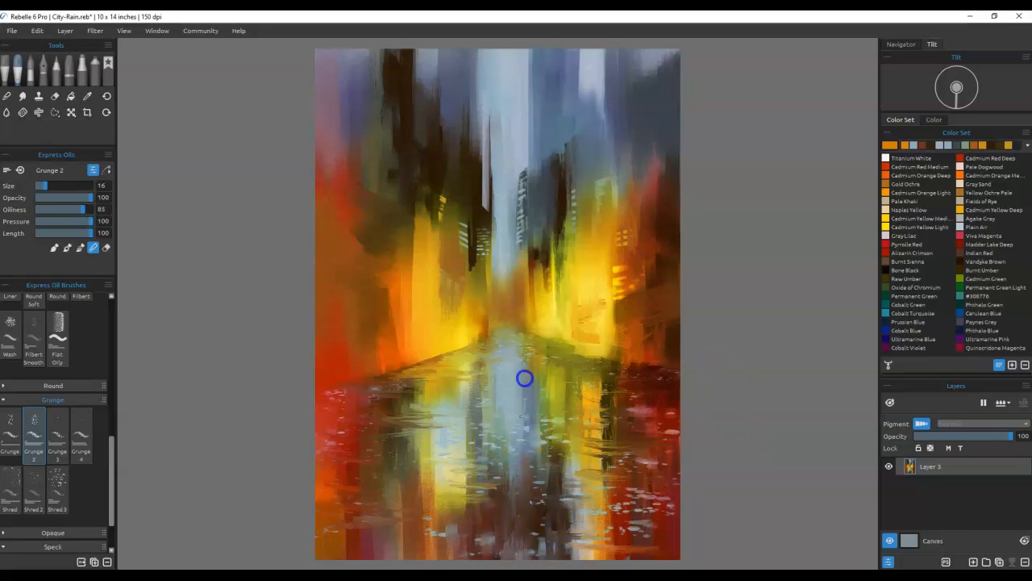
mouse_move(424, 464)
mouse_down()
mouse_move(460, 535)
mouse_move(474, 490)
mouse_up()
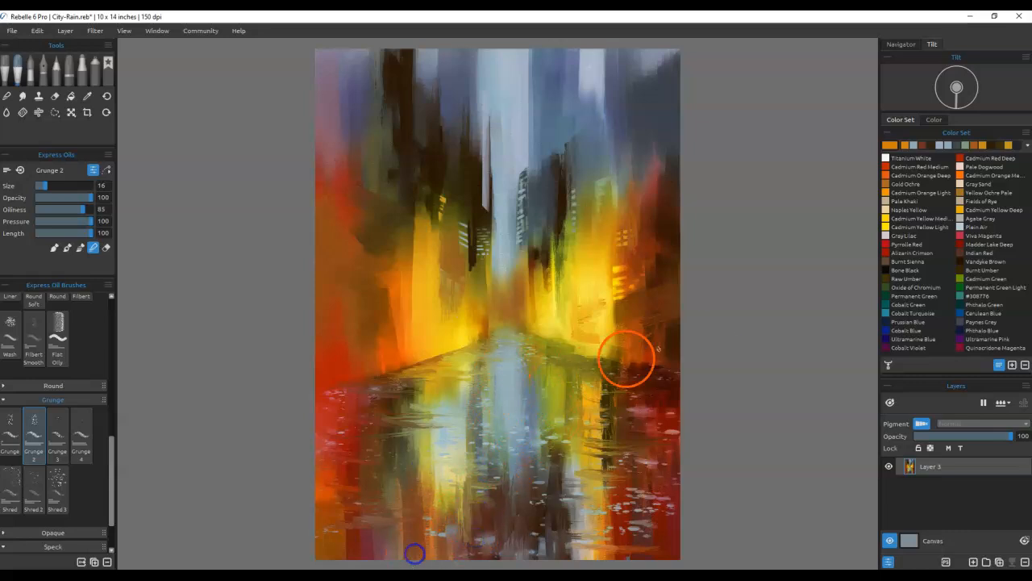
Step: Blend vertical strokes below the left building's windows through the yellow glow down to the street edge
mouse_move(473, 268)
mouse_down()
mouse_move(462, 317)
mouse_move(471, 255)
mouse_move(476, 311)
mouse_move(477, 233)
mouse_move(484, 299)
mouse_up()
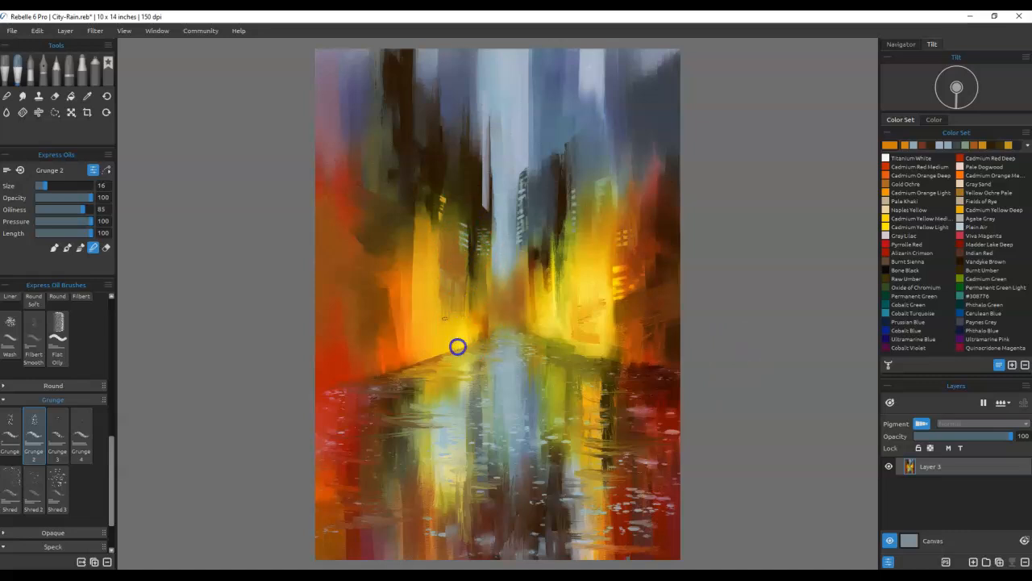
mouse_move(434, 363)
mouse_down()
mouse_move(440, 334)
mouse_move(425, 331)
mouse_up()
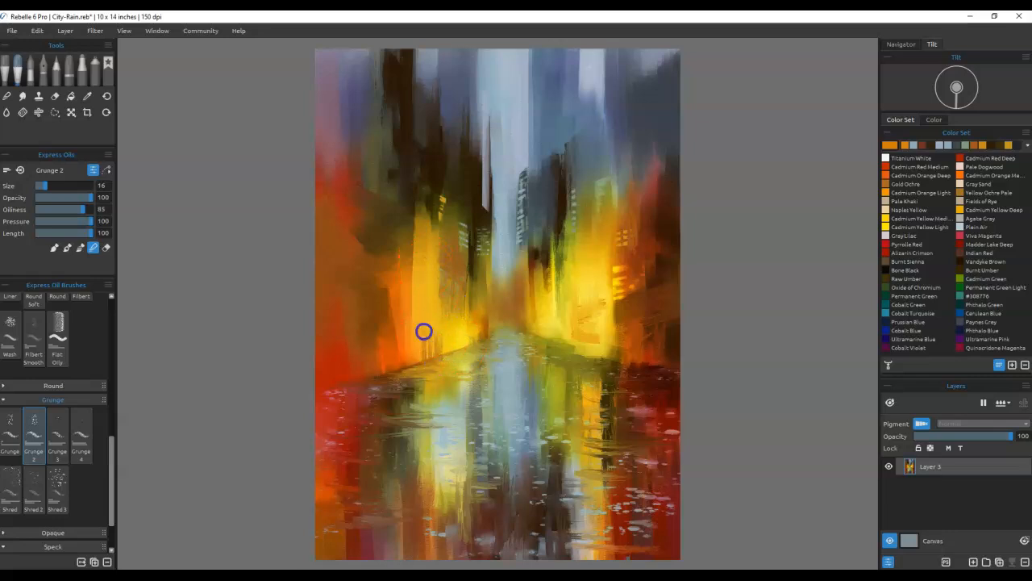
alt+click(401, 317)
mouse_move(409, 366)
mouse_down()
mouse_move(402, 318)
mouse_move(428, 316)
mouse_move(443, 350)
mouse_up()
Step: Blend long vertical streaks through the orange and yellow glow of the left buildings, up into the dark tower
alt+click(588, 390)
alt+click(407, 236)
alt+click(415, 258)
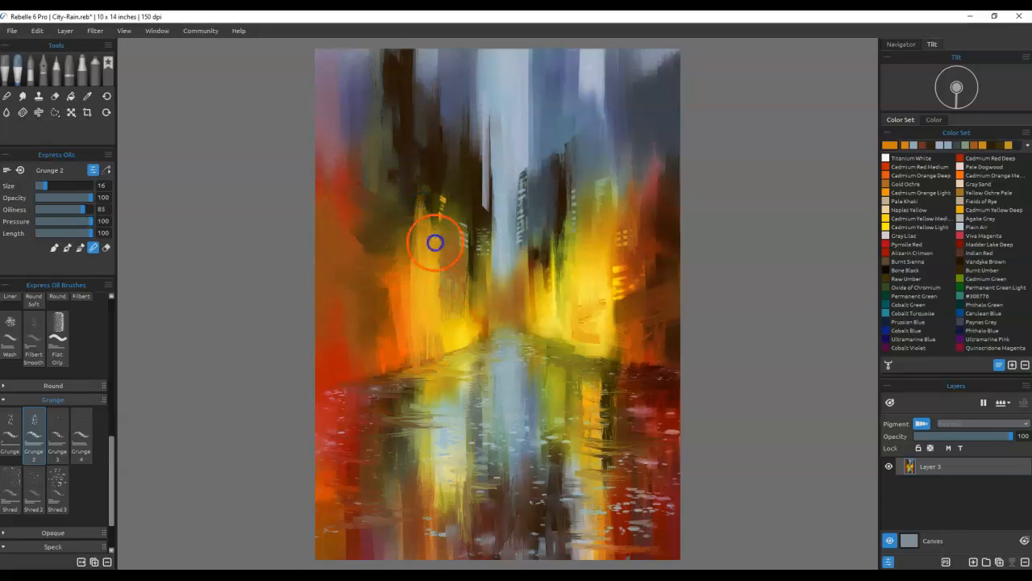
alt+click(405, 284)
drag(412, 313, 416, 238)
drag(417, 293, 421, 324)
alt+click(431, 202)
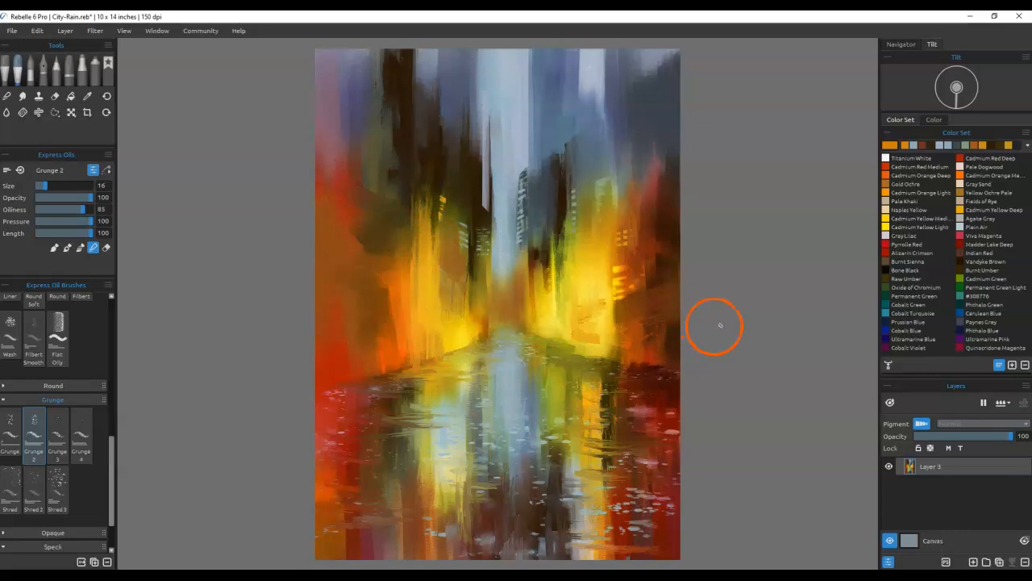
Step: Blend vertical streaks from the right buildings' red and yellow glow into the blue-gray sky, and soften the right reflection
mouse_move(651, 153)
mouse_down()
mouse_move(657, 146)
mouse_move(659, 180)
mouse_move(636, 137)
mouse_move(622, 185)
mouse_up()
drag(610, 233, 601, 271)
alt+click(599, 154)
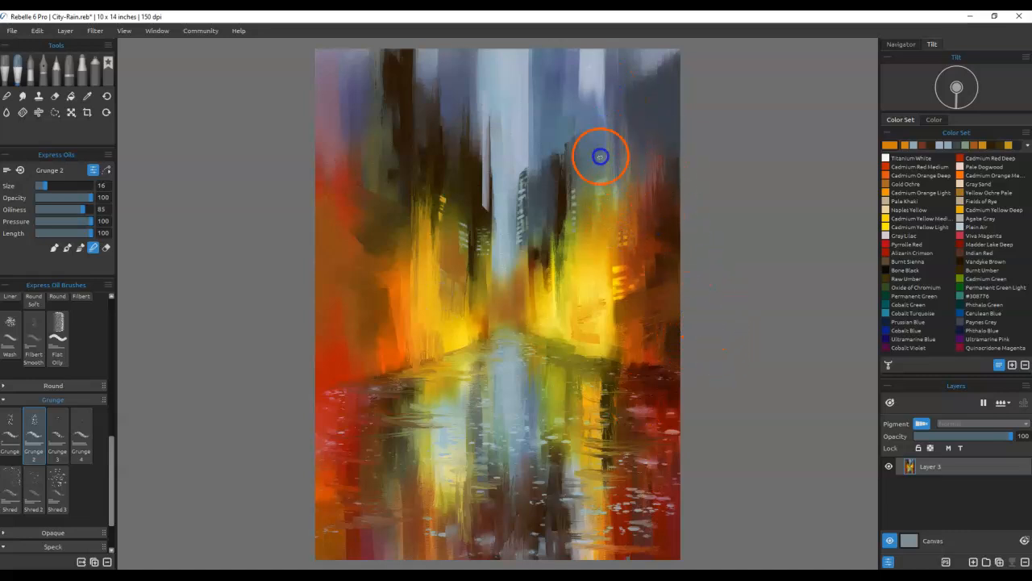
mouse_move(611, 428)
mouse_down()
mouse_move(657, 388)
mouse_move(651, 413)
mouse_up()
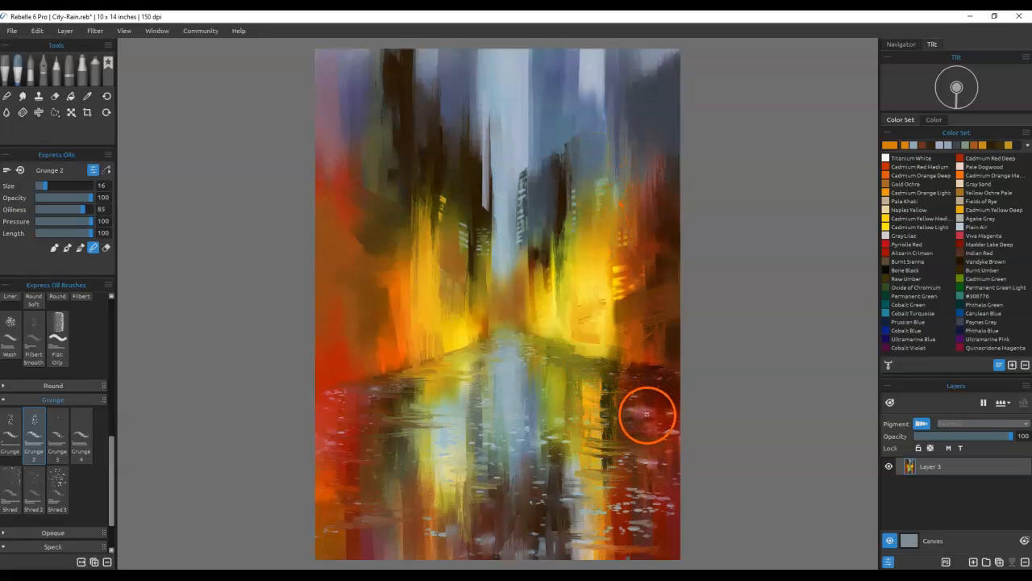
Step: Blend the left street edge into the red and orange, and roughen the upper-left building and purple sky
drag(358, 378, 395, 355)
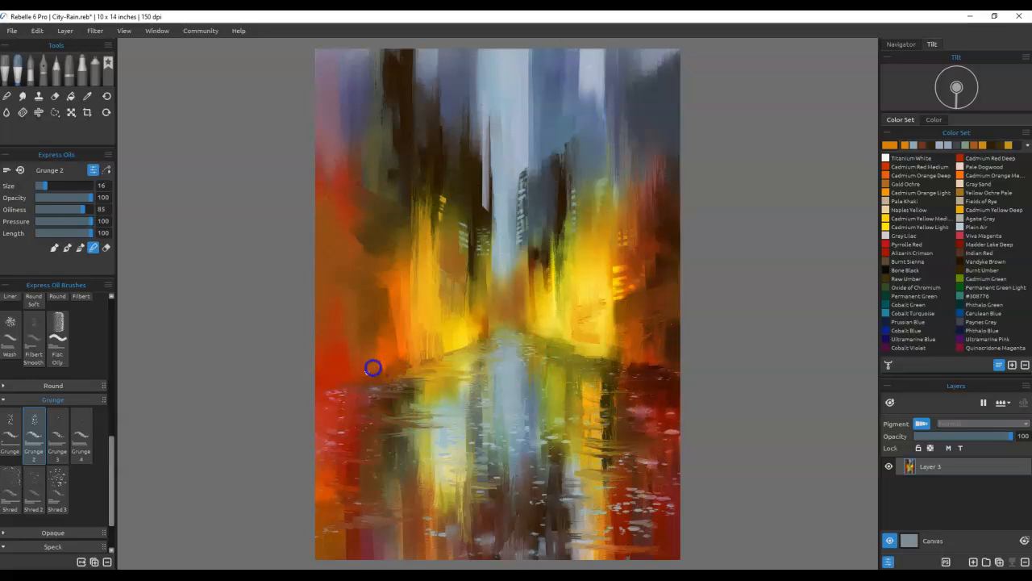
mouse_move(360, 394)
mouse_down()
mouse_move(315, 424)
mouse_move(358, 392)
mouse_move(357, 442)
mouse_move(365, 421)
mouse_move(336, 389)
mouse_move(370, 325)
mouse_move(396, 357)
mouse_up()
mouse_move(572, 459)
mouse_down()
mouse_move(553, 443)
mouse_move(587, 435)
mouse_up()
mouse_move(369, 194)
mouse_down()
mouse_move(374, 172)
mouse_move(395, 175)
mouse_move(378, 152)
mouse_move(388, 160)
mouse_up()
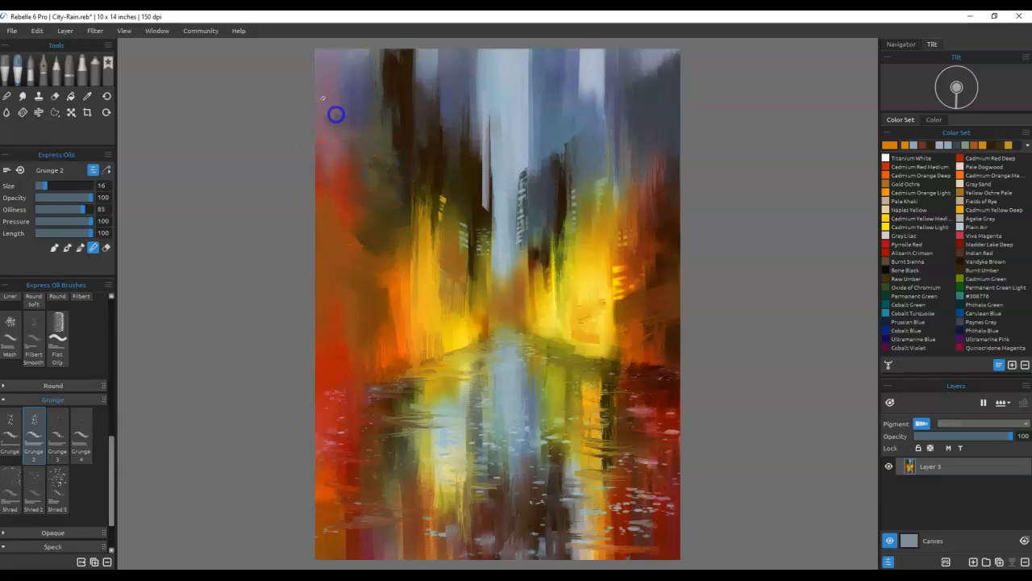
mouse_move(347, 105)
mouse_down()
mouse_move(379, 103)
mouse_move(354, 88)
mouse_move(330, 113)
mouse_up()
Step: Add a new layer, paint a dark brown umbrella-shaped silhouette in the middle of the street, and blend its base into a reflection
click(973, 562)
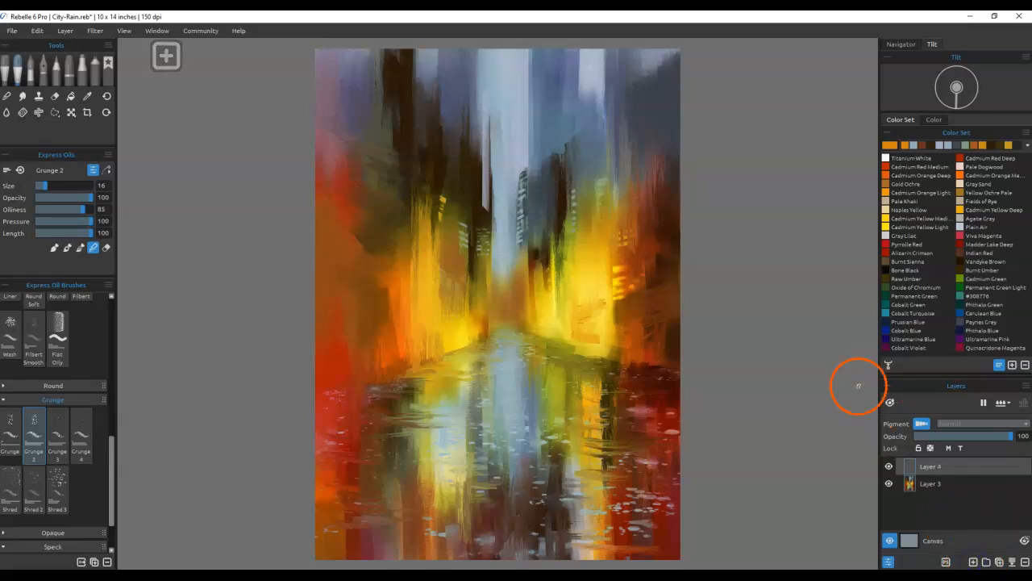
alt+click(559, 200)
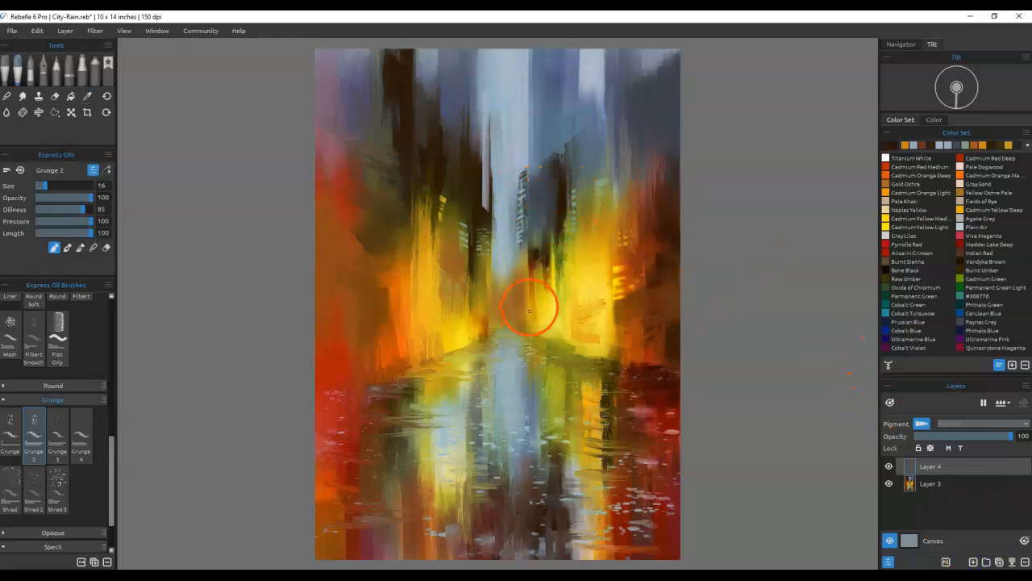
alt+click(533, 323)
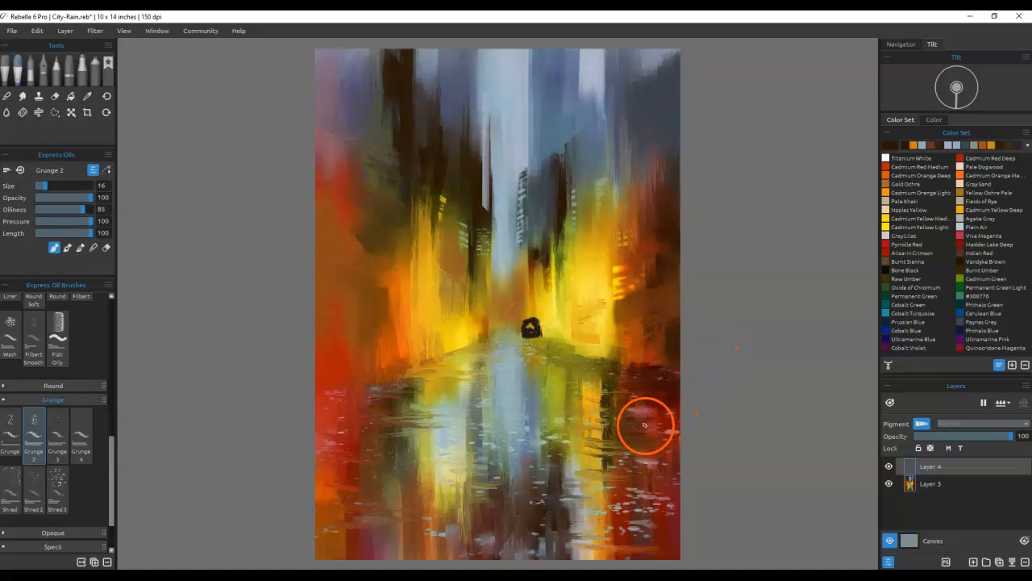
key(b)
mouse_move(525, 355)
mouse_down()
mouse_move(527, 376)
mouse_move(548, 326)
mouse_move(539, 331)
mouse_up()
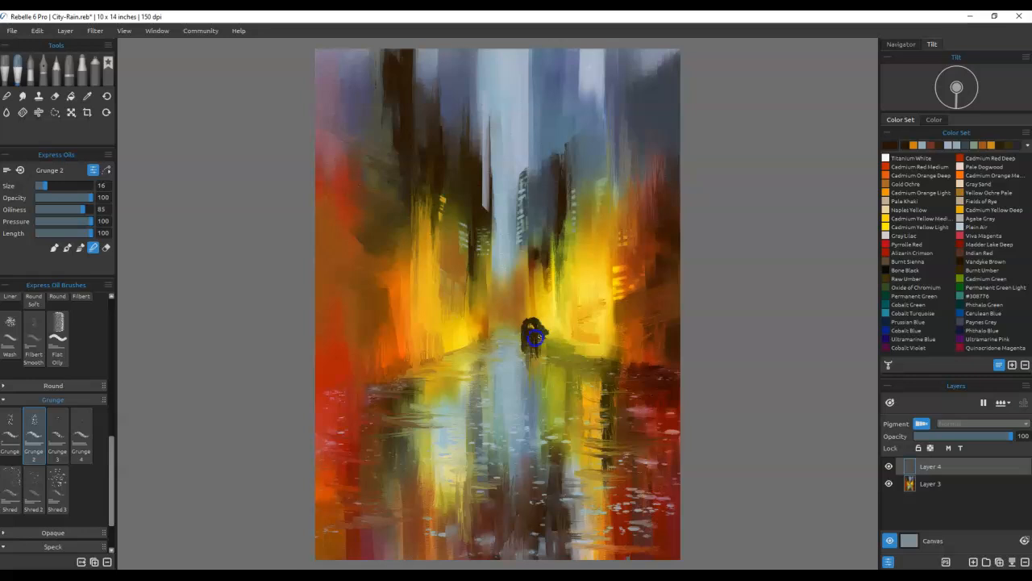
drag(521, 335, 522, 362)
mouse_move(535, 415)
mouse_down()
mouse_move(525, 392)
mouse_move(522, 406)
mouse_up()
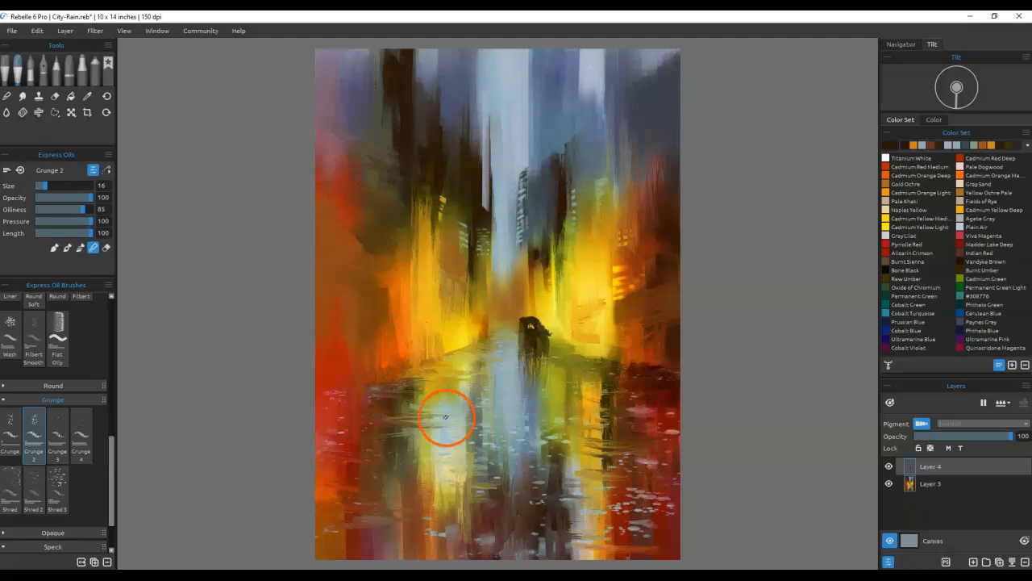
key(b)
drag(413, 339, 437, 340)
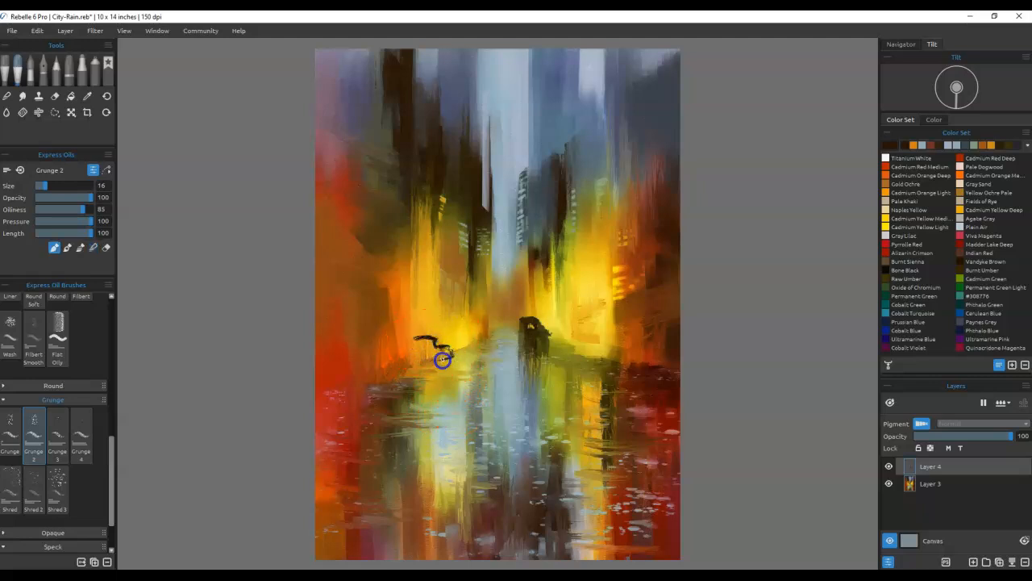
mouse_move(405, 369)
mouse_down()
mouse_move(409, 356)
mouse_move(437, 358)
mouse_up()
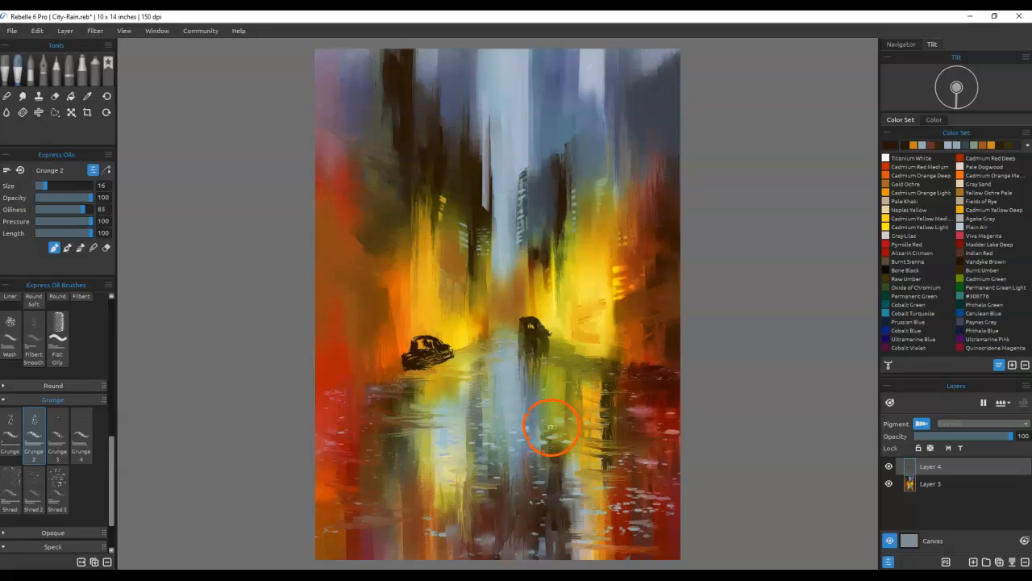
key(ctrl+z)
key(ctrl+z)
key(ctrl+z)
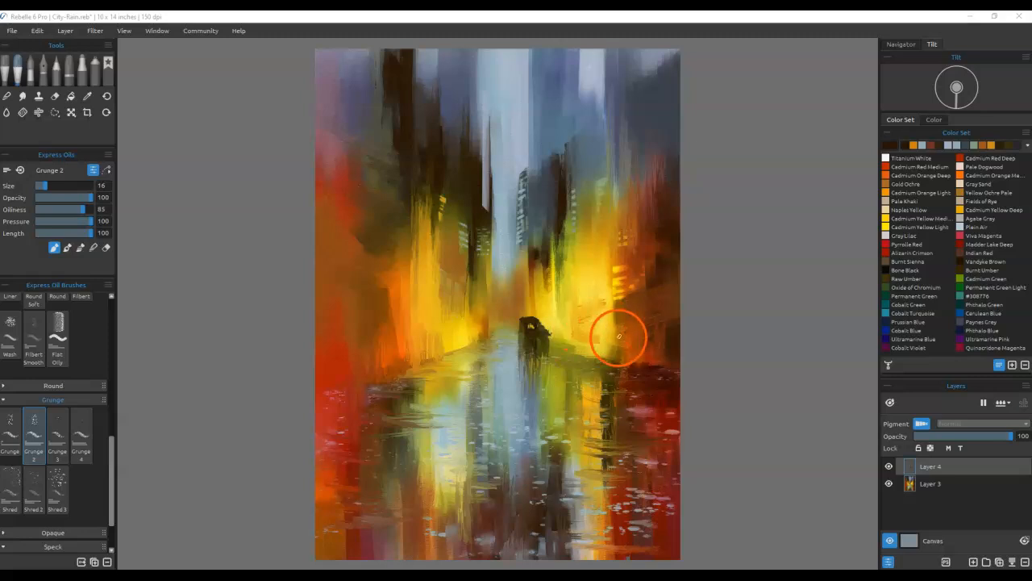
Step: Paint a dark standing figure holding an umbrella on the left side of the street
click(403, 331)
drag(406, 353, 399, 339)
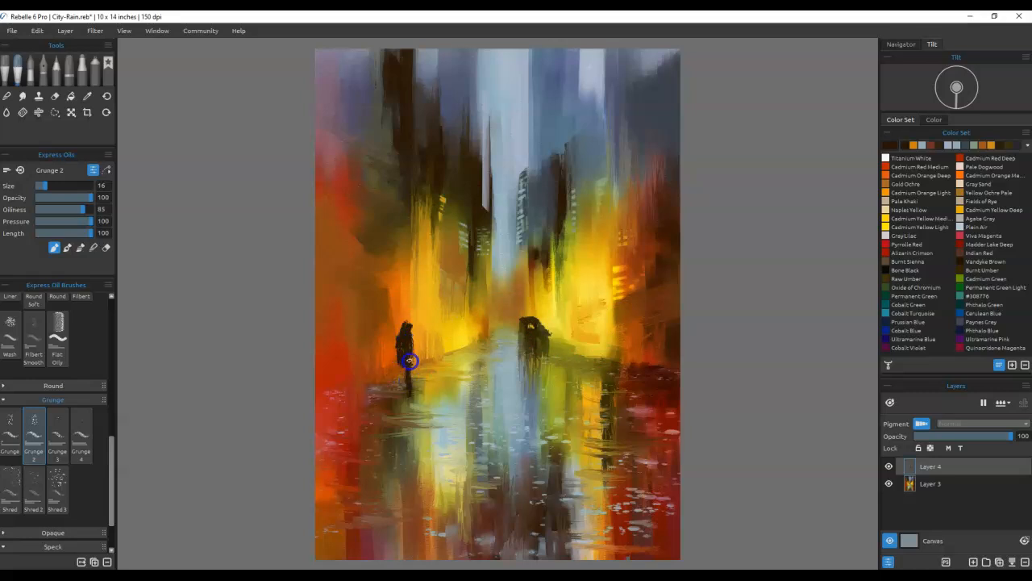
drag(385, 321, 412, 319)
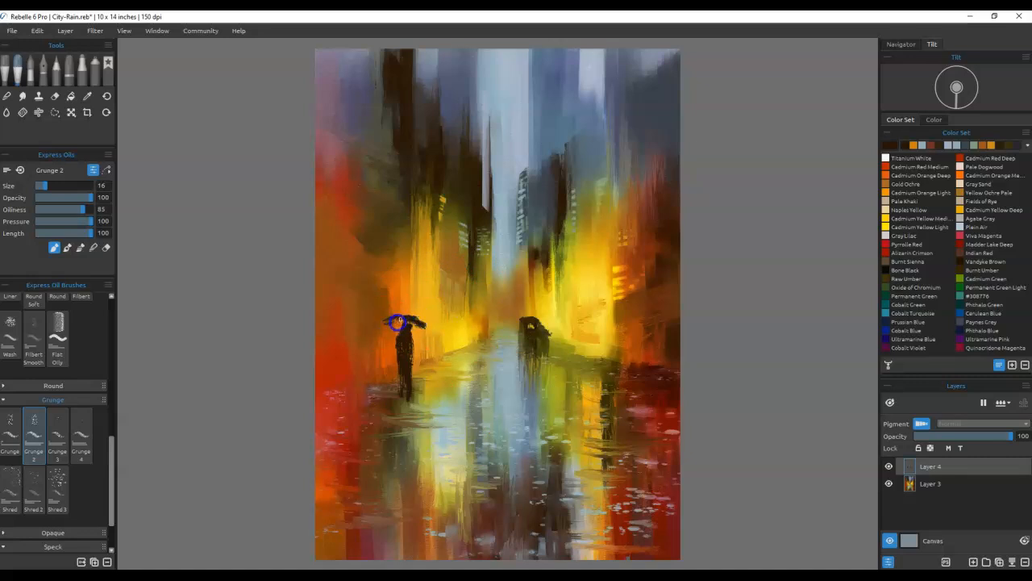
Step: Paint the left figure's reflection in the water with a sampled brown, and blend it together with the umbrella's edges
drag(398, 379, 406, 475)
alt+click(557, 481)
mouse_move(405, 428)
mouse_down()
mouse_move(405, 445)
mouse_move(403, 436)
mouse_up()
mouse_move(405, 397)
mouse_down()
mouse_move(402, 411)
mouse_move(419, 431)
mouse_move(407, 410)
mouse_up()
key(b)
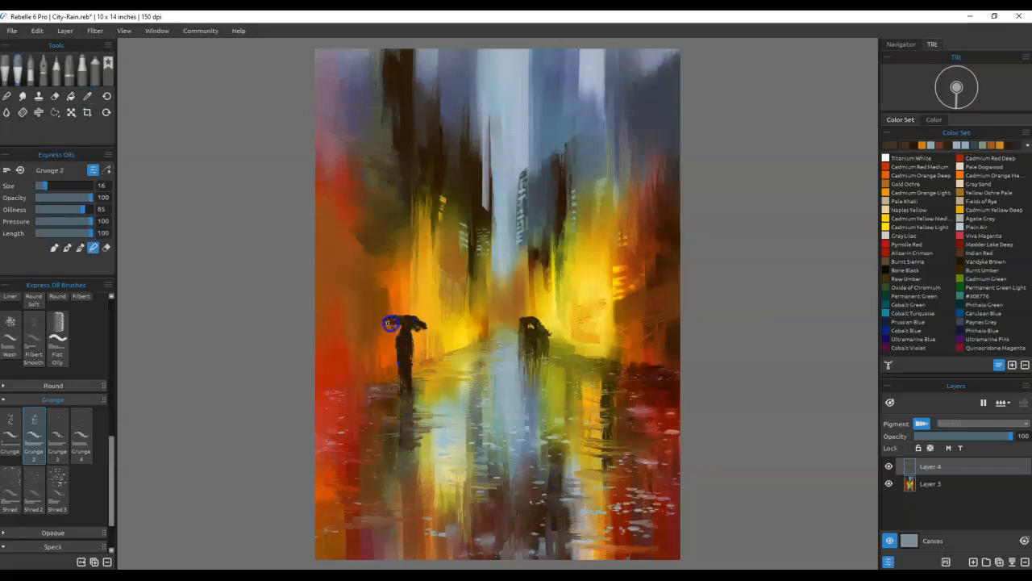
mouse_move(390, 330)
mouse_down()
mouse_move(408, 327)
mouse_move(417, 342)
mouse_up()
Step: Sample dark brown and paint small distant figures along the right street edge and in front of the left yellow glow
alt+click(536, 355)
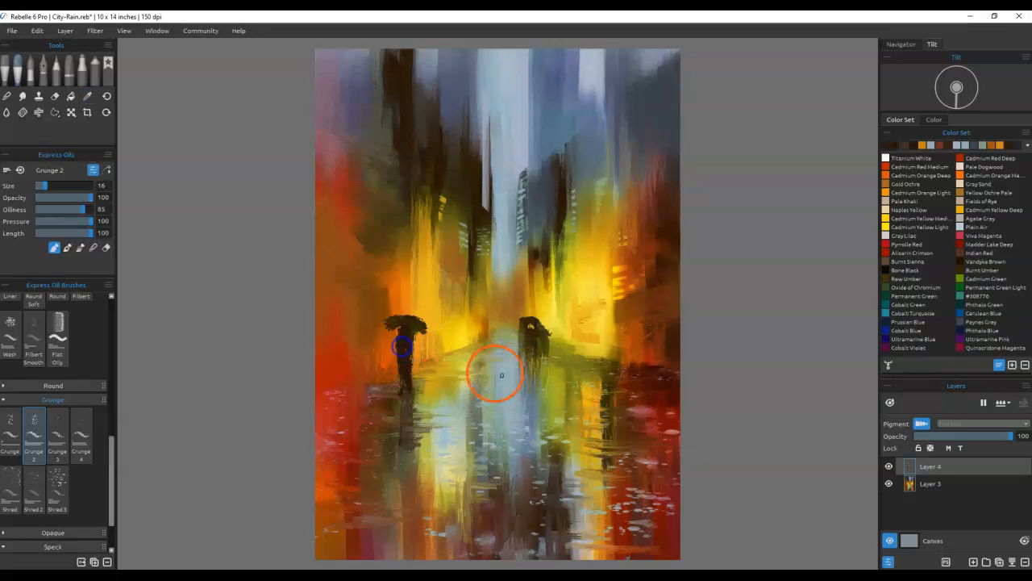
mouse_move(623, 362)
mouse_down()
mouse_move(648, 379)
mouse_move(649, 359)
mouse_move(656, 373)
mouse_move(653, 337)
mouse_move(656, 393)
mouse_move(652, 344)
mouse_move(621, 346)
mouse_up()
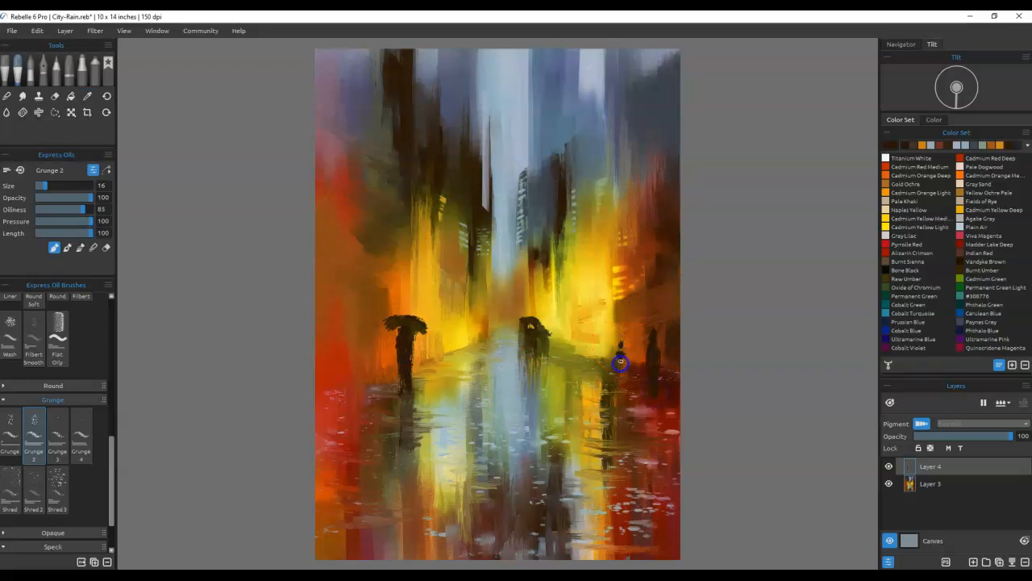
click(611, 295)
click(598, 373)
click(583, 312)
click(503, 355)
click(453, 336)
mouse_move(461, 355)
mouse_down()
mouse_move(461, 340)
mouse_move(474, 352)
mouse_up()
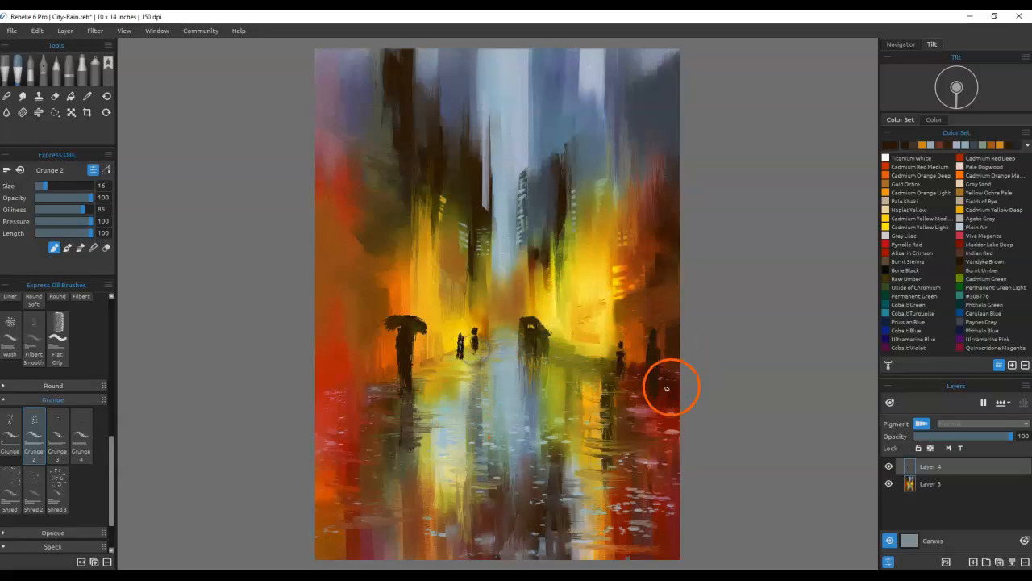
Step: Paint a pair of small dark standing figures in front of the right yellow glow and touch up the silhouettes near the right edge
mouse_move(588, 342)
mouse_down()
mouse_move(588, 327)
mouse_move(600, 354)
mouse_move(668, 350)
mouse_up()
click(664, 363)
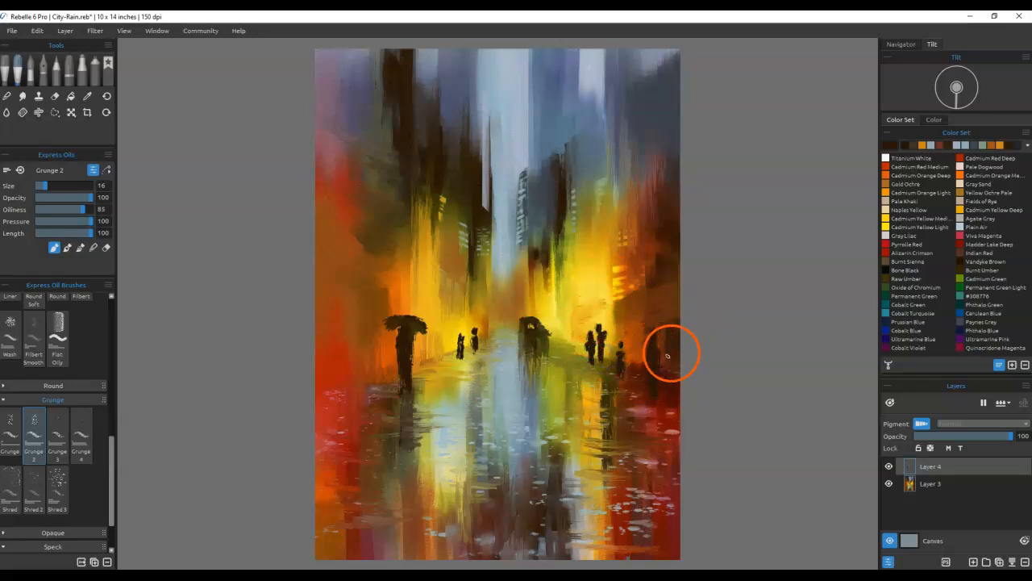
click(618, 374)
click(621, 352)
click(647, 265)
click(640, 334)
click(640, 353)
Step: Paint dark diagonal curb lines along both sides of the street, receding toward its centre
mouse_move(553, 356)
mouse_down()
mouse_move(665, 411)
mouse_move(564, 361)
mouse_move(654, 404)
mouse_up()
click(558, 358)
click(475, 382)
click(491, 352)
drag(479, 355, 380, 416)
click(427, 363)
click(442, 356)
drag(442, 356, 288, 409)
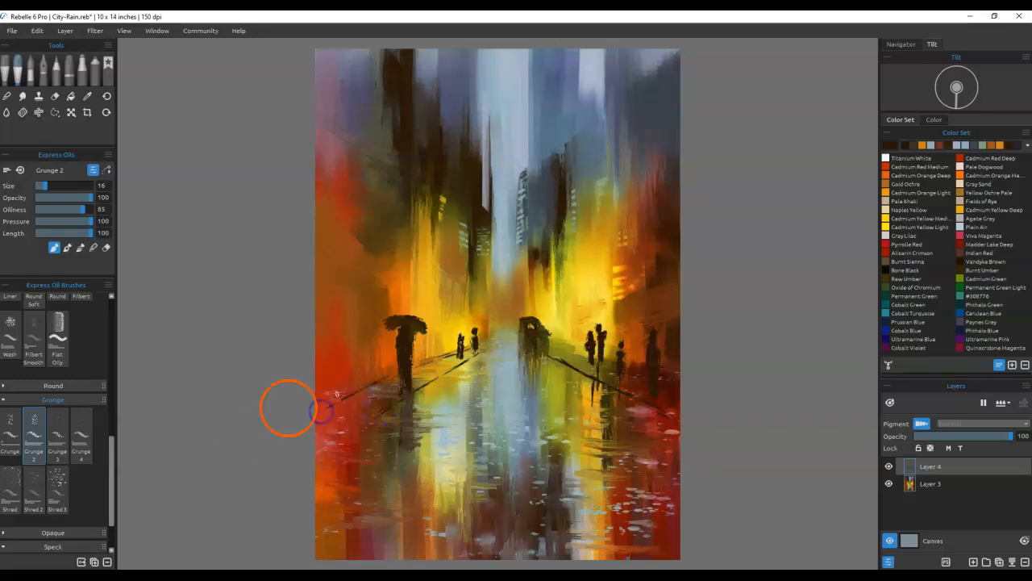
click(622, 323)
click(555, 363)
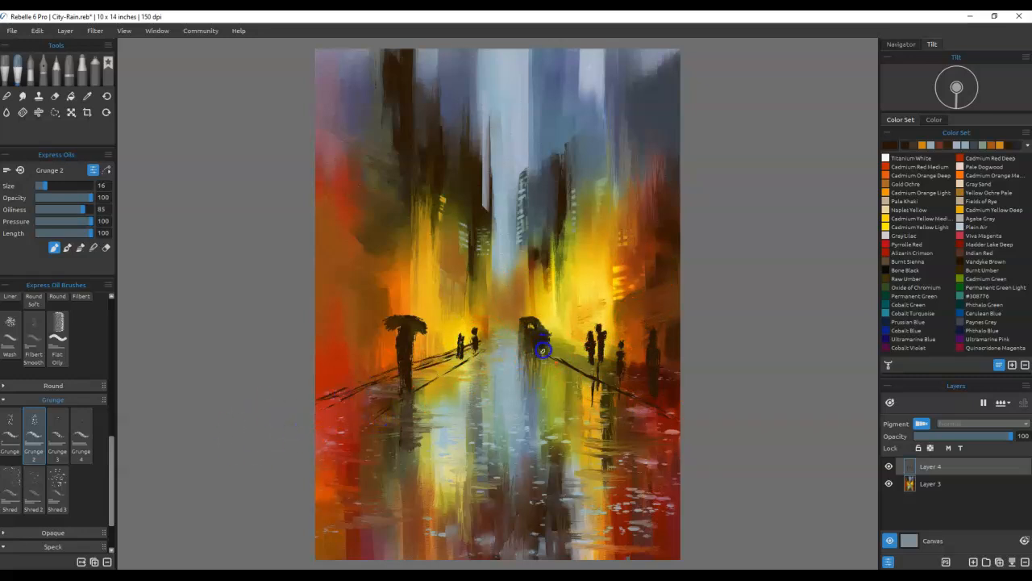
Step: Thicken the central silhouette into a car-like shape, and paint a dark pointed awning and thin pole on the right buildings
click(535, 342)
click(536, 348)
click(653, 344)
mouse_move(653, 344)
mouse_down()
mouse_move(640, 292)
mouse_move(608, 272)
mouse_move(616, 305)
mouse_move(698, 313)
mouse_move(610, 305)
mouse_move(678, 279)
mouse_up()
click(605, 306)
drag(586, 252, 560, 299)
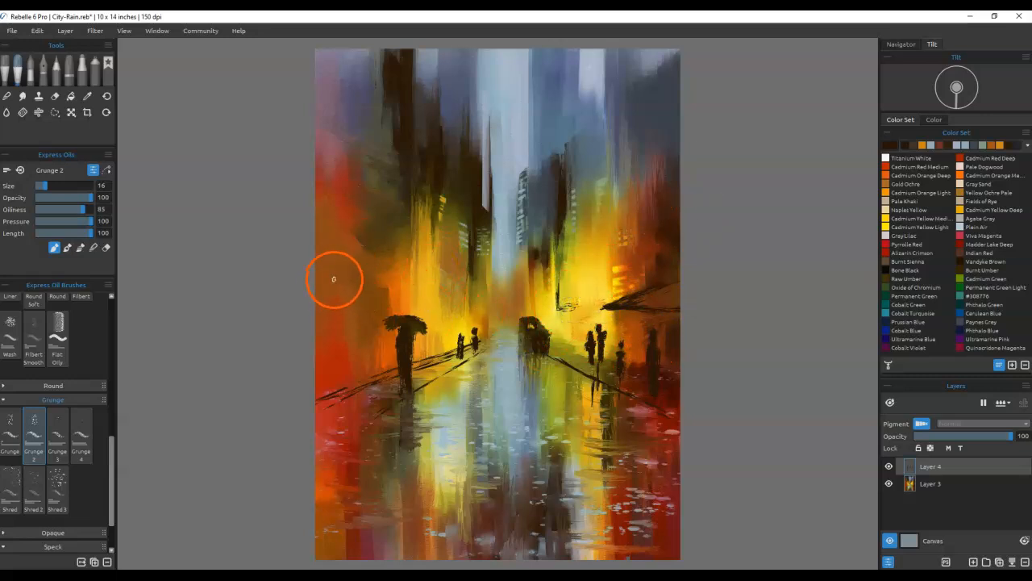
Step: Outline a large dark awning projecting from the left building above the umbrella figure, and hatch its inside
drag(320, 290, 382, 284)
mouse_move(346, 241)
mouse_down()
mouse_move(344, 282)
mouse_move(321, 238)
mouse_move(374, 242)
mouse_move(386, 254)
mouse_move(382, 278)
mouse_move(397, 250)
mouse_move(378, 242)
mouse_move(436, 256)
mouse_up()
drag(385, 283, 430, 269)
mouse_move(327, 262)
mouse_down()
mouse_move(376, 252)
mouse_move(350, 246)
mouse_move(351, 230)
mouse_move(317, 289)
mouse_move(431, 279)
mouse_move(308, 287)
mouse_move(366, 290)
mouse_up()
mouse_move(378, 246)
mouse_down()
mouse_move(371, 240)
mouse_move(408, 250)
mouse_up()
drag(311, 242, 379, 237)
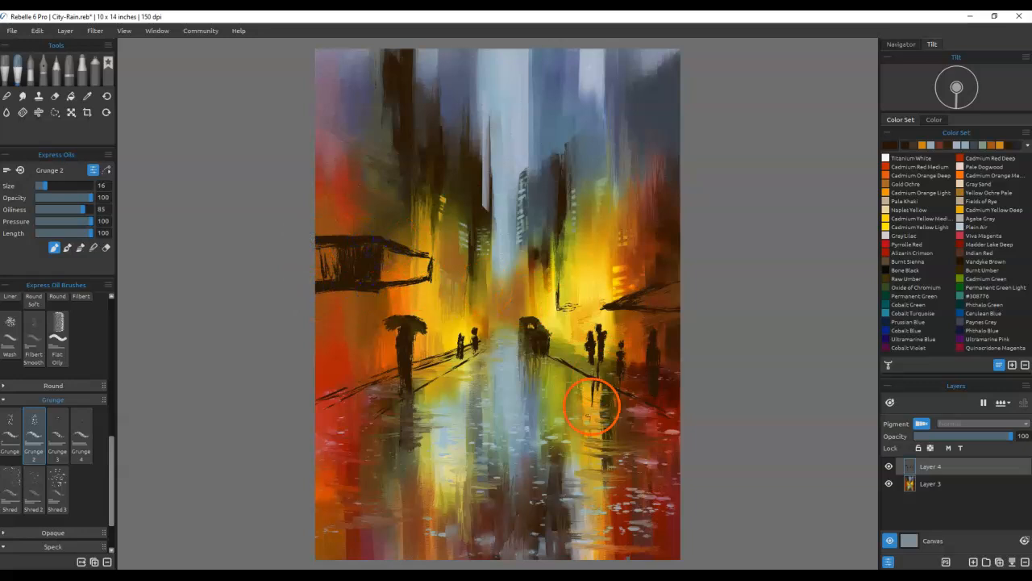
Step: Sample glowing yellow and red tones and paint rim highlights beneath the left awning, on the umbrella, and on the figures
alt+click(424, 300)
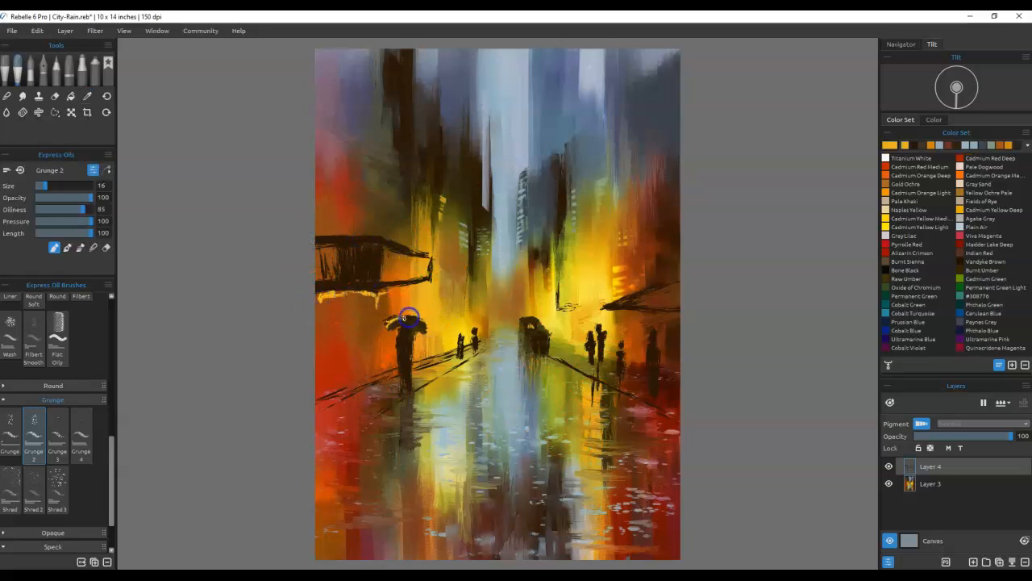
mouse_move(411, 318)
mouse_down()
mouse_move(422, 392)
mouse_move(398, 353)
mouse_move(345, 353)
mouse_move(398, 368)
mouse_up()
alt+click(379, 349)
click(406, 356)
alt+click(613, 323)
drag(535, 321, 543, 329)
mouse_move(654, 353)
mouse_down()
mouse_move(649, 387)
mouse_move(644, 372)
mouse_move(652, 376)
mouse_up()
click(621, 334)
Step: Blend the new highlights into the figures and background, and smooth the left awning's hatching into a solid dark form
key(b)
click(606, 333)
click(532, 329)
click(363, 298)
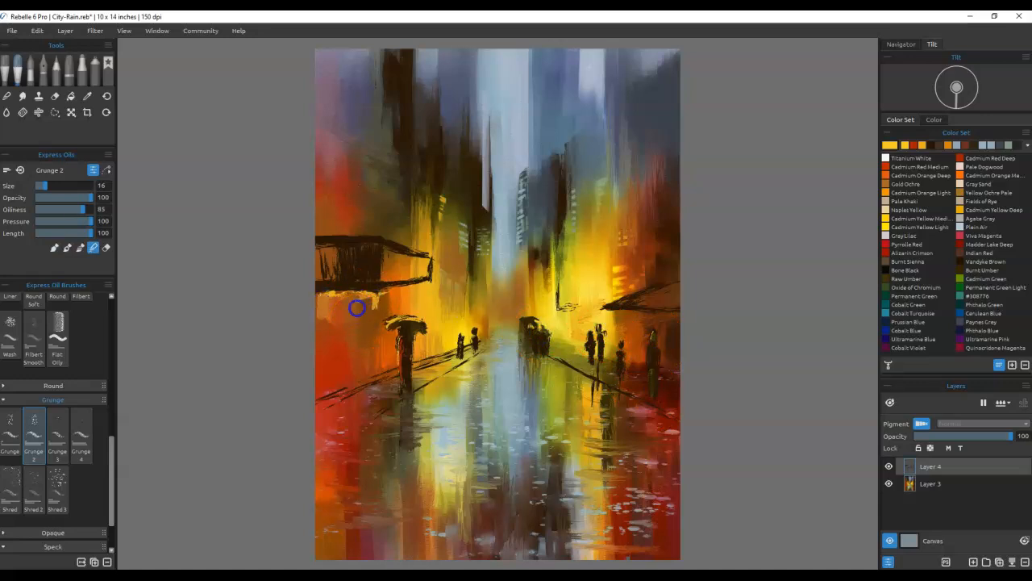
mouse_move(323, 255)
mouse_down()
mouse_move(317, 279)
mouse_move(330, 240)
mouse_up()
mouse_move(376, 275)
mouse_down()
mouse_move(418, 276)
mouse_move(377, 278)
mouse_move(424, 251)
mouse_move(412, 251)
mouse_move(429, 255)
mouse_move(427, 266)
mouse_move(386, 275)
mouse_move(413, 252)
mouse_up()
click(377, 278)
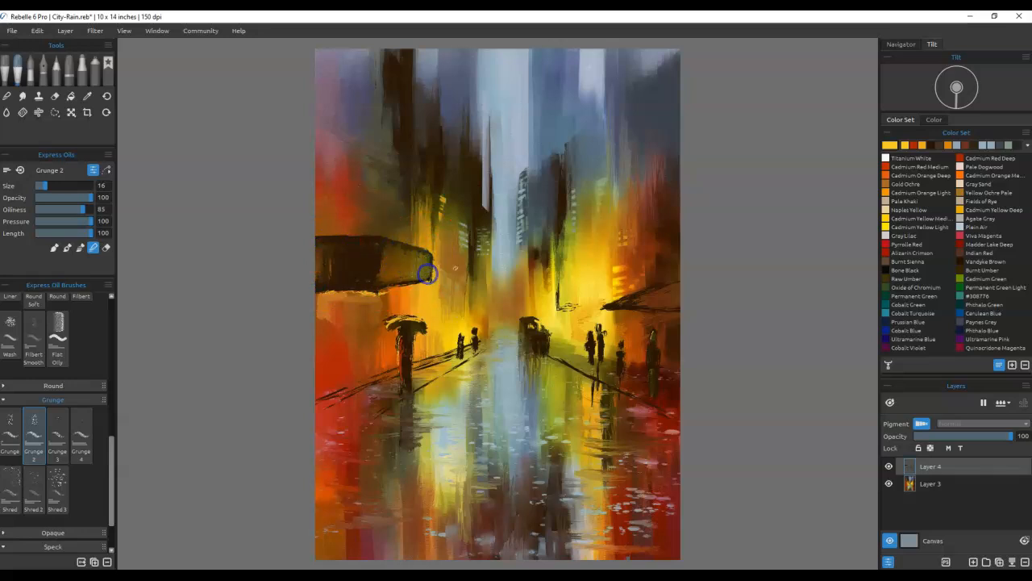
Step: Paint Bone Black roof edges and facade strokes on the upper left building, and blend them into the background
click(899, 271)
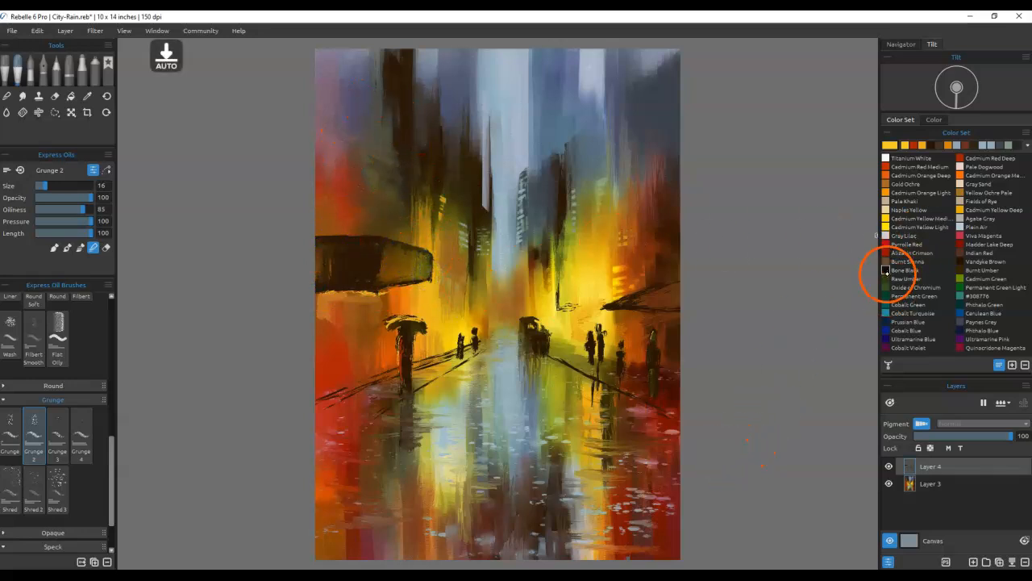
mouse_move(355, 147)
mouse_down()
mouse_move(356, 175)
mouse_move(387, 174)
mouse_up()
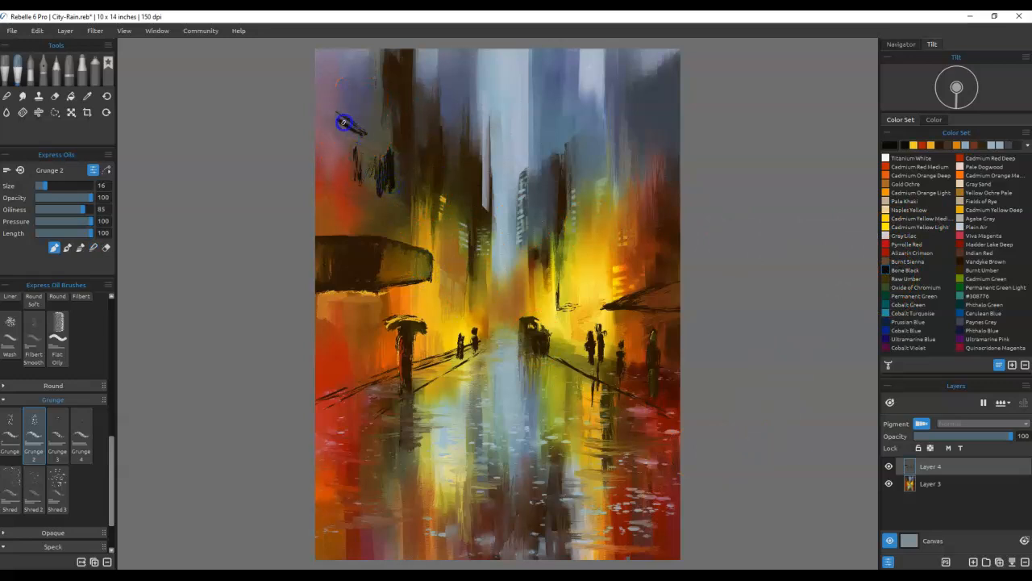
mouse_move(340, 98)
mouse_down()
mouse_move(339, 87)
mouse_move(354, 96)
mouse_up()
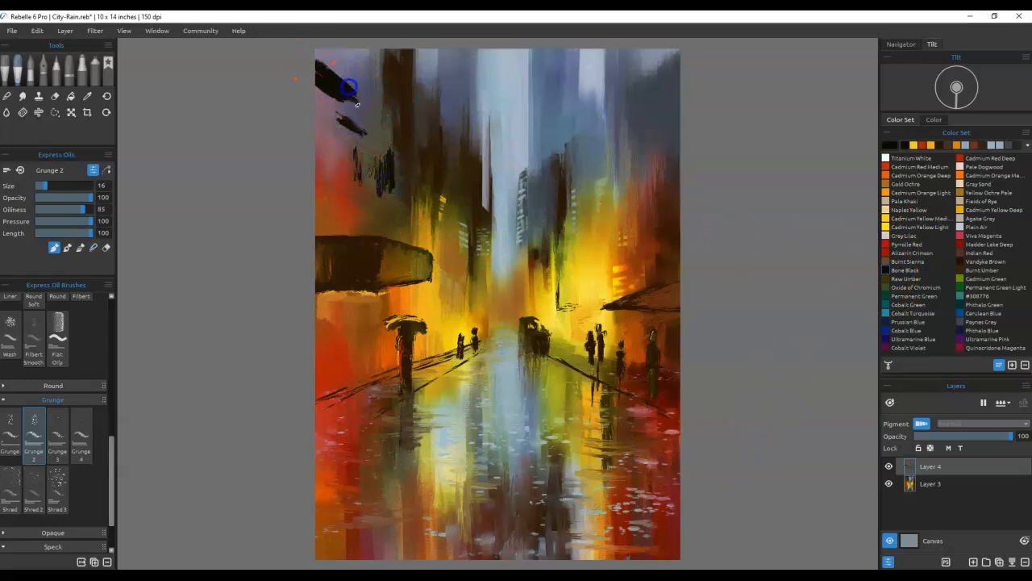
key(b)
mouse_move(318, 71)
mouse_down()
mouse_move(341, 106)
mouse_move(372, 114)
mouse_up()
mouse_move(373, 161)
mouse_down()
mouse_move(384, 199)
mouse_move(392, 211)
mouse_move(379, 154)
mouse_move(389, 167)
mouse_move(381, 217)
mouse_move(355, 184)
mouse_move(375, 216)
mouse_move(351, 117)
mouse_move(340, 134)
mouse_move(363, 146)
mouse_move(367, 101)
mouse_up()
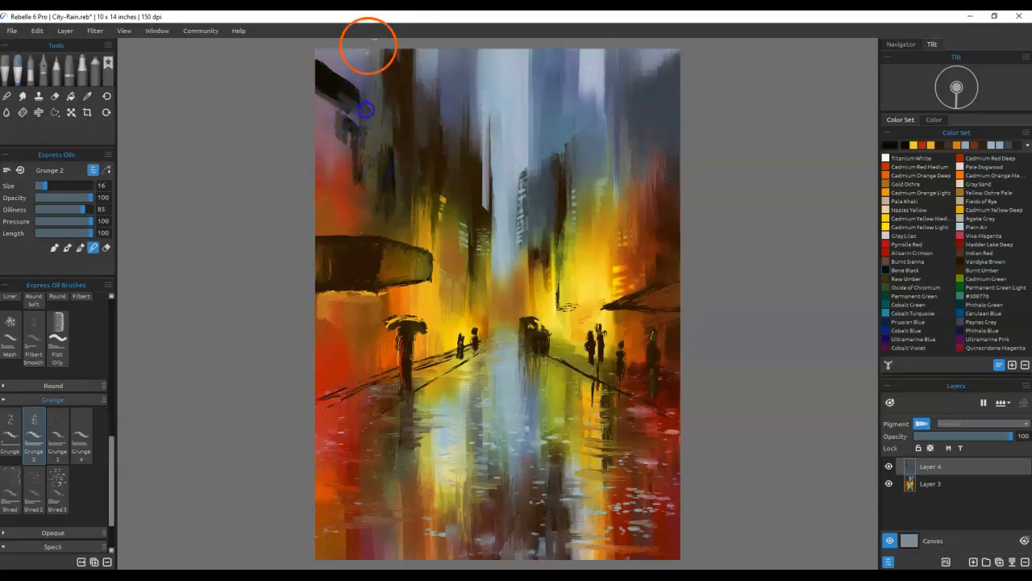
Step: Blend the right awning, pole, and curb line, and soften the small figures' bases into reflections
mouse_move(661, 290)
mouse_down()
mouse_move(612, 307)
mouse_move(661, 309)
mouse_move(602, 310)
mouse_move(658, 288)
mouse_move(622, 304)
mouse_move(684, 301)
mouse_move(657, 310)
mouse_move(693, 313)
mouse_move(563, 313)
mouse_move(561, 267)
mouse_move(558, 314)
mouse_up()
mouse_move(592, 363)
mouse_down()
mouse_move(594, 416)
mouse_move(596, 387)
mouse_move(610, 387)
mouse_move(545, 356)
mouse_up()
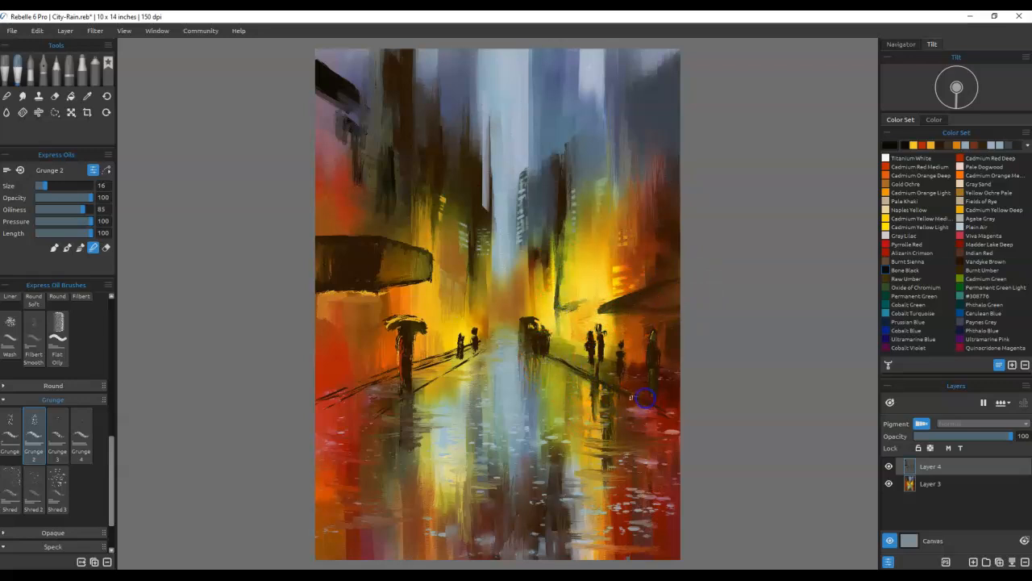
mouse_move(476, 346)
mouse_down()
mouse_move(473, 394)
mouse_move(476, 380)
mouse_up()
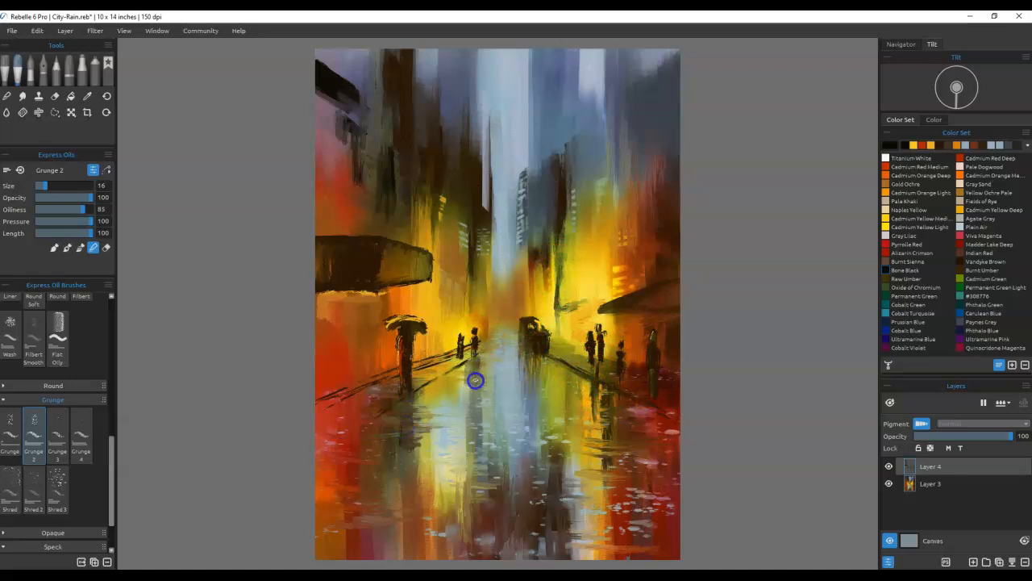
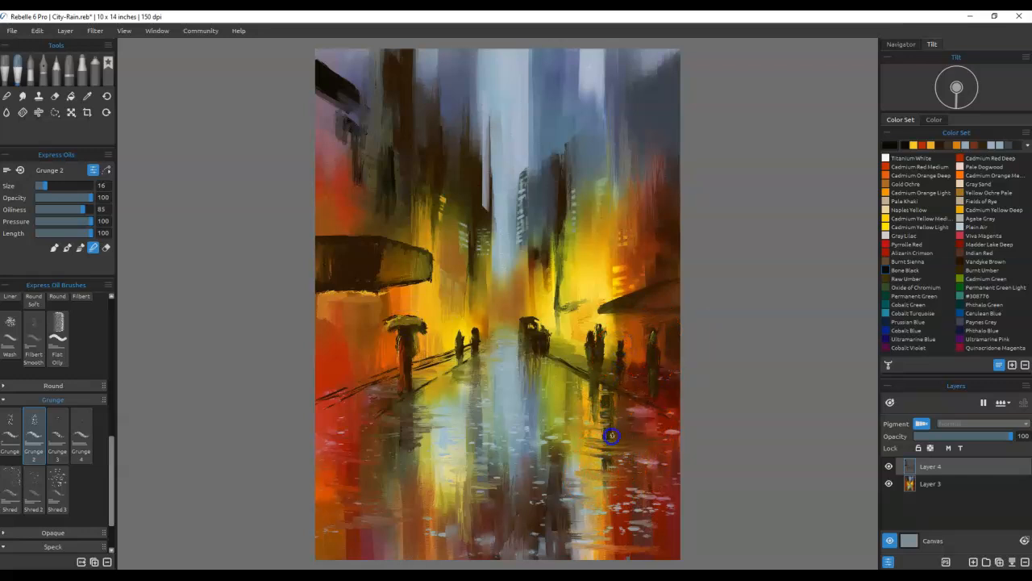
Step: Erase excess paint around the left umbrella and awning, and extend the awning's front corner with sampled dark brown, blending it in
key(e)
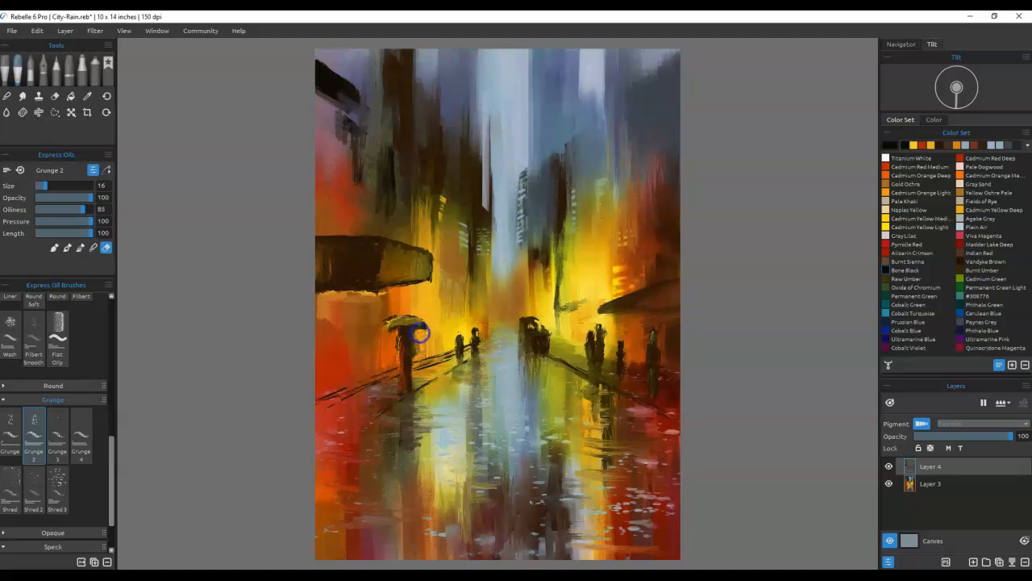
drag(410, 312, 395, 318)
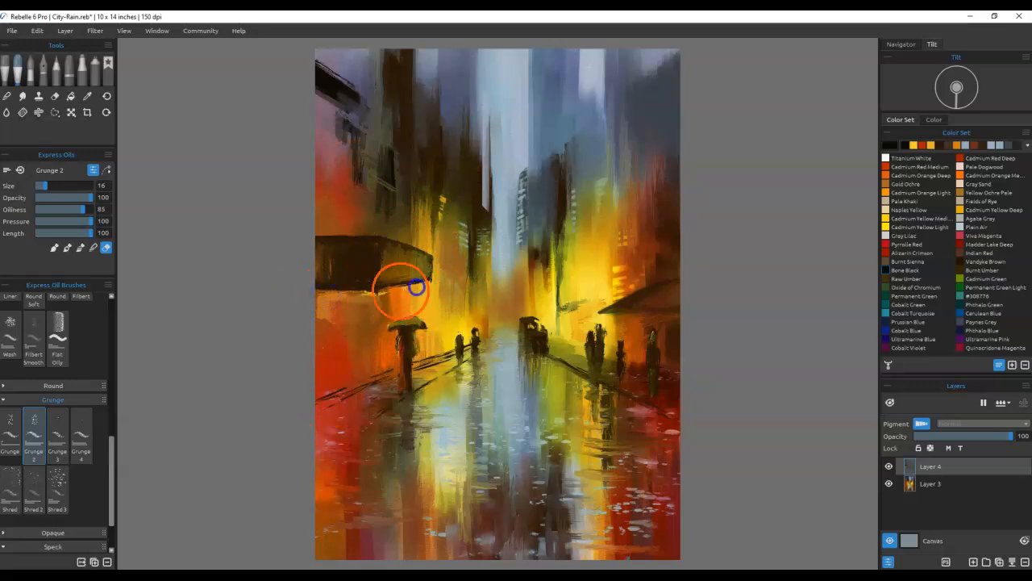
alt+click(379, 250)
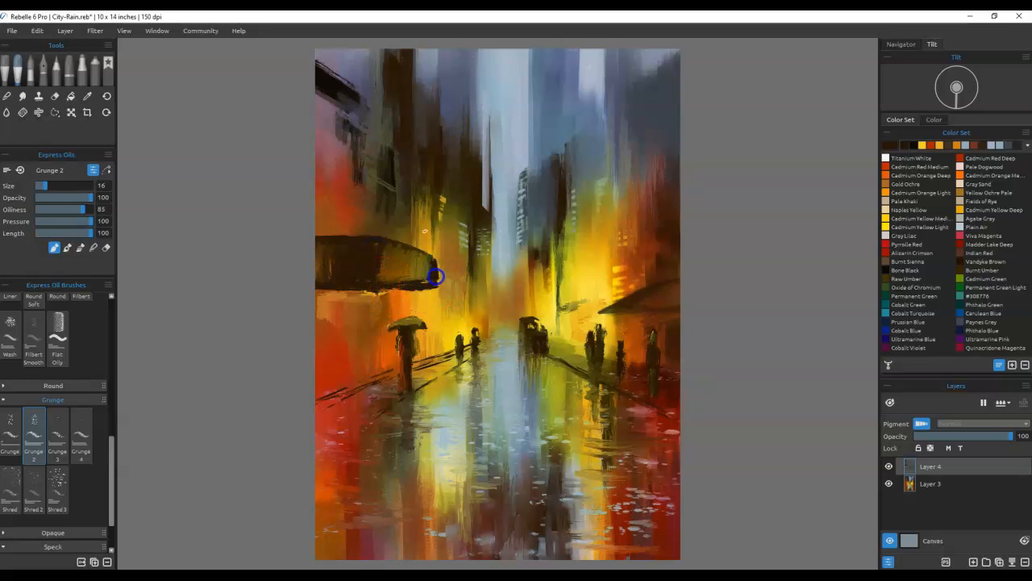
key(n)
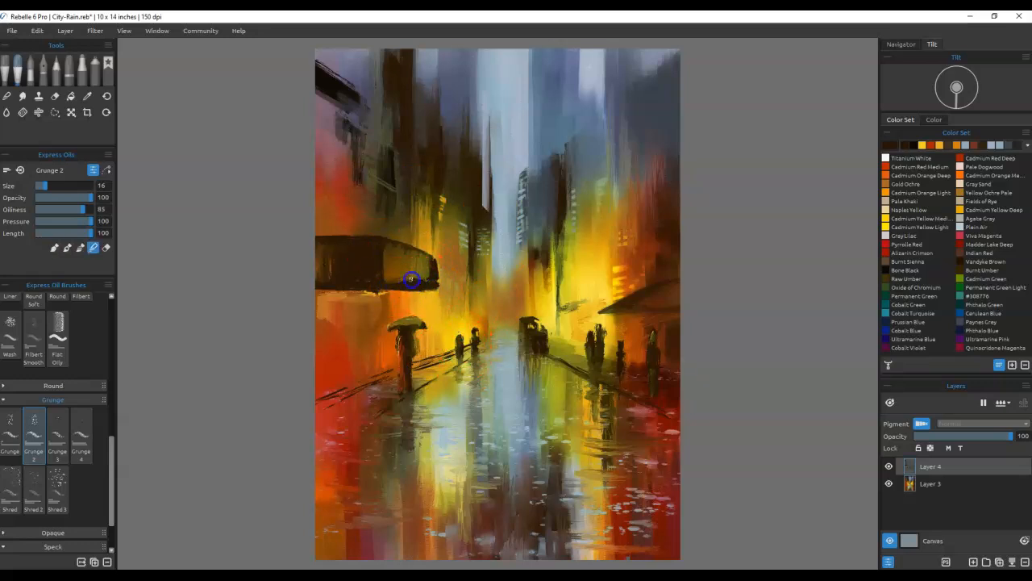
mouse_move(384, 248)
mouse_down()
mouse_move(415, 287)
mouse_move(441, 292)
mouse_move(443, 256)
mouse_move(441, 306)
mouse_move(440, 253)
mouse_move(439, 279)
mouse_up()
Step: Thin out the left curb lines with the eraser and blend them softly into the wet street
key(e)
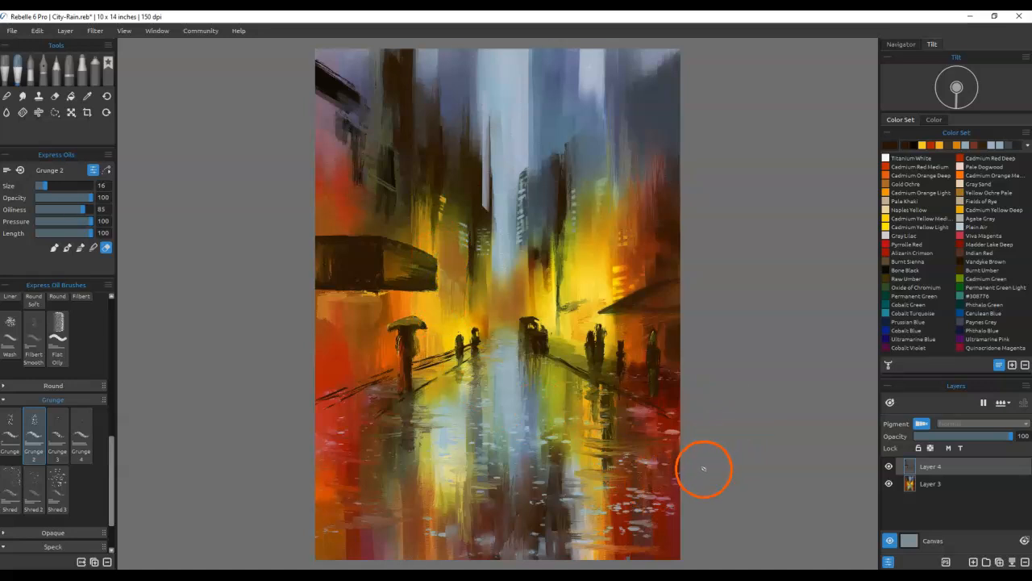
drag(327, 404, 388, 378)
key(b)
mouse_move(312, 402)
mouse_down()
mouse_move(470, 350)
mouse_move(436, 376)
mouse_move(445, 380)
mouse_move(367, 395)
mouse_move(580, 378)
mouse_move(642, 461)
mouse_move(465, 320)
mouse_move(440, 367)
mouse_move(423, 375)
mouse_move(449, 360)
mouse_move(418, 367)
mouse_move(458, 353)
mouse_up()
key(e)
key(e)
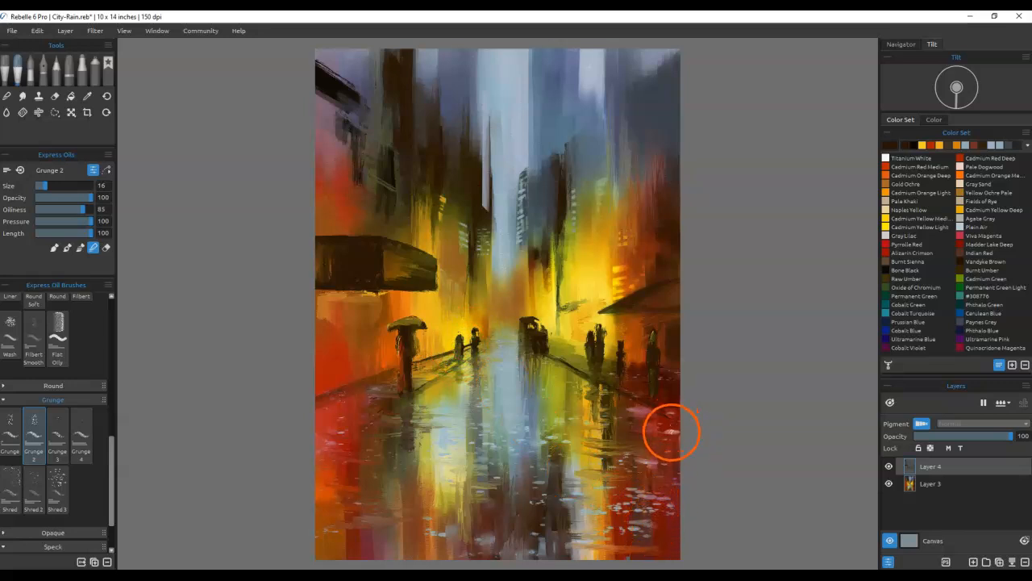
Step: Deepen the dark vertical building strokes beside the right yellow glow, and clean up around the nearby figures with the eraser
mouse_move(556, 207)
mouse_down()
mouse_move(563, 272)
mouse_move(570, 173)
mouse_up()
key(b)
mouse_move(564, 258)
mouse_down()
mouse_move(564, 230)
mouse_move(563, 289)
mouse_move(559, 202)
mouse_move(572, 294)
mouse_move(561, 272)
mouse_up()
key(e)
drag(592, 338, 558, 337)
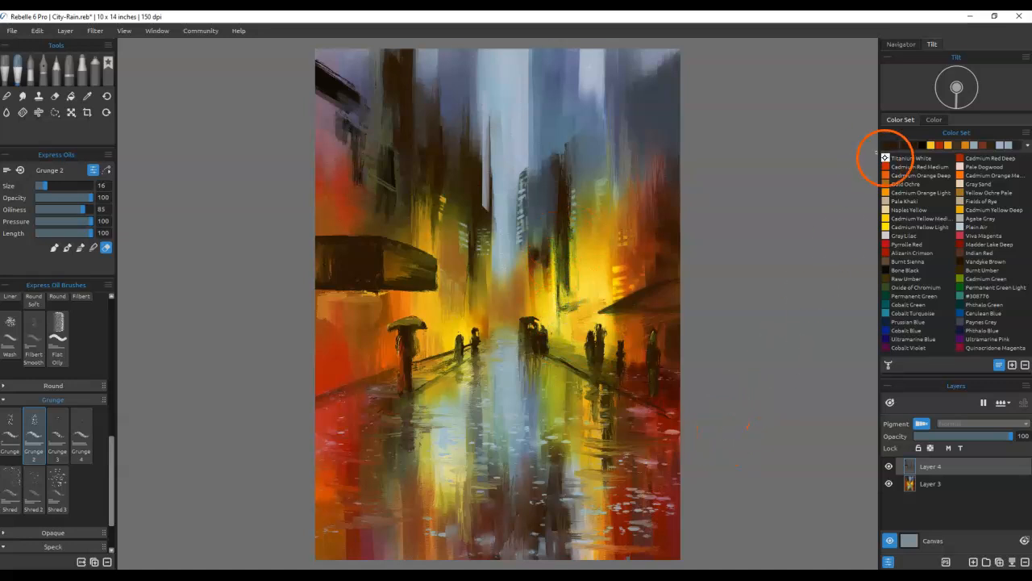
Step: Add a new layer and fill a small circular selection on the central car silhouette with Titanium White, and deselect it
click(885, 157)
key(m)
click(974, 561)
drag(532, 334, 539, 344)
click(19, 171)
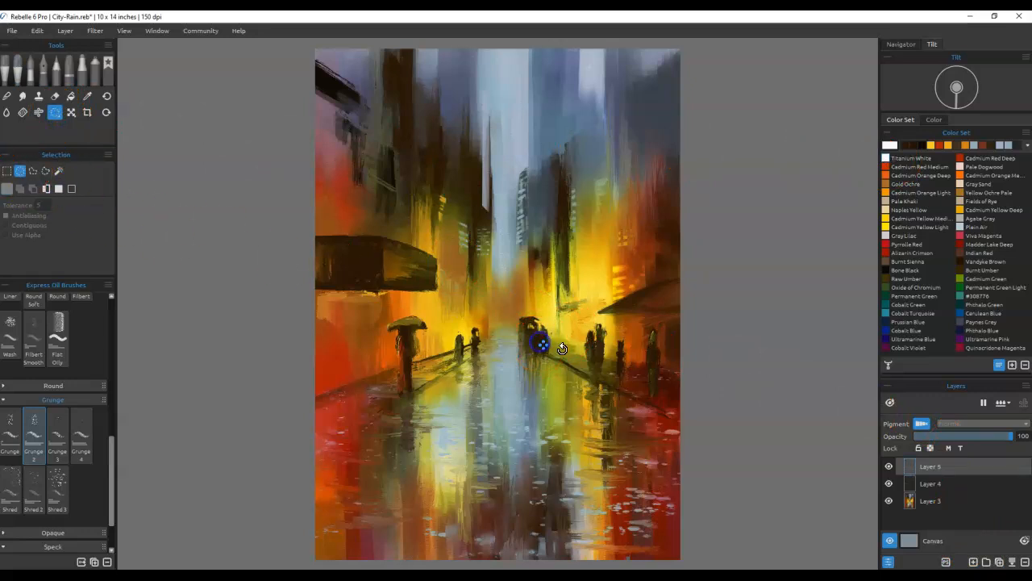
key(g)
click(550, 348)
key(ctrl+d)
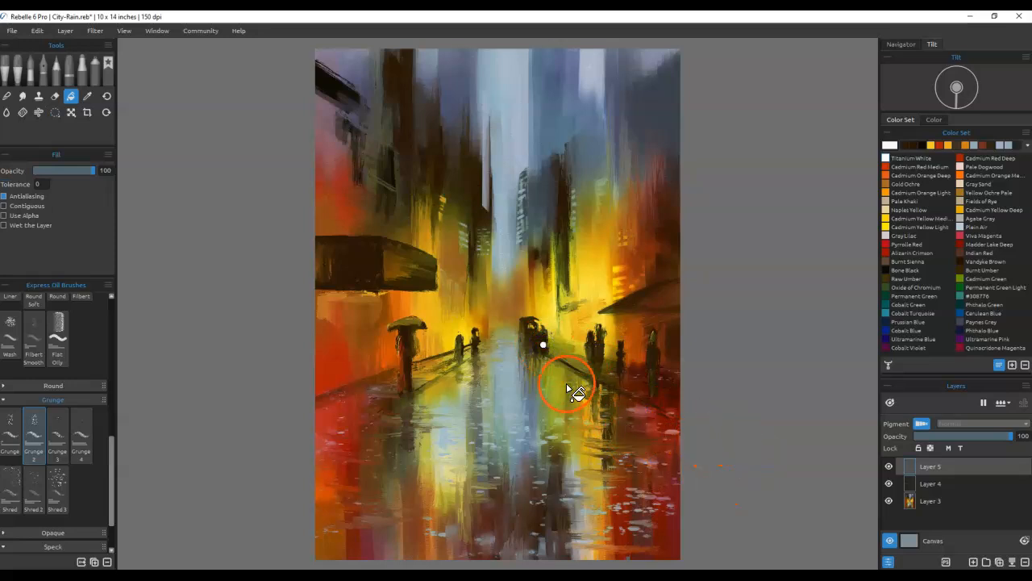
Step: Scale the white dot to 0.093 by 0.093 in and place it on the car silhouette at X 6.180, Y 7.853
key(ctrl+t)
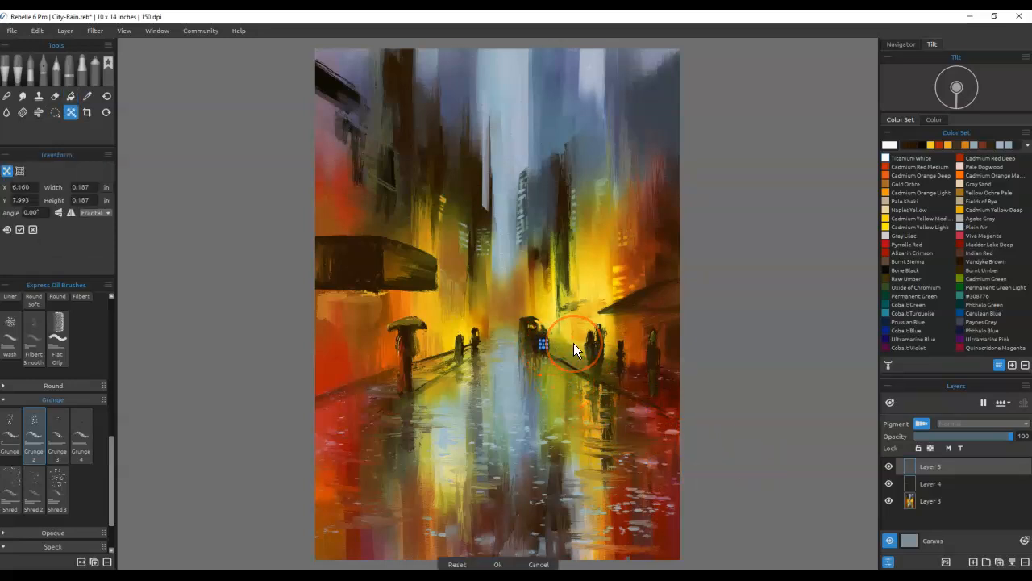
key(Left)
key(Left)
key(Up)
key(Up)
key(Up)
scroll(573, 343, up, 3)
drag(477, 345, 467, 336)
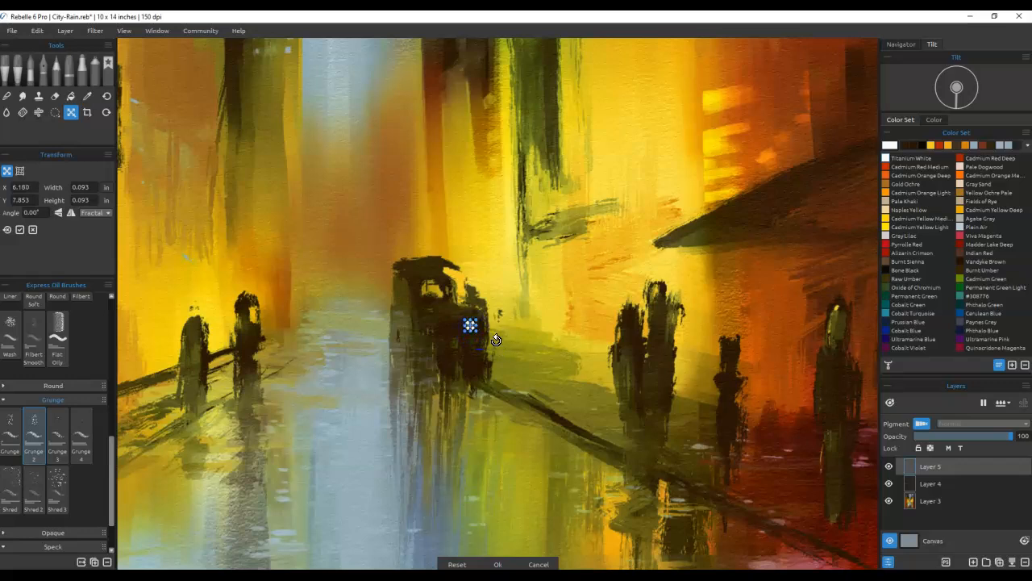
key(Return)
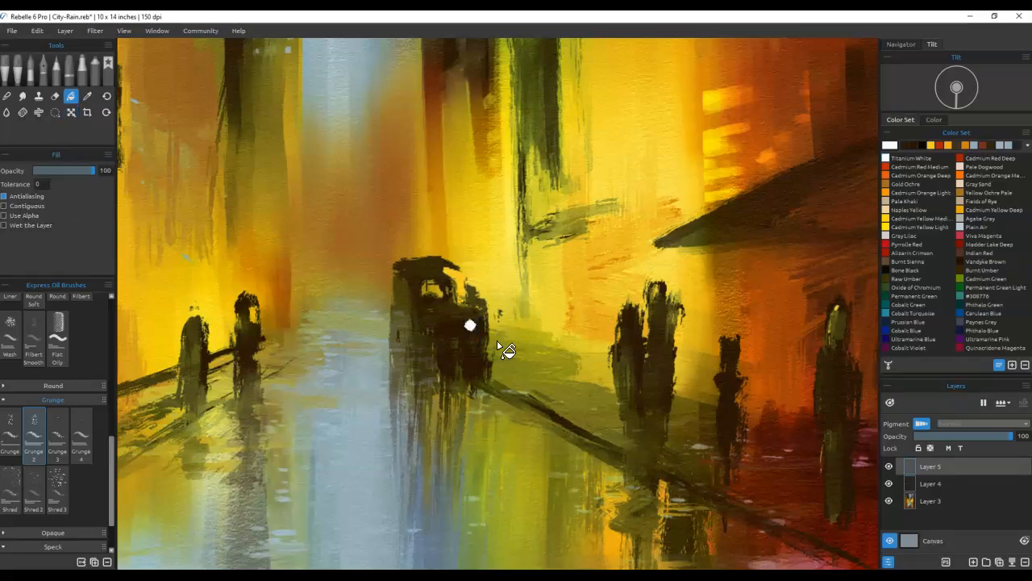
Step: Duplicate the headlight layer and shift the copy left to X 5.980 to form the second headlight
click(1000, 561)
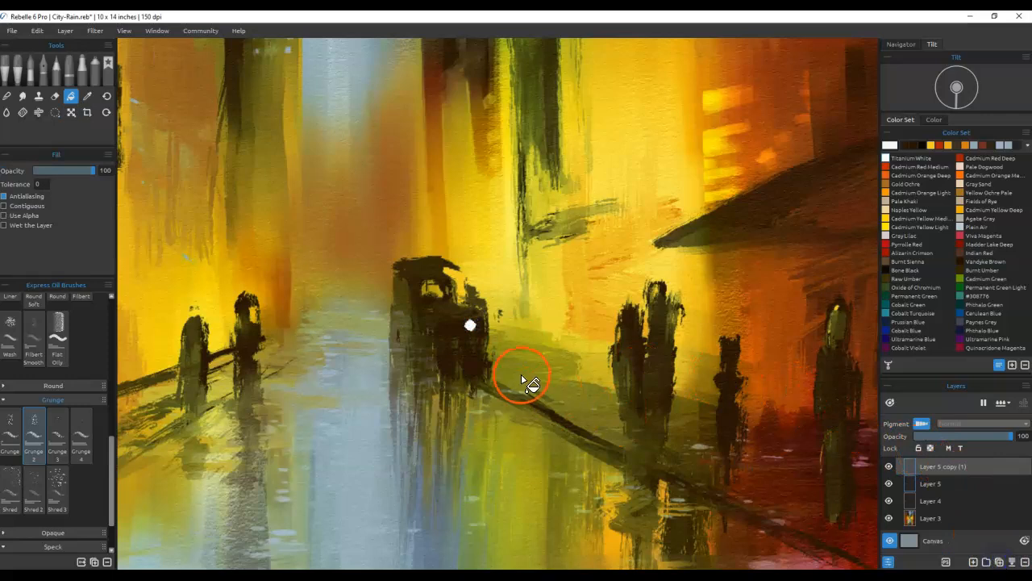
key(t)
key(shift+Left)
key(shift+Left)
key(shift+Left)
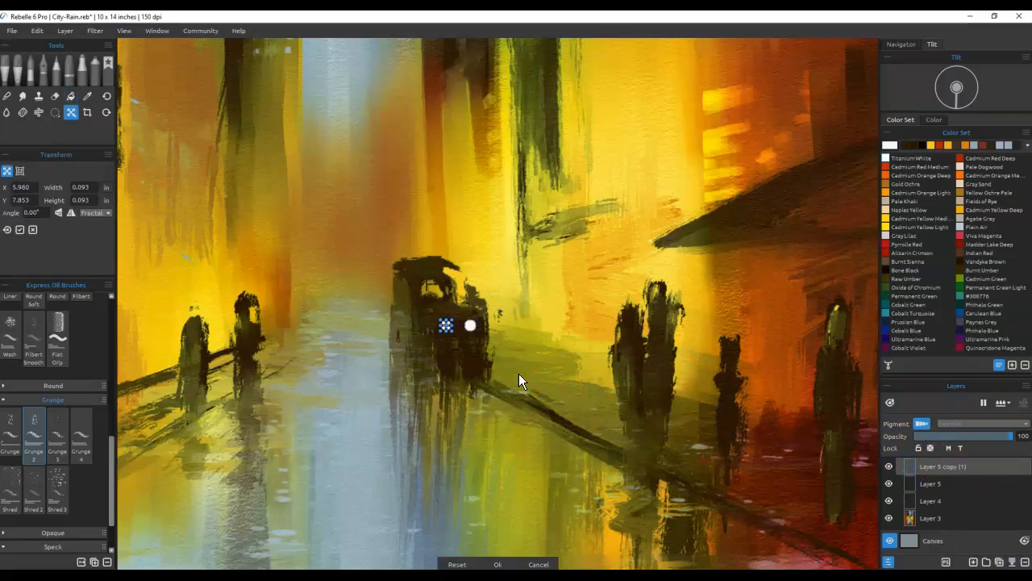
key(Return)
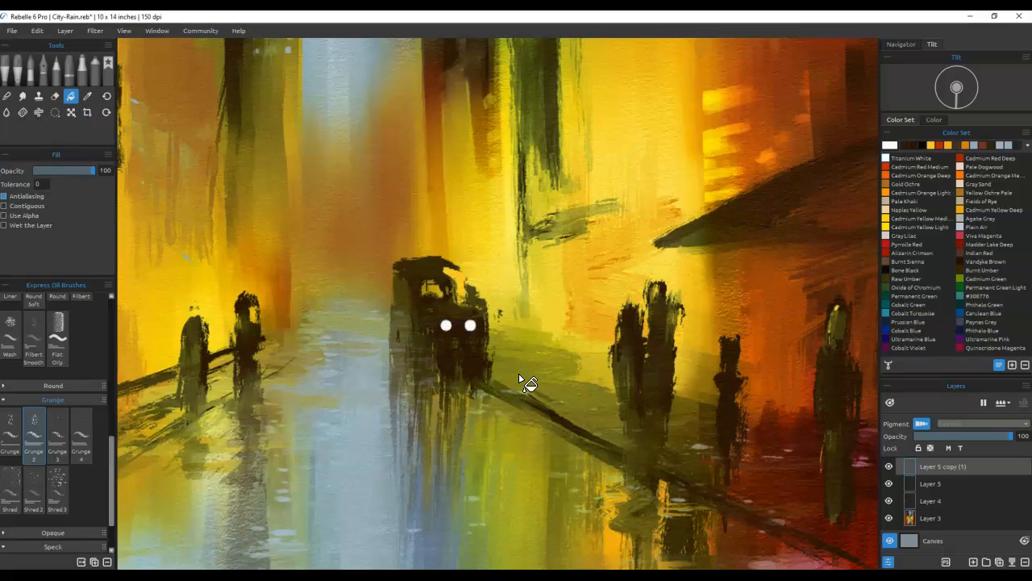
Step: Soften the duplicated headlight with a Gaussian Blur
click(95, 31)
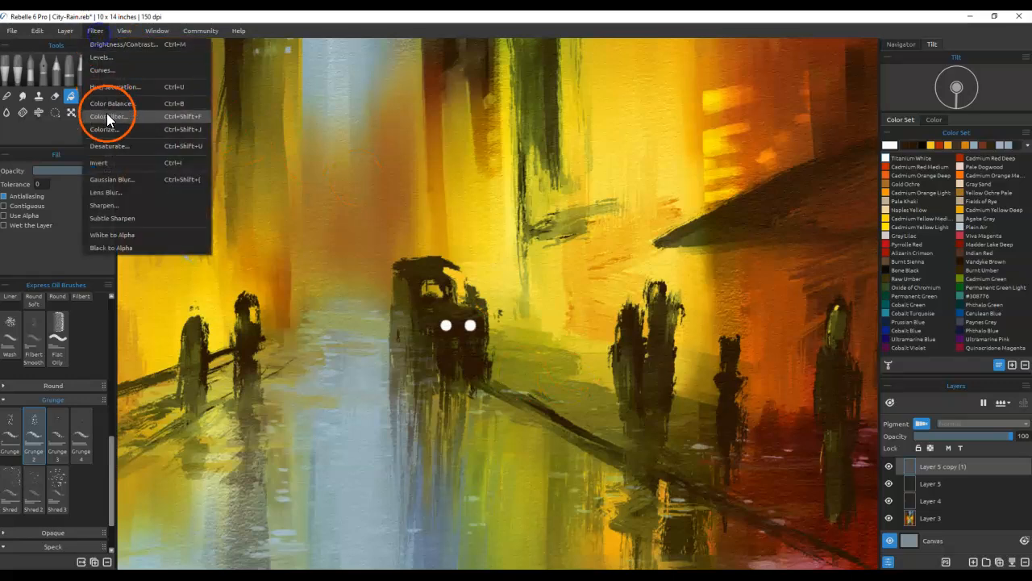
click(114, 179)
drag(498, 268, 482, 228)
click(569, 267)
Step: Apply Gaussian Blur to the original headlight on Layer 5, and merge the copy down into it
click(960, 484)
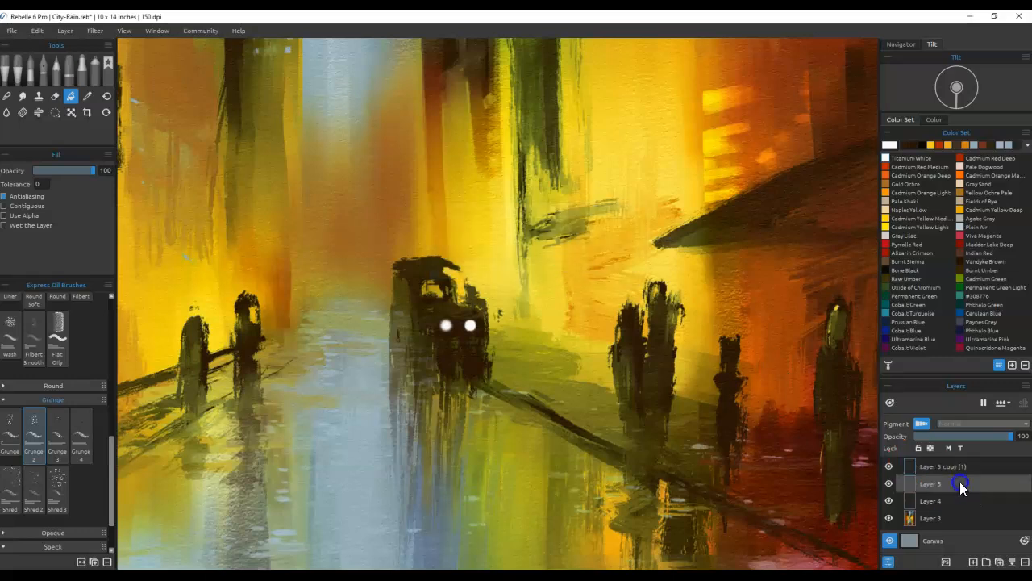
click(95, 31)
click(115, 179)
click(567, 267)
click(959, 467)
click(1014, 562)
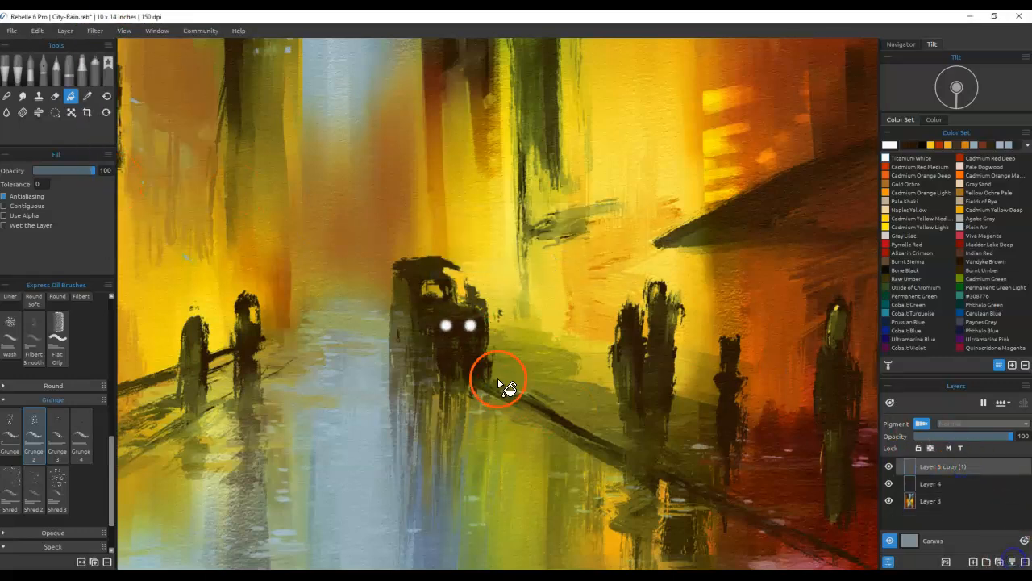
Step: Move the merged pair of headlights slightly down and left on the car silhouette, to X 5.913, Y 7.873
key(ctrl+t)
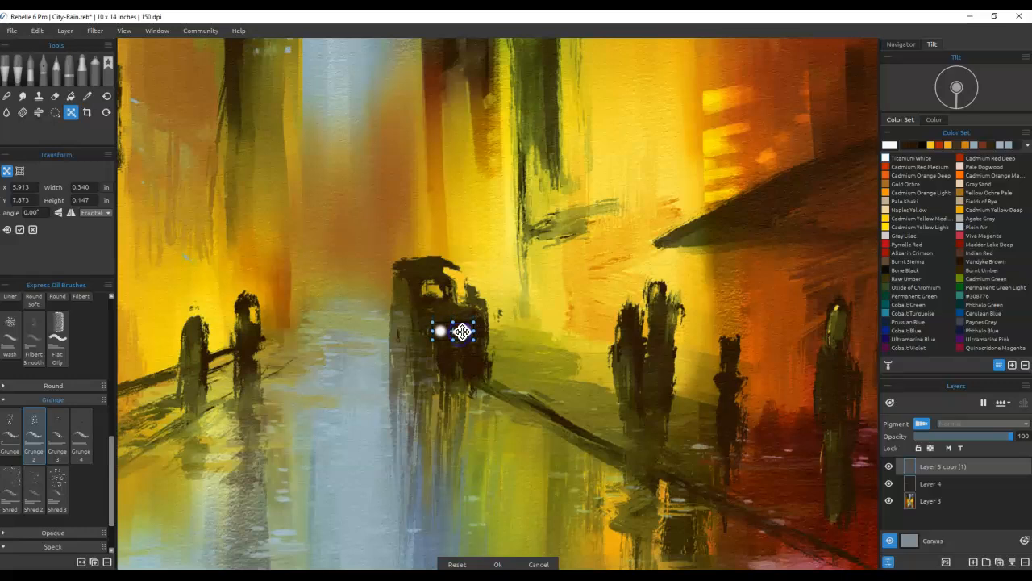
key(Return)
key(m)
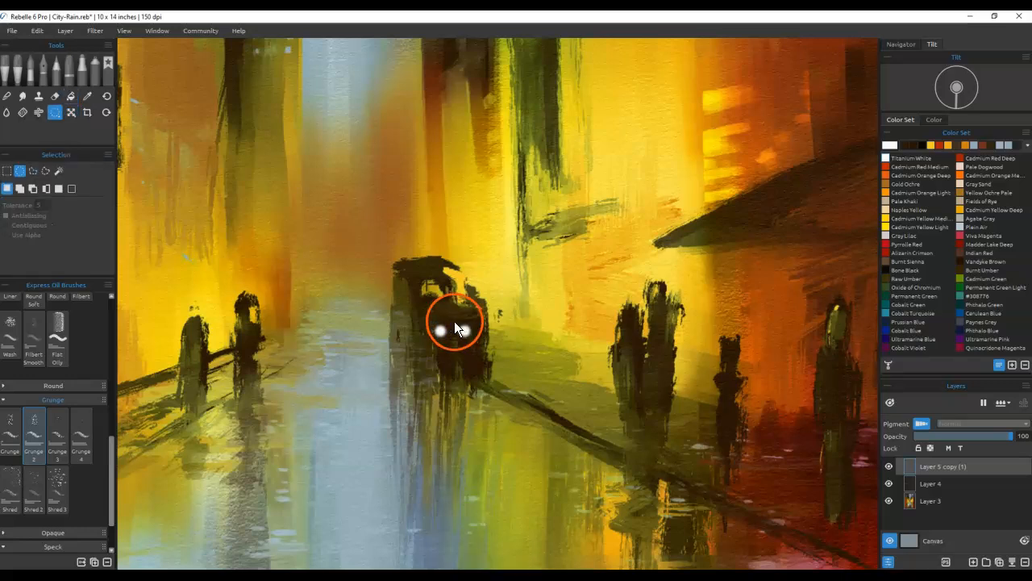
Step: Select the car's right headlight and move it farther from the left one, to X 6.180, Y 7.867
drag(454, 321, 476, 331)
key(ctrl+t)
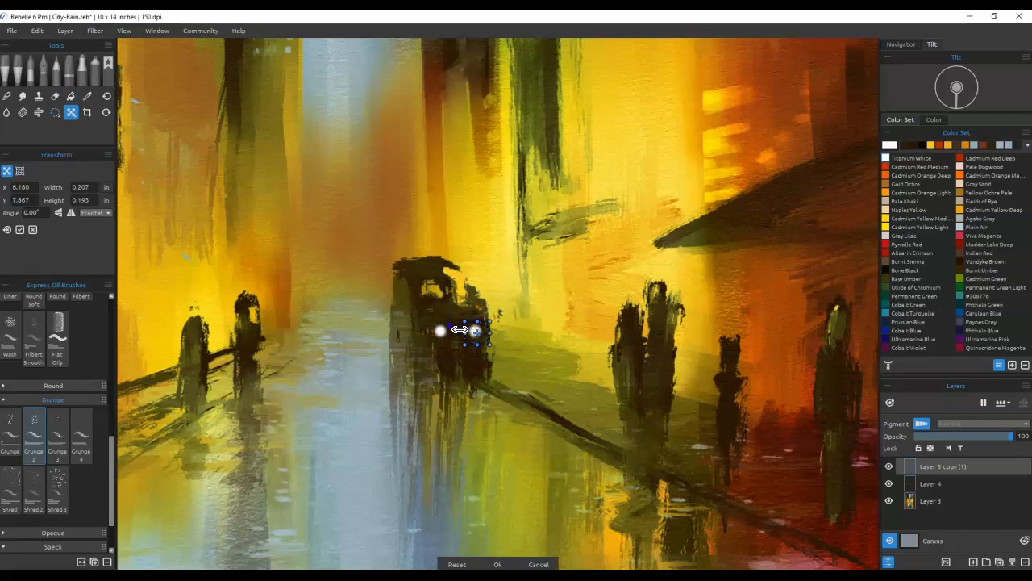
key(Return)
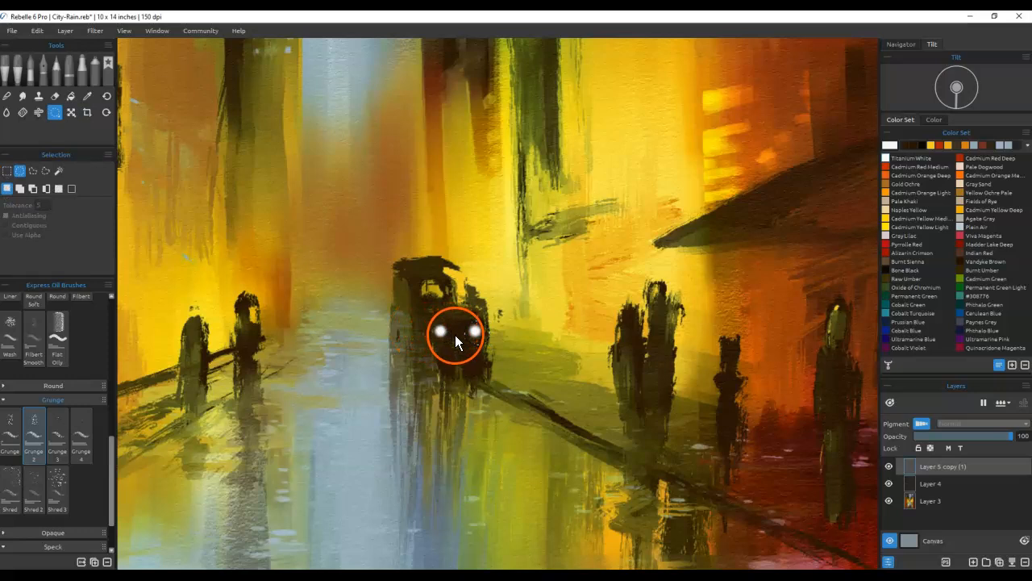
Step: Shift the pair of headlights slightly left on the car silhouette, to X 5.867, Y 7.880
key(ctrl+t)
drag(447, 330, 442, 331)
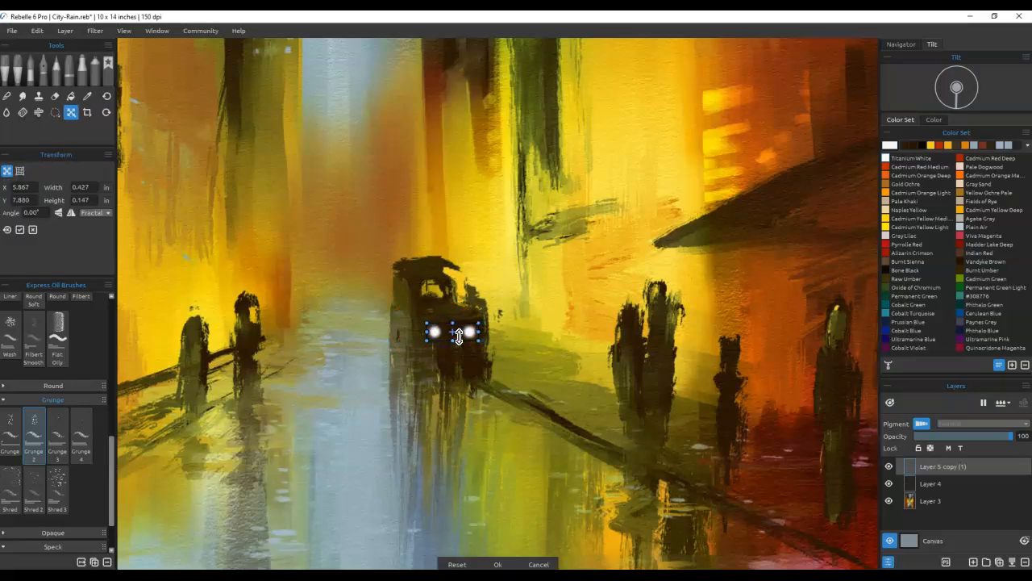
key(Return)
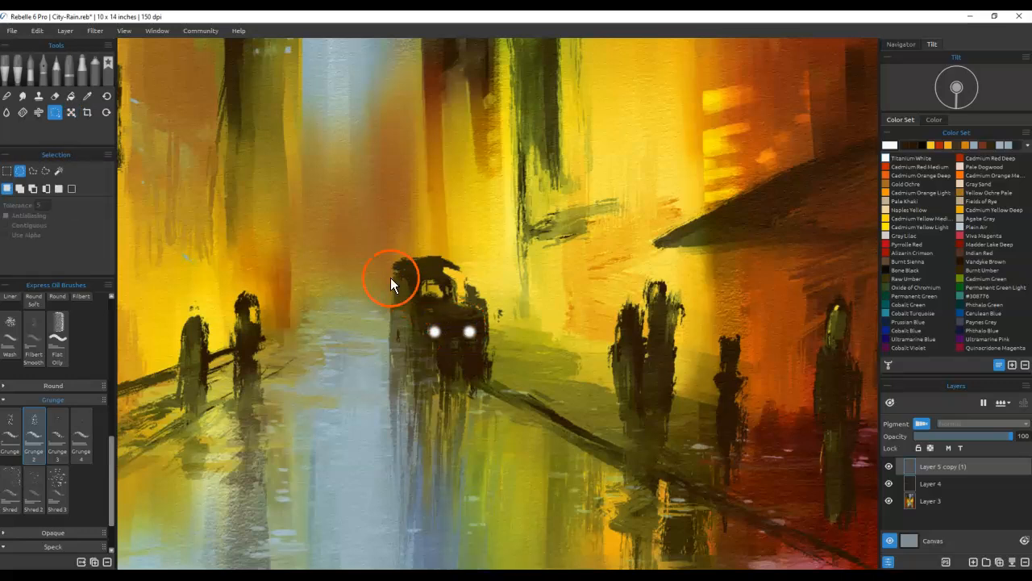
Step: With the Knife Smooth 2 oil brush at size 8, paint the car's dark roof, windshield pillar, side mirror and lower body
click(24, 64)
scroll(12, 339, down, 5)
click(12, 411)
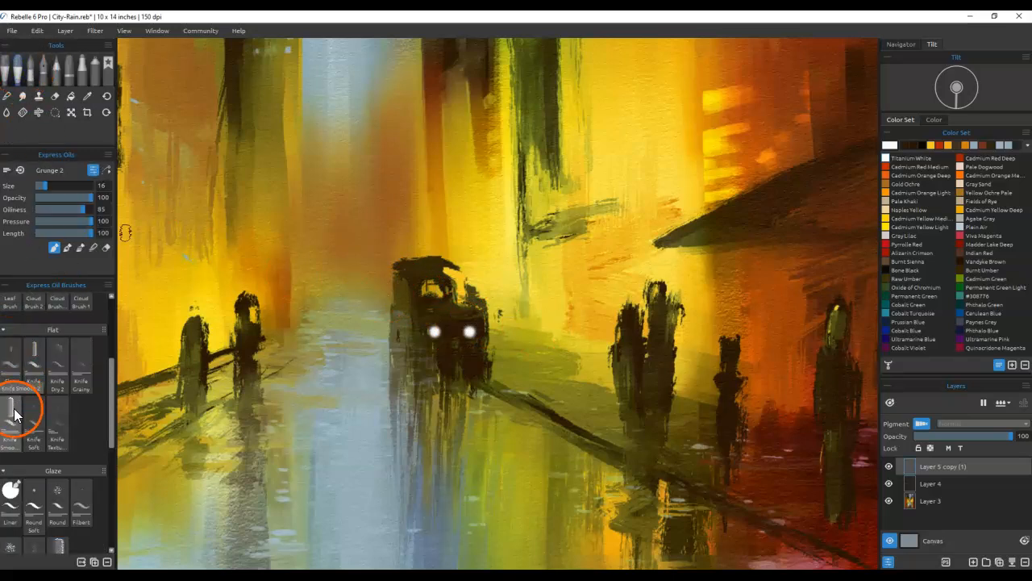
key([)
key([)
key([)
key([)
key([)
key([)
key([)
key([)
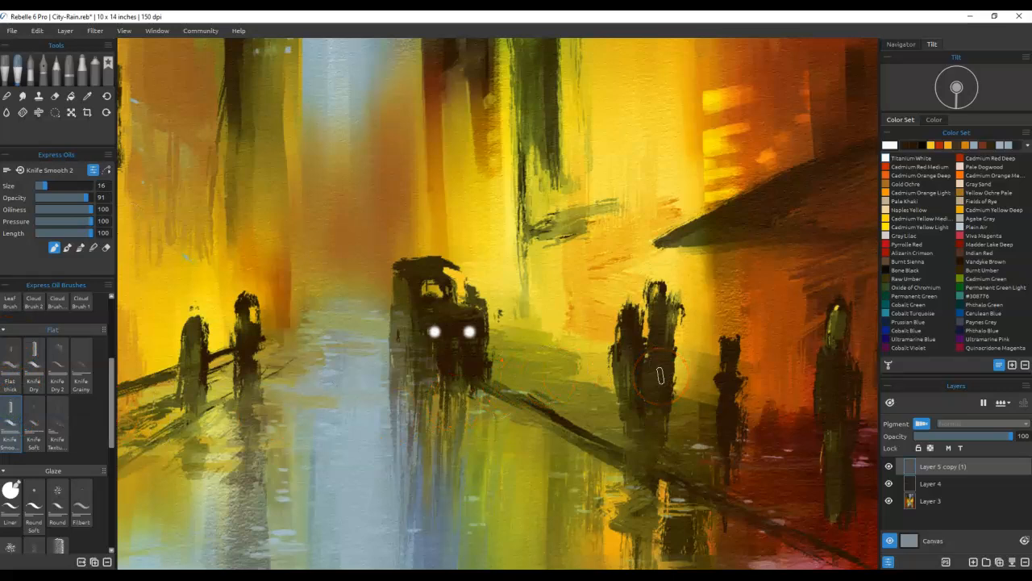
mouse_move(463, 272)
mouse_down()
mouse_move(438, 279)
mouse_move(435, 265)
mouse_move(451, 253)
mouse_move(465, 292)
mouse_up()
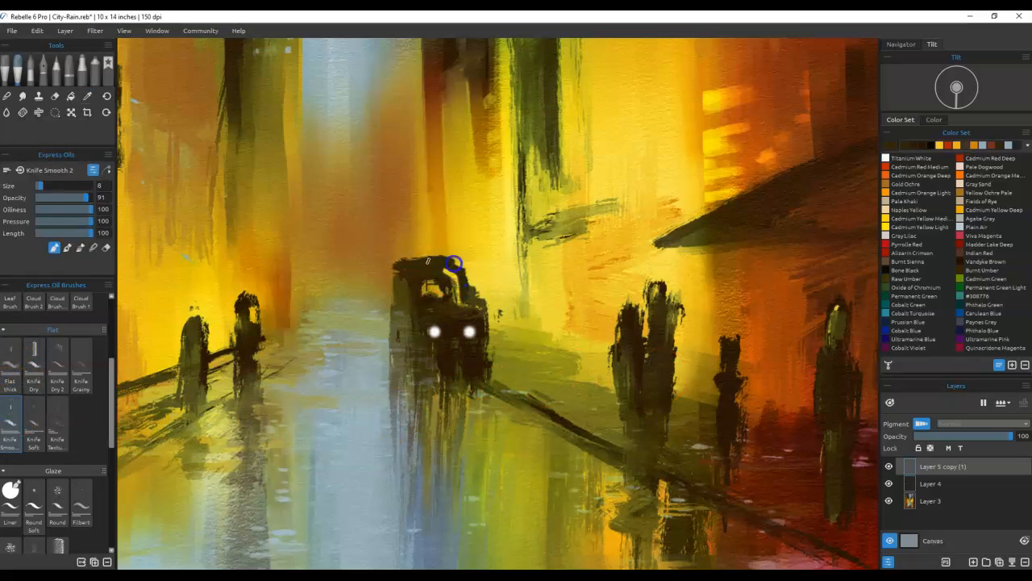
drag(384, 304, 387, 331)
drag(402, 288, 401, 308)
mouse_move(420, 344)
mouse_down()
mouse_move(402, 281)
mouse_move(417, 372)
mouse_move(476, 383)
mouse_move(479, 395)
mouse_up()
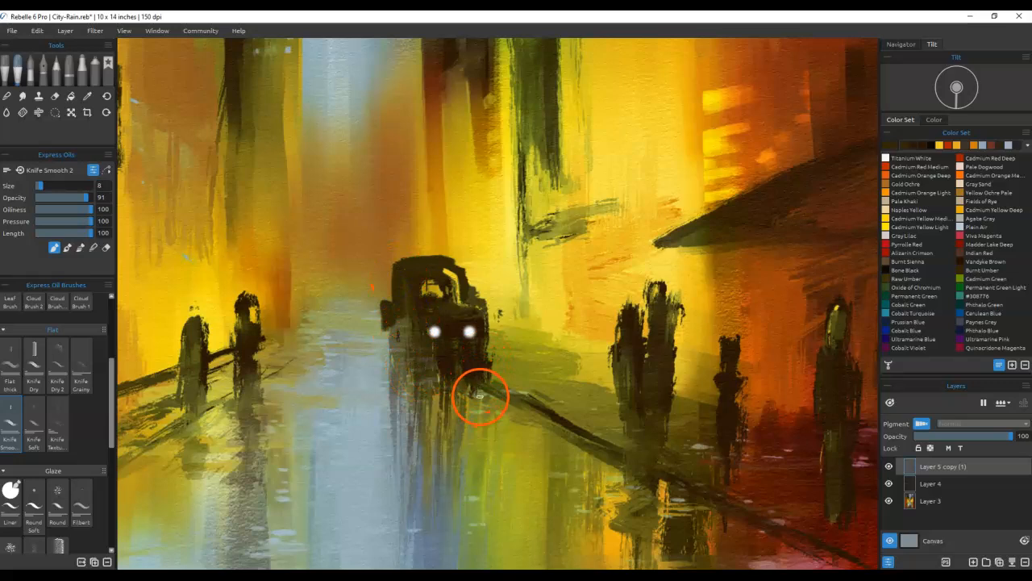
Step: Trim the car's right edge with sampled background yellow, and paint and blend a grey-blue windshield using a color sampled from the road
alt+click(487, 299)
alt+click(490, 304)
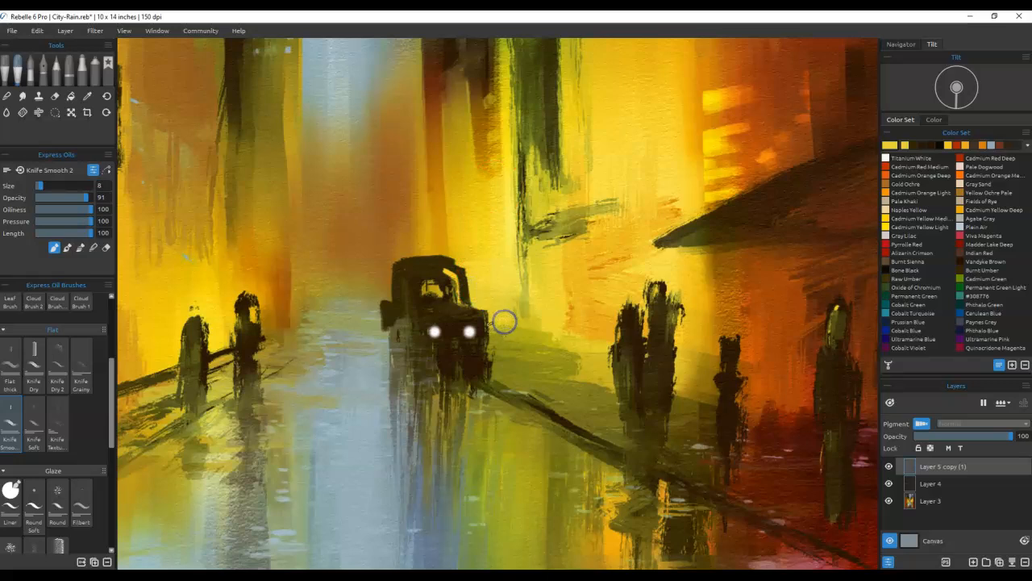
drag(452, 276, 426, 283)
alt+click(384, 381)
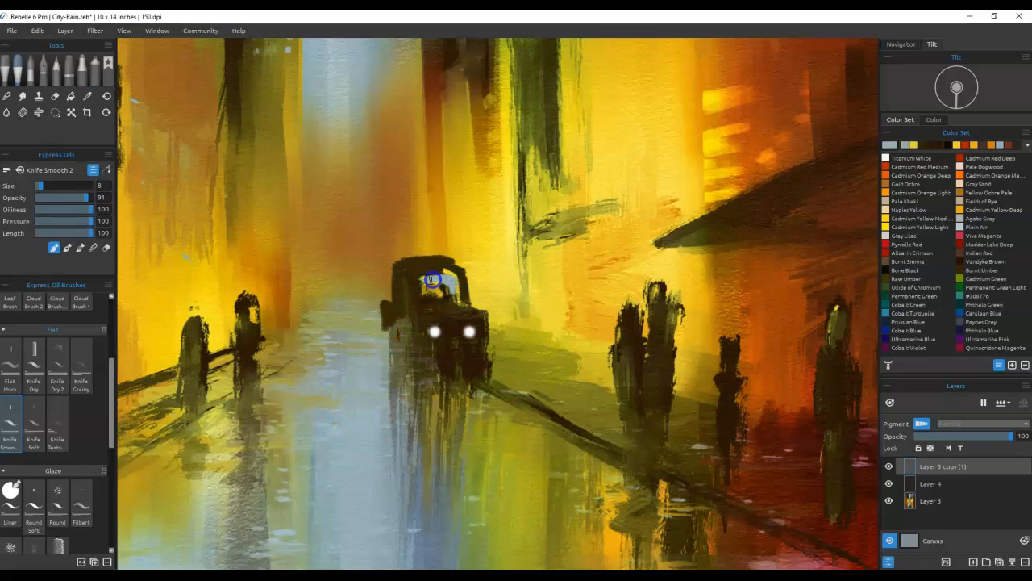
key(b)
drag(446, 276, 438, 278)
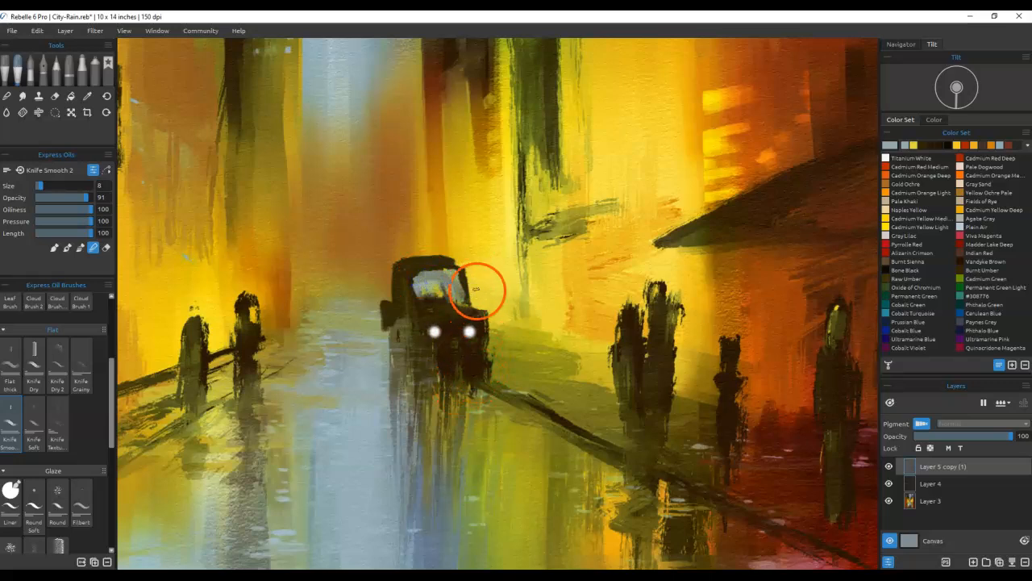
Step: Paint the windshield frame, a raised roof sign and the side wheel area in sampled dark brown, undoing the last stroke
alt+click(470, 333)
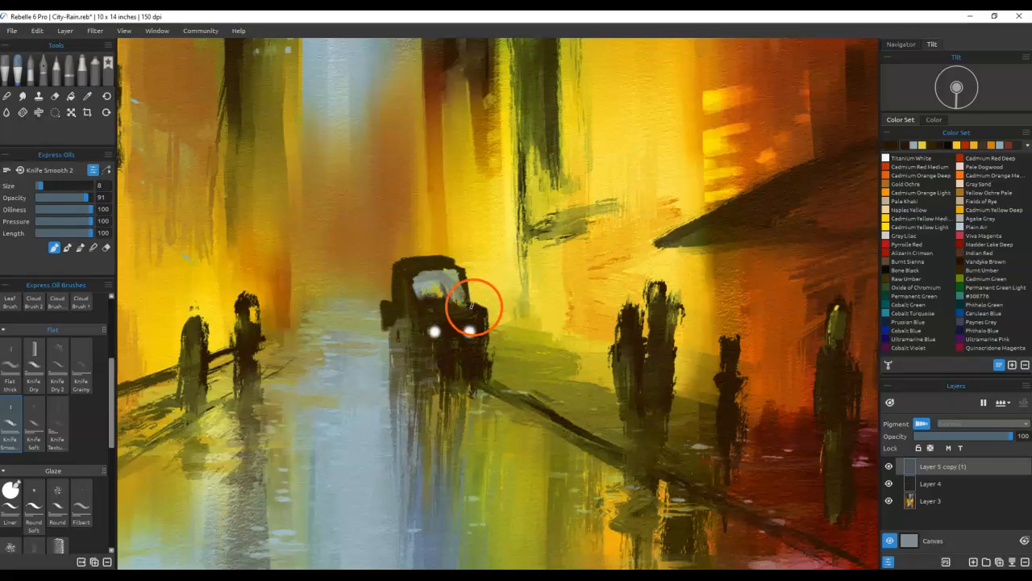
mouse_move(430, 309)
mouse_down()
mouse_move(468, 295)
mouse_move(466, 277)
mouse_up()
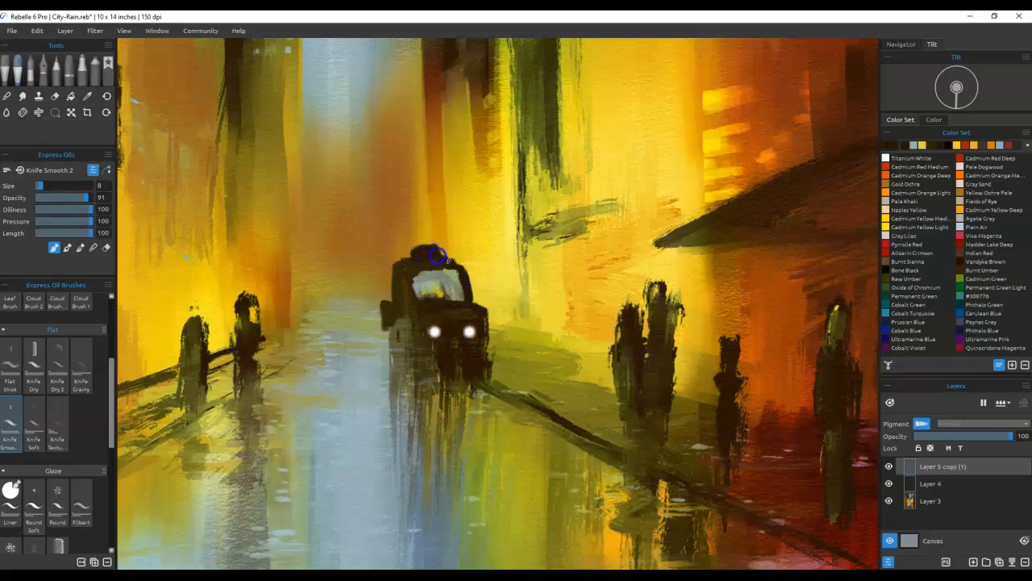
drag(408, 358, 410, 334)
drag(420, 346, 392, 330)
key(ctrl+z)
Step: Paint a small grey side window on the car and refine the window frames and rear fender with sampled dark tones
alt+click(427, 283)
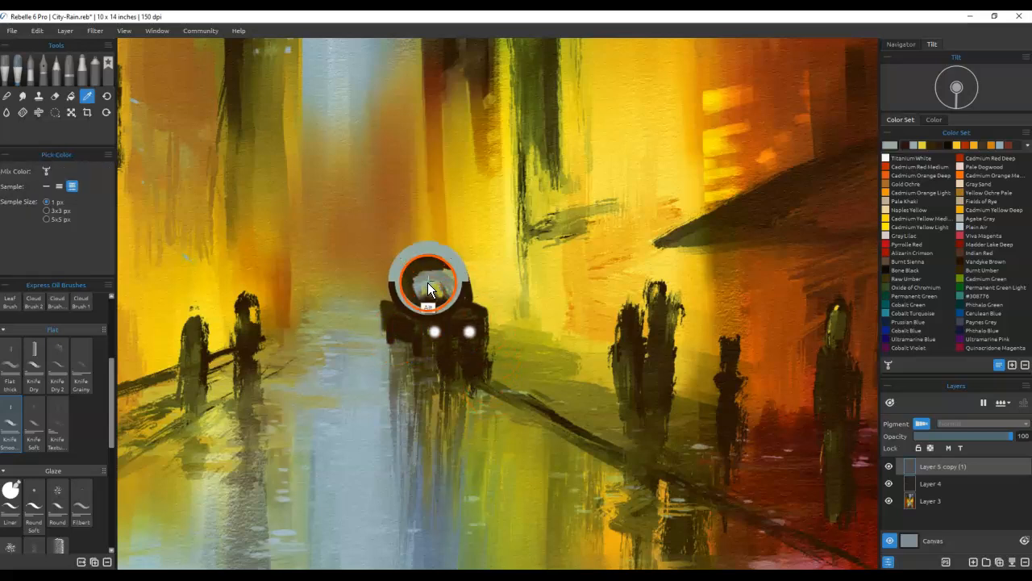
drag(404, 289, 404, 298)
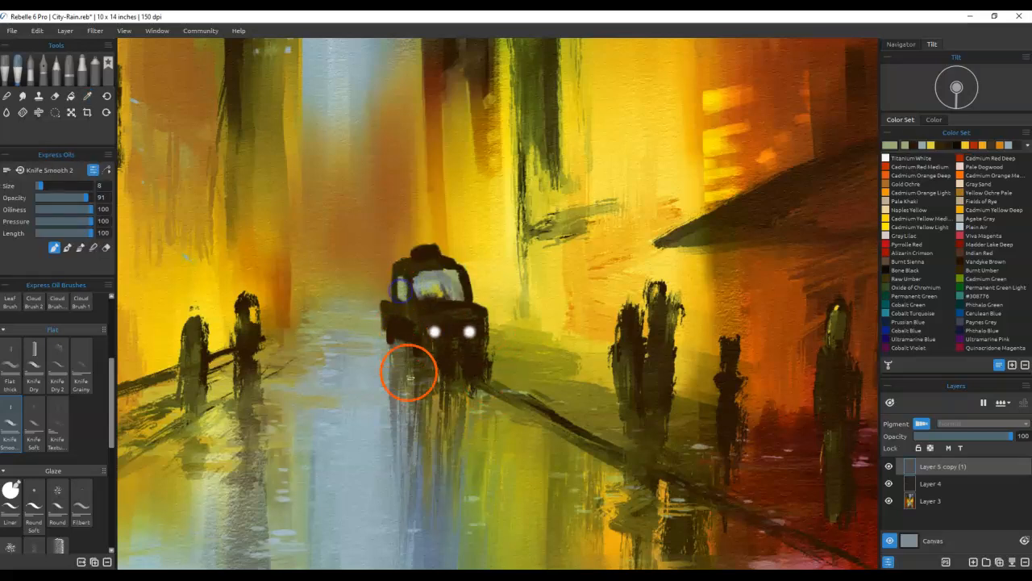
alt+click(413, 271)
mouse_move(420, 275)
mouse_down()
mouse_move(456, 271)
mouse_move(442, 284)
mouse_up()
alt+click(436, 281)
click(399, 293)
click(392, 304)
click(390, 305)
mouse_move(389, 306)
mouse_down()
mouse_move(383, 297)
mouse_move(379, 317)
mouse_up()
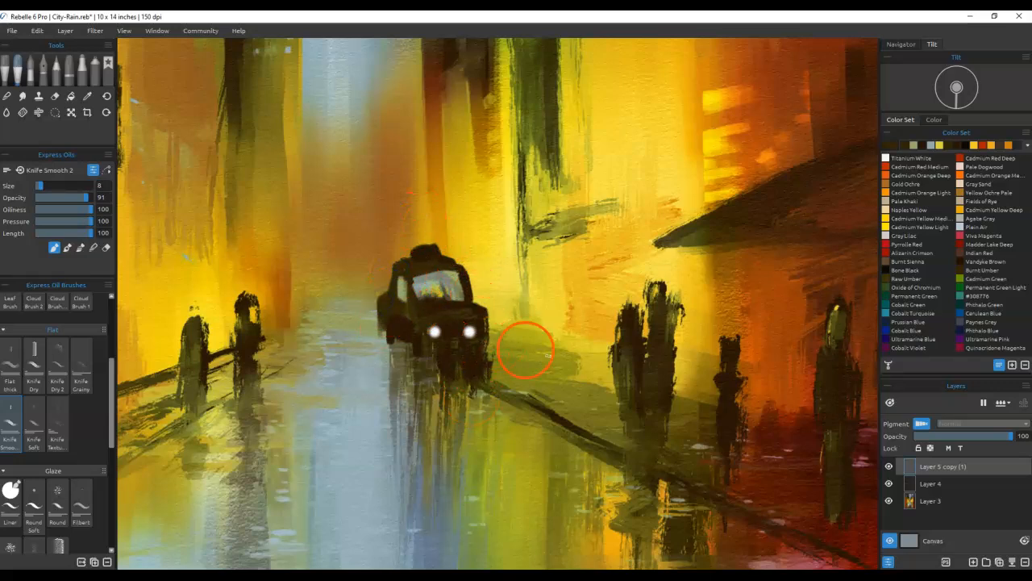
Step: Lasso both headlights, rotate them to -4.68° at X 5.861, Y 7.852, and clear the selection
key(g)
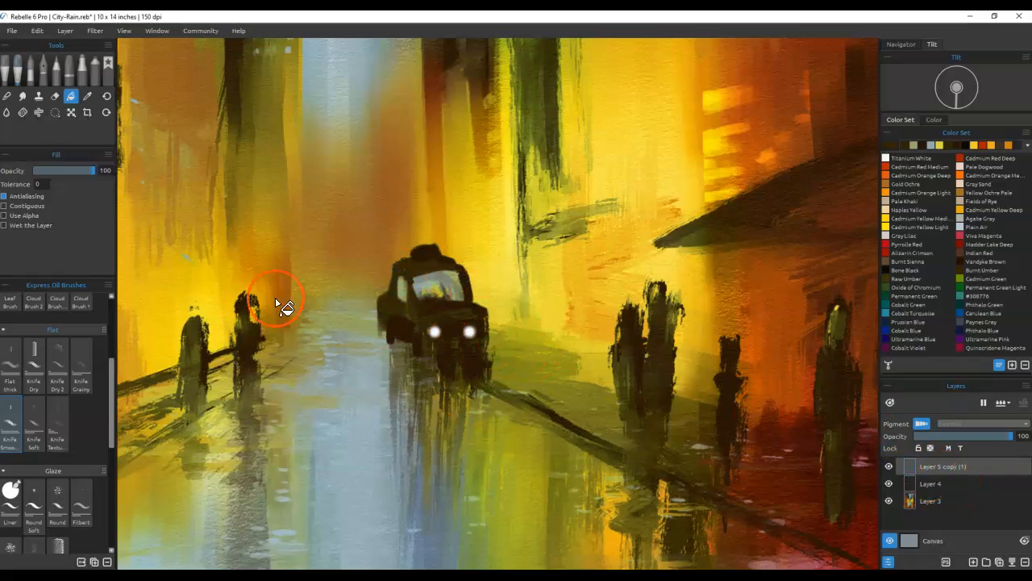
click(55, 112)
click(46, 170)
mouse_move(429, 327)
mouse_down()
mouse_move(463, 324)
mouse_move(479, 339)
mouse_up()
key(ctrl+t)
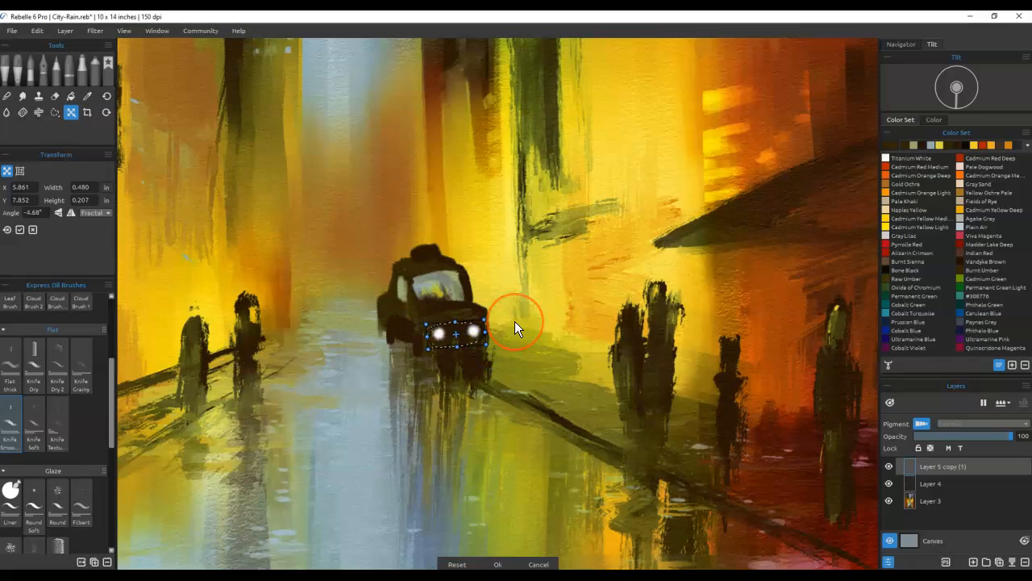
key(Return)
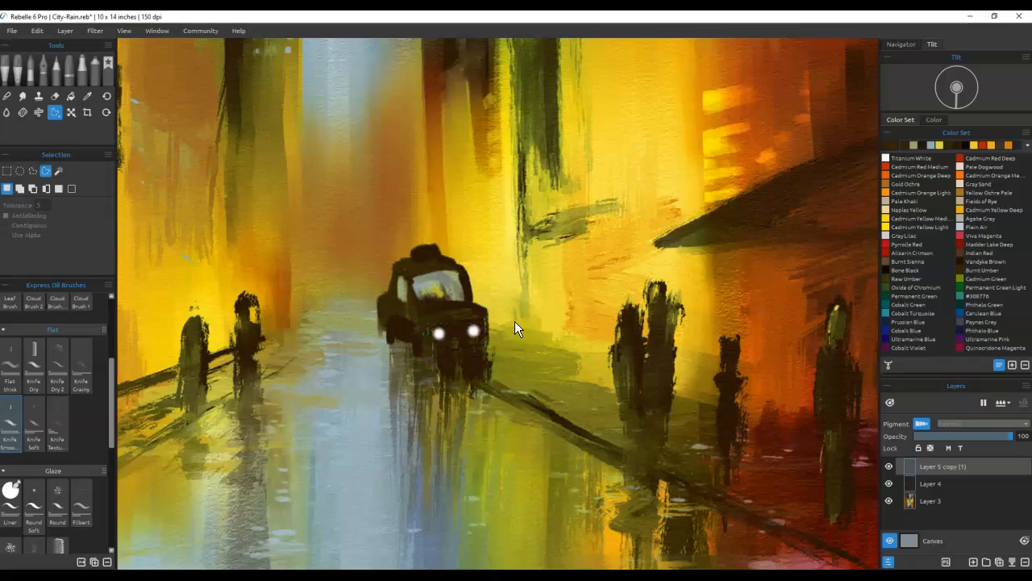
key(ctrl+d)
Step: Blend a sampled yellow highlight into the car's hood with the Knife Smooth 2 brush and soften the fender by the wheel
key(b)
mouse_move(462, 313)
mouse_down()
mouse_move(437, 303)
mouse_move(456, 303)
mouse_move(493, 256)
mouse_move(487, 224)
mouse_move(455, 304)
mouse_move(435, 308)
mouse_move(474, 307)
mouse_up()
alt+click(488, 224)
alt+click(461, 311)
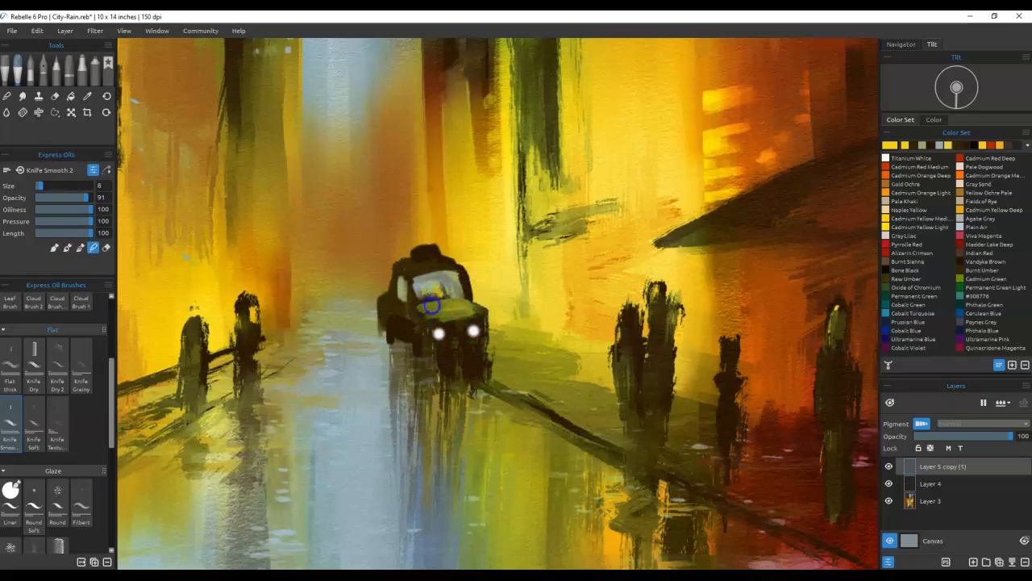
drag(430, 319, 444, 317)
drag(396, 338, 383, 346)
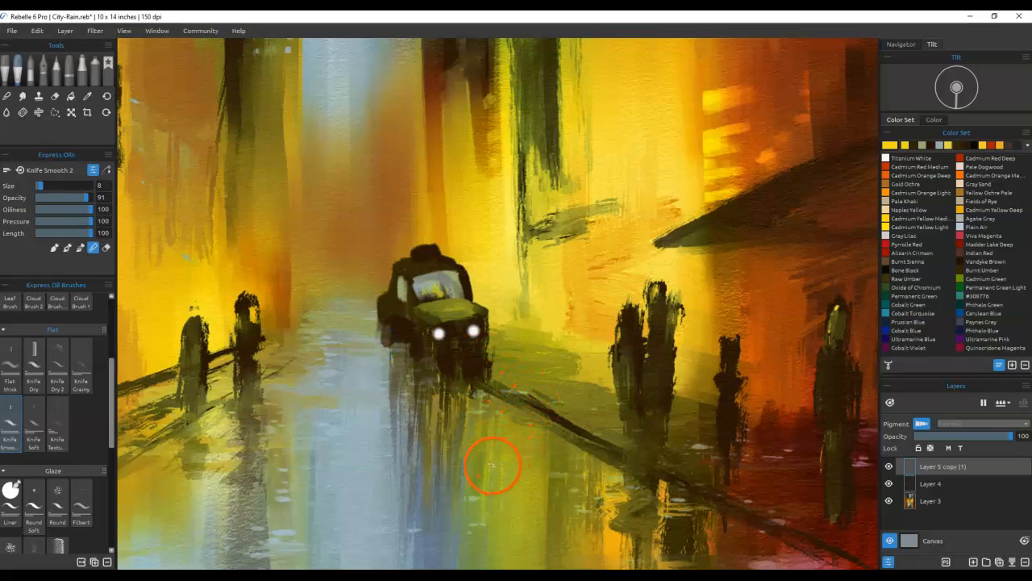
Step: Merge all layers into one, and blend a ground shadow, a thin upright post and a softened curb beside the car
click(1012, 561)
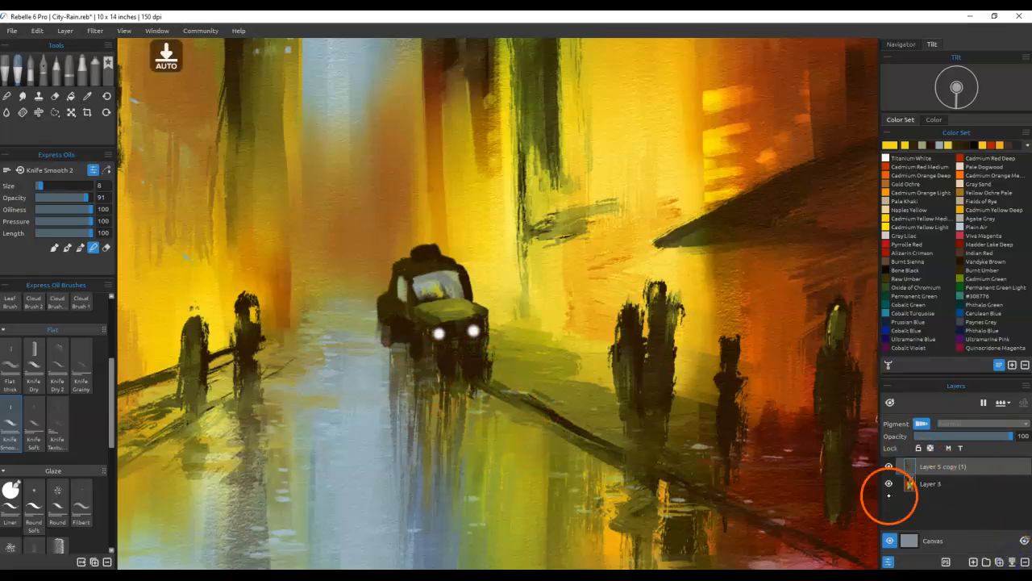
click(497, 363)
drag(499, 366, 553, 368)
drag(488, 364, 546, 374)
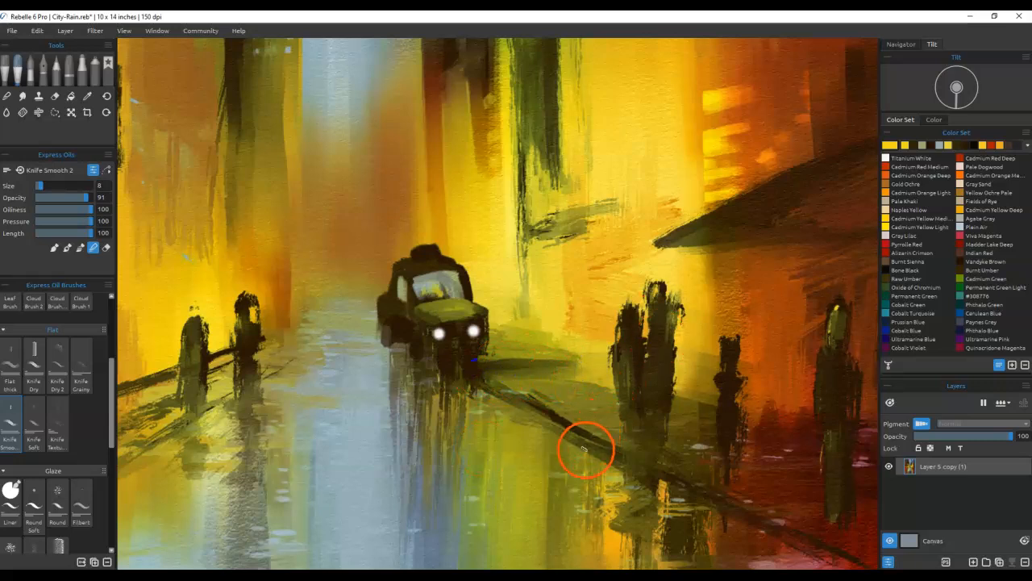
drag(496, 354, 497, 287)
mouse_move(487, 382)
mouse_down()
mouse_move(511, 347)
mouse_move(514, 396)
mouse_move(577, 433)
mouse_up()
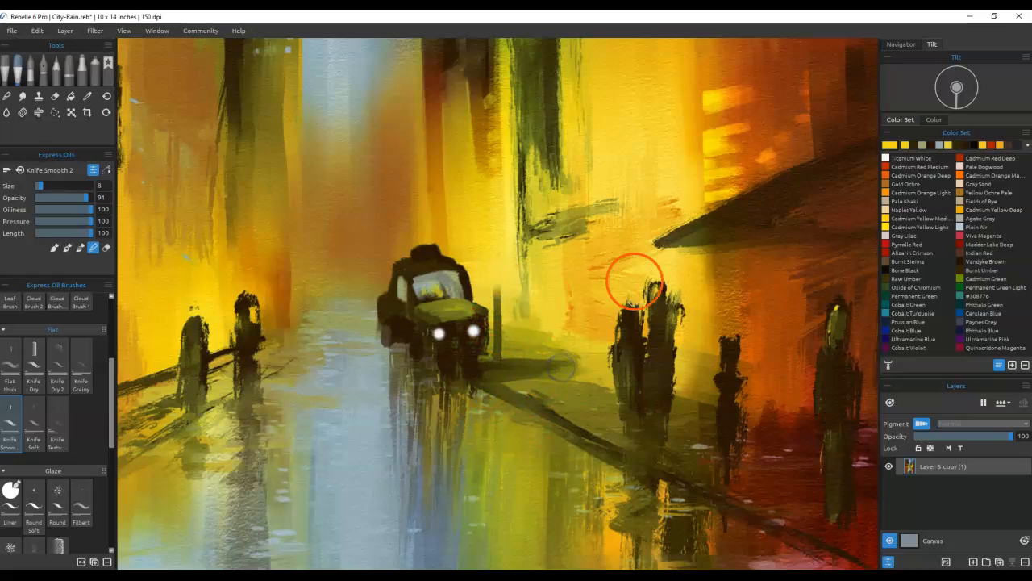
Step: Blend the car's underside, rear fender, hood and window edges into smoother shapes
mouse_move(436, 377)
mouse_down()
mouse_move(481, 378)
mouse_move(383, 379)
mouse_move(357, 359)
mouse_move(381, 349)
mouse_move(412, 360)
mouse_move(371, 383)
mouse_up()
drag(386, 295, 392, 305)
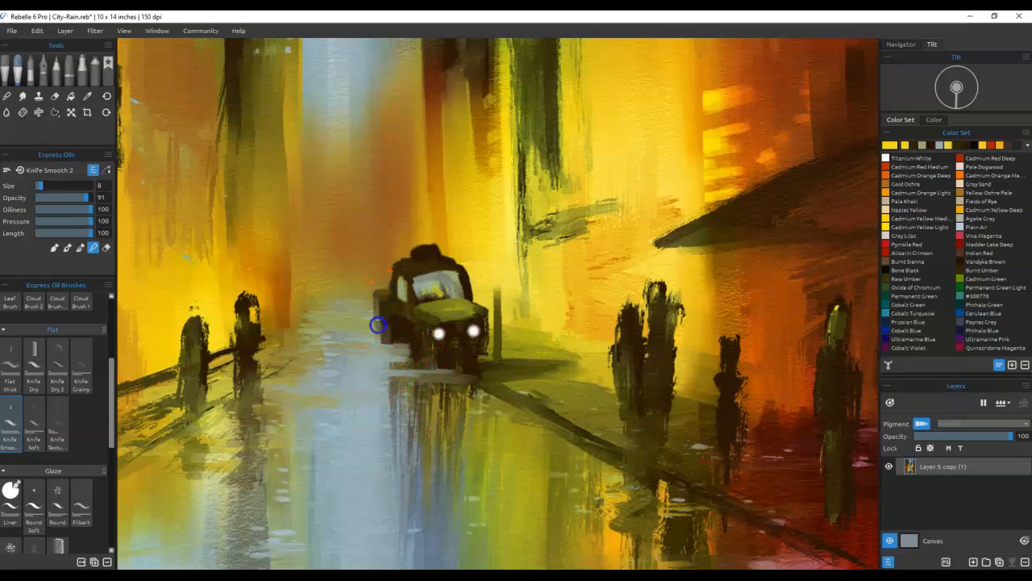
click(431, 311)
drag(410, 287, 412, 275)
mouse_move(524, 337)
mouse_down()
mouse_move(505, 306)
mouse_move(476, 327)
mouse_move(487, 305)
mouse_move(480, 267)
mouse_move(469, 275)
mouse_move(473, 298)
mouse_up()
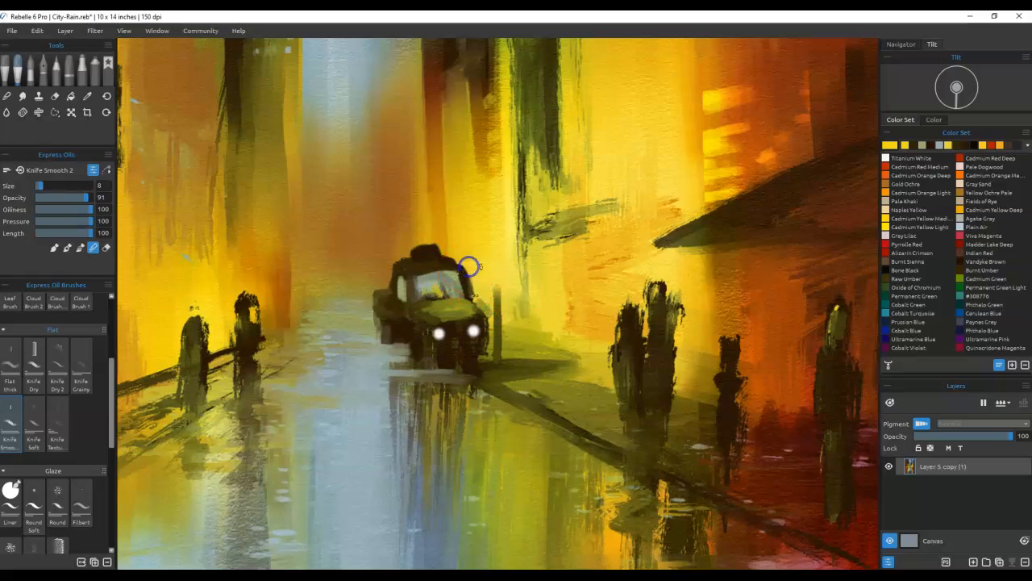
Step: Form a rounded top on the post beside the car, and blend the car's front bumper and its reflection into the wet road
mouse_move(465, 256)
mouse_down()
mouse_move(477, 293)
mouse_move(473, 237)
mouse_move(460, 250)
mouse_move(486, 293)
mouse_move(524, 447)
mouse_move(526, 344)
mouse_move(498, 288)
mouse_move(498, 303)
mouse_move(502, 272)
mouse_move(457, 362)
mouse_up()
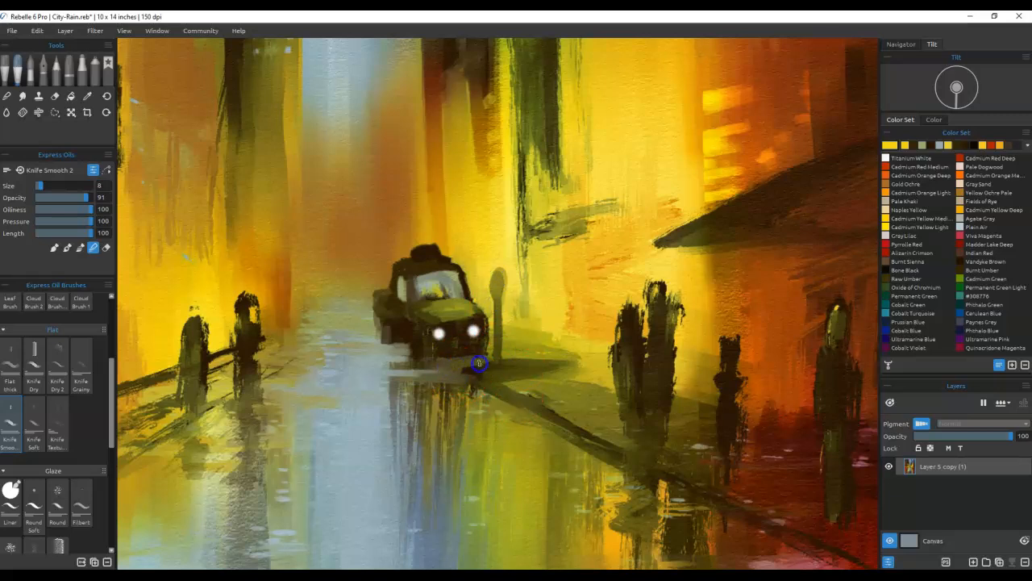
mouse_move(437, 368)
mouse_down()
mouse_move(387, 373)
mouse_move(463, 382)
mouse_move(460, 404)
mouse_up()
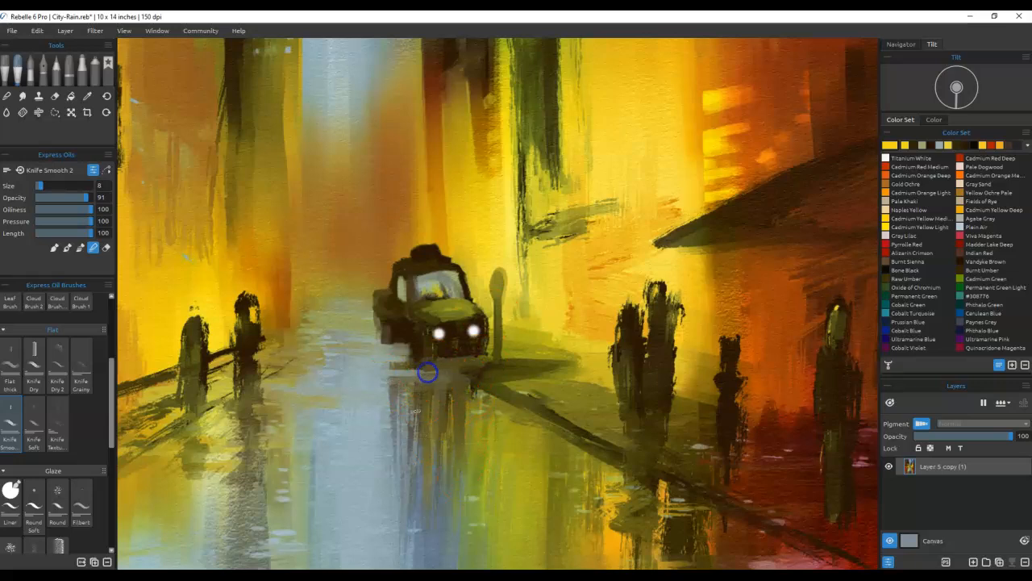
mouse_move(429, 419)
mouse_down()
mouse_move(457, 368)
mouse_move(438, 387)
mouse_move(454, 409)
mouse_move(398, 338)
mouse_move(403, 365)
mouse_move(387, 346)
mouse_move(390, 356)
mouse_up()
Step: Blend the two standing figures on the right sidewalk into smooth silhouettes with defined heads, coats and legs
mouse_move(646, 440)
mouse_down()
mouse_move(686, 420)
mouse_move(653, 411)
mouse_move(636, 425)
mouse_up()
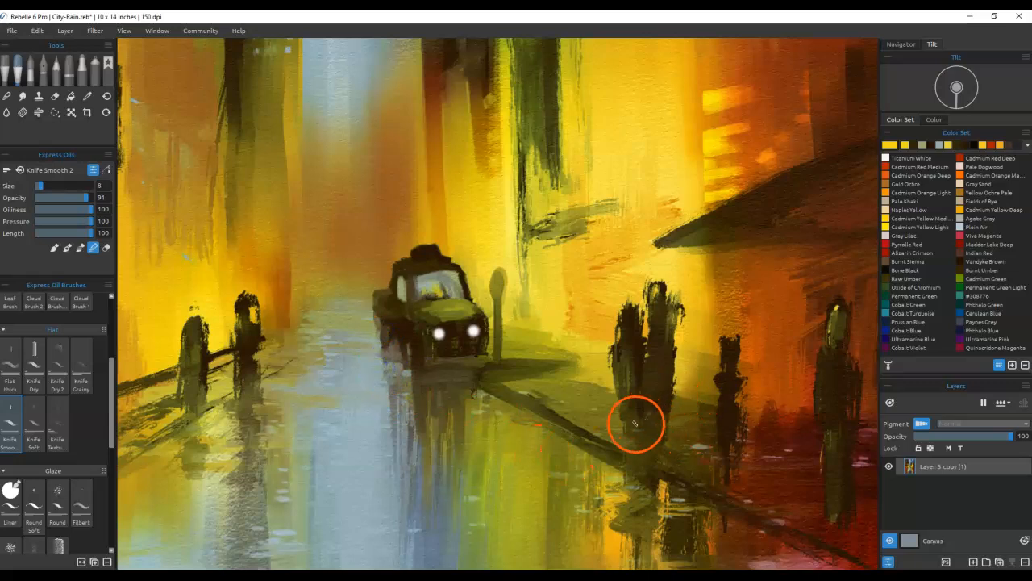
mouse_move(632, 321)
mouse_down()
mouse_move(666, 296)
mouse_move(675, 309)
mouse_move(668, 356)
mouse_up()
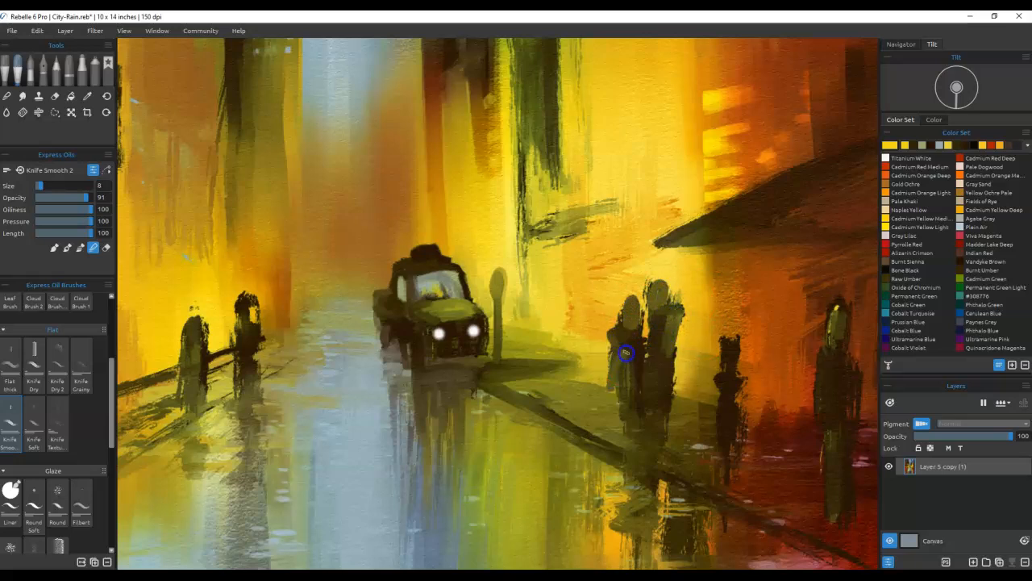
mouse_move(642, 394)
mouse_down()
mouse_move(680, 337)
mouse_move(679, 356)
mouse_move(679, 345)
mouse_move(663, 365)
mouse_move(666, 412)
mouse_up()
drag(637, 363, 637, 431)
drag(620, 358, 630, 399)
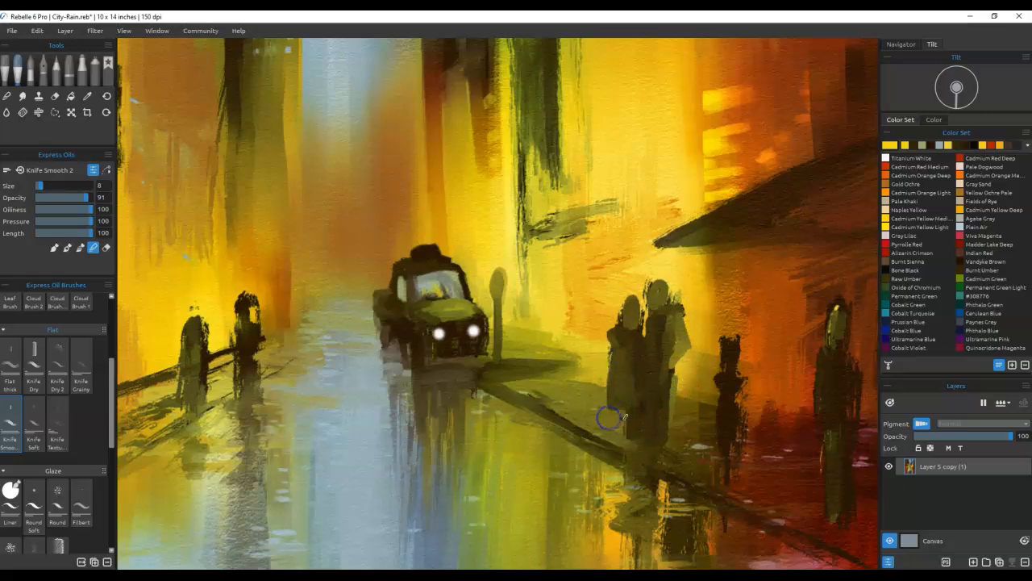
drag(624, 427, 628, 431)
mouse_move(648, 344)
mouse_down()
mouse_move(695, 296)
mouse_move(708, 313)
mouse_move(708, 258)
mouse_move(686, 313)
mouse_move(678, 298)
mouse_move(687, 300)
mouse_move(643, 291)
mouse_up()
click(657, 270)
Step: Blend the short figure right of the pair into a smooth silhouette with wider shoulders and a rounded head
drag(730, 378, 731, 345)
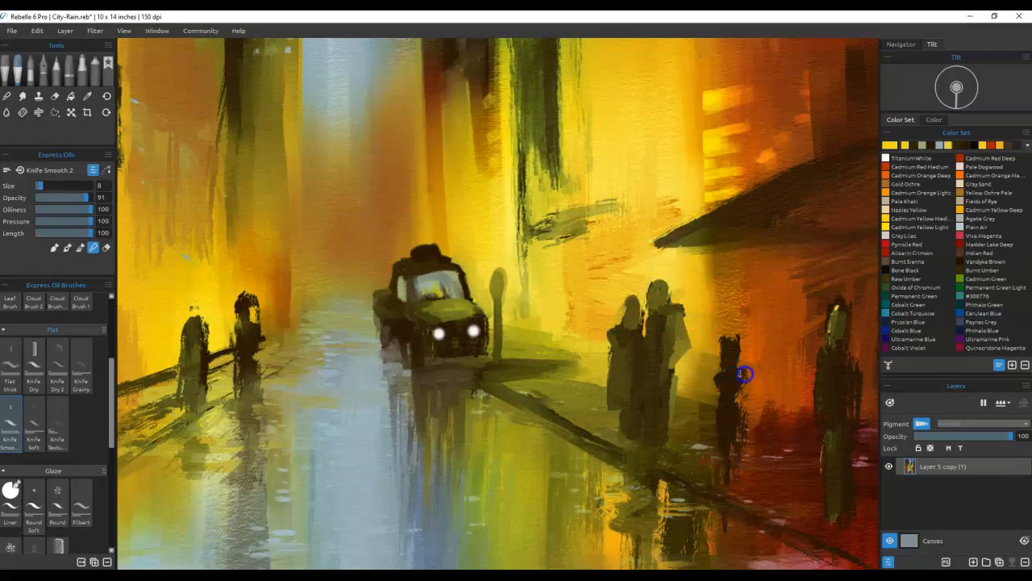
drag(740, 440, 729, 415)
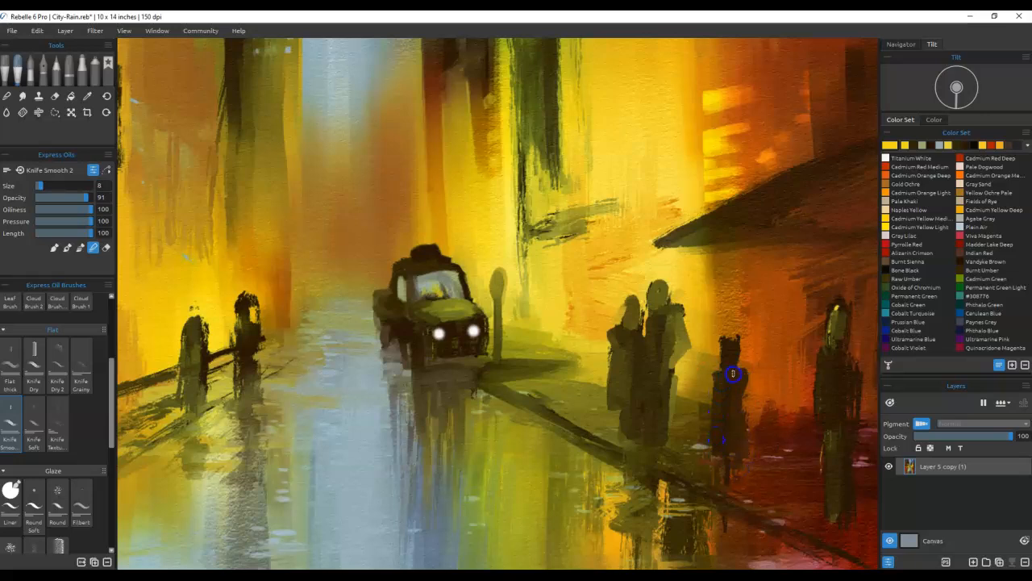
drag(728, 355, 728, 343)
Step: Blend the far-right figure below the awning into a smooth silhouette with a rounded head, dark coat and separated legs
drag(838, 308, 835, 318)
drag(858, 399, 829, 425)
drag(831, 440, 830, 472)
drag(845, 517, 843, 489)
drag(858, 455, 857, 435)
drag(856, 489, 851, 497)
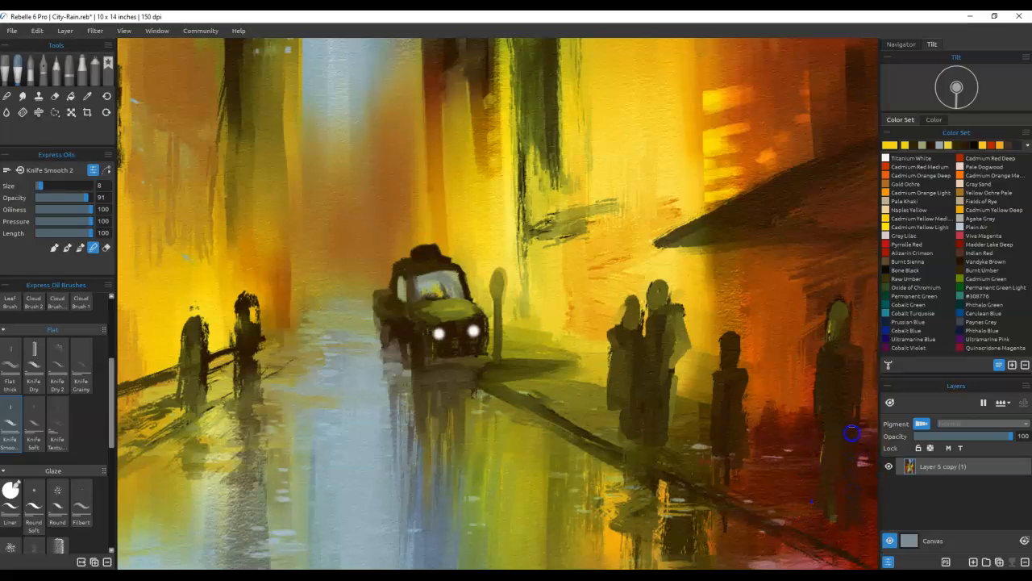
mouse_move(844, 413)
mouse_down()
mouse_move(810, 467)
mouse_move(845, 419)
mouse_move(839, 442)
mouse_move(847, 431)
mouse_up()
drag(827, 372, 826, 395)
drag(828, 518, 830, 514)
drag(823, 473, 831, 440)
drag(829, 386, 830, 356)
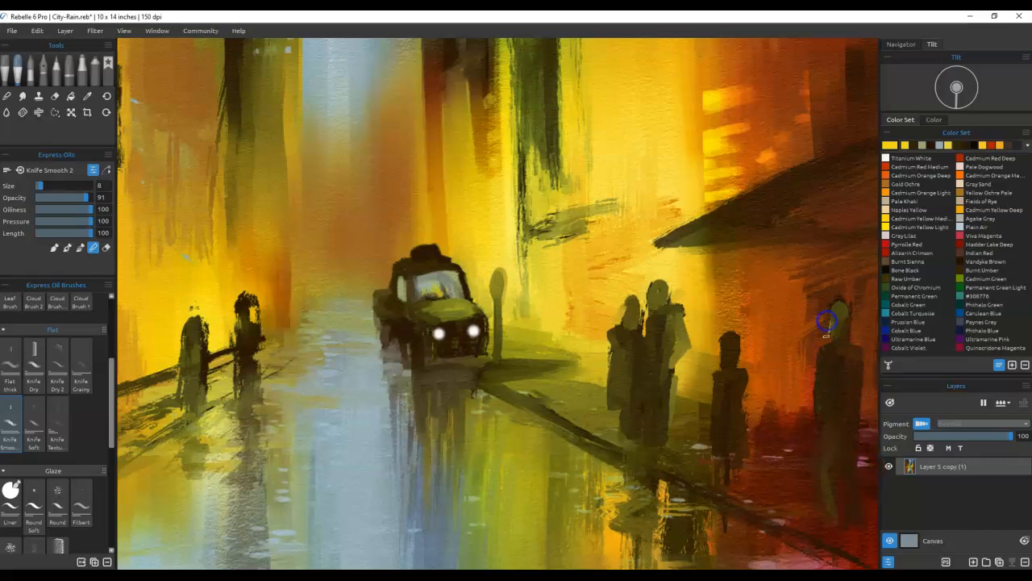
Step: Blend the far-right figure's shoulder, and shape an umbrella over one distant left-sidewalk figure while smoothing its body
drag(838, 372, 830, 353)
click(245, 305)
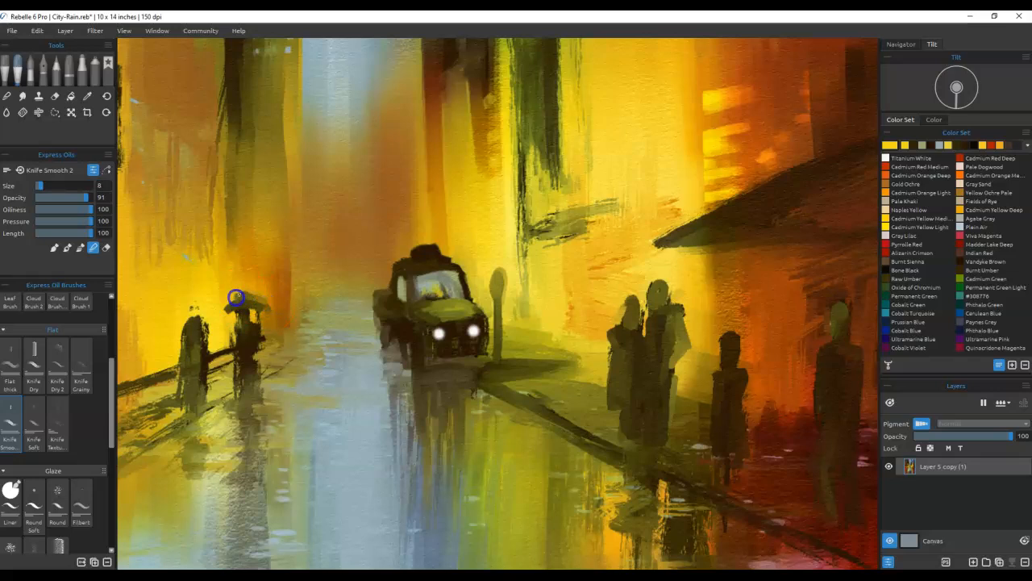
mouse_move(247, 315)
mouse_down()
mouse_move(257, 360)
mouse_move(241, 363)
mouse_move(261, 362)
mouse_move(256, 343)
mouse_move(267, 355)
mouse_move(262, 319)
mouse_move(265, 366)
mouse_move(233, 352)
mouse_up()
mouse_move(188, 319)
mouse_down()
mouse_move(195, 337)
mouse_move(234, 347)
mouse_up()
Step: Blend the standing pair on the right sidewalk into darker silhouettes with bent arms, and soften their legs and reflection
mouse_move(729, 385)
mouse_down()
mouse_move(738, 466)
mouse_move(732, 396)
mouse_up()
mouse_move(672, 371)
mouse_down()
mouse_move(678, 312)
mouse_move(660, 353)
mouse_move(687, 344)
mouse_move(676, 350)
mouse_move(678, 339)
mouse_move(658, 326)
mouse_move(635, 340)
mouse_move(630, 315)
mouse_move(635, 408)
mouse_move(608, 340)
mouse_move(618, 372)
mouse_up()
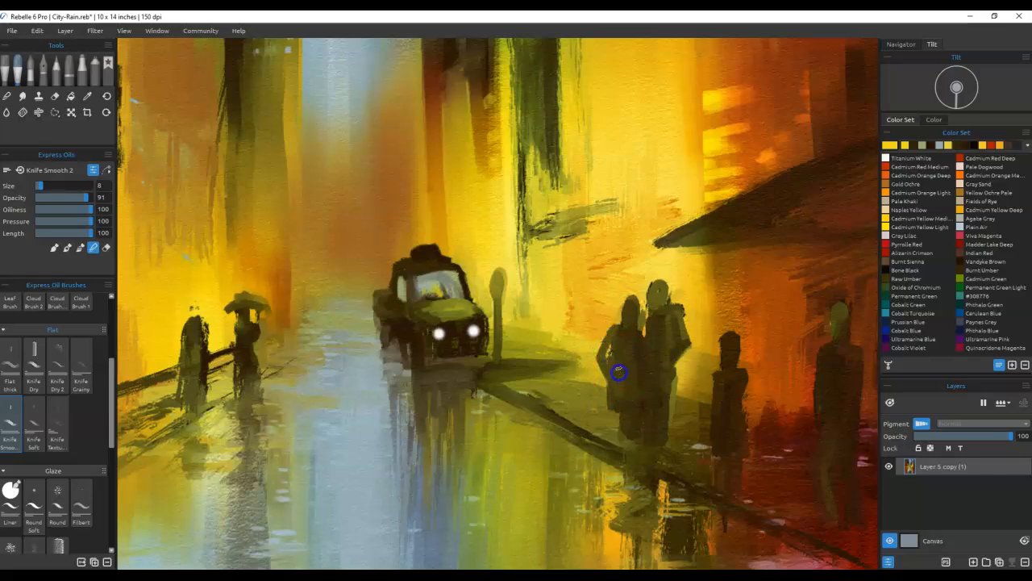
drag(679, 358, 677, 362)
drag(638, 440, 622, 436)
mouse_move(652, 492)
mouse_down()
mouse_move(635, 521)
mouse_move(651, 542)
mouse_up()
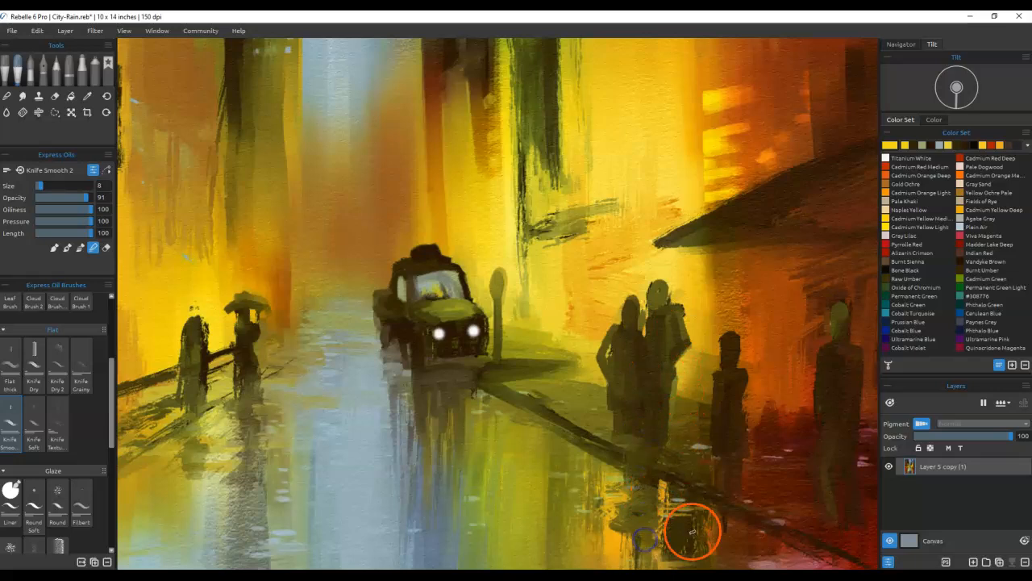
right_click(656, 293)
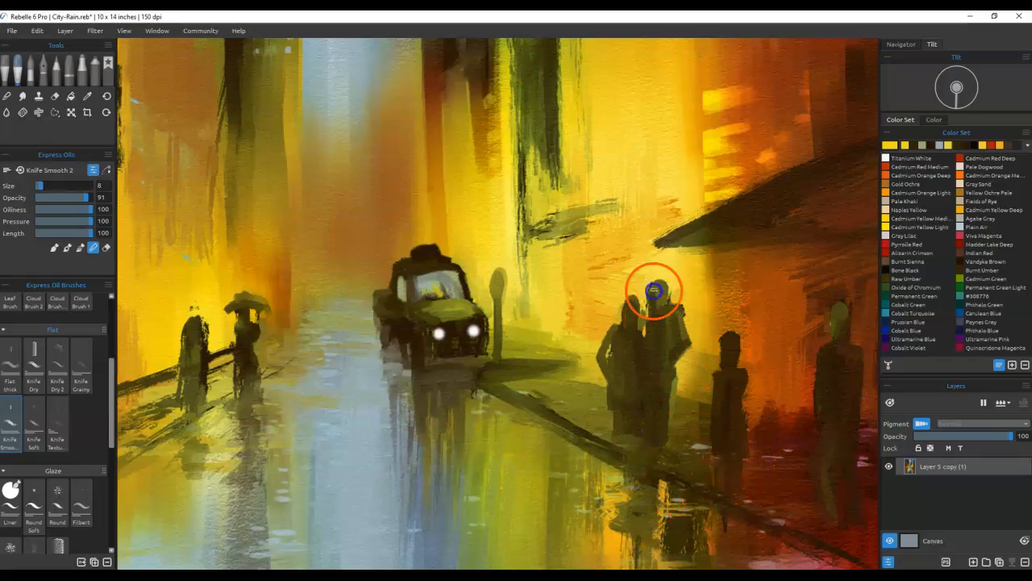
mouse_move(622, 399)
mouse_down()
mouse_move(627, 341)
mouse_move(617, 403)
mouse_up()
Step: Blend the large umbrella figure on the left sidewalk, forming a smooth domed umbrella and a softer coat edge
mouse_move(349, 398)
mouse_down()
mouse_move(501, 355)
mouse_move(760, 378)
mouse_up()
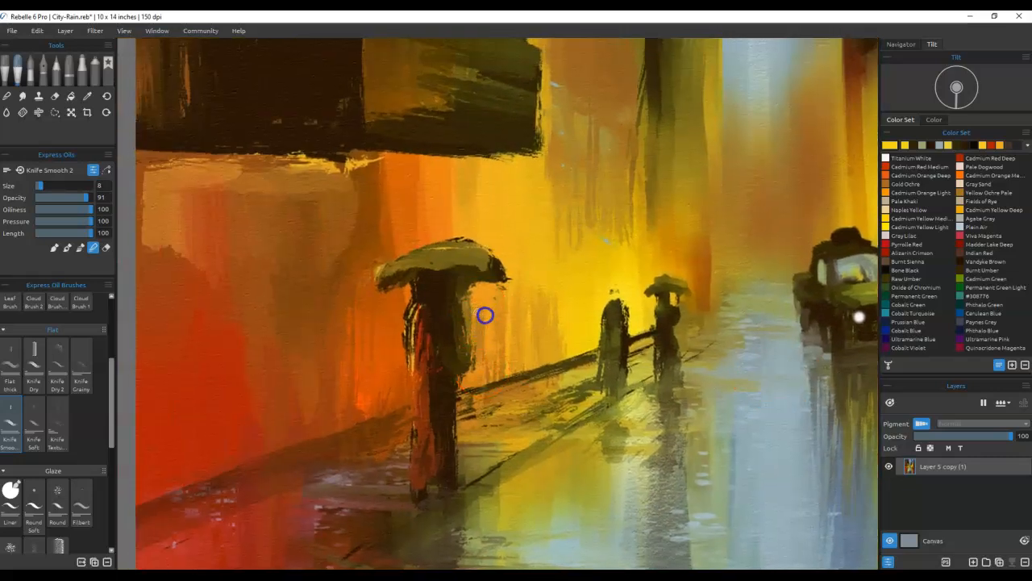
drag(404, 300, 410, 364)
drag(417, 306, 410, 456)
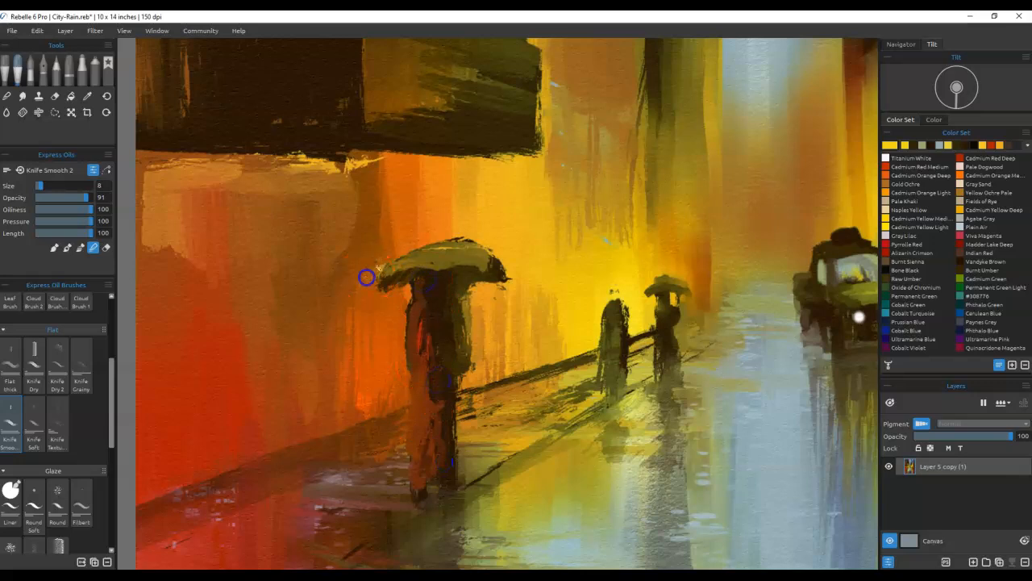
drag(394, 261, 458, 241)
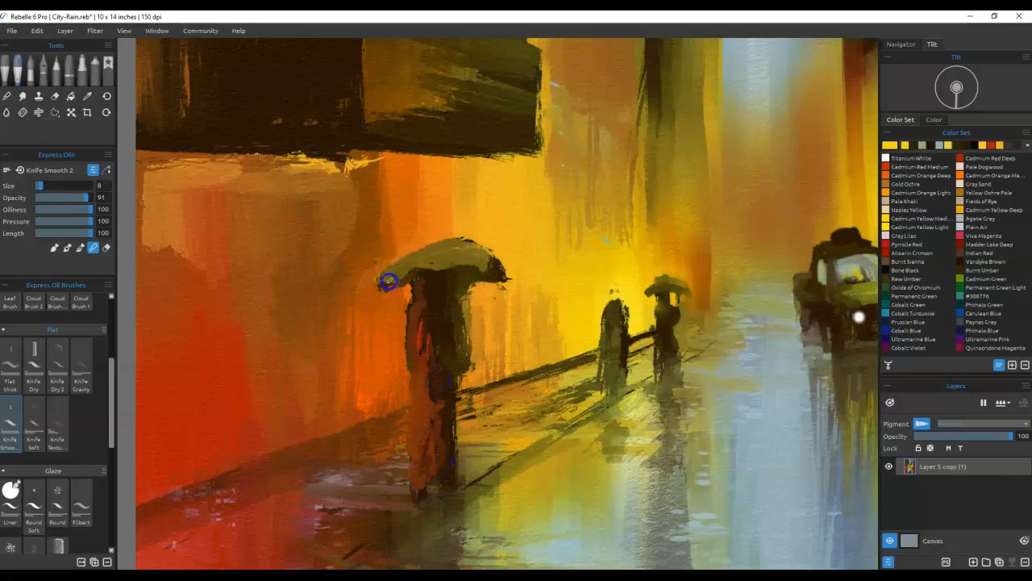
mouse_move(413, 280)
mouse_down()
mouse_move(459, 267)
mouse_move(382, 281)
mouse_move(431, 279)
mouse_up()
drag(471, 247, 508, 280)
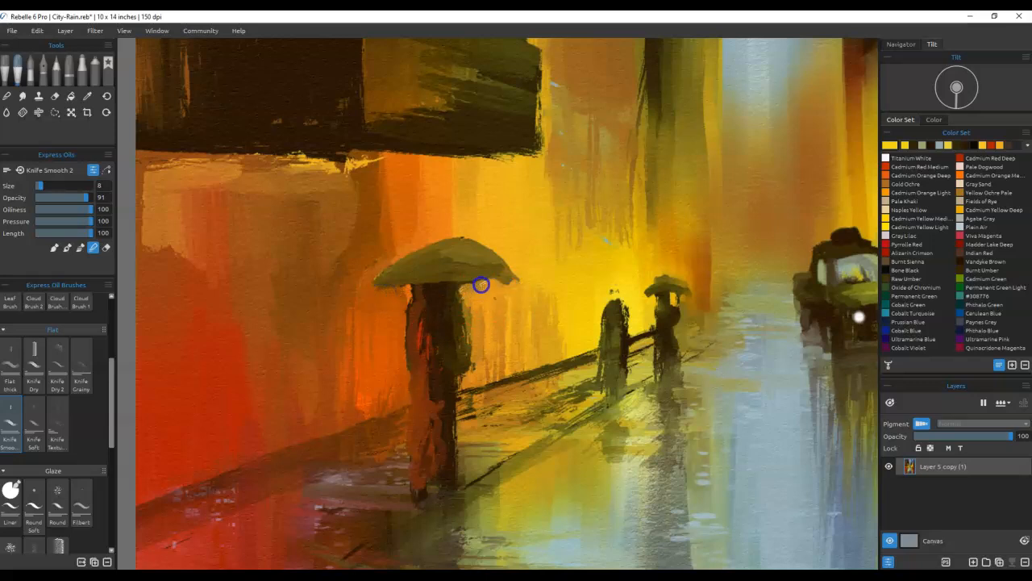
Step: Add light highlights to the large umbrella with colors sampled from the painting, and blend them into its dome
alt+click(605, 240)
mouse_move(463, 242)
mouse_down()
mouse_move(504, 267)
mouse_move(476, 270)
mouse_move(484, 256)
mouse_move(465, 248)
mouse_up()
key(n)
alt+click(318, 161)
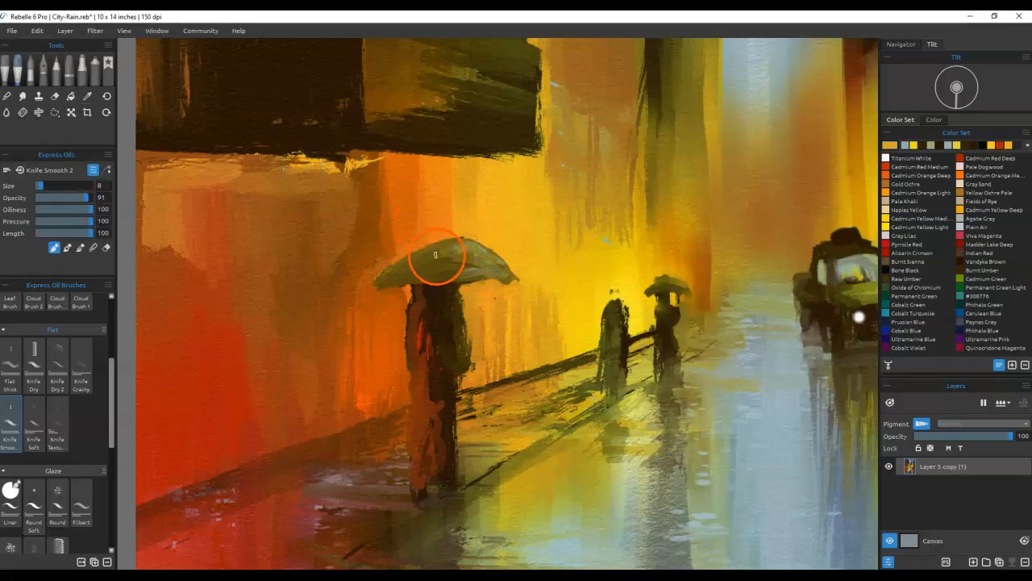
alt+click(432, 248)
key(n)
drag(400, 272, 426, 276)
Step: Paint yellow rim light along the left edges of the large umbrella figure and the nearer distant figure
alt+click(355, 171)
drag(411, 312, 408, 430)
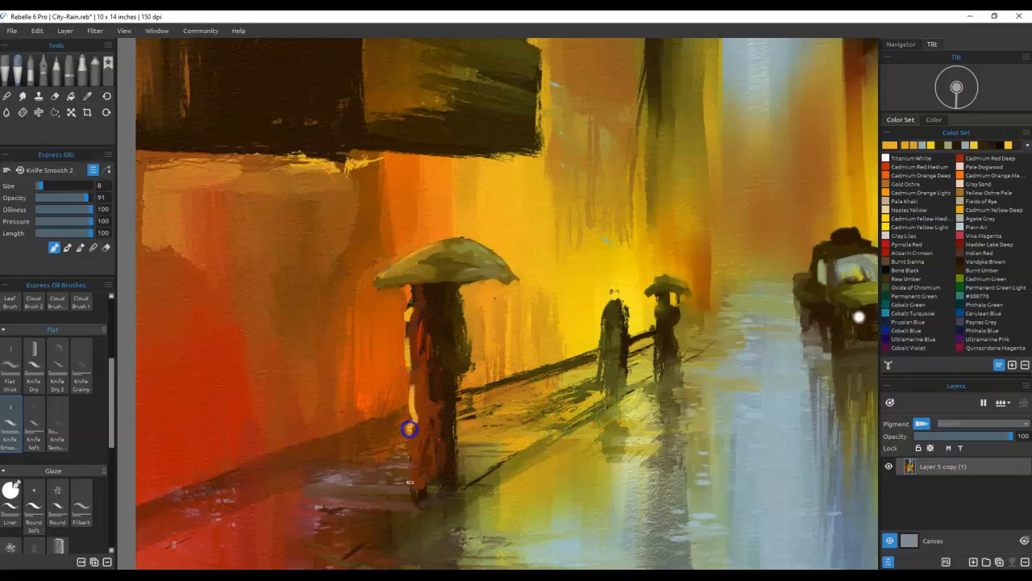
drag(613, 302, 601, 379)
alt+click(600, 282)
drag(612, 325, 600, 389)
drag(603, 420, 601, 402)
Step: Darken the two distant left-sidewalk figures with sampled dark brown, giving the nearer one a defined head
alt+click(617, 295)
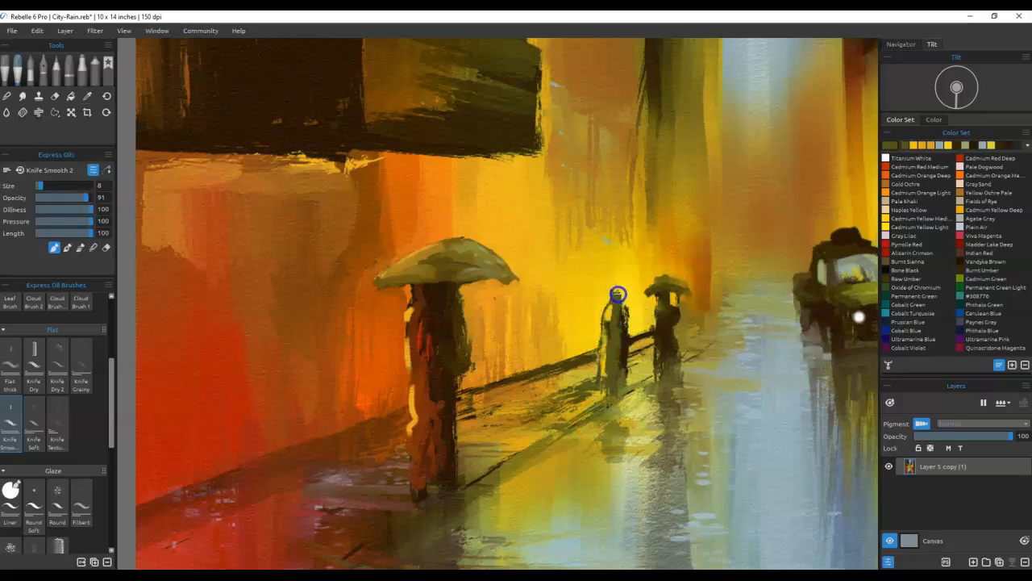
alt+click(625, 294)
mouse_move(626, 337)
mouse_down()
mouse_move(620, 371)
mouse_move(610, 338)
mouse_move(603, 385)
mouse_up()
alt+click(669, 327)
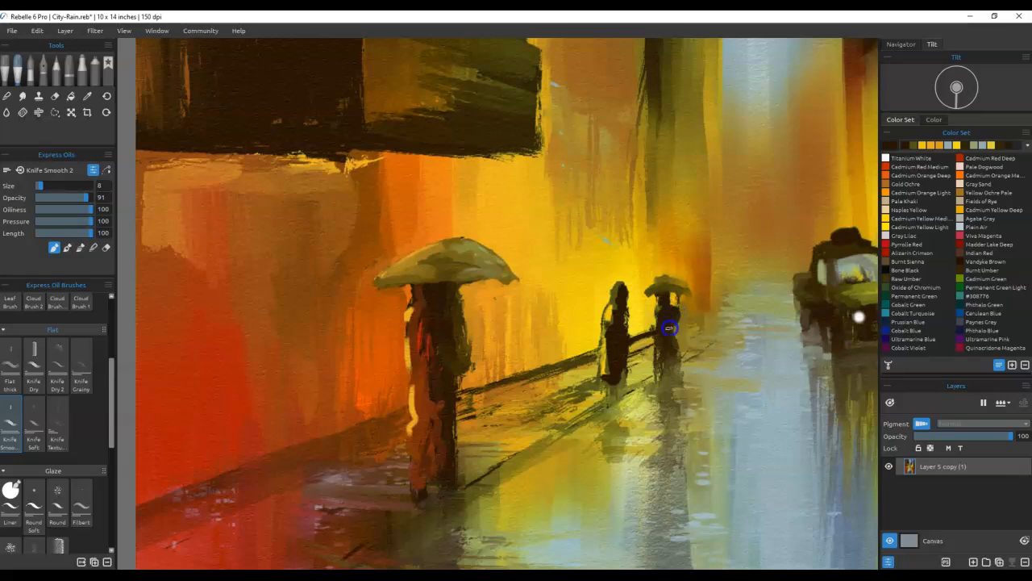
mouse_move(653, 295)
mouse_down()
mouse_move(681, 290)
mouse_move(670, 283)
mouse_move(666, 297)
mouse_move(677, 283)
mouse_up()
Step: Add pale blue-grey highlights from the sky to the small umbrella and the coats of the distant left figures
alt+click(757, 66)
key(n)
key(n)
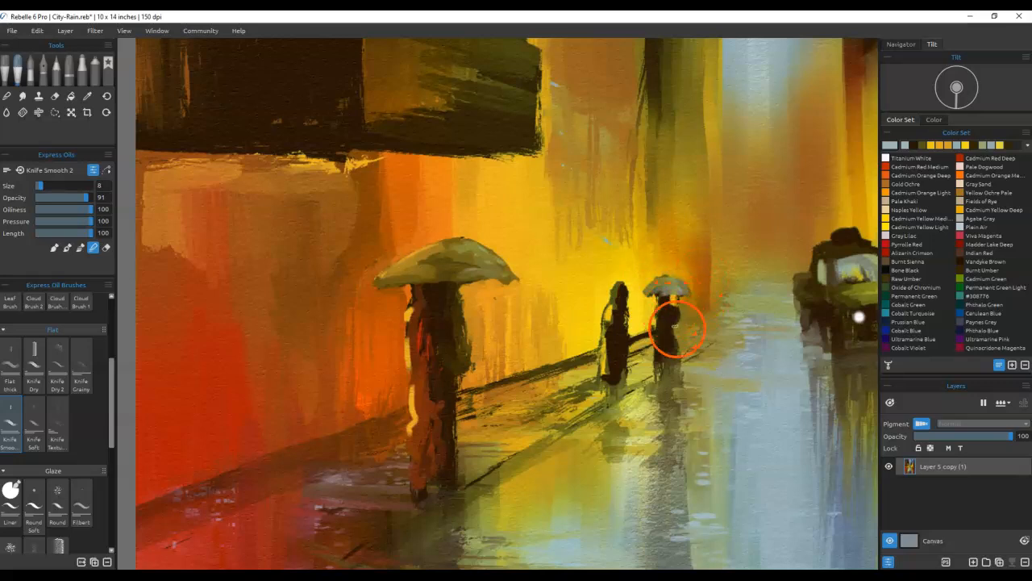
mouse_move(670, 331)
mouse_down()
mouse_move(674, 355)
mouse_move(626, 362)
mouse_up()
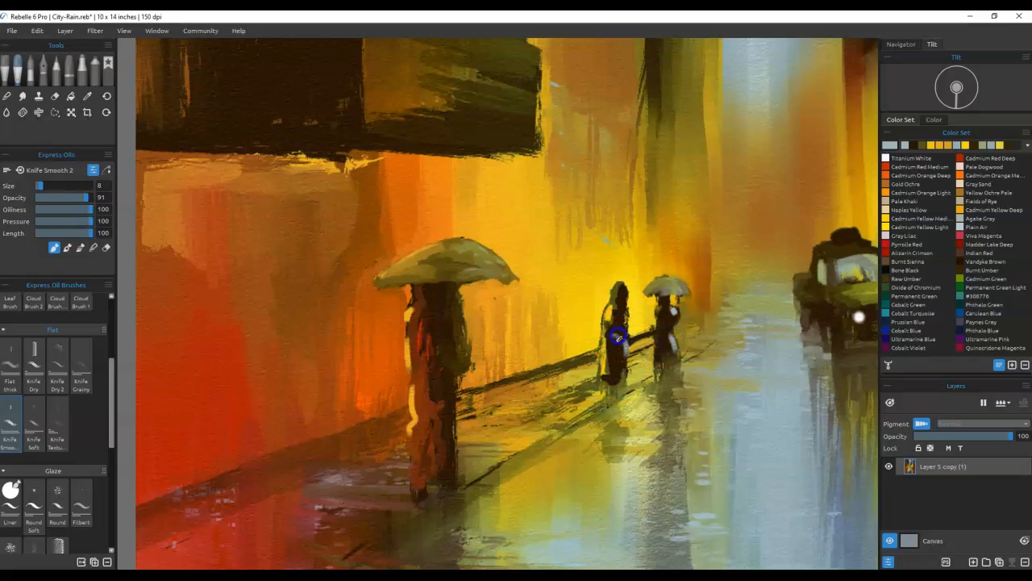
Step: Paint pale rim highlights around the right-sidewalk pair and a sampled orange edge on the short figure beside them
drag(749, 410, 406, 401)
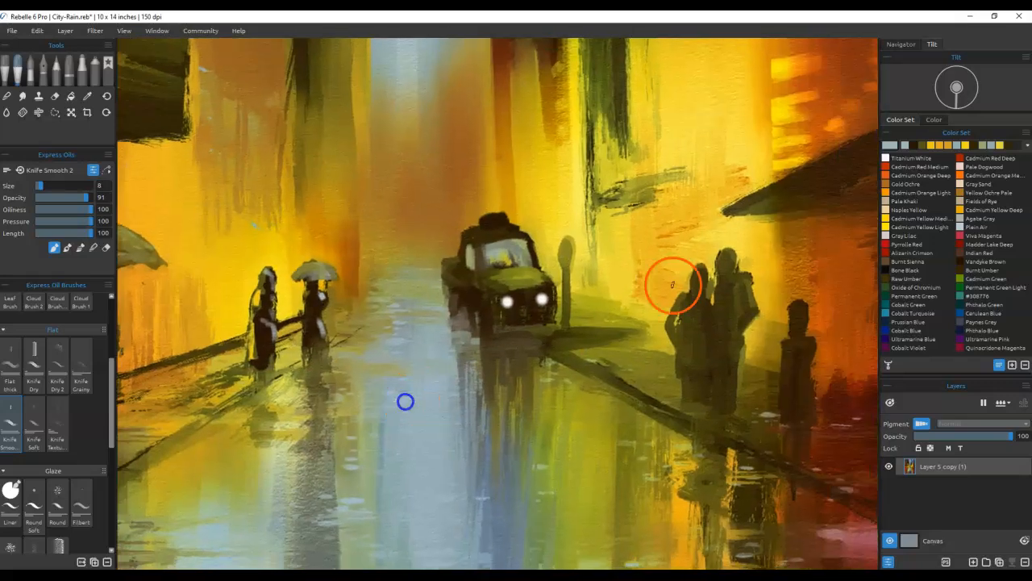
drag(685, 299, 671, 329)
alt+click(736, 237)
drag(728, 259, 748, 311)
drag(740, 352, 736, 416)
mouse_move(798, 303)
mouse_down()
mouse_move(792, 321)
mouse_move(809, 389)
mouse_up()
alt+click(831, 315)
drag(816, 352, 809, 371)
key(b)
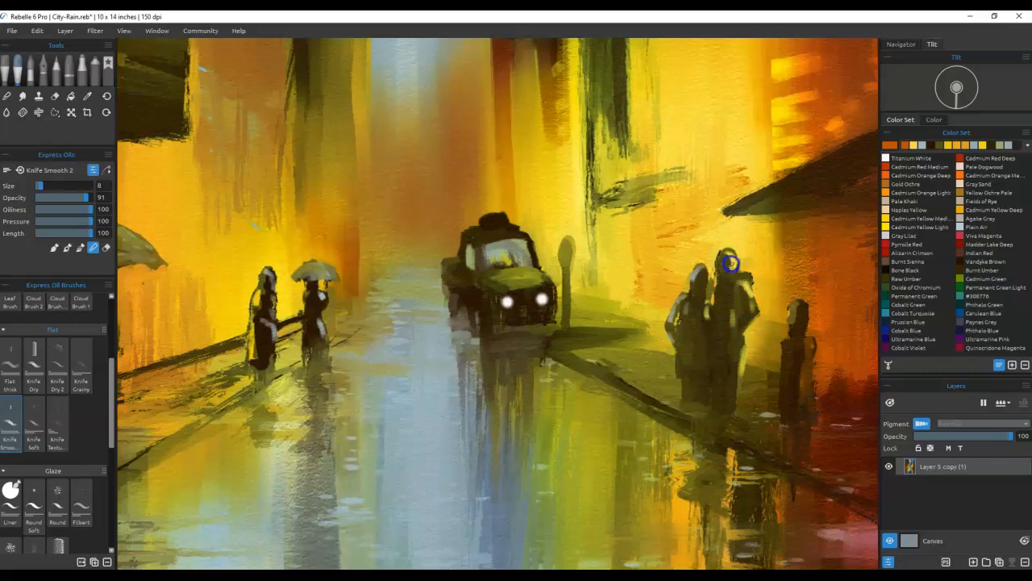
Step: Darken the bodies of the right-sidewalk pair, the short figure and the post beside the car with sampled dark brown
alt+click(265, 309)
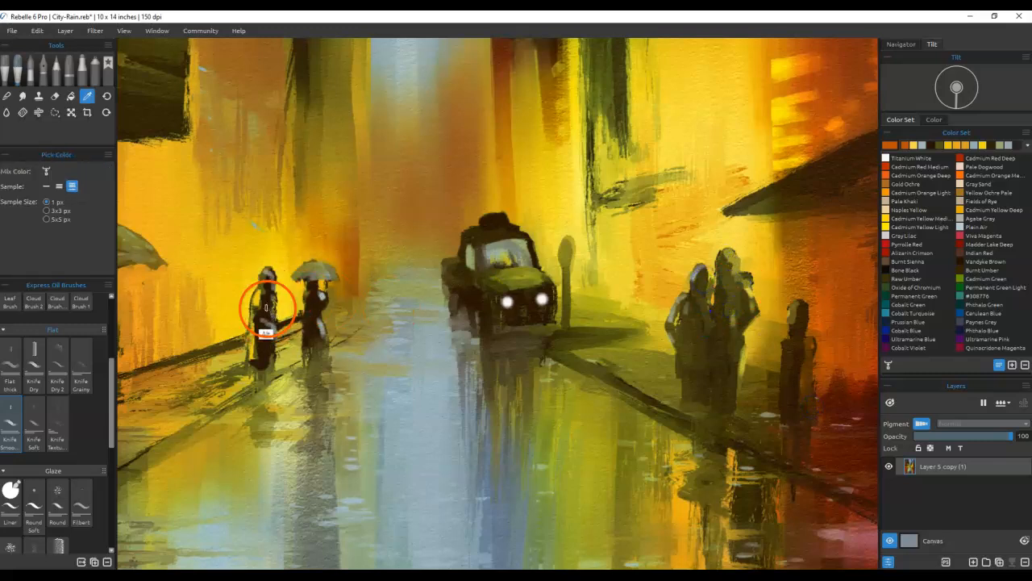
drag(695, 290, 701, 285)
drag(695, 327, 697, 398)
drag(705, 331, 725, 270)
drag(726, 362, 718, 394)
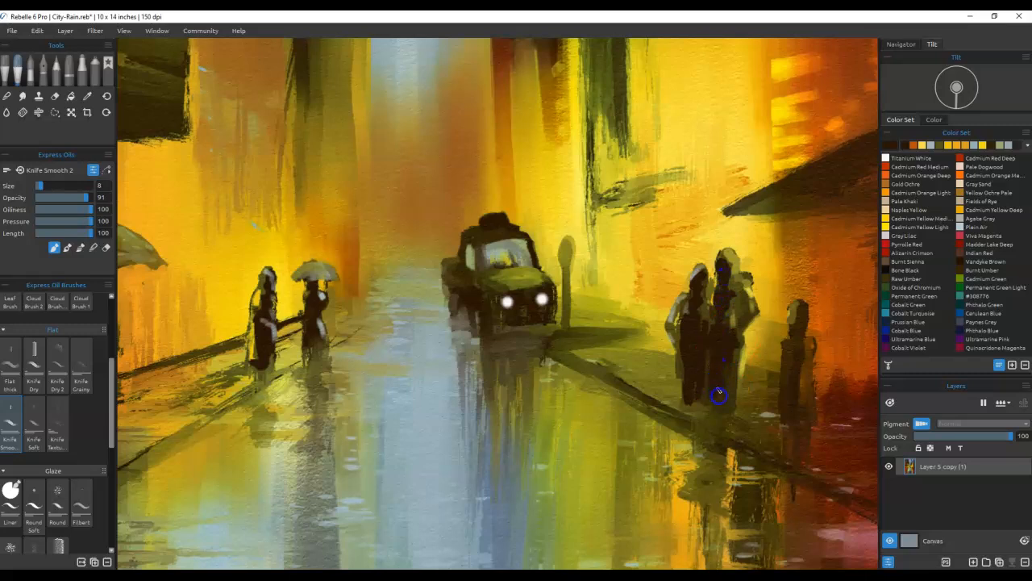
mouse_move(669, 329)
mouse_down()
mouse_move(764, 275)
mouse_move(687, 296)
mouse_move(750, 302)
mouse_move(730, 338)
mouse_move(732, 288)
mouse_move(724, 385)
mouse_up()
mouse_move(794, 345)
mouse_down()
mouse_move(807, 362)
mouse_move(802, 385)
mouse_move(797, 300)
mouse_up()
drag(567, 240, 567, 326)
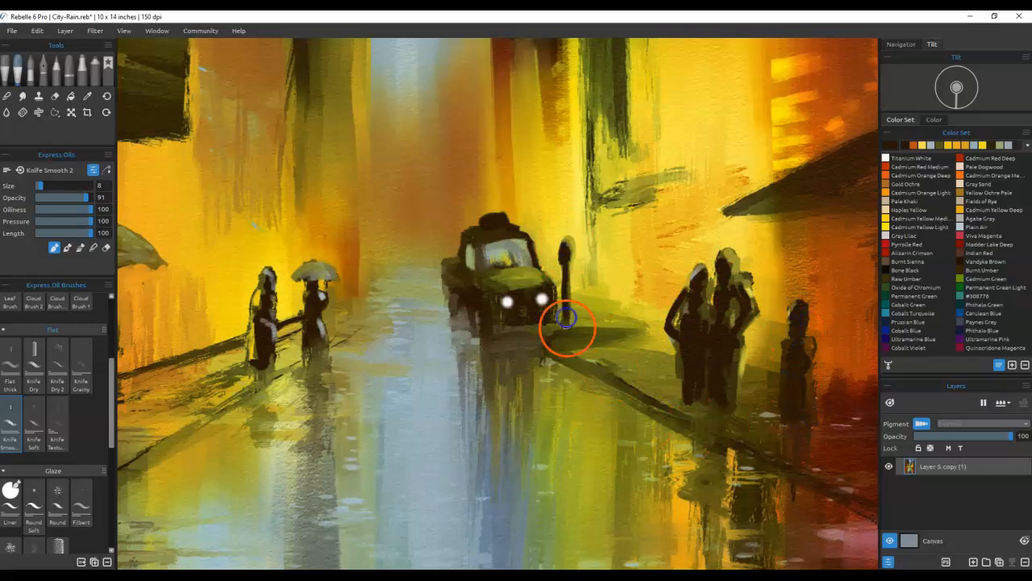
Step: Darken the far-right figure below the awning with a near-black color, and blend its coat, head and walking legs
drag(704, 380, 331, 324)
mouse_move(534, 276)
mouse_down()
mouse_move(647, 309)
mouse_move(639, 293)
mouse_move(523, 273)
mouse_move(543, 293)
mouse_move(527, 342)
mouse_move(541, 343)
mouse_move(517, 379)
mouse_up()
click(890, 144)
click(639, 294)
click(591, 388)
key(b)
mouse_move(515, 316)
mouse_down()
mouse_move(518, 349)
mouse_move(532, 332)
mouse_move(547, 398)
mouse_up()
drag(514, 317, 509, 273)
drag(535, 226, 538, 218)
drag(520, 409, 531, 443)
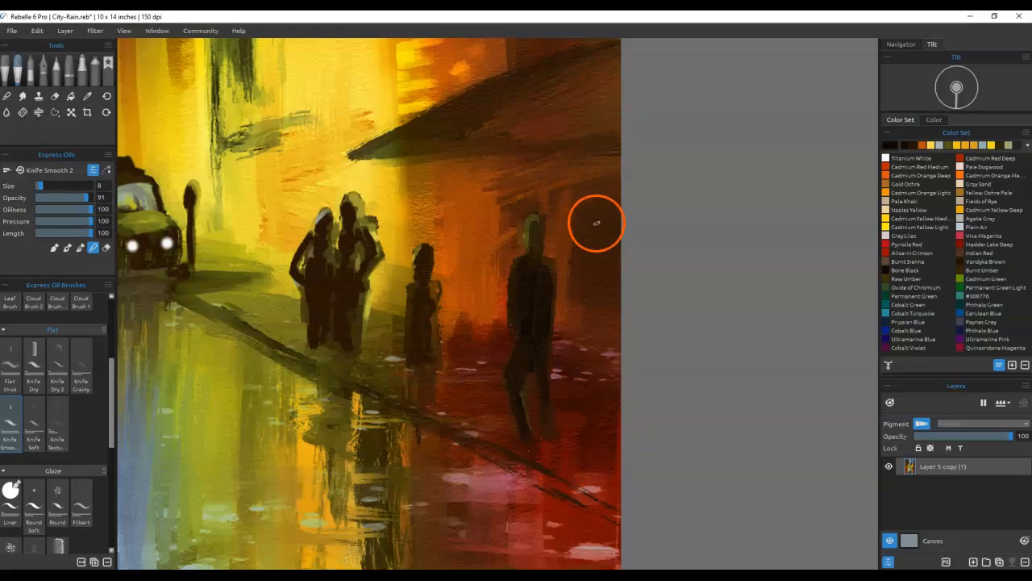
Step: Paint near-black beams, windows and a thin support post on the building below the right awning
key(b)
drag(583, 182, 650, 168)
drag(553, 169, 636, 153)
mouse_move(614, 201)
mouse_down()
mouse_move(613, 259)
mouse_move(588, 263)
mouse_up()
mouse_move(592, 213)
mouse_down()
mouse_move(589, 265)
mouse_move(604, 236)
mouse_move(605, 269)
mouse_move(583, 305)
mouse_up()
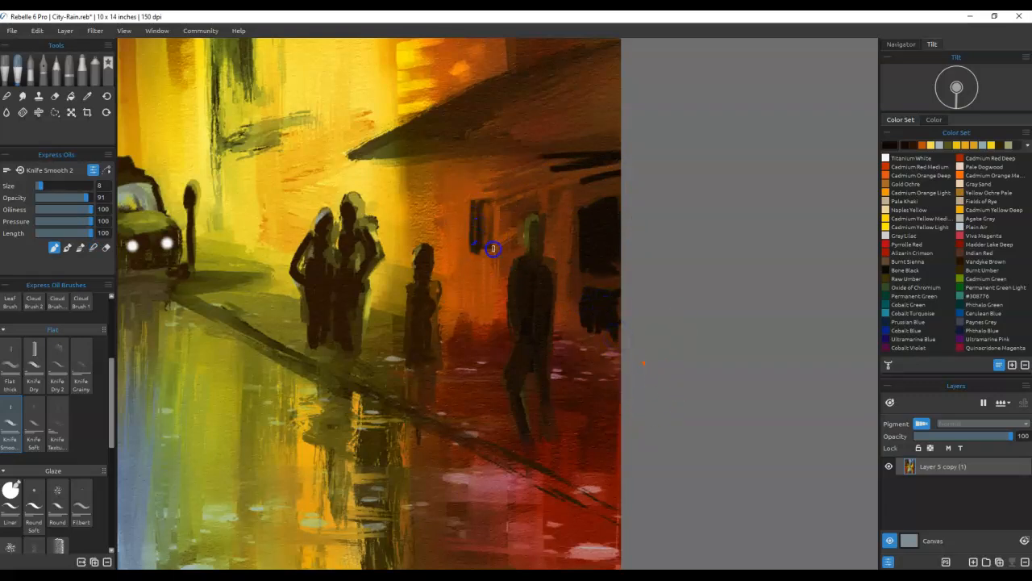
drag(401, 162, 401, 235)
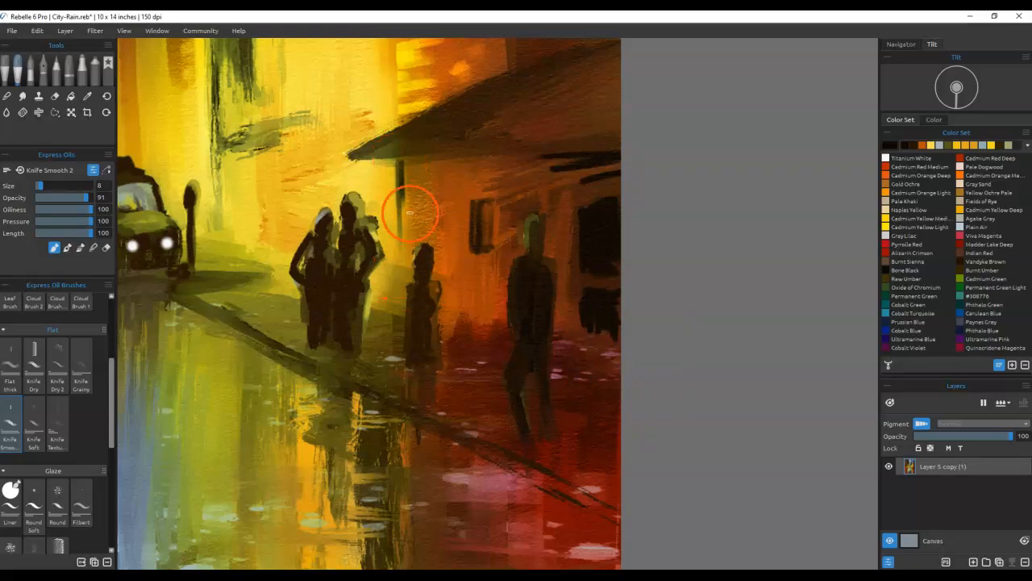
Step: Outline the right awning's sloping roof with dark strokes and blend its surface into the shadow
mouse_move(362, 152)
mouse_down()
mouse_move(497, 76)
mouse_move(621, 45)
mouse_up()
drag(525, 72, 636, 127)
key(n)
drag(521, 124, 605, 120)
drag(525, 97, 635, 80)
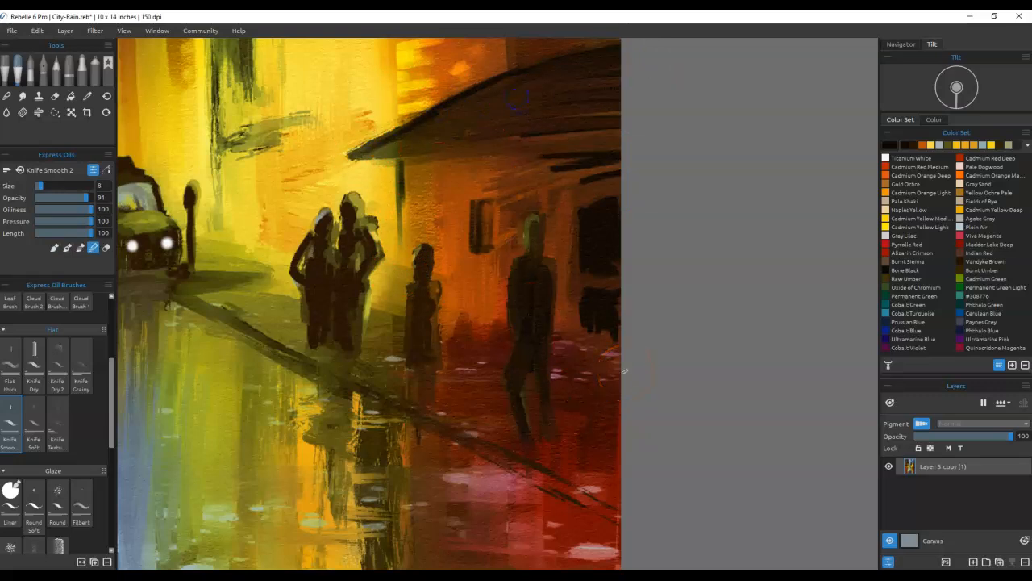
Step: Paint pale blue-grey diagonal lines along both sides of the wet road and blend them into its reflections
key(ctrl+0)
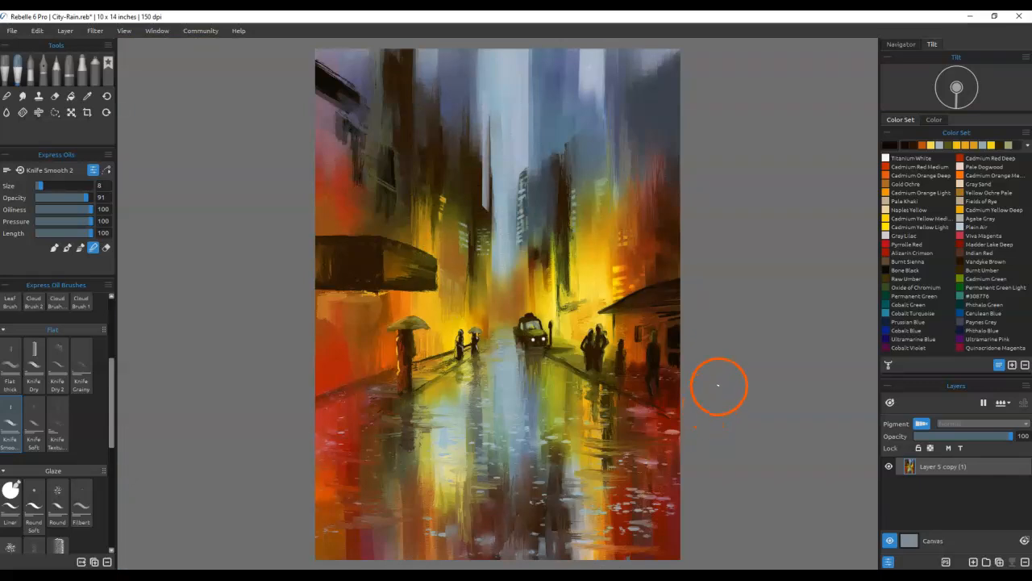
alt+click(501, 385)
click(409, 496)
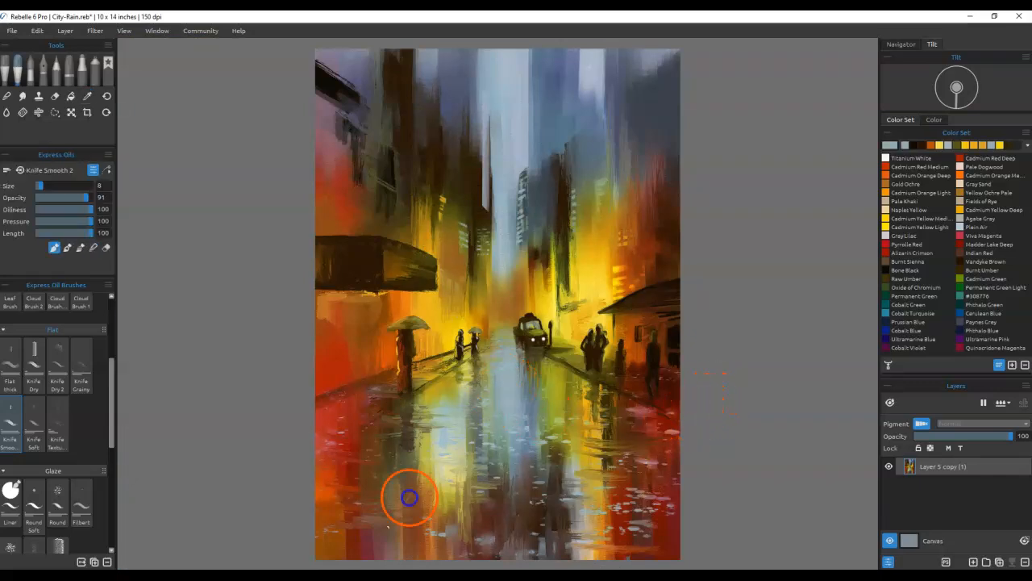
drag(476, 410, 408, 500)
drag(519, 376, 622, 448)
key(b)
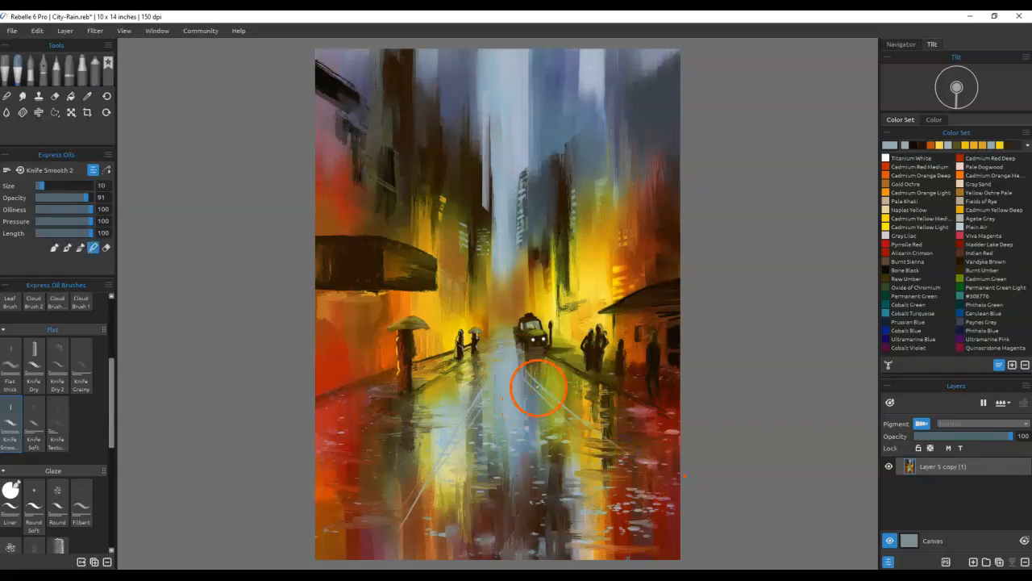
mouse_move(483, 436)
mouse_down()
mouse_move(473, 473)
mouse_move(396, 491)
mouse_move(459, 444)
mouse_move(468, 402)
mouse_move(495, 380)
mouse_move(637, 431)
mouse_move(475, 421)
mouse_move(401, 476)
mouse_move(411, 542)
mouse_up()
mouse_move(609, 374)
mouse_down()
mouse_move(689, 420)
mouse_move(679, 422)
mouse_move(593, 367)
mouse_move(735, 358)
mouse_move(646, 387)
mouse_up()
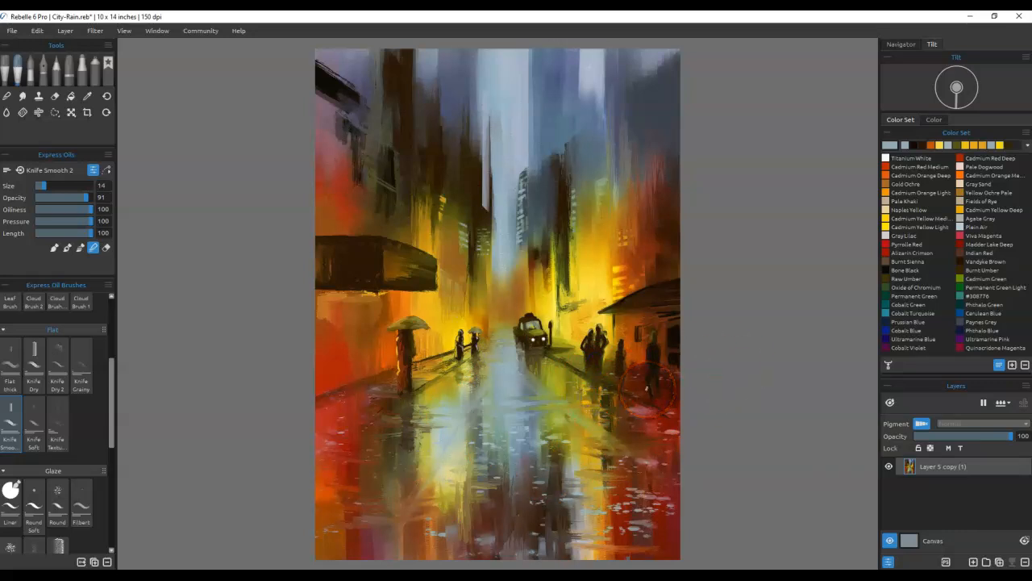
Step: Paint dark background silhouettes and a window on the wall below the left awning, and blend them into the red-orange
alt+click(409, 353)
drag(326, 362, 322, 395)
drag(321, 348, 321, 352)
click(347, 334)
alt+click(350, 304)
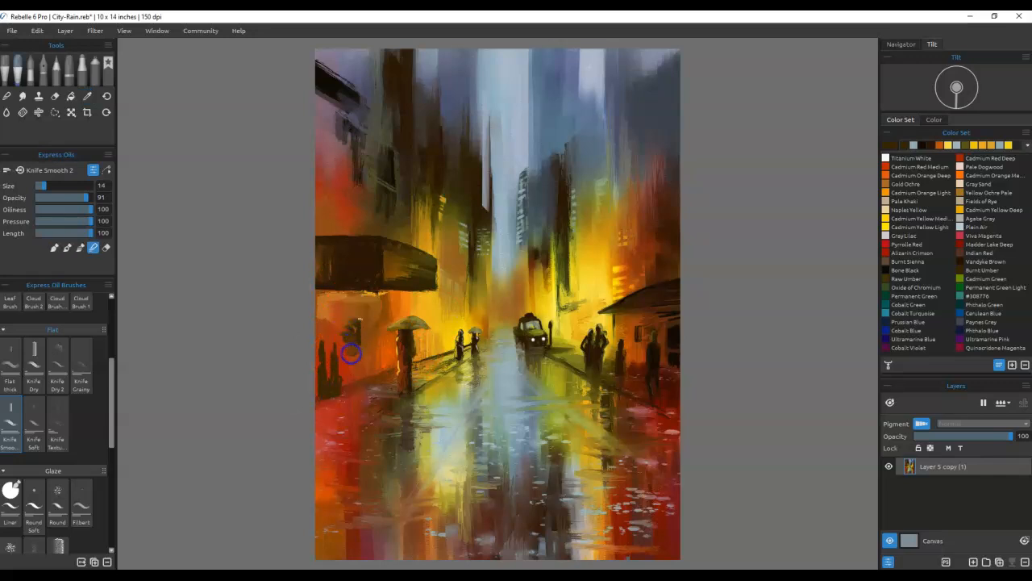
alt+click(342, 366)
alt+click(370, 372)
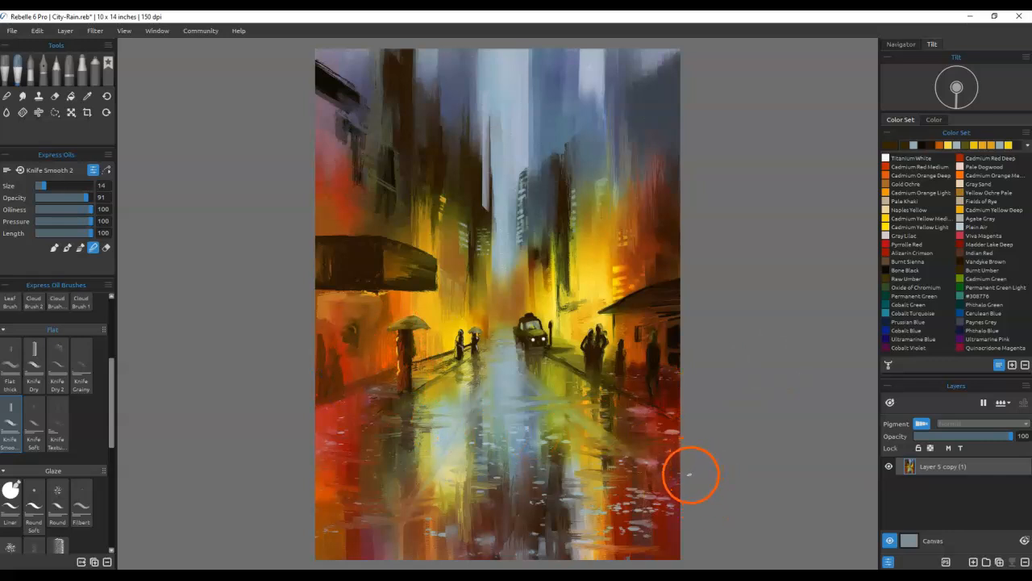
Step: Paint a distant building at the street's vanishing point, and add dark blended windows to the upper-right building
alt+click(488, 219)
drag(494, 292, 499, 306)
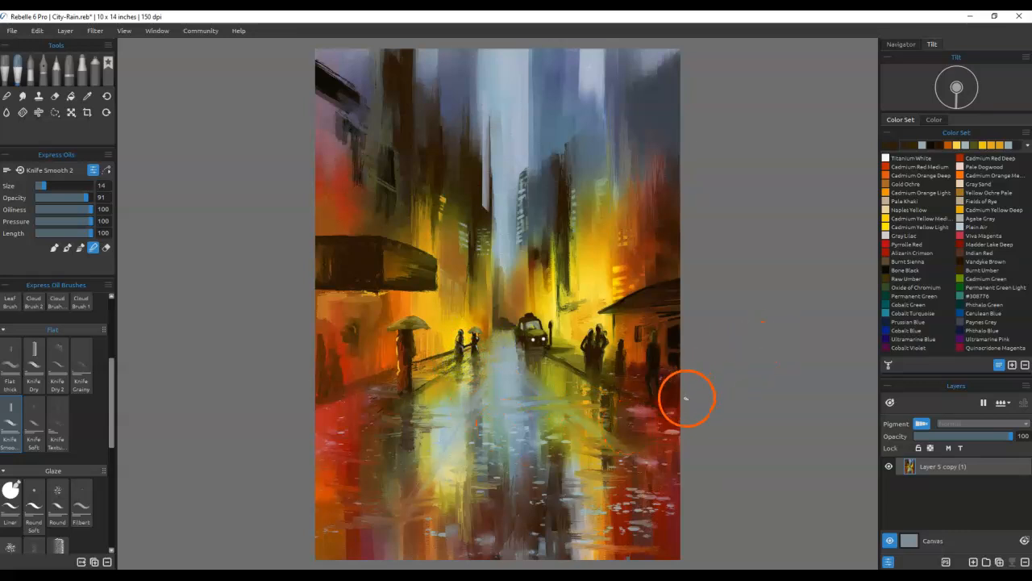
key(b)
drag(661, 96, 661, 129)
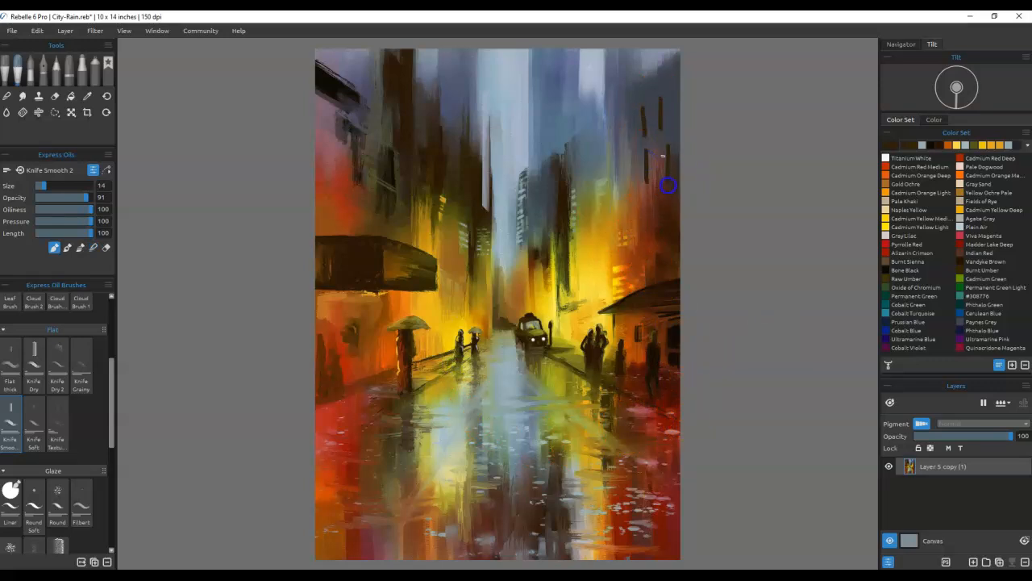
key(b)
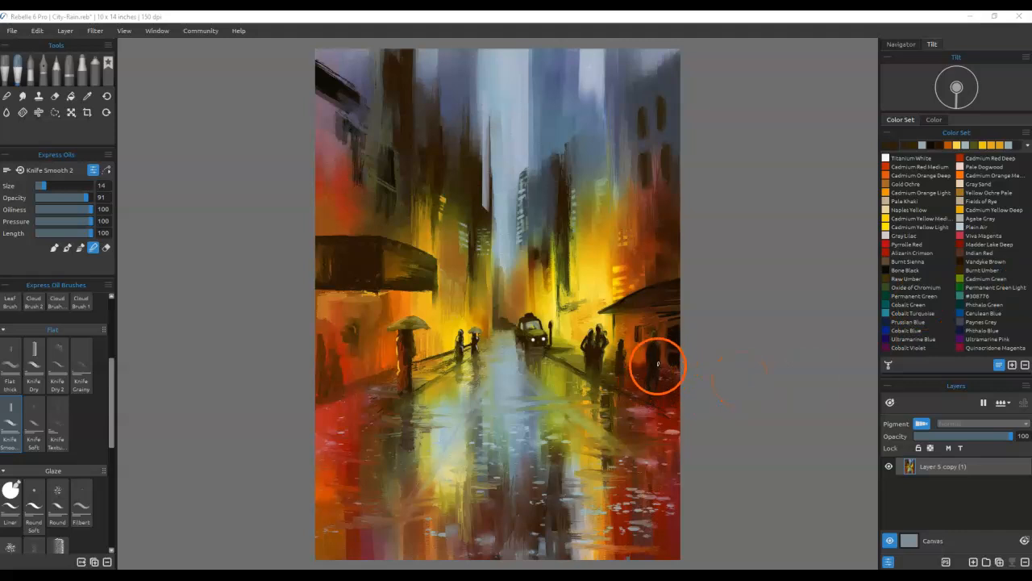
Step: Blend the dark strokes above the car's roof and paint a red body on the small figure beneath the right awning
click(519, 315)
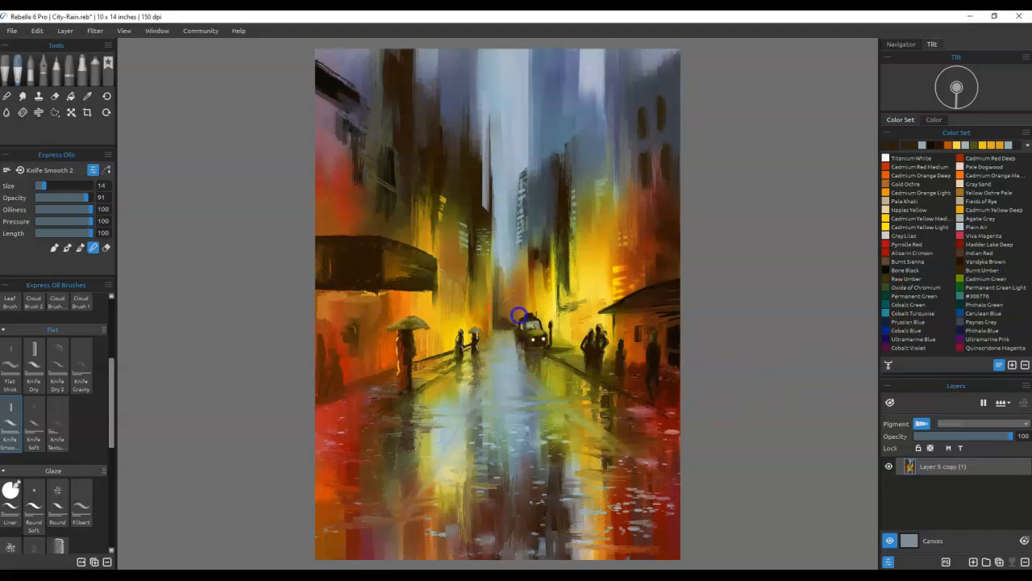
mouse_move(524, 313)
mouse_down()
mouse_move(545, 315)
mouse_move(537, 323)
mouse_move(543, 307)
mouse_up()
alt+click(628, 487)
drag(618, 355, 618, 358)
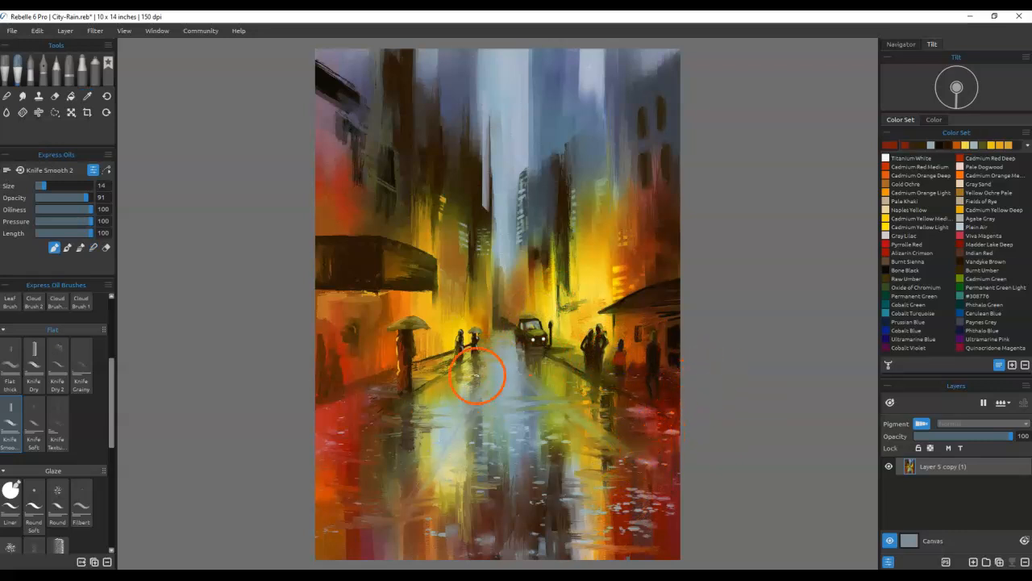
Step: Draw a large streetlamp in pale grey, its arm reaching in from the painting's left edge above the left awning
alt+click(494, 359)
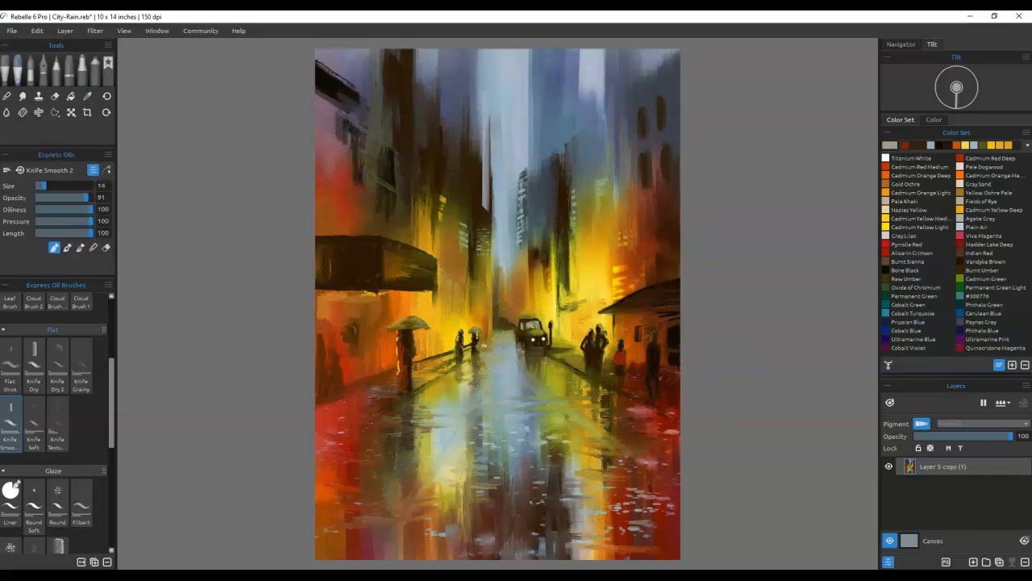
drag(300, 139, 397, 135)
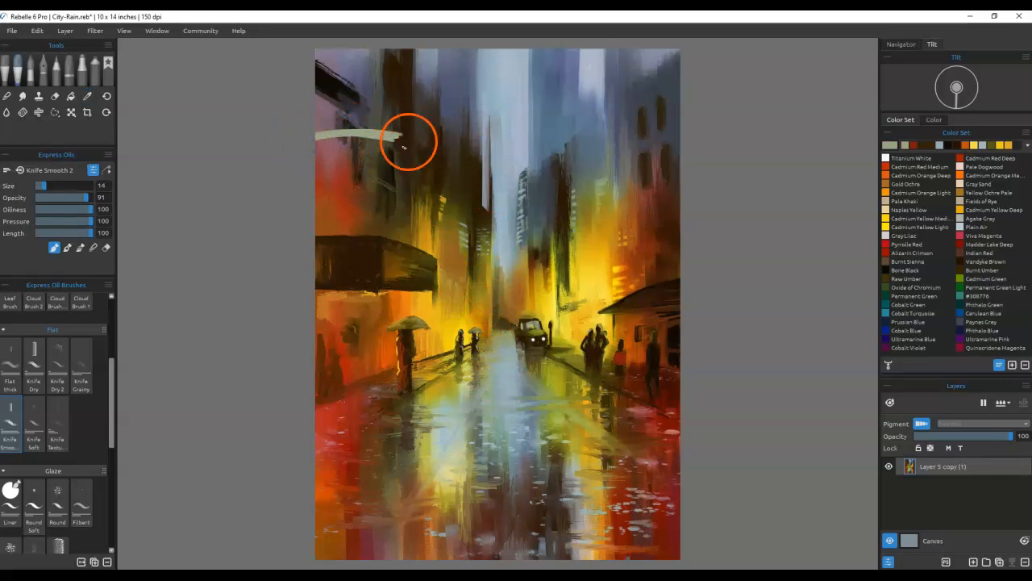
key(ctrl+z)
drag(313, 134, 423, 139)
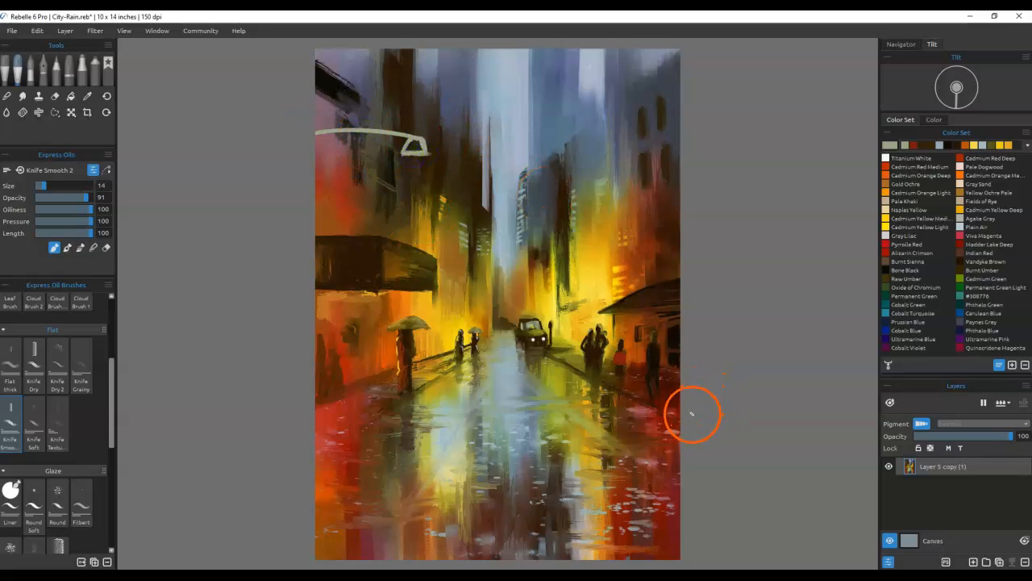
Step: Paint the streetlamp's arm and head dark brown and fill its underside with yellow light
alt+click(648, 288)
drag(406, 155, 412, 142)
alt+click(403, 105)
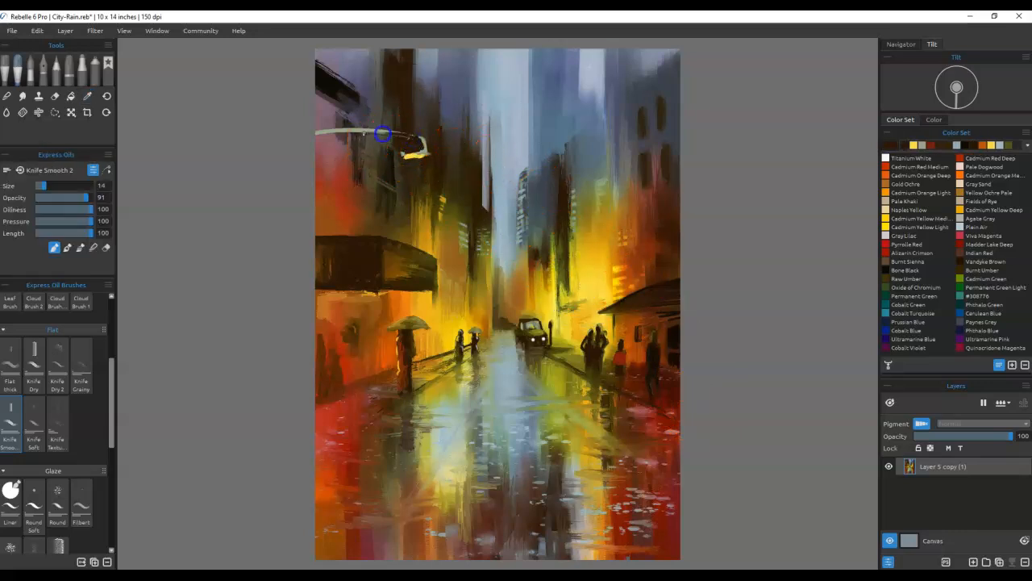
alt+click(580, 279)
drag(408, 153, 408, 159)
key(b)
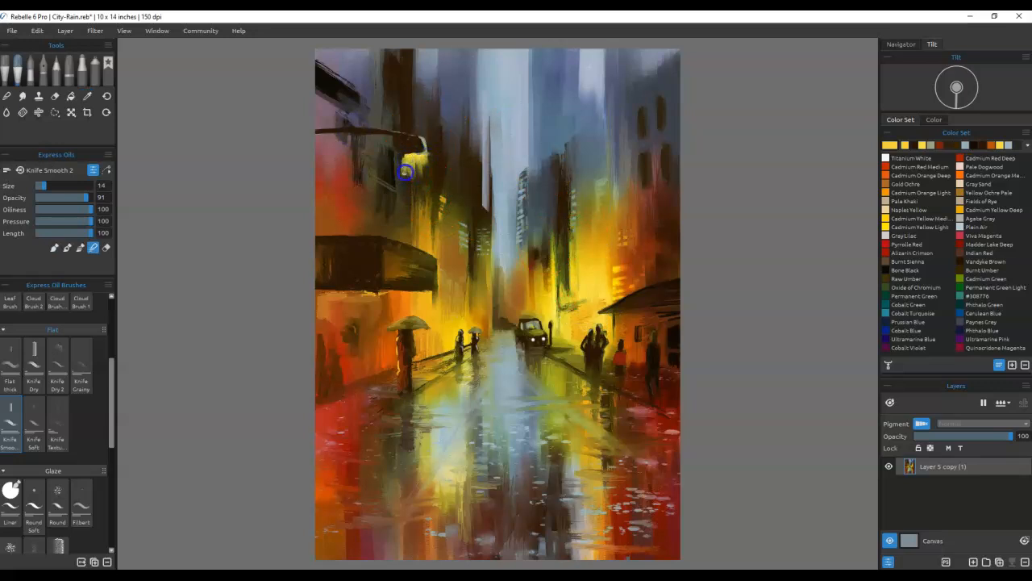
Step: Pull the lamp's yellow glow downward and paint a matching yellow reflection on the wet road below it
drag(429, 179, 429, 185)
mouse_move(444, 479)
mouse_down()
mouse_move(415, 483)
mouse_move(436, 487)
mouse_move(534, 355)
mouse_move(408, 480)
mouse_move(444, 508)
mouse_up()
alt+click(540, 354)
key(s)
mouse_move(391, 483)
mouse_down()
mouse_move(445, 476)
mouse_move(400, 487)
mouse_move(457, 503)
mouse_move(459, 490)
mouse_move(434, 483)
mouse_move(430, 498)
mouse_move(450, 474)
mouse_move(396, 482)
mouse_move(422, 493)
mouse_move(412, 484)
mouse_move(394, 496)
mouse_move(364, 482)
mouse_move(367, 496)
mouse_move(411, 481)
mouse_move(435, 500)
mouse_move(449, 490)
mouse_move(429, 467)
mouse_move(450, 480)
mouse_move(391, 480)
mouse_move(464, 508)
mouse_move(351, 497)
mouse_move(483, 486)
mouse_move(350, 481)
mouse_move(502, 476)
mouse_move(392, 497)
mouse_up()
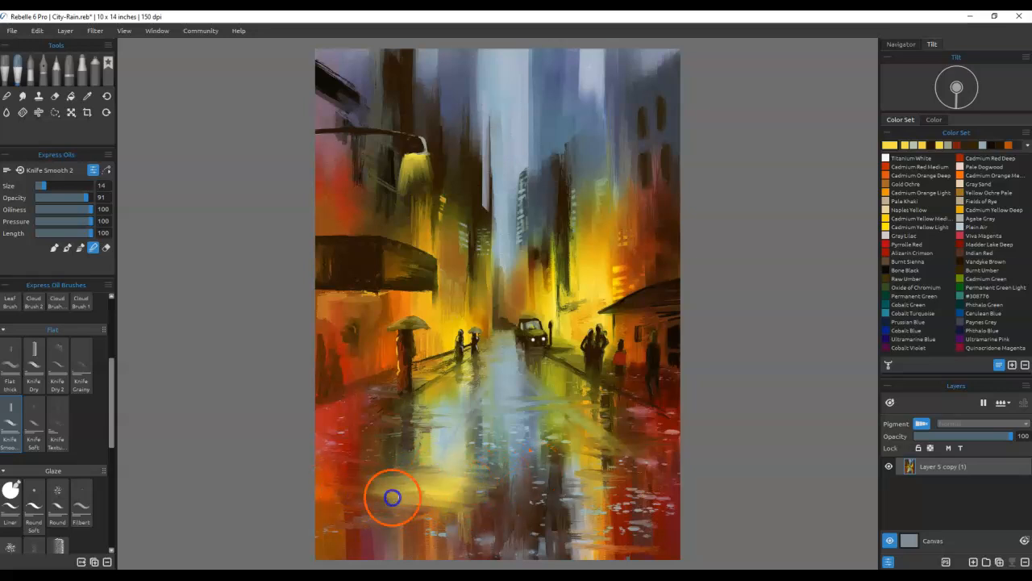
Step: Enlarge the brush to 45 and blend the yellow road reflection and the glow beneath the streetlamp
key(bracketright)
key(bracketright)
key(bracketright)
mouse_move(472, 505)
mouse_down()
mouse_move(349, 498)
mouse_move(401, 470)
mouse_up()
mouse_move(412, 160)
mouse_down()
mouse_move(396, 259)
mouse_move(417, 159)
mouse_move(438, 242)
mouse_up()
mouse_move(410, 177)
mouse_down()
mouse_move(387, 148)
mouse_move(325, 166)
mouse_move(392, 212)
mouse_move(402, 199)
mouse_up()
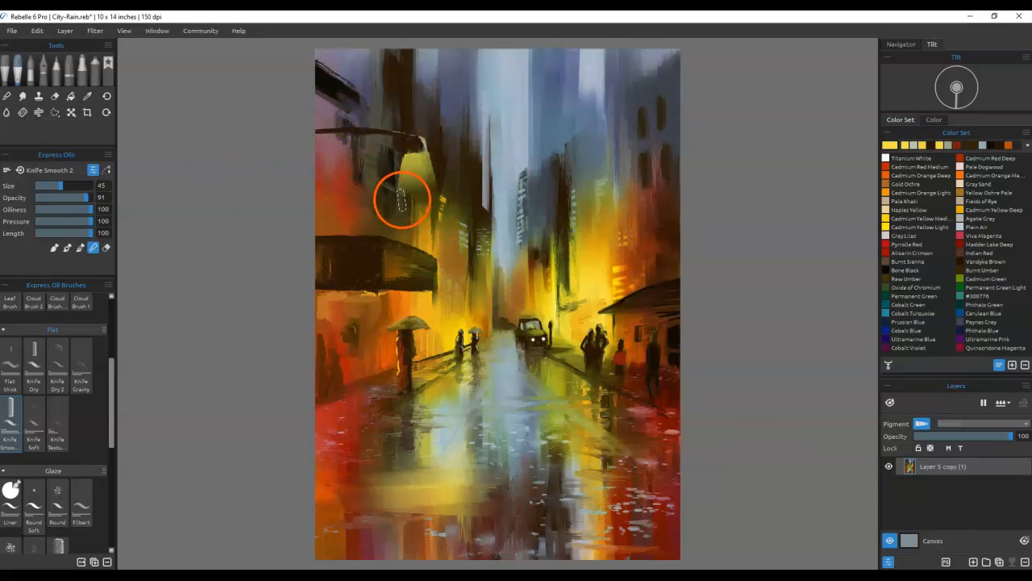
Step: Undo the last blend stroke and soften the streetlamp's dark arm into the building with the brush at size 20
key([)
key([)
key(ctrl+z)
key([)
drag(403, 140, 315, 136)
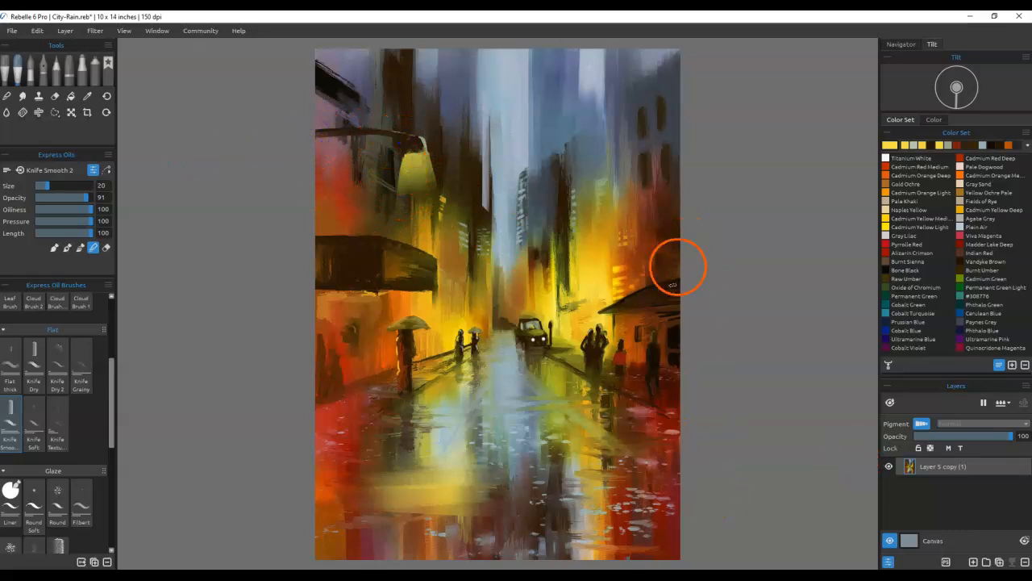
Step: Paint Titanium White highlights inside the streetlamp's head and across its yellow reflection on the road
click(886, 157)
click(413, 155)
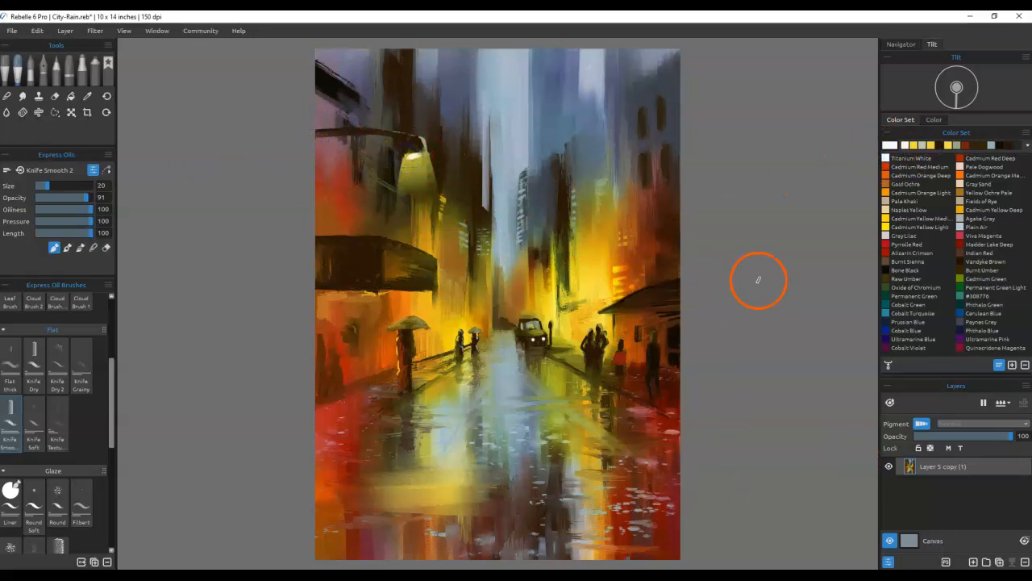
drag(470, 423, 445, 427)
drag(404, 491, 471, 477)
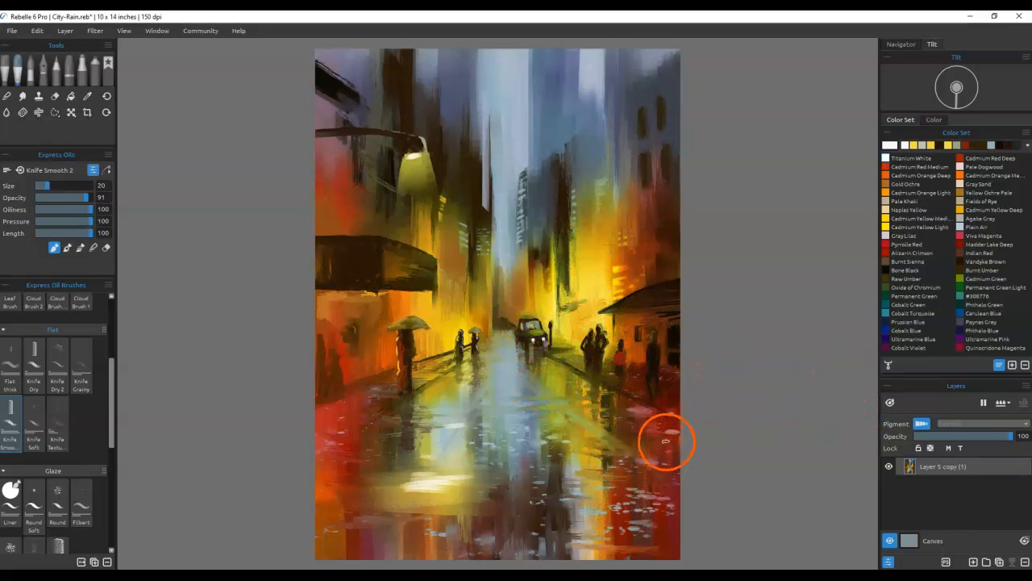
Step: Paint glowing yellow windows on the upper-right building and on the red wall above the left awning
alt+click(605, 281)
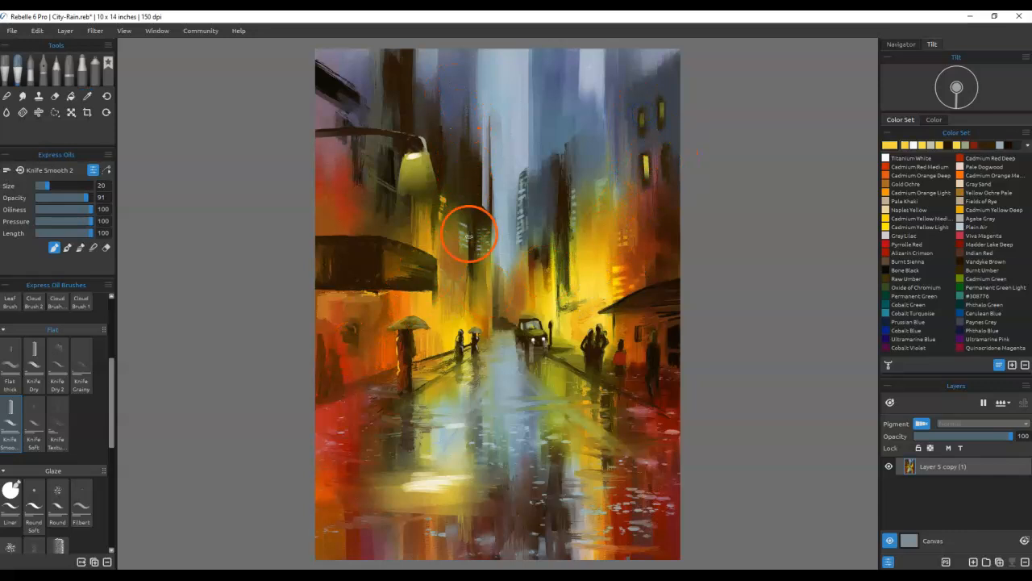
mouse_move(321, 202)
mouse_down()
mouse_move(327, 155)
mouse_move(329, 208)
mouse_up()
Step: Paint pale yellow panels and sign-like marks on the left awning with the brush at size 12, and blend them
mouse_move(391, 251)
mouse_down()
mouse_move(426, 257)
mouse_move(394, 263)
mouse_move(399, 282)
mouse_move(395, 259)
mouse_move(431, 268)
mouse_move(396, 290)
mouse_move(396, 242)
mouse_move(390, 253)
mouse_move(416, 259)
mouse_move(410, 276)
mouse_move(391, 274)
mouse_move(410, 263)
mouse_up()
key([)
drag(327, 263, 328, 280)
drag(338, 279, 360, 283)
mouse_move(375, 282)
mouse_down()
mouse_move(376, 250)
mouse_move(335, 237)
mouse_move(348, 273)
mouse_up()
drag(359, 263, 340, 266)
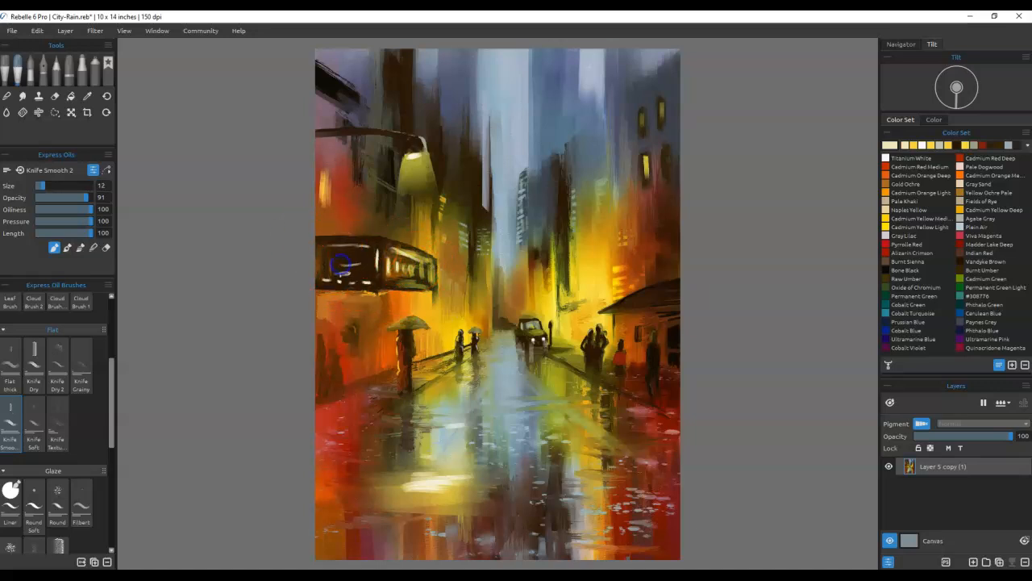
key(w)
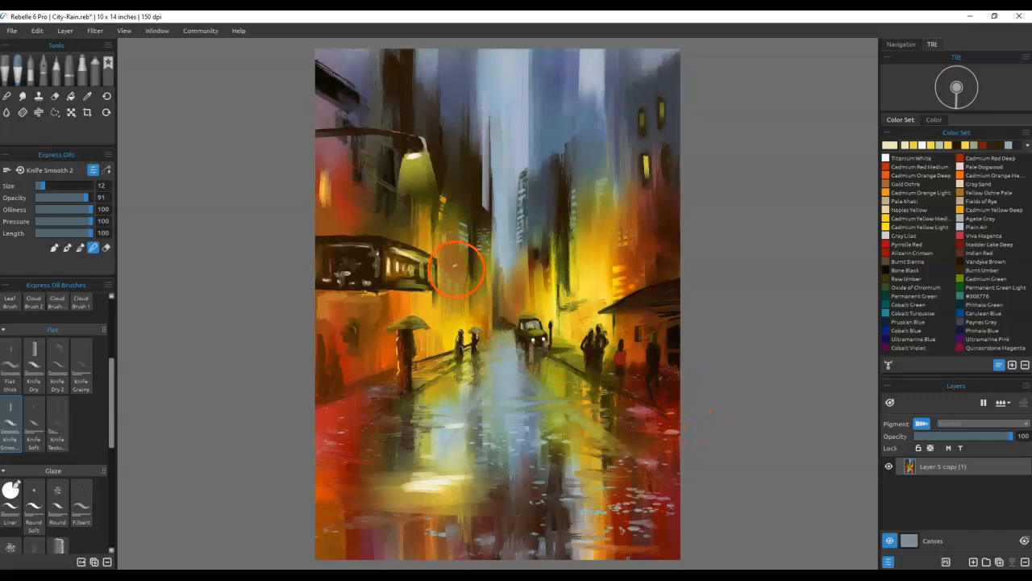
alt+click(469, 255)
drag(436, 250, 474, 267)
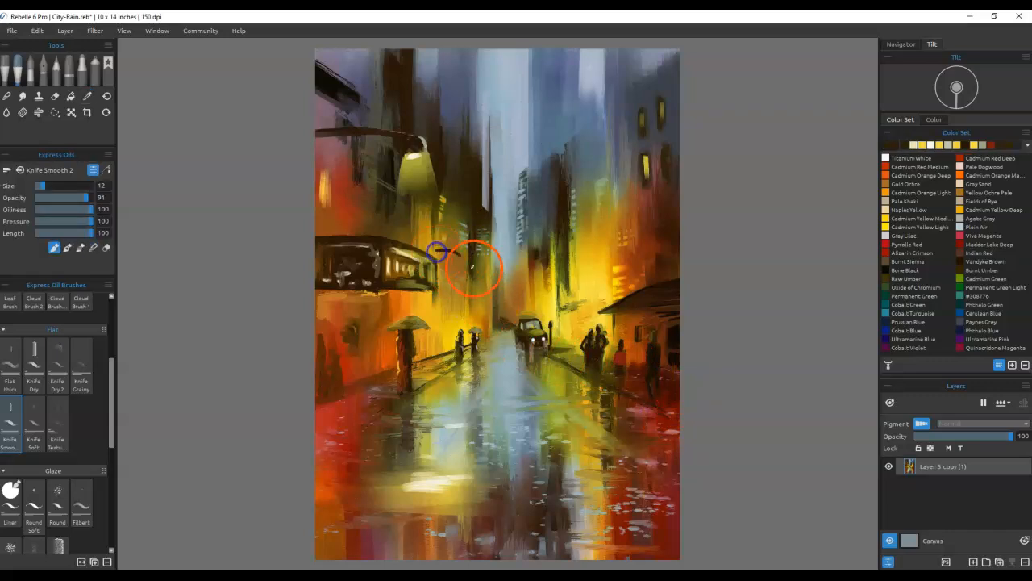
key(ctrl+z)
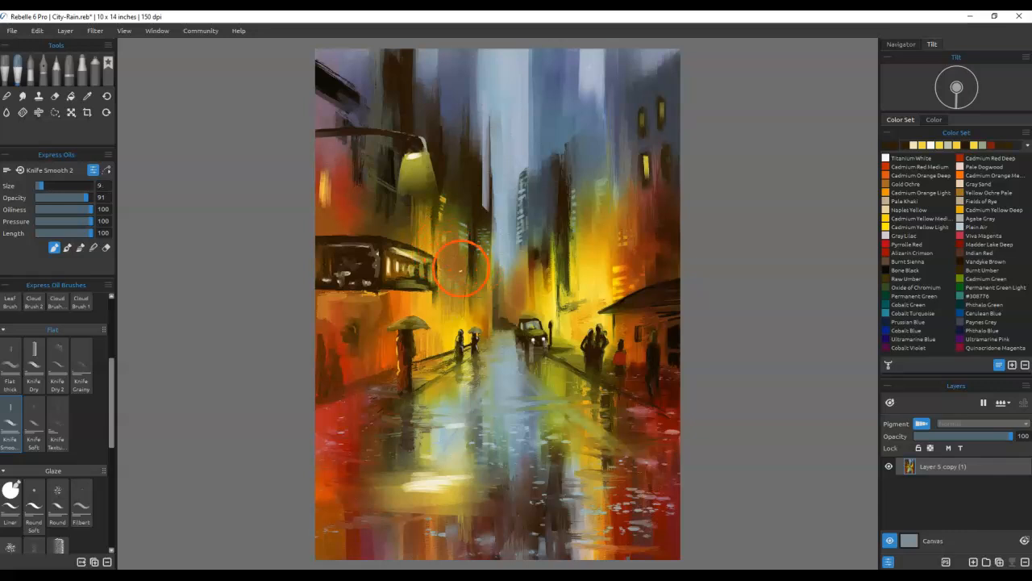
drag(449, 330, 449, 352)
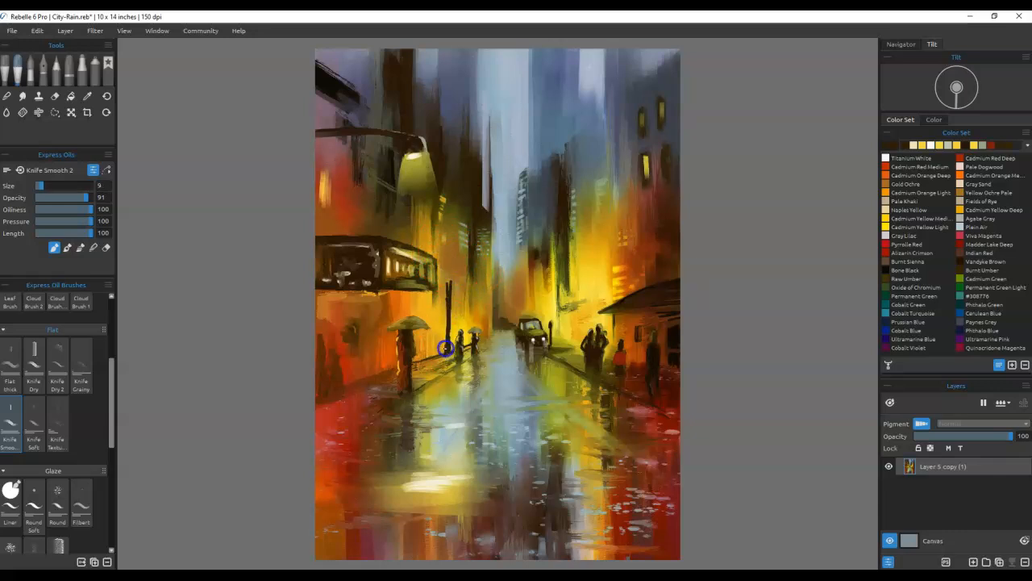
key(ctrl+z)
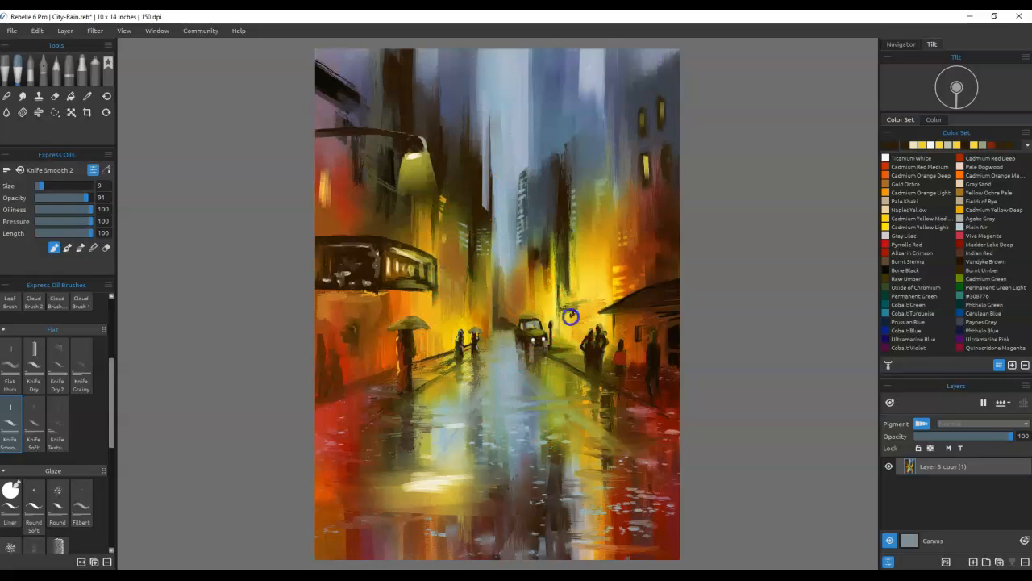
Step: Add blended dark strokes to the glowing wall right of the car, and refine the pavement edge below with blended olive and grey strokes
key(b)
drag(577, 300, 567, 342)
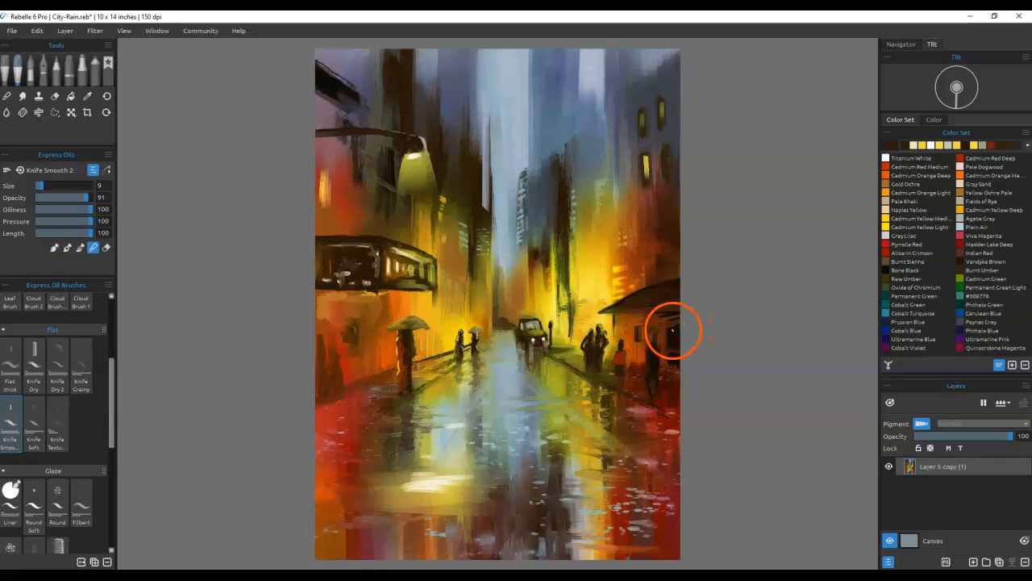
key(b)
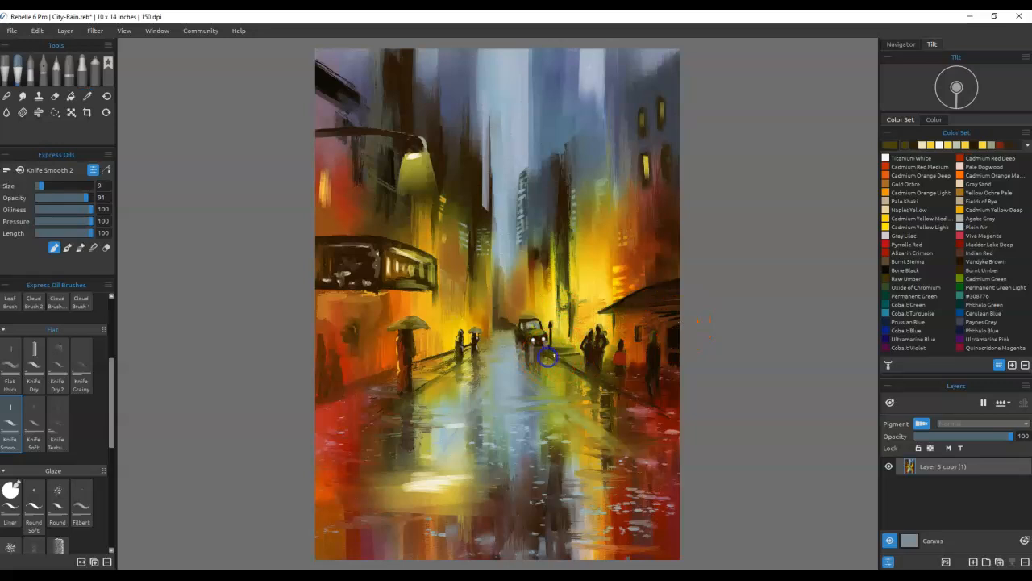
alt+click(528, 357)
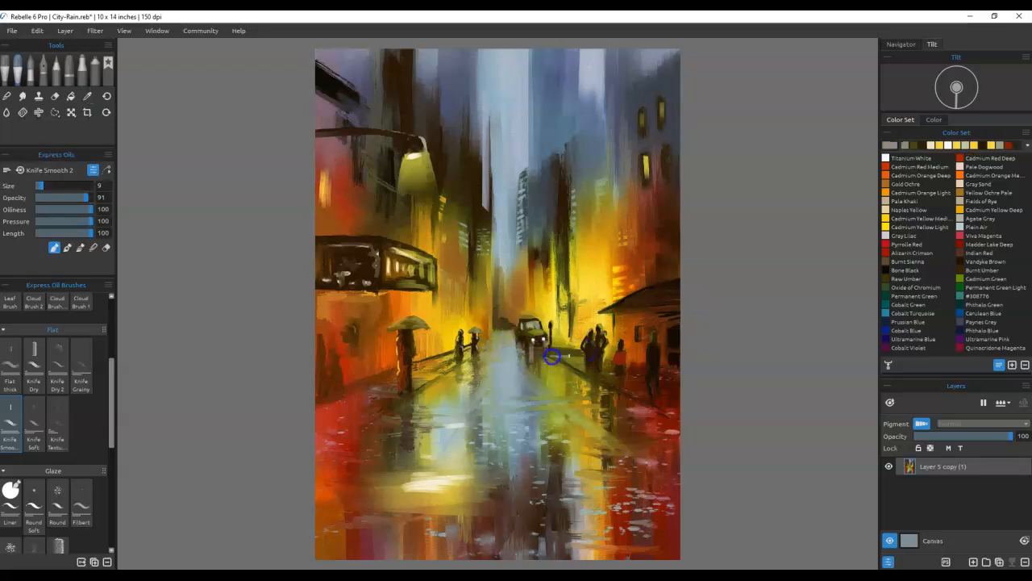
alt+click(553, 360)
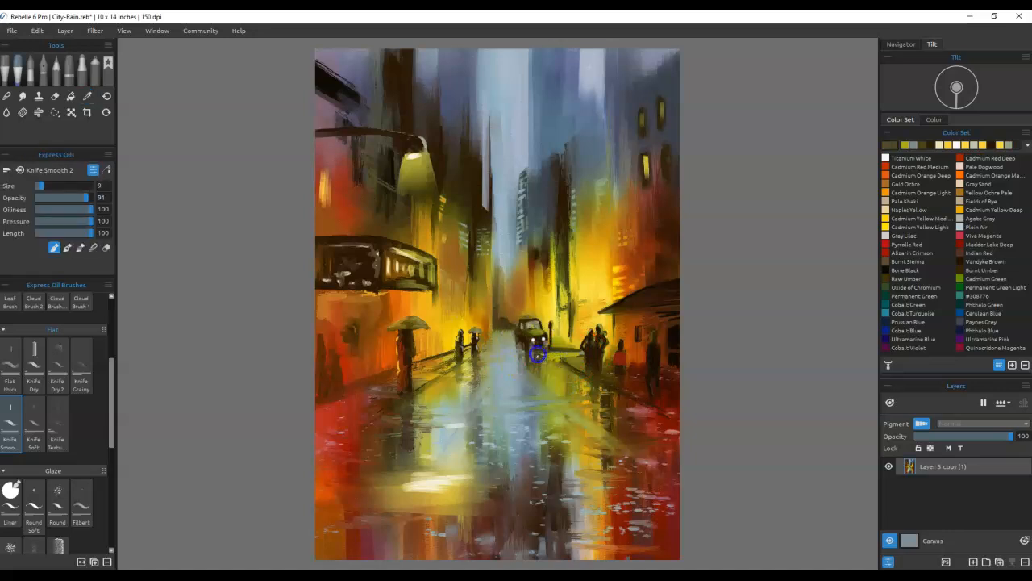
alt+click(536, 360)
key(b)
click(541, 358)
drag(557, 357, 571, 362)
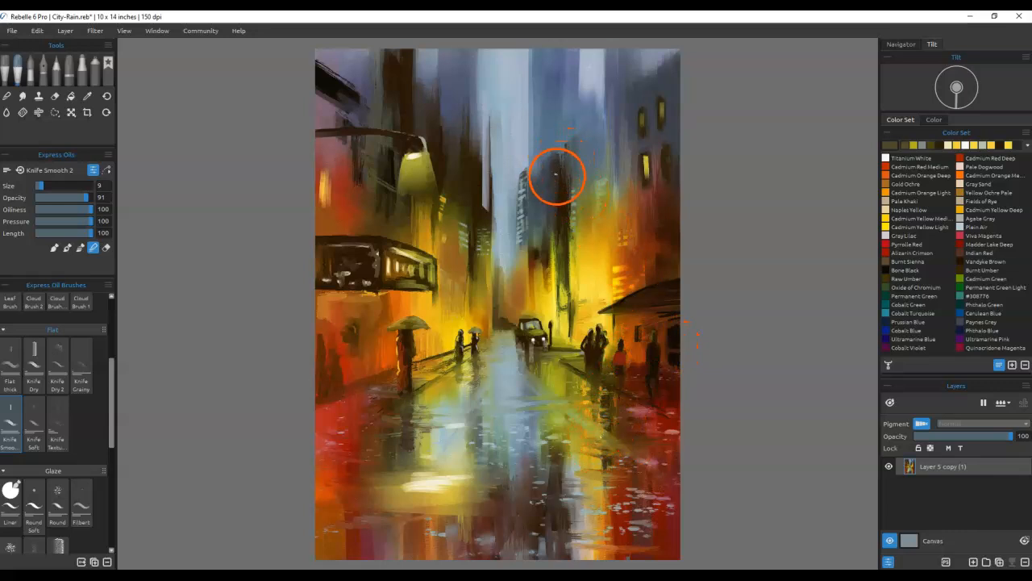
Step: Paint tiny olive-yellow lit windows on the dark distant towers on both sides of the street
key(b)
mouse_move(545, 168)
mouse_down()
mouse_move(548, 183)
mouse_move(532, 189)
mouse_move(486, 184)
mouse_move(467, 161)
mouse_up()
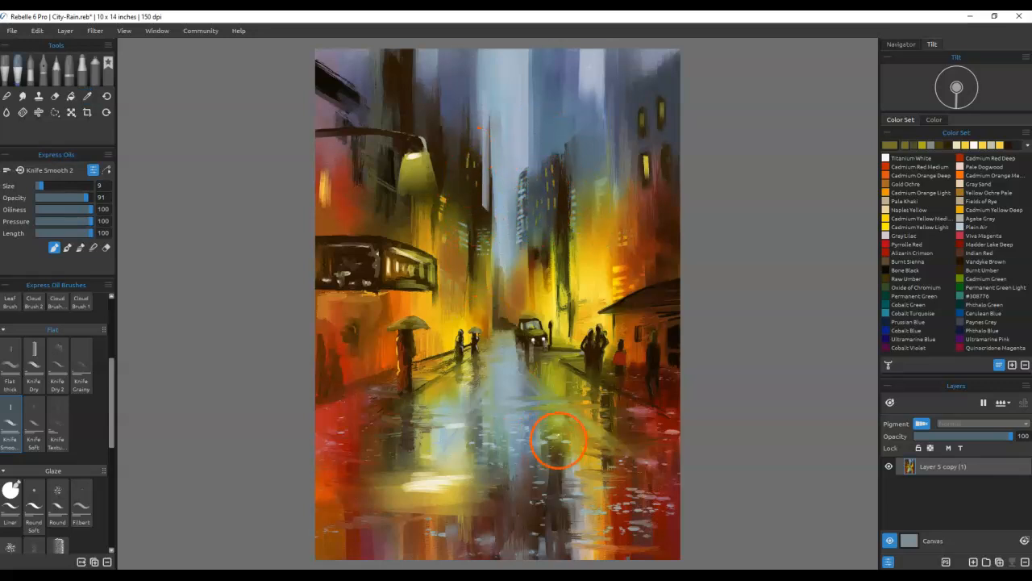
alt+click(635, 524)
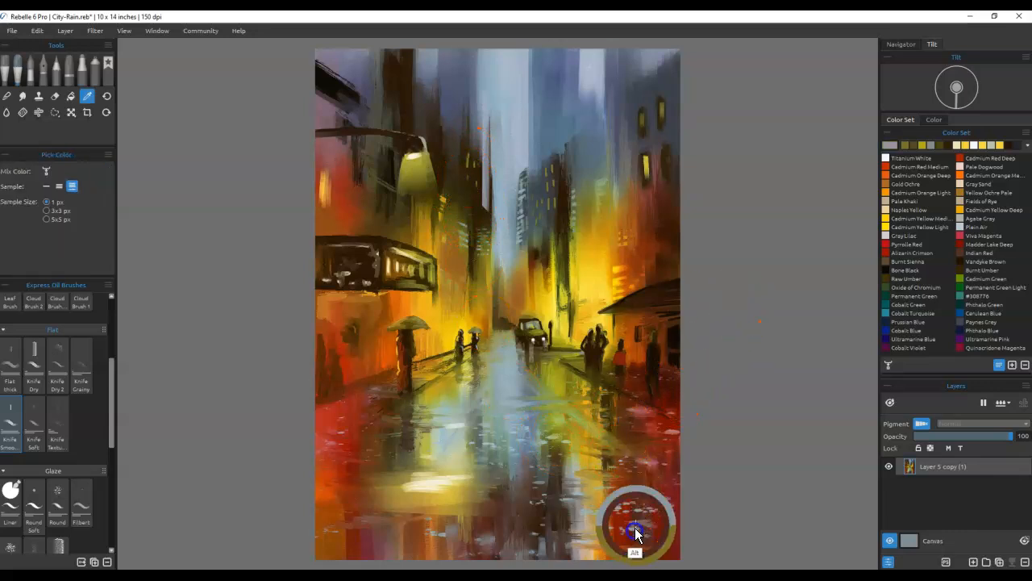
key(ctrl+z)
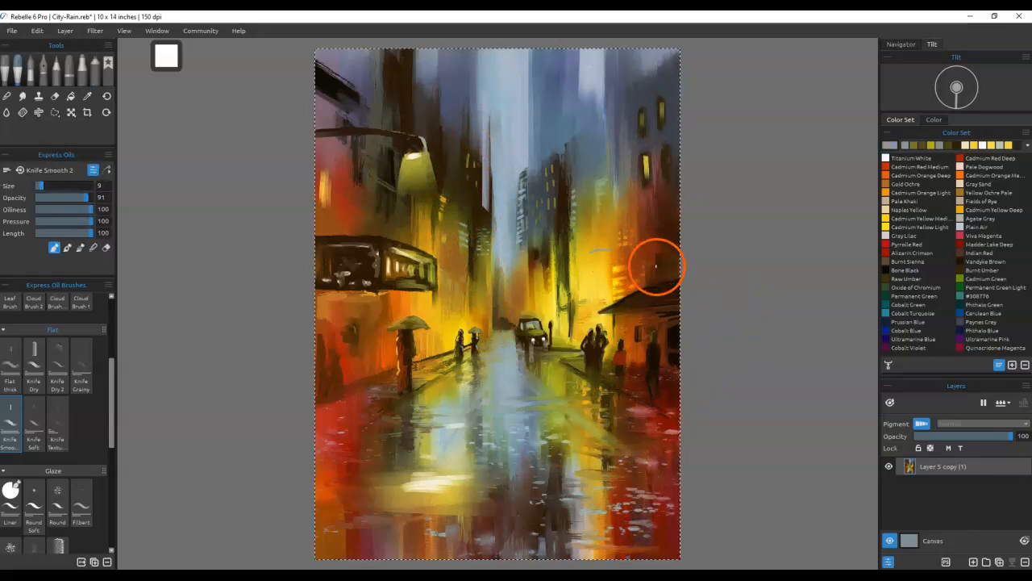
key(ctrl+z)
Step: Paint a small dark streetlamp with a whitish-yellow light above the right awning, and brighten the lit window on the upper-right building
alt+click(620, 314)
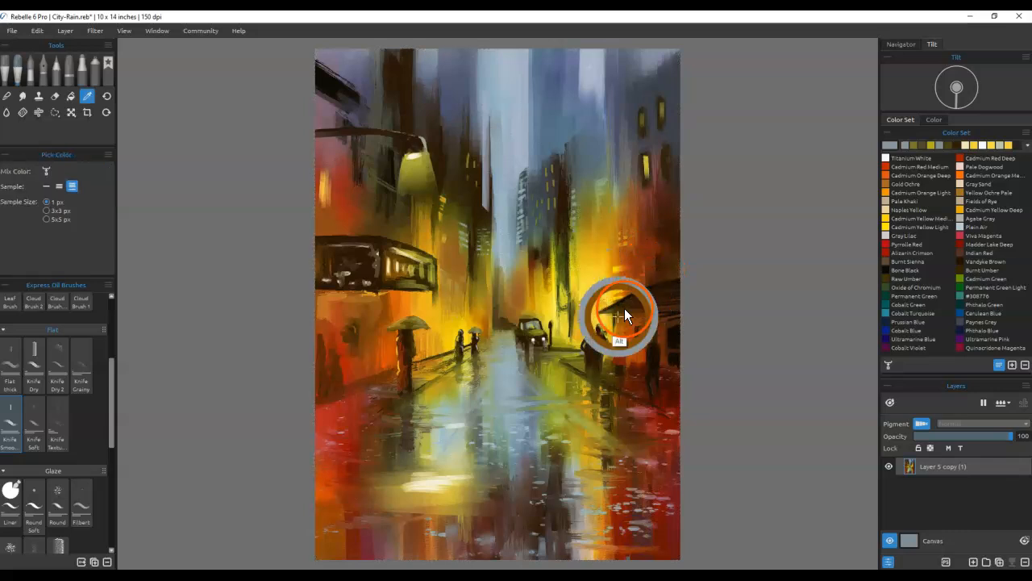
click(611, 250)
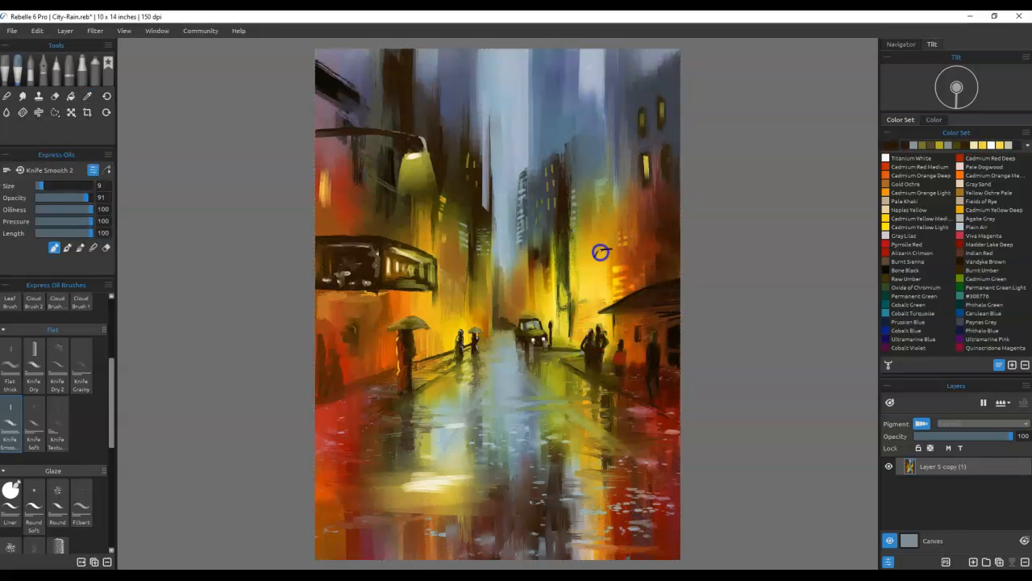
alt+click(611, 251)
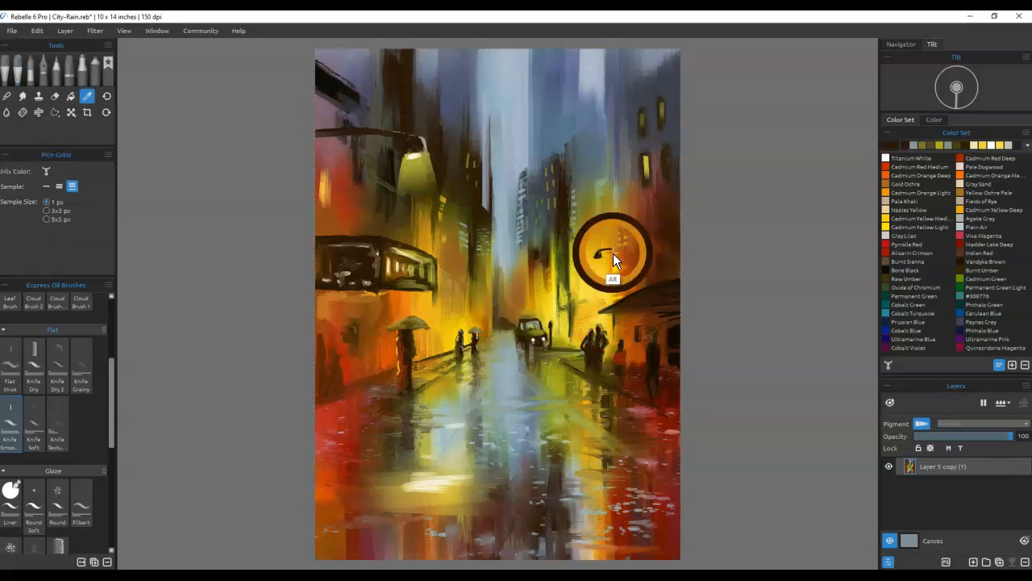
alt+click(598, 278)
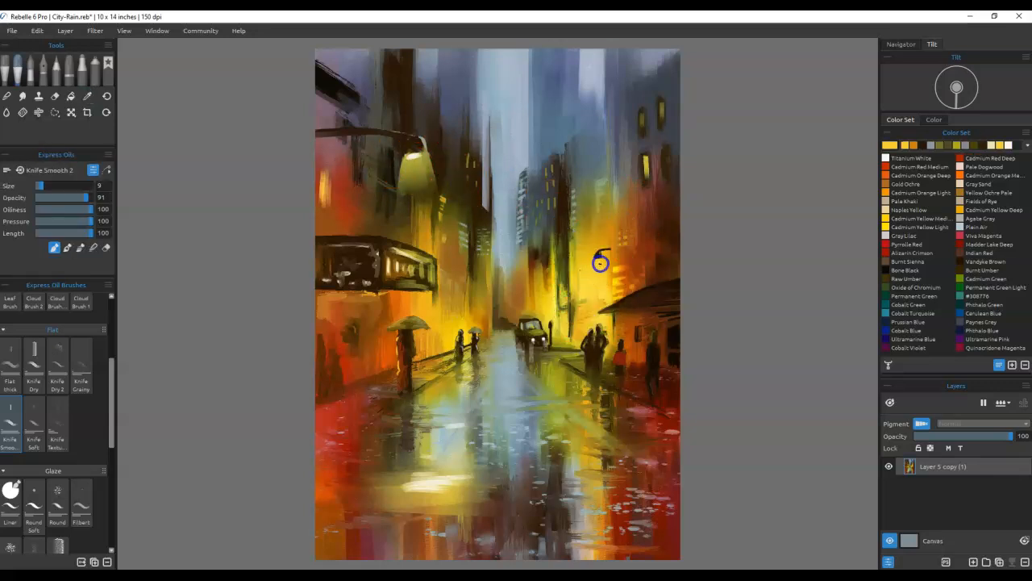
alt+click(433, 481)
alt+click(426, 484)
drag(594, 260, 600, 261)
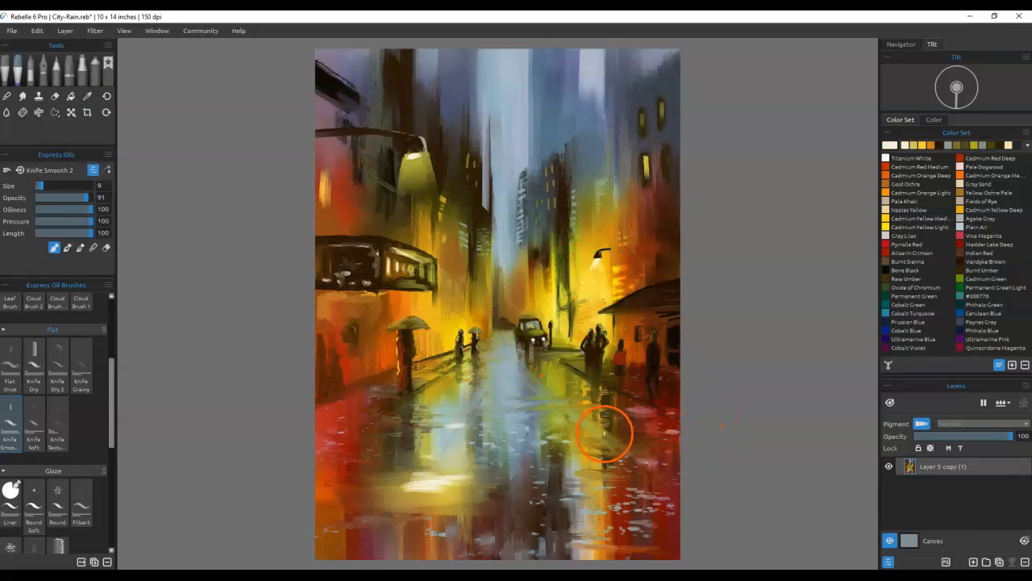
drag(652, 162, 645, 170)
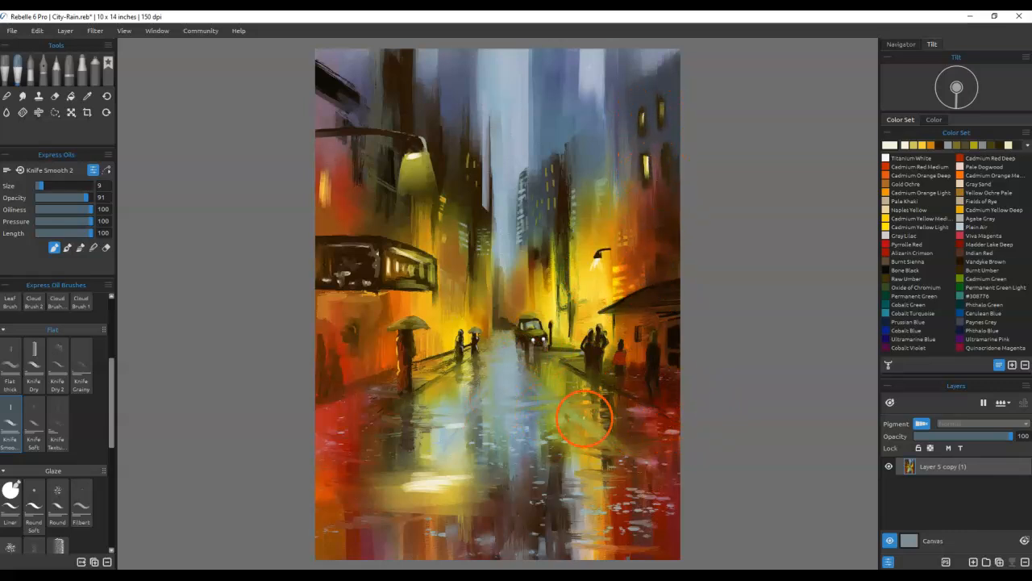
Step: Paint pale reflections along the middle and foreground of the wet road with the brush at size 30, and blend them into the surface
key(])
drag(508, 474, 545, 469)
key(])
key(])
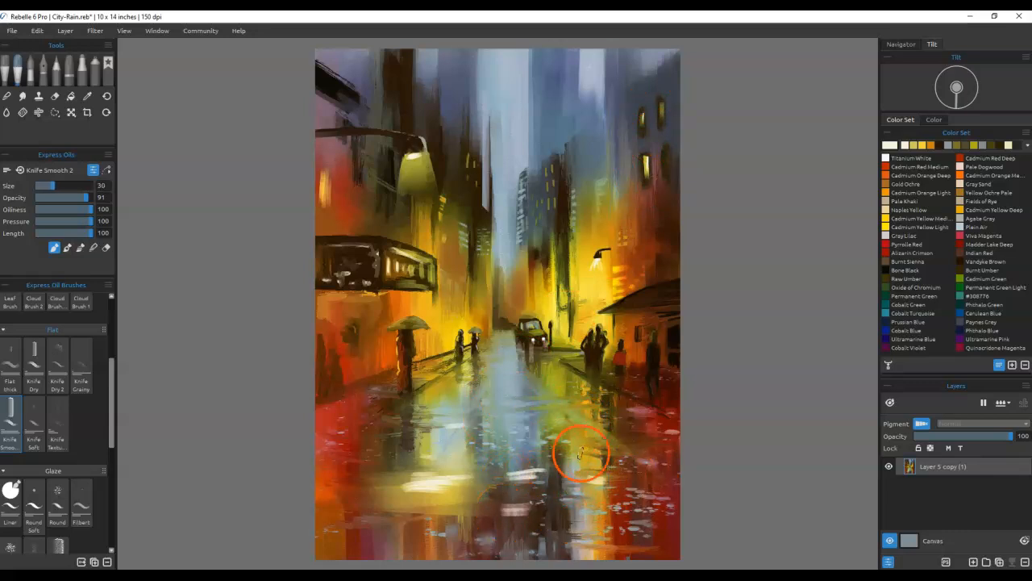
drag(481, 390, 505, 347)
key(b)
mouse_move(506, 401)
mouse_down()
mouse_move(515, 430)
mouse_move(534, 404)
mouse_move(519, 477)
mouse_move(532, 522)
mouse_move(514, 557)
mouse_move(523, 521)
mouse_move(593, 467)
mouse_move(608, 544)
mouse_move(596, 539)
mouse_move(601, 506)
mouse_move(678, 484)
mouse_up()
mouse_move(431, 489)
mouse_down()
mouse_move(408, 503)
mouse_move(433, 478)
mouse_move(409, 514)
mouse_up()
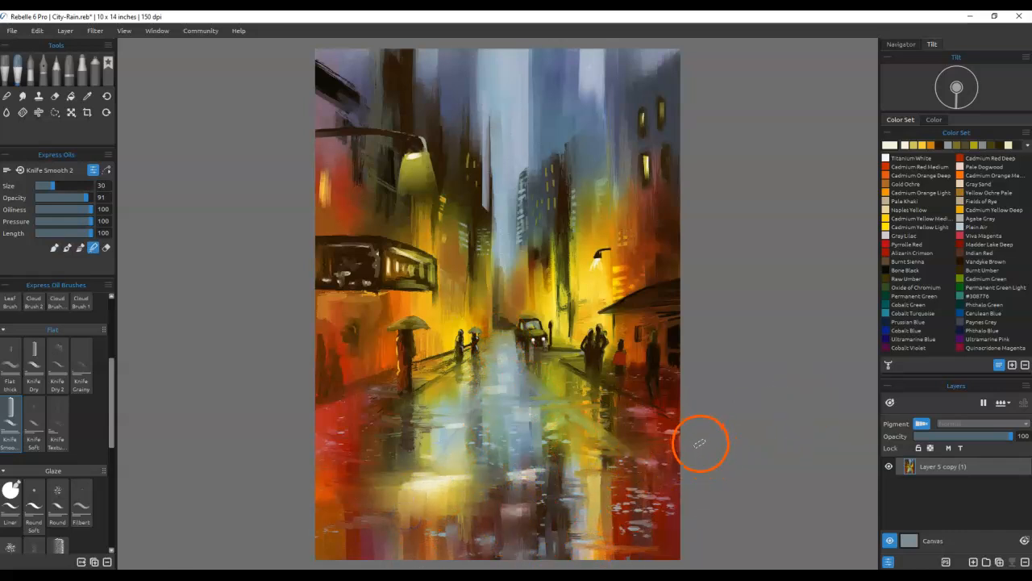
Step: Darken the group of figures beside the right awning with Bone Black, and reduce the brush size to 14
click(892, 271)
mouse_move(588, 346)
mouse_down()
mouse_move(594, 376)
mouse_move(600, 367)
mouse_up()
key([)
key([)
key([)
key([)
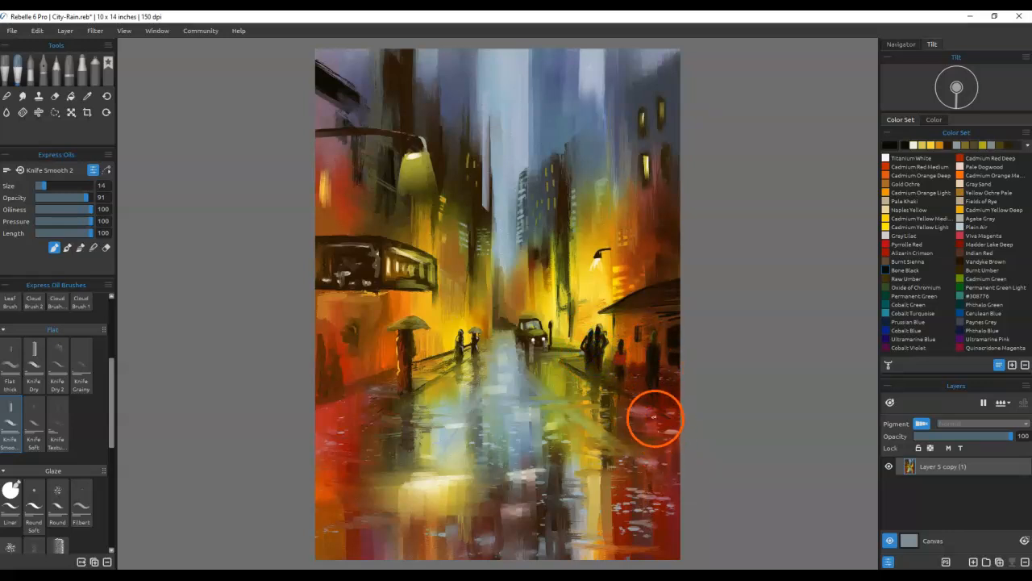
Step: Paint the large foreground umbrella grey-blue and the small distant umbrella red, using sampled greyish and red tones
alt+click(527, 426)
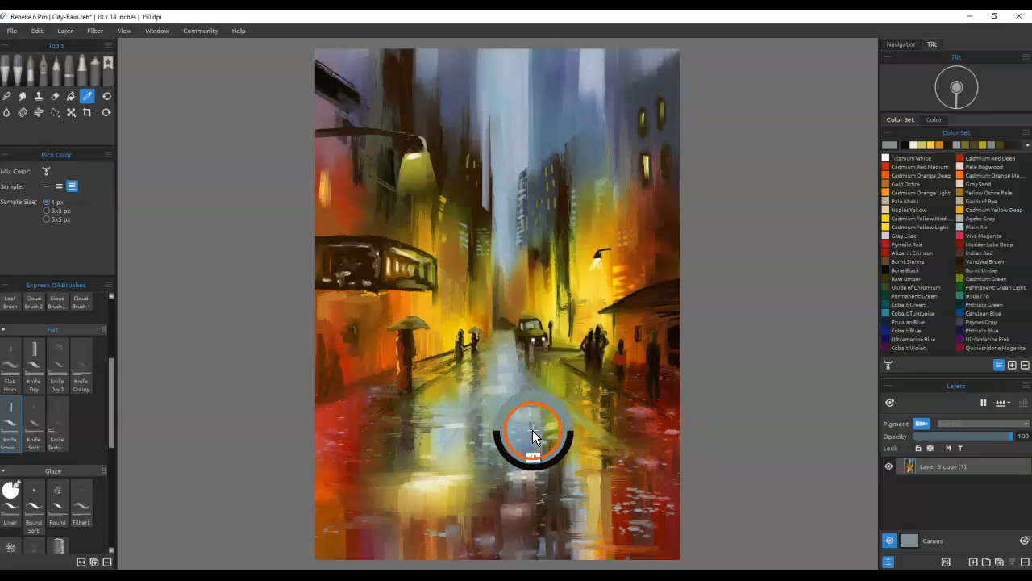
drag(411, 323, 404, 325)
alt+click(495, 292)
drag(456, 350, 479, 331)
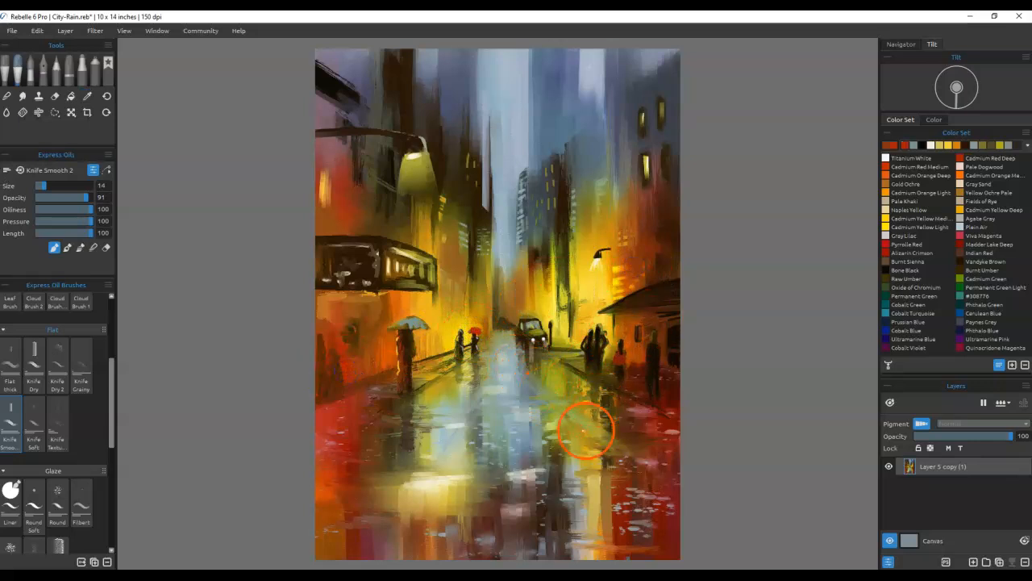
Step: Dot tiny pale yellow lights along the far end of the street, on both sides above the car
alt+click(415, 155)
click(489, 300)
click(474, 291)
click(534, 294)
click(550, 295)
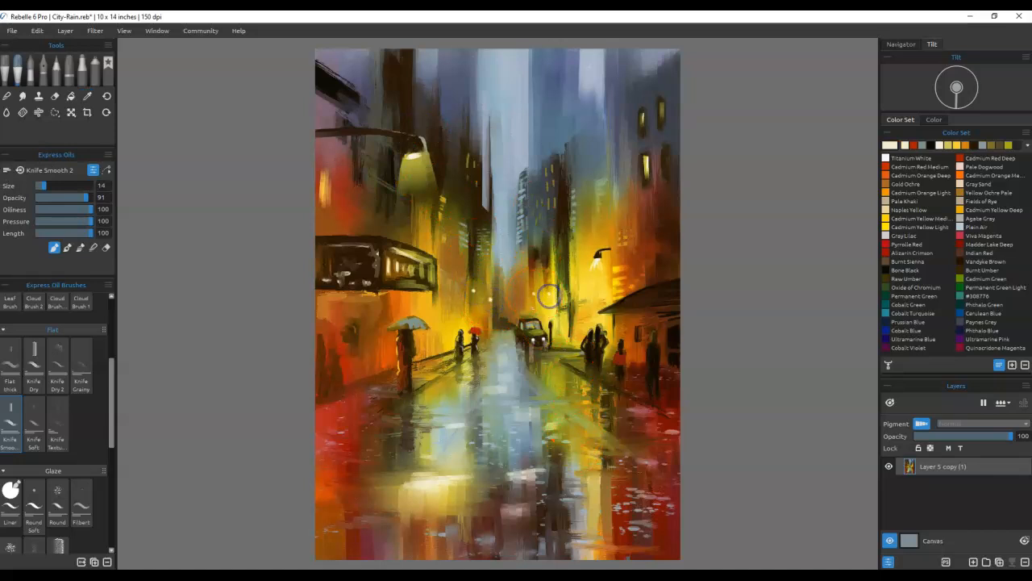
key(b)
click(490, 299)
click(519, 312)
key(b)
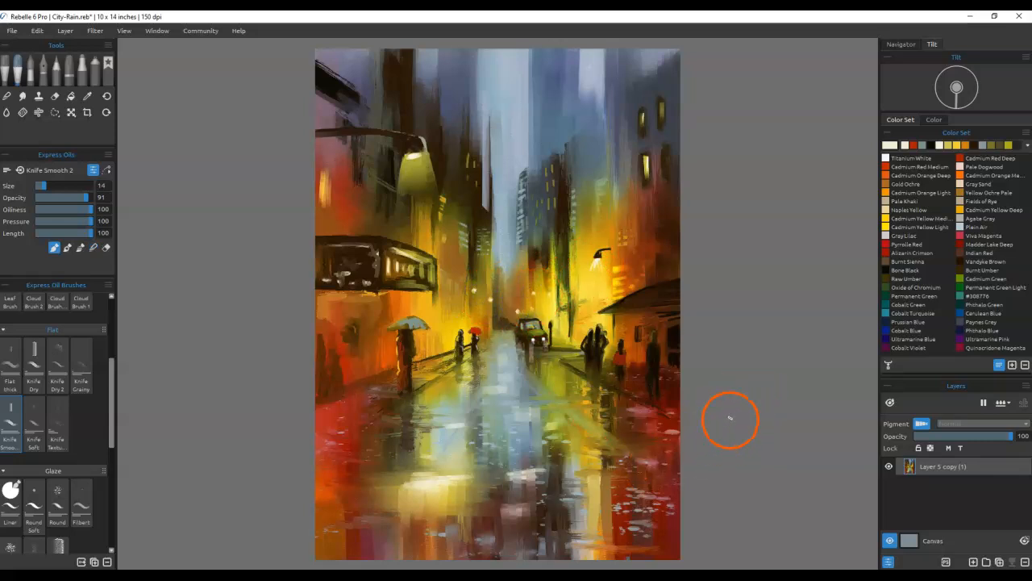
Step: Add dark red details under the right awning, and paint blended dark brown strokes along the left pavement edge
click(672, 347)
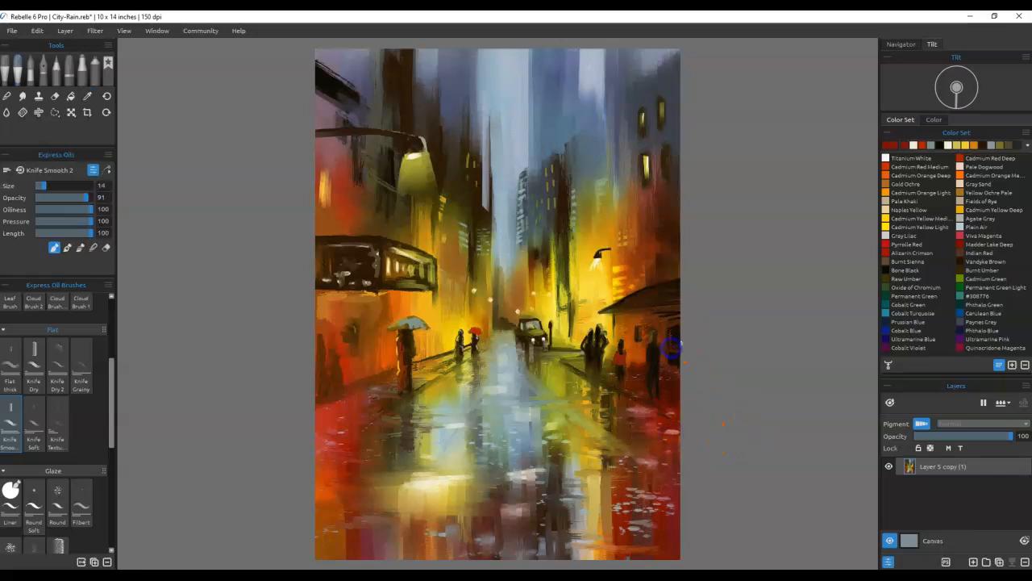
click(404, 346)
click(319, 411)
mouse_move(356, 402)
mouse_down()
mouse_move(332, 406)
mouse_move(326, 418)
mouse_move(370, 420)
mouse_move(328, 435)
mouse_move(374, 418)
mouse_move(387, 367)
mouse_move(335, 446)
mouse_move(316, 419)
mouse_move(345, 430)
mouse_move(334, 420)
mouse_move(351, 400)
mouse_move(305, 410)
mouse_move(300, 360)
mouse_move(324, 400)
mouse_move(386, 400)
mouse_move(348, 396)
mouse_move(402, 388)
mouse_move(324, 411)
mouse_move(344, 423)
mouse_move(321, 448)
mouse_move(334, 445)
mouse_move(309, 452)
mouse_up()
key(alt)
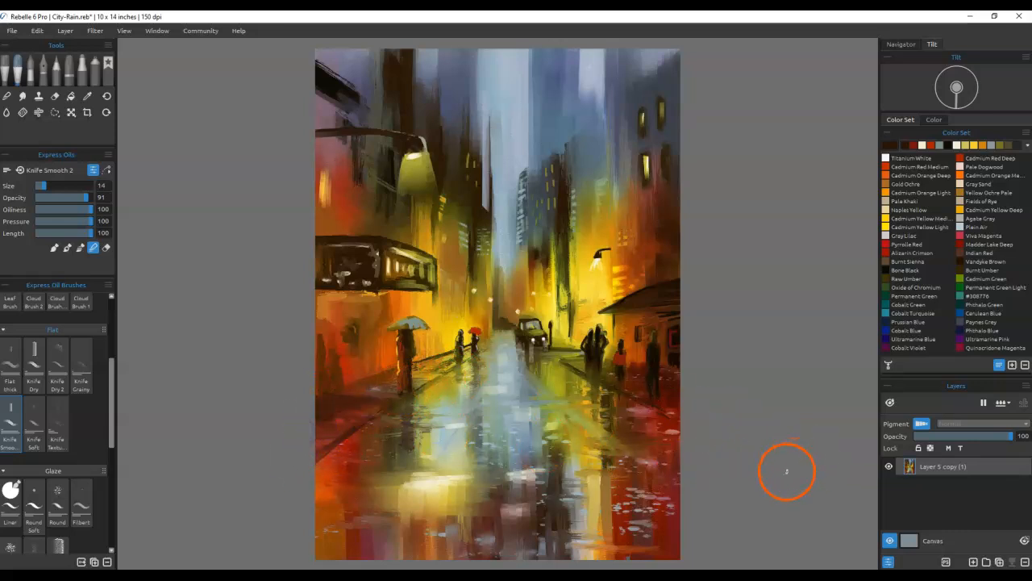
Step: Blend the roof edge of the upper-right building and the edges of the distant towers into the sky
mouse_move(528, 308)
mouse_down()
mouse_move(530, 317)
mouse_move(525, 230)
mouse_move(496, 269)
mouse_up()
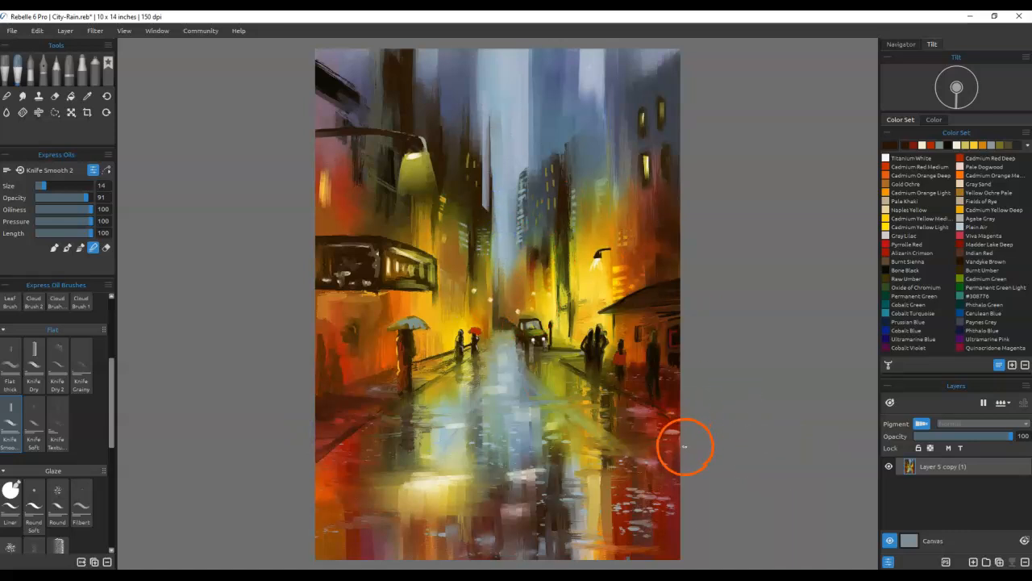
drag(715, 290, 693, 443)
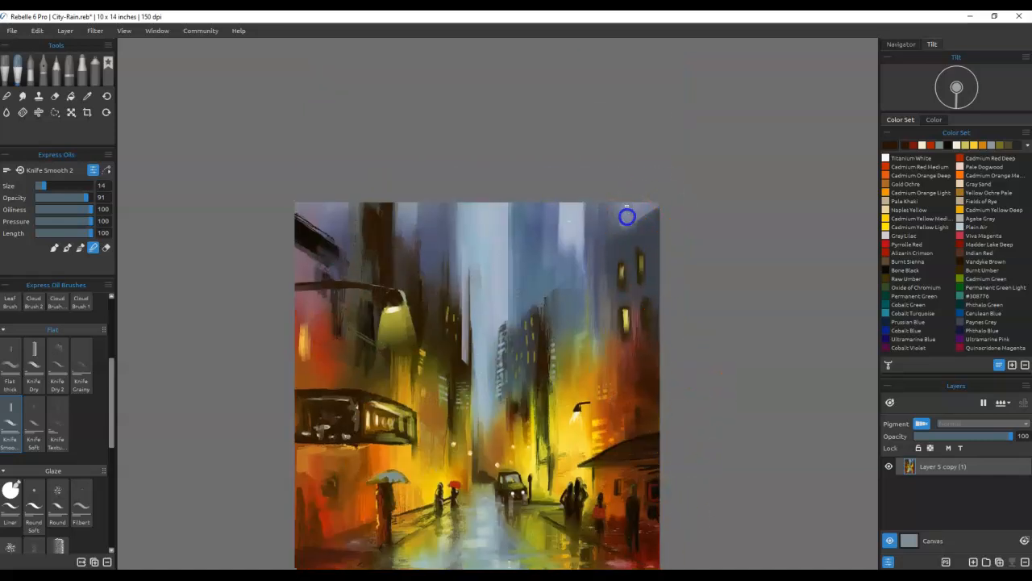
mouse_move(619, 211)
mouse_down()
mouse_move(628, 236)
mouse_move(667, 202)
mouse_up()
click(634, 258)
click(541, 313)
click(471, 343)
click(460, 326)
drag(461, 329, 475, 376)
click(470, 312)
click(422, 245)
mouse_move(401, 229)
mouse_down()
mouse_move(405, 278)
mouse_move(407, 220)
mouse_move(404, 266)
mouse_move(405, 231)
mouse_up()
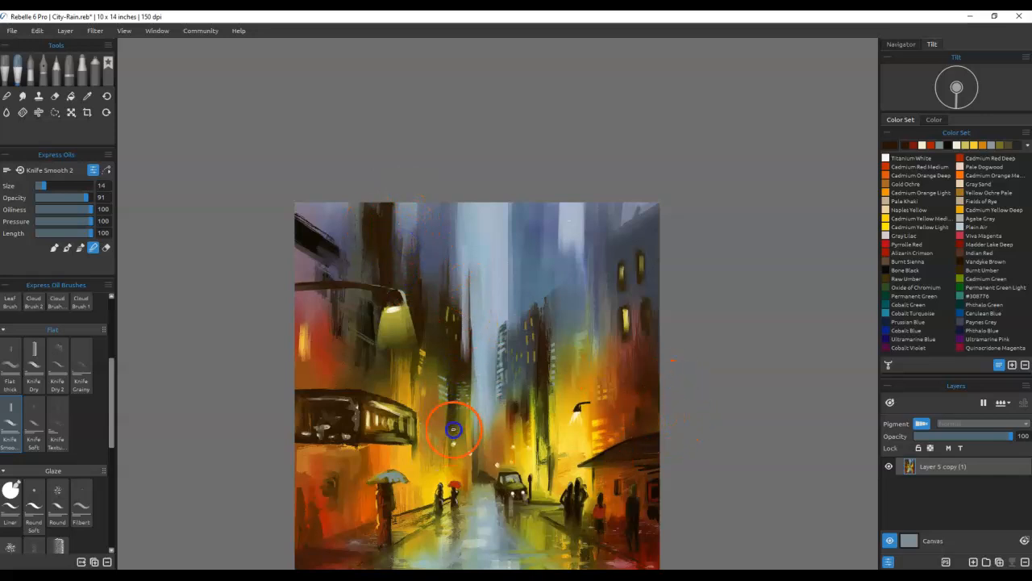
drag(446, 419, 445, 452)
Step: Paint small red-orange signs on the glowing walls on both sides of the street, sampling reds from the canvas
alt+click(431, 431)
alt+click(616, 417)
drag(457, 432, 461, 410)
alt+click(362, 505)
click(436, 454)
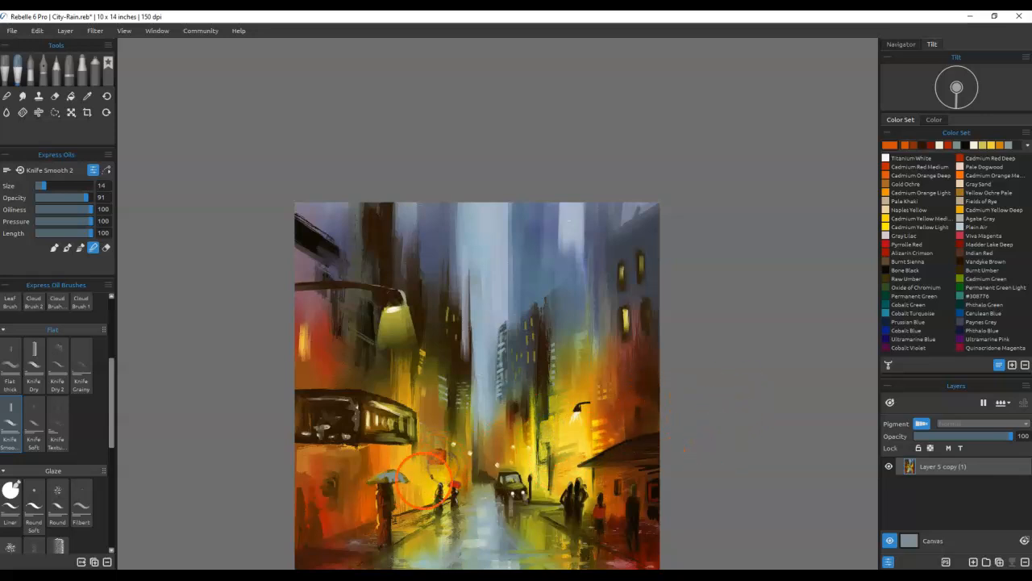
alt+click(363, 508)
drag(544, 421, 550, 423)
key(alt)
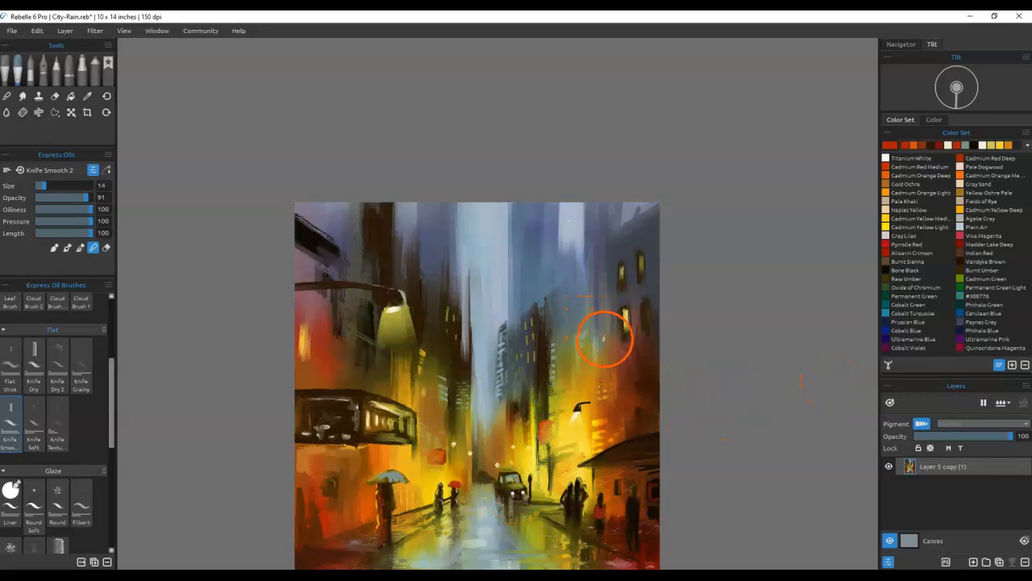
Step: Refine the small right streetlamp by shaping its dark head and blending its pale light cone into the glow
scroll(603, 396, up, 3)
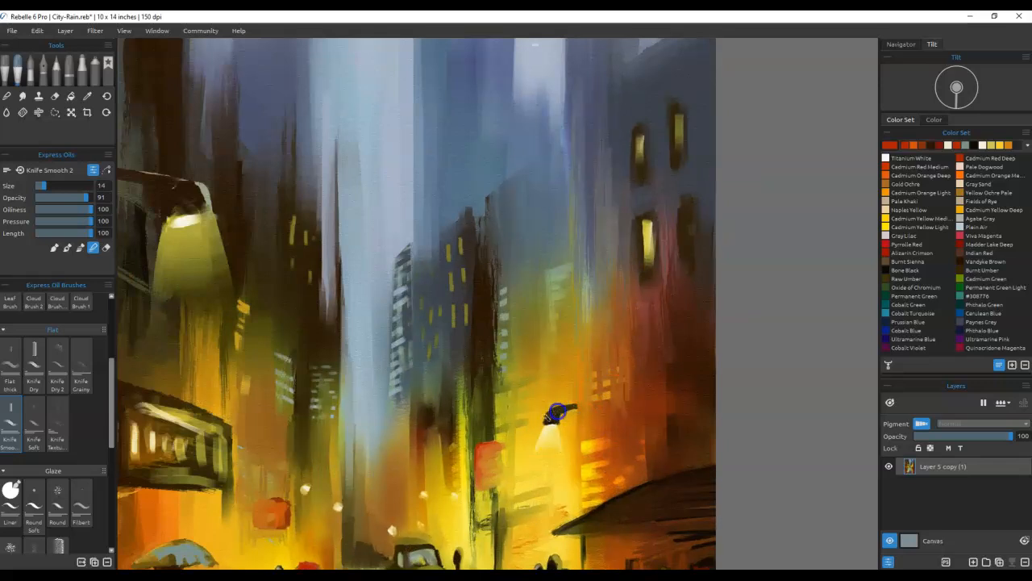
mouse_move(550, 429)
mouse_down()
mouse_move(535, 454)
mouse_move(564, 449)
mouse_move(549, 475)
mouse_up()
click(550, 429)
click(562, 425)
drag(562, 426, 541, 458)
click(548, 422)
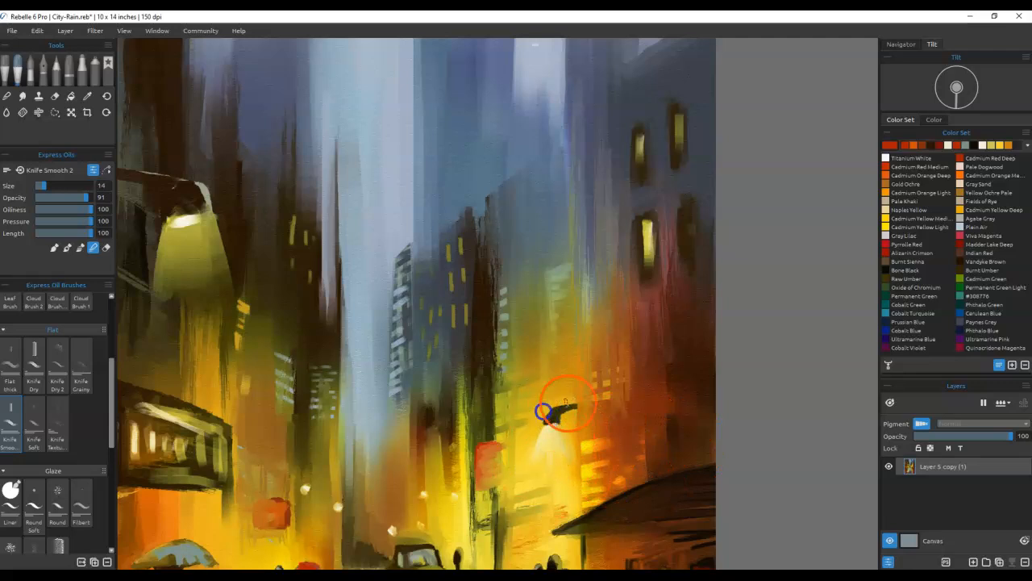
mouse_move(569, 398)
mouse_down()
mouse_move(550, 404)
mouse_move(538, 459)
mouse_up()
click(560, 414)
click(580, 448)
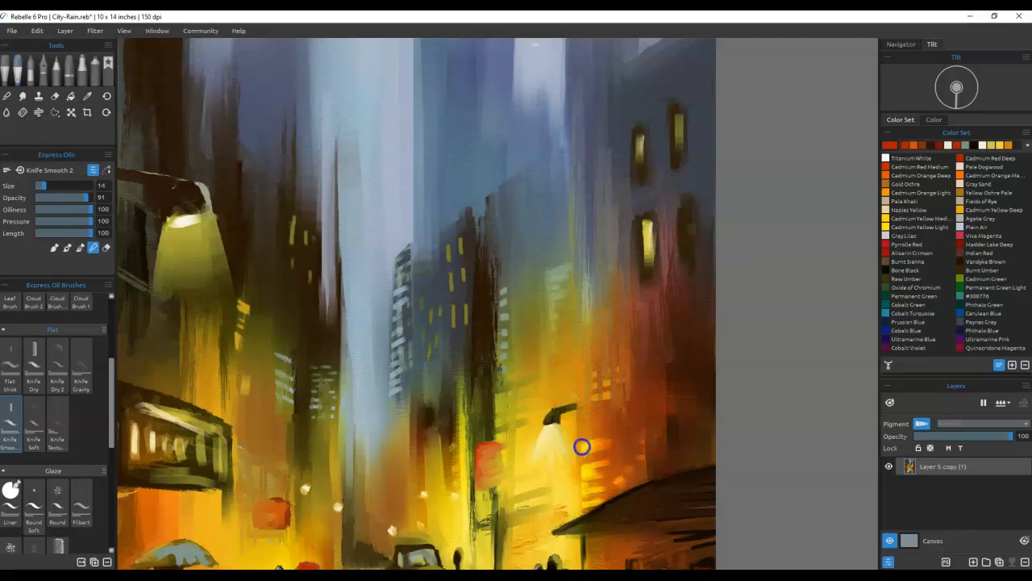
Step: Smooth the arm and head of the large left streetlamp, and blend its yellow light cone downward
alt+click(695, 461)
click(197, 182)
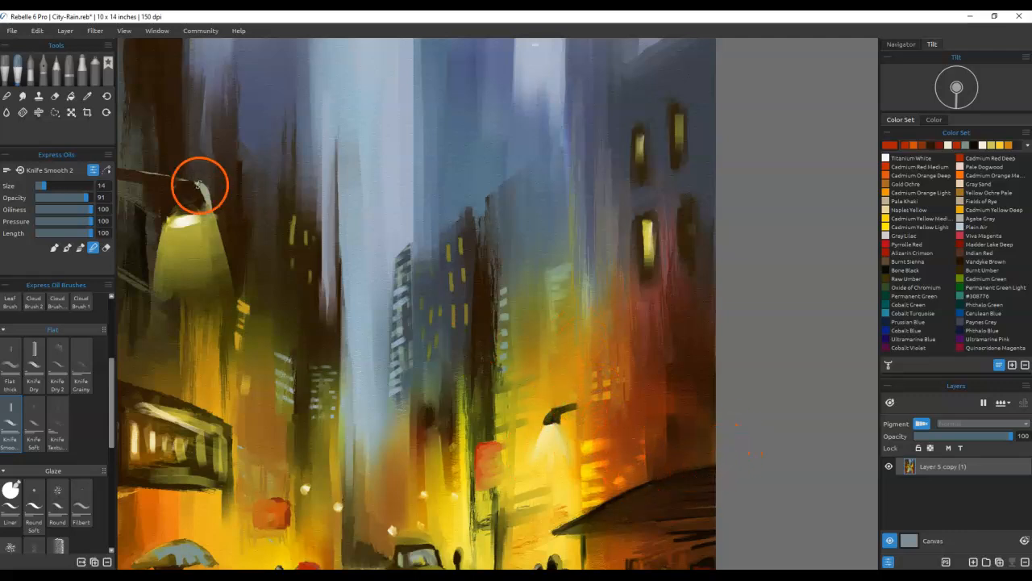
click(173, 210)
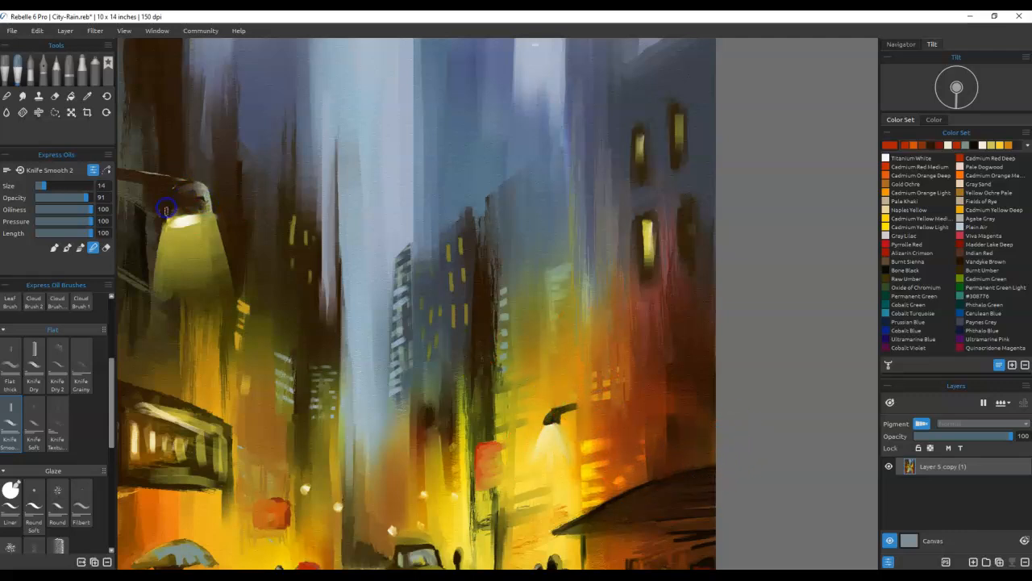
drag(470, 335, 822, 441)
click(398, 294)
drag(398, 294, 544, 295)
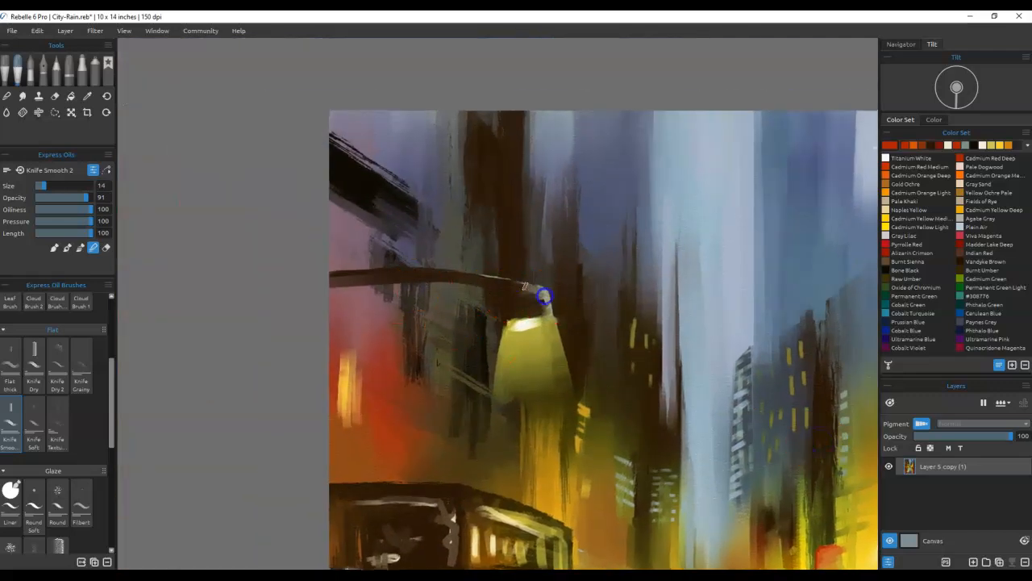
drag(506, 352, 532, 329)
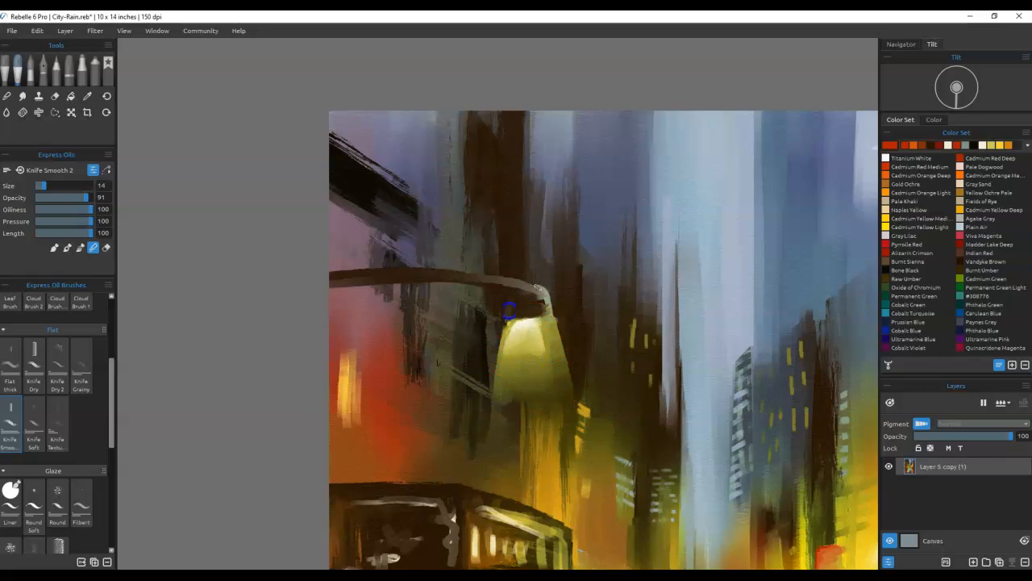
mouse_move(502, 348)
mouse_down()
mouse_move(476, 433)
mouse_move(525, 364)
mouse_move(525, 376)
mouse_move(550, 352)
mouse_up()
mouse_move(564, 393)
mouse_down()
mouse_move(678, 489)
mouse_move(725, 408)
mouse_move(558, 382)
mouse_move(540, 333)
mouse_up()
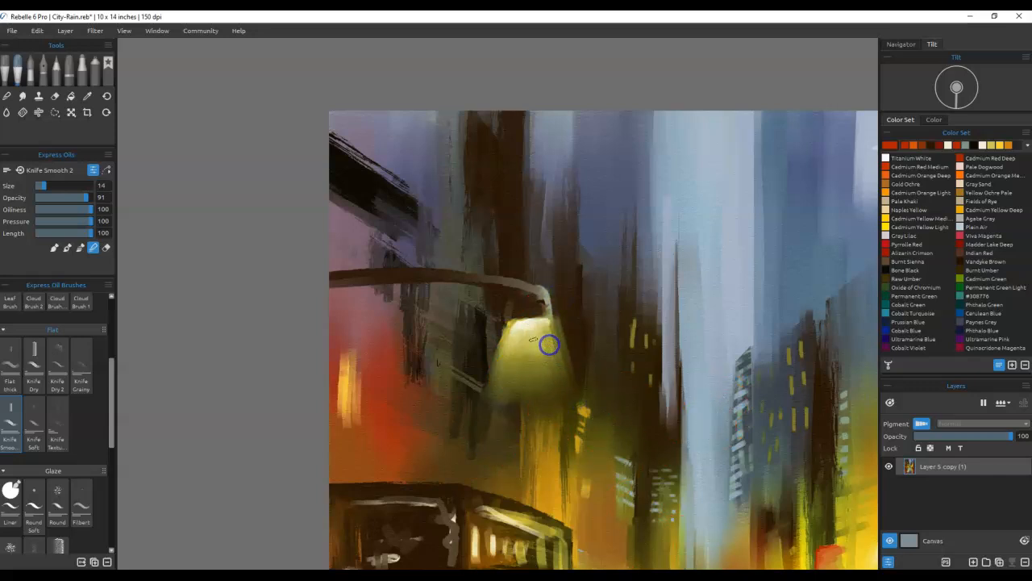
mouse_move(501, 392)
mouse_down()
mouse_move(528, 339)
mouse_move(642, 404)
mouse_move(618, 201)
mouse_up()
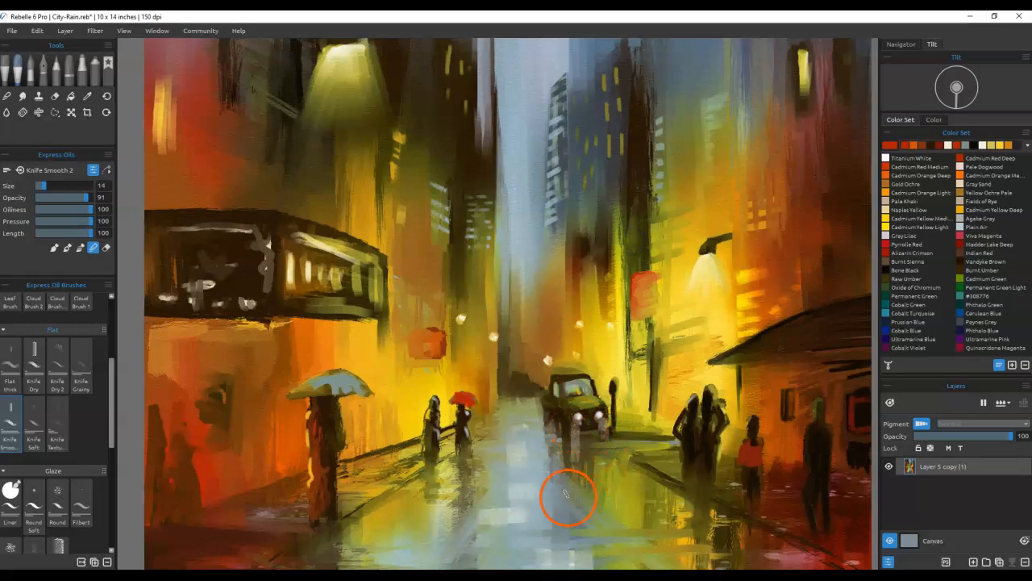
Step: Blend the reflections below the distant pair of walkers, and smooth the sloping edge of the right awning
click(464, 505)
drag(435, 498, 434, 525)
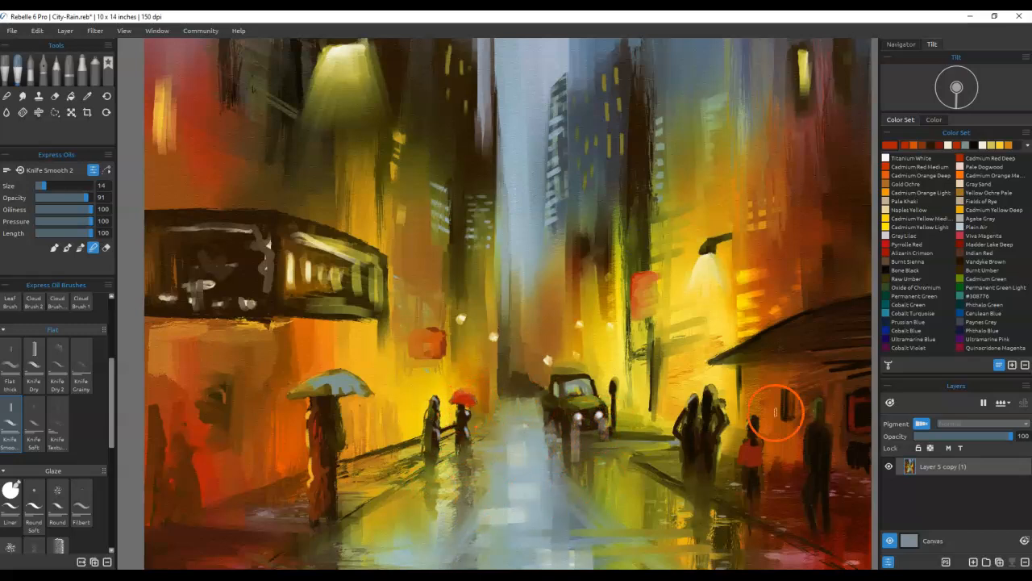
key(ctrl+0)
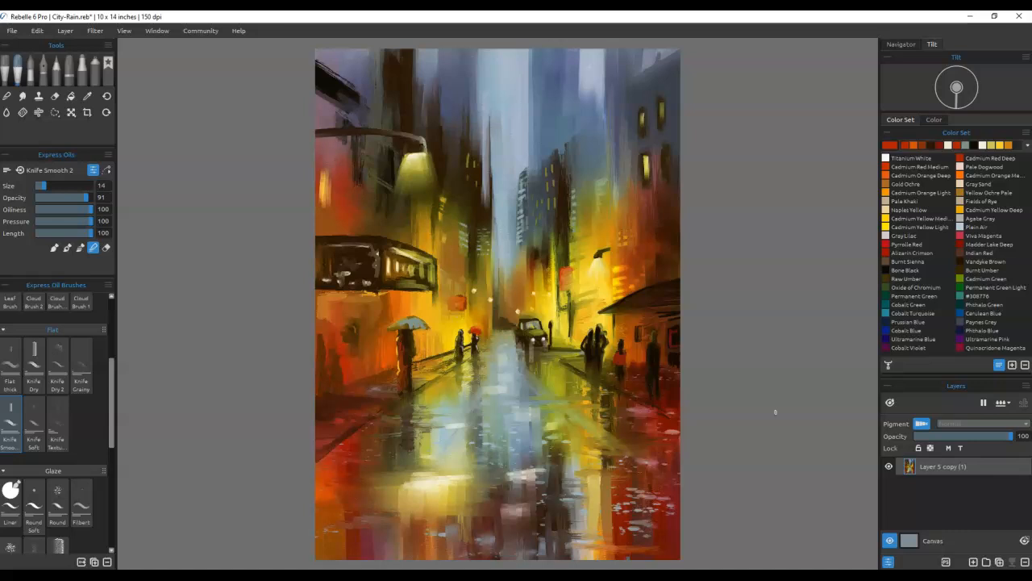
drag(646, 292, 600, 316)
drag(645, 292, 605, 314)
Step: Paint a dark reflection on the wet road below the figure with the large umbrella, and blend it in
alt+click(597, 351)
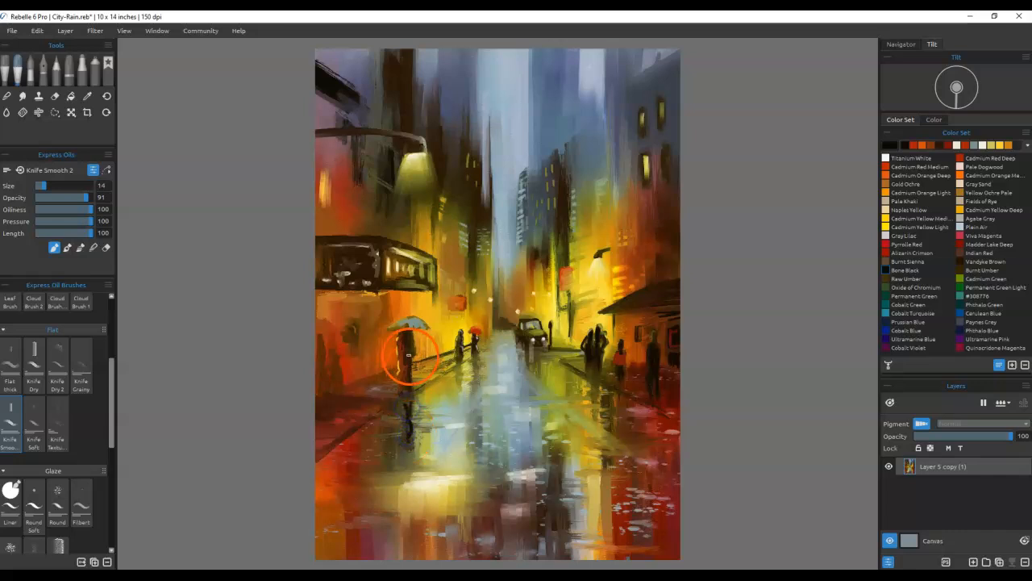
key(n)
mouse_move(407, 391)
mouse_down()
mouse_move(407, 426)
mouse_move(409, 409)
mouse_up()
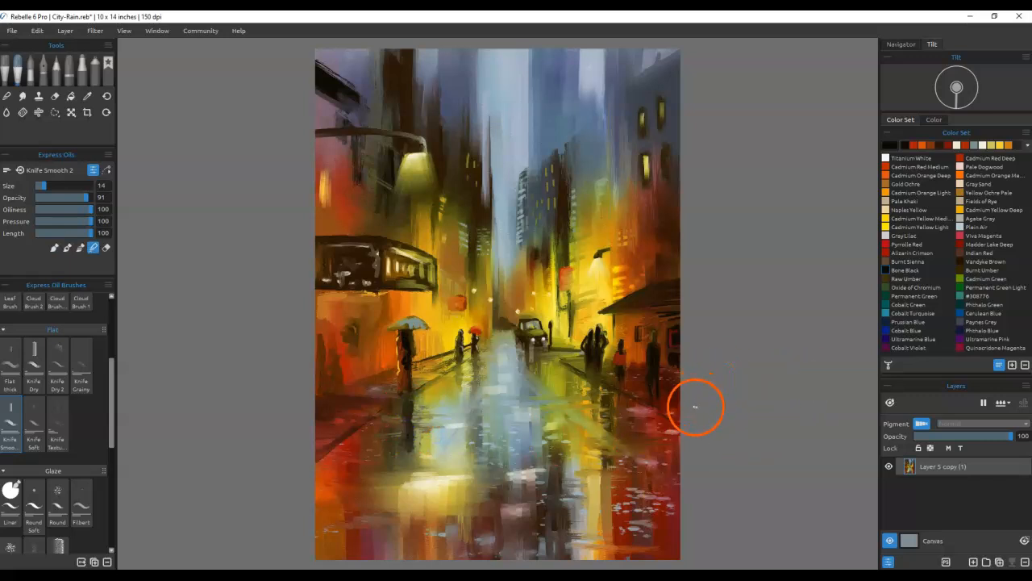
Step: Add a new layer and paint broad black strokes in the right and centre foreground with the brush at size 80
mouse_move(657, 469)
mouse_down()
mouse_move(670, 353)
mouse_move(663, 363)
mouse_up()
click(972, 561)
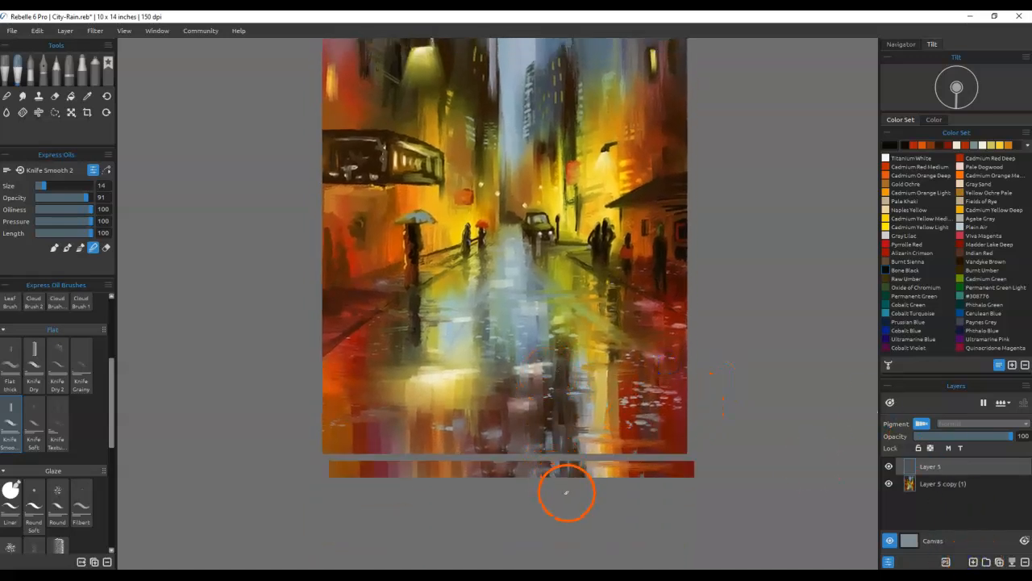
key(])
key(])
key(])
key(])
key(])
key(])
key(])
key(])
drag(669, 415, 677, 475)
drag(691, 401, 661, 394)
drag(527, 472, 475, 453)
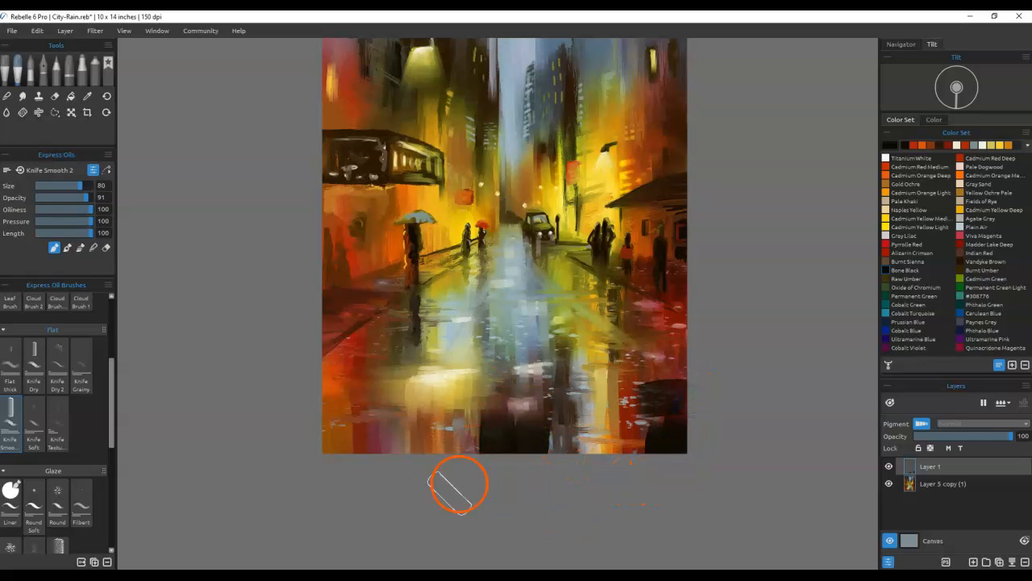
Step: Extend the broad black strokes across the left foreground and fill the gaps along the right part of the painting's bottom edge
drag(379, 431, 382, 492)
mouse_move(344, 432)
mouse_down()
mouse_move(357, 492)
mouse_move(379, 387)
mouse_up()
drag(404, 467, 410, 381)
drag(330, 472, 321, 391)
drag(680, 473, 649, 436)
drag(652, 481, 636, 393)
drag(597, 501, 582, 419)
drag(633, 484, 626, 428)
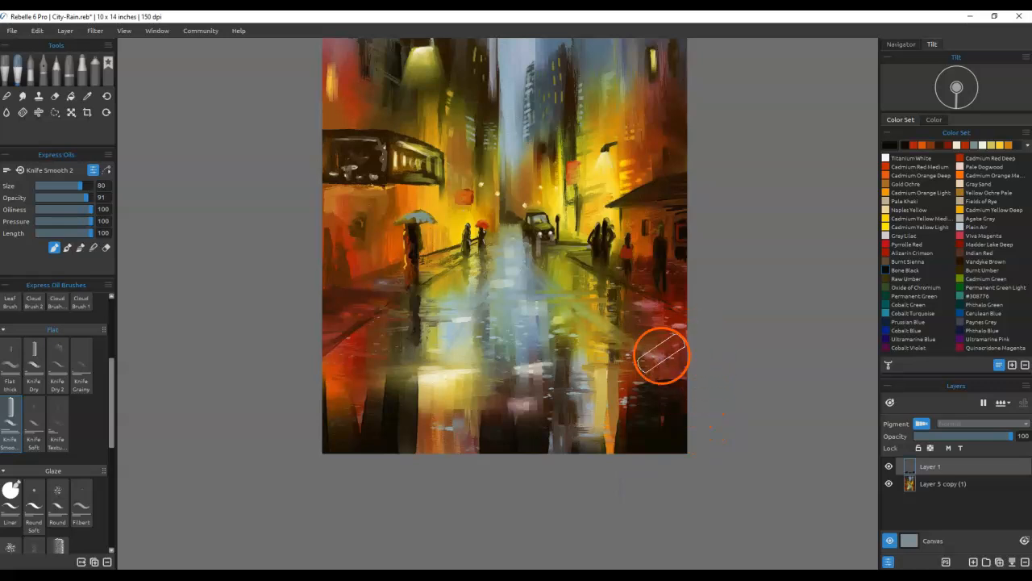
Step: Blend the black foreground strokes into the wet road reflections with the brush at size 35
key(b)
drag(654, 369, 664, 362)
key(bracketleft)
key(bracketleft)
key(bracketleft)
key(bracketleft)
key(bracketleft)
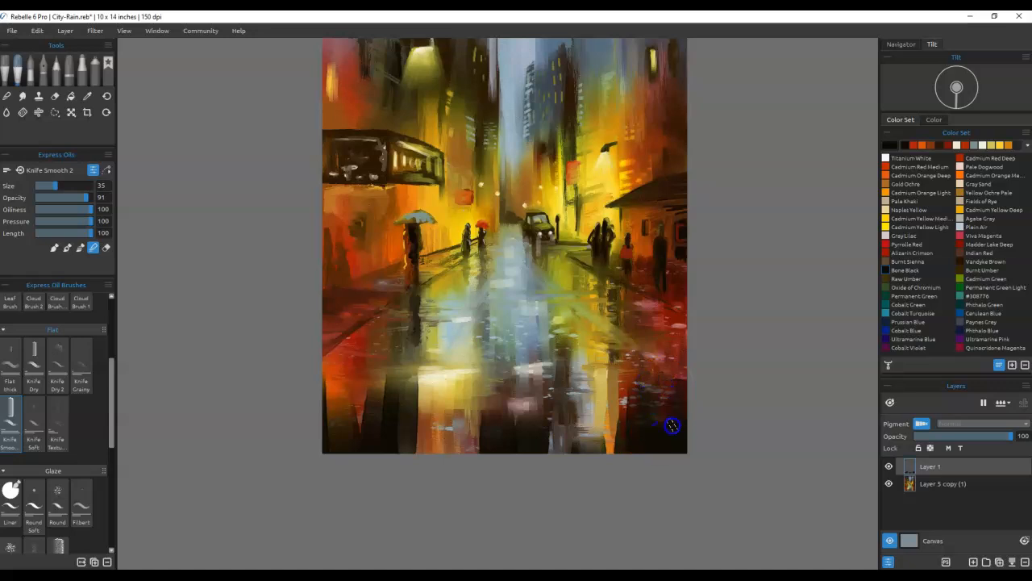
mouse_move(543, 438)
mouse_down()
mouse_move(536, 373)
mouse_move(484, 447)
mouse_move(475, 437)
mouse_move(493, 394)
mouse_move(470, 466)
mouse_up()
click(482, 446)
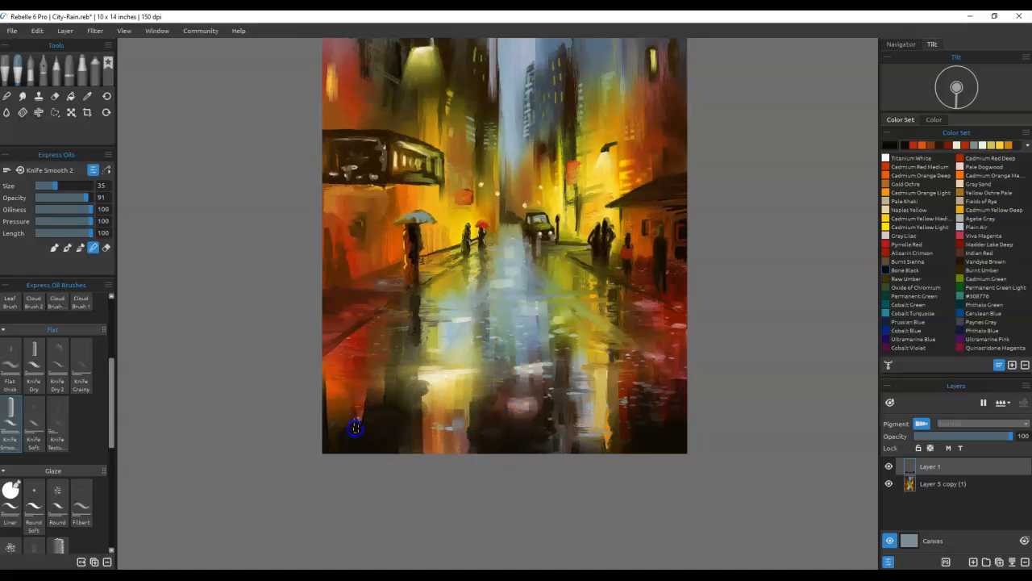
mouse_move(322, 460)
mouse_down()
mouse_move(321, 380)
mouse_move(344, 368)
mouse_move(359, 391)
mouse_move(342, 368)
mouse_up()
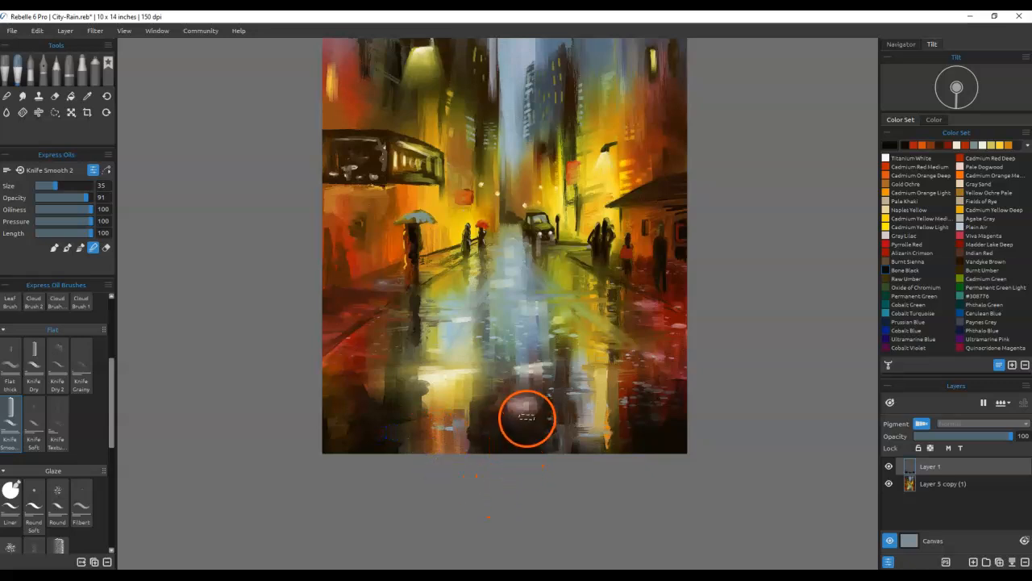
Step: Paint dark strokes on the right pavement below the standing figure, and blend them into the red surface
key(b)
drag(659, 308, 726, 357)
mouse_move(665, 320)
mouse_down()
mouse_move(650, 269)
mouse_move(666, 337)
mouse_up()
key(b)
drag(687, 378, 706, 337)
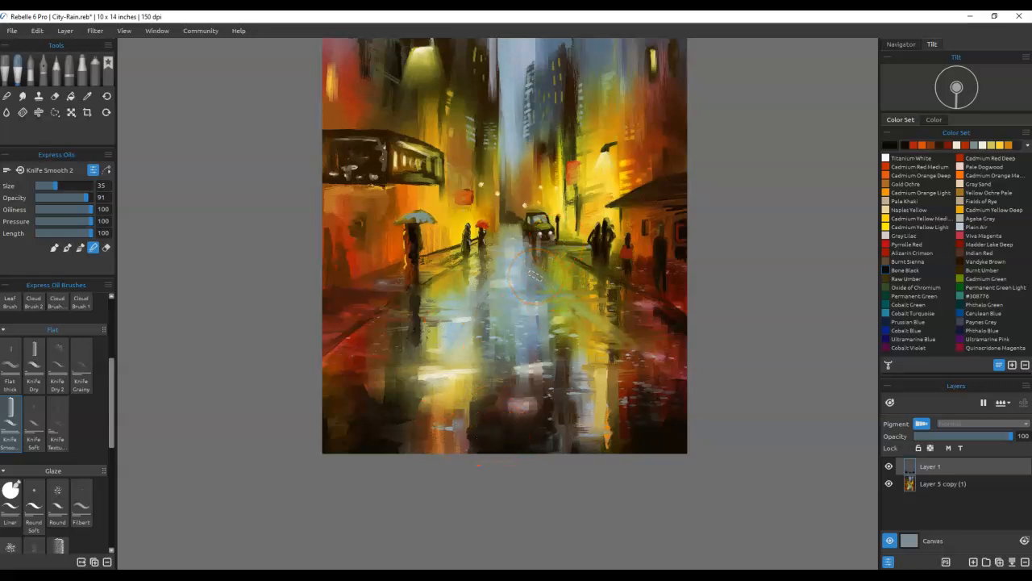
key(ctrl+0)
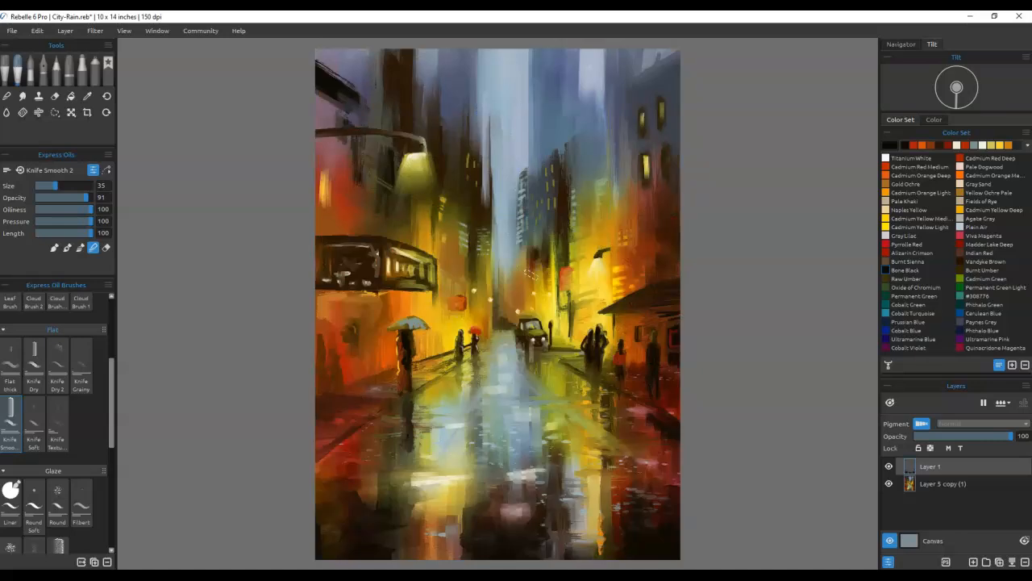
Step: Add another new layer above the dark foreground layer and set its blending mode to Overlay
click(972, 561)
click(952, 423)
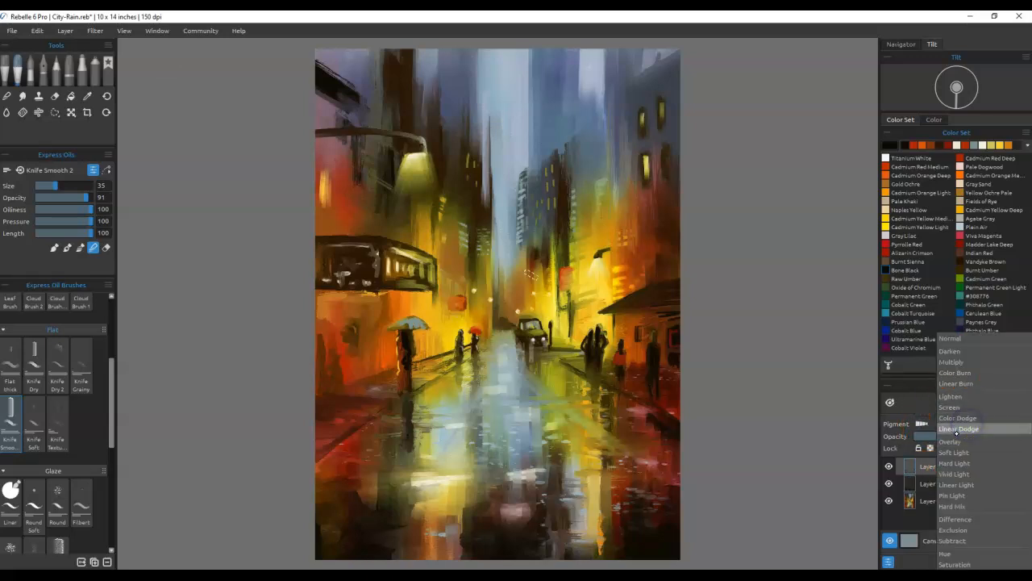
click(964, 441)
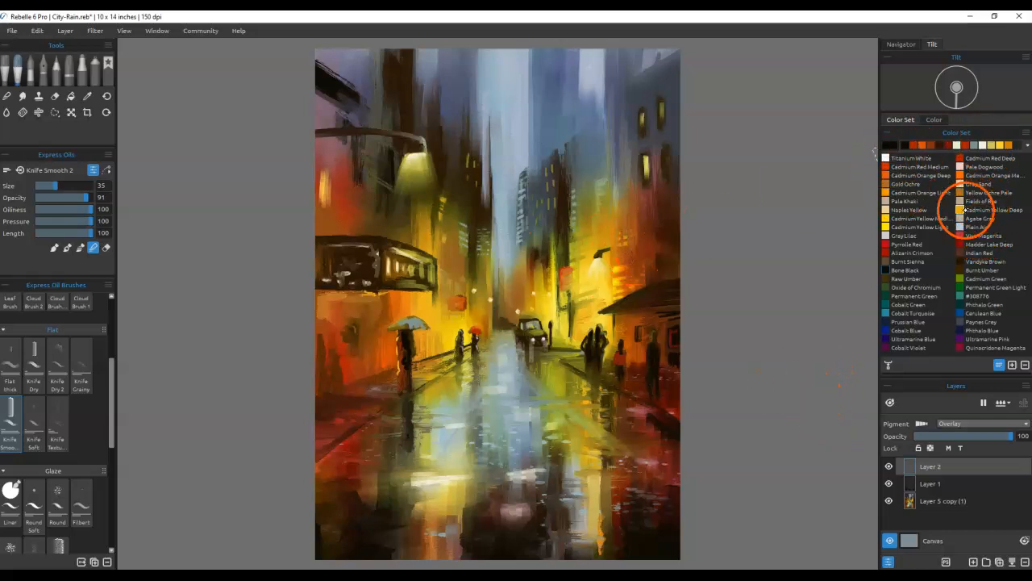
Step: Paint Naples Yellow glow strokes over the building lights on both sides of the street and the foreground reflections
click(894, 209)
mouse_move(617, 246)
mouse_down()
mouse_move(686, 233)
mouse_move(626, 234)
mouse_move(649, 235)
mouse_move(616, 253)
mouse_move(658, 253)
mouse_up()
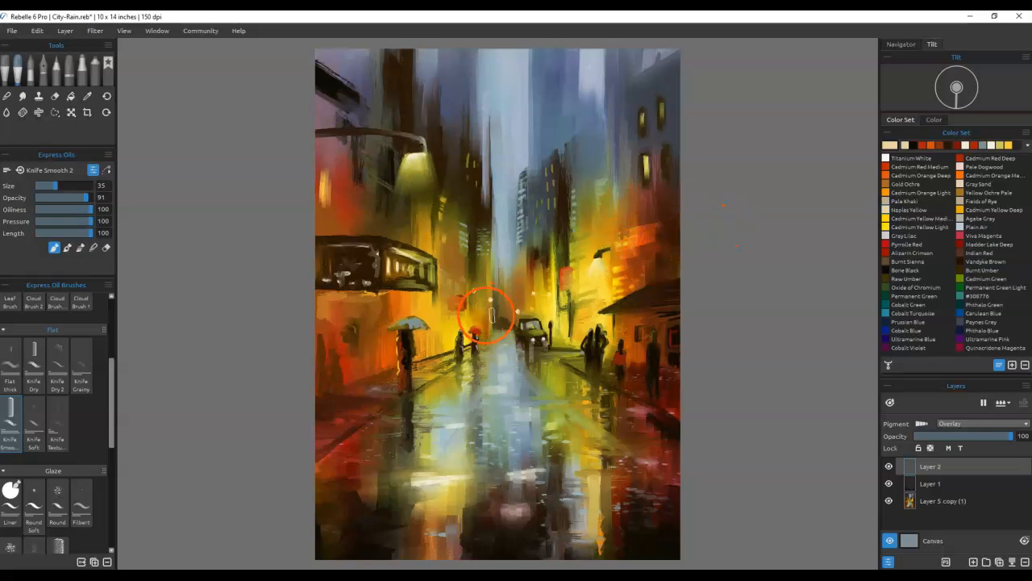
drag(531, 404, 533, 422)
mouse_move(392, 480)
mouse_down()
mouse_move(418, 482)
mouse_move(477, 452)
mouse_move(423, 479)
mouse_move(396, 475)
mouse_move(438, 470)
mouse_move(416, 461)
mouse_move(433, 495)
mouse_move(422, 525)
mouse_up()
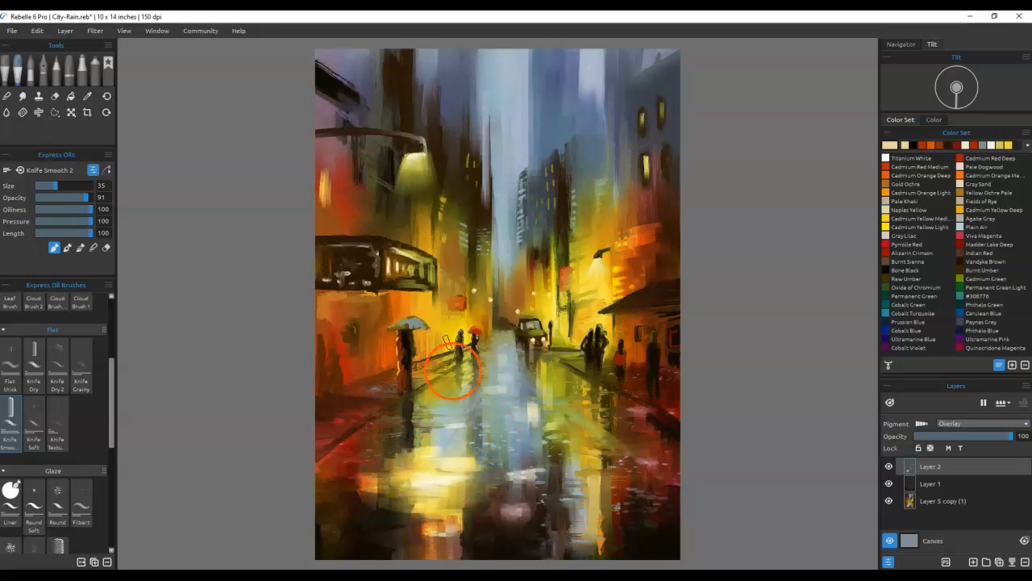
mouse_move(362, 310)
mouse_down()
mouse_move(359, 362)
mouse_move(344, 370)
mouse_move(330, 323)
mouse_up()
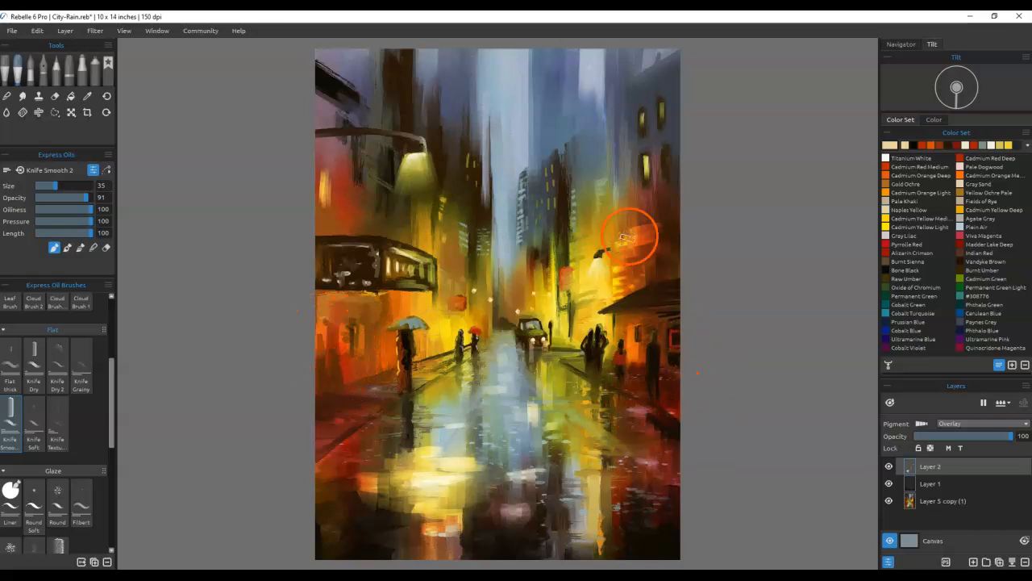
mouse_move(553, 286)
mouse_down()
mouse_move(540, 317)
mouse_move(547, 237)
mouse_move(545, 279)
mouse_up()
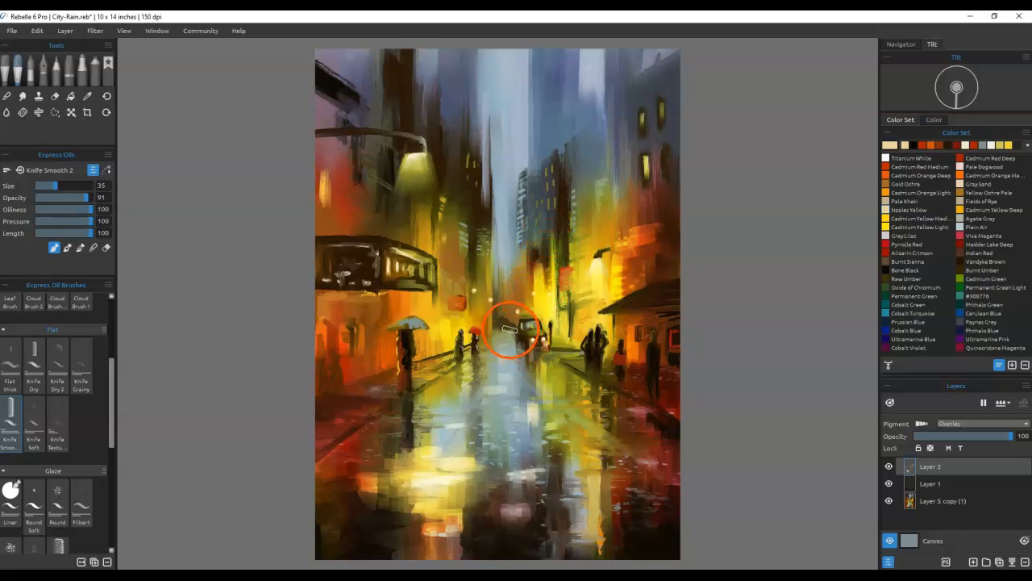
Step: Brighten the pale sky gap between the towers and its reflection down the middle of the wet road
mouse_move(505, 161)
mouse_down()
mouse_move(508, 274)
mouse_move(506, 138)
mouse_move(511, 170)
mouse_up()
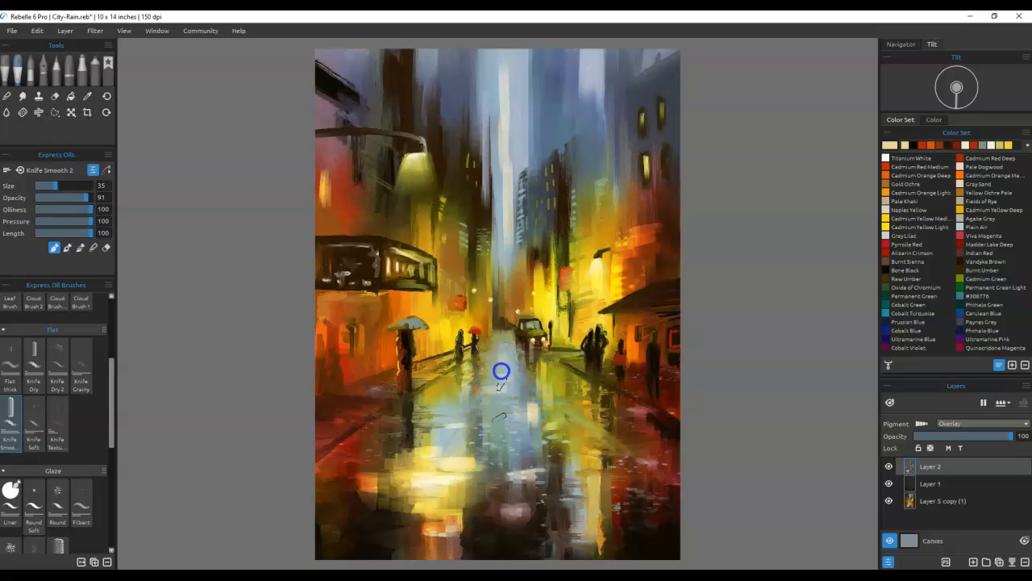
drag(507, 378, 507, 406)
mouse_move(506, 341)
mouse_down()
mouse_move(505, 413)
mouse_move(507, 401)
mouse_up()
mouse_move(505, 334)
mouse_down()
mouse_move(508, 444)
mouse_move(515, 372)
mouse_up()
mouse_move(517, 365)
mouse_down()
mouse_move(513, 456)
mouse_move(516, 381)
mouse_move(530, 458)
mouse_up()
Step: Add light glow strokes to the yellow and pink reflections across the wet foreground
mouse_move(614, 460)
mouse_down()
mouse_move(593, 522)
mouse_move(608, 534)
mouse_move(597, 558)
mouse_move(574, 488)
mouse_up()
drag(635, 443, 528, 486)
drag(509, 508, 513, 516)
drag(525, 495, 520, 484)
drag(500, 432, 487, 435)
drag(624, 438, 632, 459)
drag(535, 462, 412, 448)
Step: Blend the new glow strokes into the foreground reflections, the central road and the sky gap
key(n)
drag(451, 532, 438, 524)
mouse_move(542, 503)
mouse_down()
mouse_move(519, 458)
mouse_move(579, 457)
mouse_up()
drag(475, 410, 498, 367)
drag(510, 253, 509, 141)
drag(507, 219, 509, 175)
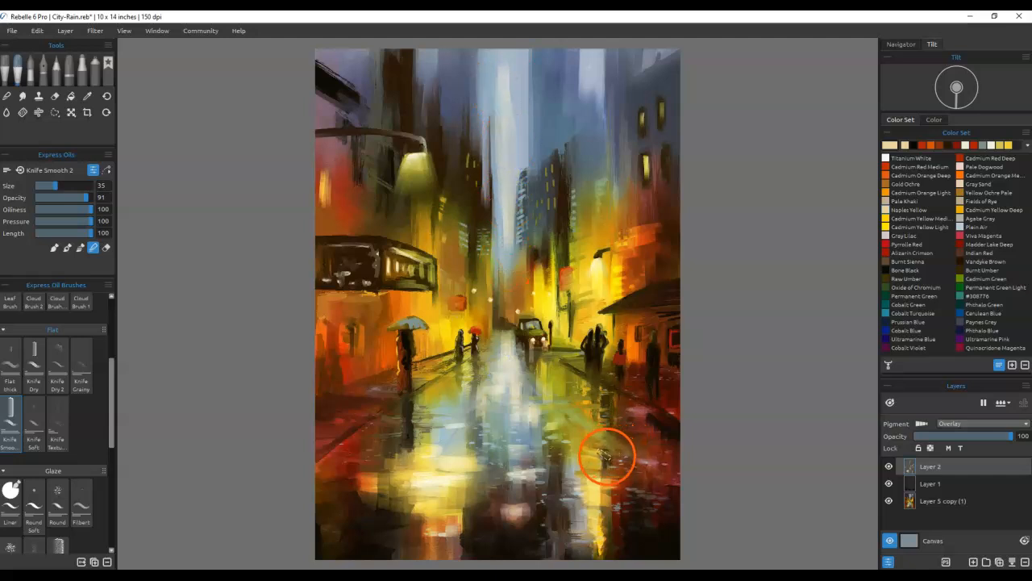
Step: Reduce the paint brush to size 18 and add small glow accents around the distant walkers, the car and the right-hand figures
key(b)
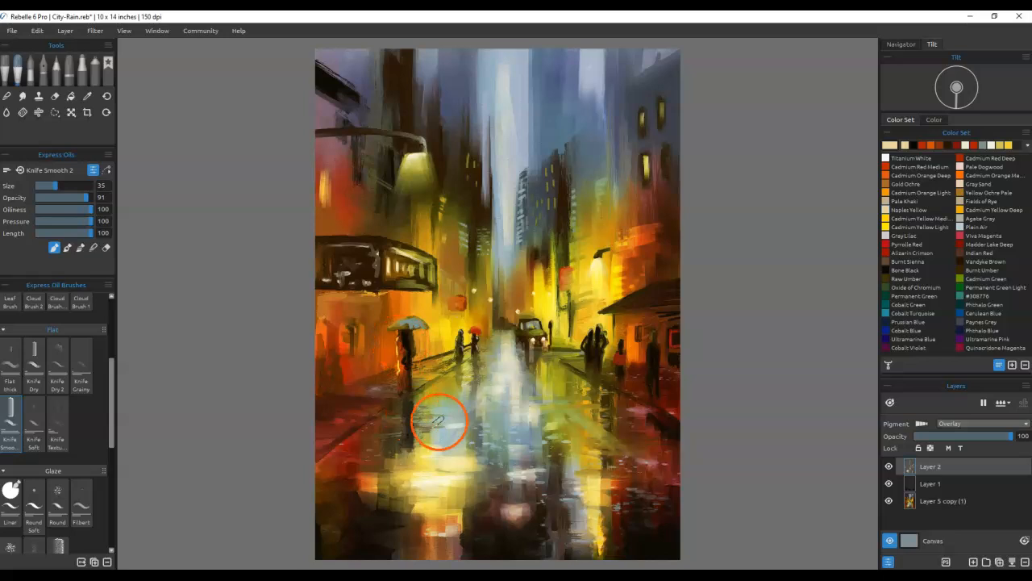
drag(461, 339, 471, 363)
key(bracketleft)
key(bracketleft)
key(bracketleft)
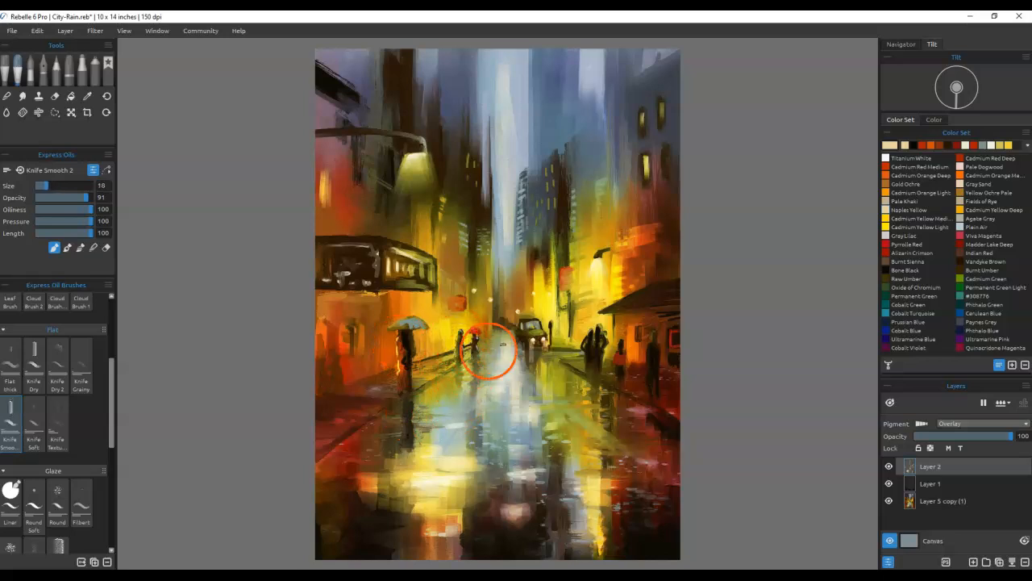
click(645, 409)
mouse_move(620, 345)
mouse_down()
mouse_move(654, 355)
mouse_move(653, 393)
mouse_up()
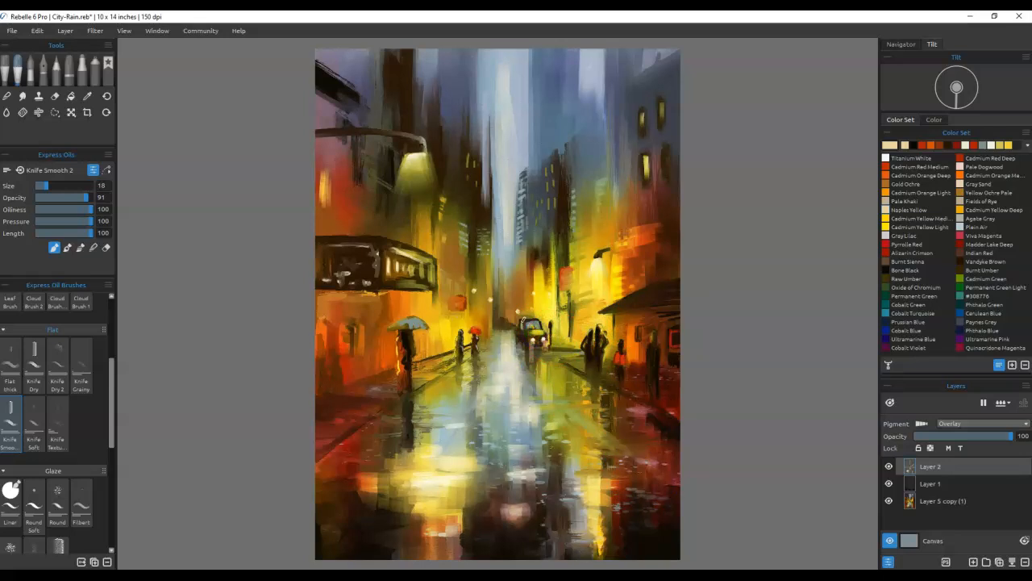
Step: Paint bright glow on both street lamps, extending the large lamp's light cone with the brush at size 30
click(596, 260)
mouse_move(408, 155)
mouse_down()
mouse_move(410, 172)
mouse_move(411, 158)
mouse_up()
drag(407, 212, 410, 218)
key(])
mouse_move(409, 167)
mouse_down()
mouse_move(417, 154)
mouse_move(447, 243)
mouse_up()
drag(595, 474, 602, 484)
Step: Blend the large lamp's light cone into the dark wall, and brighten the middle of the wet road
key(n)
drag(440, 203, 442, 220)
mouse_move(419, 144)
mouse_down()
mouse_move(438, 233)
mouse_move(437, 222)
mouse_up()
drag(418, 151, 415, 225)
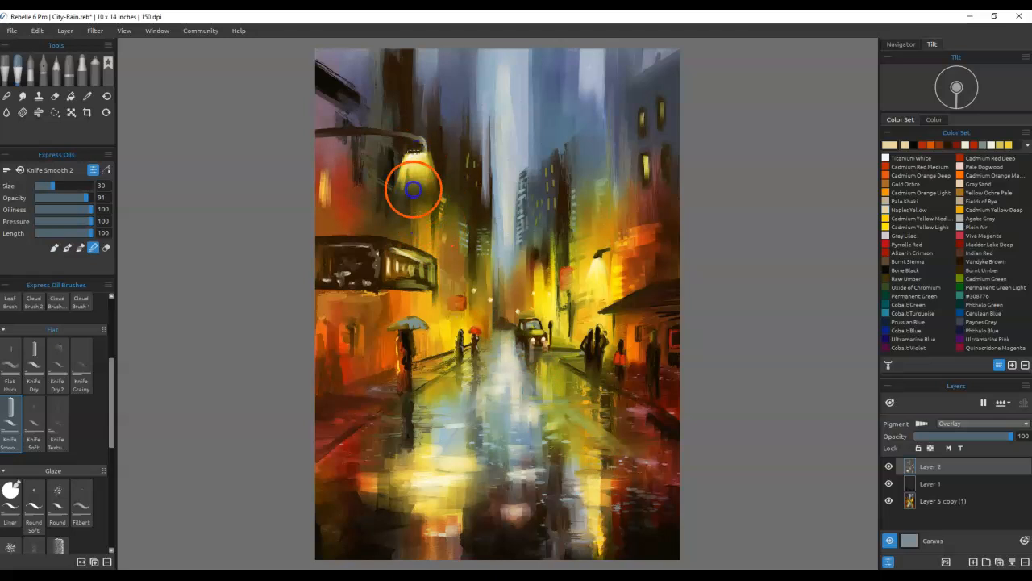
drag(408, 159, 398, 178)
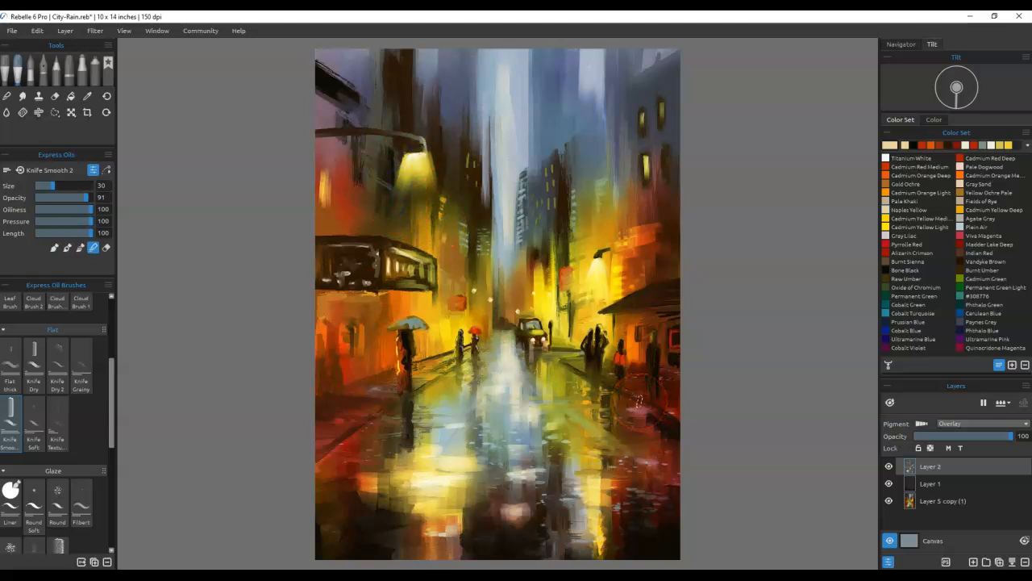
key(b)
mouse_move(493, 404)
mouse_down()
mouse_move(481, 376)
mouse_move(520, 411)
mouse_up()
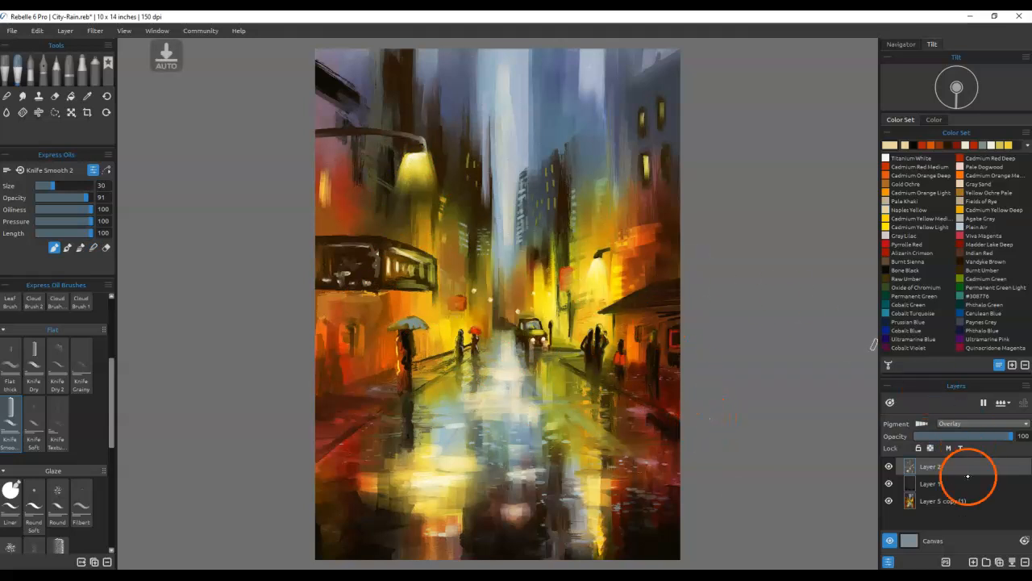
Step: Add a new layer above the Overlay layer and set its blending mode to Multiply
click(973, 561)
click(966, 421)
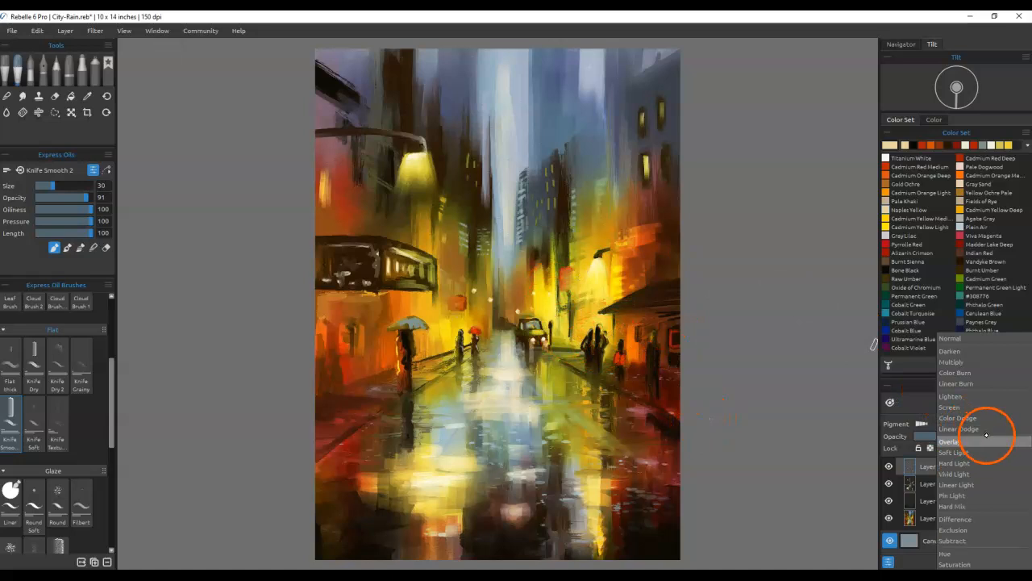
click(963, 367)
Step: Shade the distant buildings beside the sky gap with soft Plain Air strokes down to the car
click(961, 227)
mouse_move(547, 194)
mouse_down()
mouse_move(541, 173)
mouse_move(534, 324)
mouse_up()
mouse_move(532, 241)
mouse_down()
mouse_move(576, 185)
mouse_move(587, 127)
mouse_move(606, 115)
mouse_move(616, 221)
mouse_up()
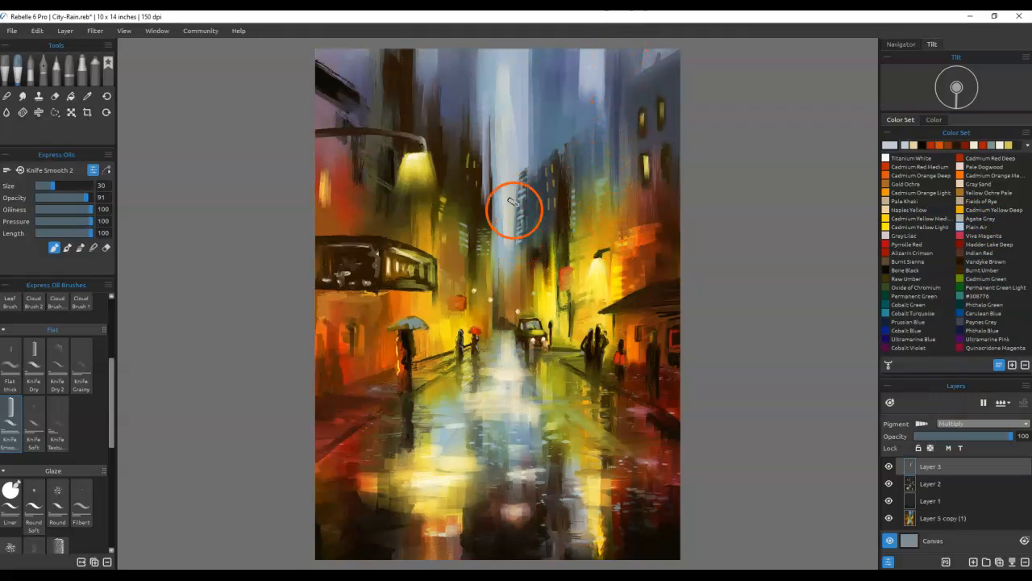
drag(521, 272, 528, 338)
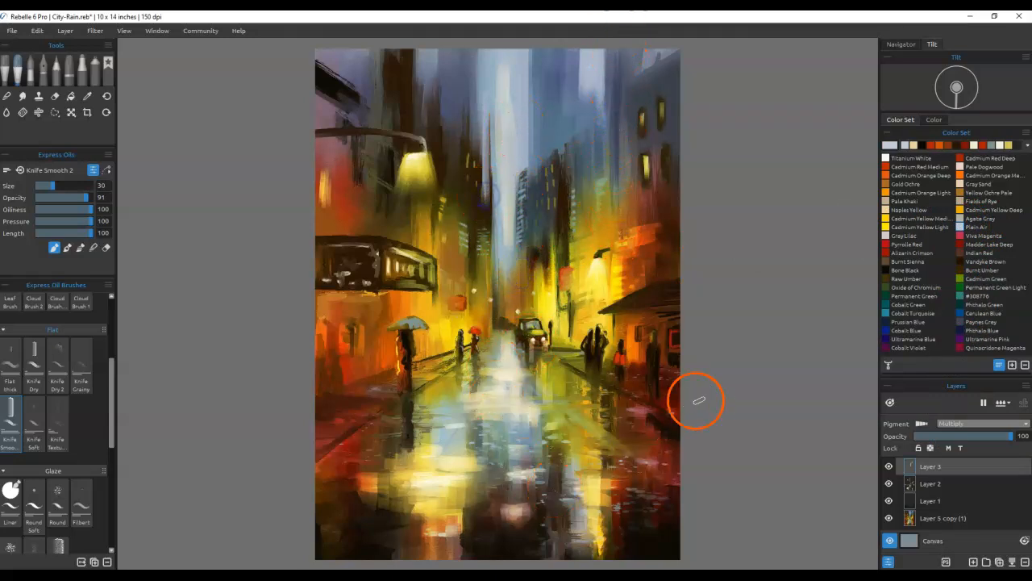
Step: Darken the awning on the right side of the street with broad Ultramarine Blue strokes
drag(638, 304, 715, 288)
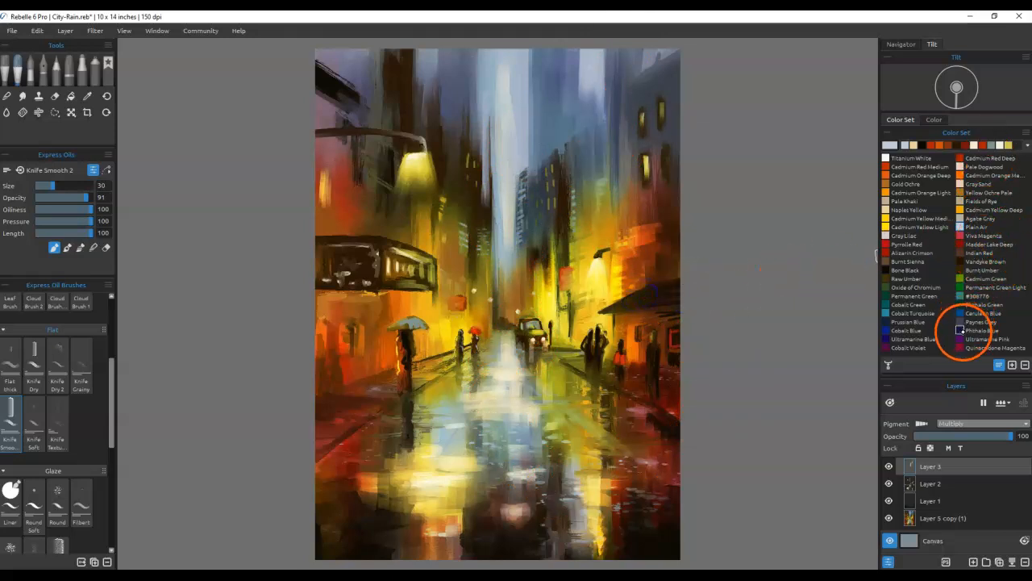
click(899, 339)
drag(643, 307, 722, 279)
drag(611, 314, 748, 303)
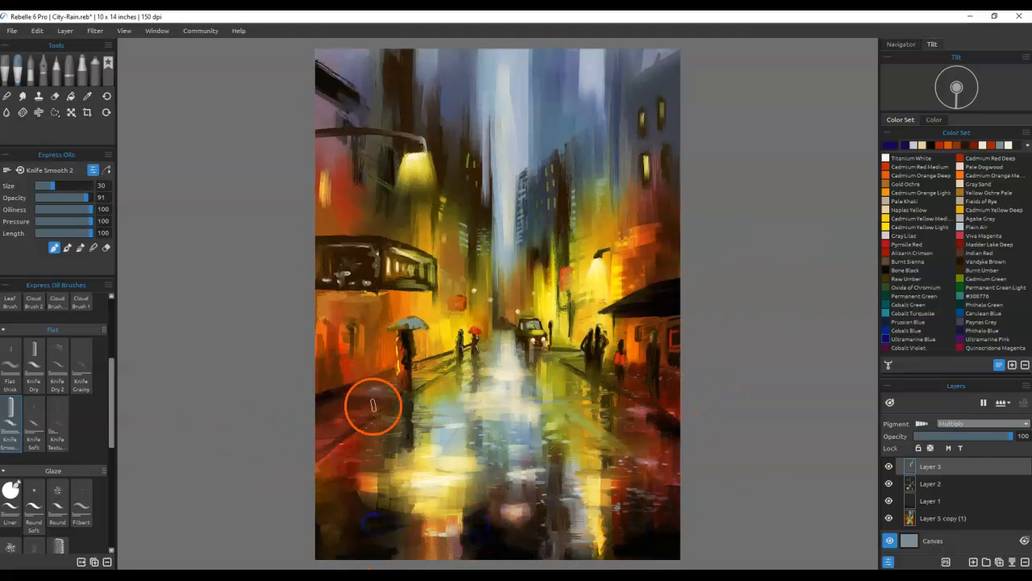
Step: Shade the base of the left wall with Ultramarine Blue, and blend the dark strokes on the lower street
key(b)
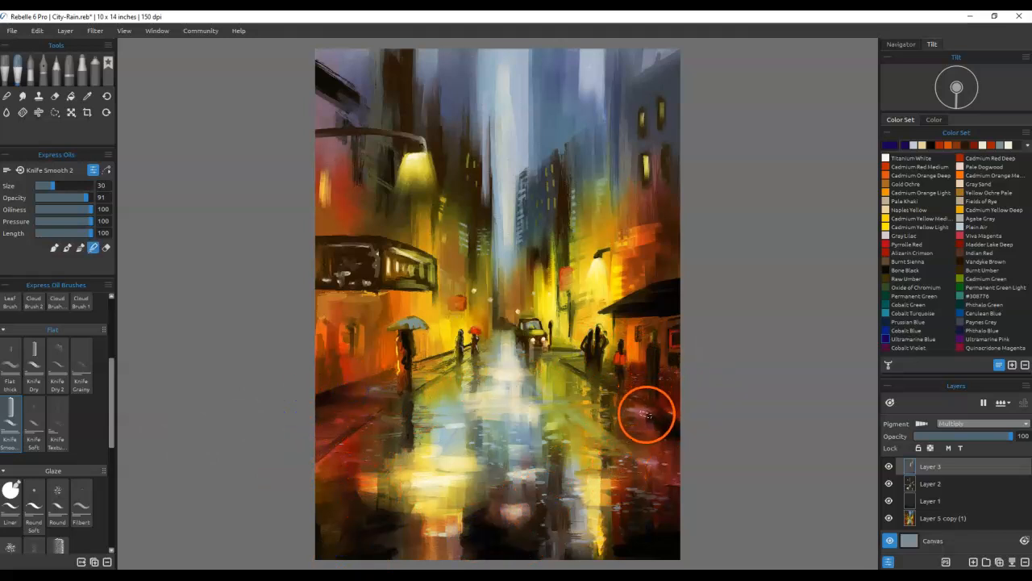
key(b)
drag(347, 365, 349, 387)
key(b)
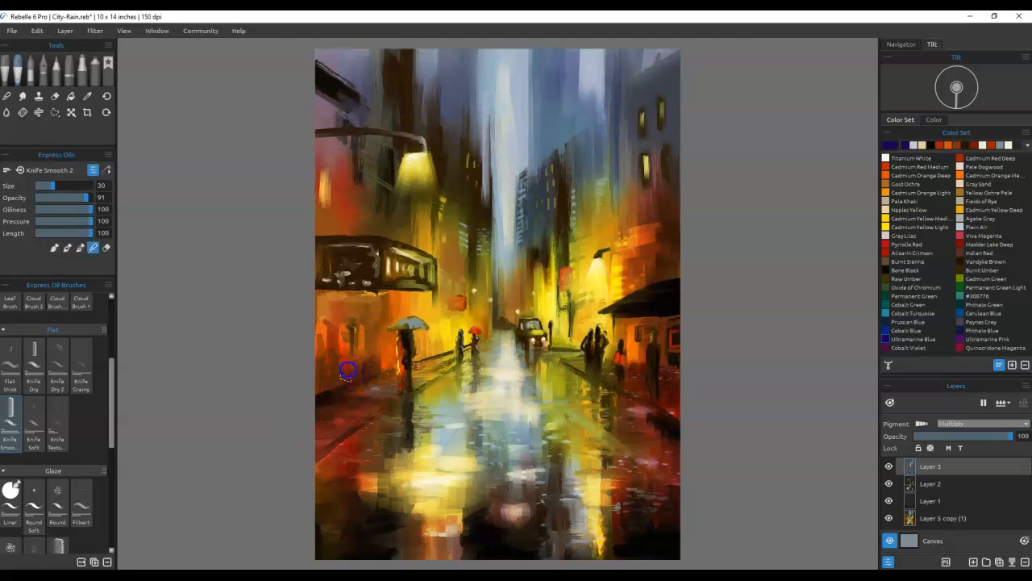
Step: Darken the outer edge and roof of the upper right building, and blend the shading around its windows
scroll(646, 265, up, 3)
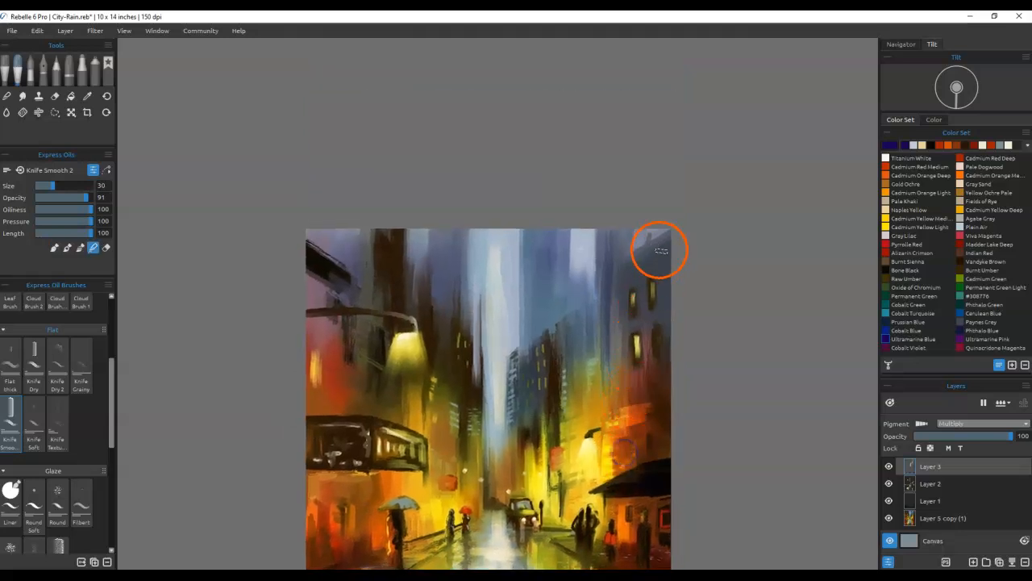
key(b)
mouse_move(671, 242)
mouse_down()
mouse_move(627, 270)
mouse_move(672, 314)
mouse_up()
key(b)
drag(627, 279, 616, 327)
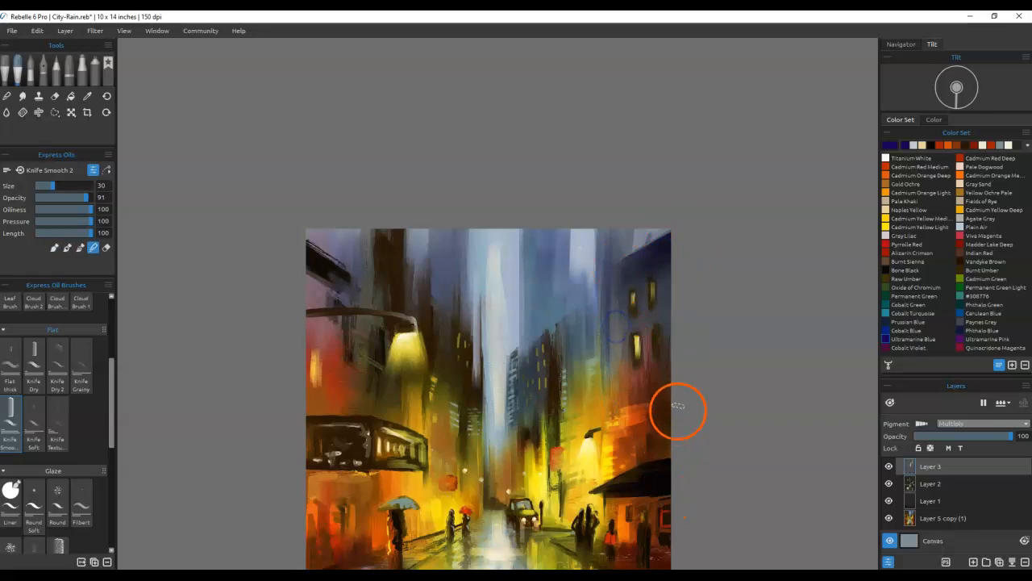
Step: Darken the distant buildings right of the sky gap, and blend the strokes down toward the street
key(b)
mouse_move(521, 427)
mouse_down()
mouse_move(532, 435)
mouse_move(532, 417)
mouse_up()
key(b)
mouse_move(530, 485)
mouse_down()
mouse_move(527, 396)
mouse_move(516, 431)
mouse_move(524, 458)
mouse_up()
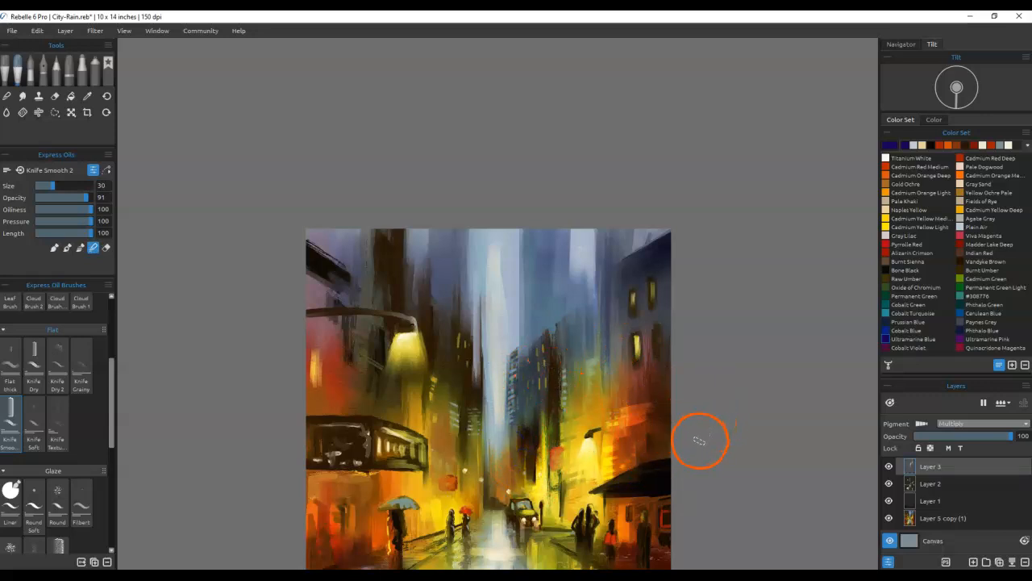
Step: Switch to the Spray airbrush and try cream and Titanium White sprays on the distant street lights on the Multiply layer
click(91, 65)
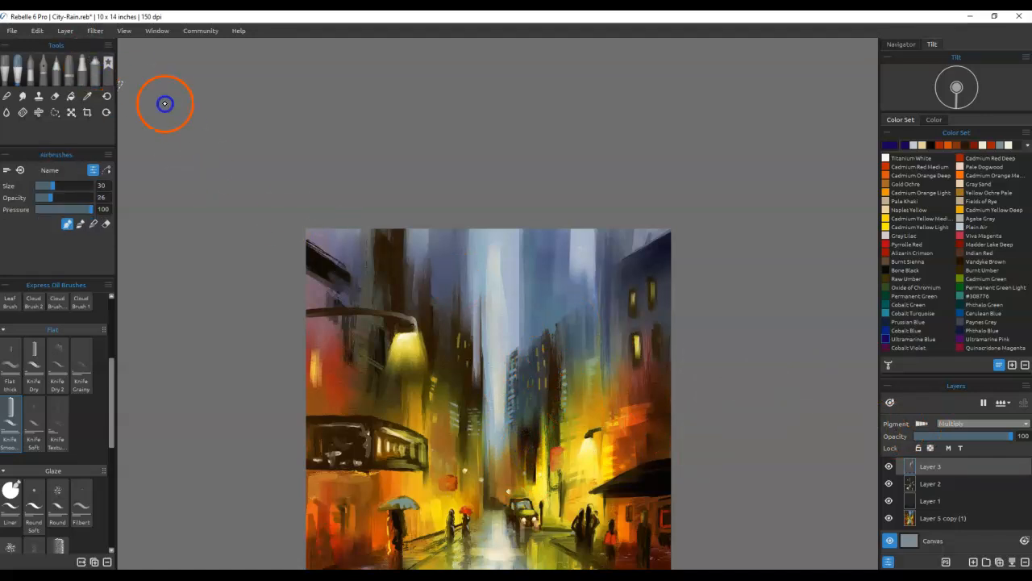
click(919, 144)
drag(614, 402, 616, 244)
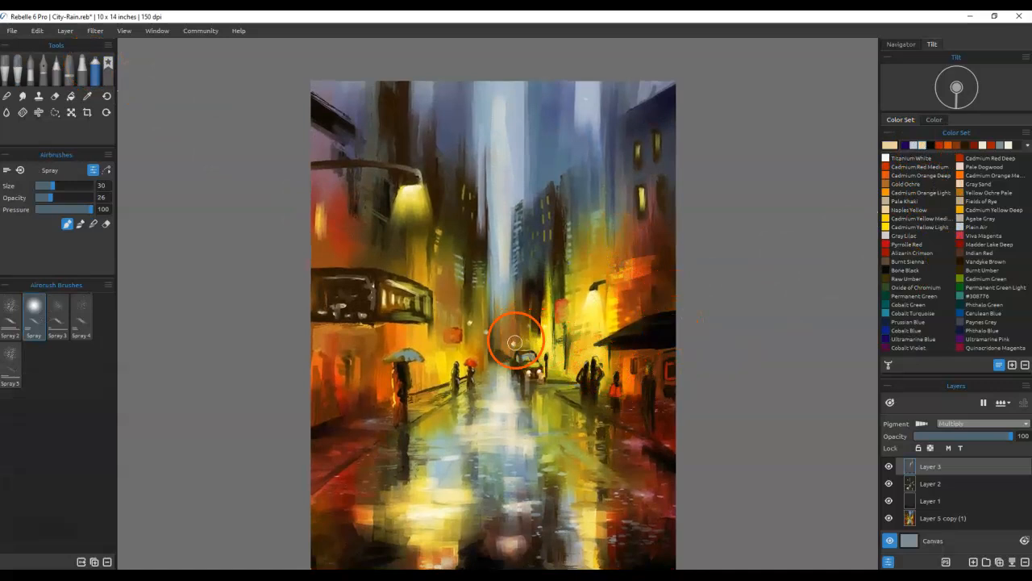
drag(519, 340, 493, 326)
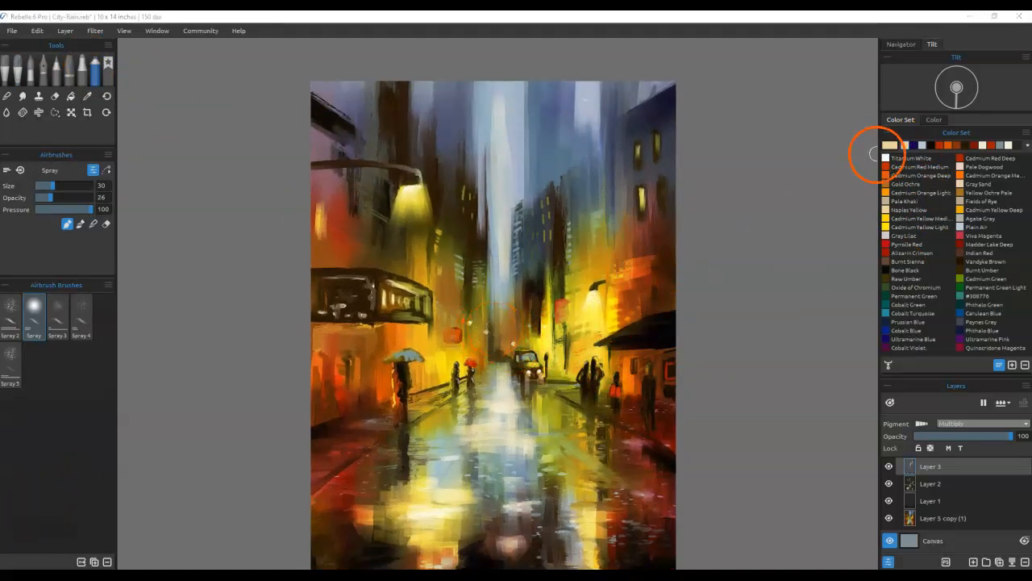
click(886, 157)
click(471, 323)
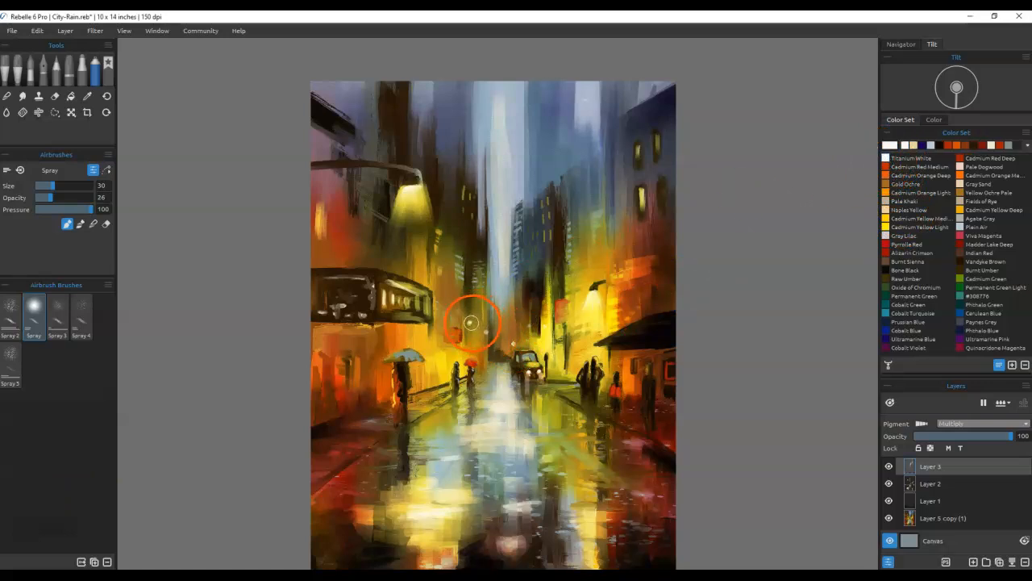
Step: Spray Titanium White glows on the Overlay layer over the distant lights, the left shop sign and both street lamps
click(935, 484)
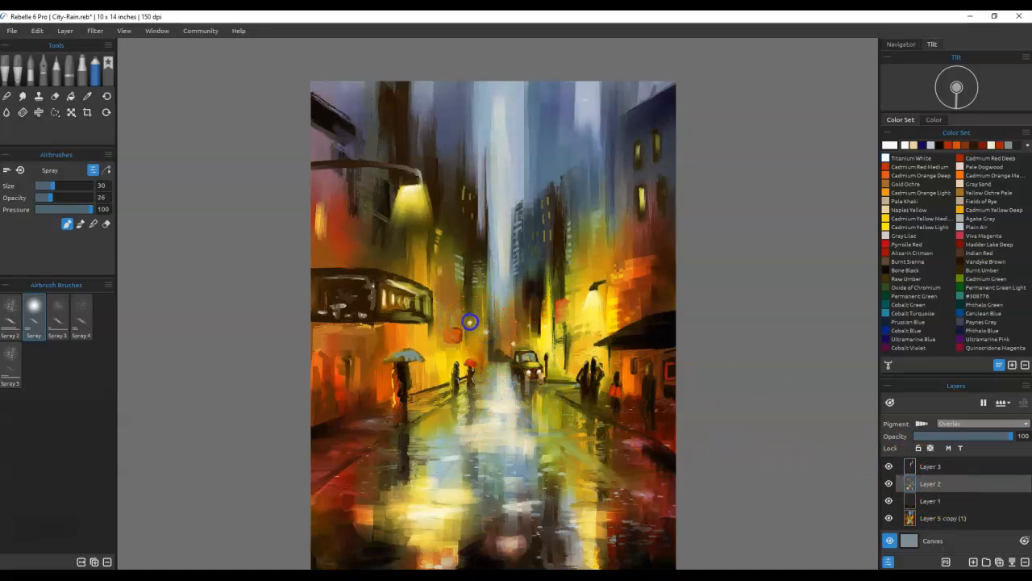
click(514, 343)
click(531, 321)
click(621, 328)
mouse_move(617, 326)
mouse_down()
mouse_move(621, 345)
mouse_move(591, 353)
mouse_up()
click(394, 303)
click(413, 189)
click(597, 296)
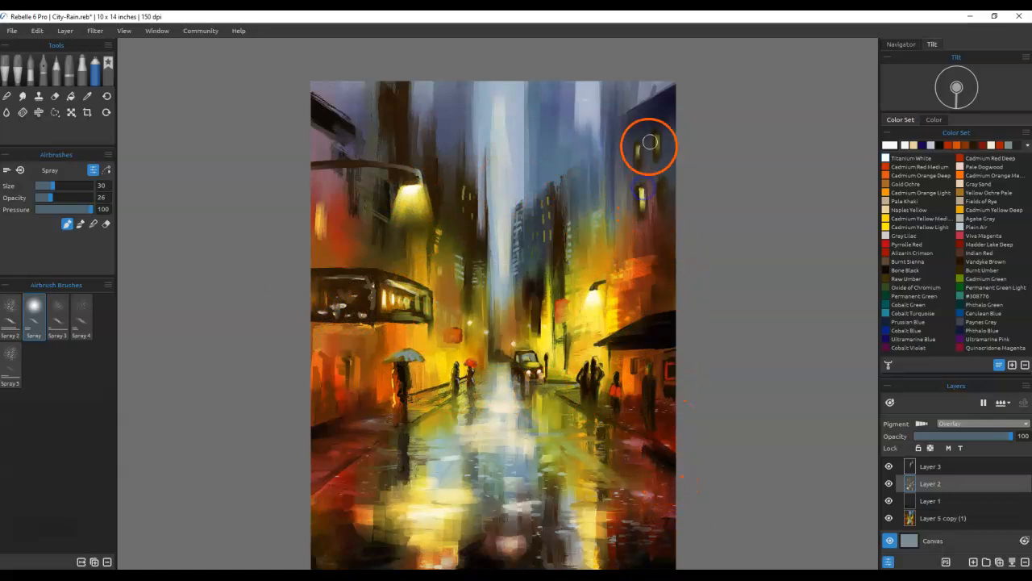
Step: Raise the airbrush opacity to 69 and intensify the glow on the distant street lights and the central road
click(76, 198)
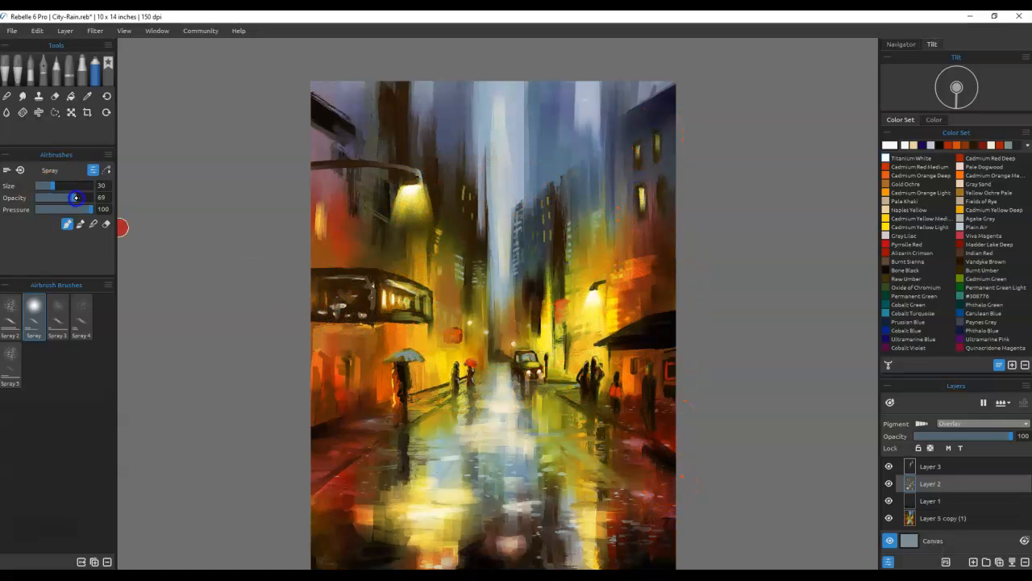
click(472, 324)
click(489, 329)
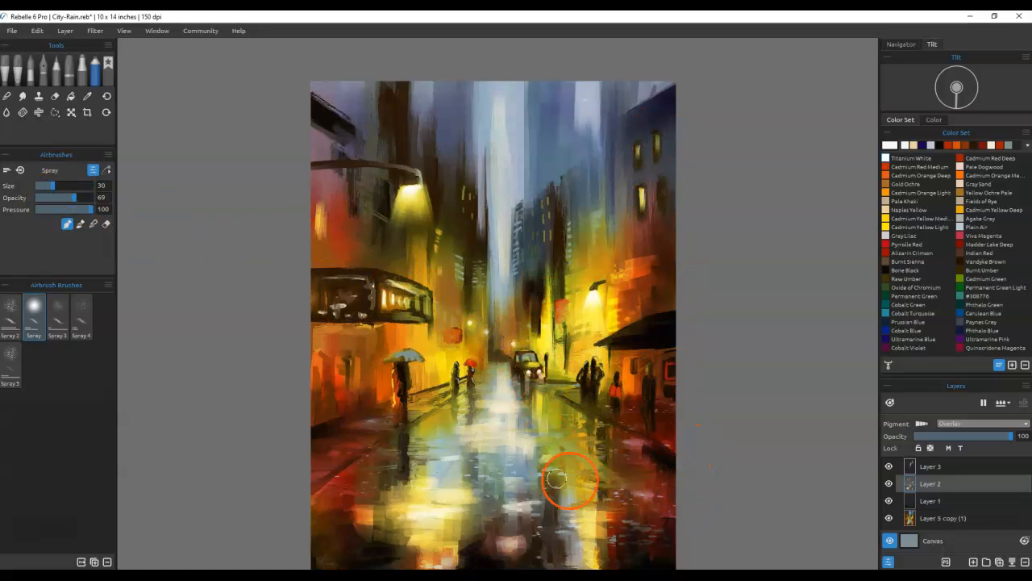
click(500, 405)
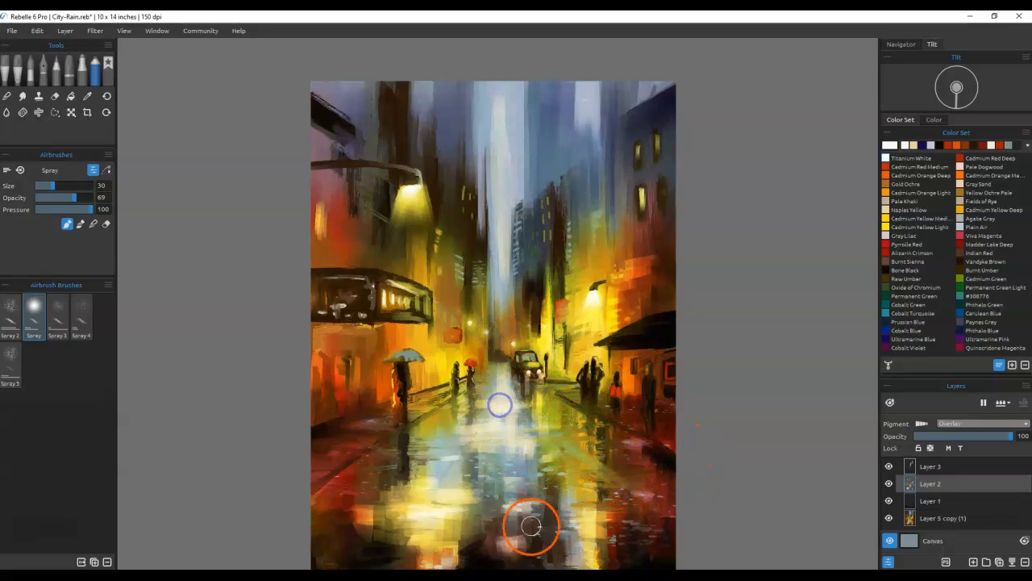
Step: Mix a light turquoise from Cobalt Turquoise and spray it over the top of the left figure's umbrella
click(415, 358)
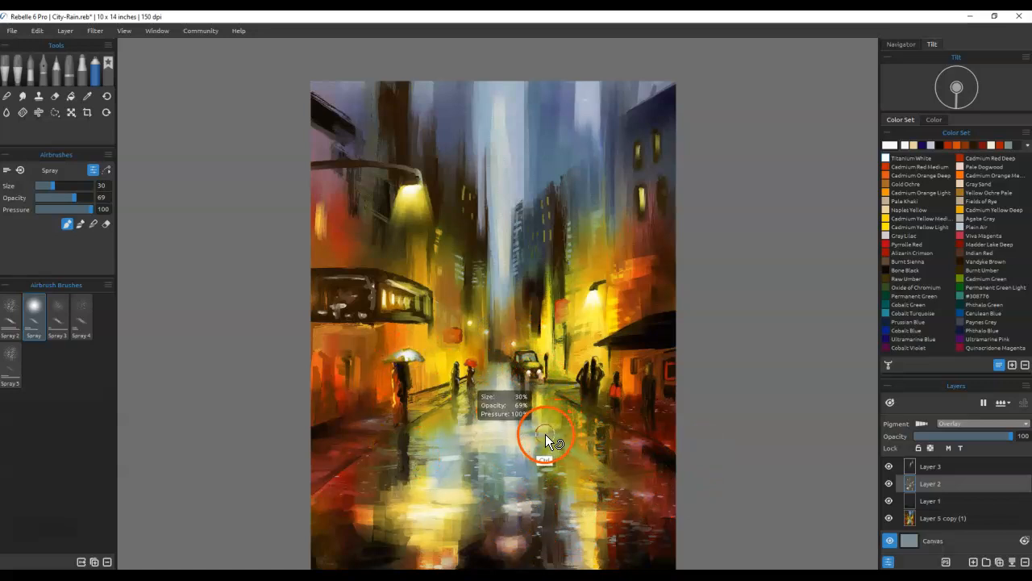
click(886, 313)
click(889, 145)
click(640, 201)
click(566, 259)
click(586, 386)
drag(421, 349, 395, 358)
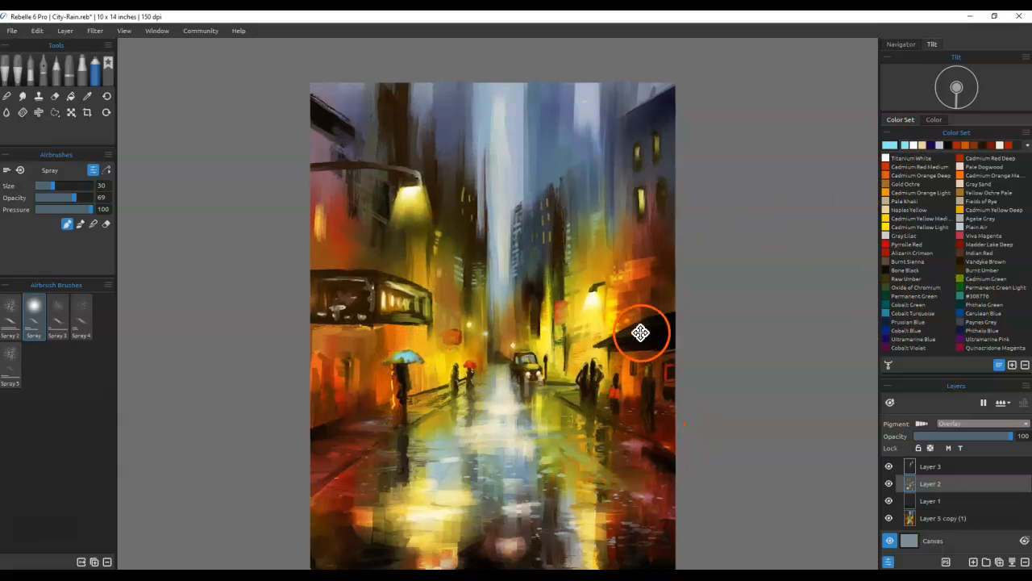
Step: Spray light turquoise over the wet road reflections in the middle of the street, and switch the airbrush to blending for softening
scroll(640, 330, up, 3)
drag(481, 236, 479, 396)
drag(513, 367, 518, 242)
mouse_move(582, 275)
mouse_down()
mouse_move(579, 294)
mouse_move(588, 237)
mouse_move(581, 307)
mouse_up()
drag(519, 449, 541, 139)
mouse_move(596, 439)
mouse_down()
mouse_move(592, 345)
mouse_move(597, 443)
mouse_up()
mouse_move(523, 369)
mouse_down()
mouse_move(516, 357)
mouse_move(539, 301)
mouse_up()
mouse_move(510, 333)
mouse_down()
mouse_move(519, 258)
mouse_move(511, 346)
mouse_move(511, 290)
mouse_move(520, 347)
mouse_move(546, 330)
mouse_up()
key(b)
drag(599, 420, 591, 431)
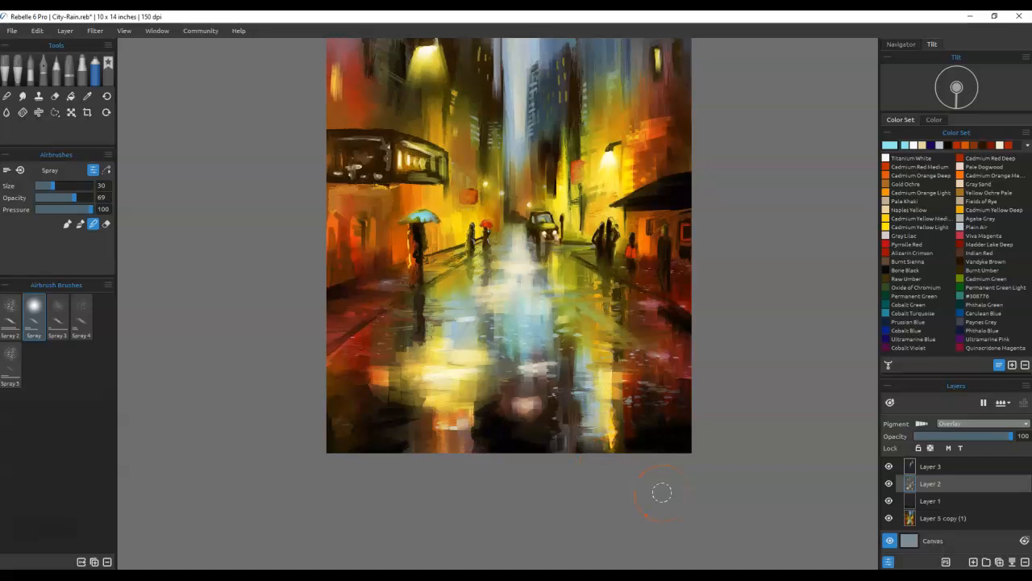
Step: Spray small Titanium White lights along the distant street on Layer 5 copy (1) with the airbrush at size 10
click(886, 159)
mouse_move(562, 197)
mouse_down()
mouse_move(562, 218)
mouse_move(555, 192)
mouse_up()
key([)
key([)
key([)
key([)
key([)
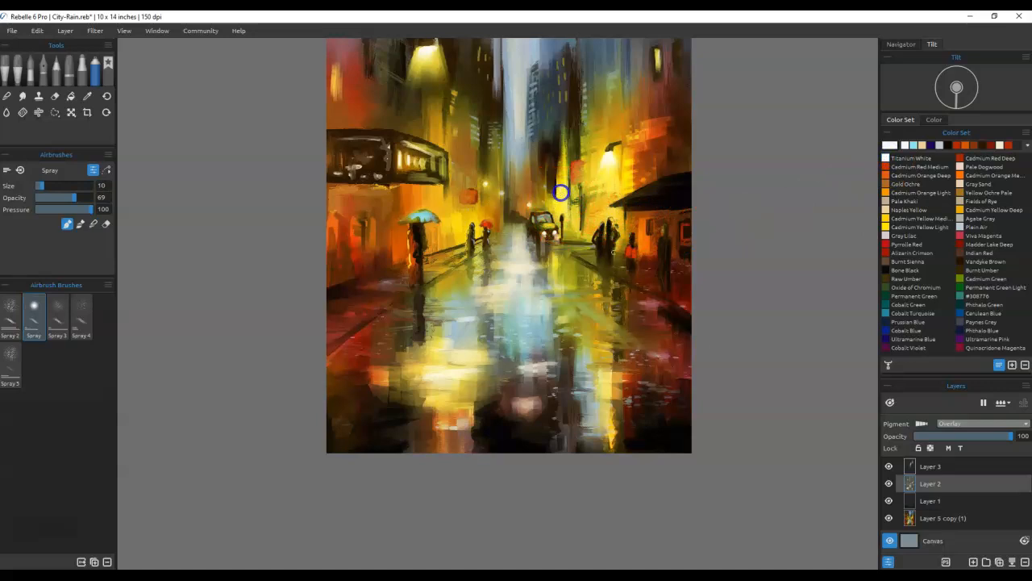
click(939, 518)
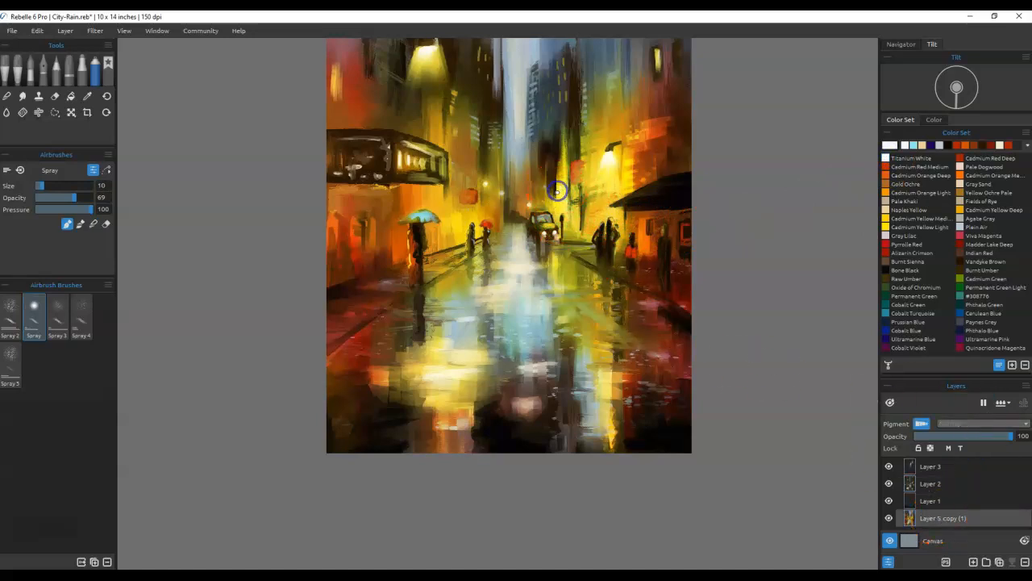
mouse_move(531, 203)
mouse_down()
mouse_move(534, 190)
mouse_move(488, 184)
mouse_up()
Step: Raise the airbrush opacity to 100 and dot a row of small lights along the edge of the right awning
click(613, 208)
drag(74, 196, 119, 197)
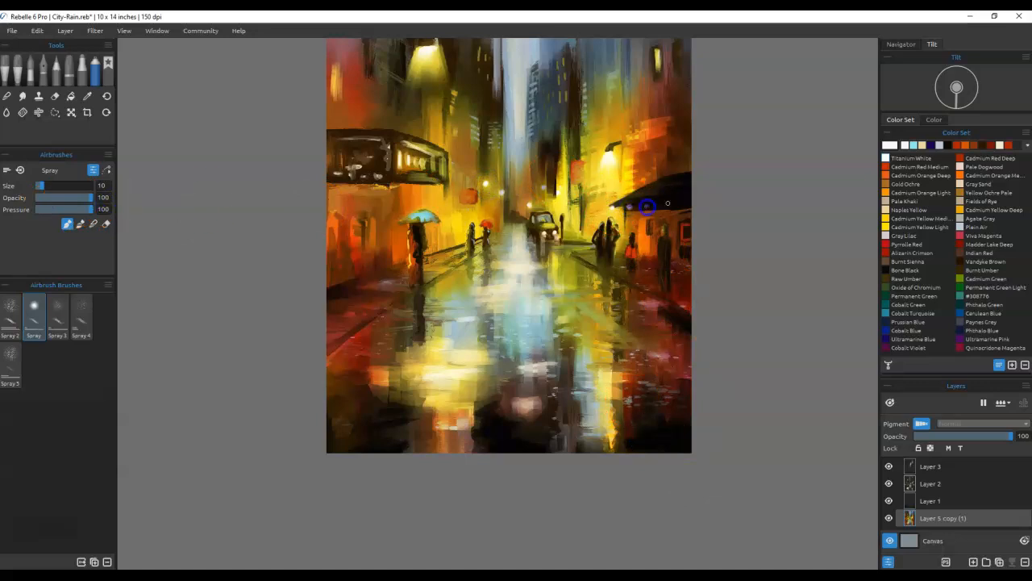
click(930, 483)
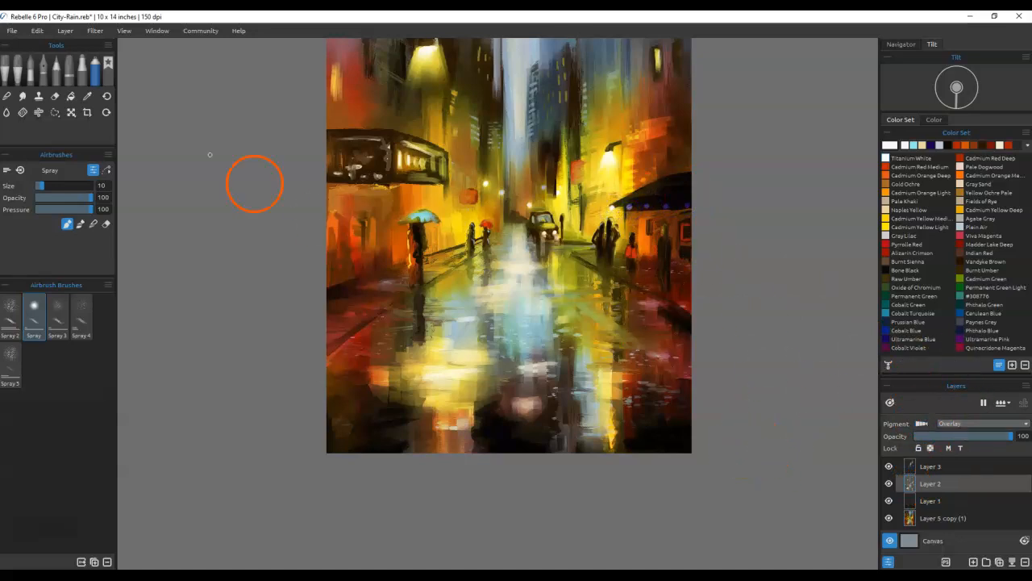
Step: Touch up the row of lights under the right awning on Layer 5 copy (1) with the Liner glaze oil brush
click(105, 68)
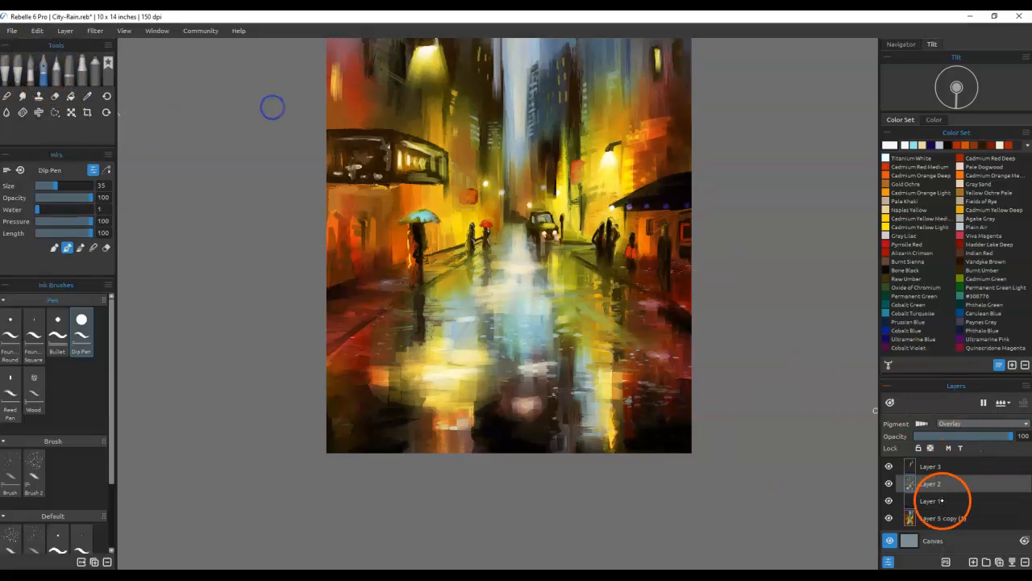
click(935, 518)
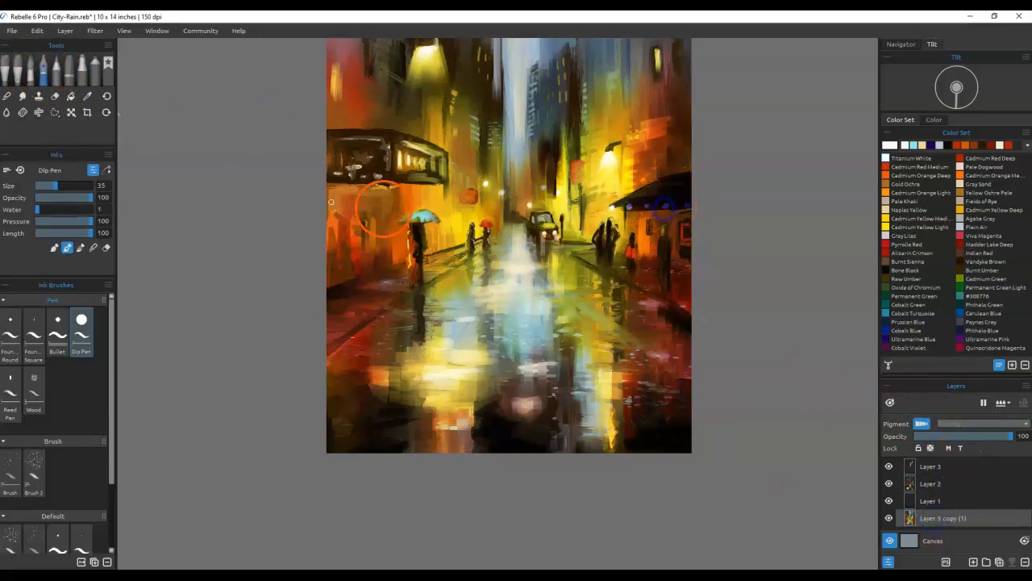
click(19, 73)
mouse_move(111, 372)
mouse_down()
mouse_move(109, 321)
mouse_move(111, 393)
mouse_up()
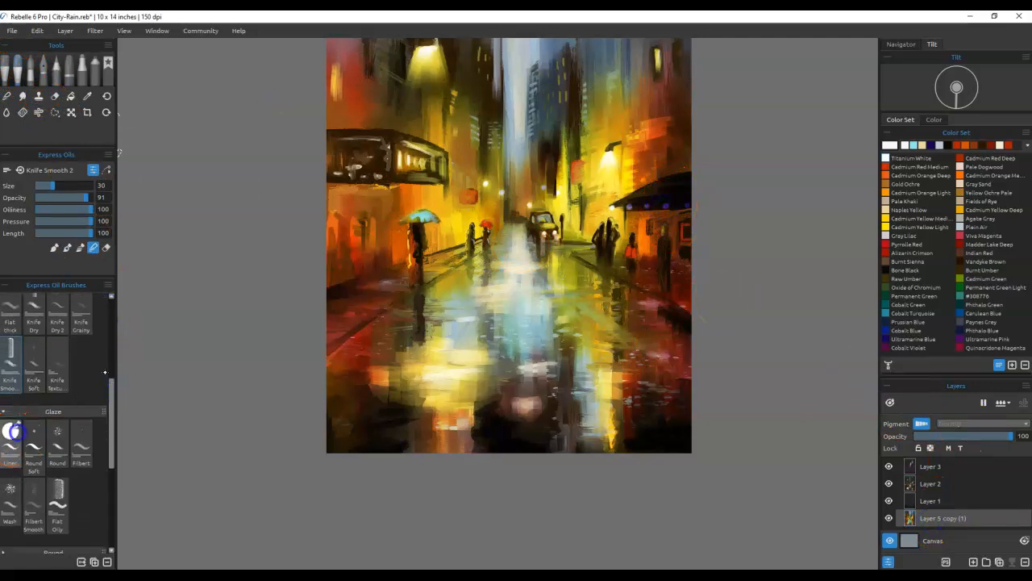
click(13, 432)
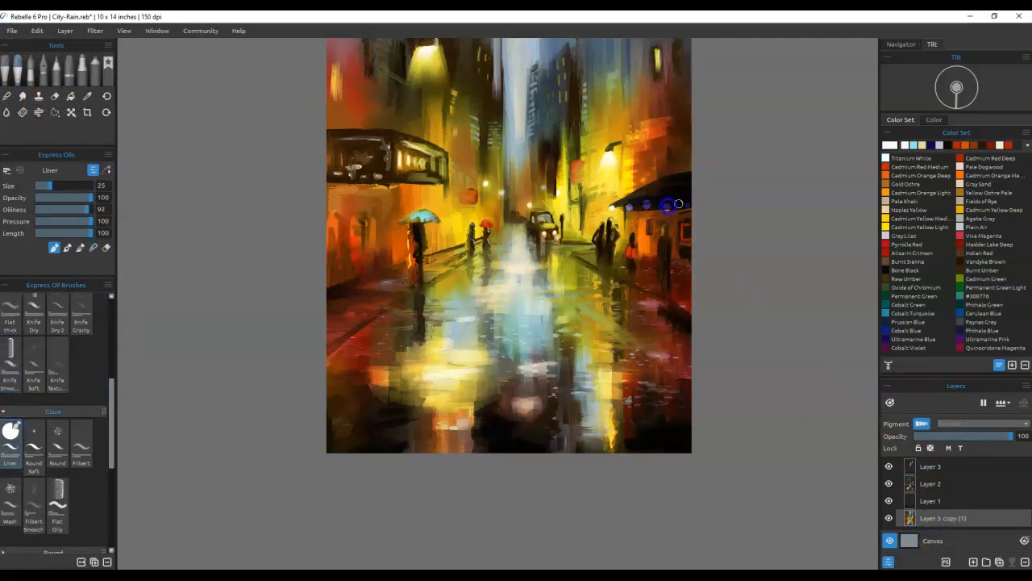
key(e)
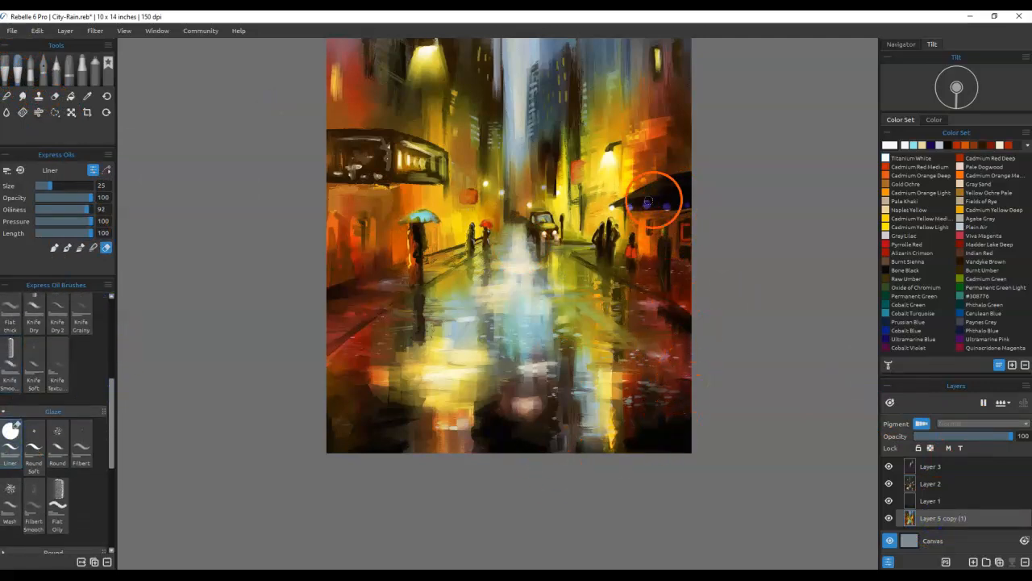
key(e)
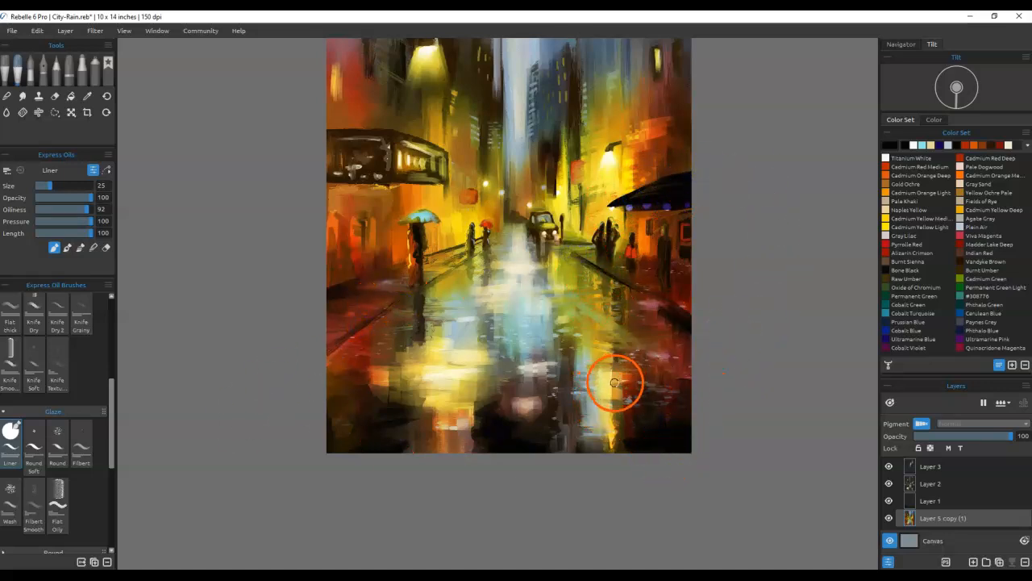
Step: Accent the left figure's umbrella with its own turquoise and the small figure near the awning with red sampled from the distant umbrella
alt+click(418, 225)
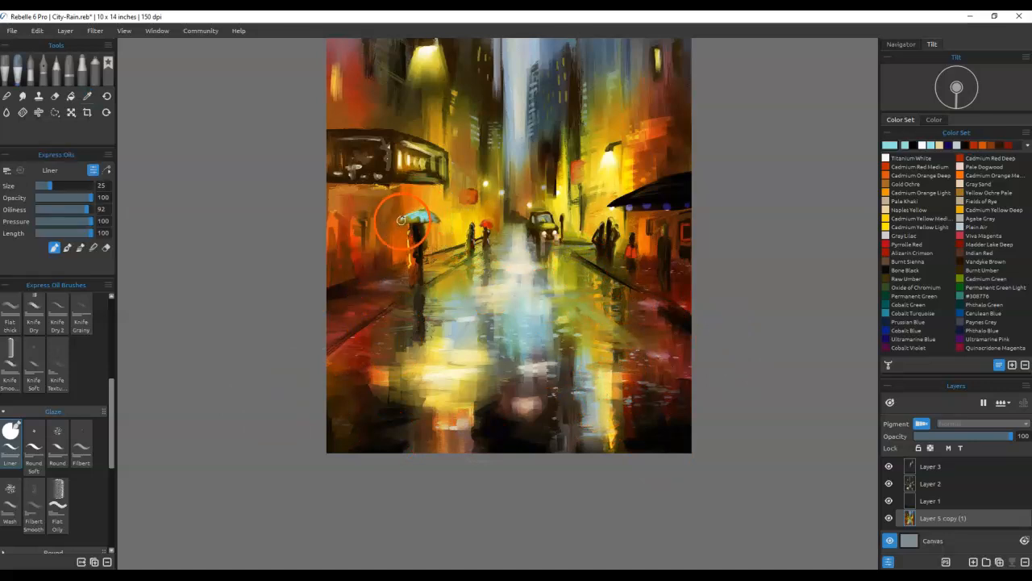
alt+click(485, 225)
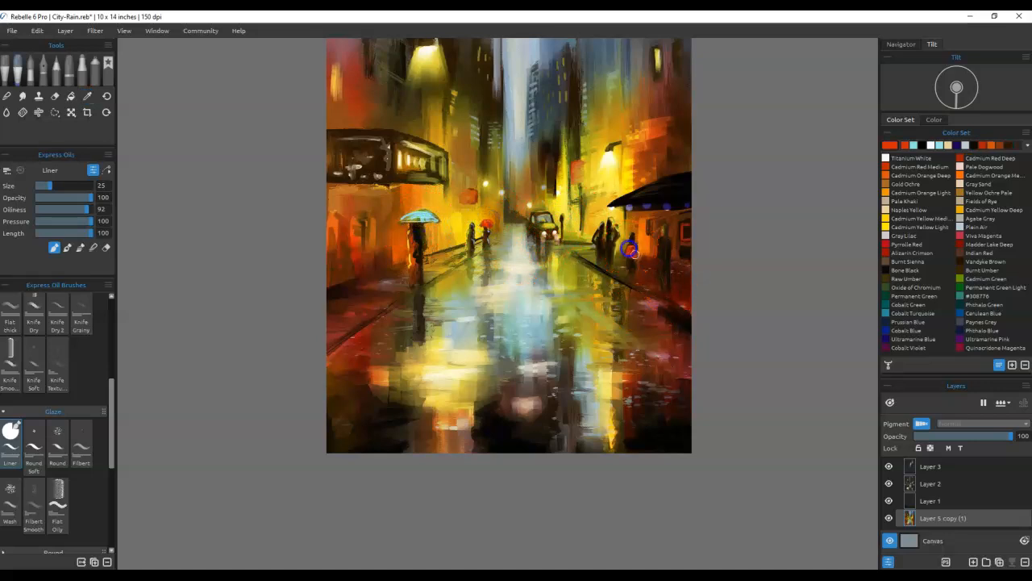
Step: Paint the rightmost figure's clothing in Cobalt Turquoise and over it Cobalt Violet, and the left umbrella figure's coat in Permanent Green Light
click(886, 314)
drag(666, 242, 659, 254)
click(886, 348)
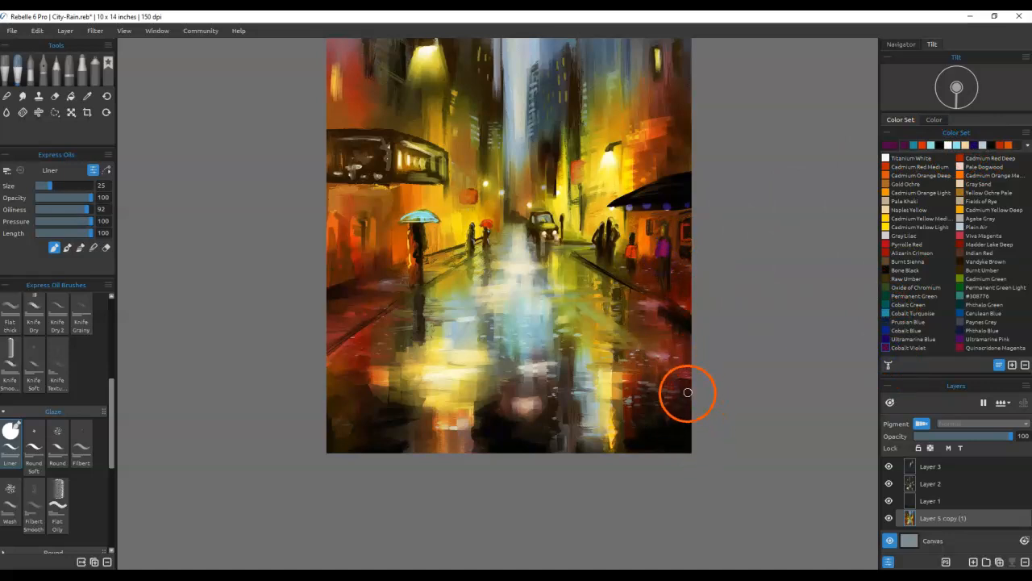
click(960, 288)
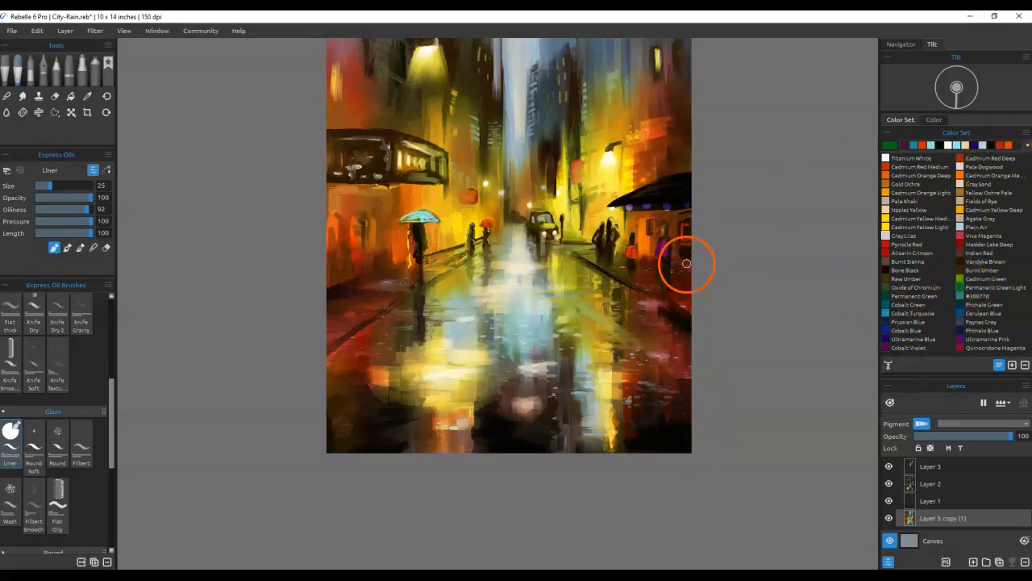
drag(415, 252, 413, 237)
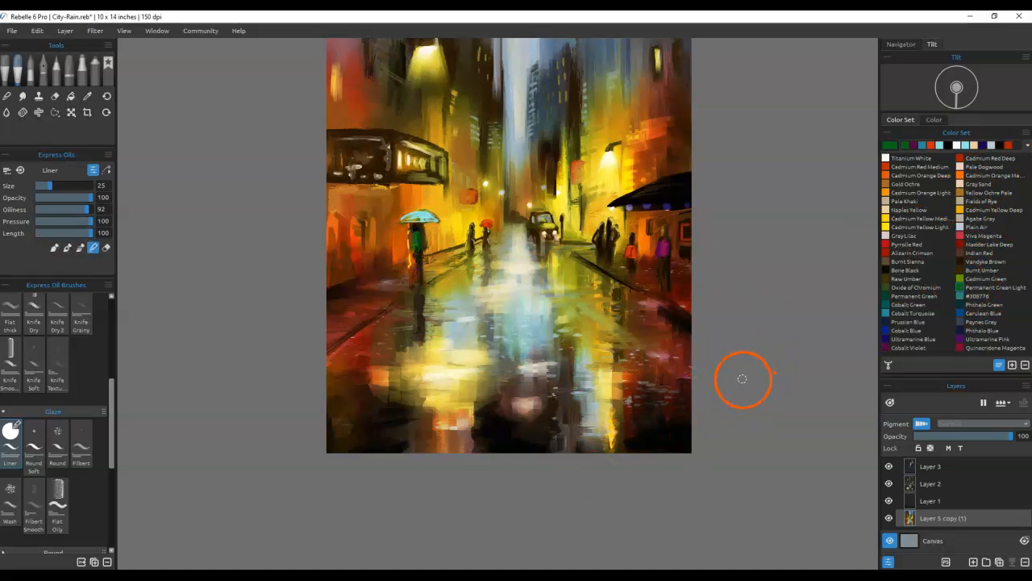
Step: Blend the fresh colours on the two figures near the right awning and undo the last blending stroke
mouse_move(630, 258)
mouse_down()
mouse_move(638, 308)
mouse_move(663, 257)
mouse_up()
key(ctrl+z)
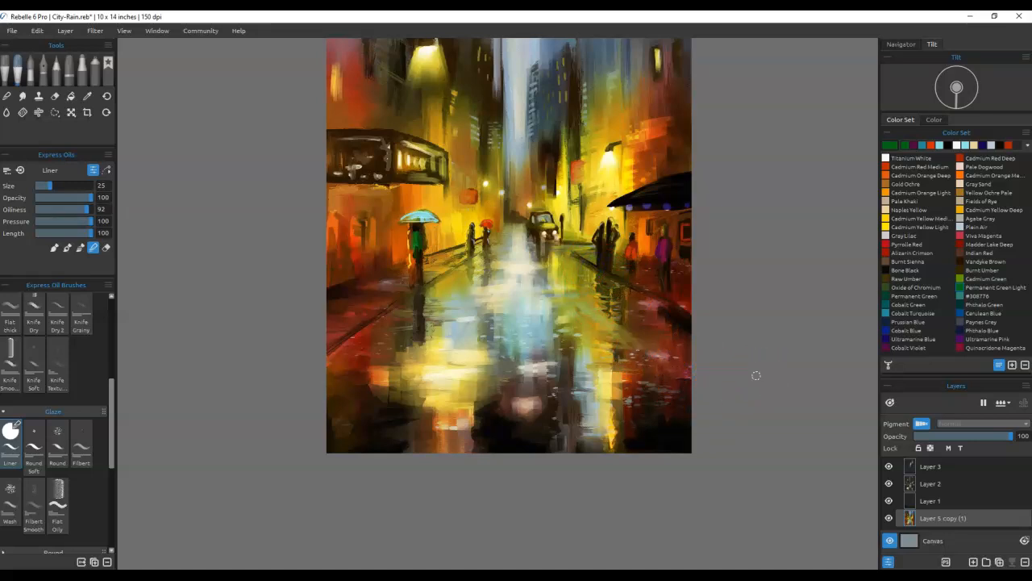
key(ctrl+0)
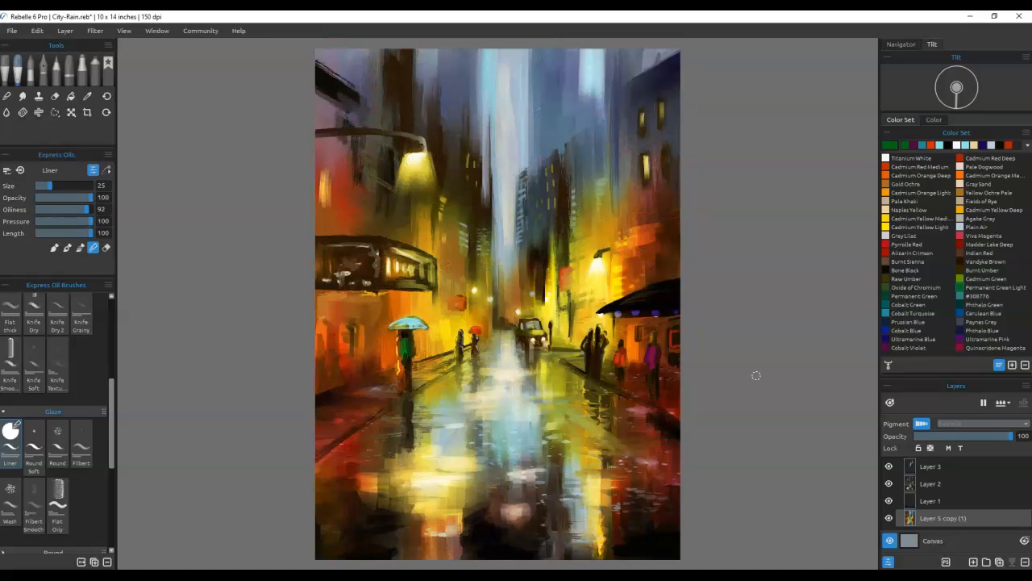